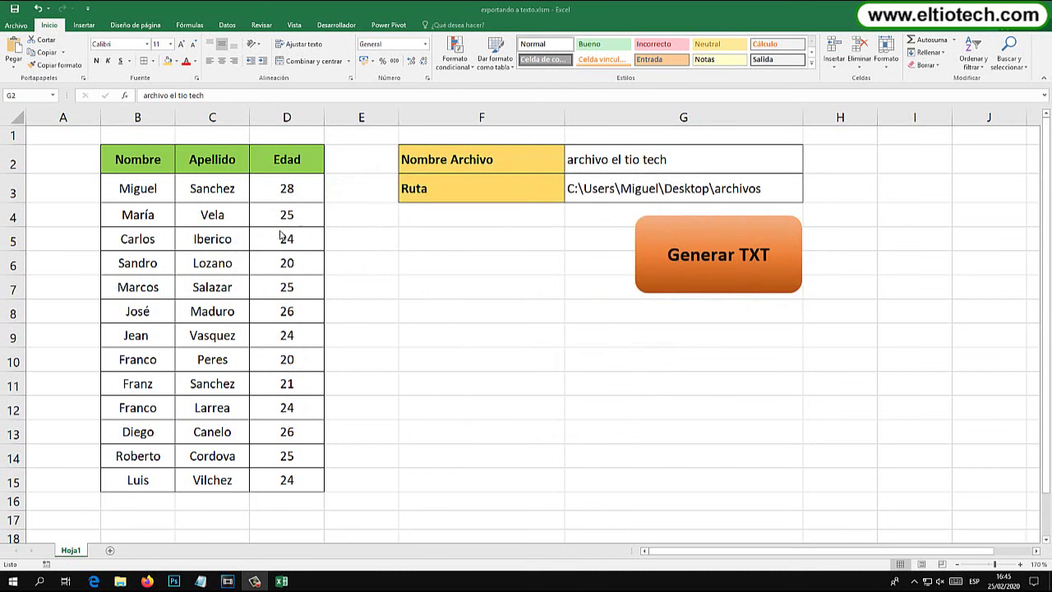
Point out a first name and a surname, then select the whole data table B2:D15
left_click(152, 188)
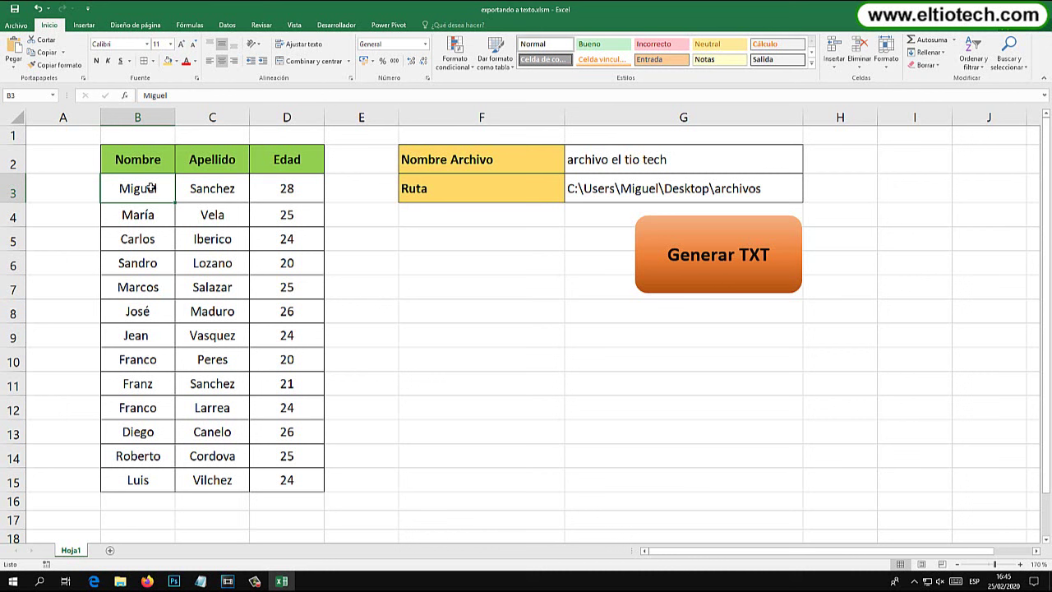
left_click(211, 262)
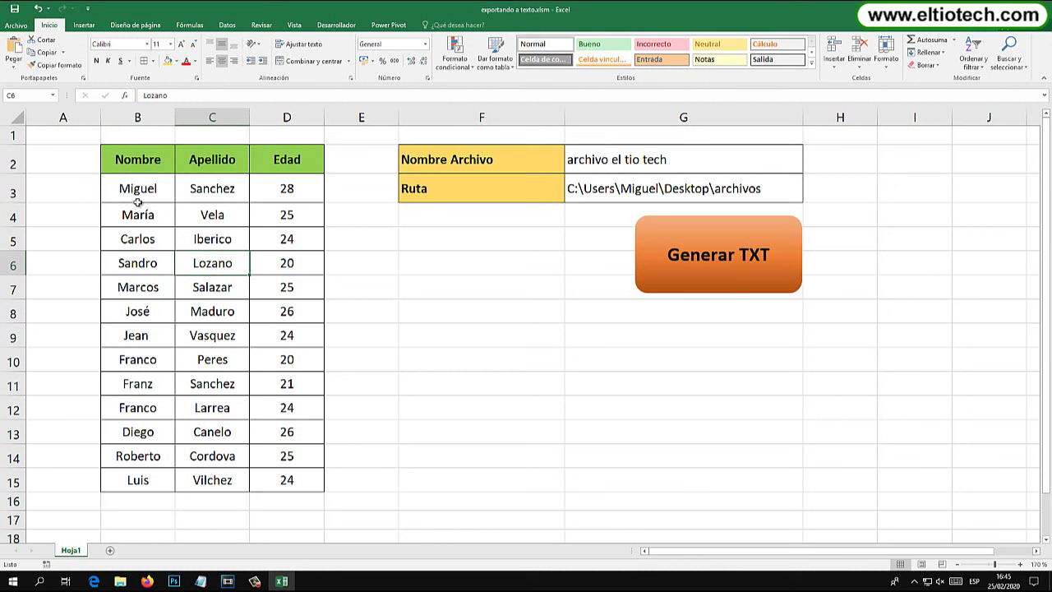
left_click(136, 188)
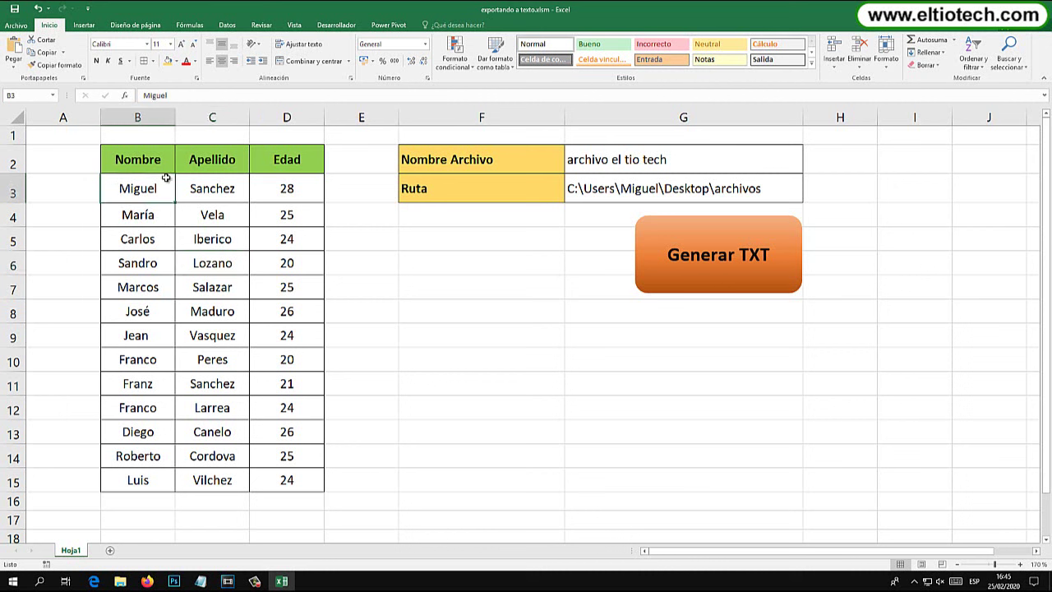
mouse_move(159, 159)
left_mouse_down()
mouse_move(341, 282)
mouse_move(305, 507)
mouse_move(301, 484)
left_mouse_up()
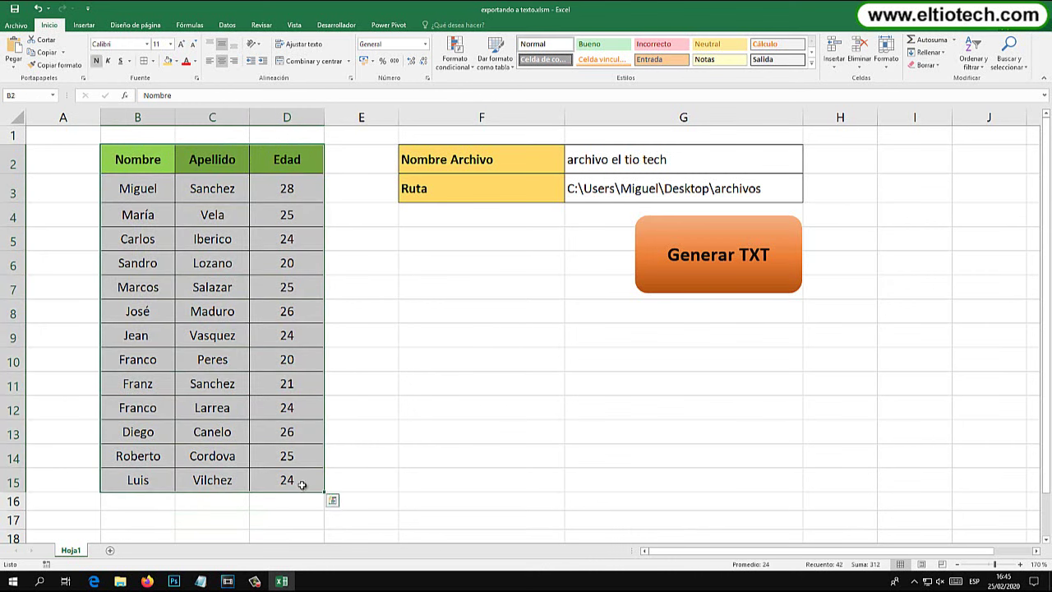
left_click(395, 336)
mouse_move(132, 161)
left_mouse_down()
mouse_move(253, 268)
mouse_move(311, 480)
left_mouse_up()
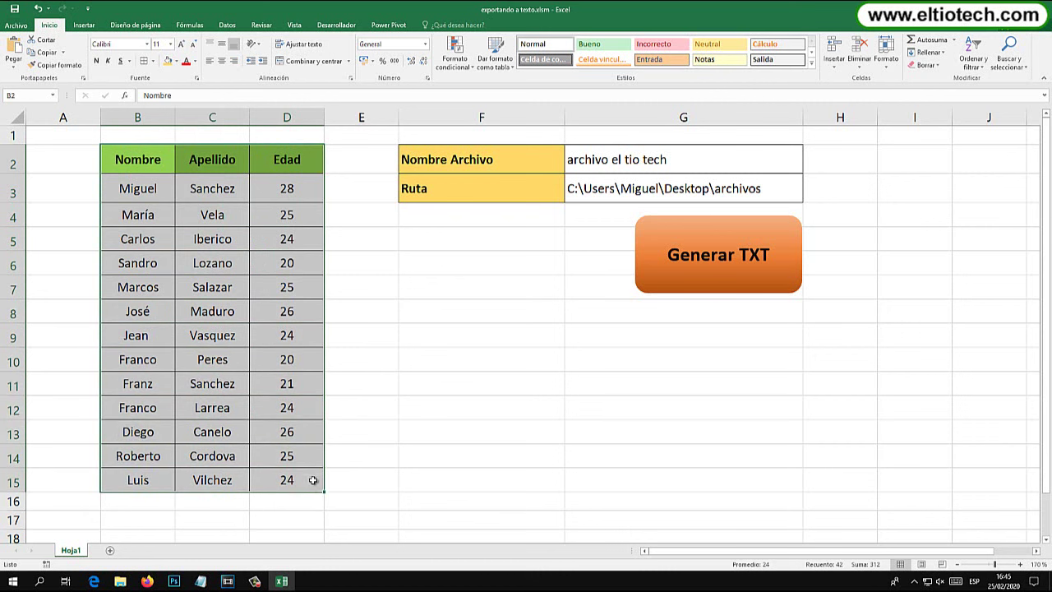
Select columns B through D, then point out the names column in the table
left_click(159, 116)
left_click_drag(165, 115, 198, 109)
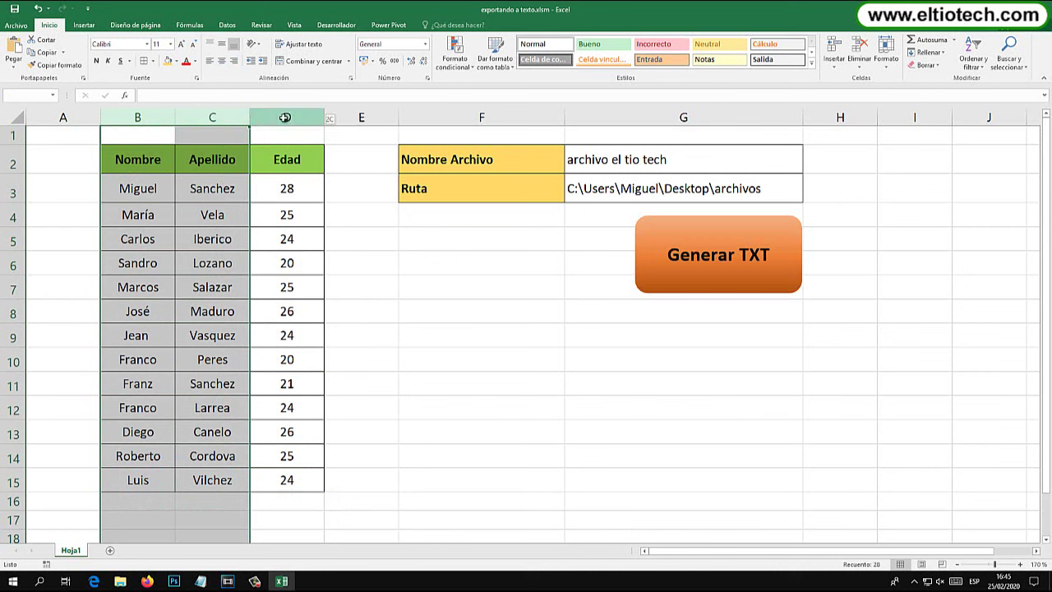
mouse_move(198, 109)
left_mouse_down()
mouse_move(346, 119)
mouse_move(430, 216)
left_mouse_up()
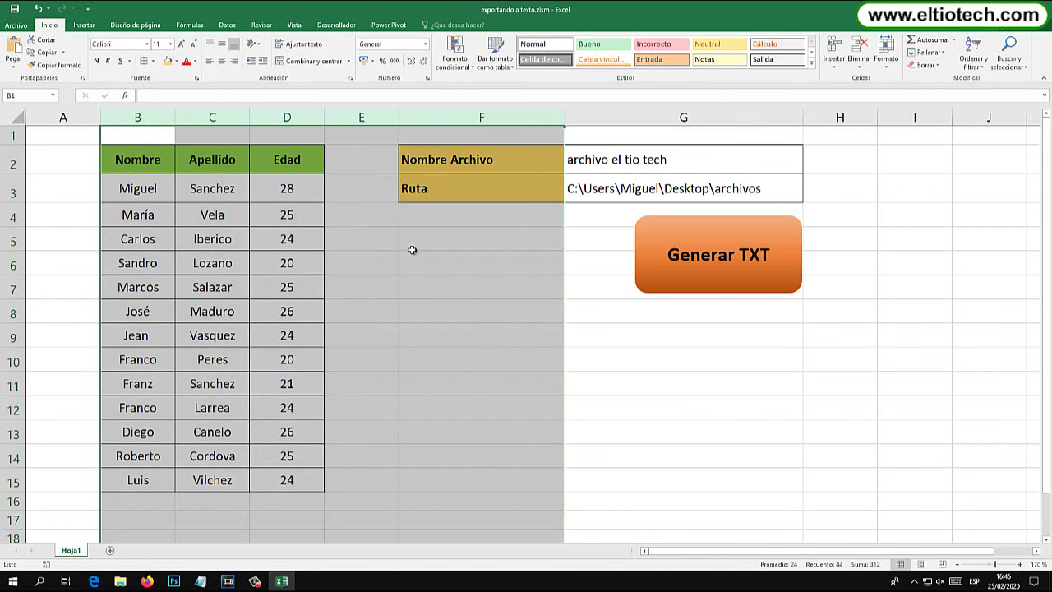
left_click(408, 276)
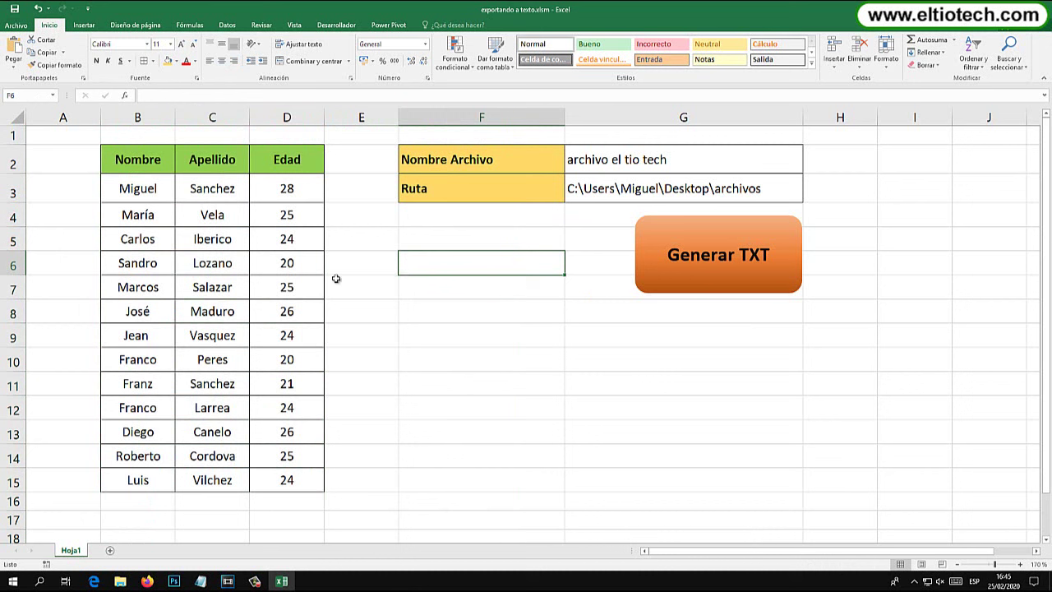
left_click(140, 188)
key("Down")
key("Down")
key("Down")
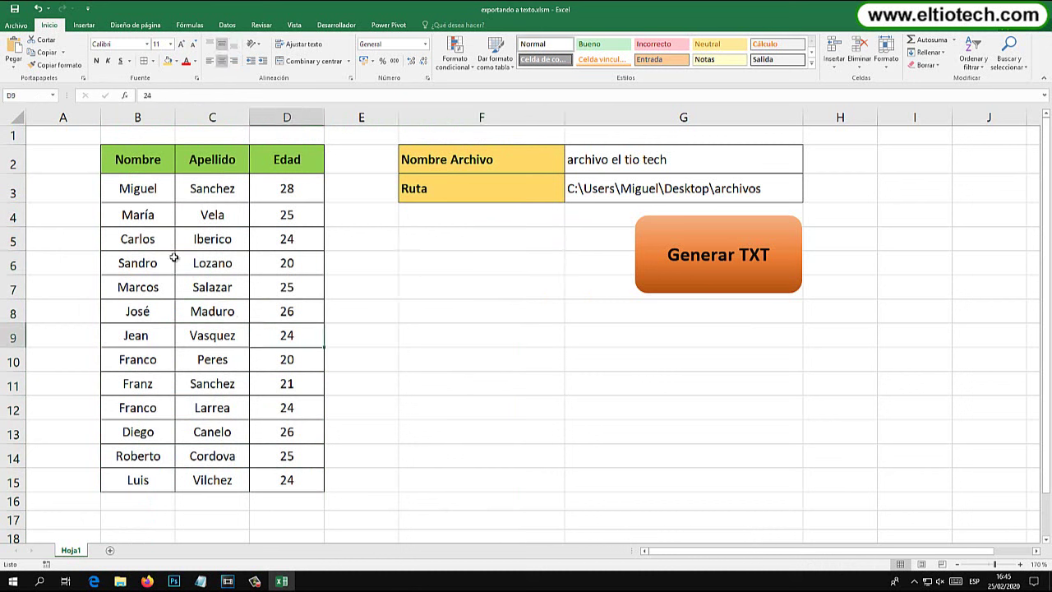
left_click(139, 196)
Delete the three .txt files from the desktop archivos folder and close its window
key("super+d")
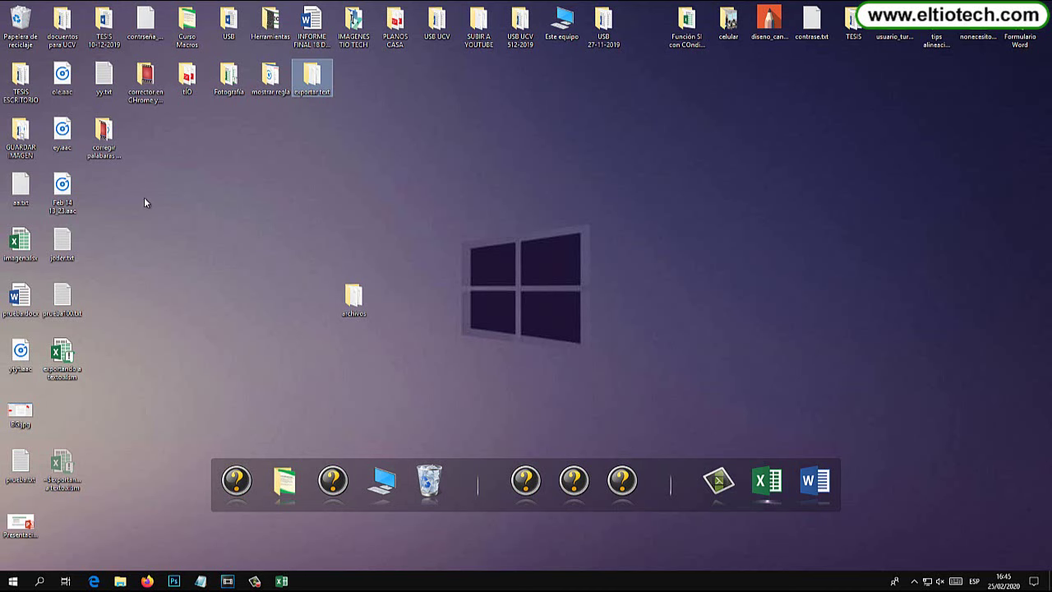
left_click_drag(344, 303, 427, 304)
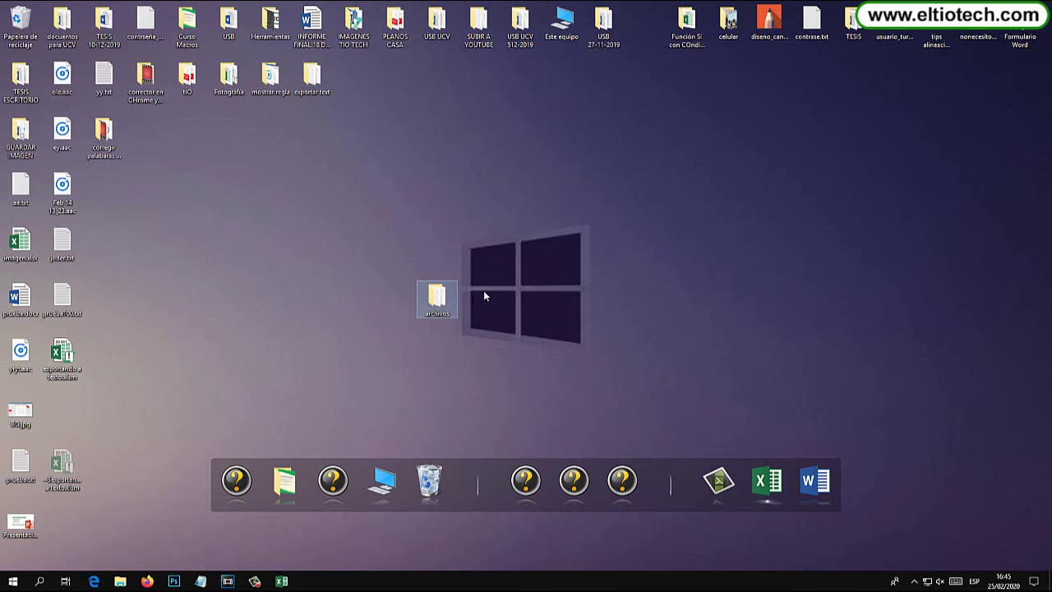
key("Return")
key("super+plus")
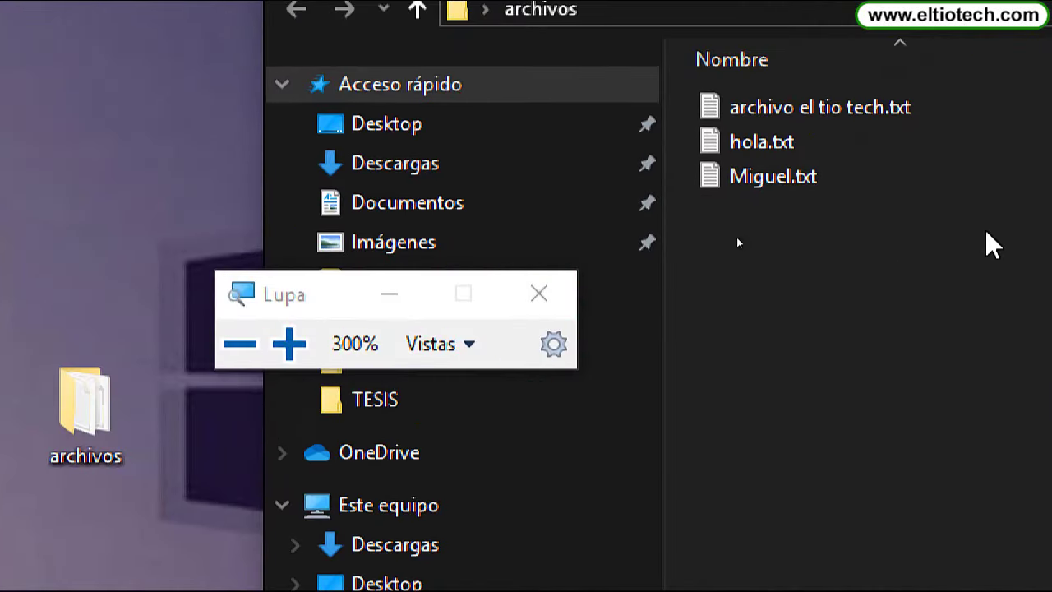
left_click_drag(846, 207, 694, 62)
key("Delete")
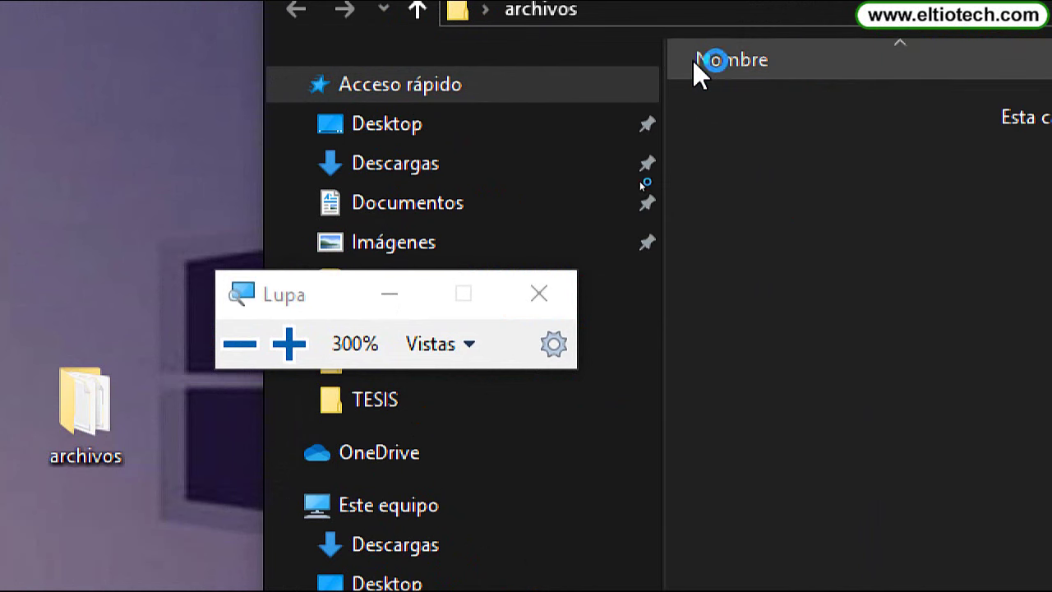
key("super+Escape")
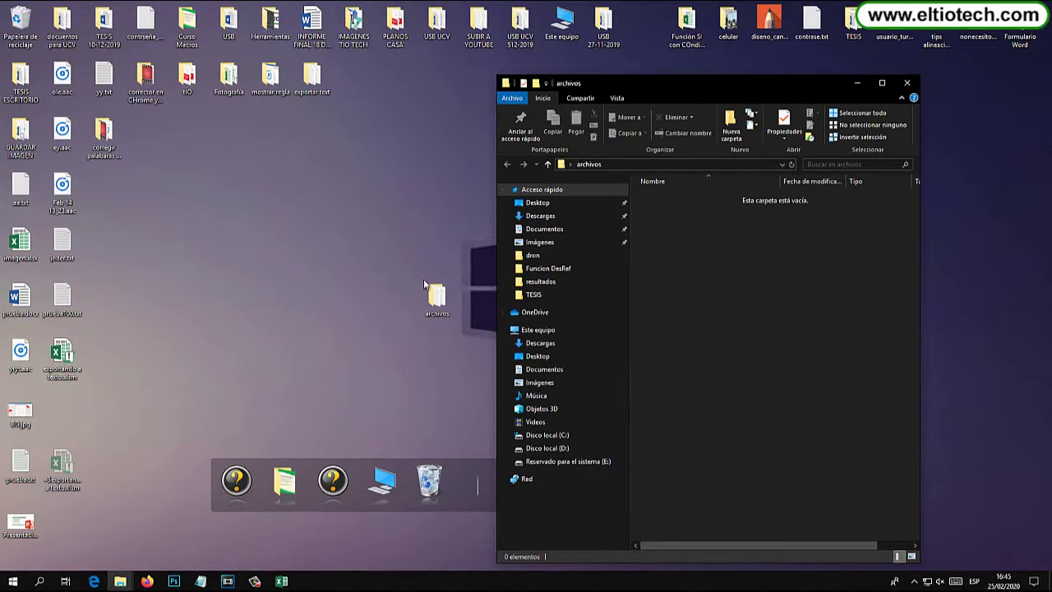
double_click(667, 83)
left_click(1042, 6)
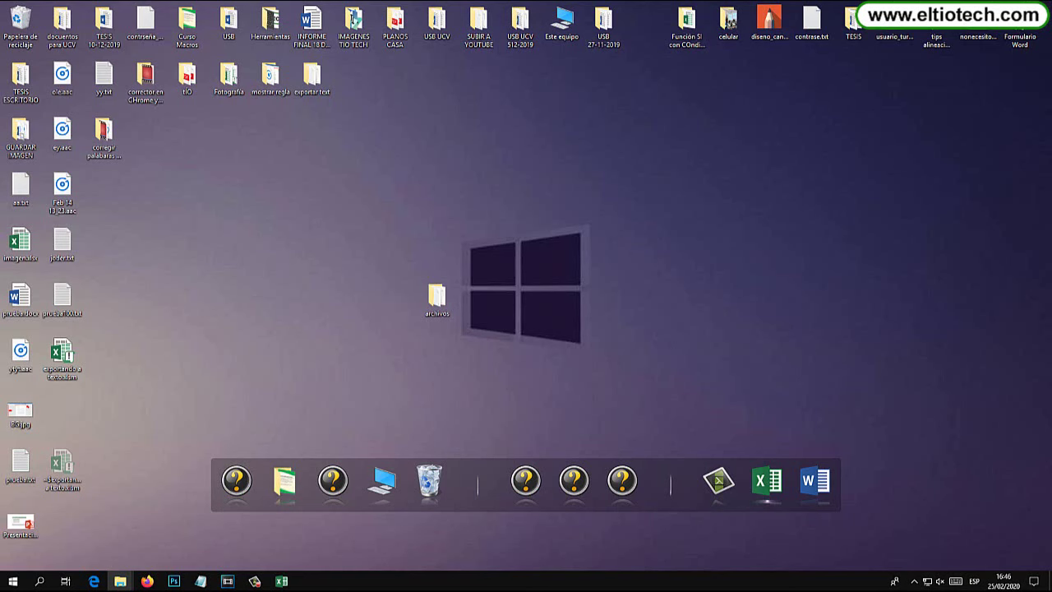
Back in the workbook, point out the path in G3 and file name in G2, leaving G2's fill unchanged
left_click(282, 581)
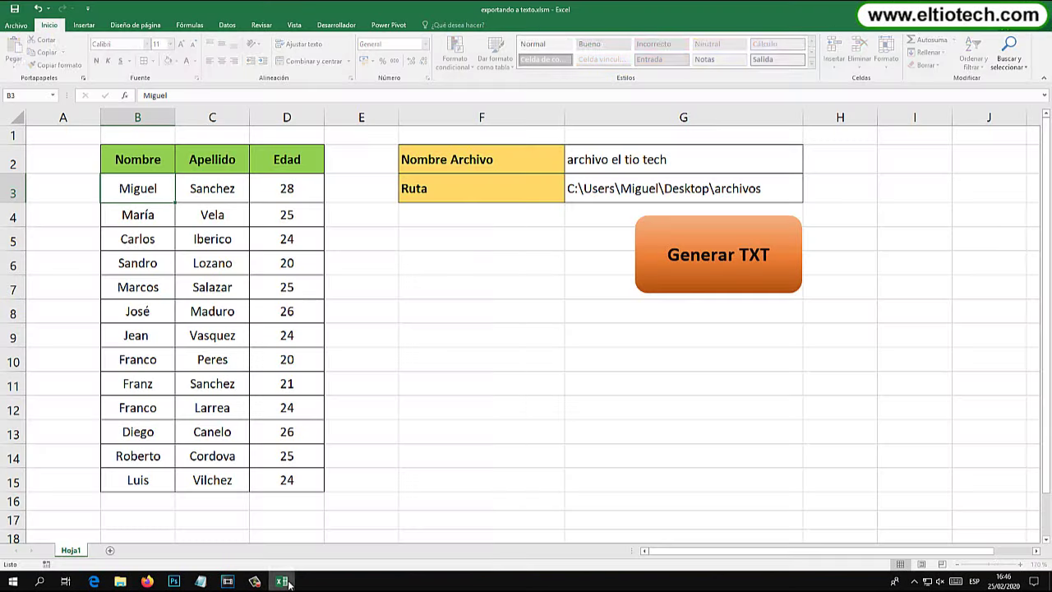
left_click(582, 188)
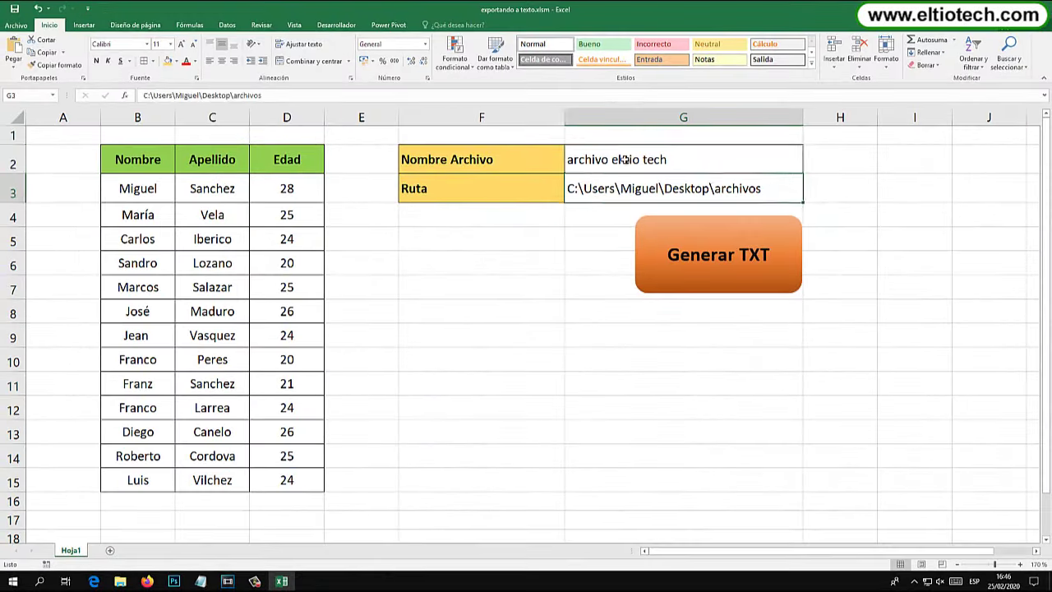
left_click(621, 165)
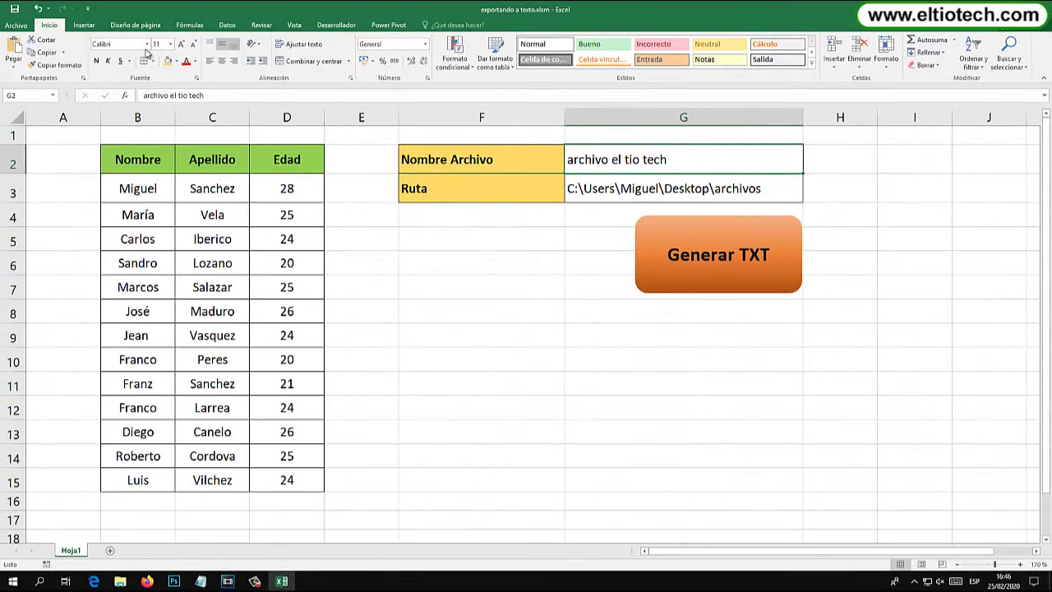
left_click(176, 62)
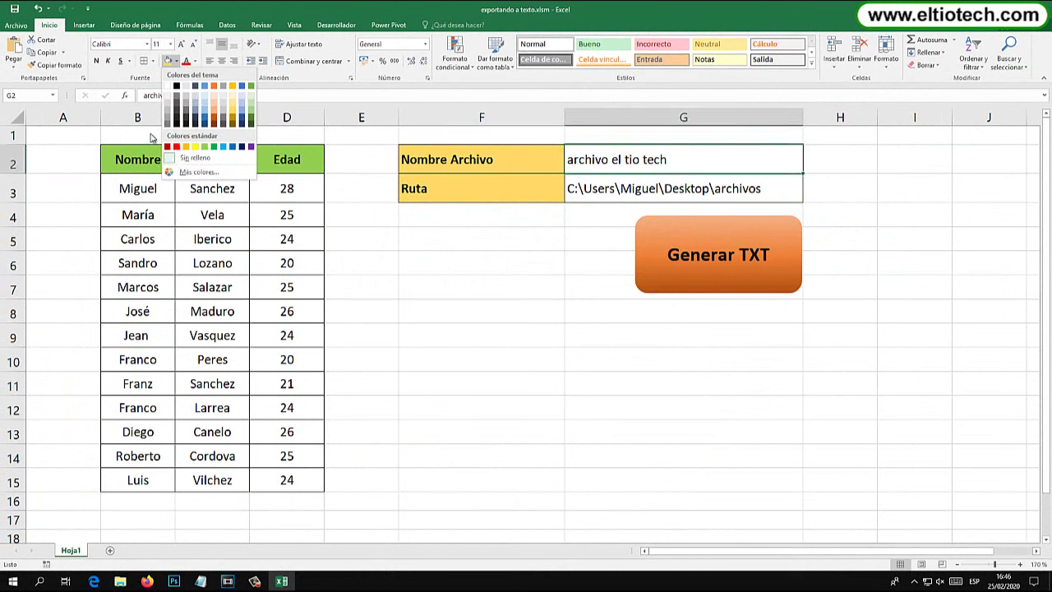
left_click(613, 193)
Open the G3 path and G2 file name for editing to review them without changes
left_click(613, 192)
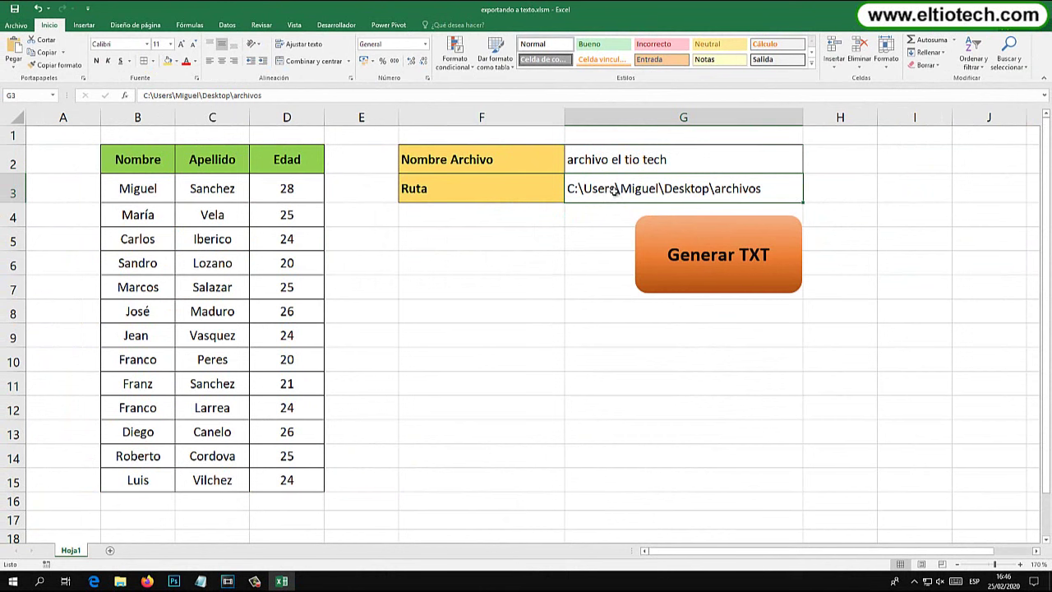
double_click(642, 188)
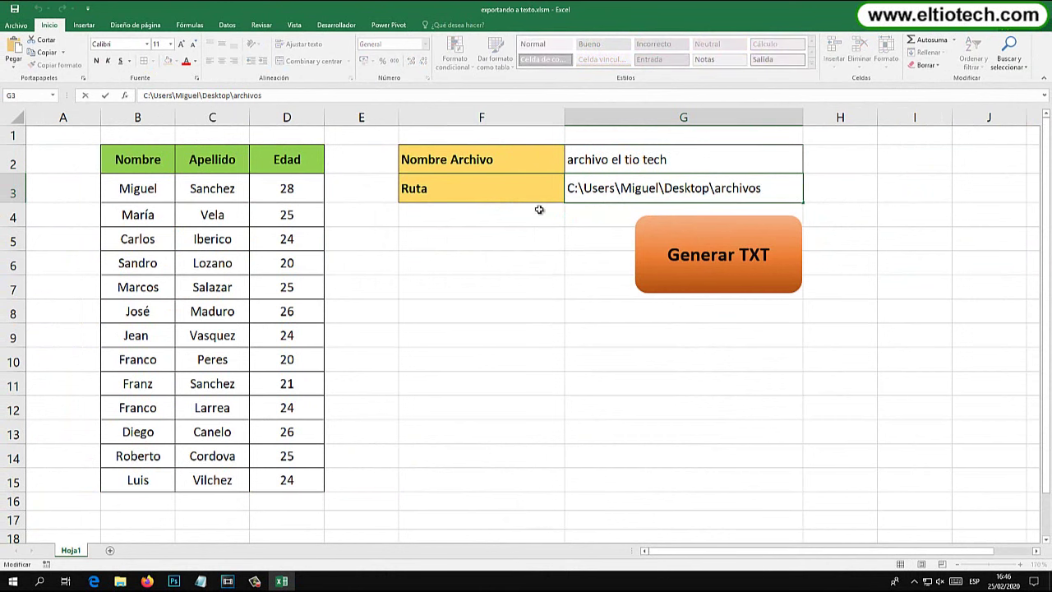
left_click(583, 161)
double_click(580, 158)
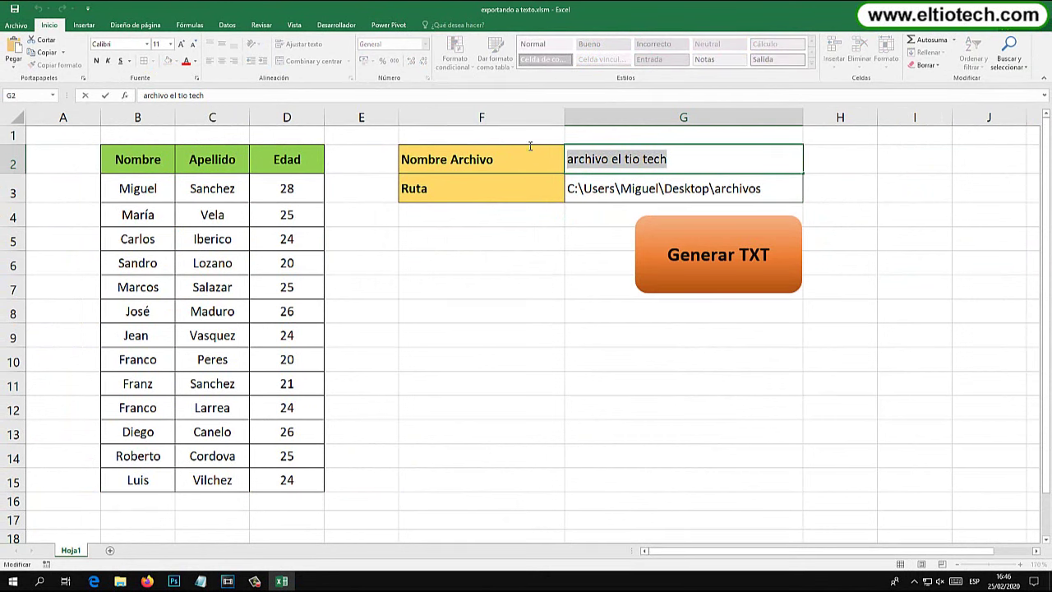
left_click(658, 194)
double_click(657, 188)
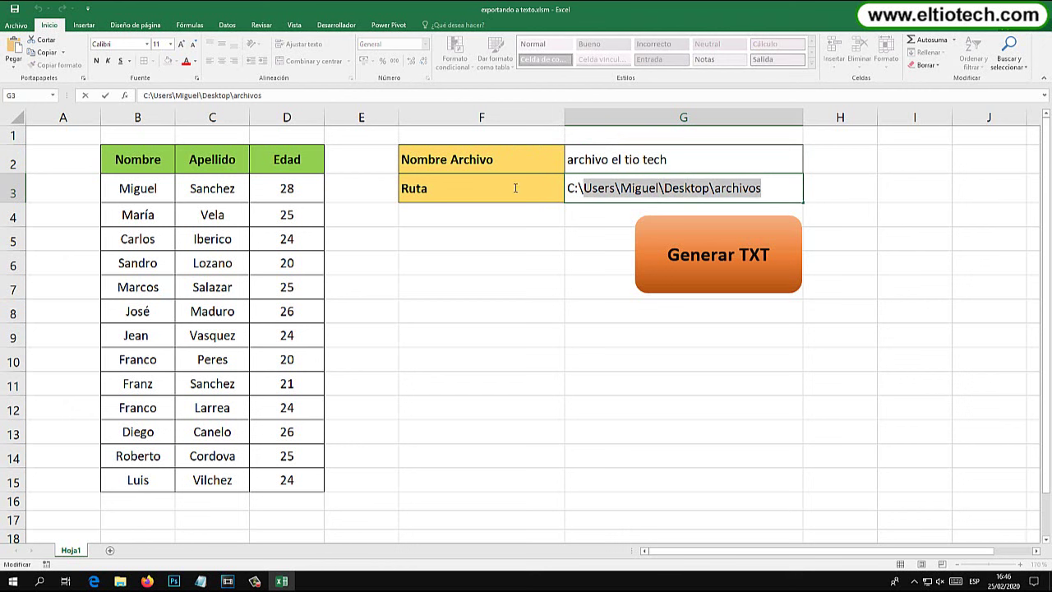
left_click_drag(767, 188, 509, 188)
Review the file name 'archivo el tio tech' in G2, then reselect G3 and G2
left_click(633, 159)
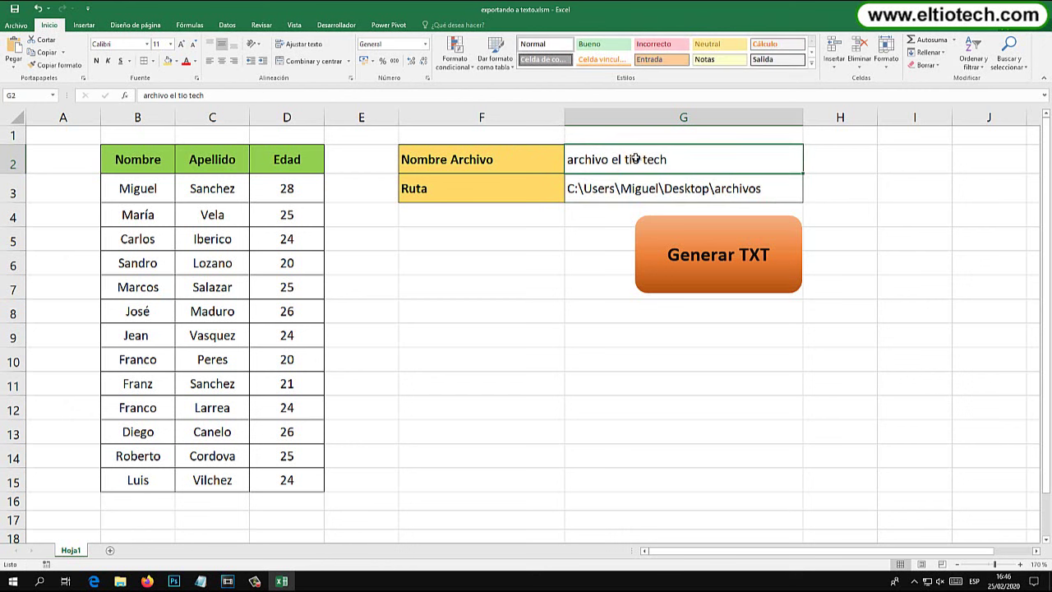
double_click(640, 159)
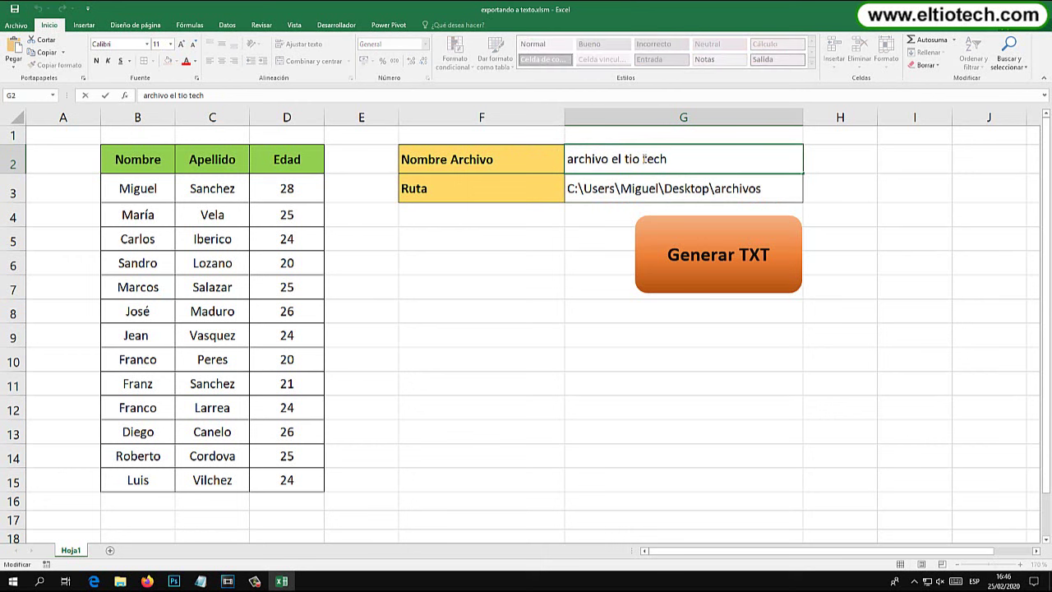
left_click(550, 259)
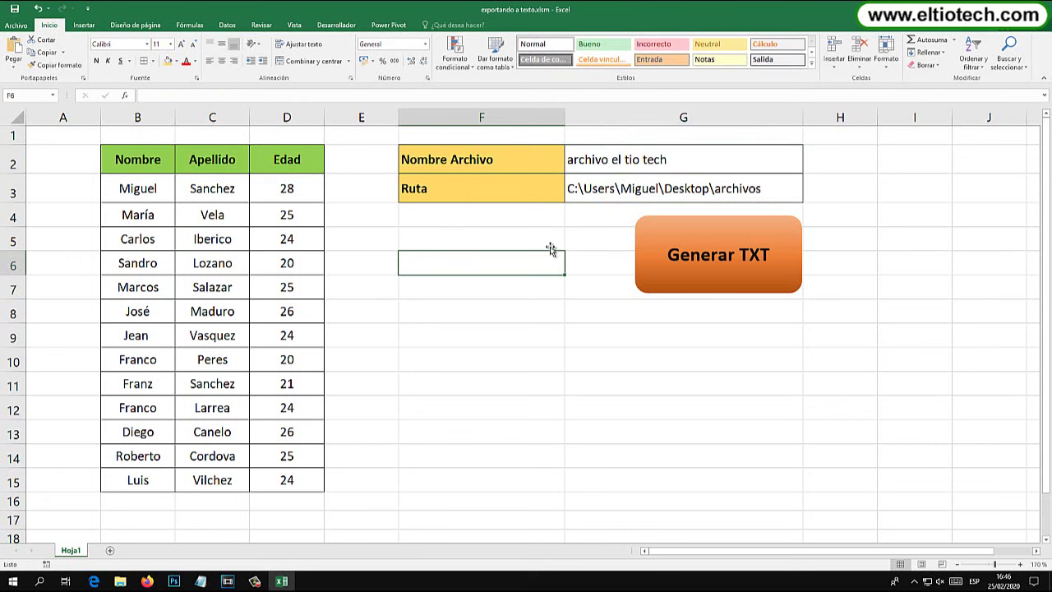
left_click(551, 248)
left_click(546, 265)
left_click(612, 181)
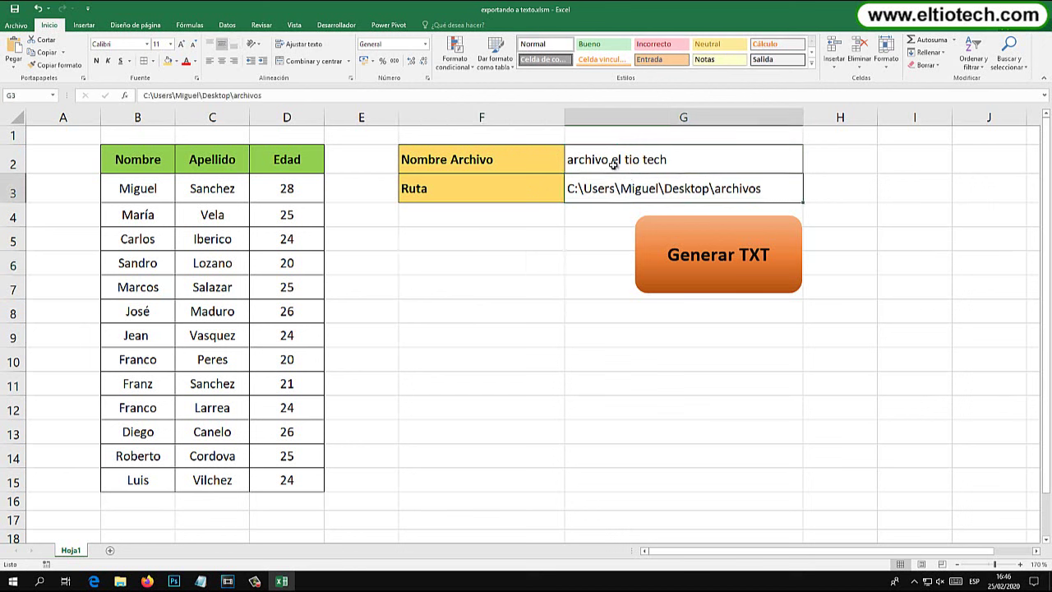
left_click(613, 163)
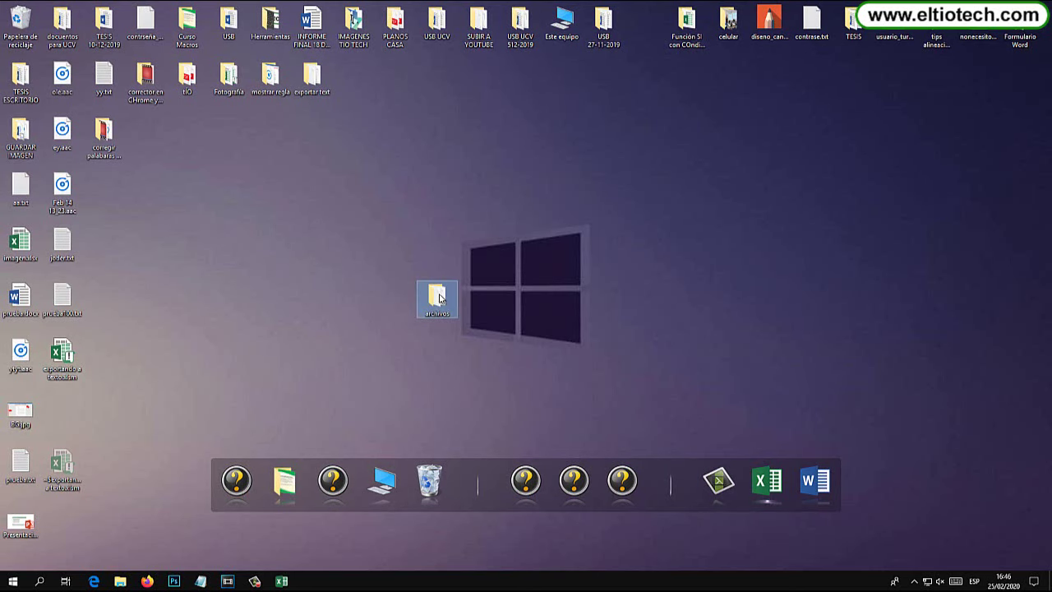
Confirm the desktop archivos folder is empty and magnify the file name and path cells
double_click(440, 299)
left_click_drag(436, 291, 399, 240)
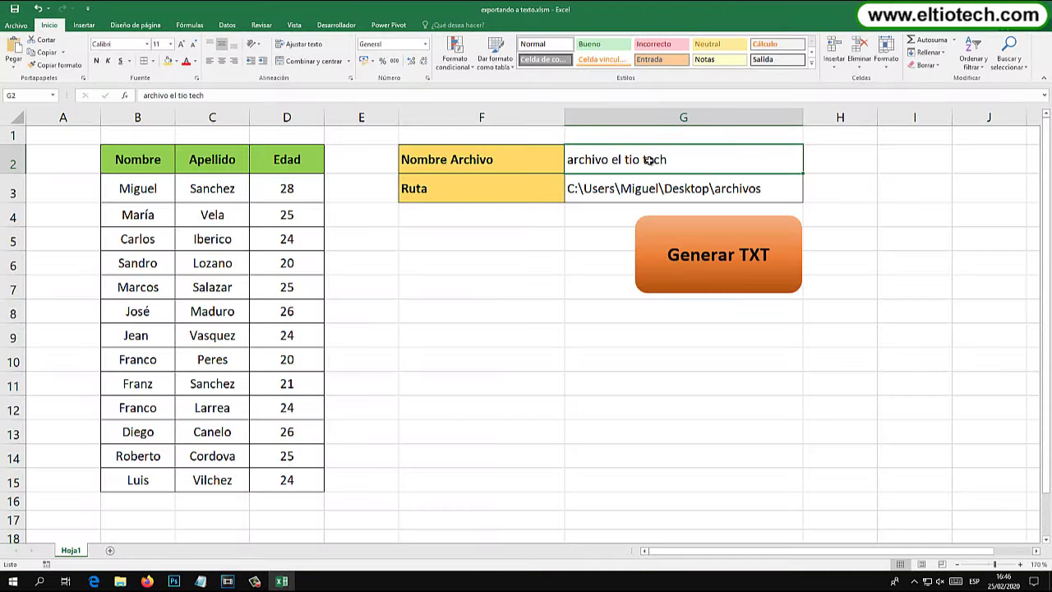
key("super+plus")
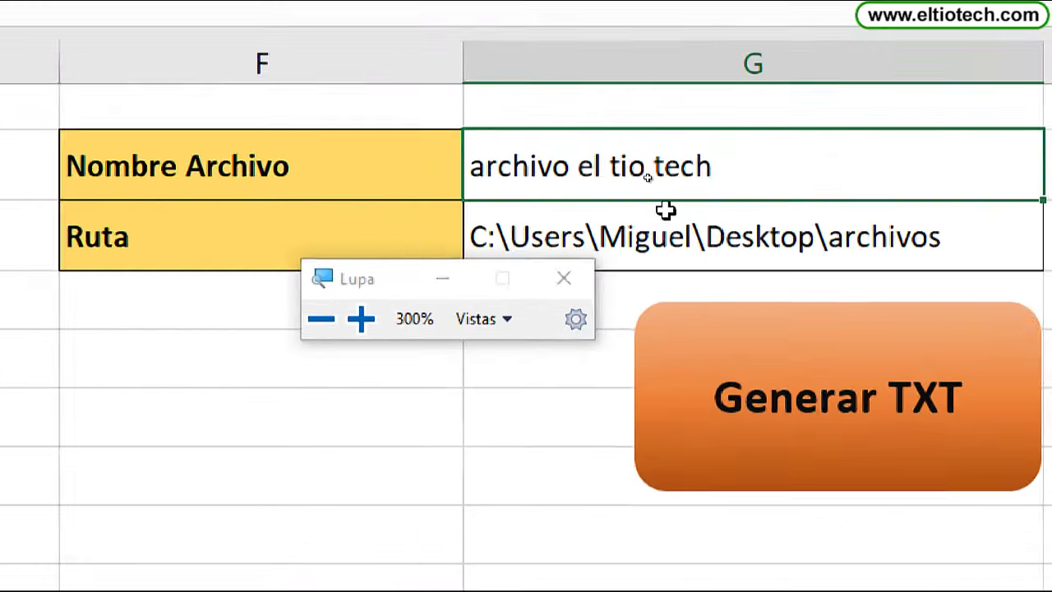
key("super+Escape")
left_click(640, 197)
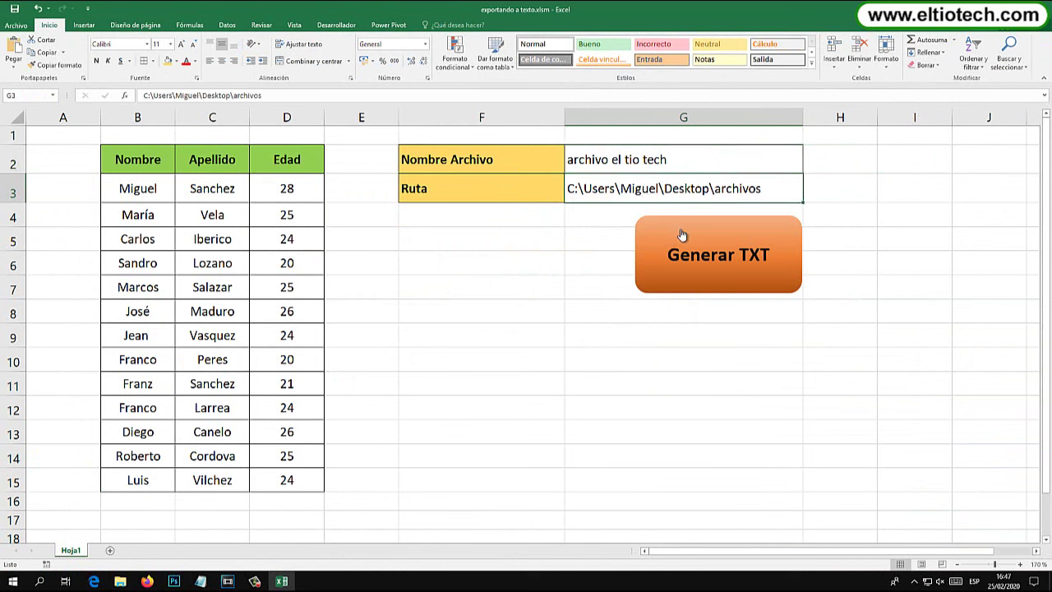
Run Generar TXT to export archivo el tio tech.txt and move the confirmation message aside
left_click(723, 266)
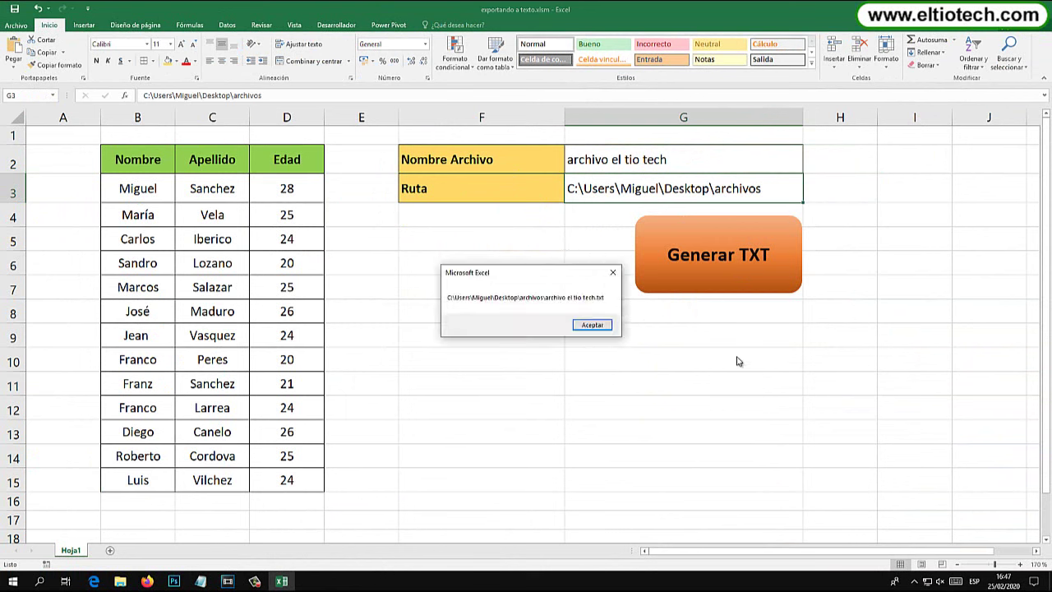
left_click_drag(544, 272, 474, 243)
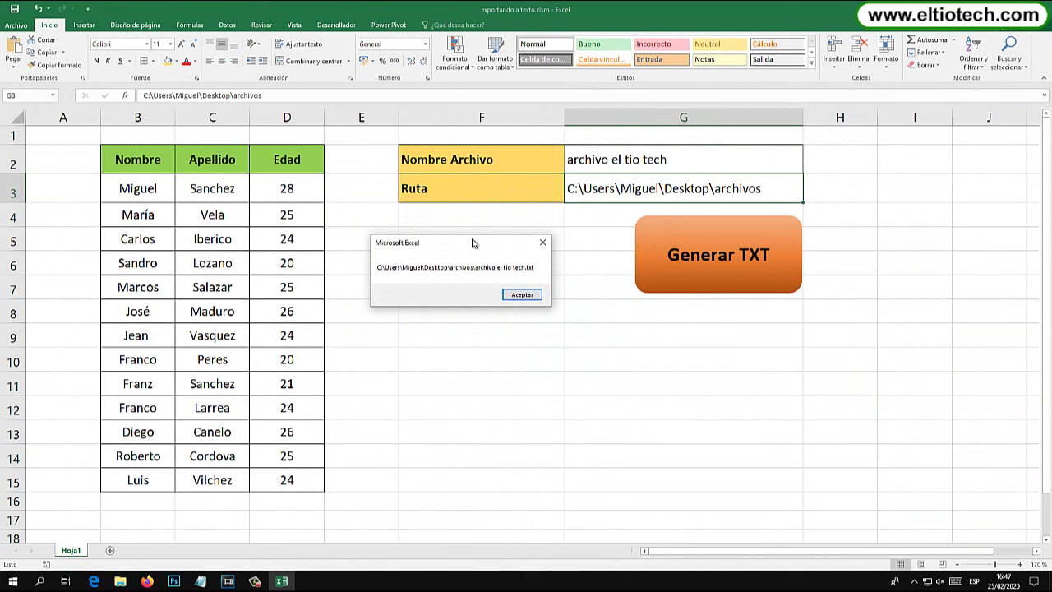
Dismiss the confirmation and open archivo el tio tech.txt from archivos in a maximized Notepad
left_click(521, 297)
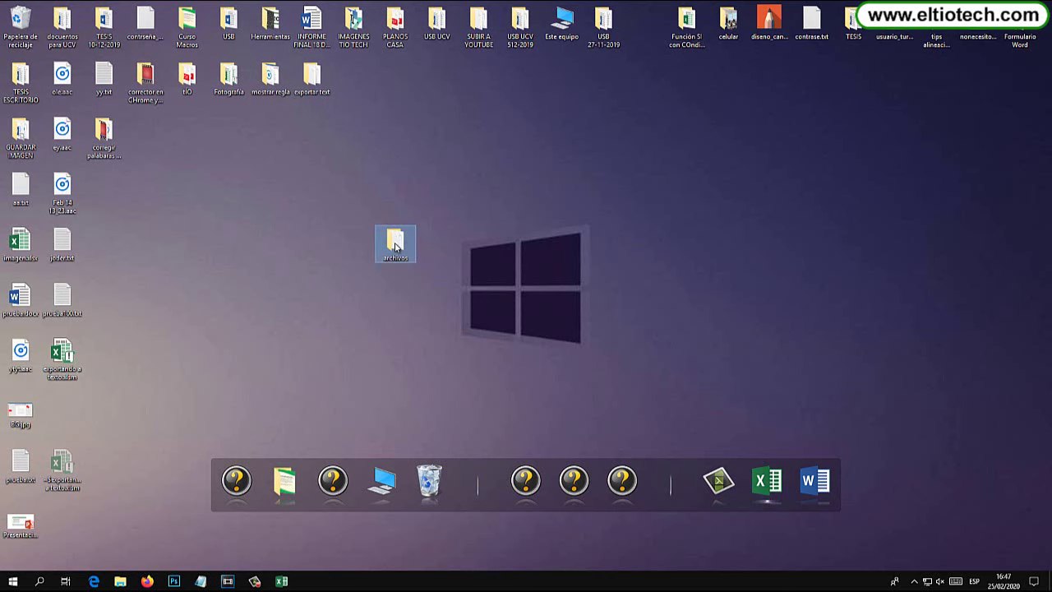
double_click(396, 246)
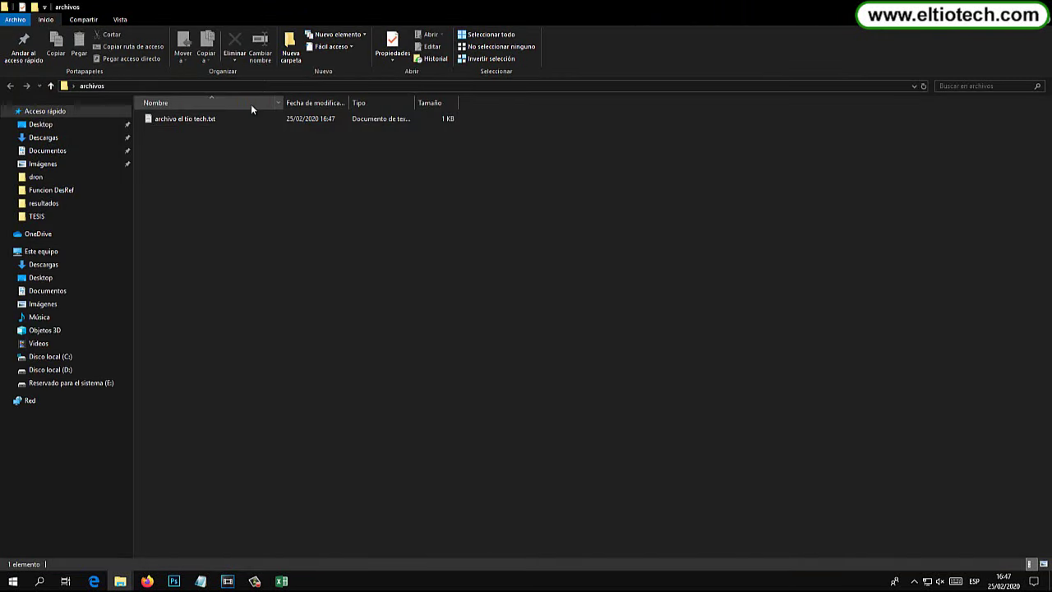
left_click(195, 119)
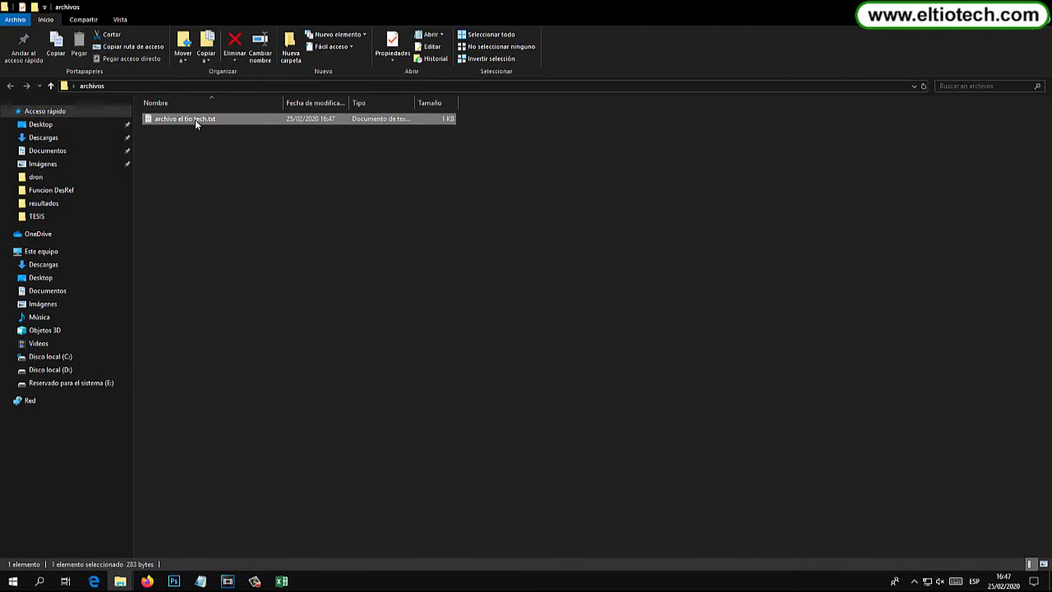
key("super+plus")
key("super+Escape")
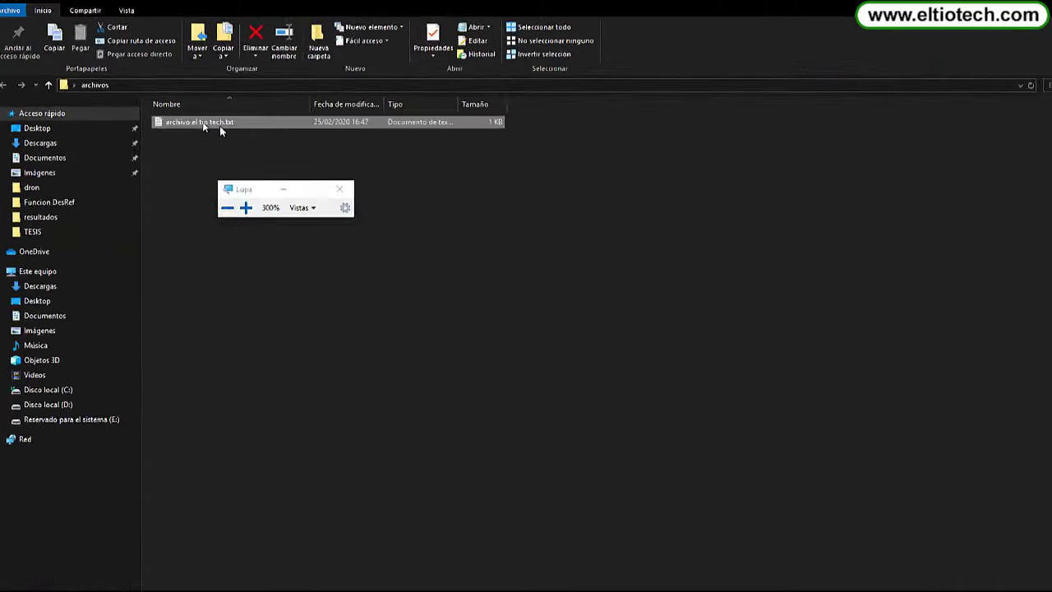
double_click(202, 119)
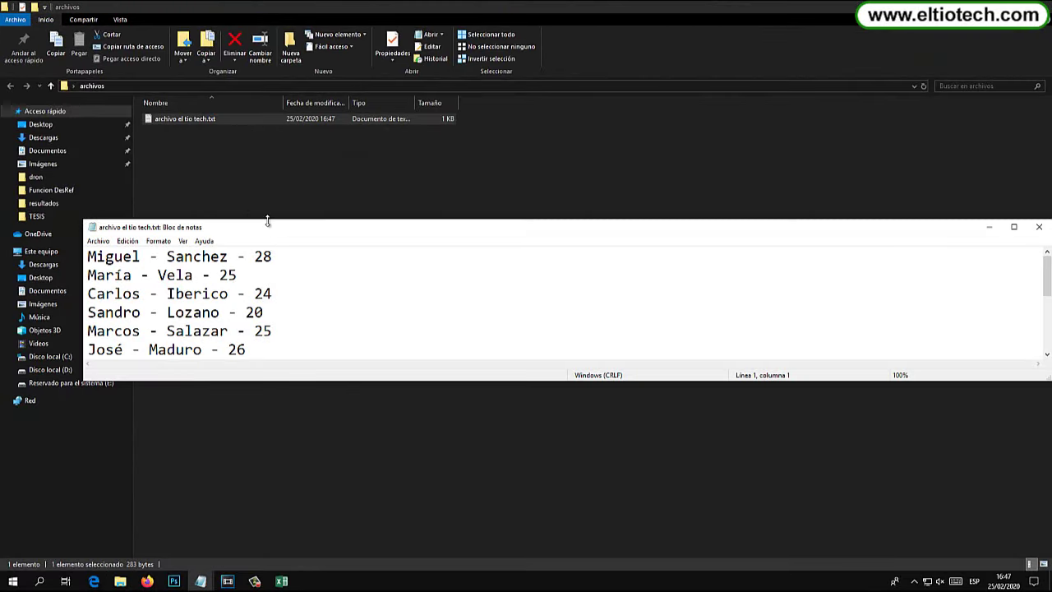
double_click(264, 228)
Compare the exported text with table B3:D15 and select the file's last line
key("ctrl+e")
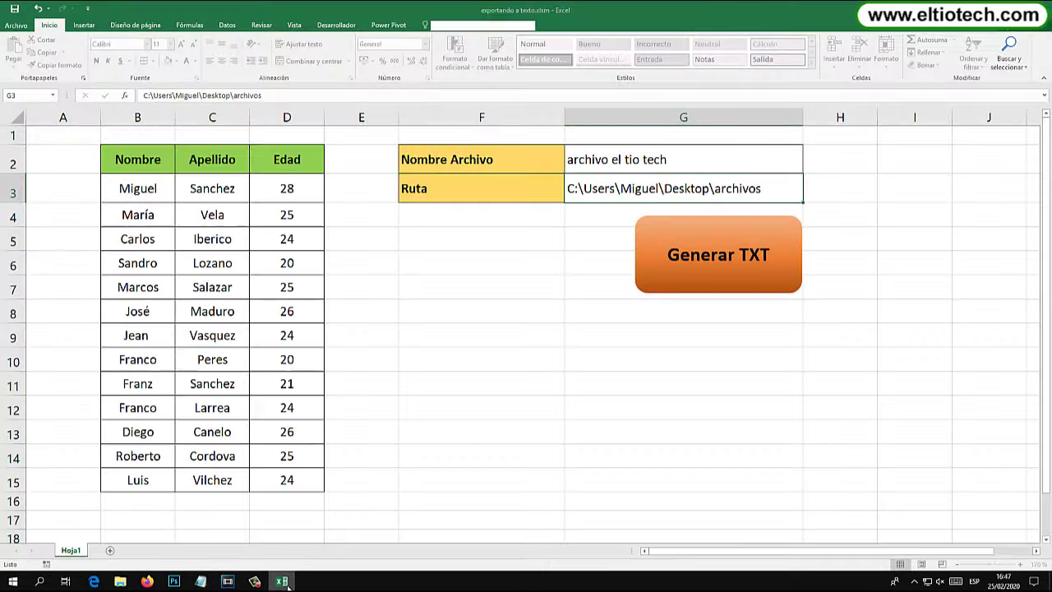
left_click(281, 581)
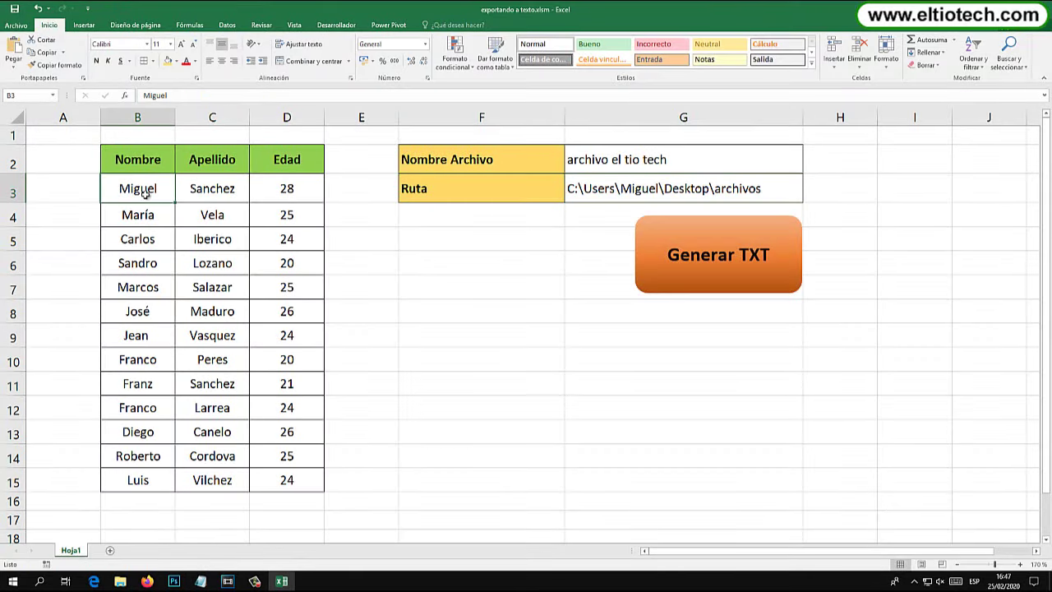
left_click_drag(144, 192, 287, 485)
key("alt+Tab")
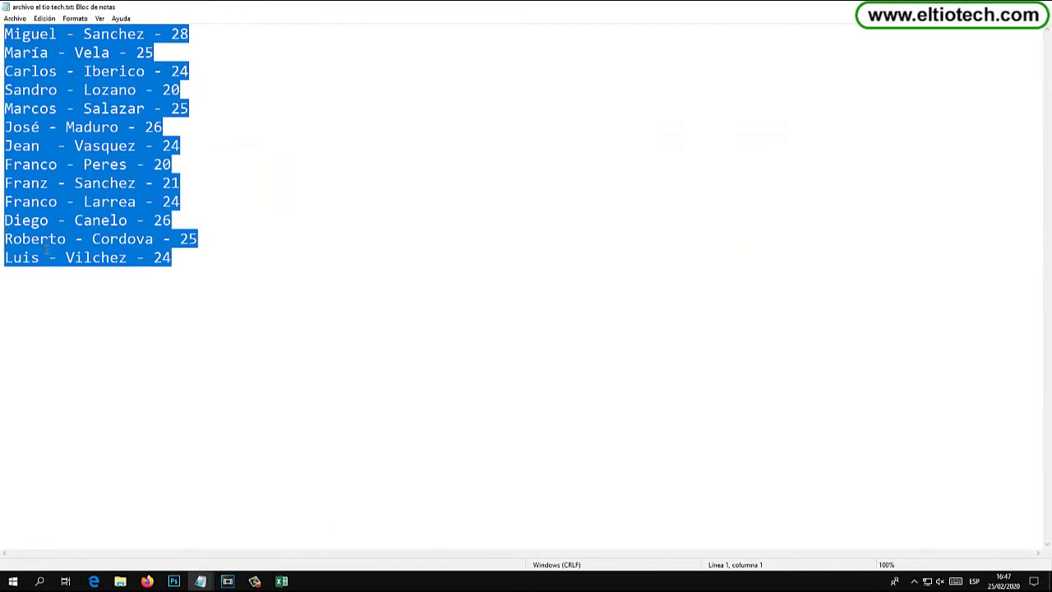
left_click(47, 249)
key("End")
key("shift+Home")
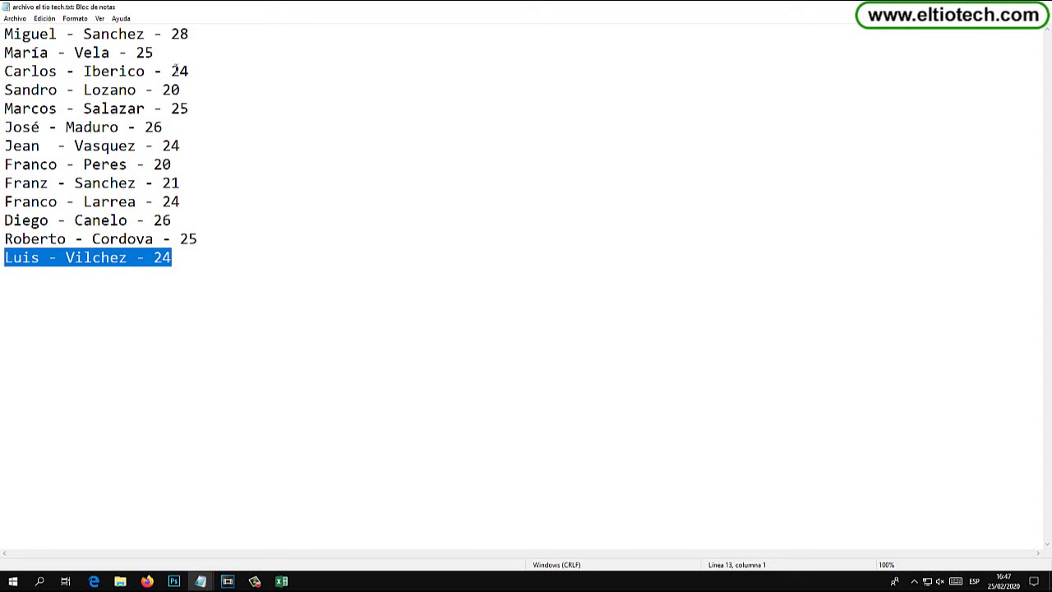
Delete the last line to demonstrate, undo it, and restore the Notepad window to full screen
left_click(282, 581)
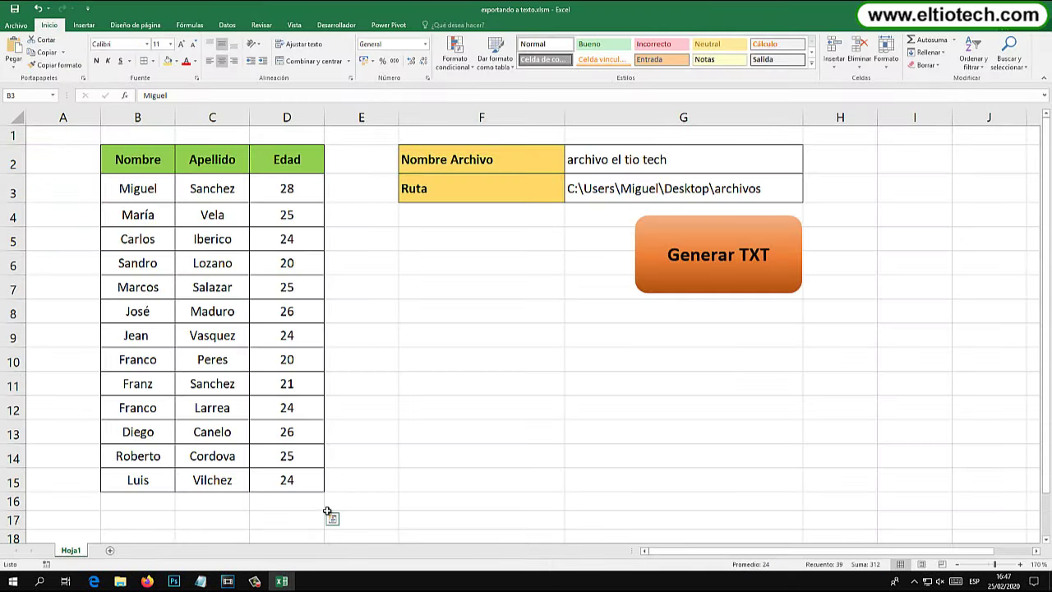
left_click(283, 582)
key("Delete")
key("ctrl+z")
double_click(129, 7)
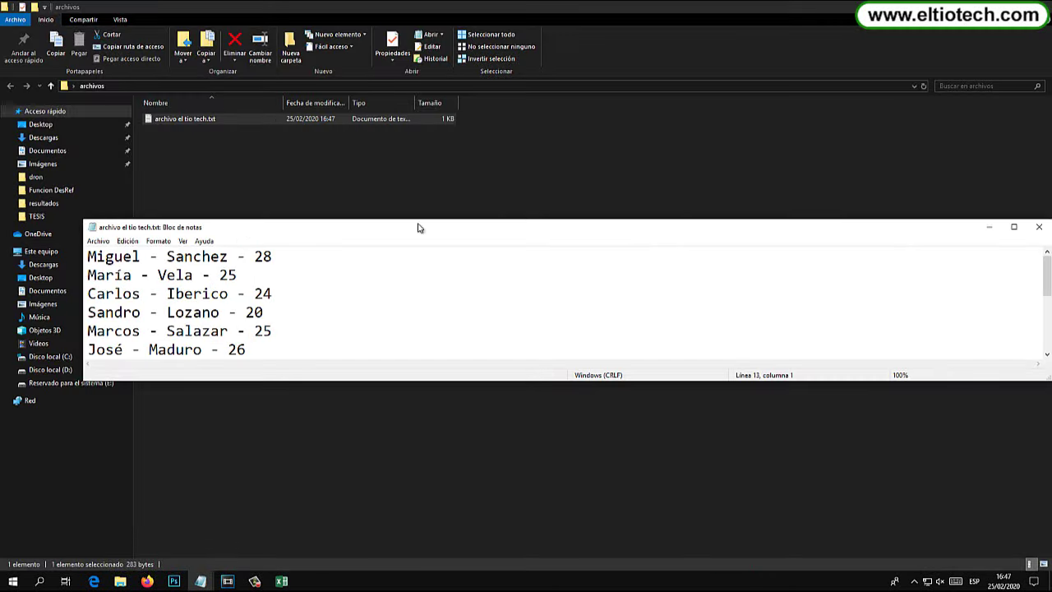
double_click(342, 224)
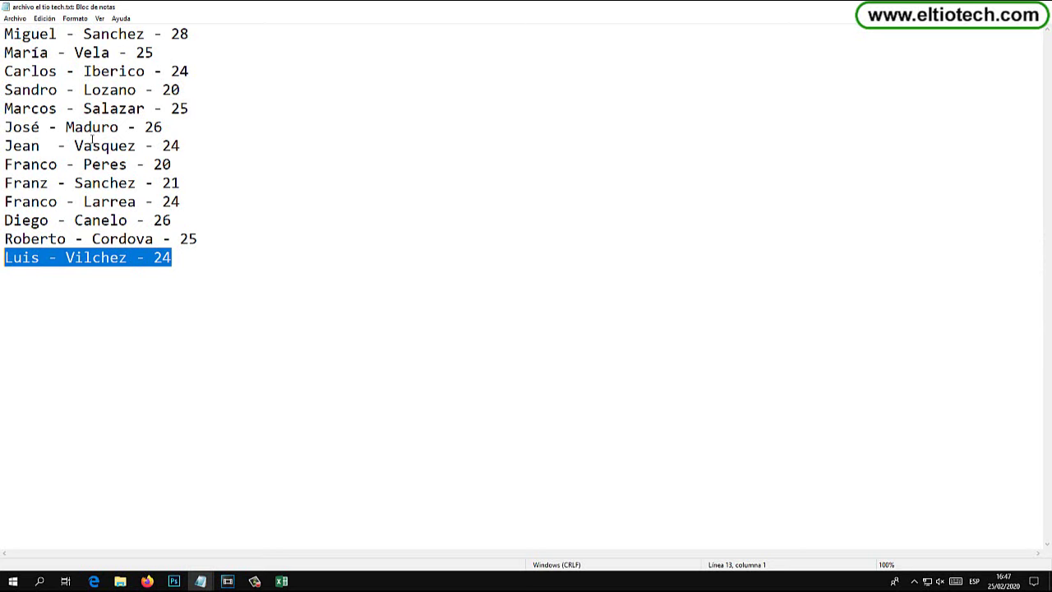
Inspect the dash separators, briefly trying / and . in their place, then close Notepad
key("super+plus")
double_click(52, 129)
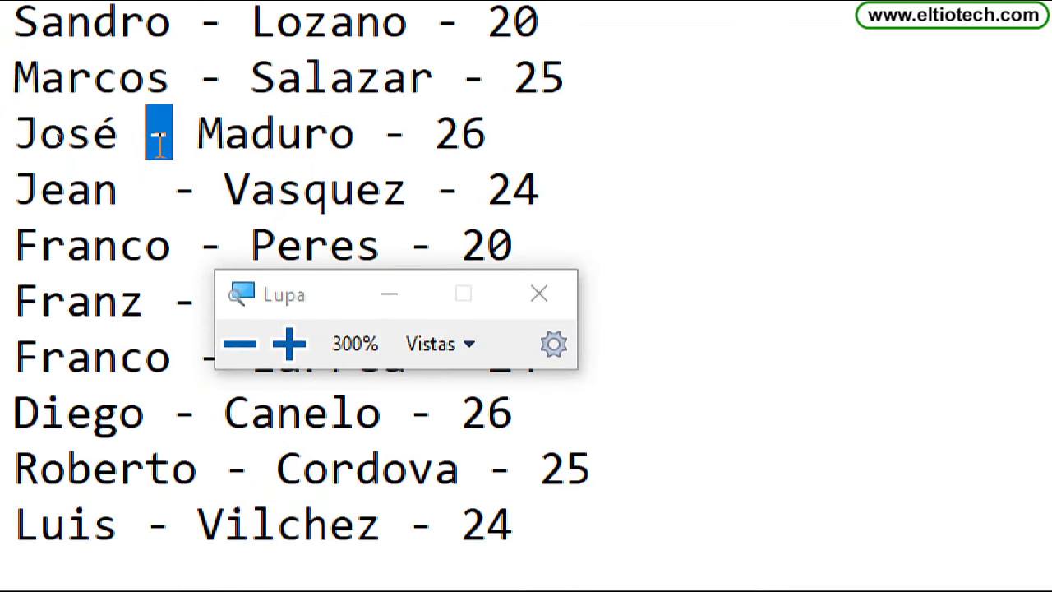
double_click(183, 189)
left_click(225, 245)
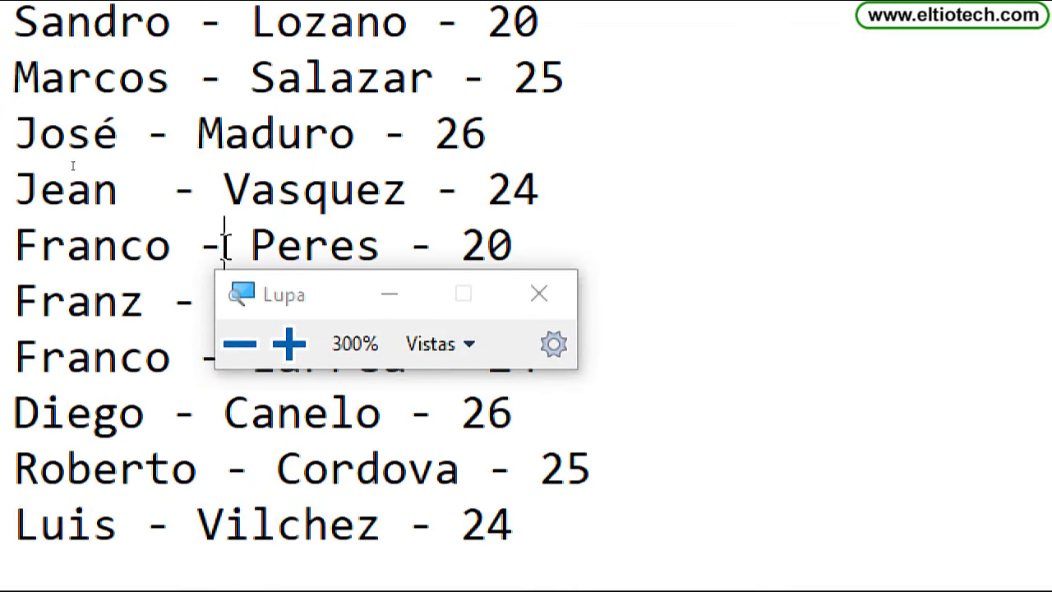
double_click(224, 245)
type("/")
key("BackSpace")
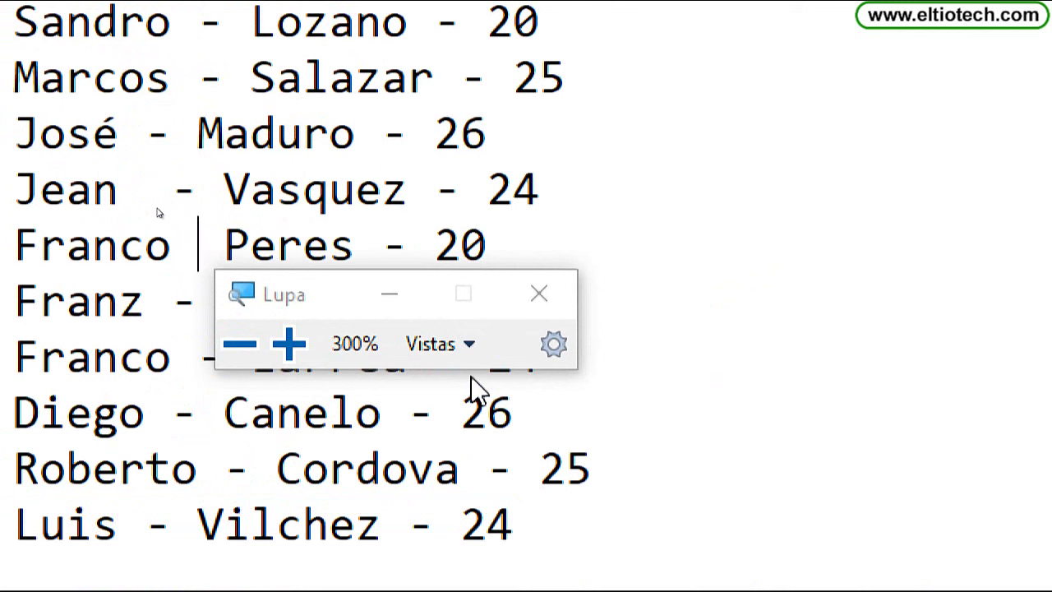
type(".")
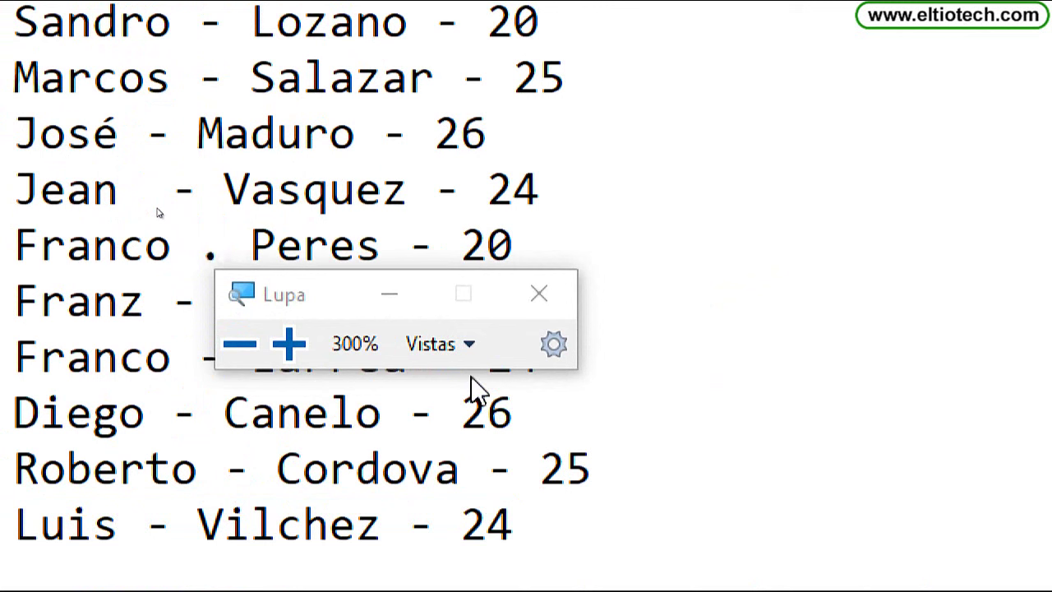
key("BackSpace")
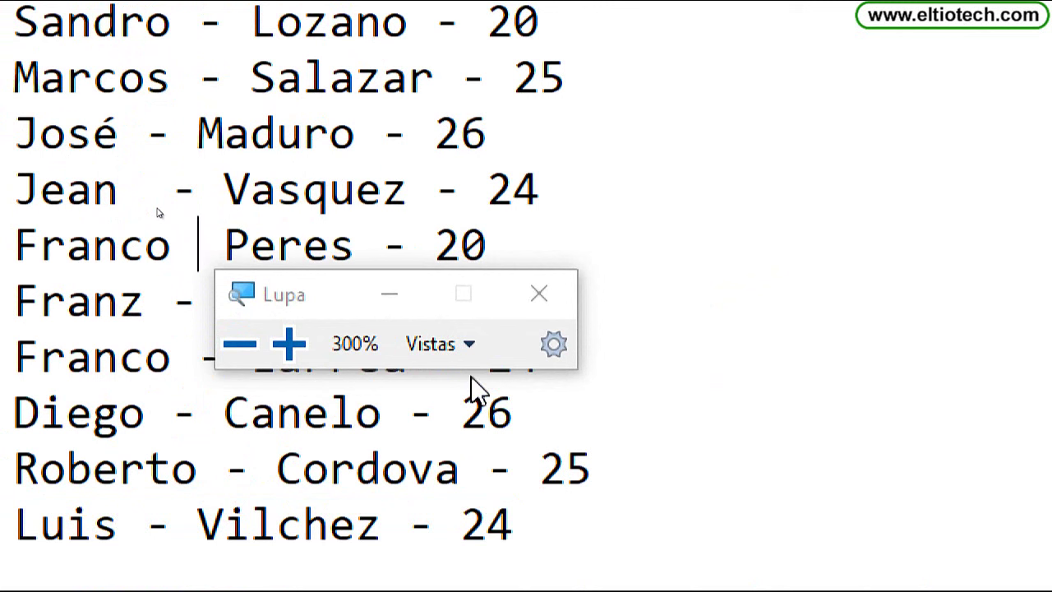
key("super+Escape")
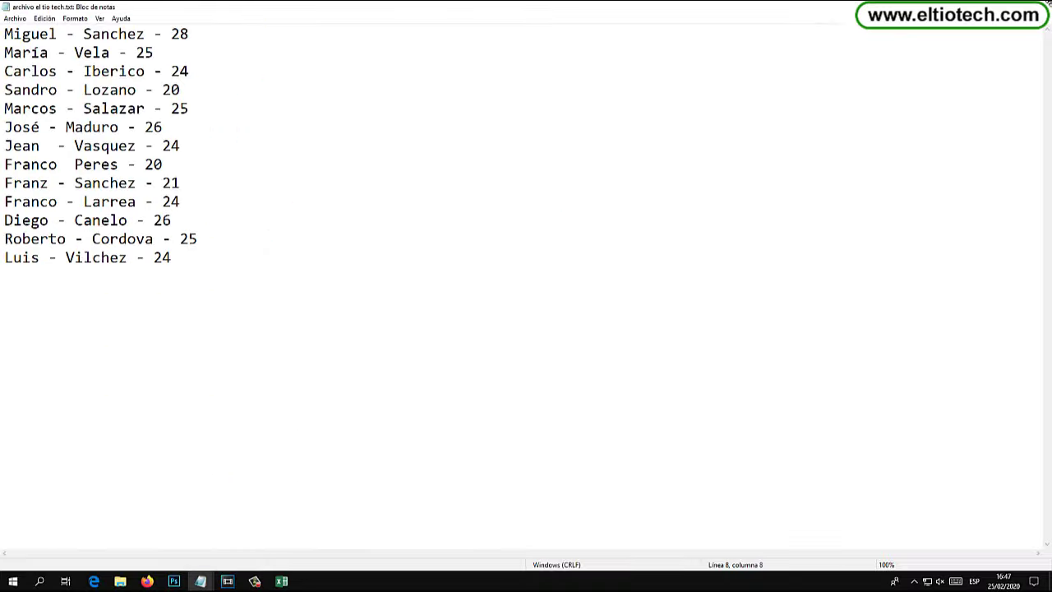
key("alt+F4")
Close Notepad without saving, then set the file name in G2 to 2020, left-aligned
left_click(535, 301)
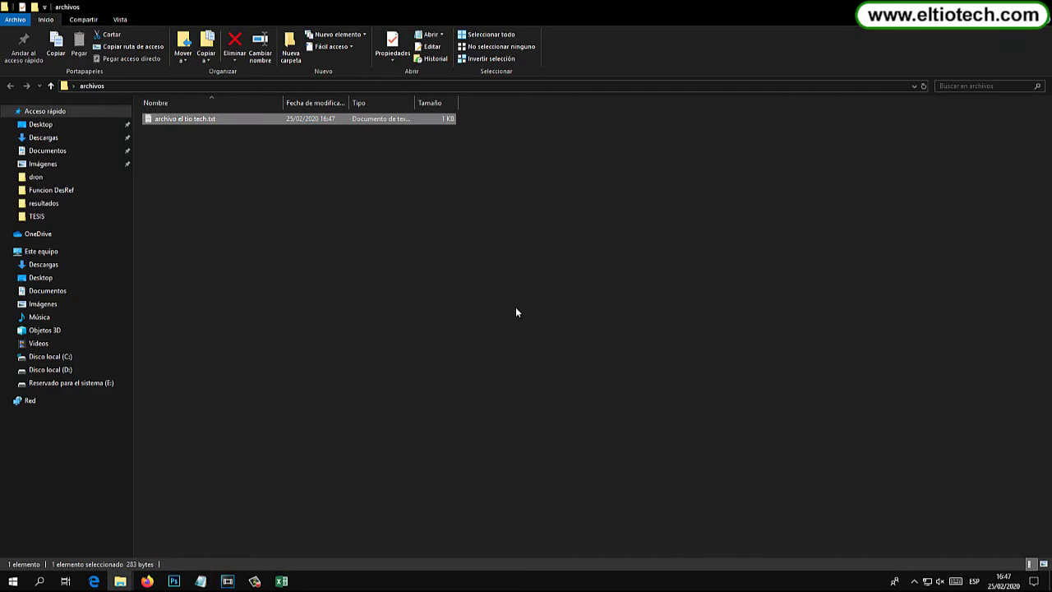
left_click(281, 582)
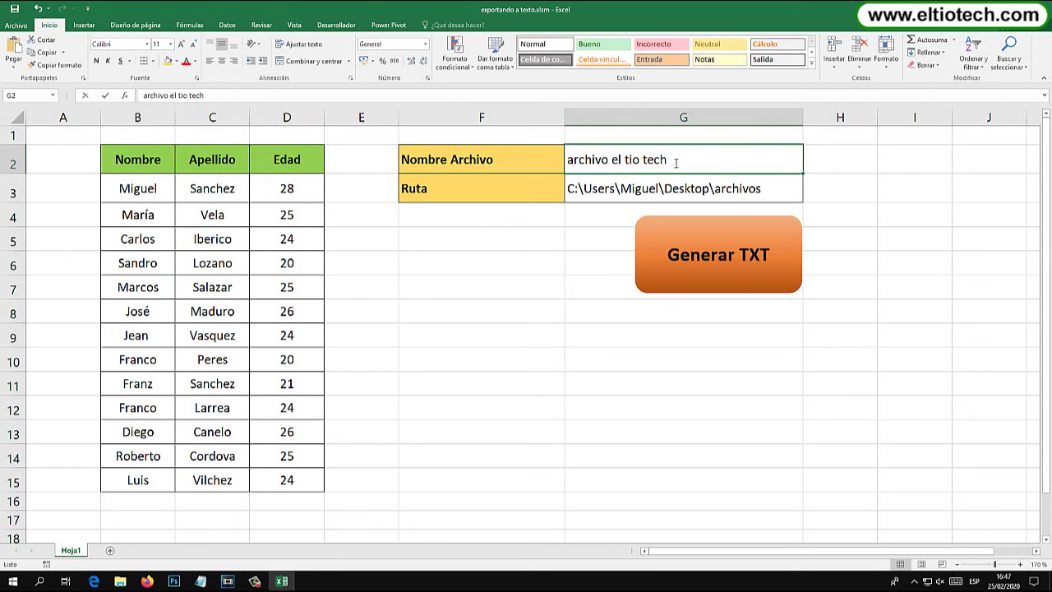
type("2020")
left_click(559, 264)
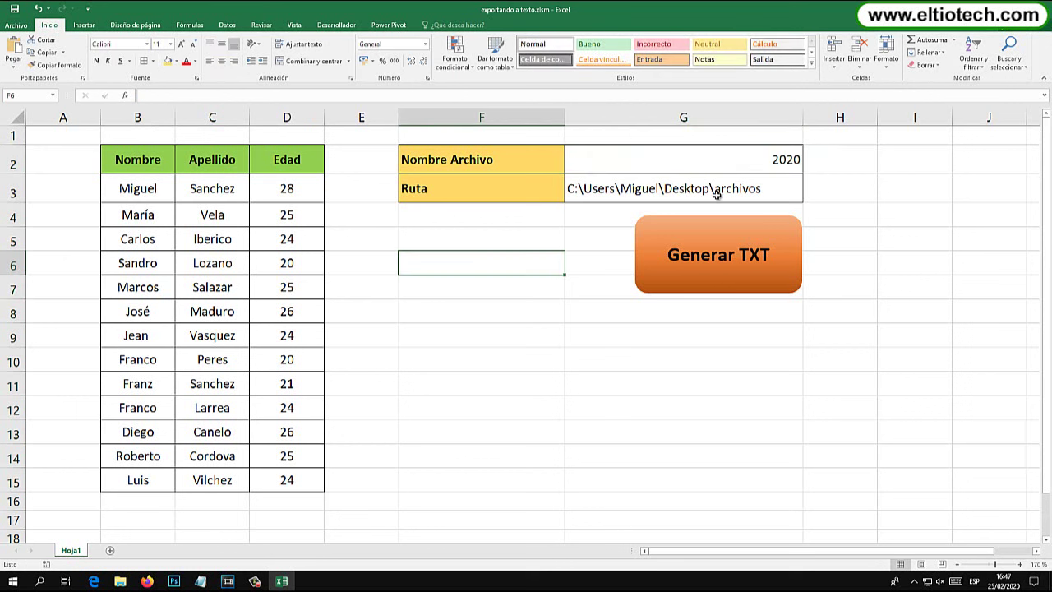
left_click(717, 164)
left_click(209, 61)
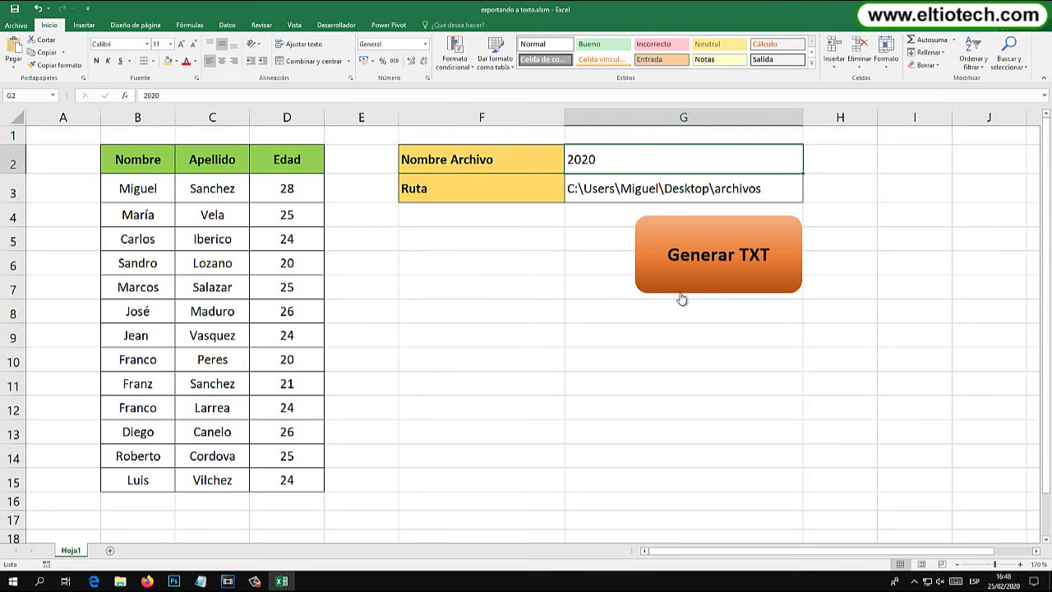
Export again with Generar TXT, then open and check 2020.txt from the archivos folder
left_click(721, 259)
left_click(563, 326)
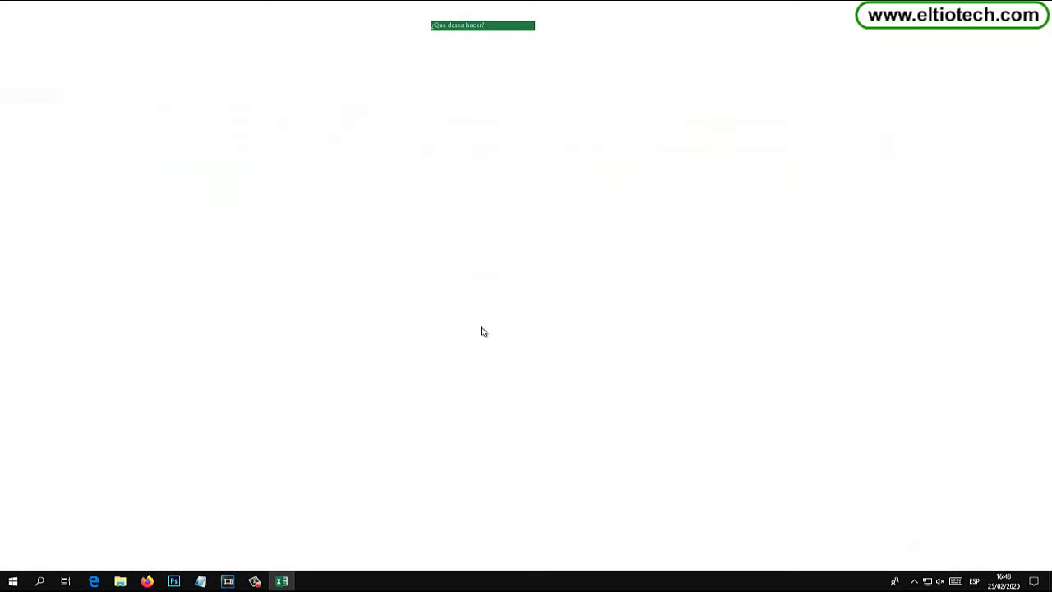
double_click(395, 242)
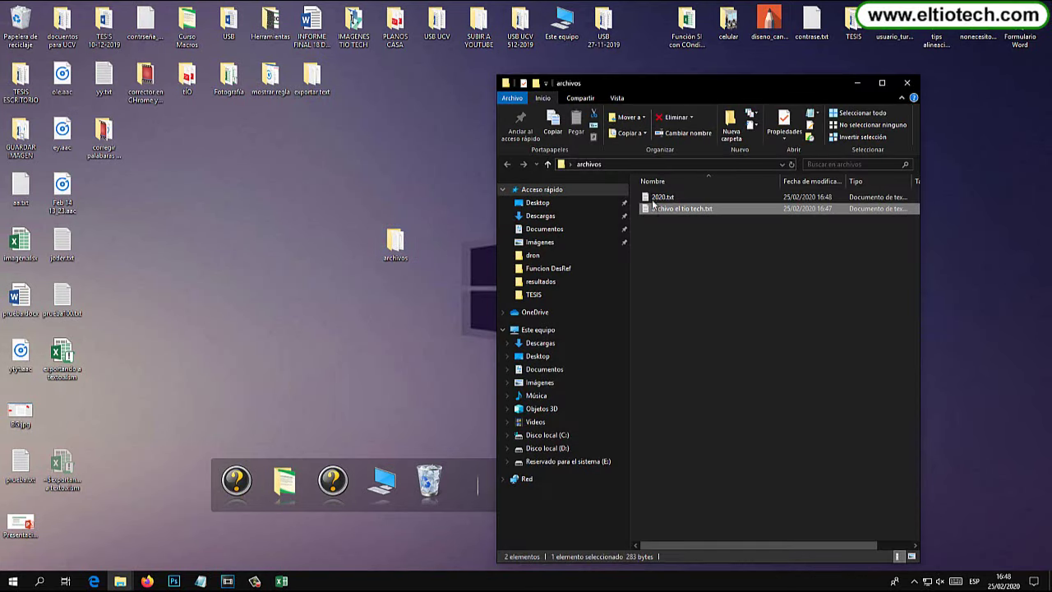
left_click(656, 199)
key("super+plus")
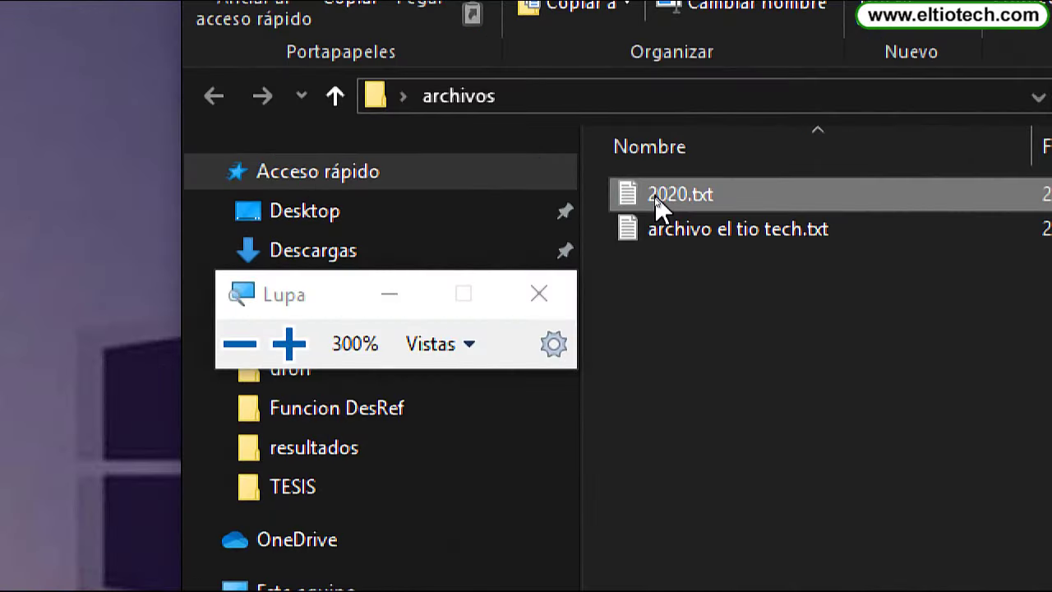
key("super+Escape")
key("F2")
key("Return")
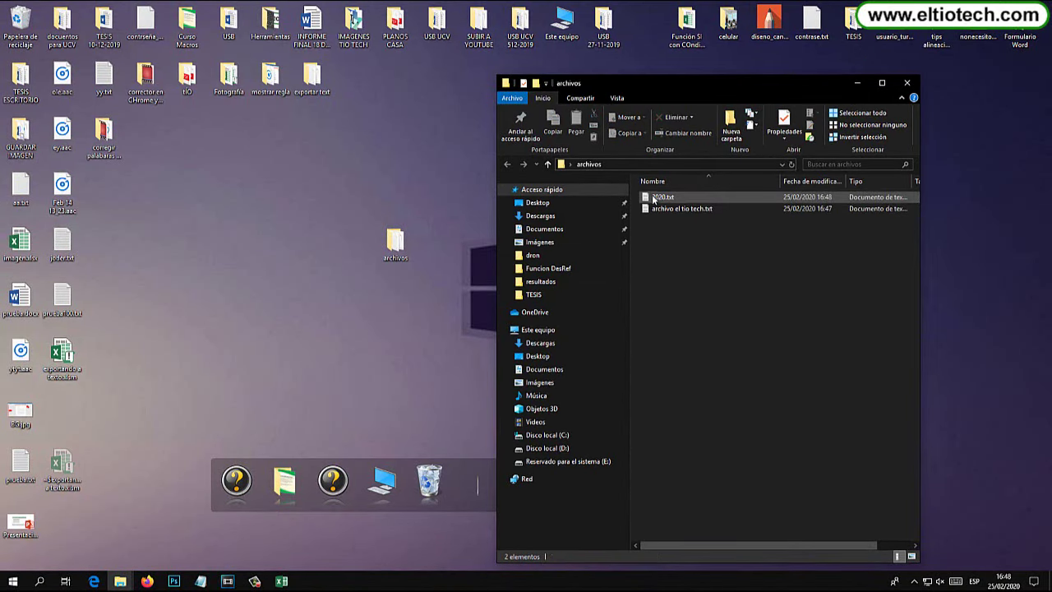
key("Return")
double_click(499, 205)
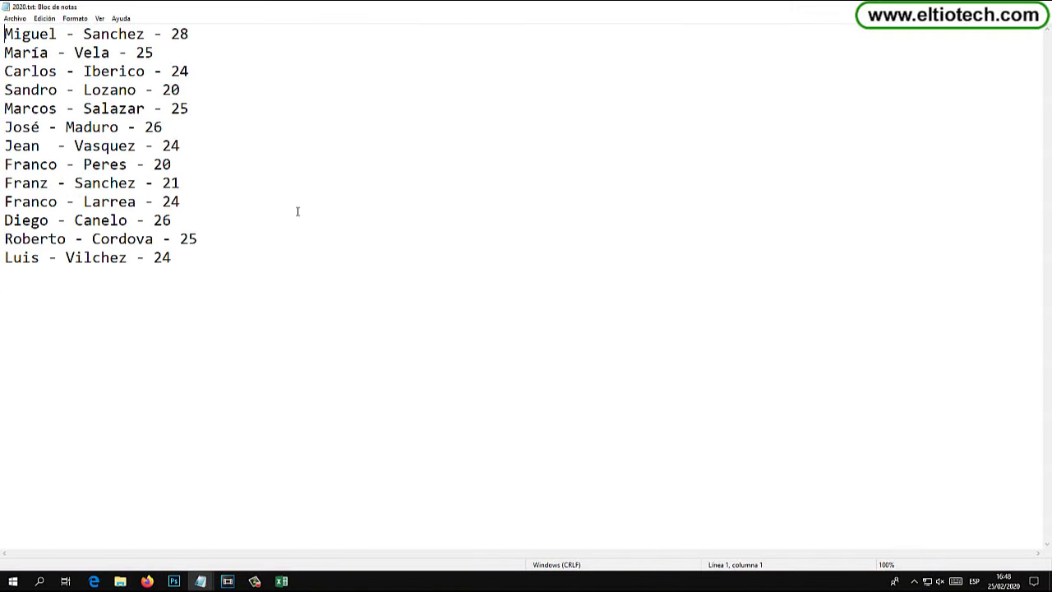
left_click(1041, 6)
Close the archivos folder and launch Excel with a new blank workbook
left_click(911, 82)
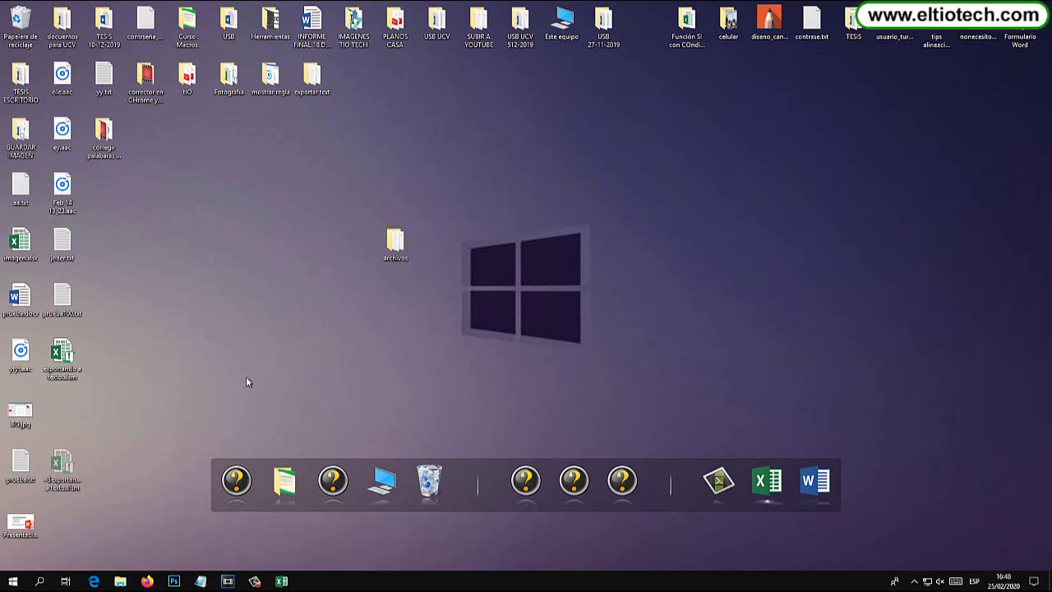
left_click(42, 581)
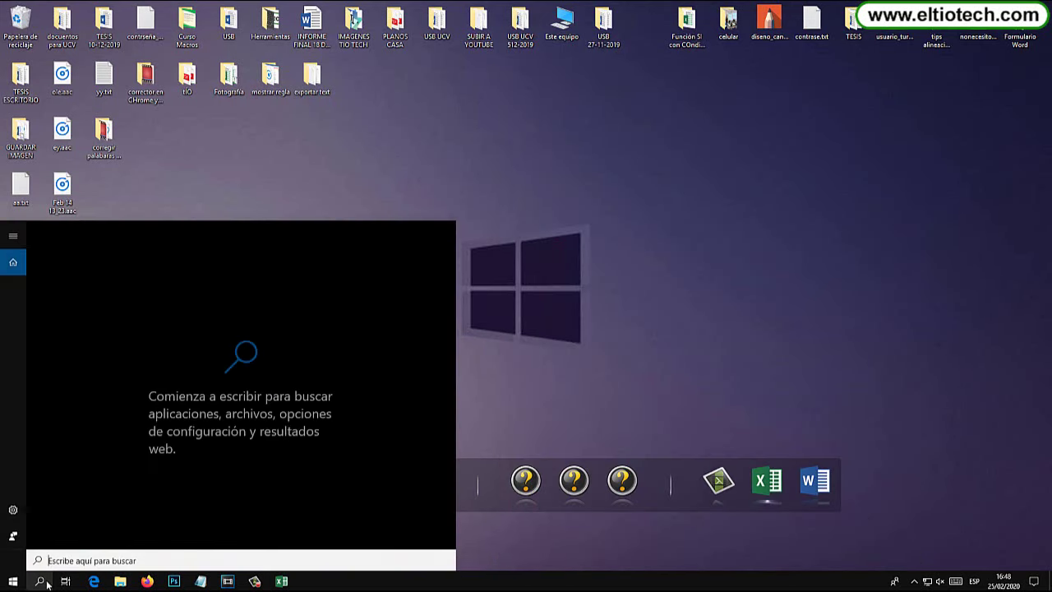
type("excel")
key("Return")
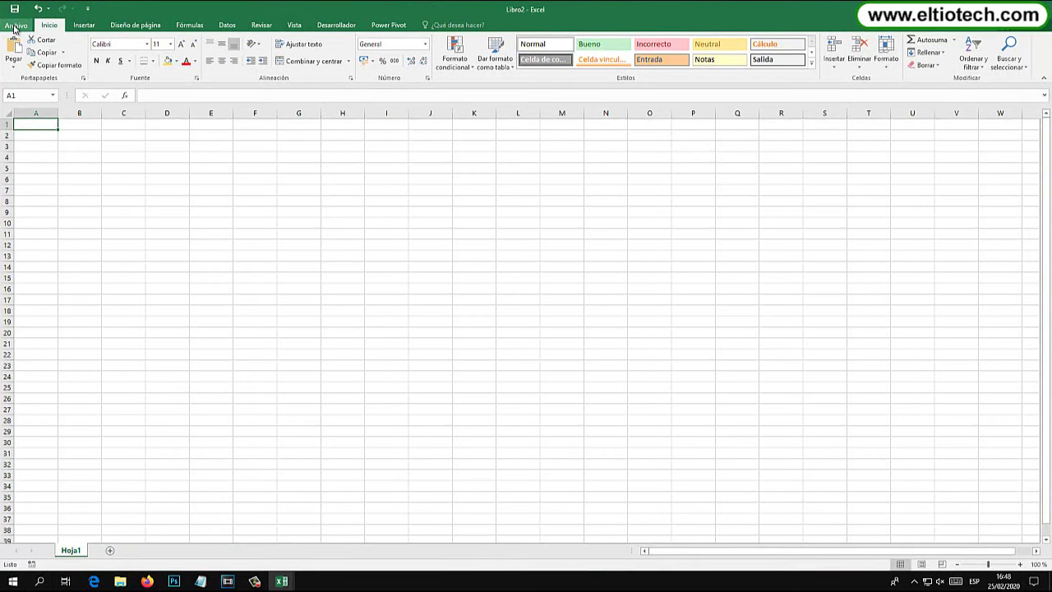
key("super+plus")
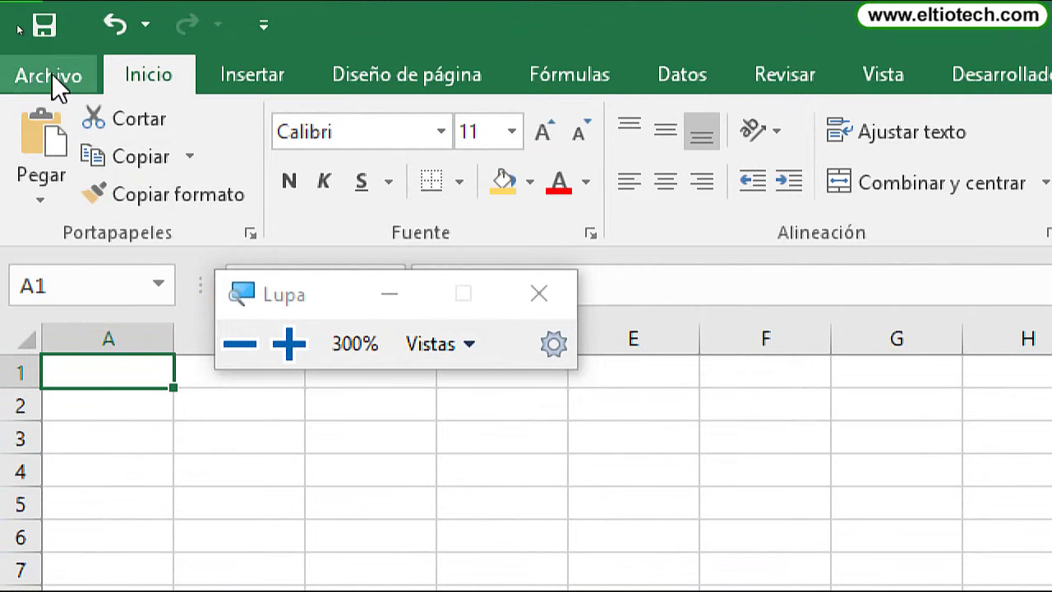
Start Save As and browse to the Escritorio folder as the save location
left_click(52, 73)
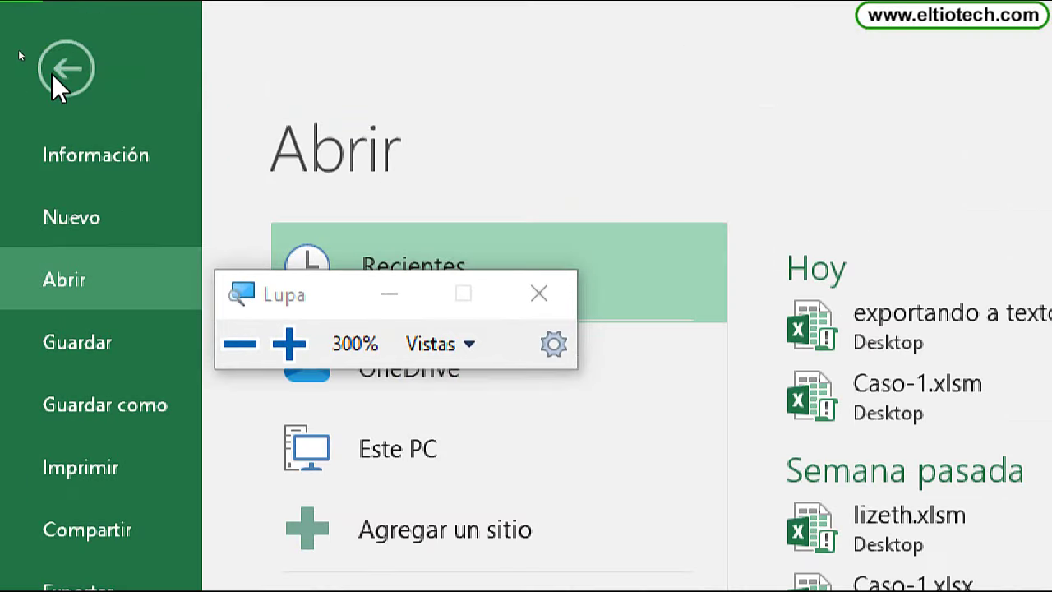
left_click(128, 415)
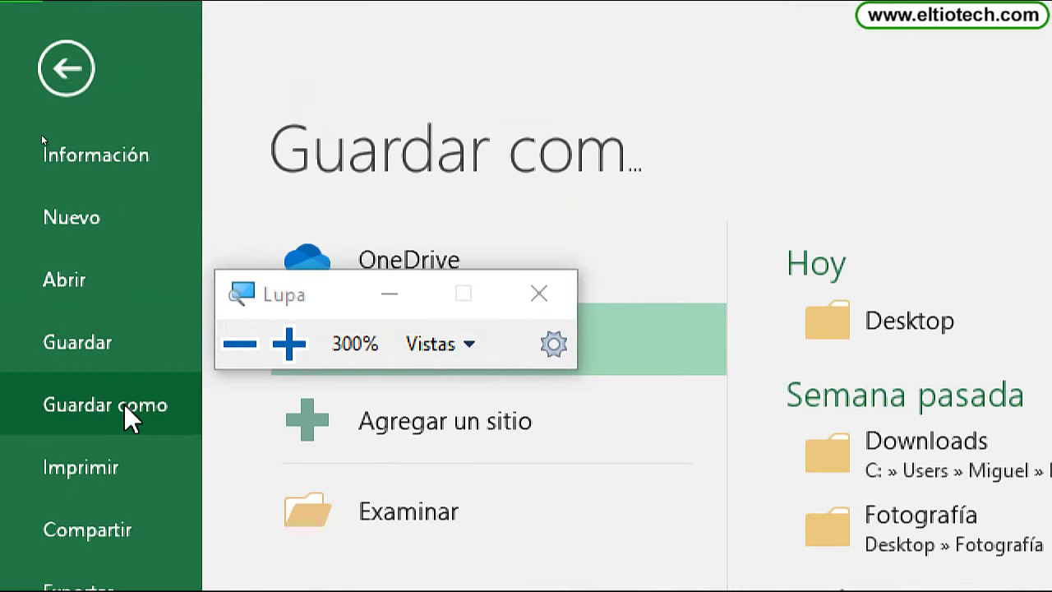
key("super+Escape")
left_click(144, 173)
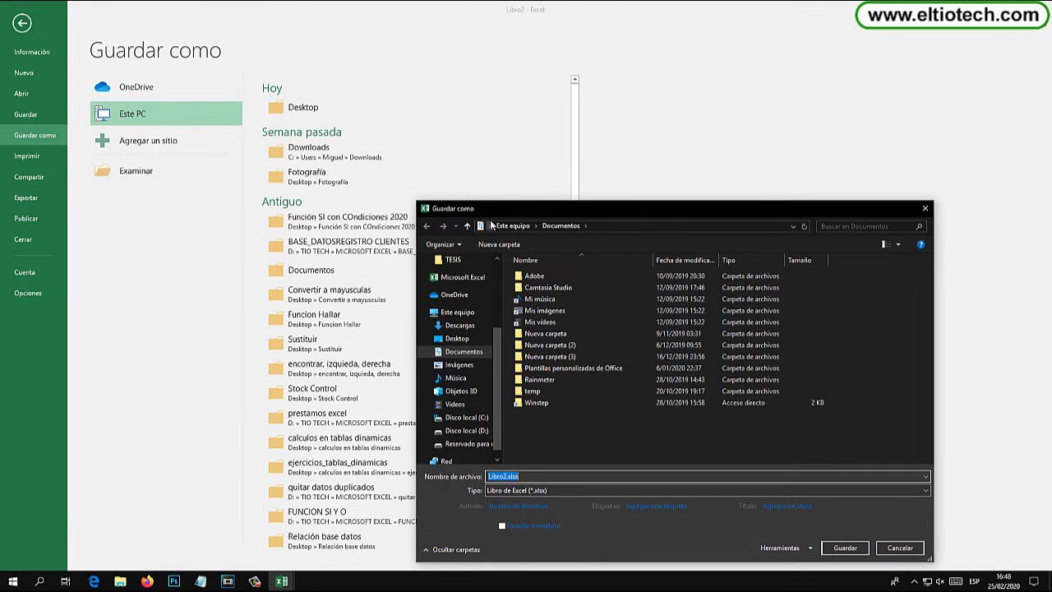
key("super+plus")
left_click(490, 225)
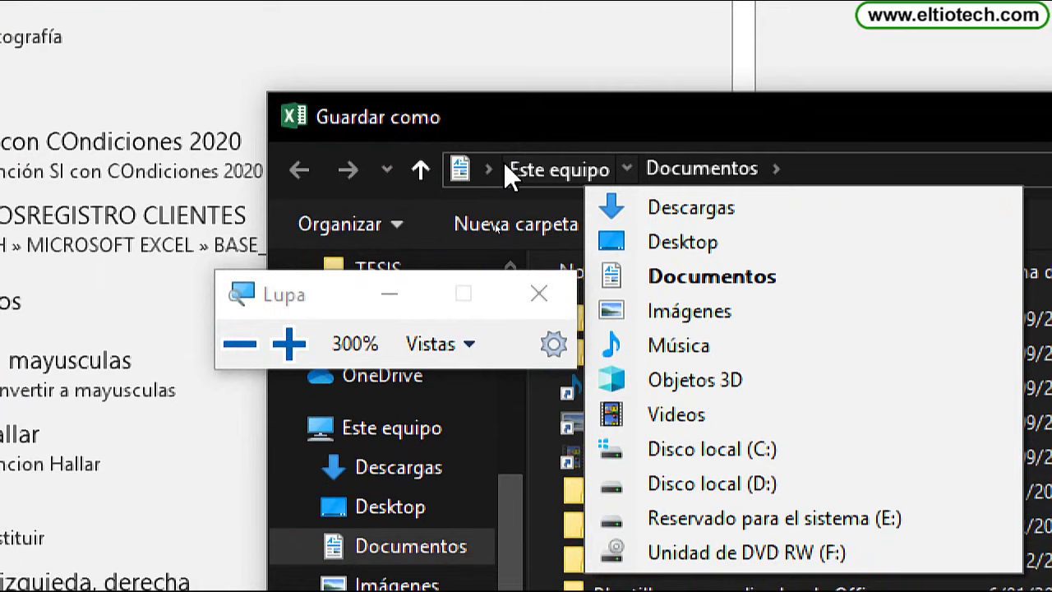
left_click(494, 173)
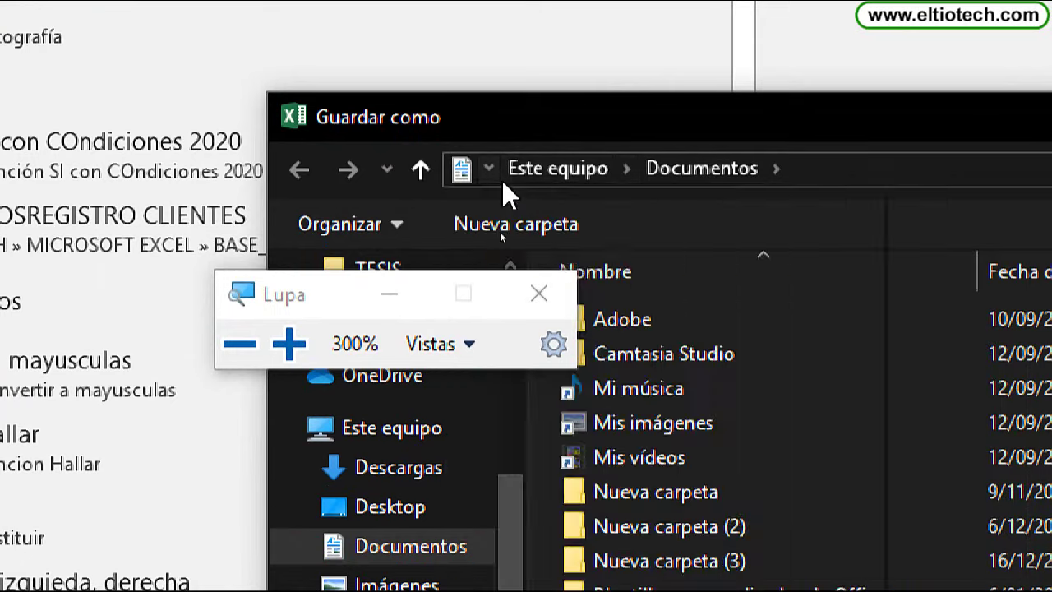
left_click(487, 170)
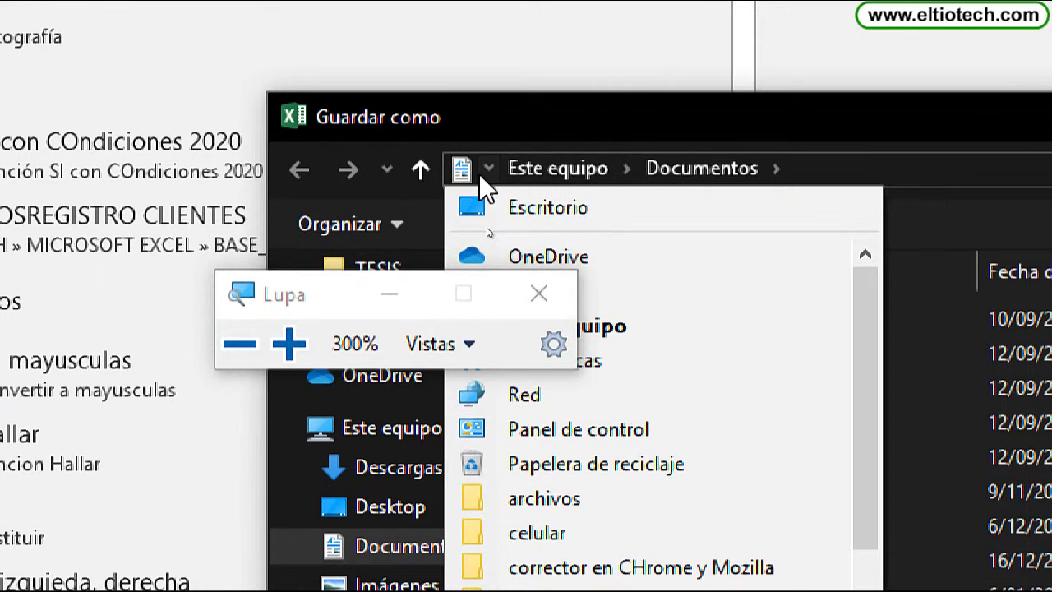
left_click(522, 207)
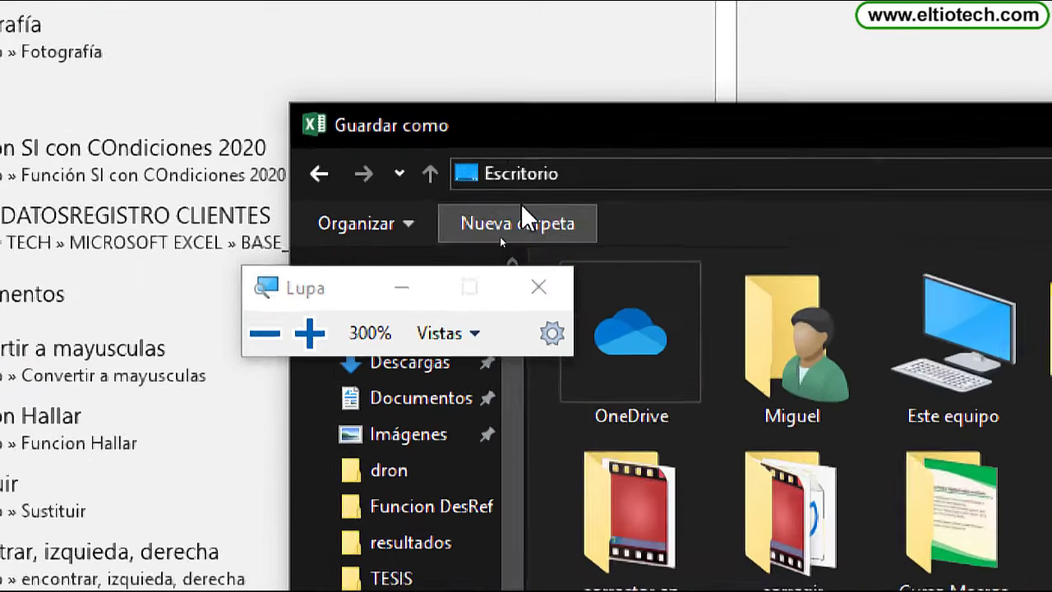
key("super+Escape")
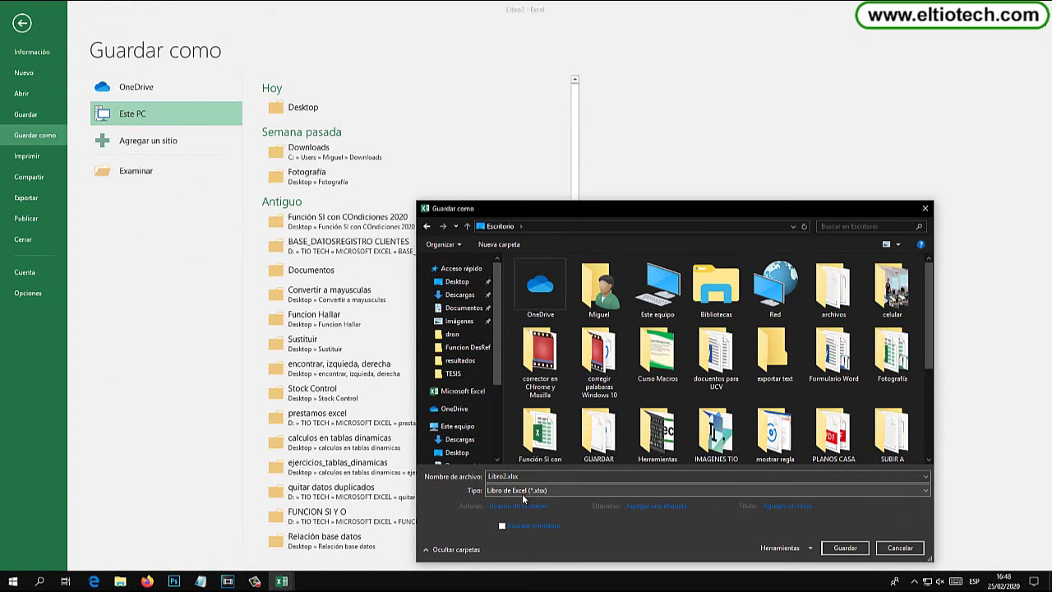
key("super+plus")
left_click_drag(346, 294, 83, 492)
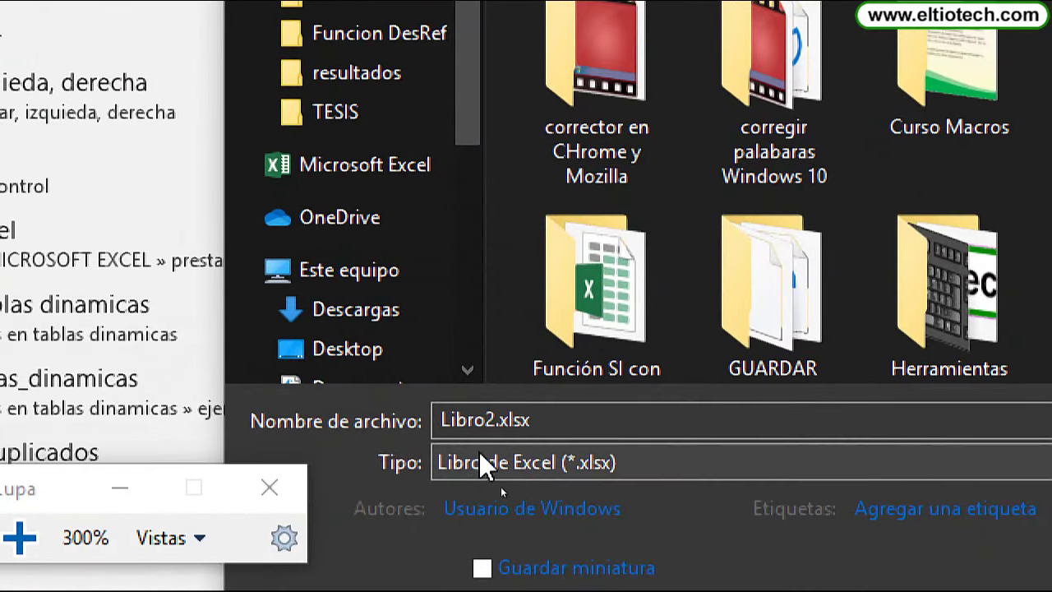
Save as Libro de Excel habilitado para macros (*.xlsm) named genera_texto
left_click(485, 465)
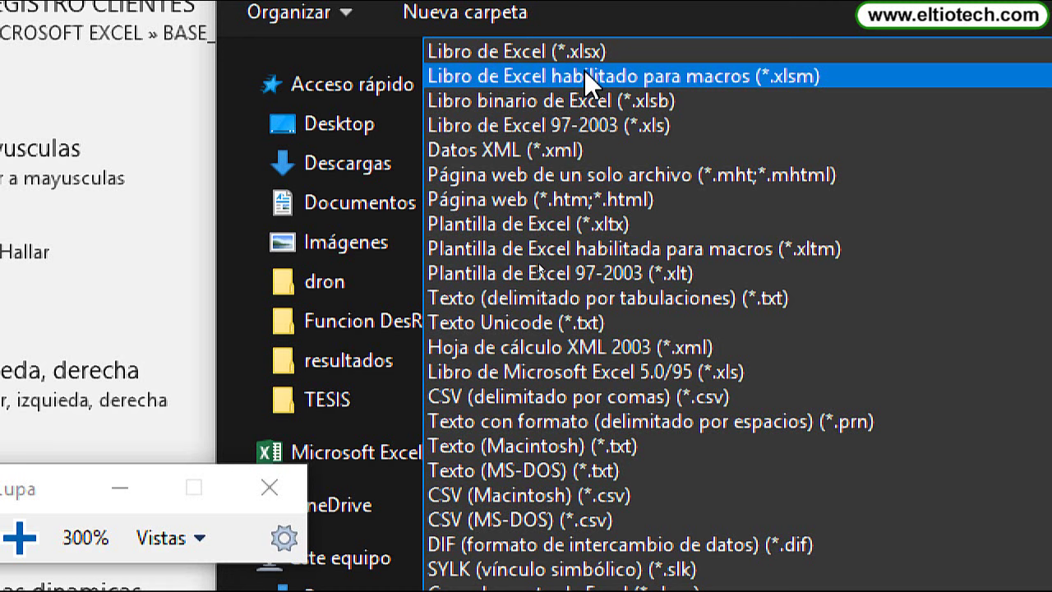
left_click(585, 76)
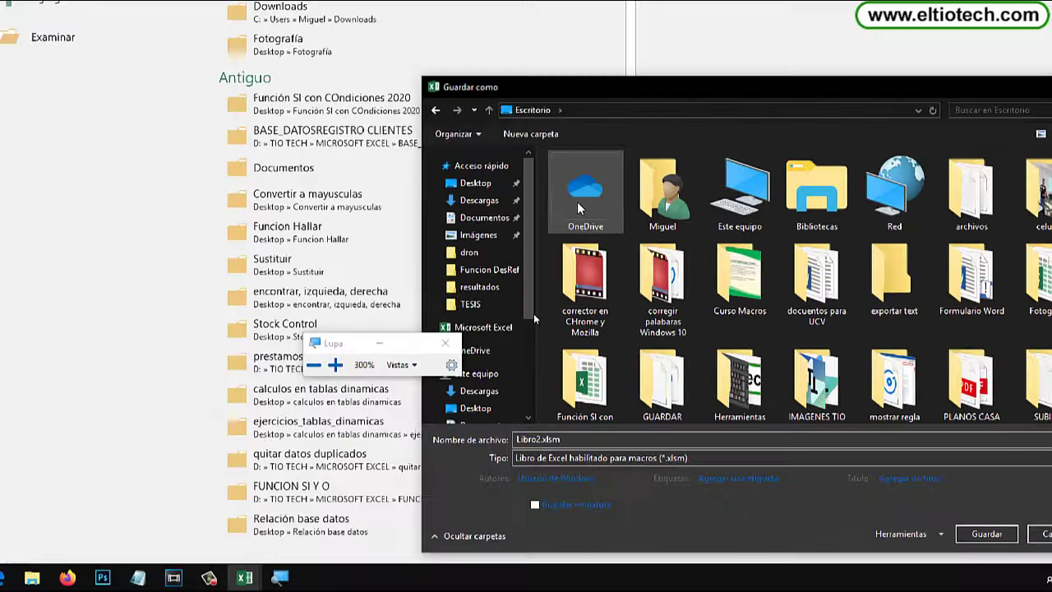
double_click(505, 477)
type("genera_text")
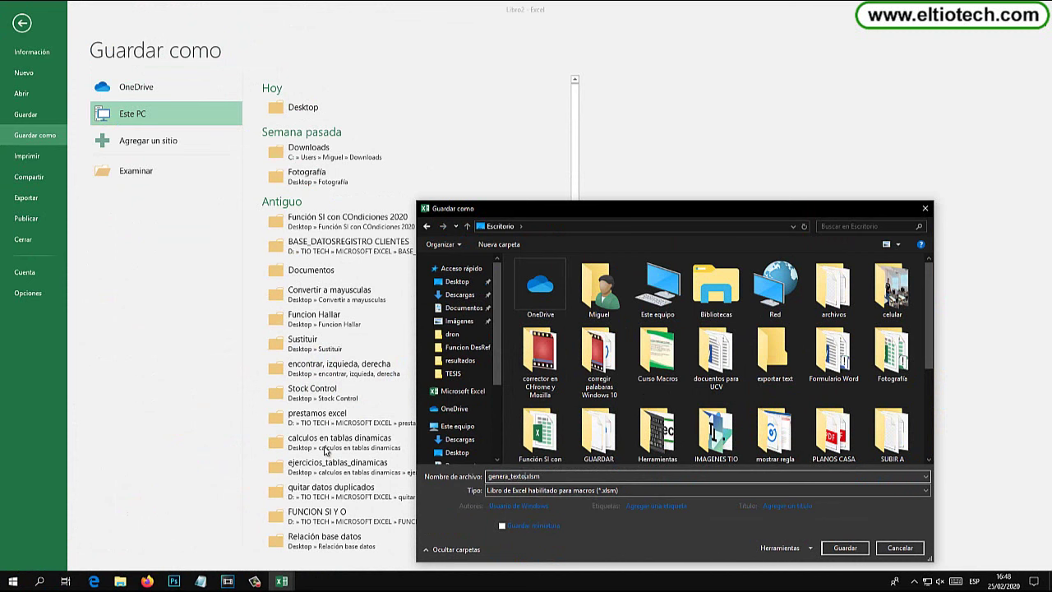
left_click(852, 549)
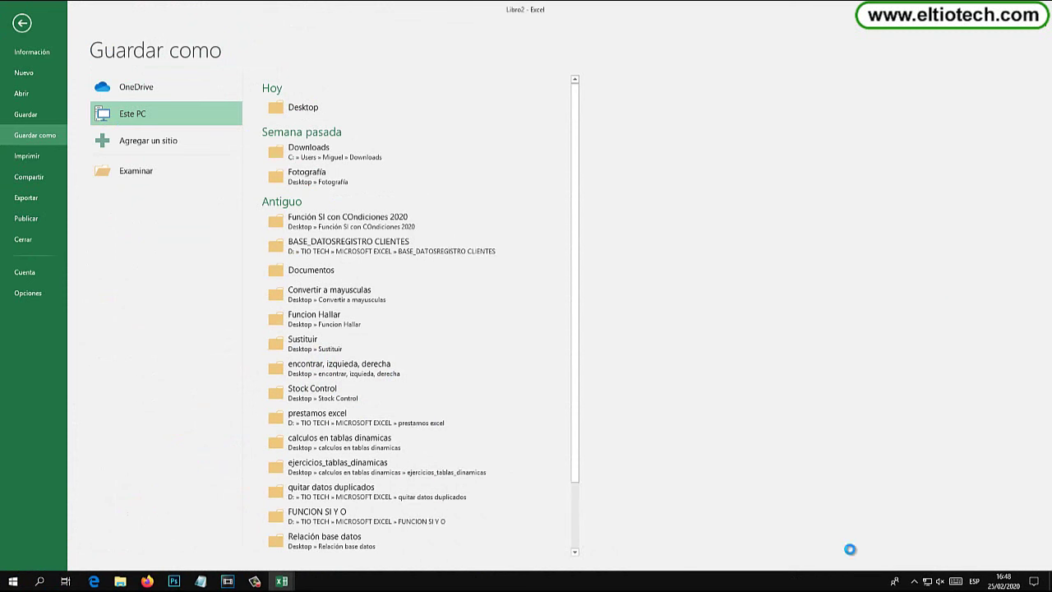
left_click(253, 275)
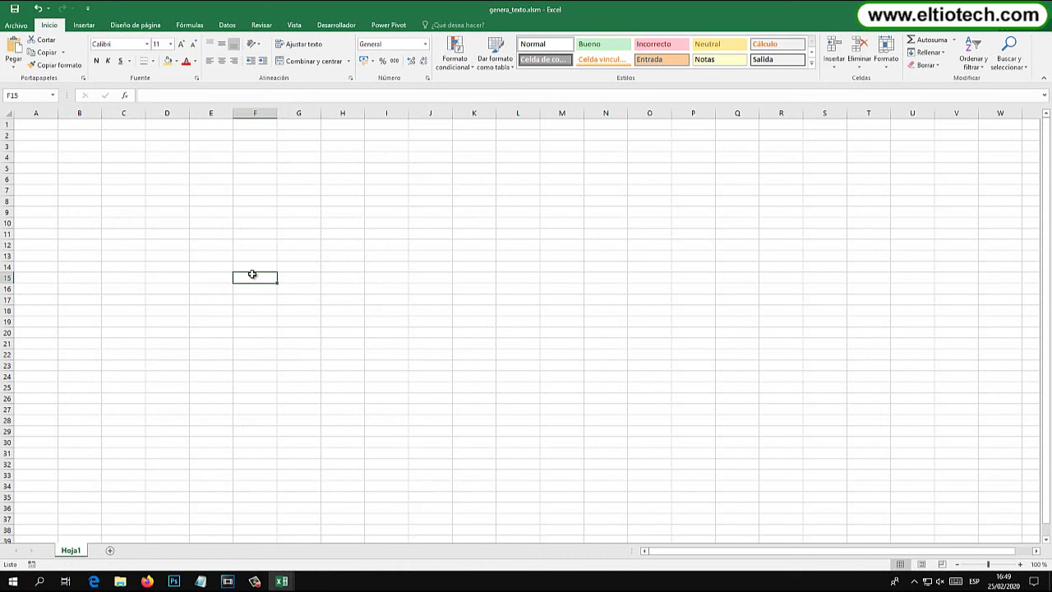
Copy the table B2:D15 from the exportando a texto workbook
left_click(239, 554)
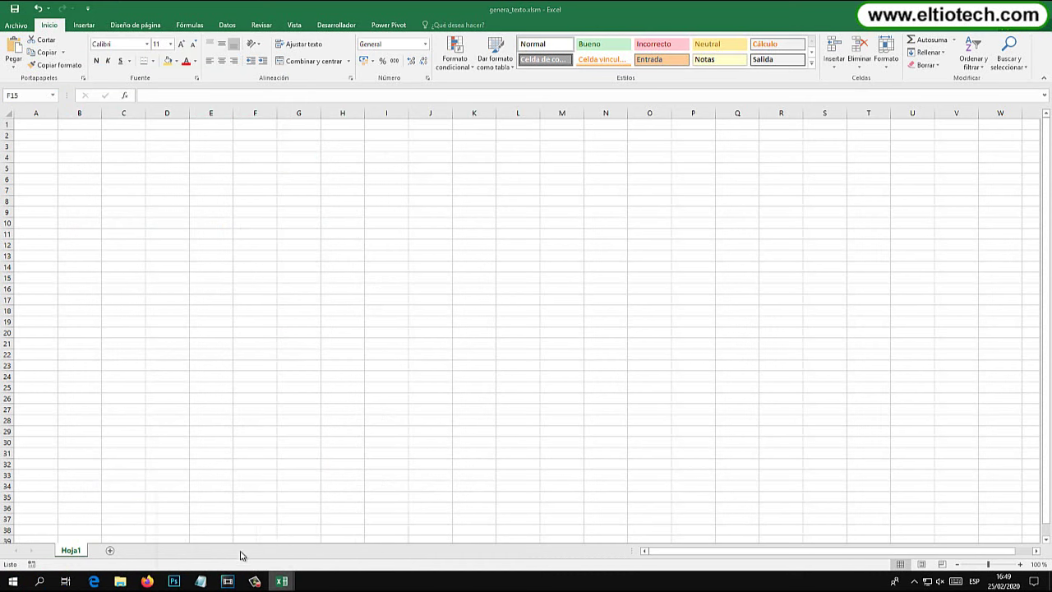
mouse_move(281, 581)
left_click(325, 555)
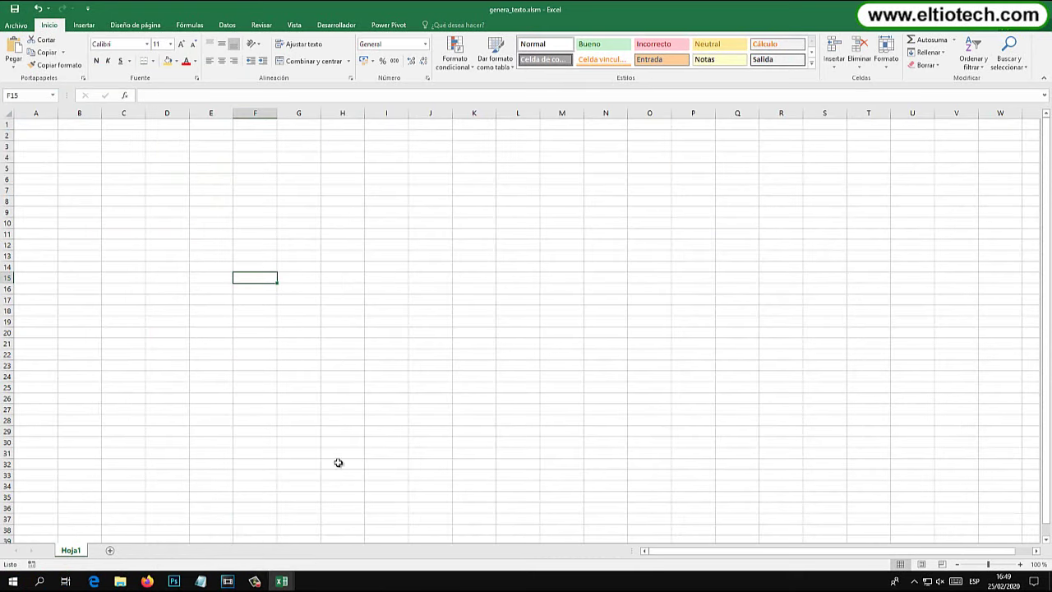
left_click(252, 564)
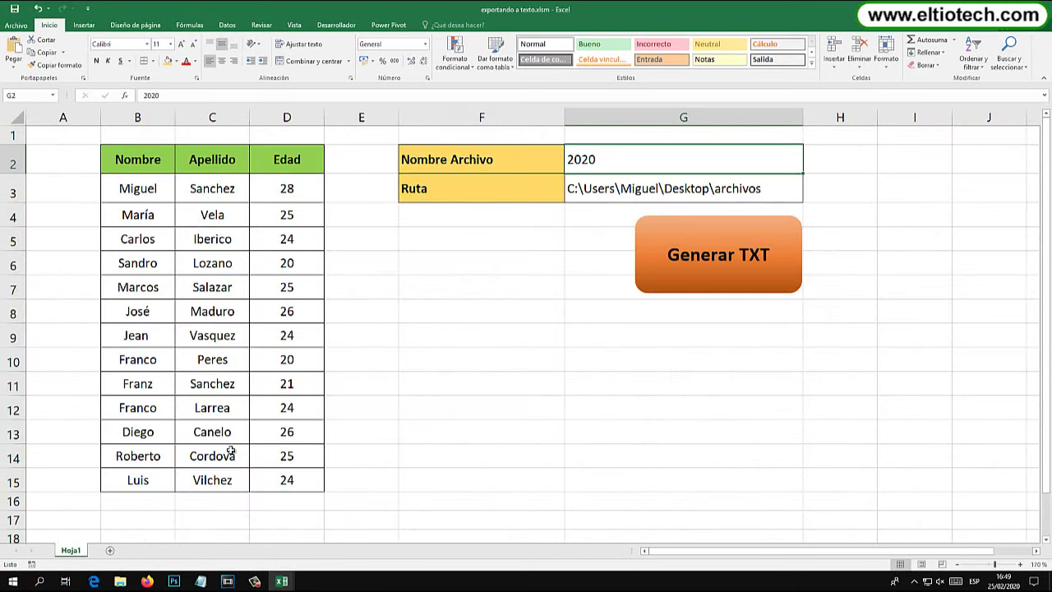
left_click_drag(131, 160, 320, 480)
right_click(137, 171)
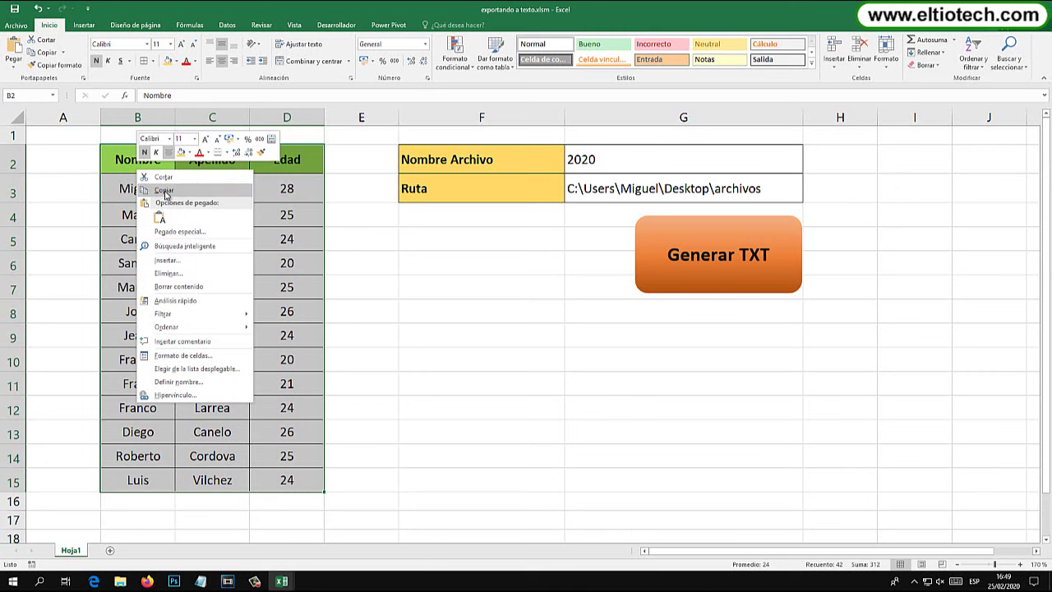
left_click(164, 190)
Paste the table at B3 in genera_texto and apply Todos los bordes to B3:D16
left_click(337, 542)
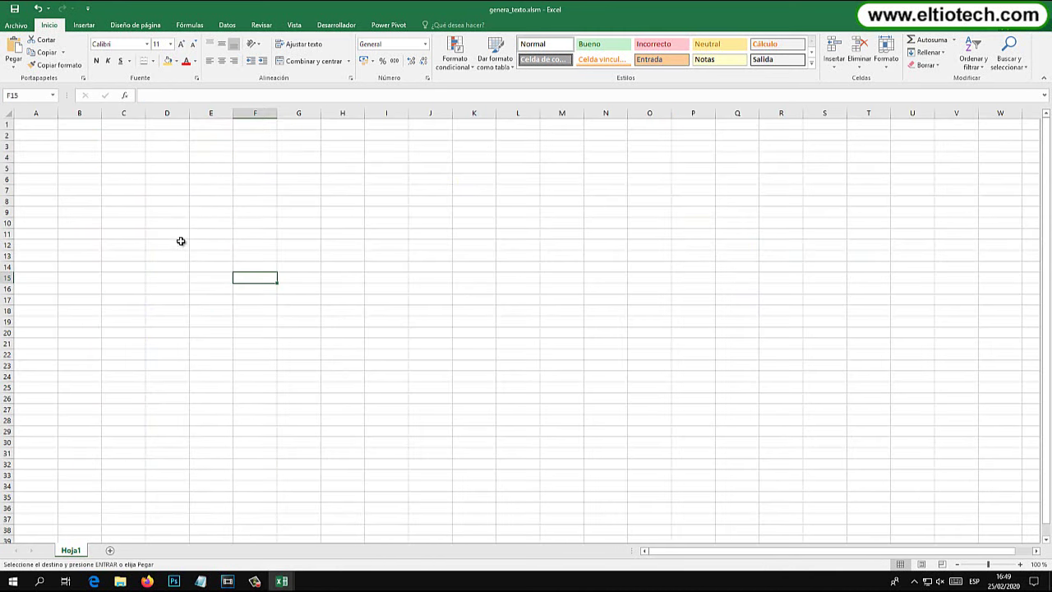
right_click(77, 147)
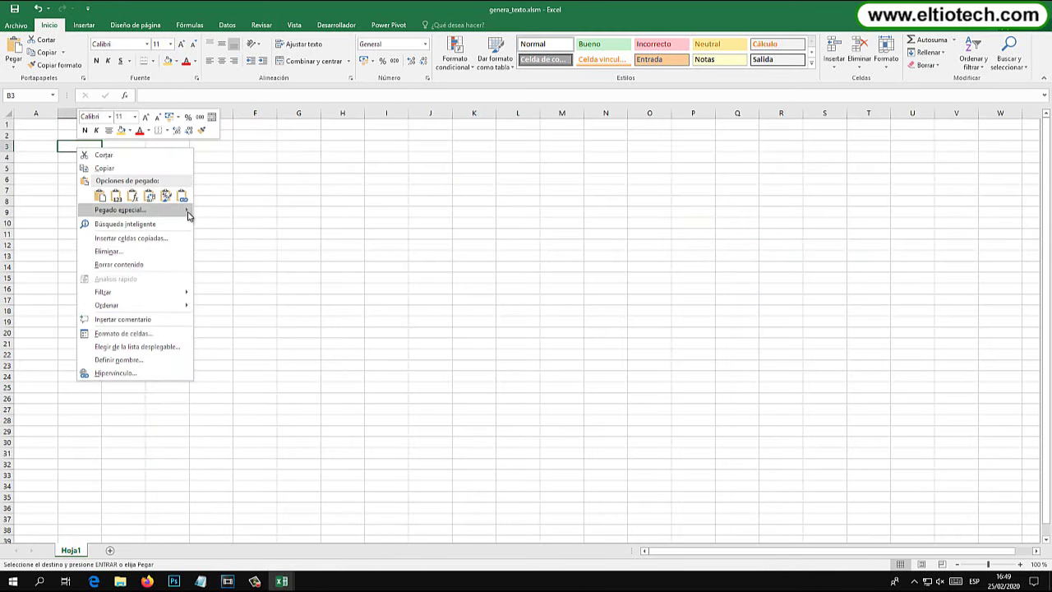
mouse_move(120, 209)
left_click(203, 274)
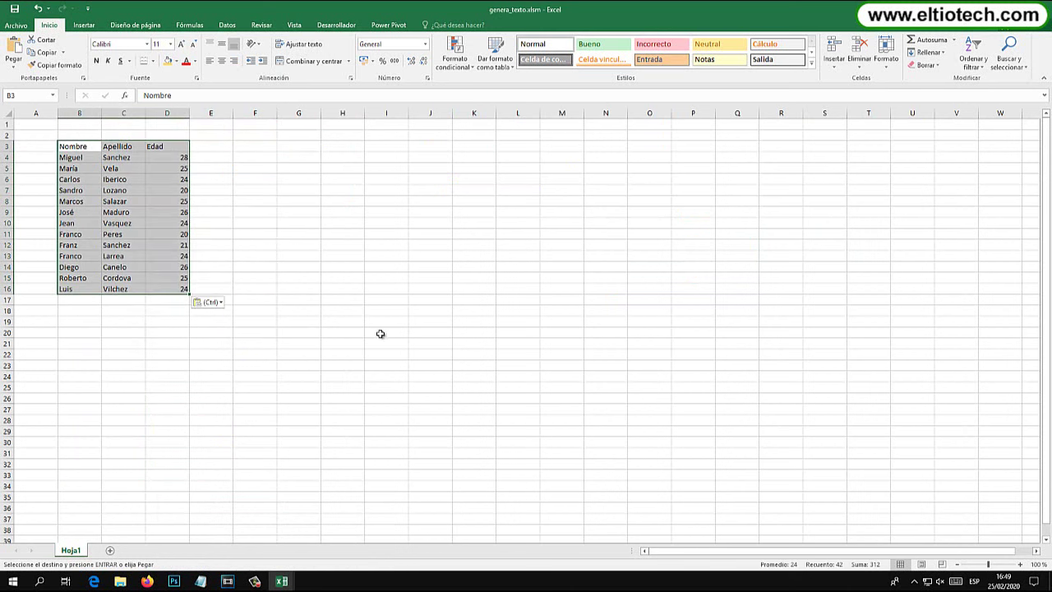
left_click(152, 61)
left_click(172, 156)
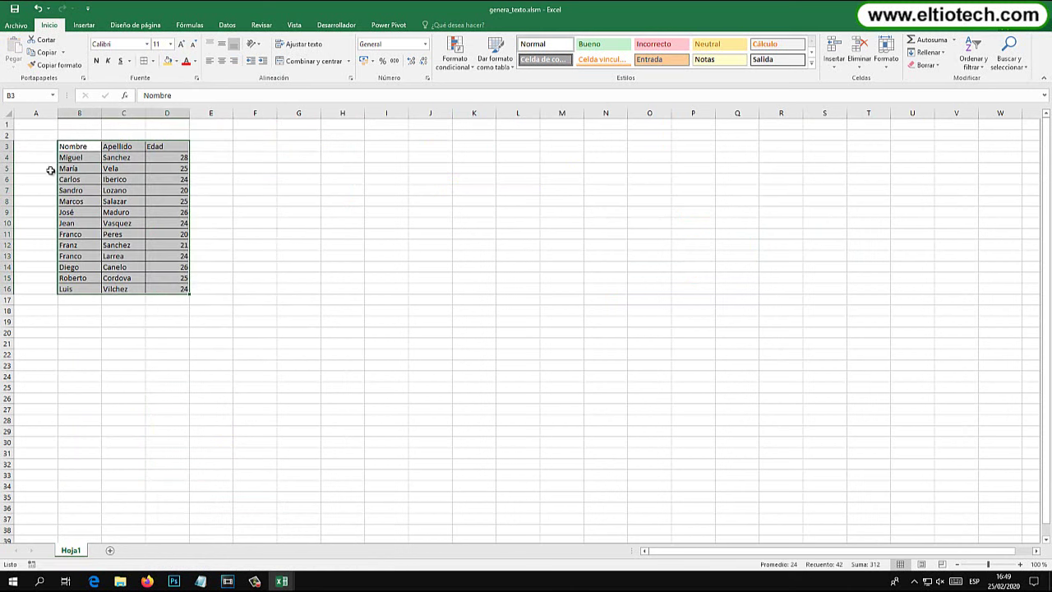
Zoom in on the sheet and make row 3 about twice as tall
left_click(1020, 565)
left_click(1020, 565)
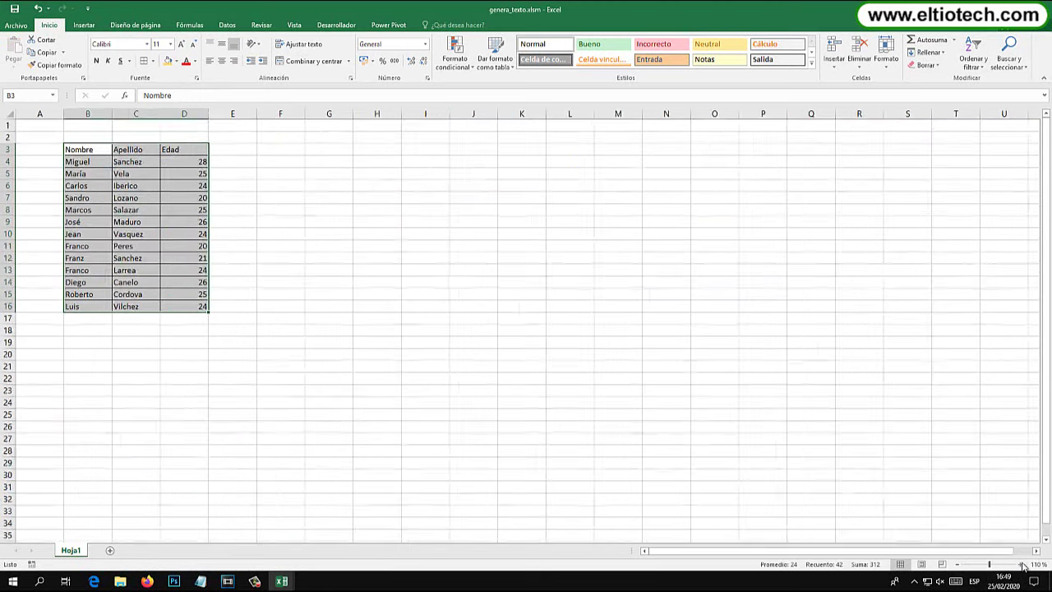
left_click(1021, 565)
left_click(1020, 565)
scroll(13, 293, "up", 1)
scroll(12, 391, "up", 2)
scroll(14, 449, "up", 1)
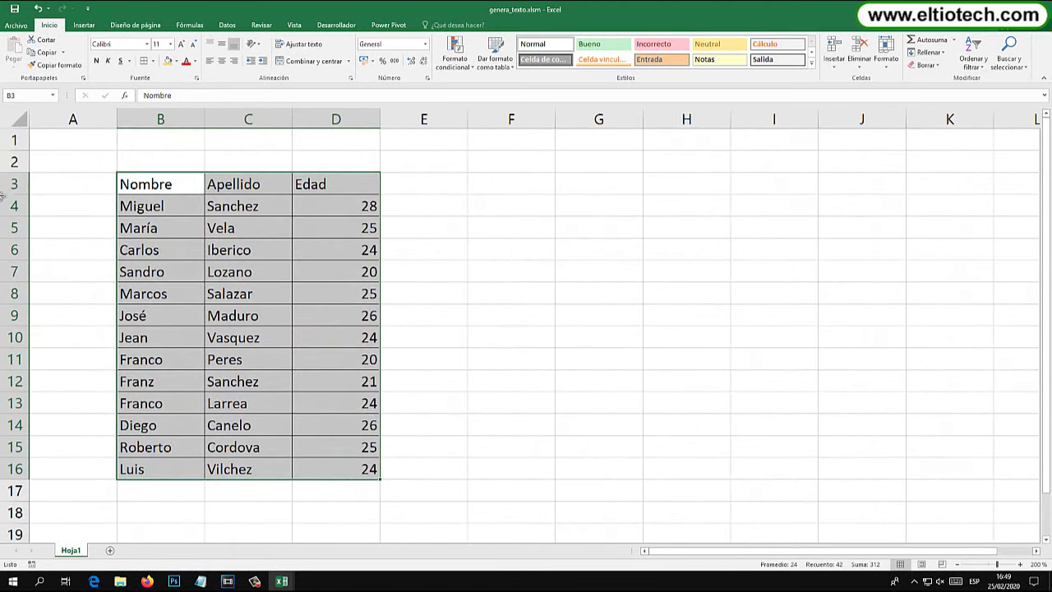
left_click_drag(14, 193, 13, 214)
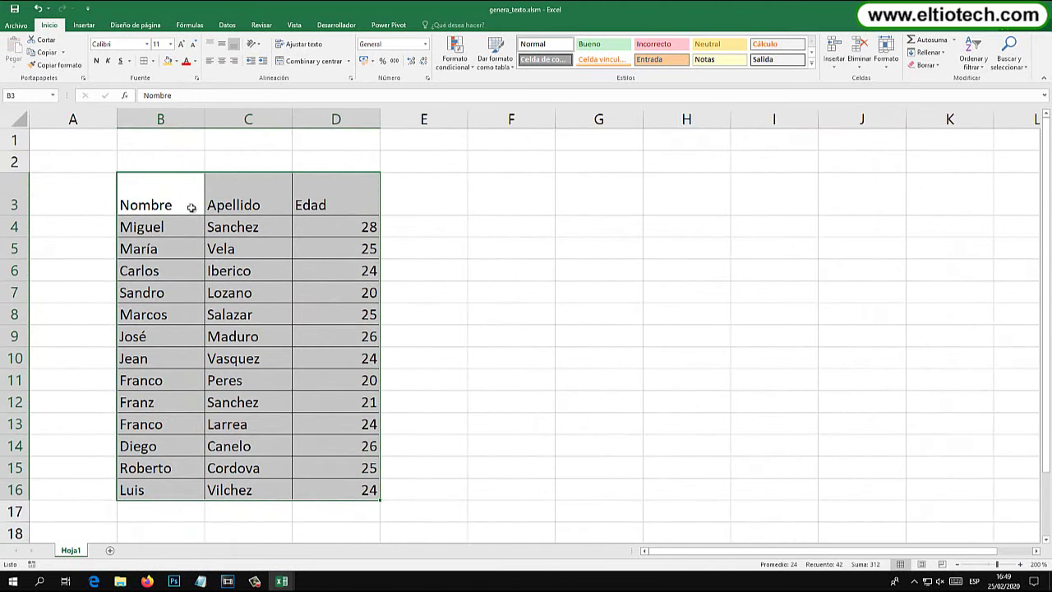
Give the header cells B3:D3 a dark gold fill and bold text, centred horizontally and vertically
left_click(192, 206)
left_click_drag(192, 207, 356, 200)
left_click(176, 61)
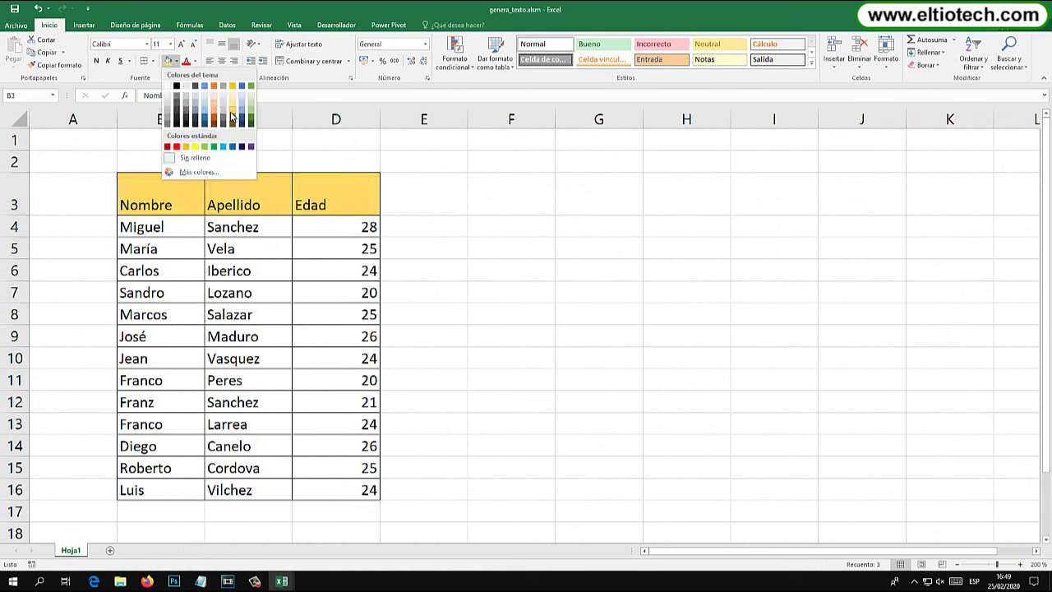
left_click(230, 108)
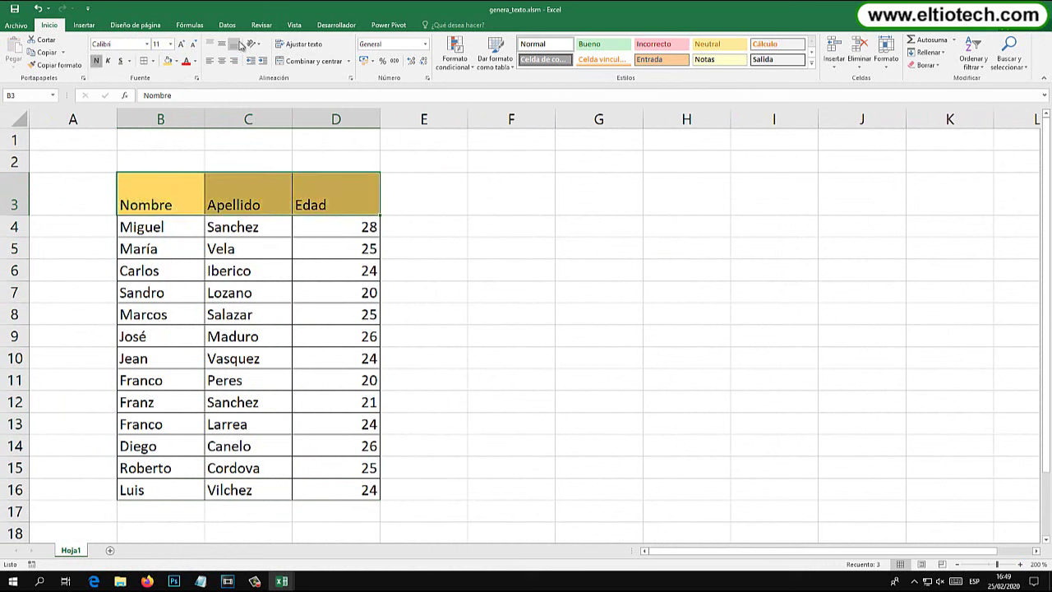
left_click(96, 61)
left_click(221, 61)
left_click(222, 44)
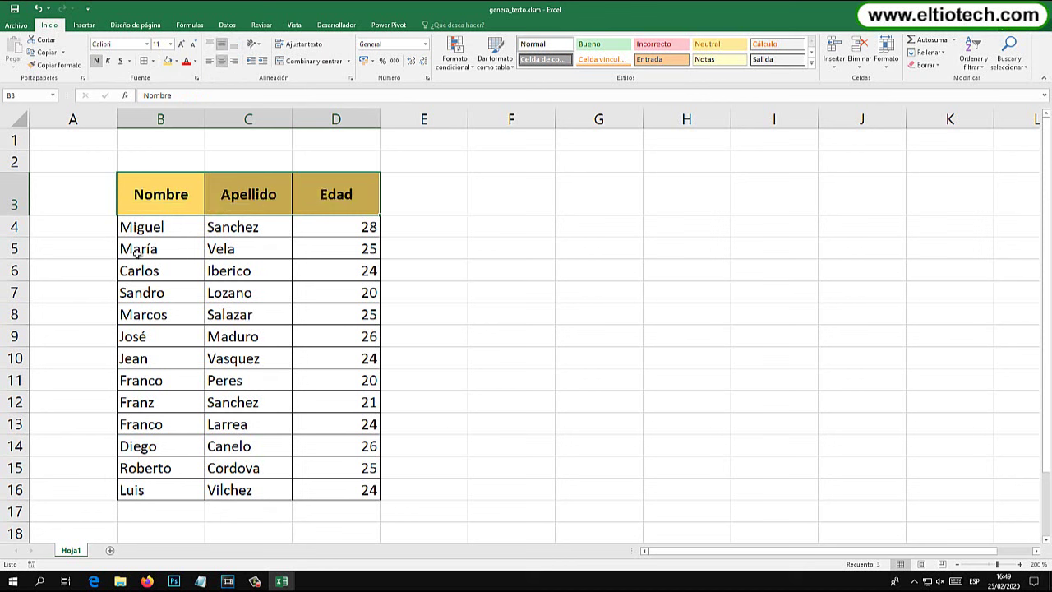
Centre the data in B4:D16 horizontally
left_click_drag(161, 227, 348, 486)
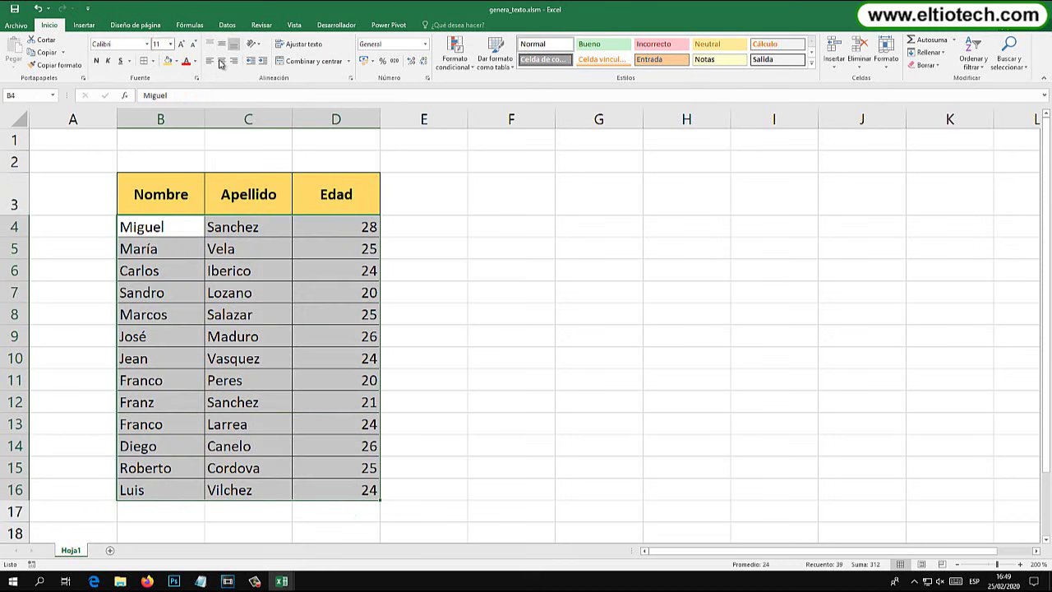
left_click(221, 61)
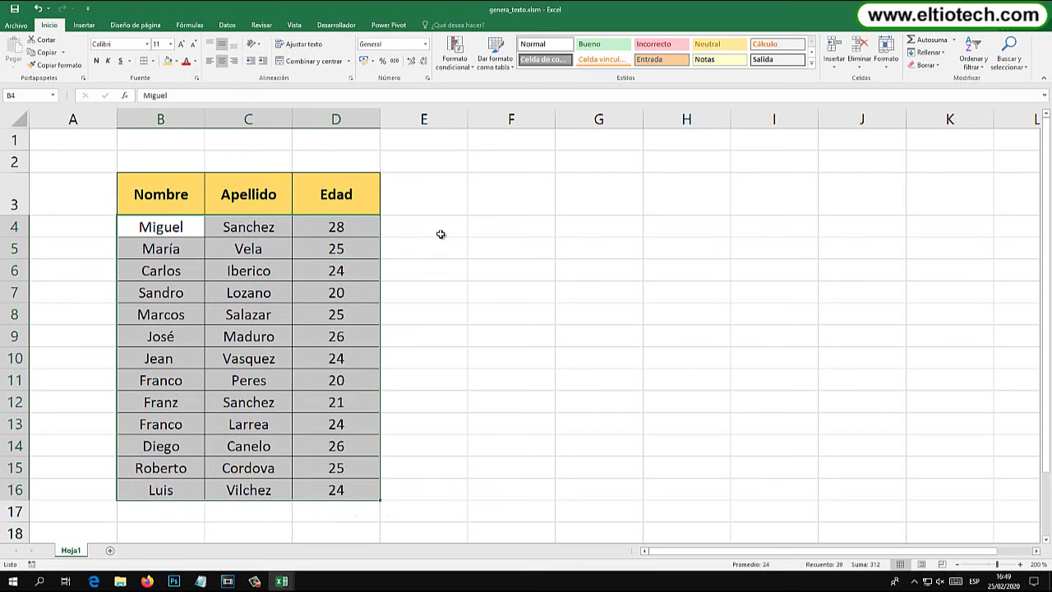
left_click(477, 244)
Enter the labels 'Ruta' in G5 and 'Nombre Archivo' in G6
left_click(574, 244)
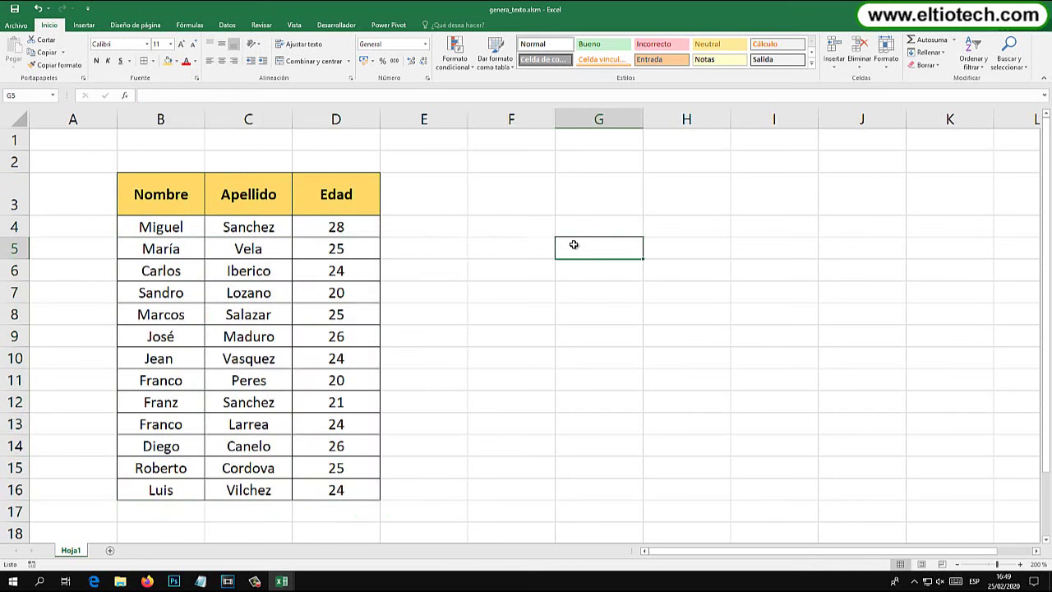
type("Ruta")
key("Return")
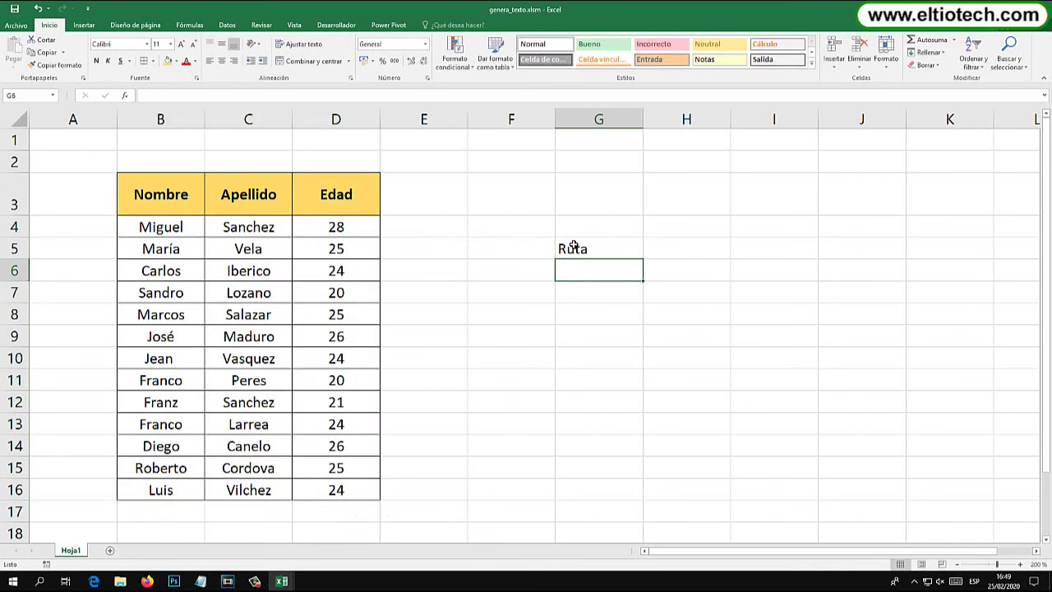
type("NOmbe")
key("BackSpace")
key("BackSpace")
key("BackSpace")
key("BackSpace")
key("BackSpace")
type("o")
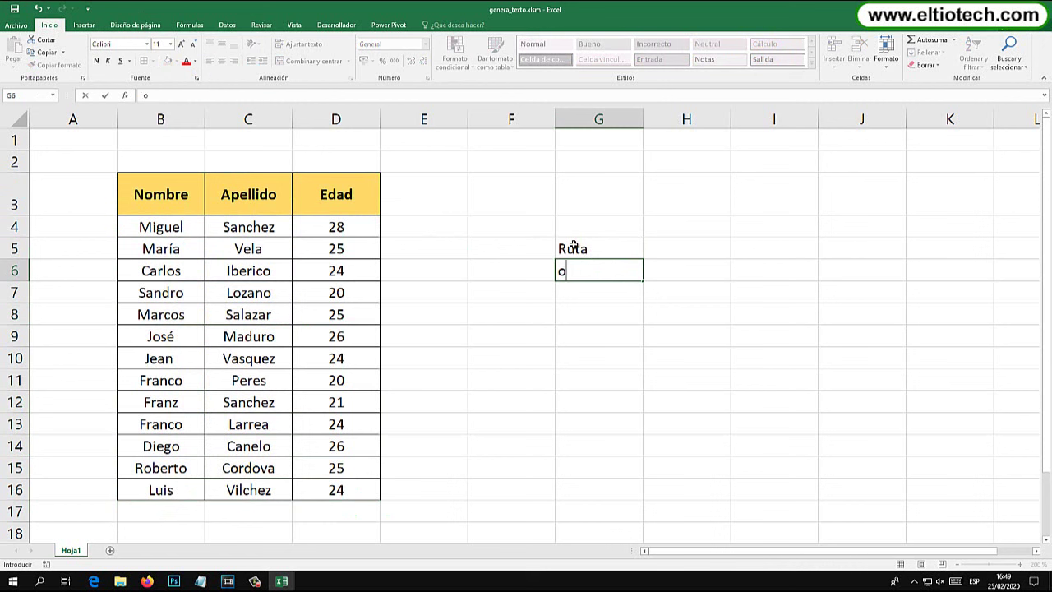
type("mbre Archivo")
key("Return")
Widen columns G and H, border G5:H6, and make the G5:G6 labels green and bold
left_click_drag(644, 119, 682, 116)
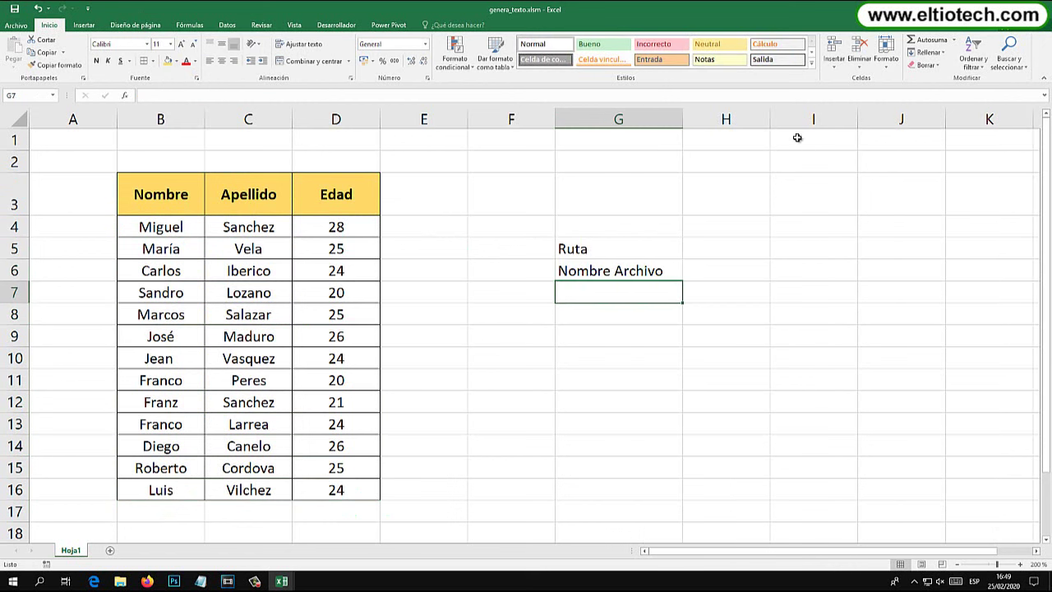
left_click_drag(770, 119, 945, 117)
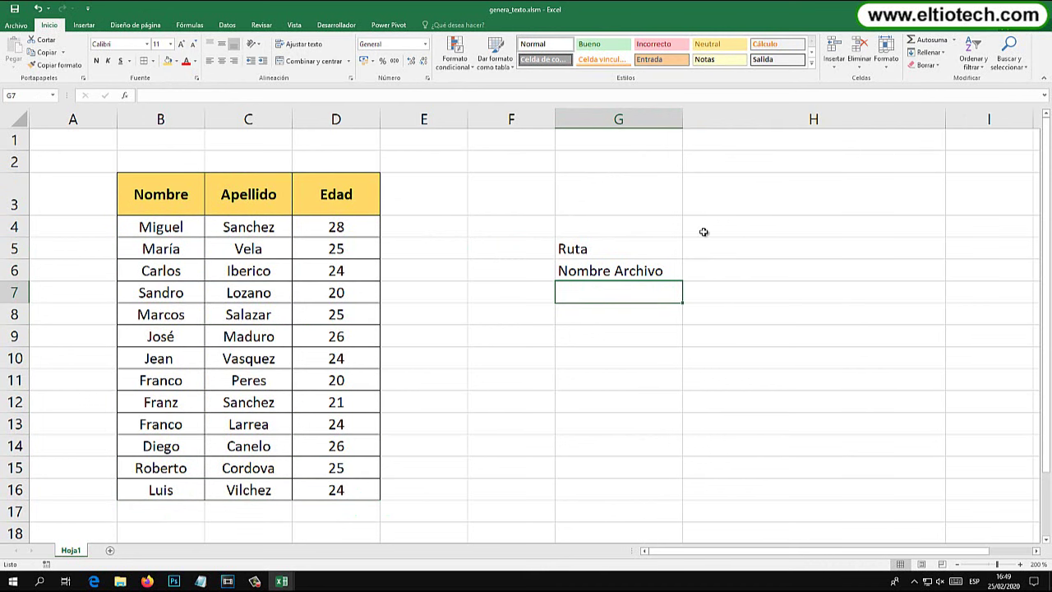
left_click_drag(639, 242, 697, 267)
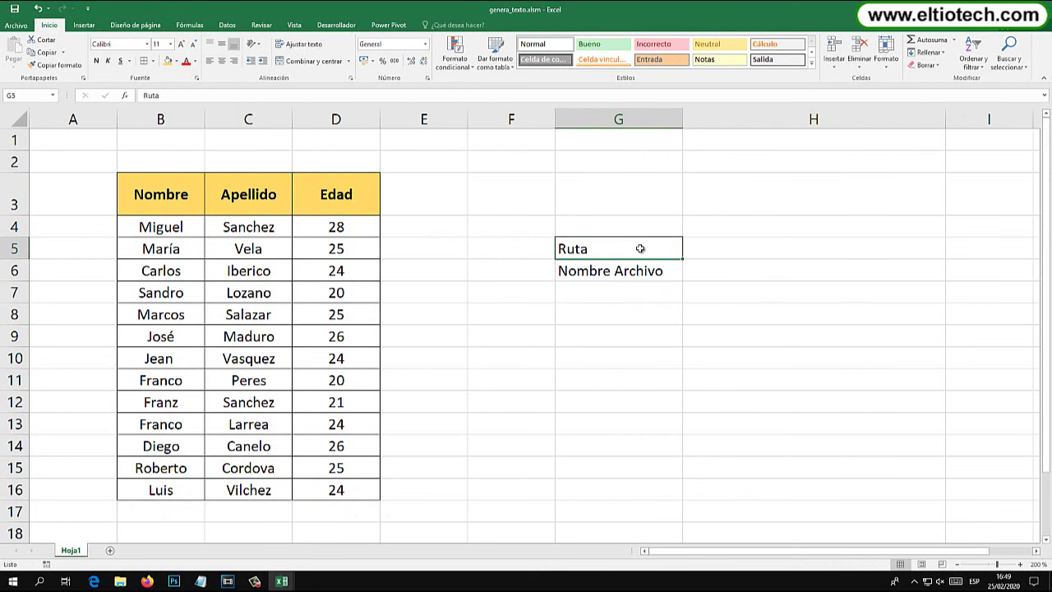
left_click(143, 61)
left_click_drag(606, 249, 608, 272)
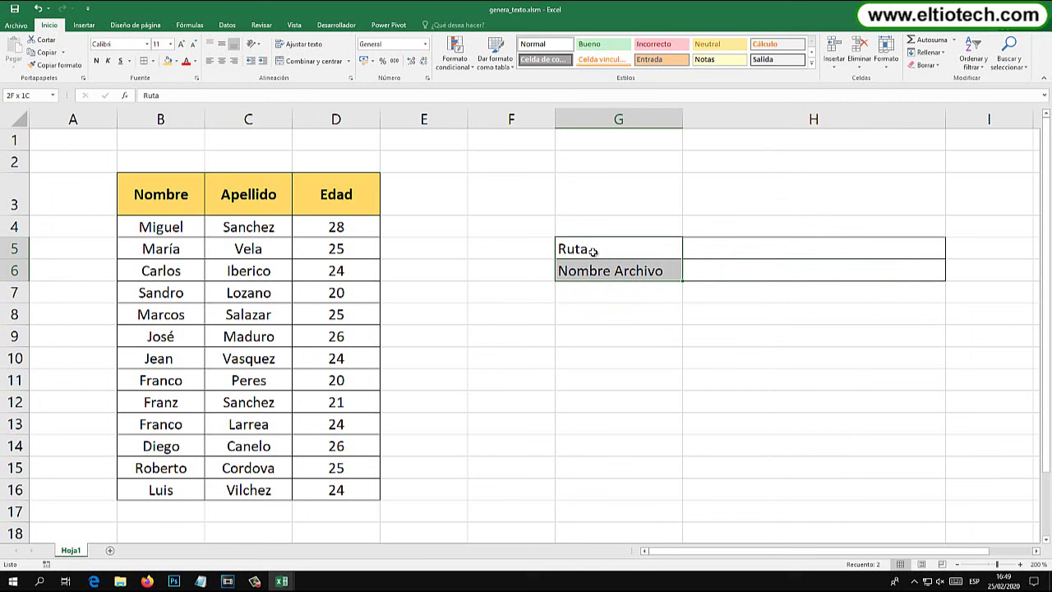
left_click(176, 61)
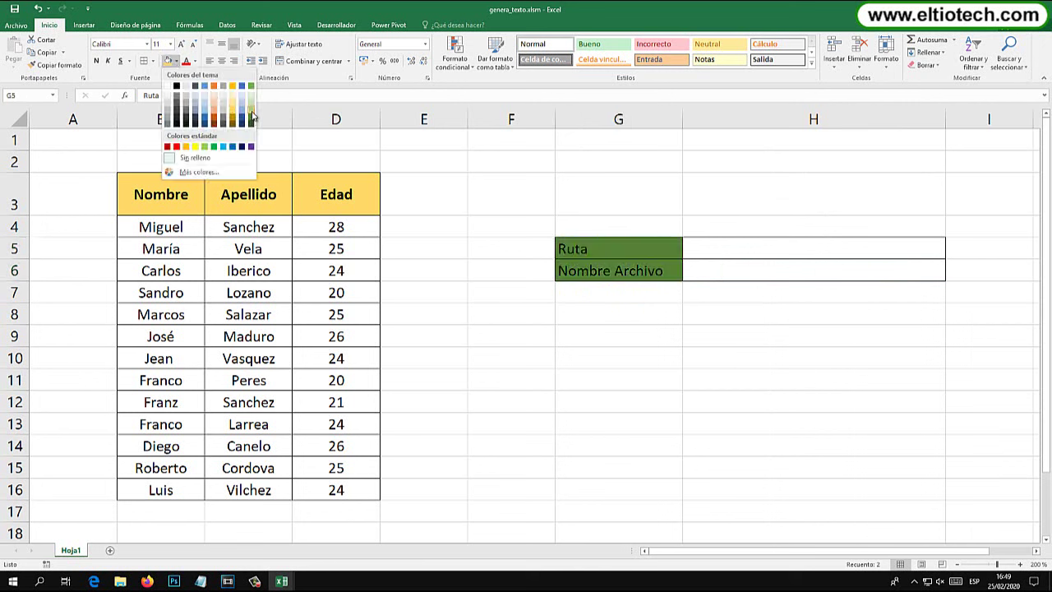
left_click(252, 115)
left_click(96, 61)
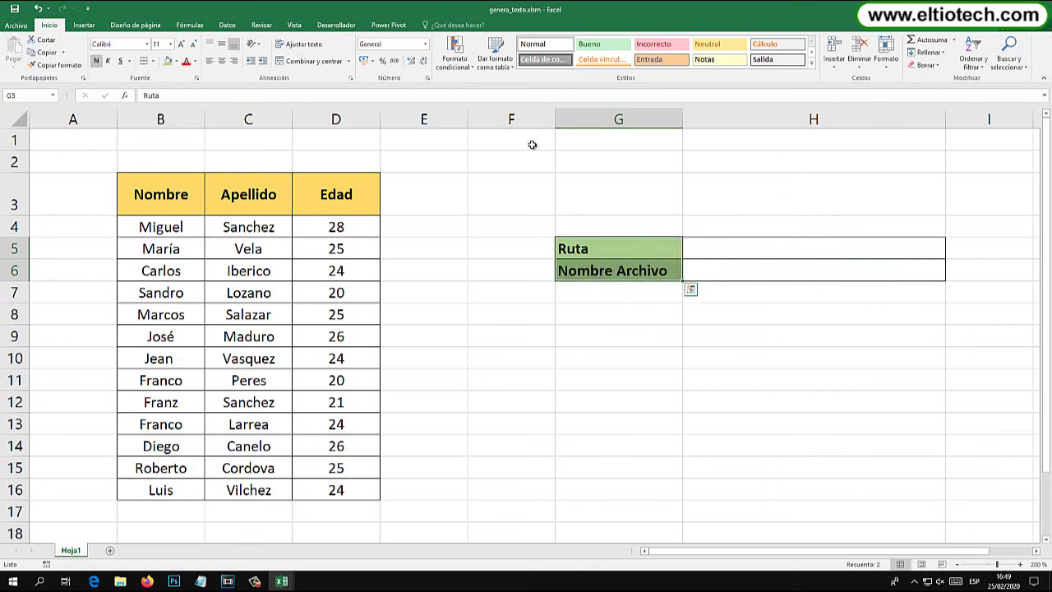
Delete the empty column F
left_click(494, 119)
right_click(493, 119)
left_click(521, 213)
left_click(534, 336)
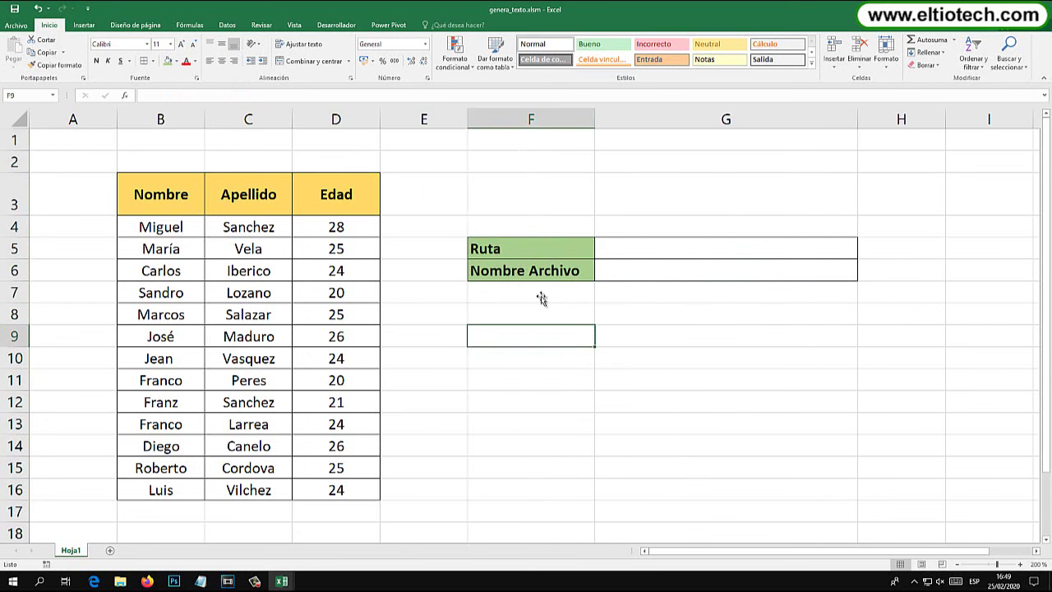
left_click(83, 26)
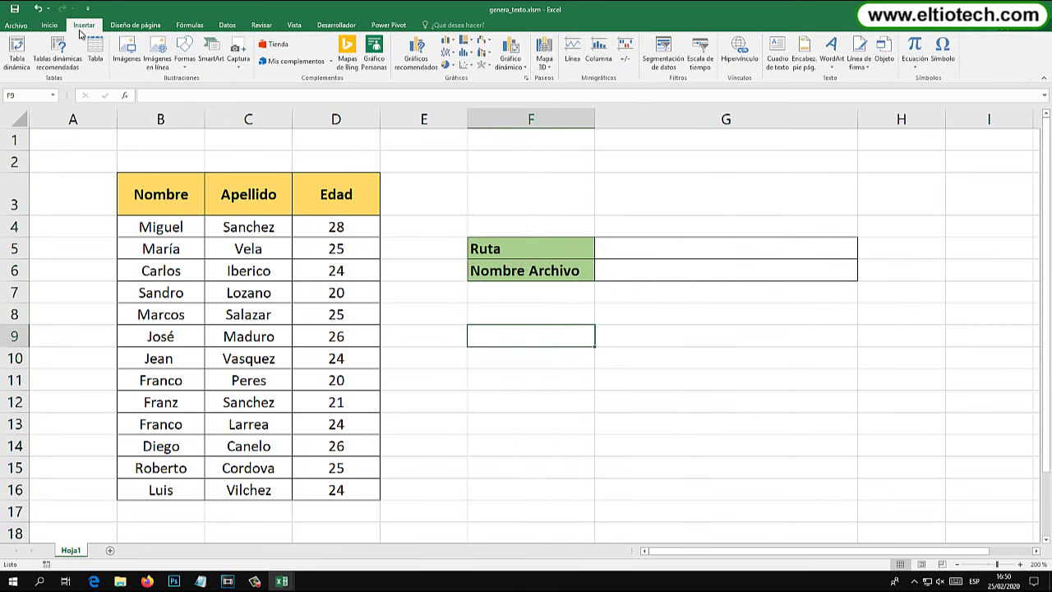
left_click(49, 26)
left_click(575, 366)
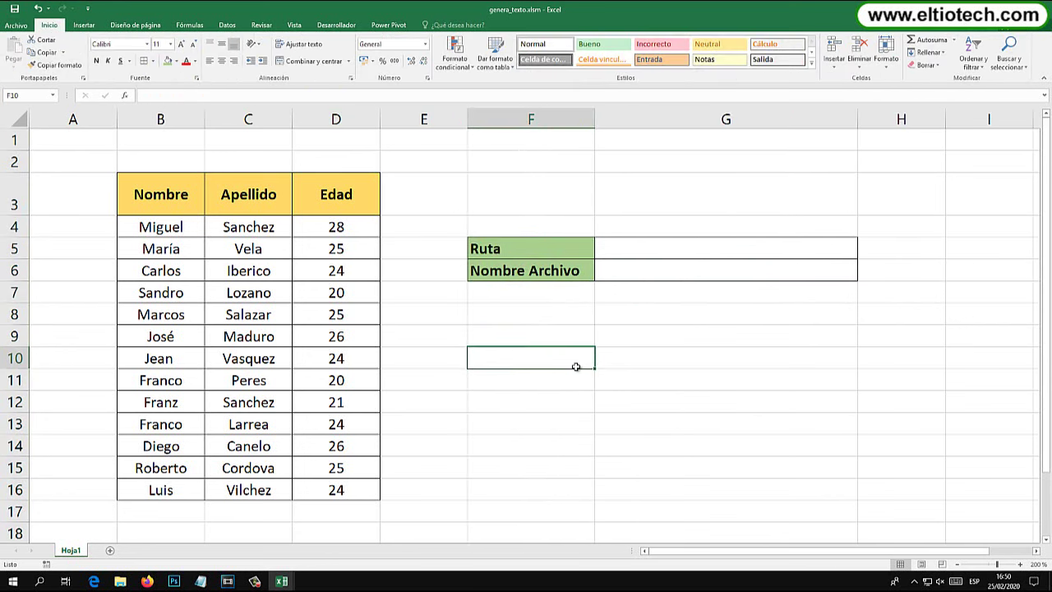
mouse_move(281, 581)
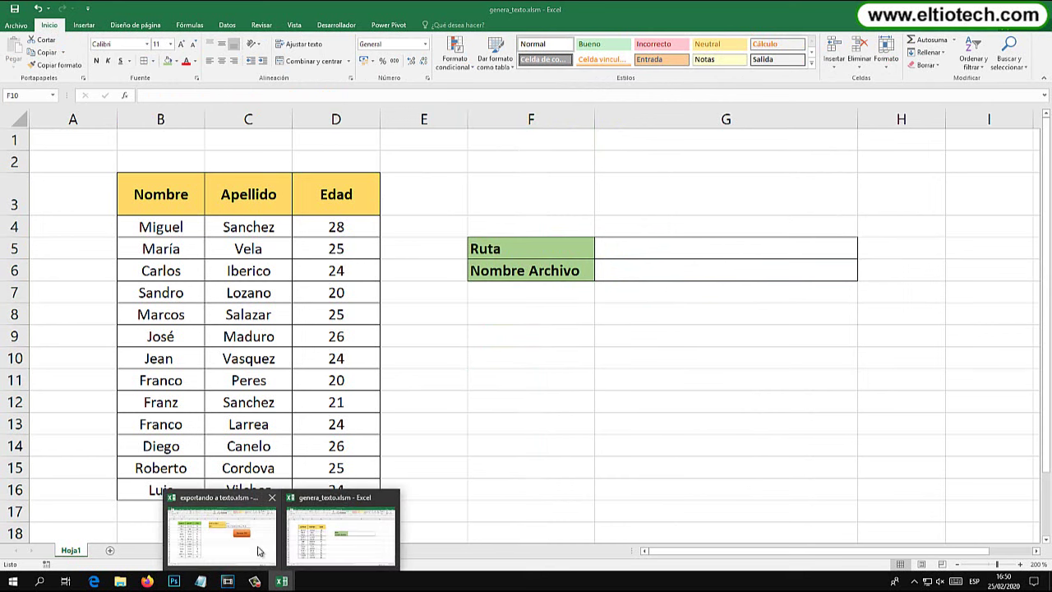
Close the exportando a texto workbook and answer its save prompt
left_click(261, 552)
left_click(1042, 8)
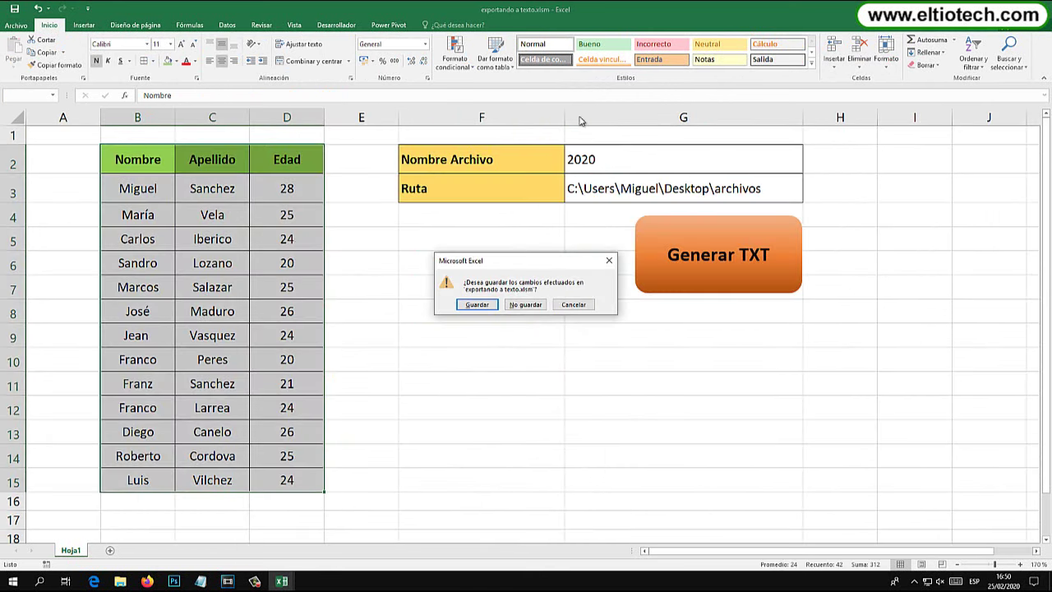
left_click(527, 308)
Save the genera_texto workbook
left_click(504, 330)
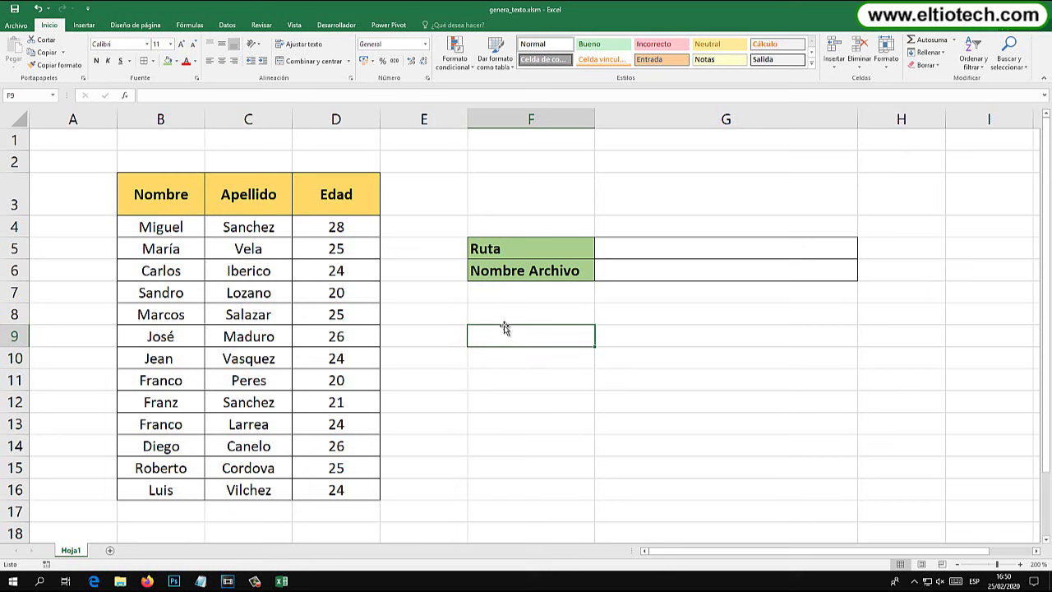
key("Down")
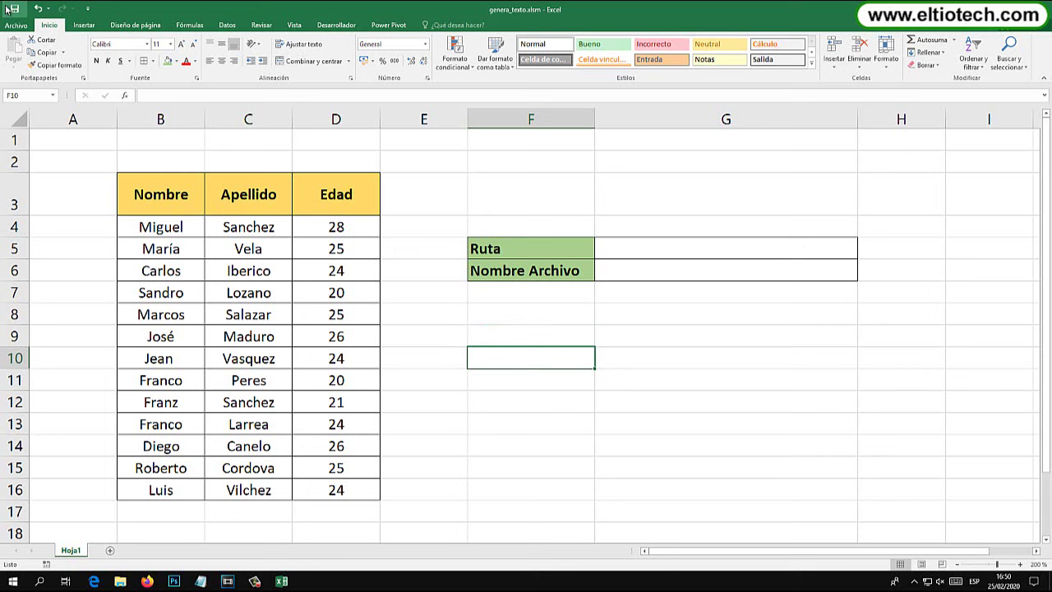
key("super+plus")
left_click(13, 8)
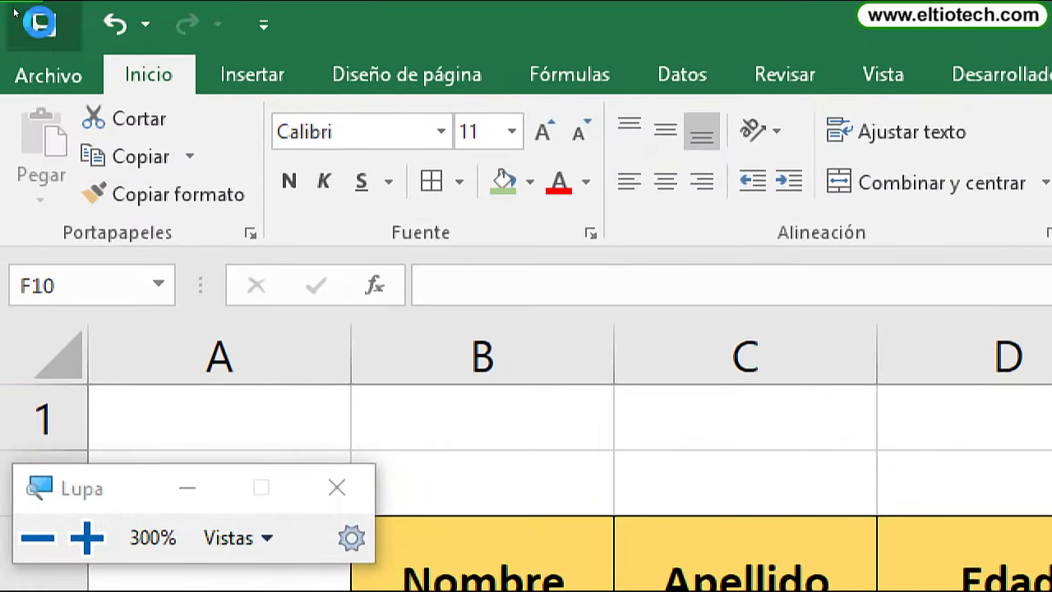
key("super+Escape")
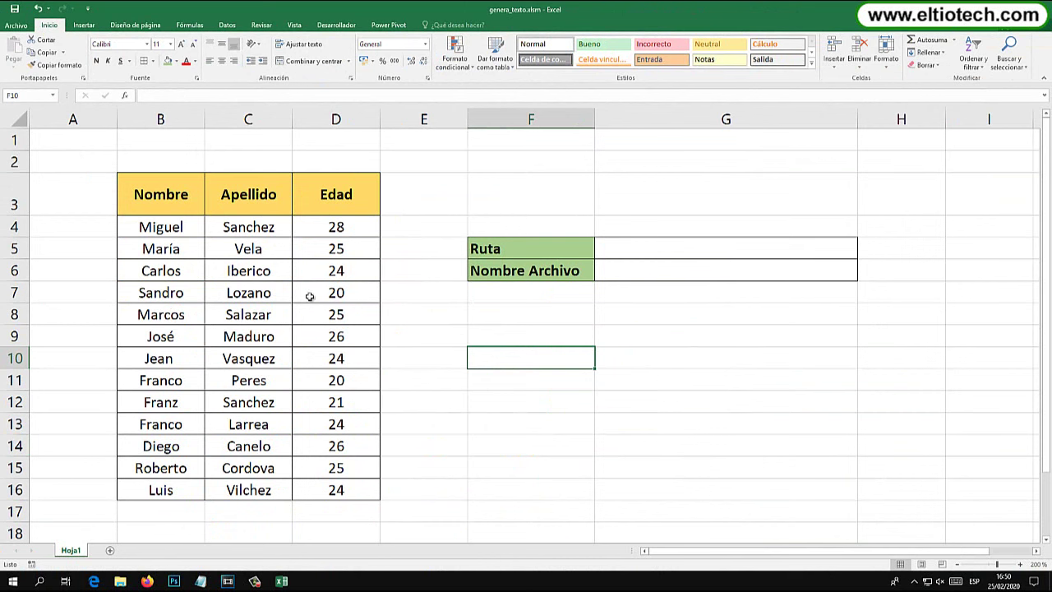
Delete the empty first row so the table shifts up
right_click(15, 140)
left_click(58, 233)
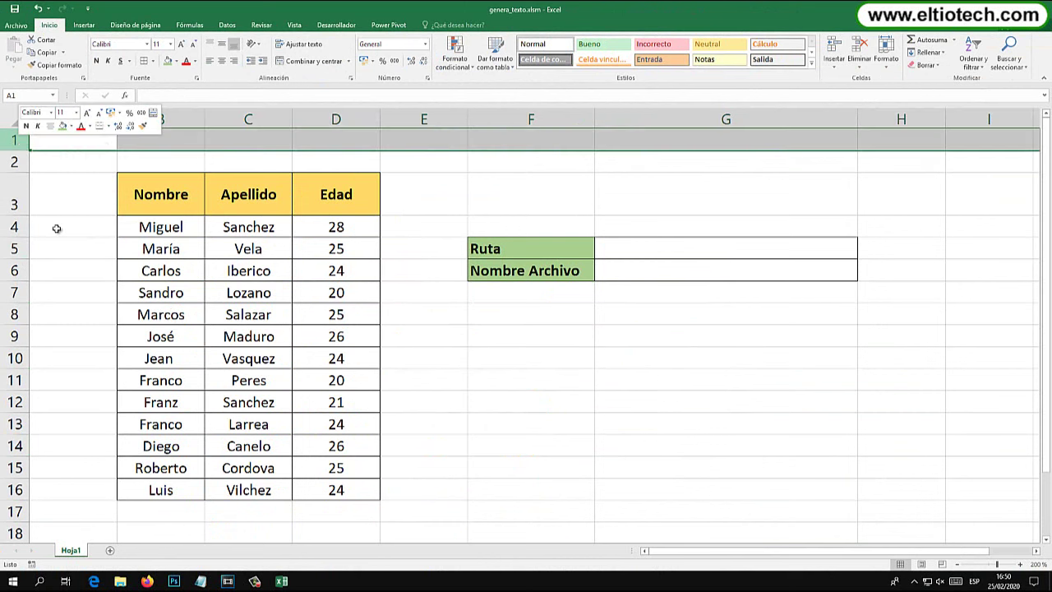
left_click(554, 328)
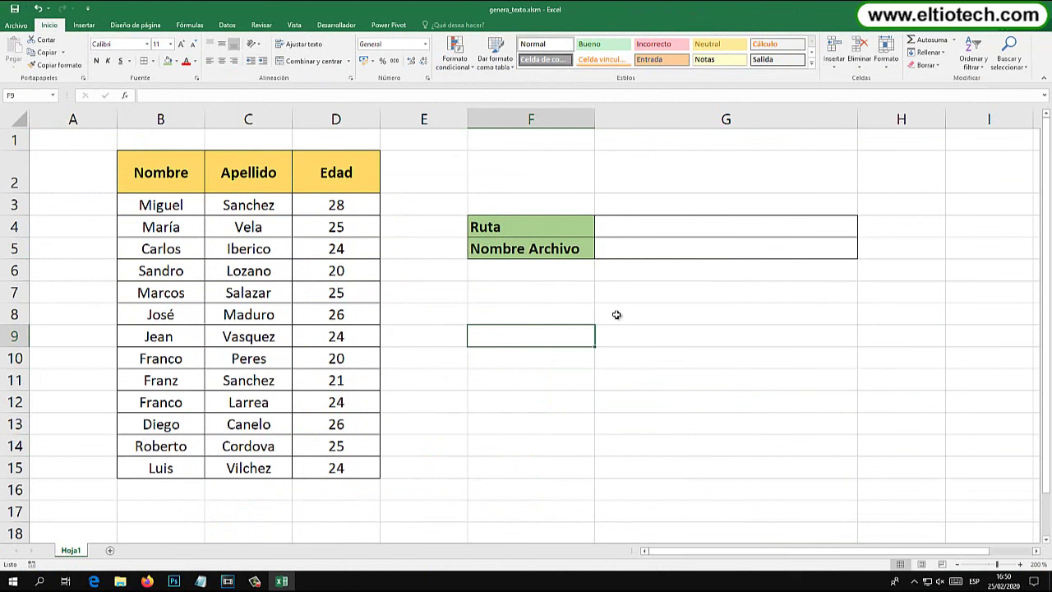
key("super+plus")
Draw a rounded rectangle below the input cells and give it the yellow shape style
left_click(79, 27)
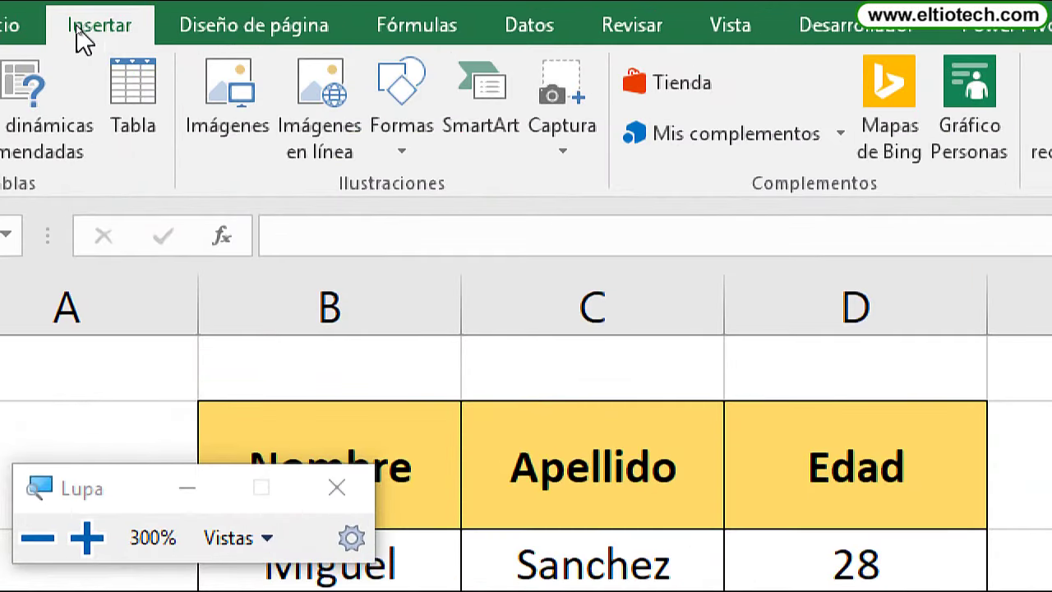
left_click(396, 137)
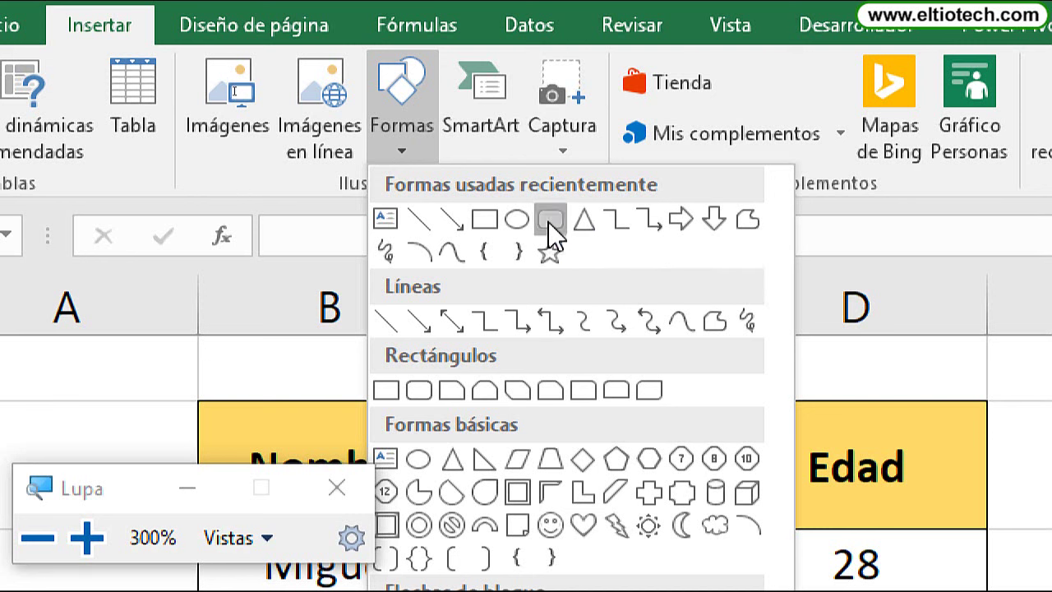
left_click(550, 220)
key("super+Escape")
mouse_move(636, 268)
left_mouse_down()
mouse_move(857, 318)
mouse_move(820, 304)
left_mouse_up()
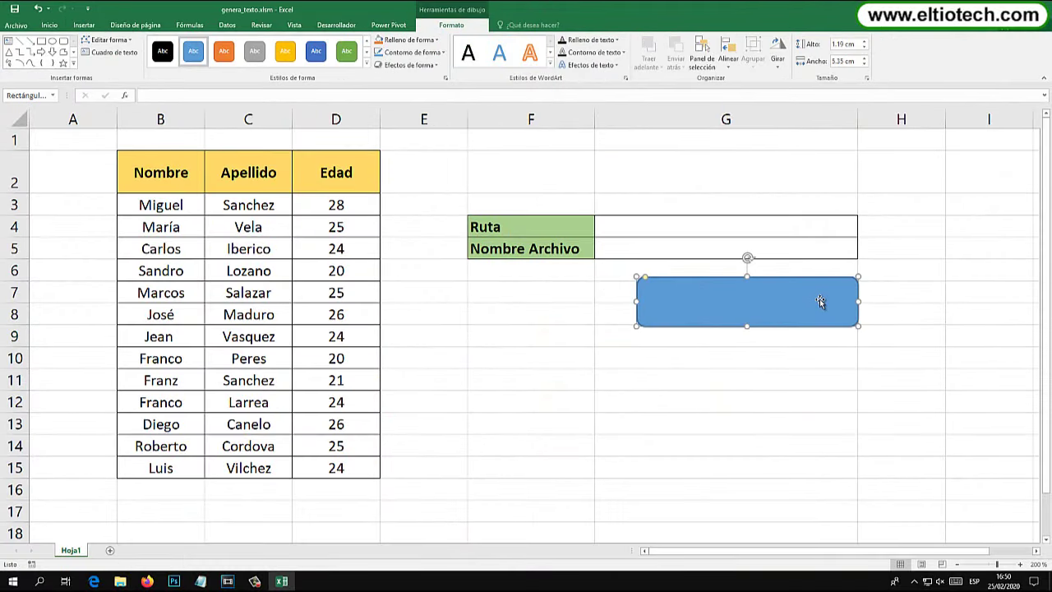
left_click(367, 66)
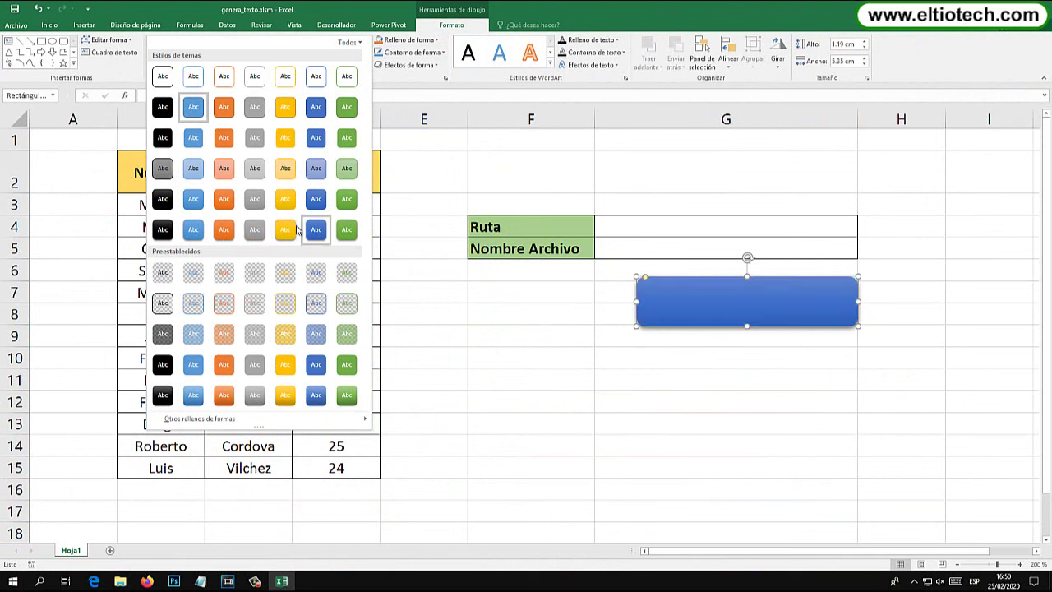
left_click(286, 229)
left_click_drag(468, 119, 431, 129)
Label the shape 'GENERAR TEXTO' in centred, bold, enlarged 14-point text
right_click(692, 296)
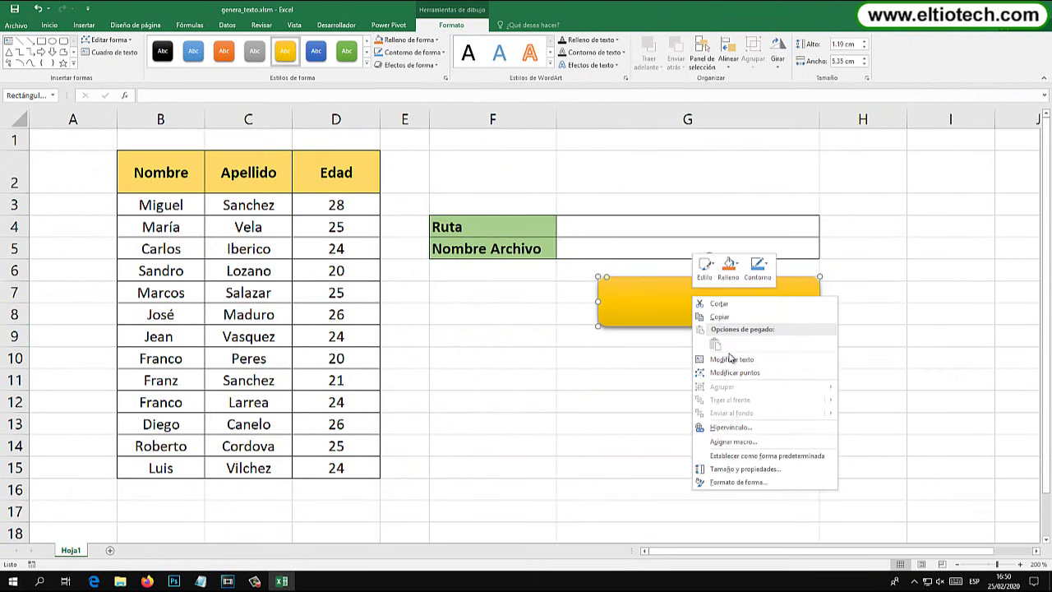
left_click(740, 360)
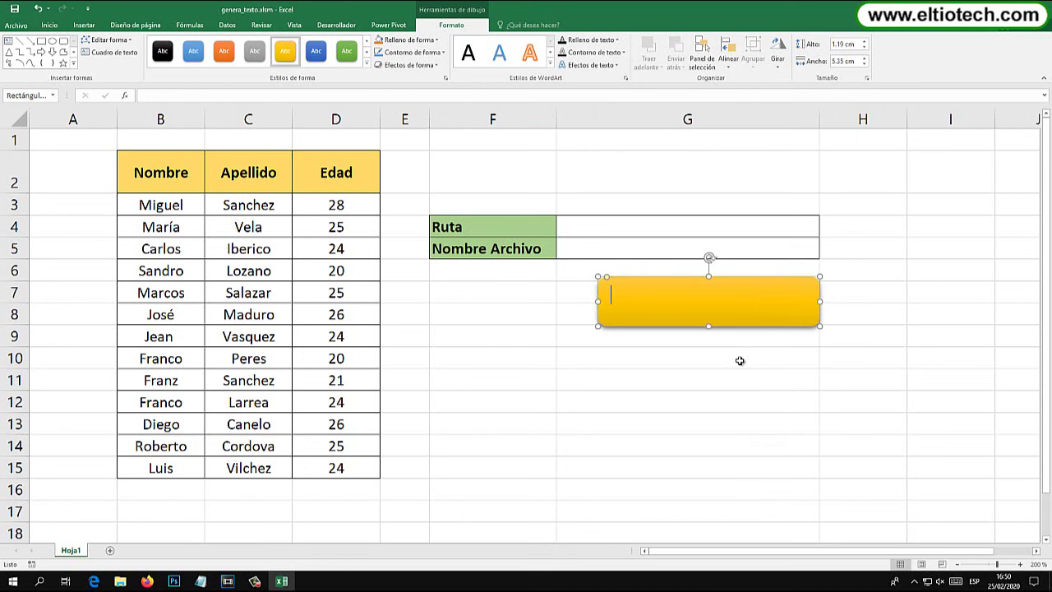
left_click(709, 302)
type("GENERAR TEXTO")
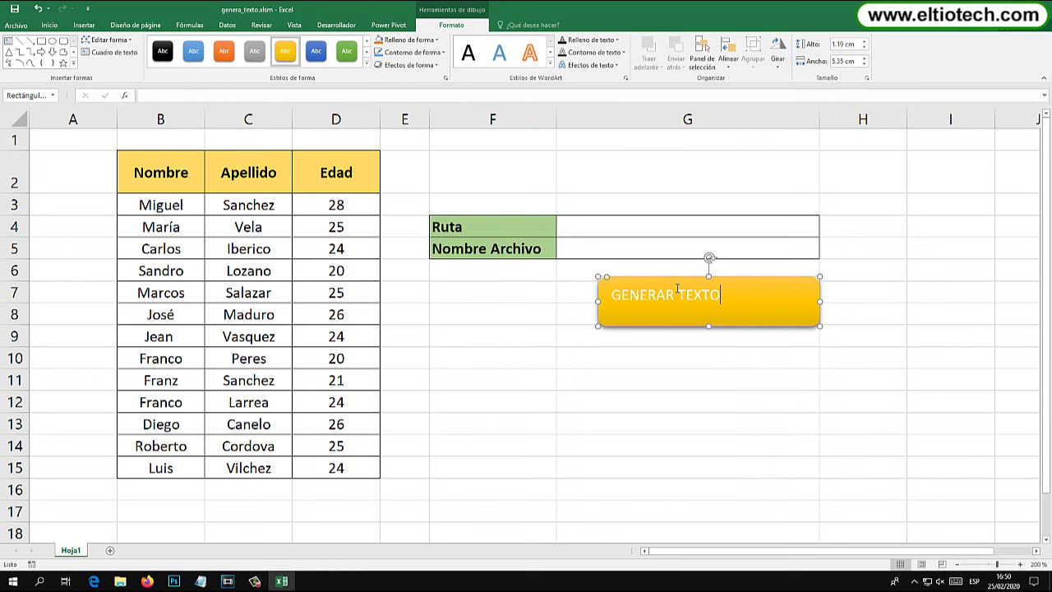
triple_click(677, 289)
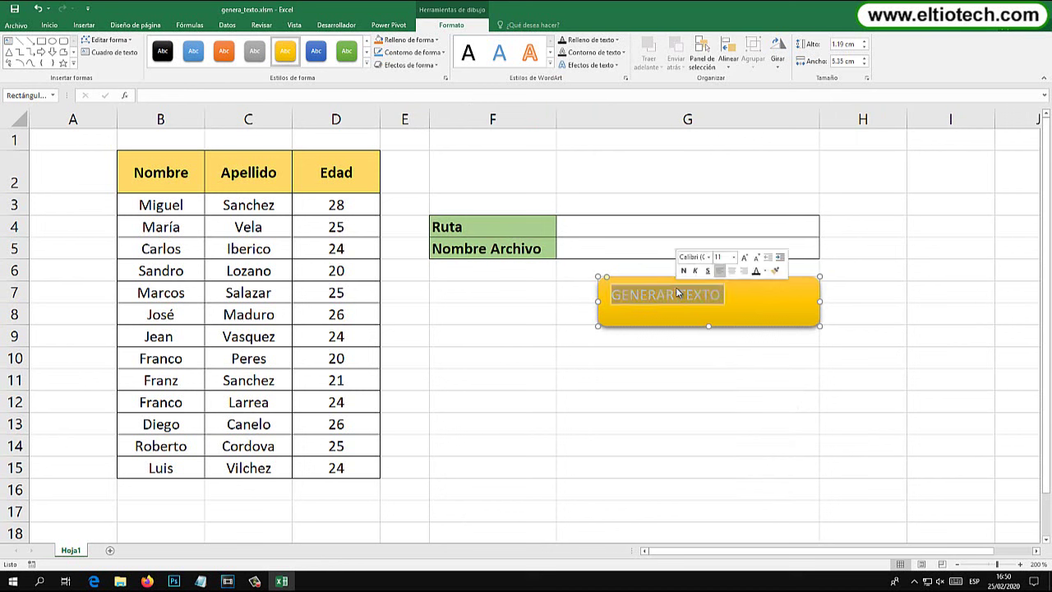
left_click(731, 271)
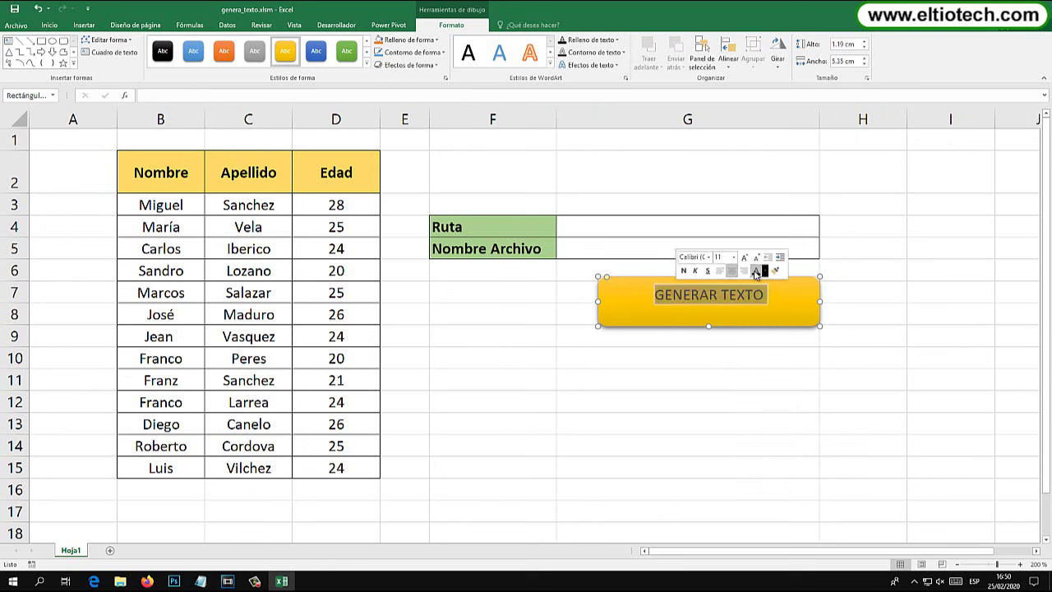
left_click(742, 259)
left_click(743, 260)
left_click(683, 271)
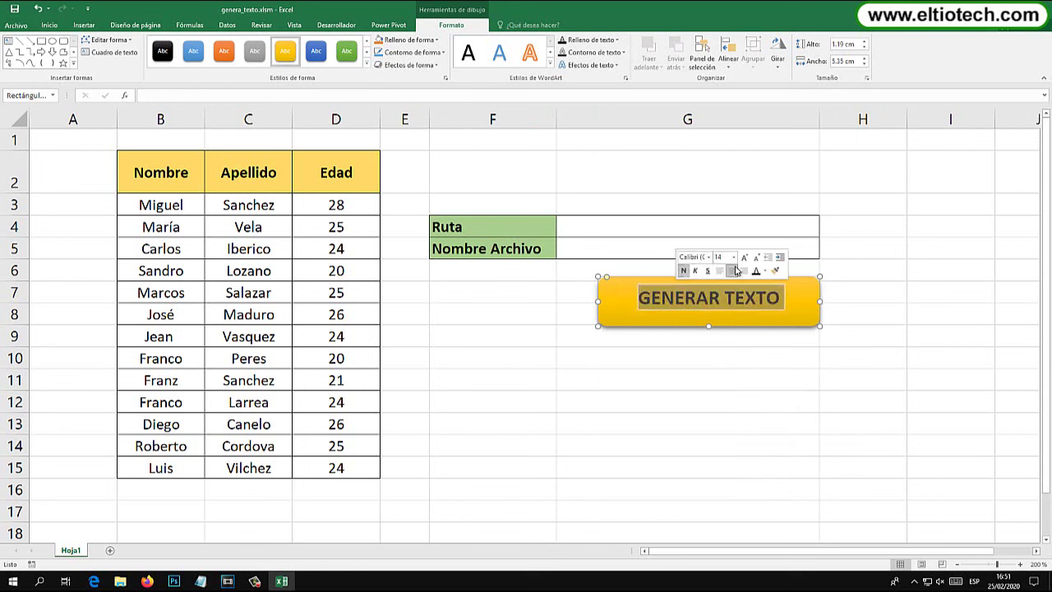
left_click(744, 260)
left_click(744, 259)
left_click(705, 379)
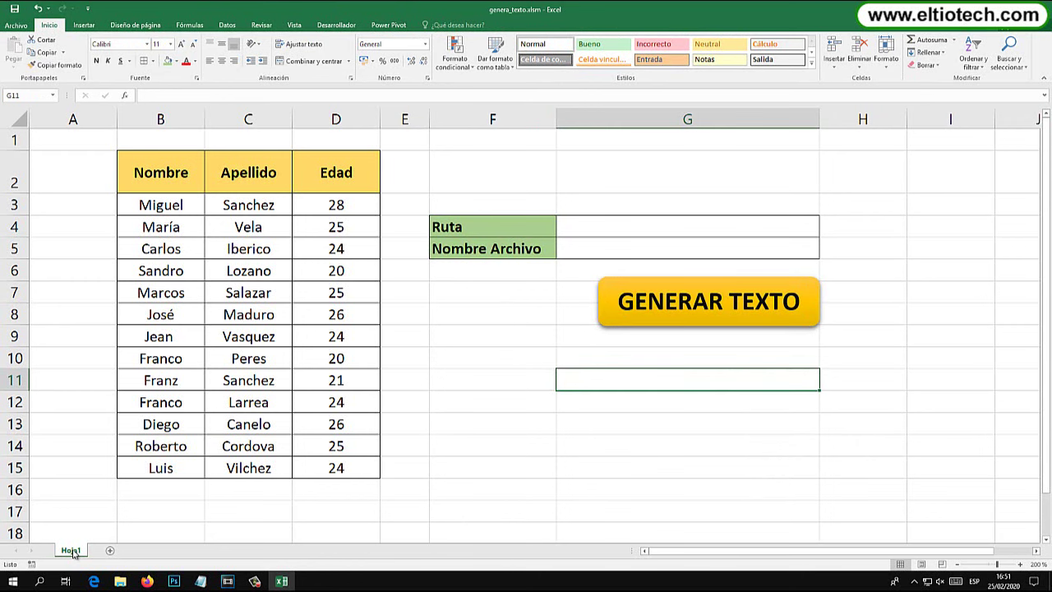
Open Hoja1's empty code window in the VBA editor through Ver código on its sheet tab
key("super+plus")
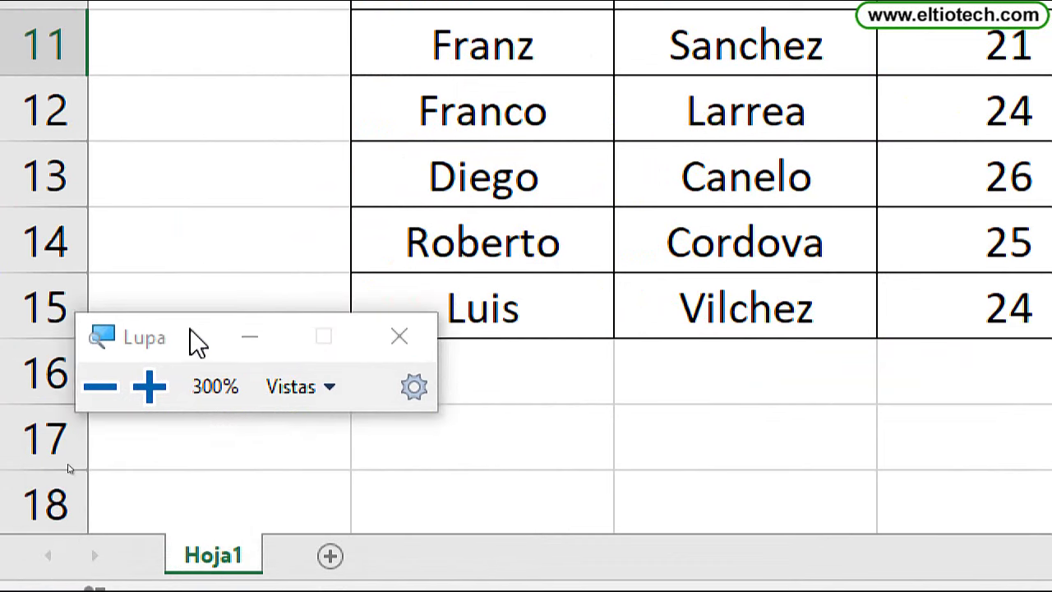
right_click(230, 559)
left_click(256, 296)
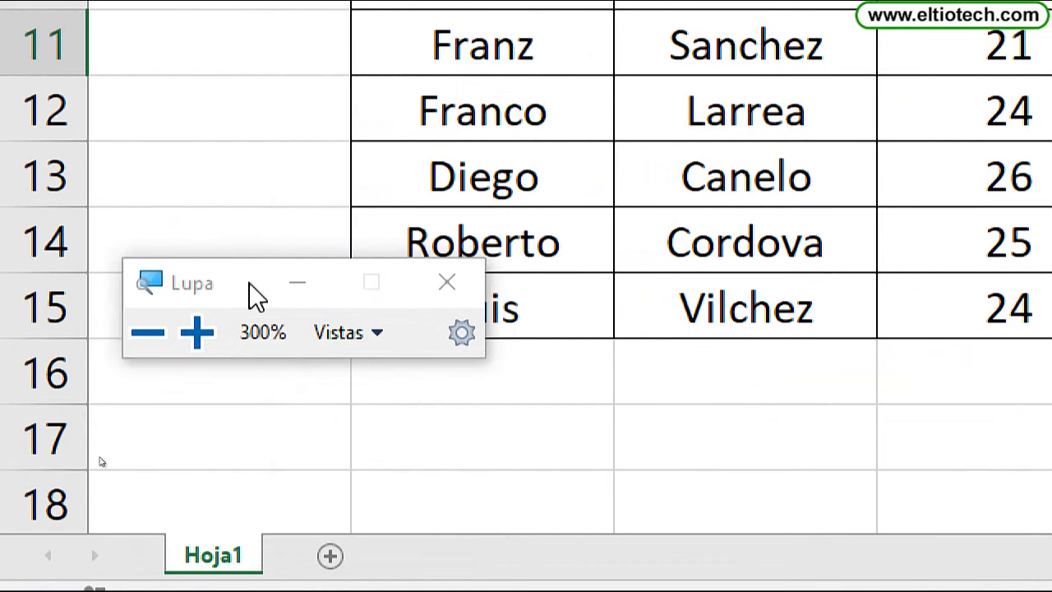
left_click_drag(256, 296, 781, 234)
right_click(218, 512)
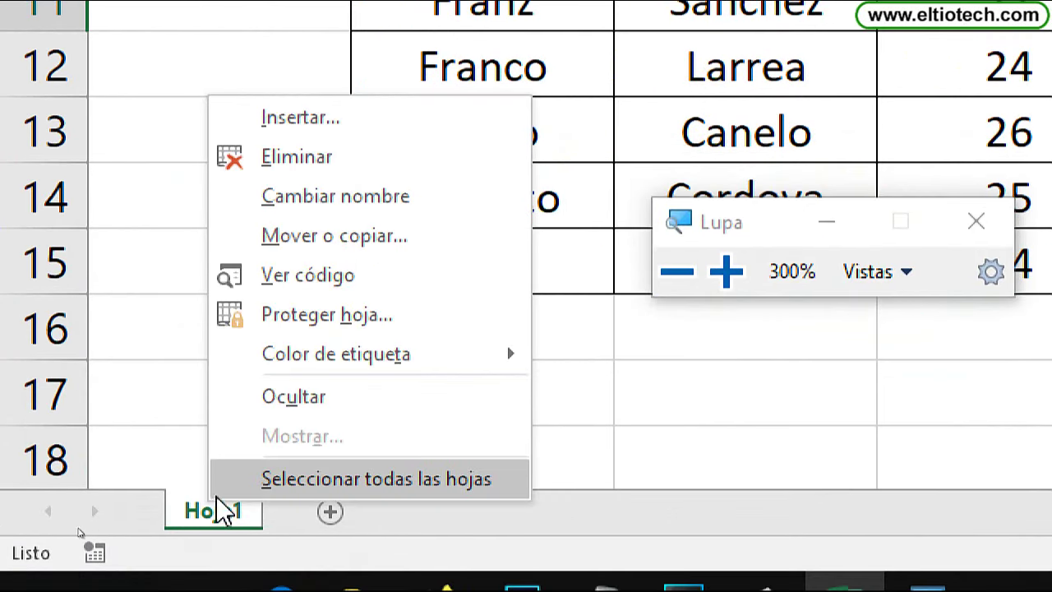
left_click(376, 275)
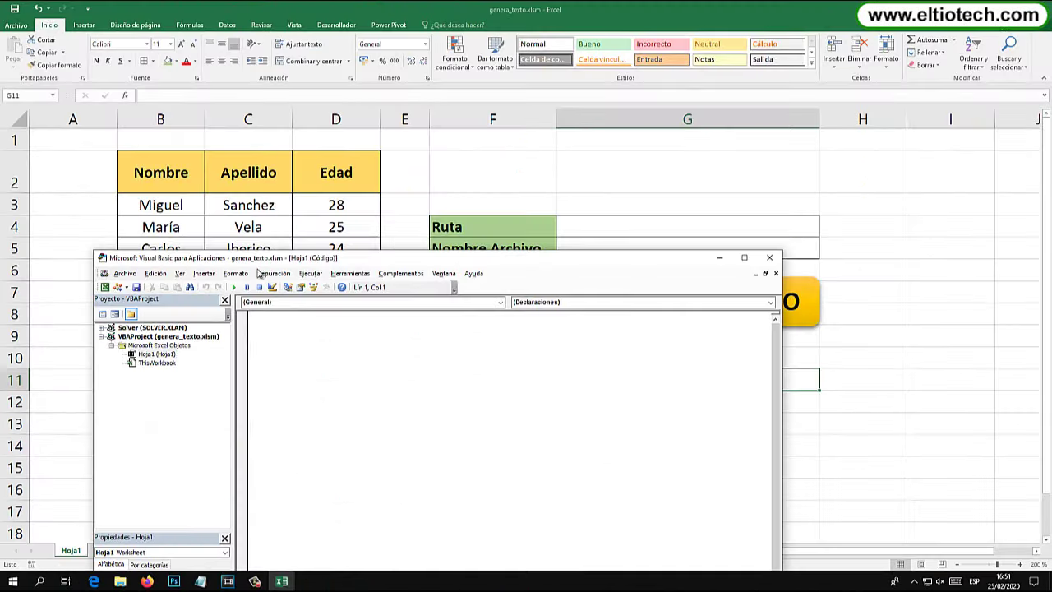
Maximize the VBA editor, select Hoja1 in the project, and show the Insert choices
double_click(301, 259)
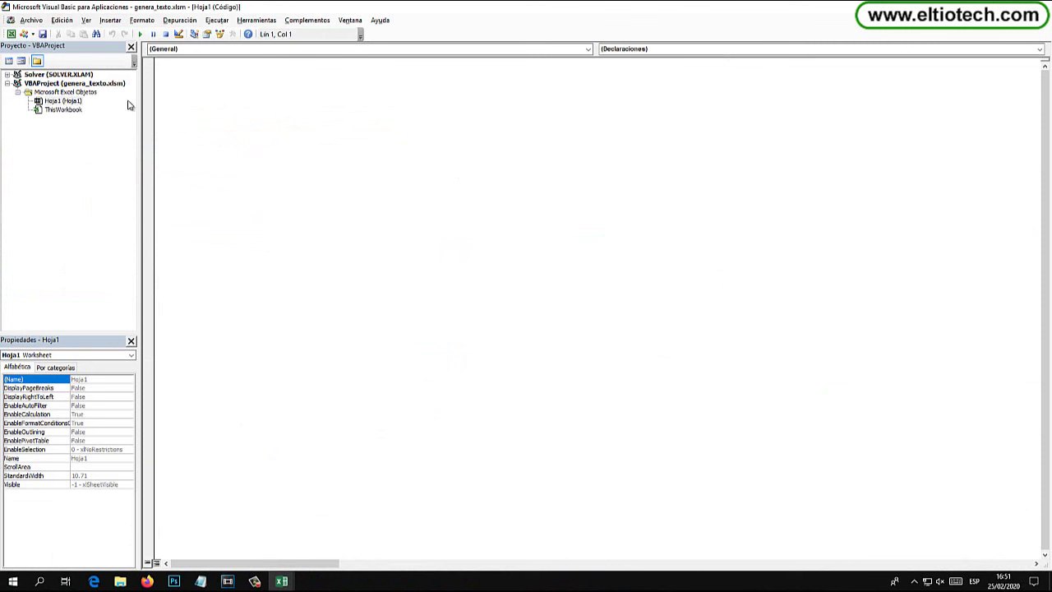
key("super+plus")
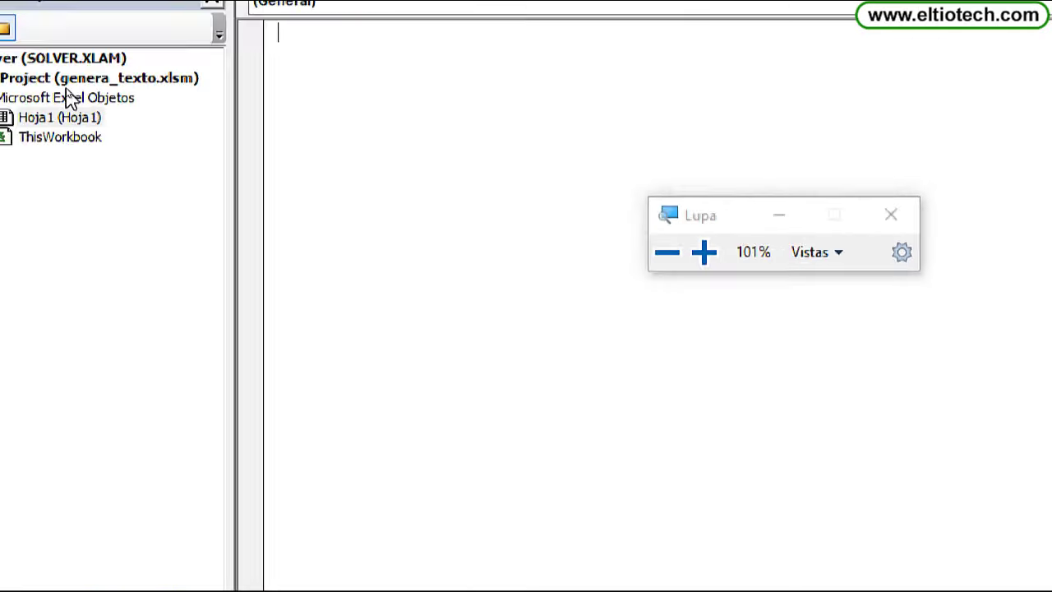
left_click(195, 305)
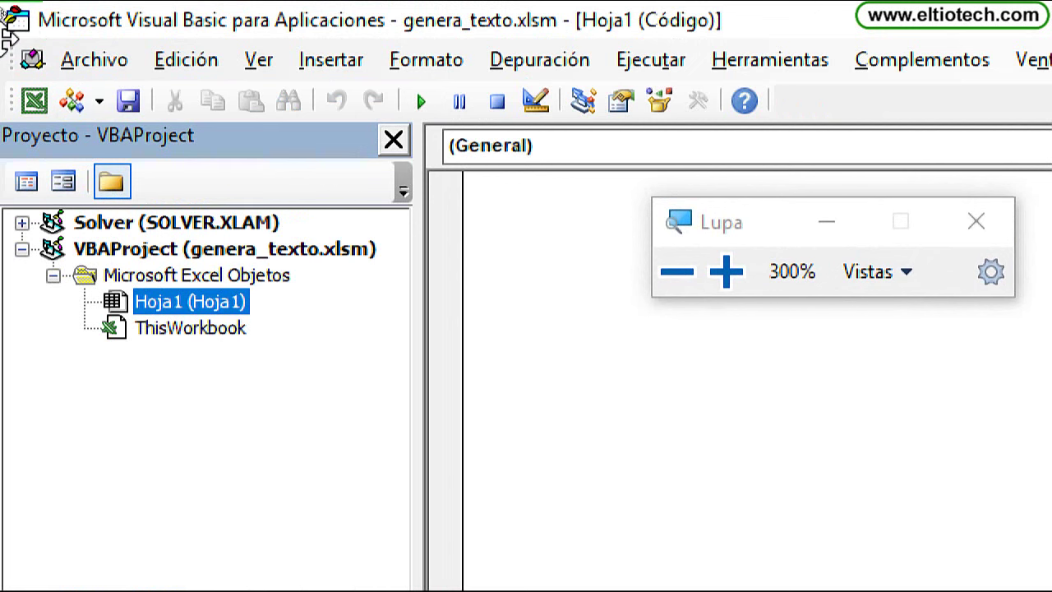
left_click(97, 62)
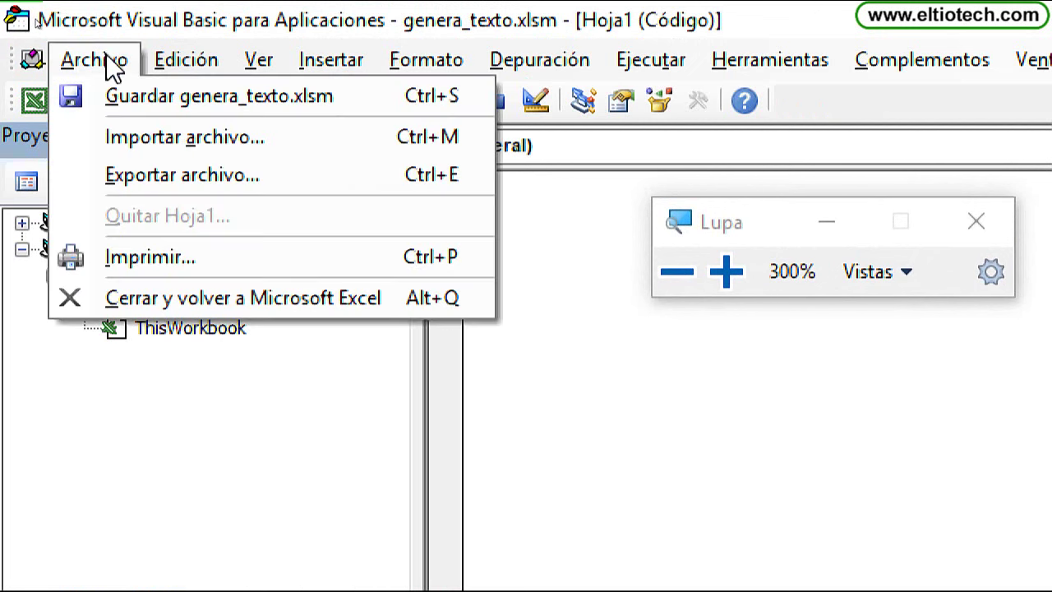
left_click(114, 69)
left_click(106, 65)
left_click(93, 45)
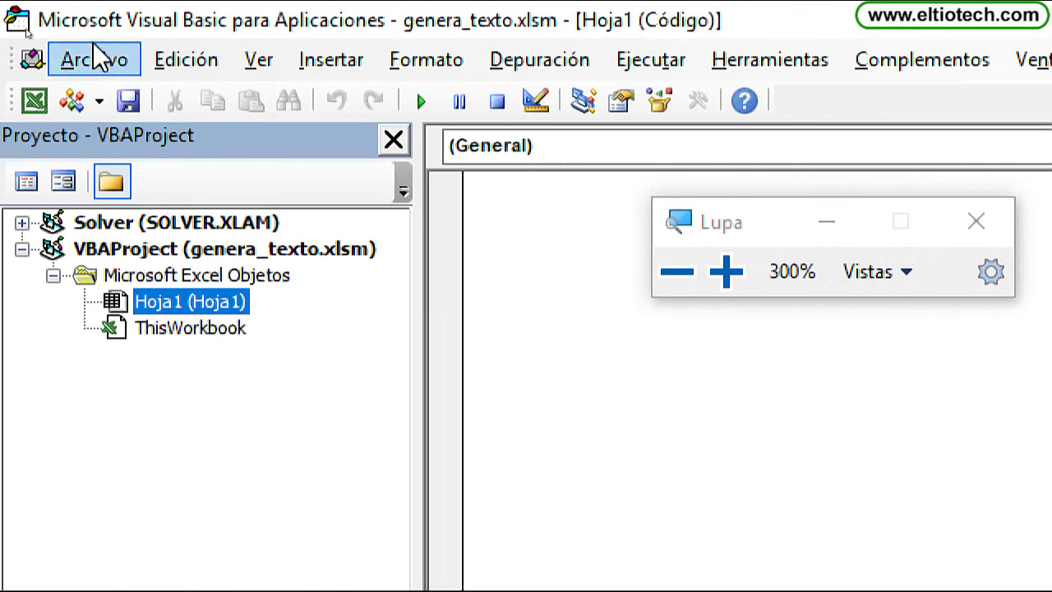
left_click(103, 105)
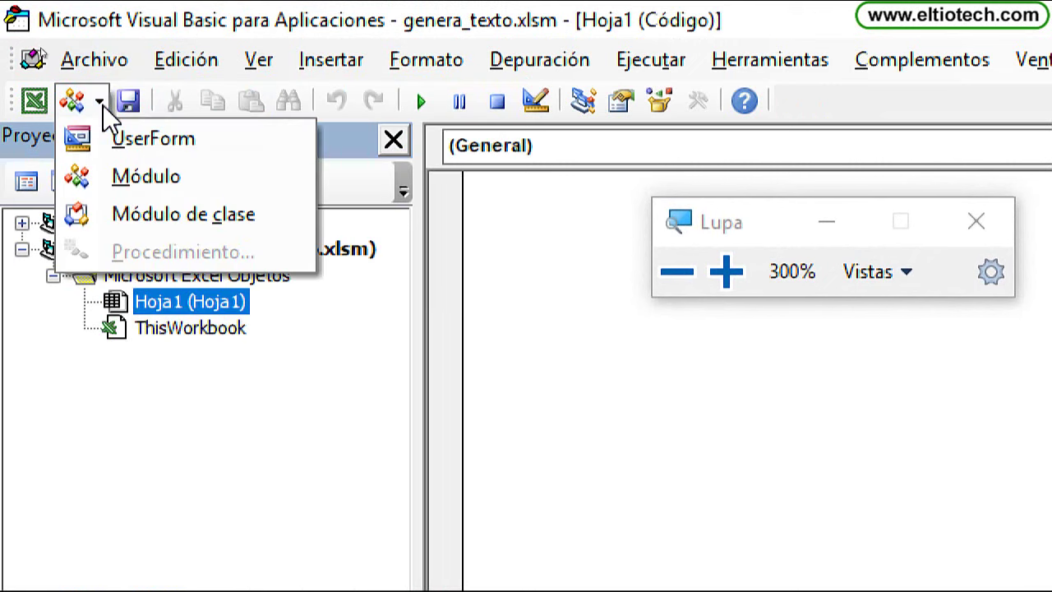
Insert a standard module Módulo1 into genera_texto.xlsm and place the cursor in its code window
left_click(195, 177)
left_click(167, 380)
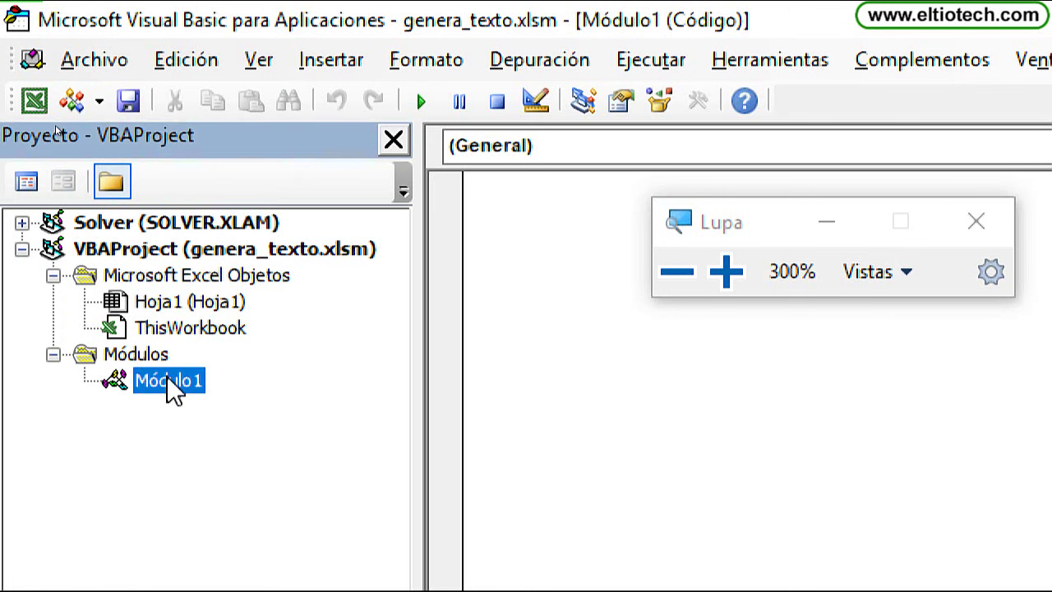
key("super+plus")
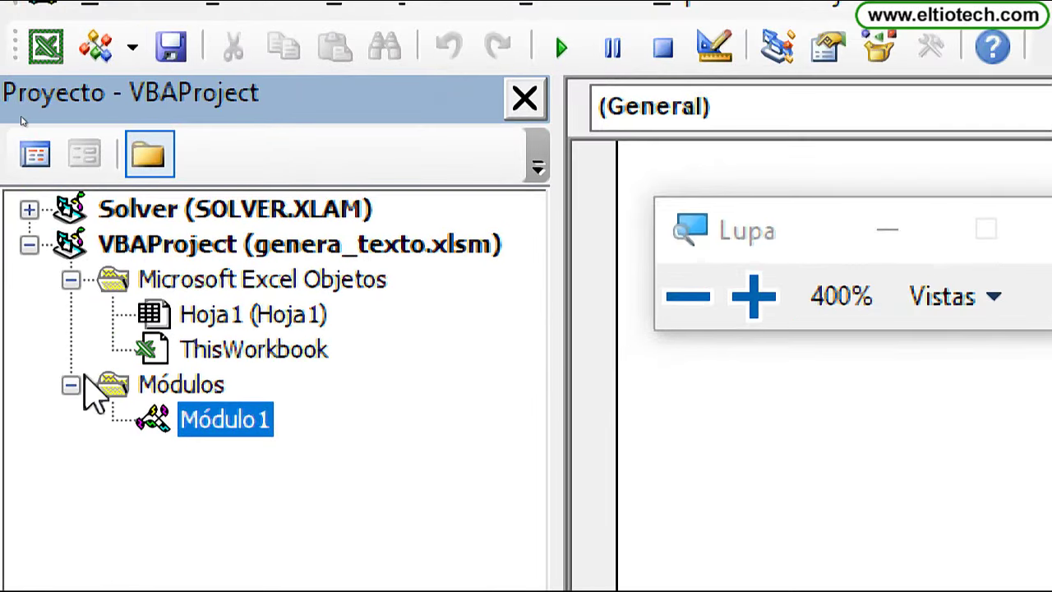
left_click(71, 384)
left_click(70, 384)
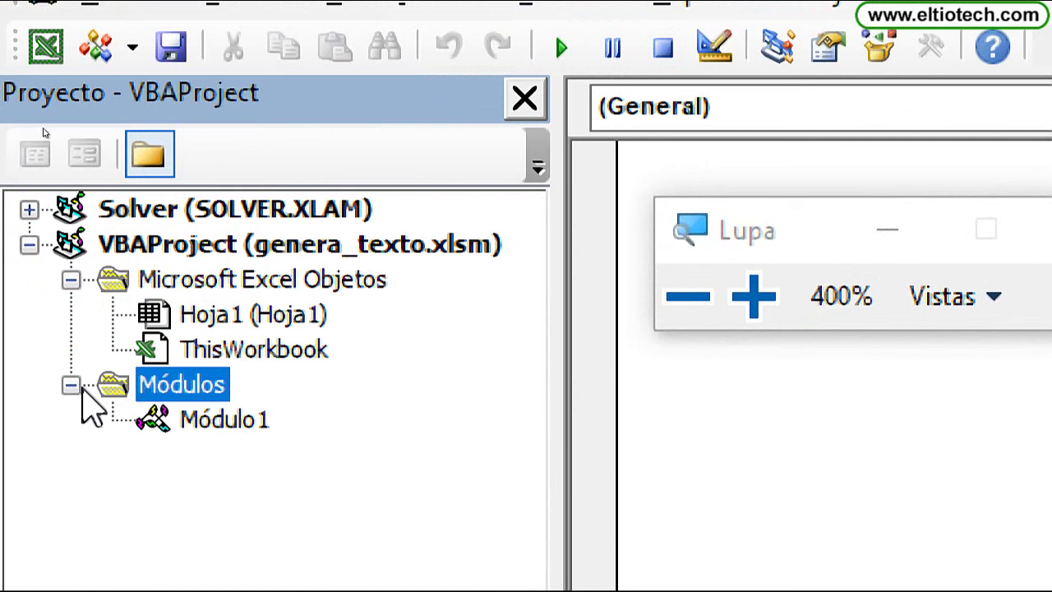
left_click(210, 432)
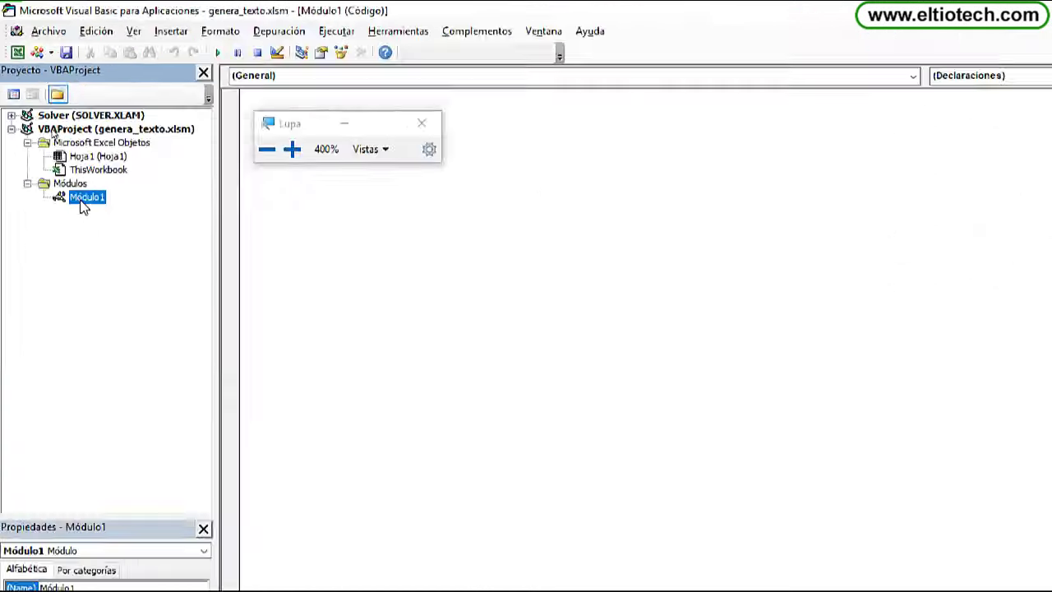
key("super+Escape")
left_click(190, 82)
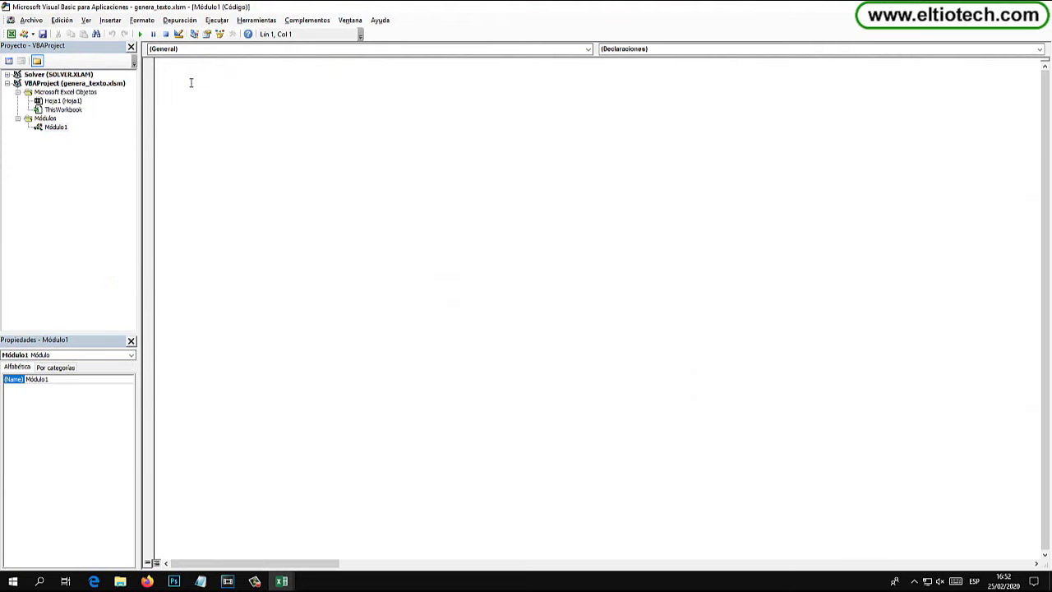
key("super+plus")
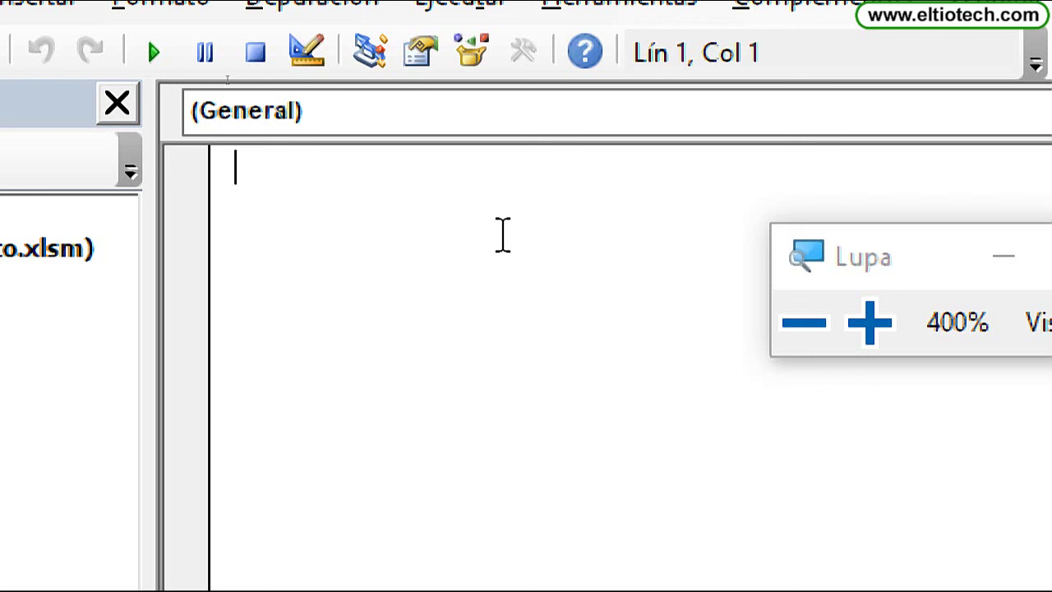
Declare the procedure Sub generarTXT() with its End Sub in Módulo1
type("sUB")
key("BackSpace")
key("BackSpace")
key("BackSpace")
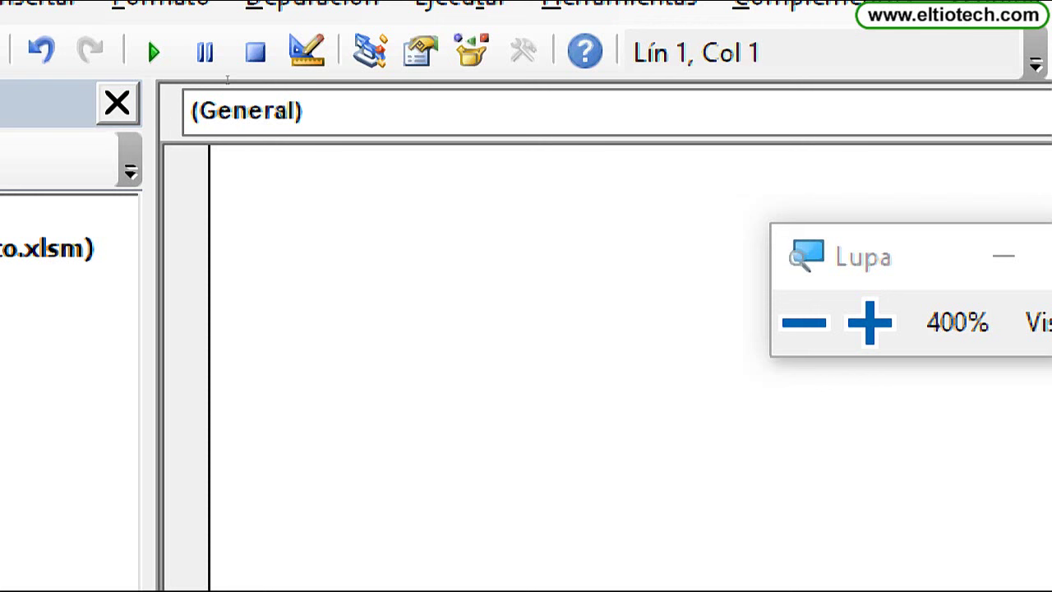
type("Sub")
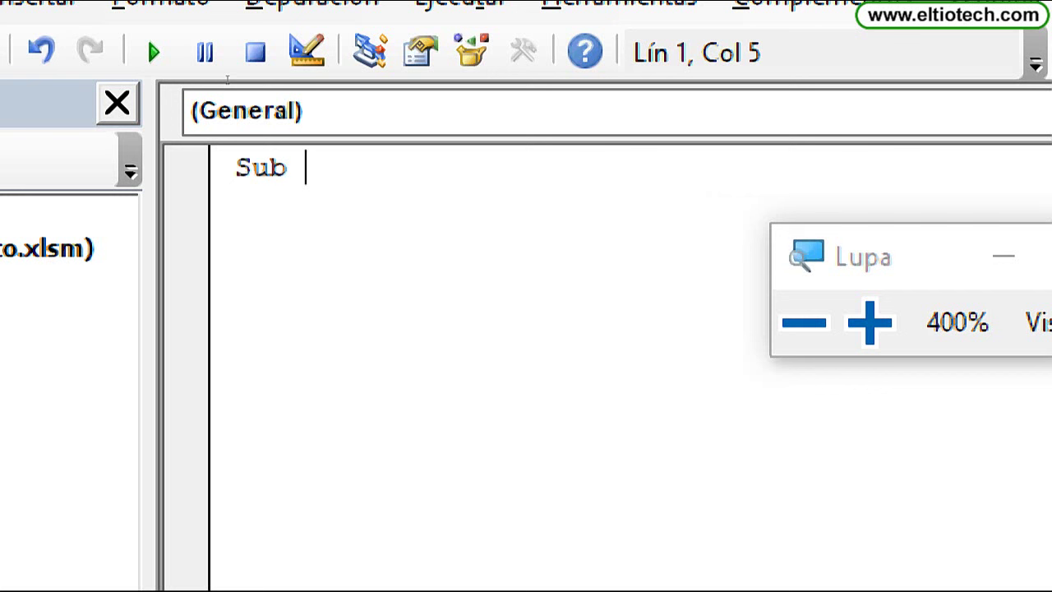
type("generar")
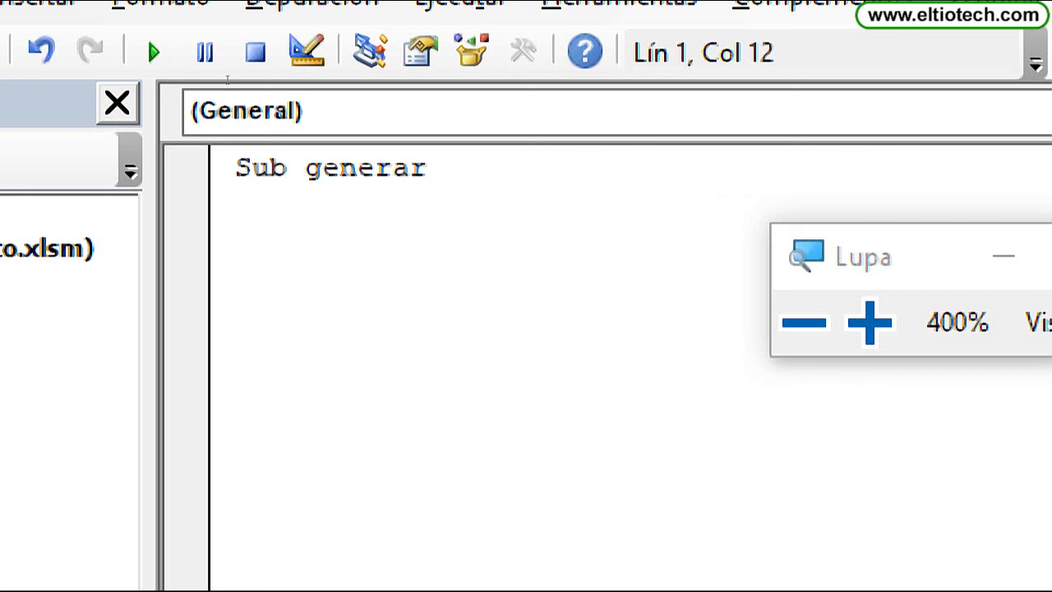
type("TXT")
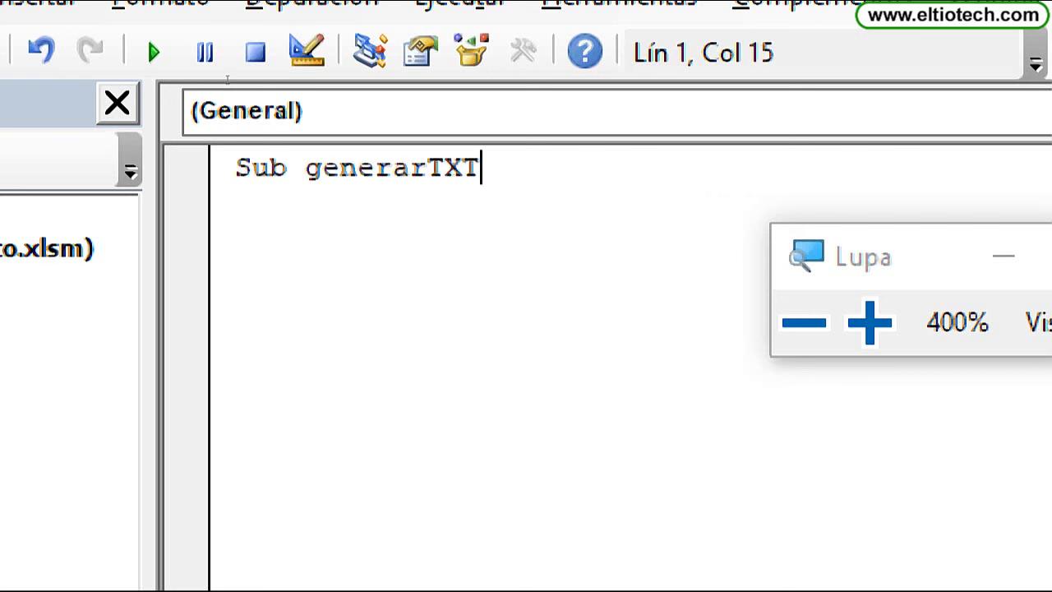
key("shift+Left")
key("shift+Left")
key("shift+Left")
key("shift+Left")
key("shift+Left")
key("shift+Left")
key("shift+Left")
key("shift+Left")
key("shift+Left")
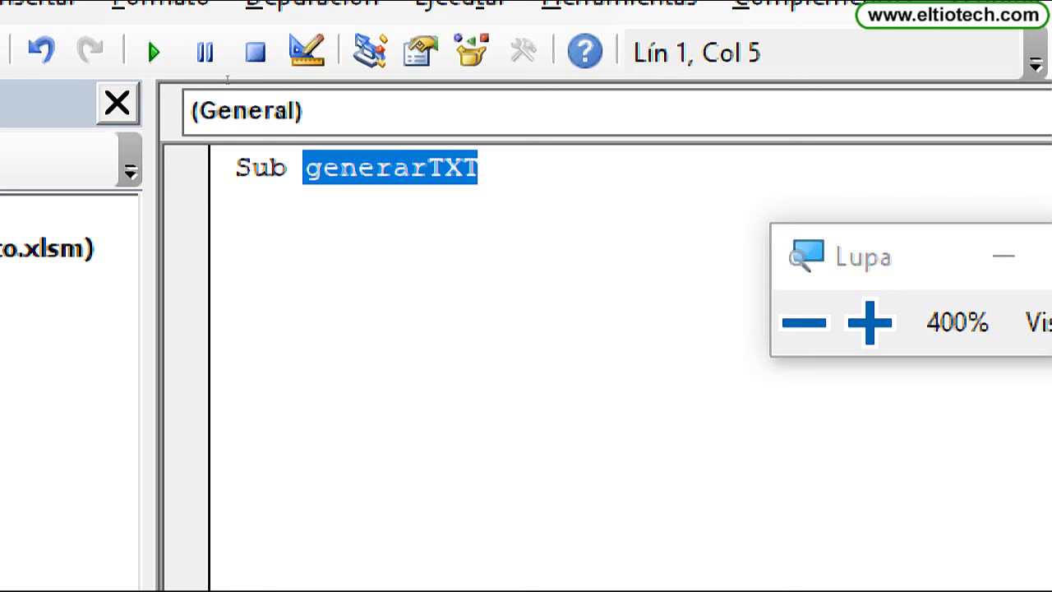
key("End")
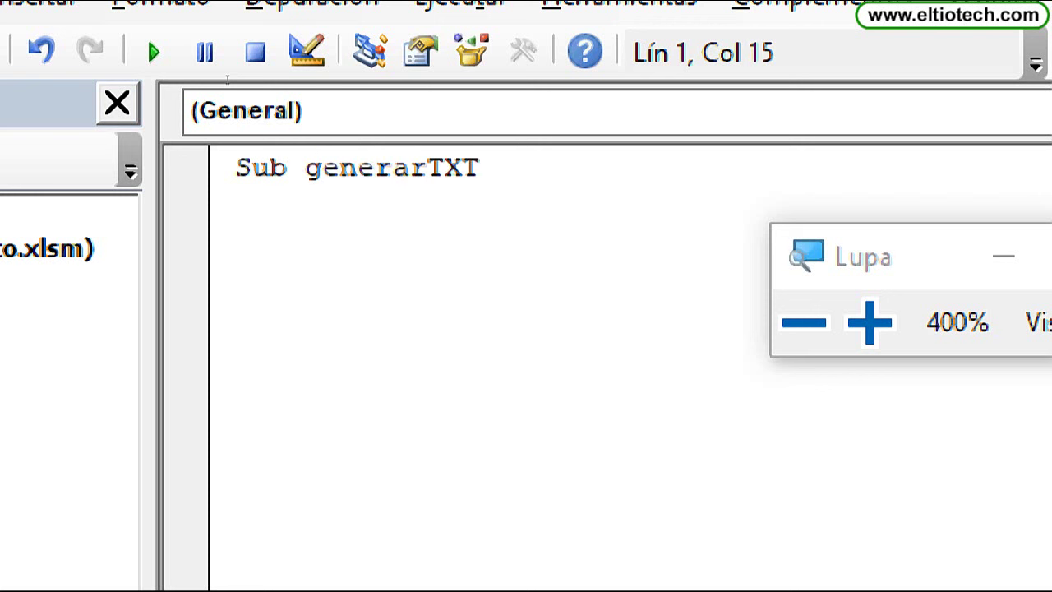
type("(")
type(")")
key("Return")
type("}")
key("Return")
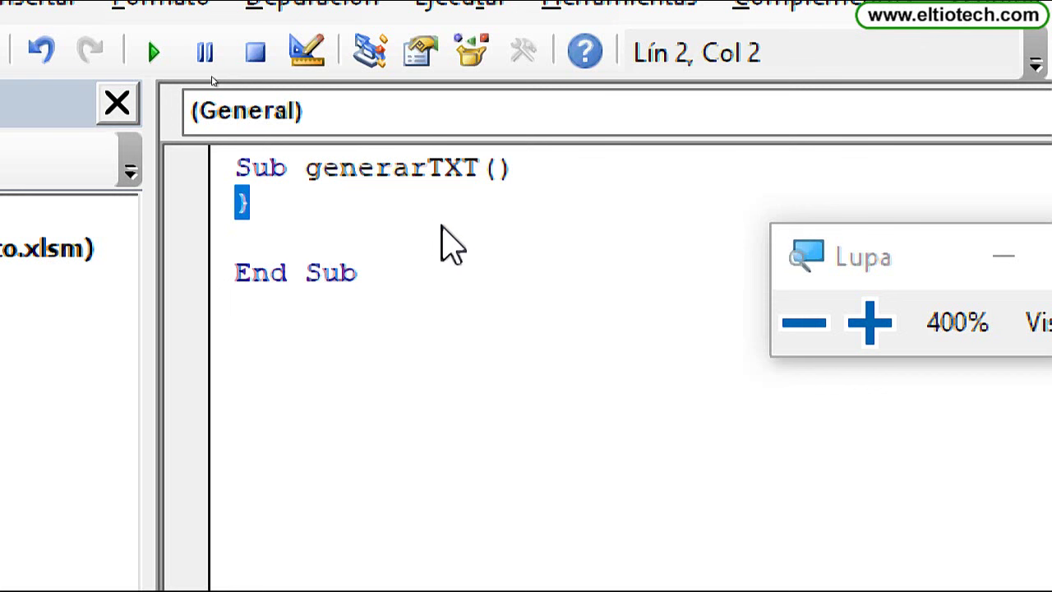
Remove the stray brace and add an indented line inside generarTXT
left_click(345, 230)
left_click(354, 215)
key("BackSpace")
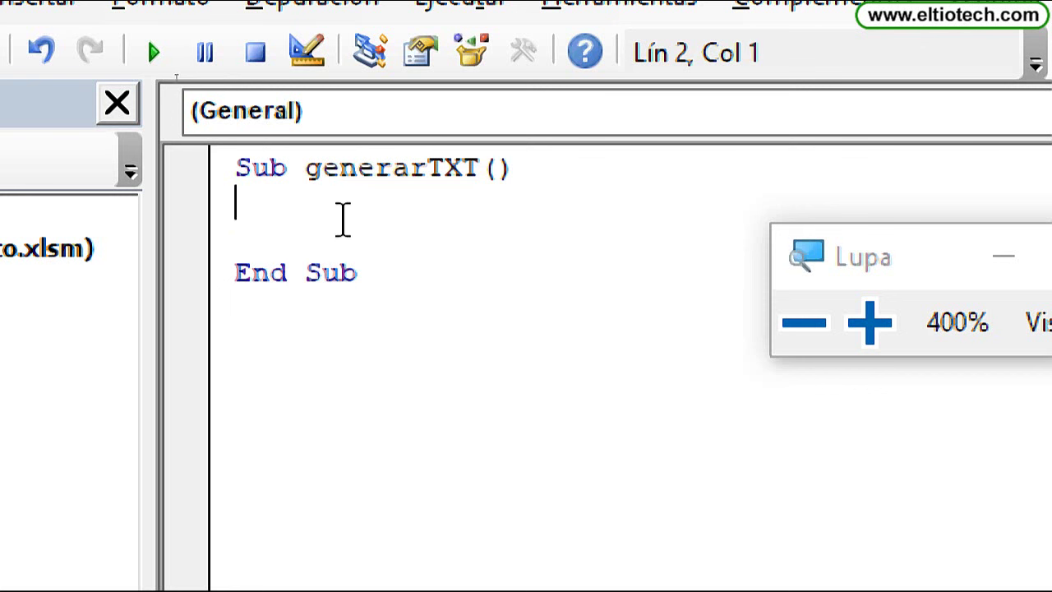
key("Tab")
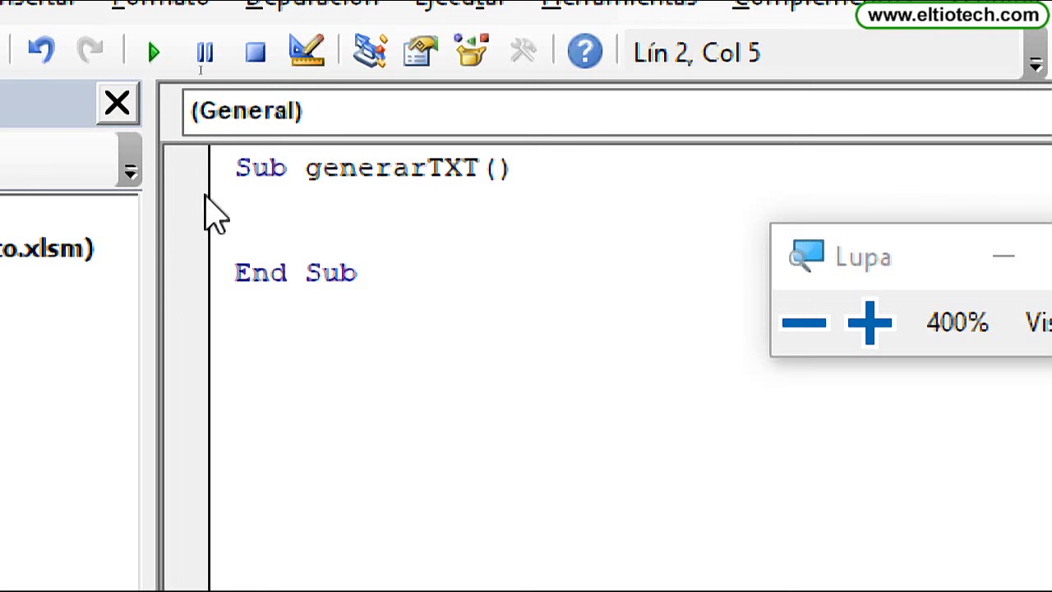
double_click(283, 168)
left_click_drag(367, 273, 216, 272)
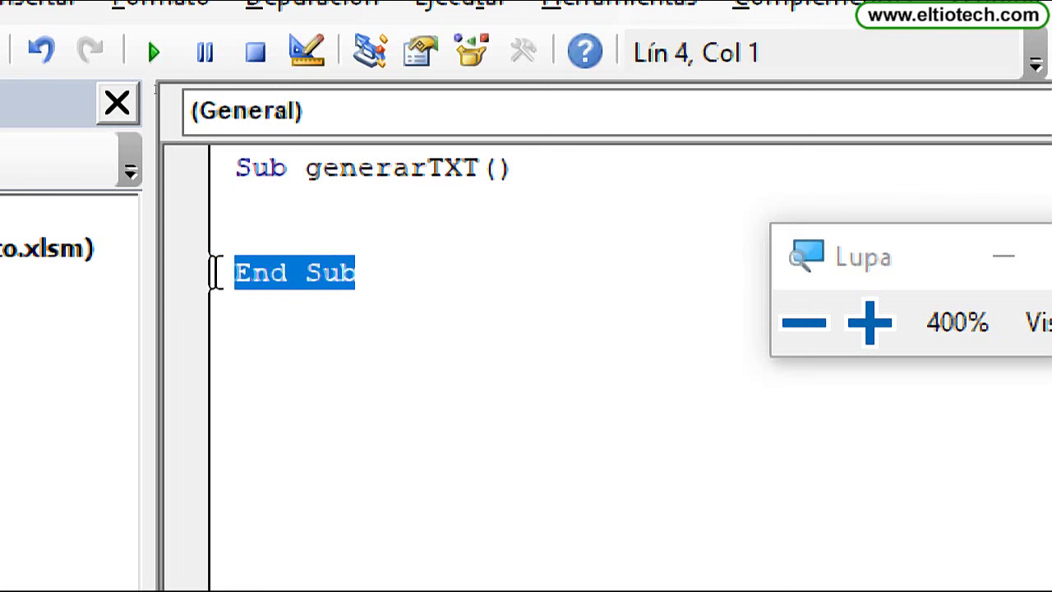
left_click(363, 199)
key("Return")
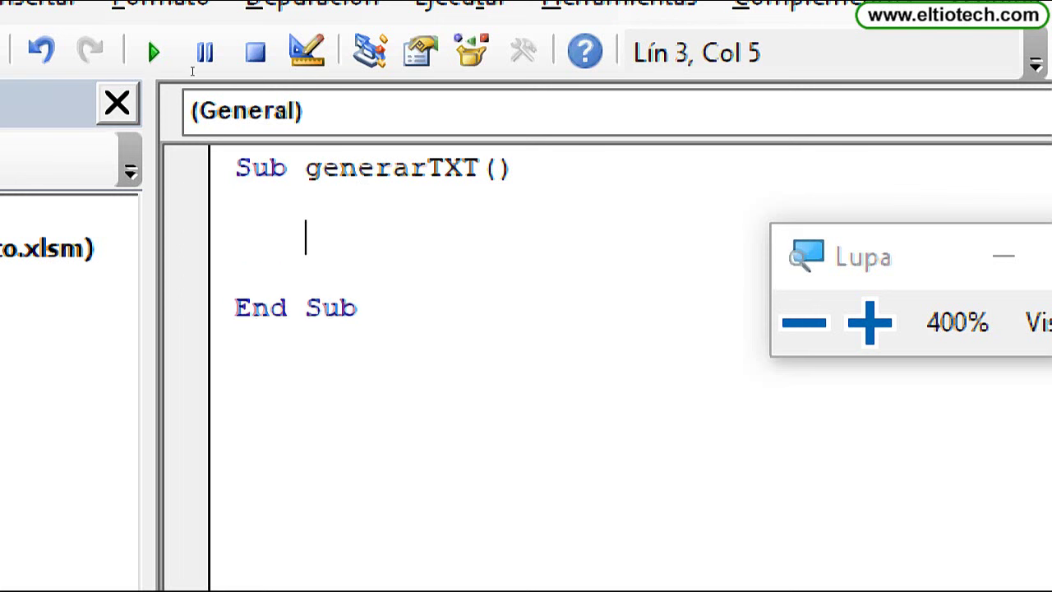
Write msgbox("Hola") as the body of generarTXT
type("msgbox")
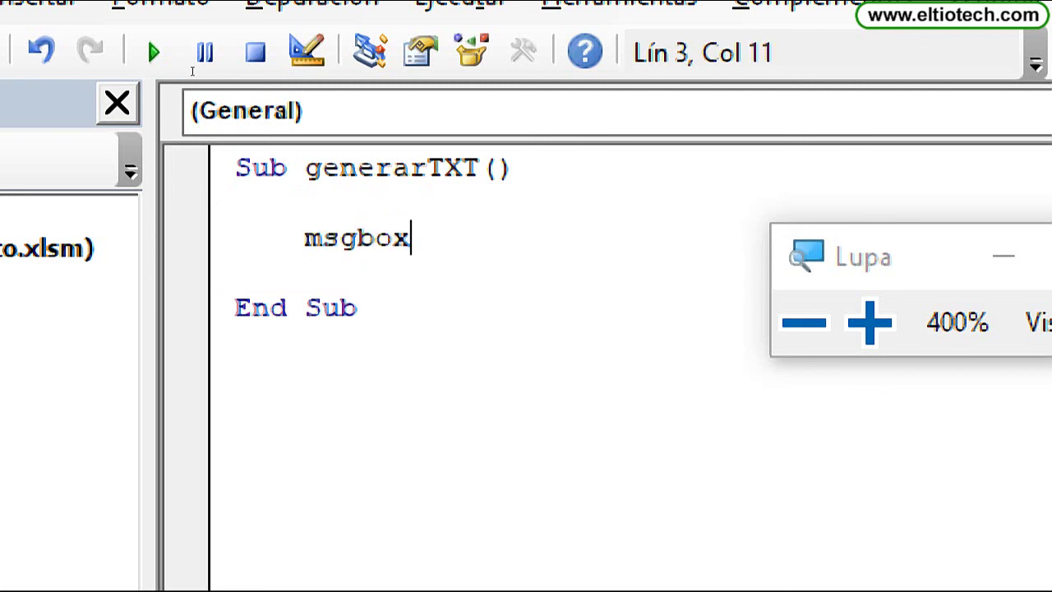
type("()")
key("shift+Left")
key("shift+Left")
key("shift+Left")
key("shift+Left")
key("shift+Left")
key("shift+Left")
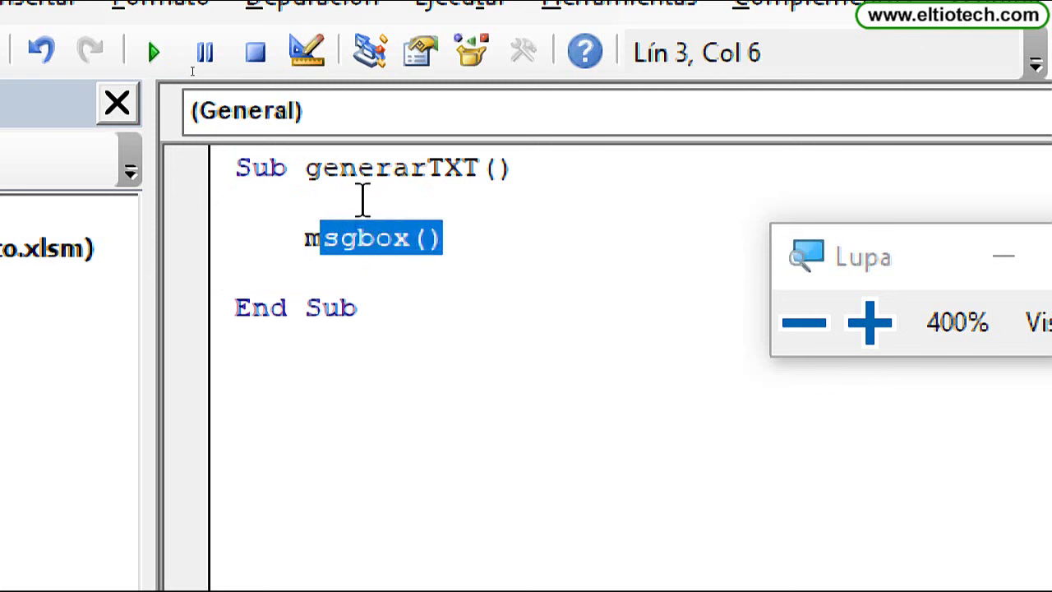
key("shift+Left")
type("ms")
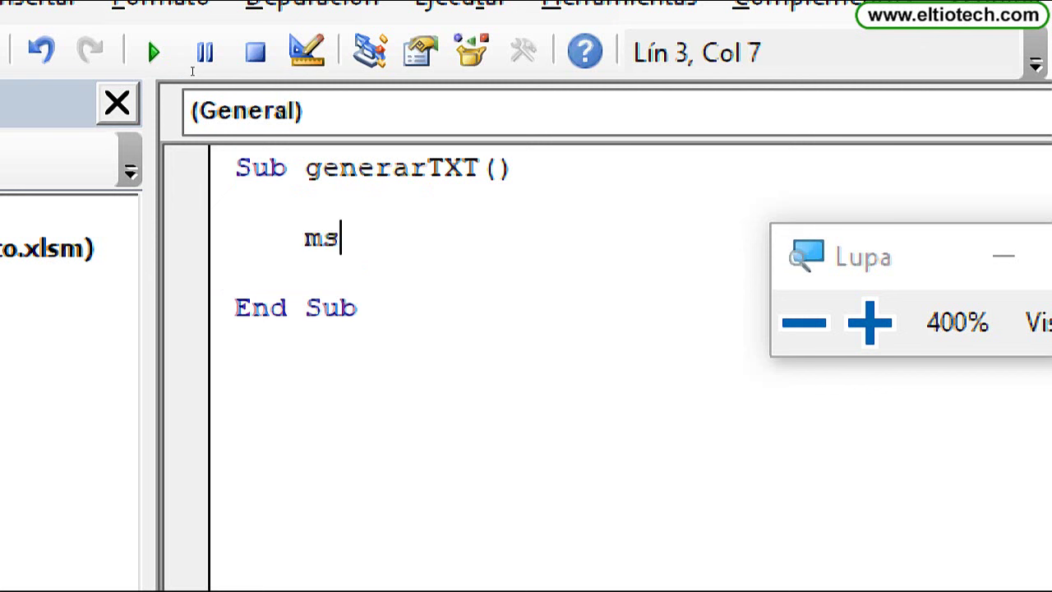
type("gbox()")
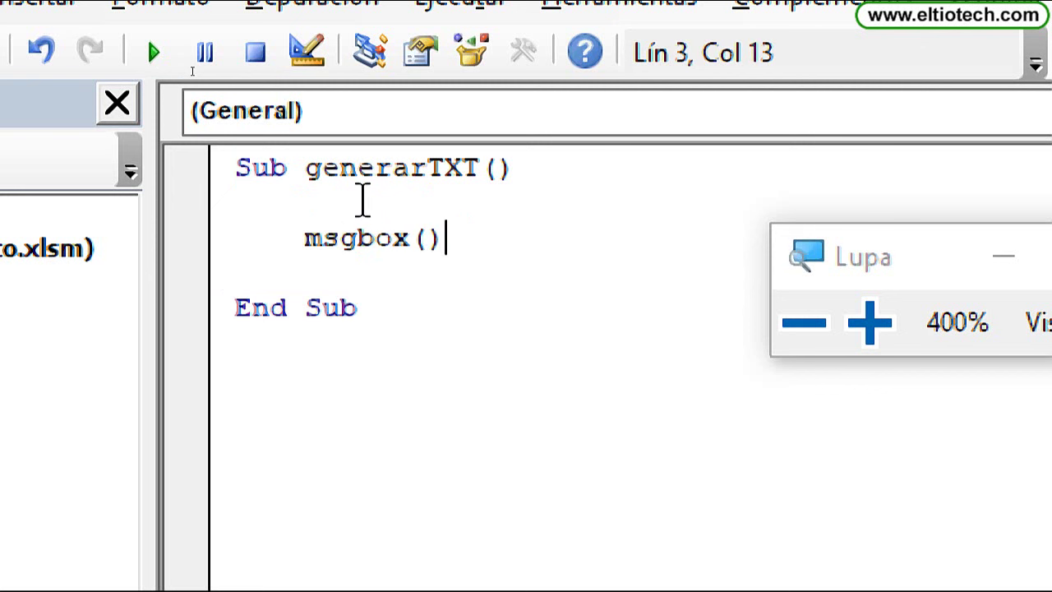
left_click(432, 247)
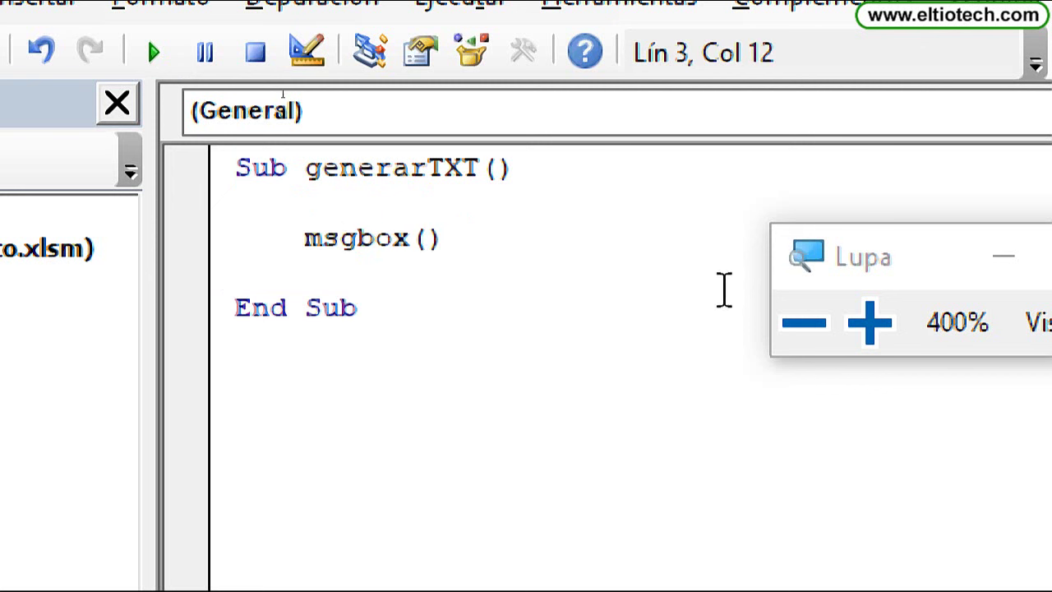
type("\"")
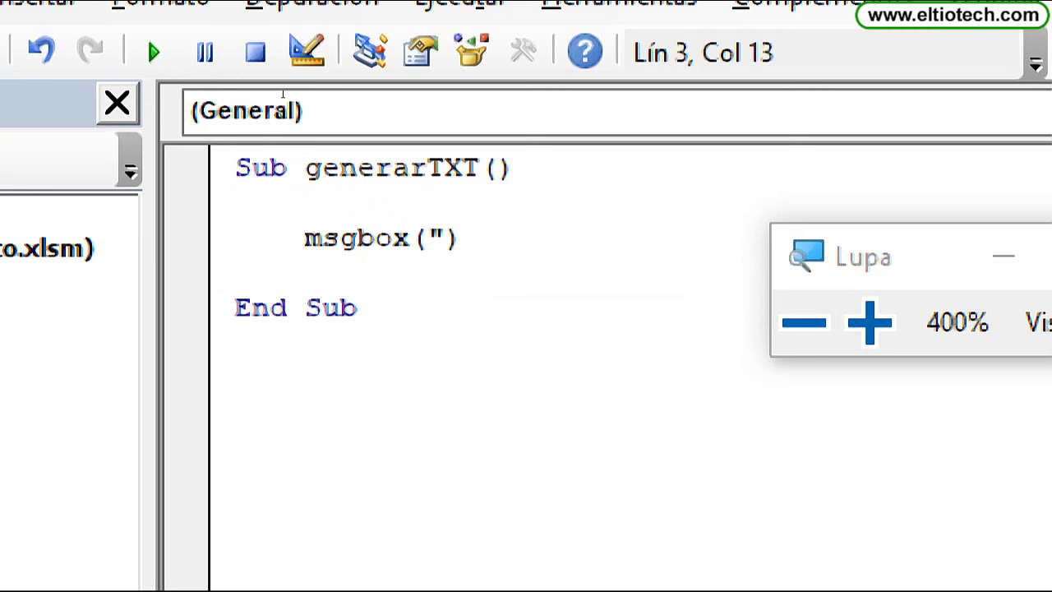
type("Hola")
key("BackSpace")
type("\"")
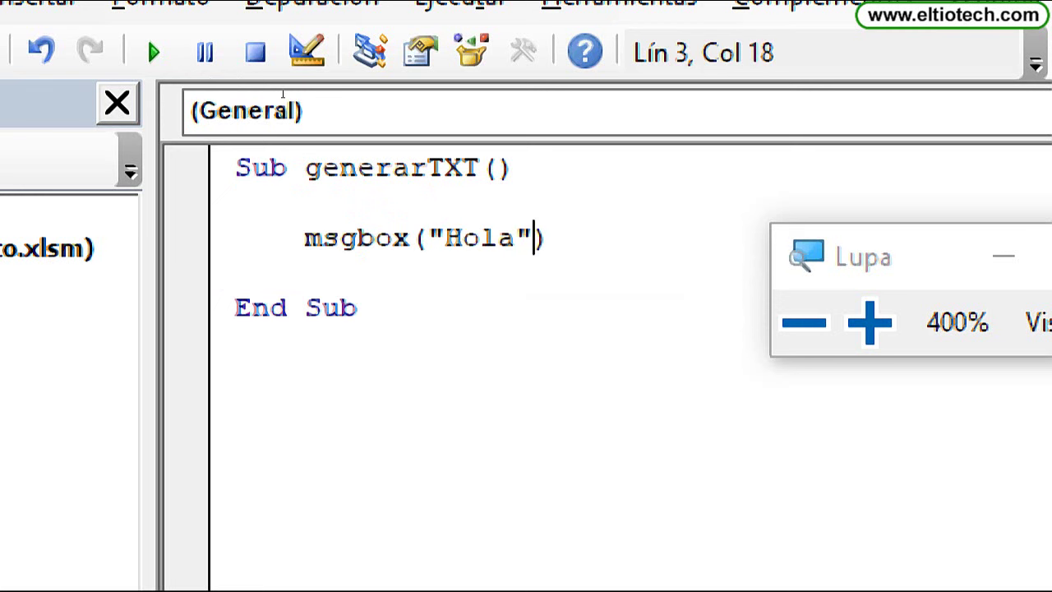
key("super+Escape")
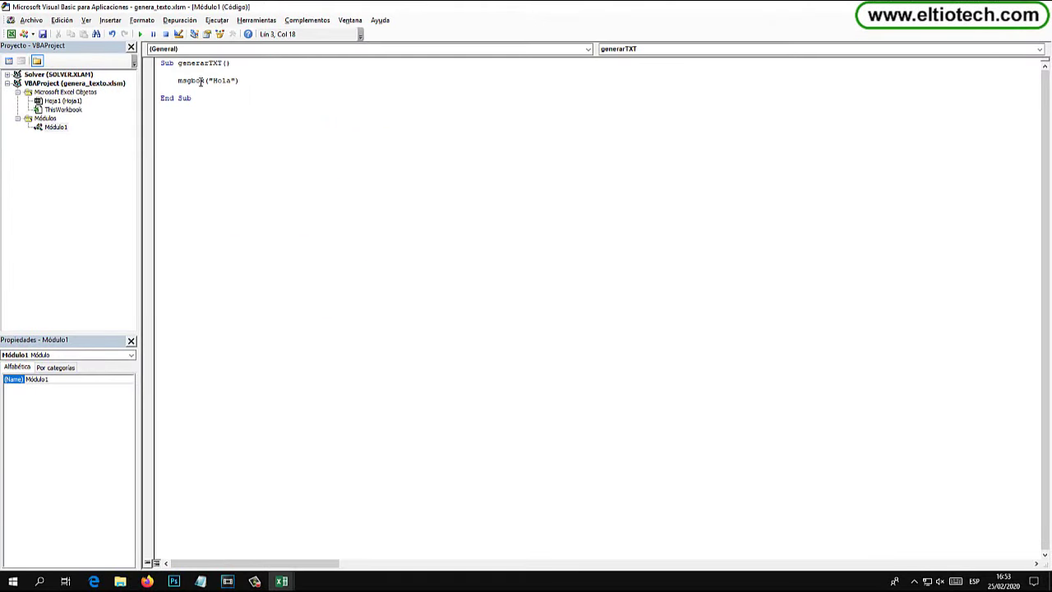
key("super+plus")
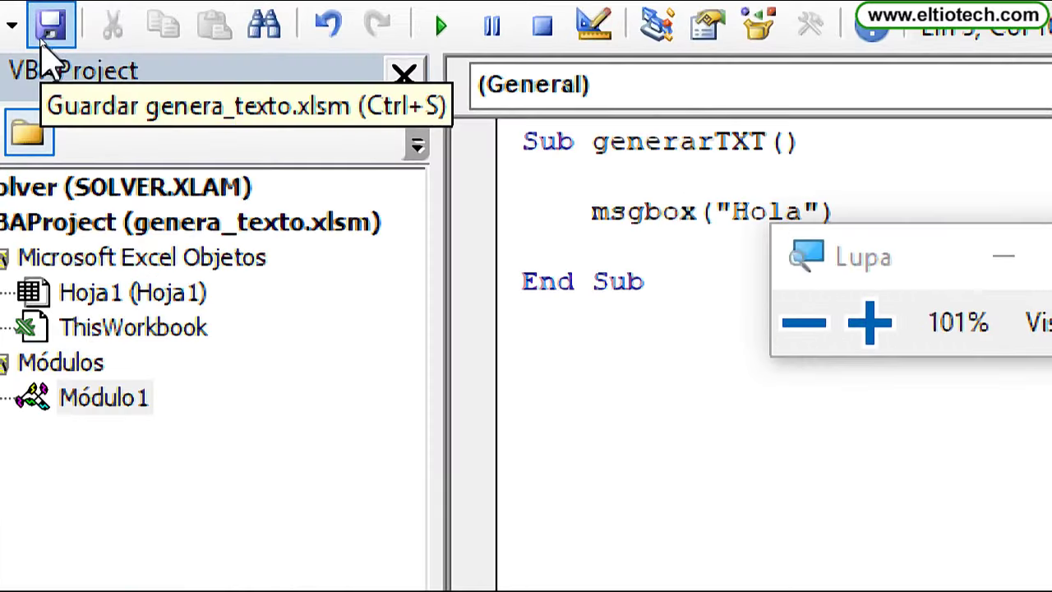
Save the workbook with the macro and return to the worksheet with Alt+F11
left_click(39, 40)
key("super+Escape")
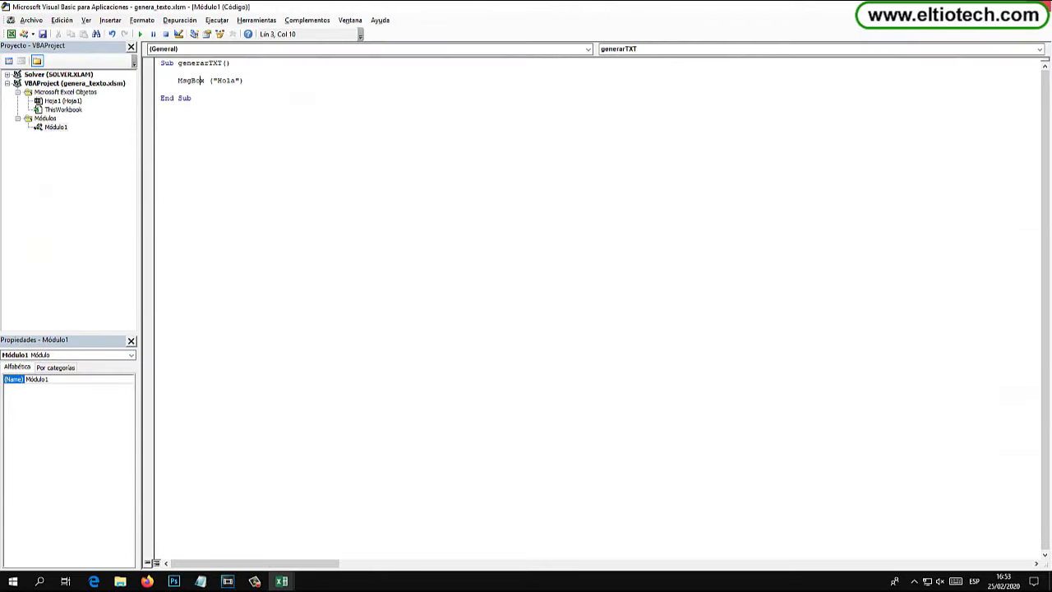
key("alt+F11")
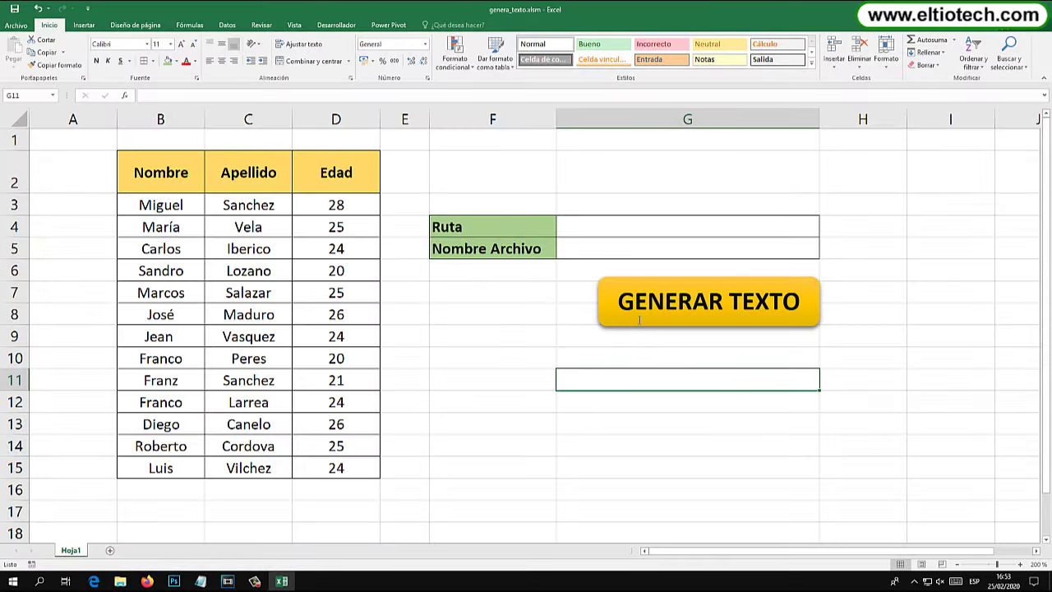
key("super+plus")
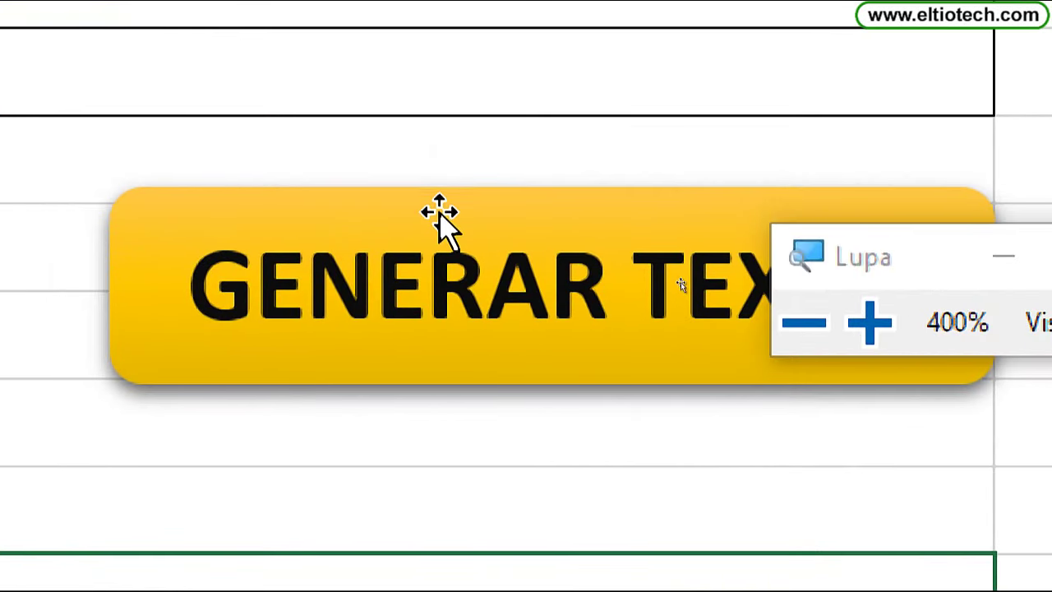
key("super+Escape")
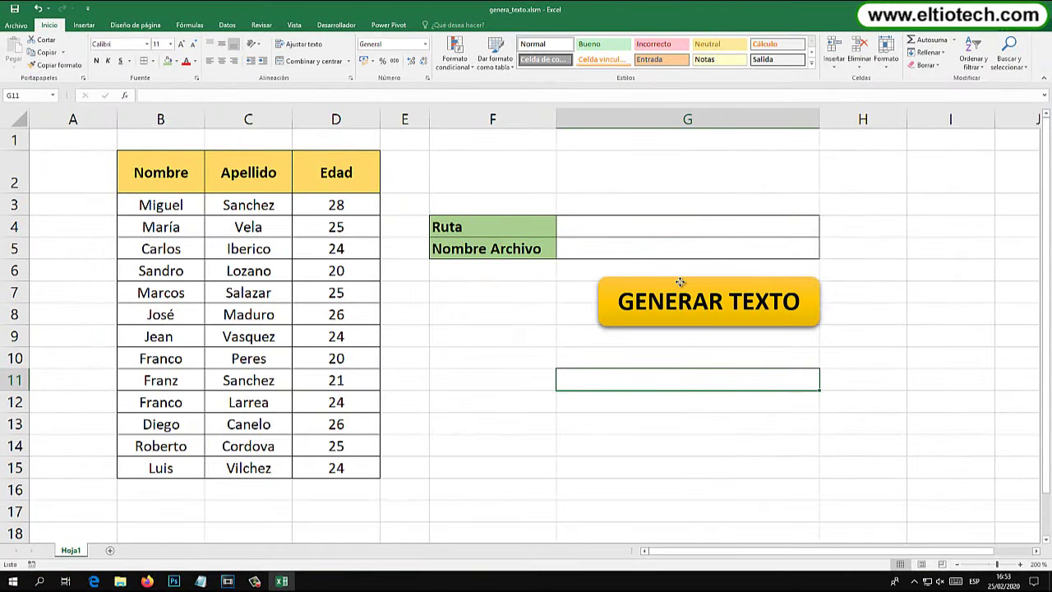
Assign the generarTXT macro to the GENERAR TEXTO shape
right_click(681, 283)
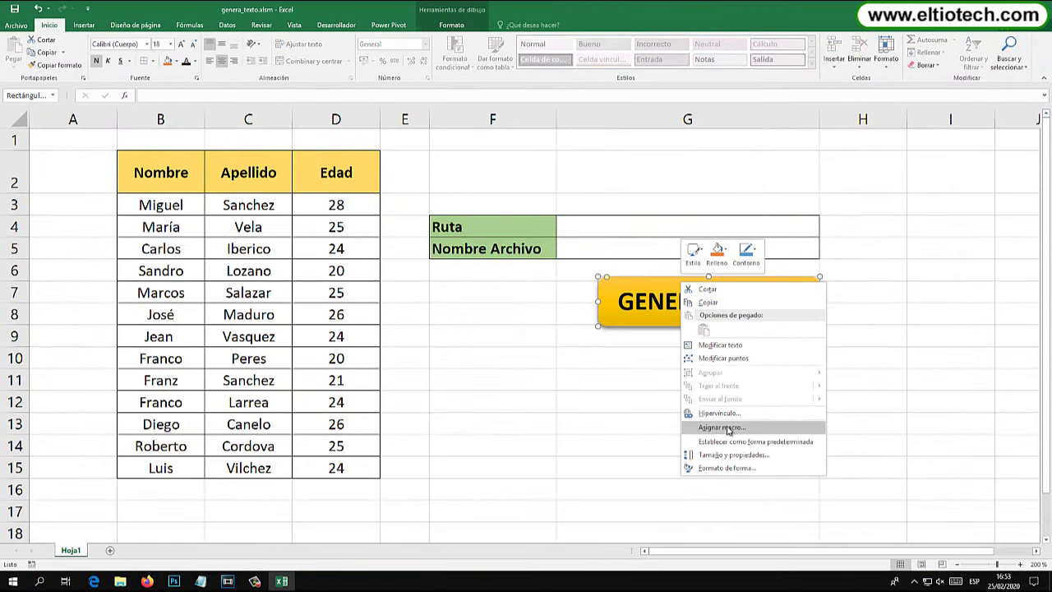
left_click(728, 430)
left_click(655, 370)
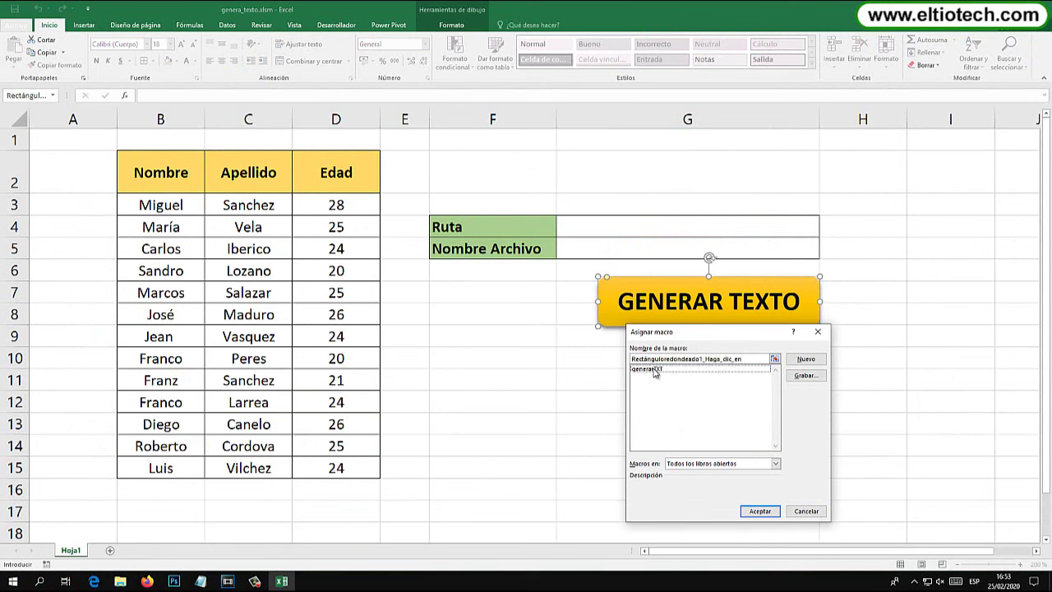
key("super+plus")
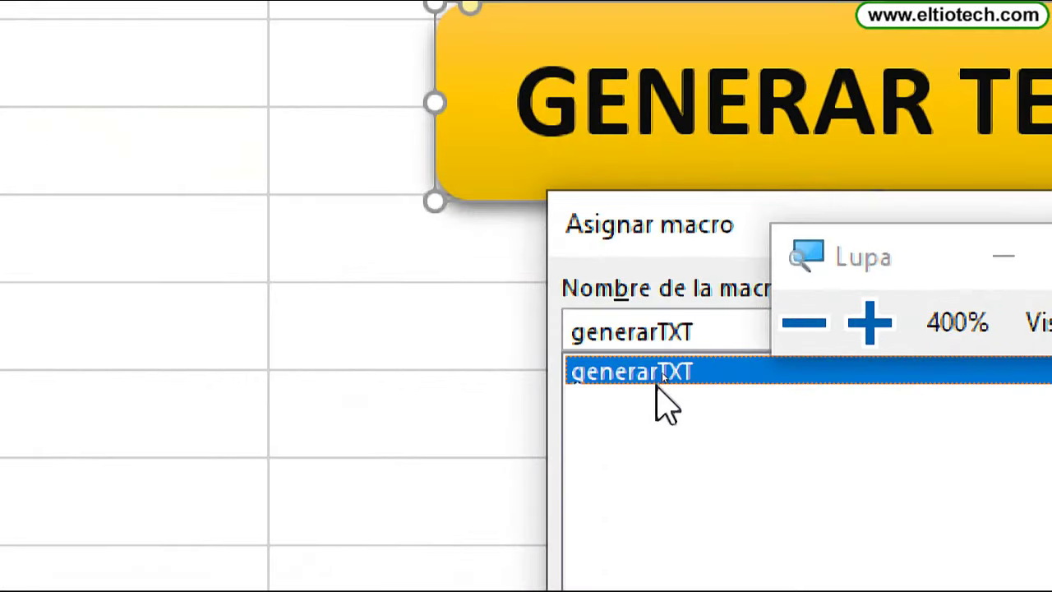
key("super+Escape")
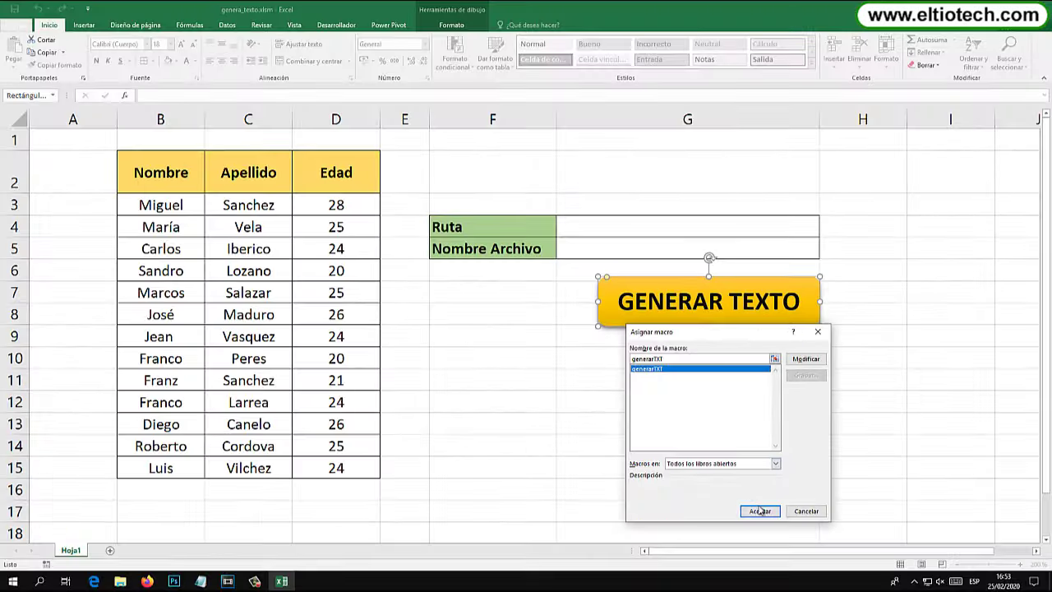
left_click(756, 508)
Run the GENERAR TEXTO button and dismiss the resulting Hola message
left_click(544, 402)
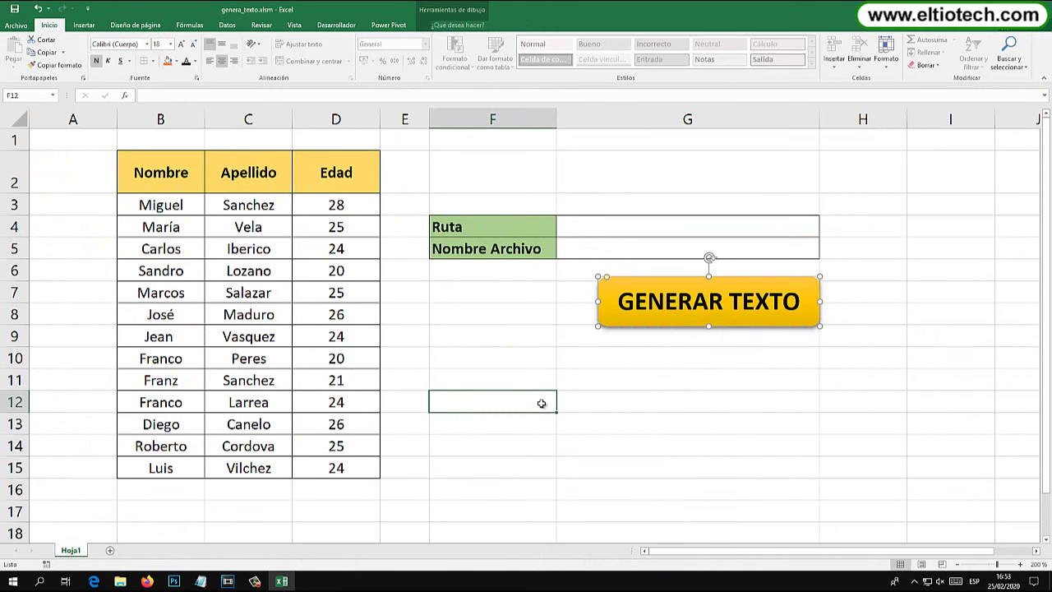
mouse_move(558, 274)
left_mouse_down()
mouse_move(605, 352)
mouse_move(569, 290)
left_mouse_up()
key("super+plus")
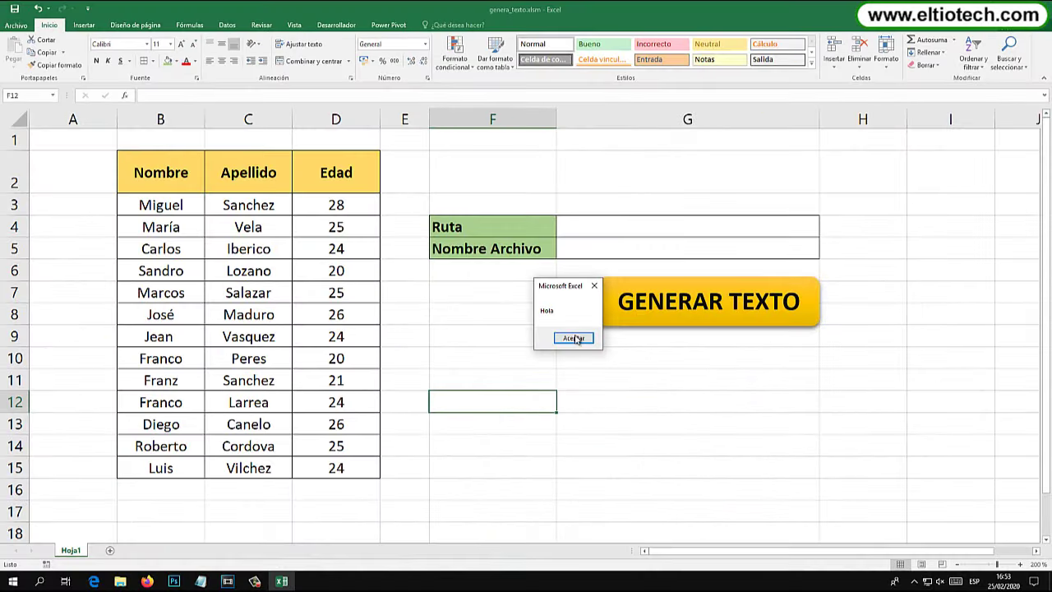
left_click(567, 341)
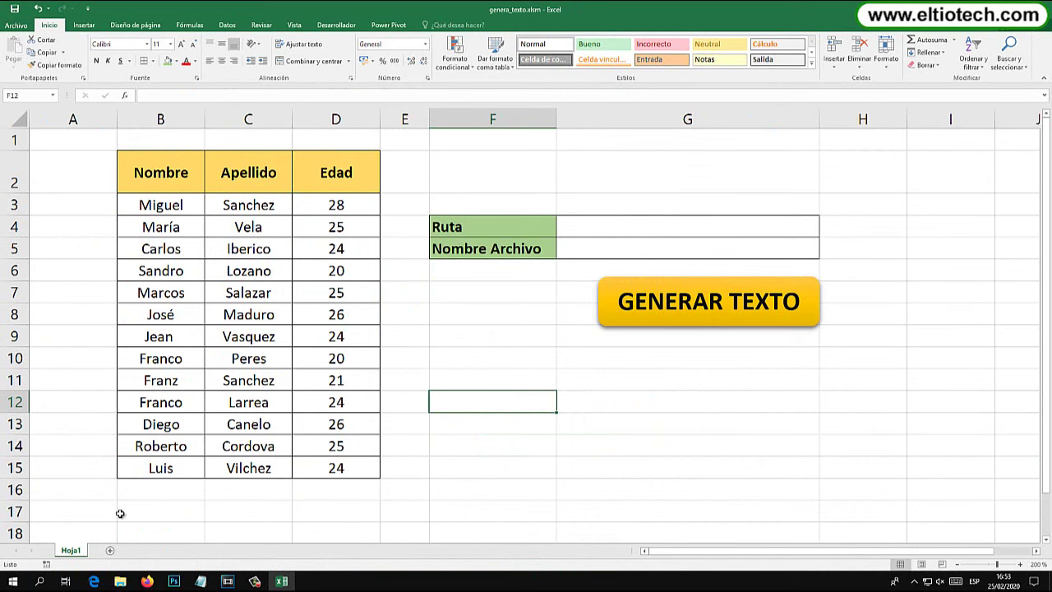
Reopen Módulo1's generarTXT code via Hoja1's Ver código and select the MsgBox ("Hola") line
right_click(80, 552)
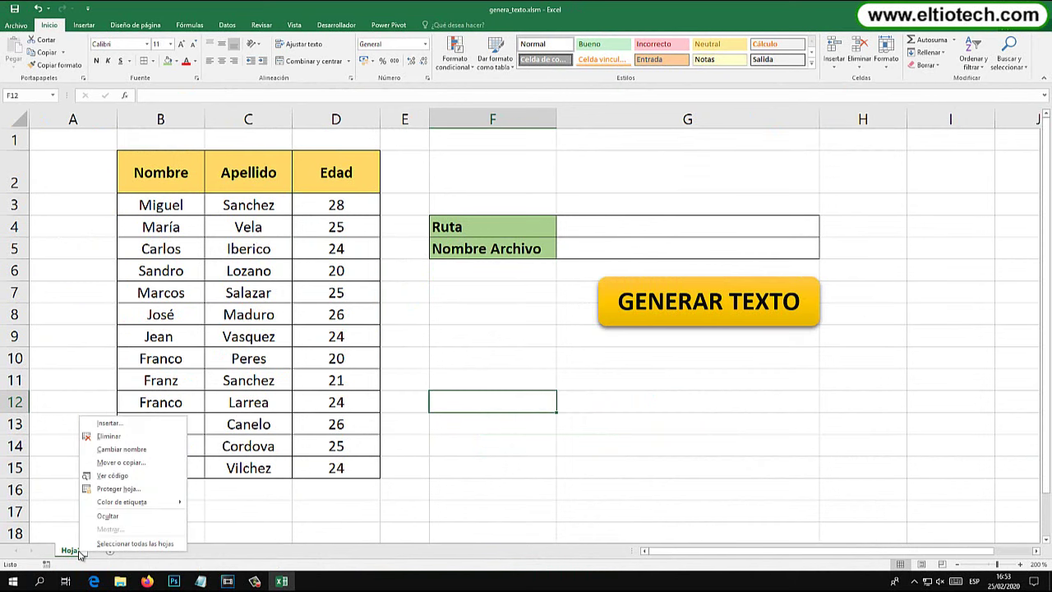
key("super+plus")
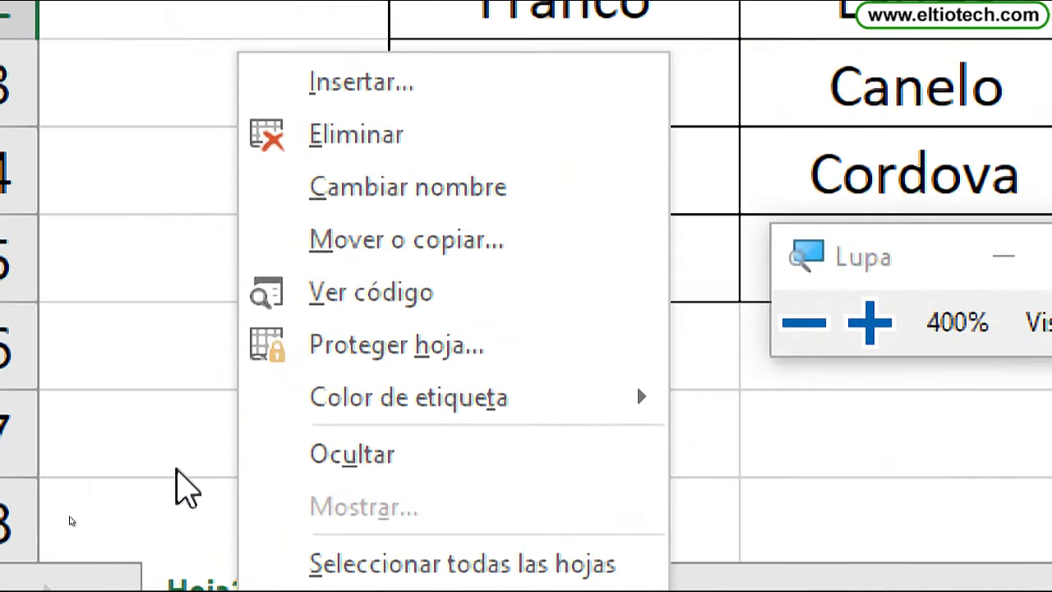
left_click(404, 291)
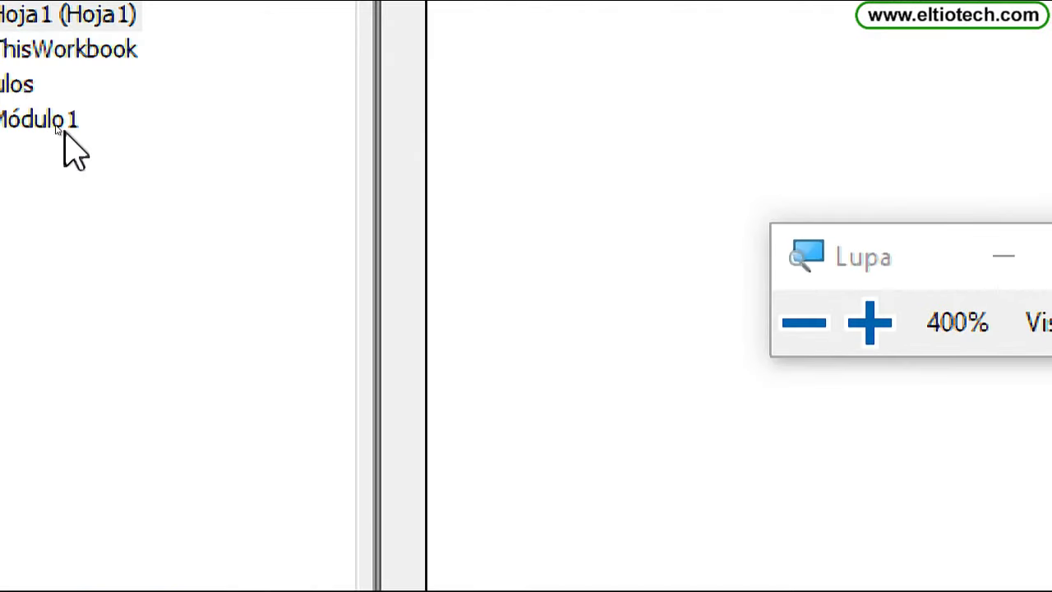
double_click(56, 128)
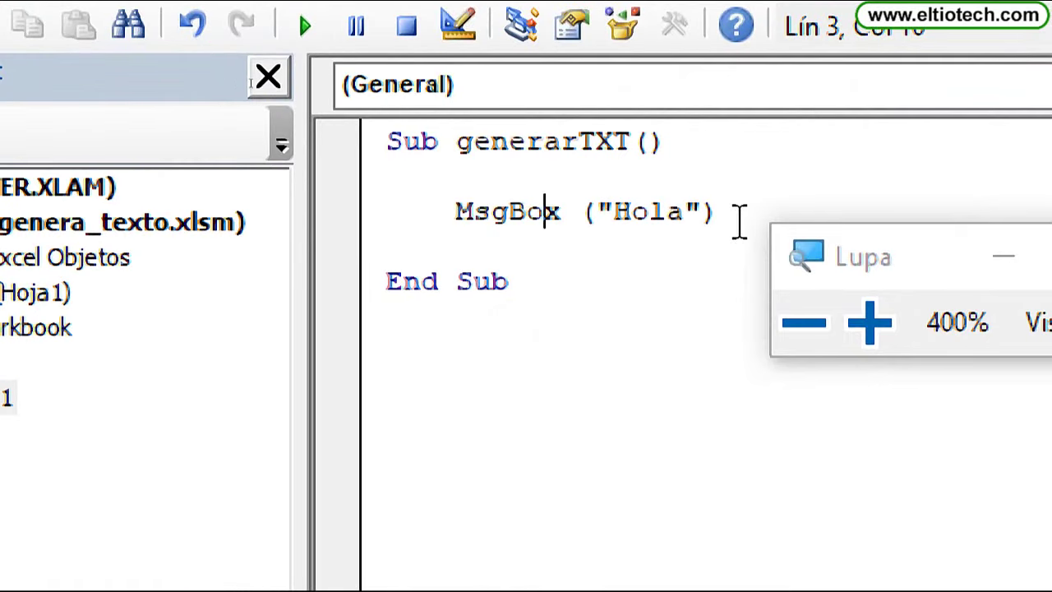
left_click_drag(740, 218, 562, 220)
key("End")
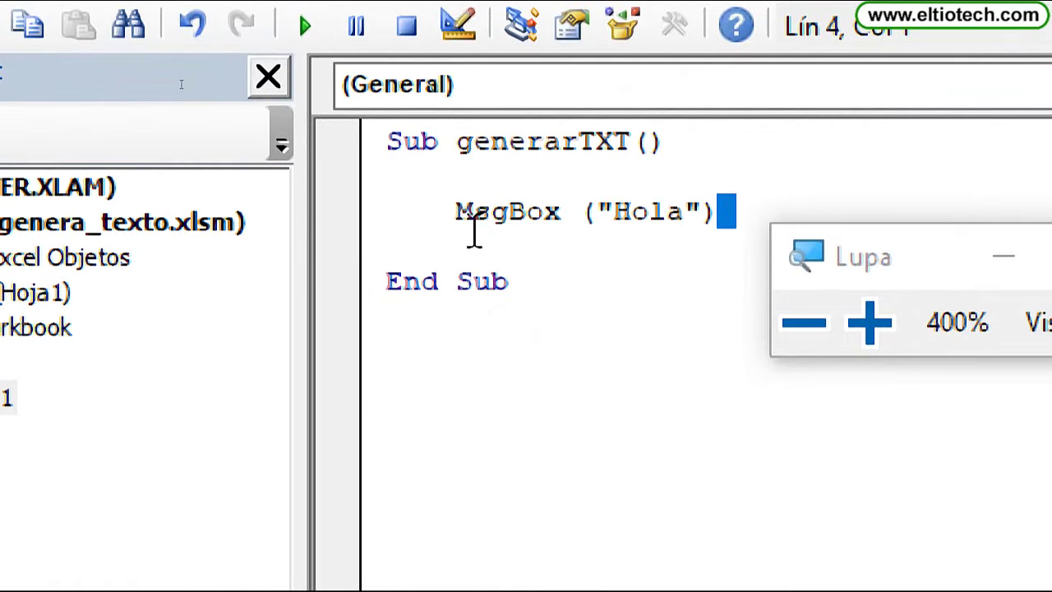
left_click_drag(475, 215, 453, 215)
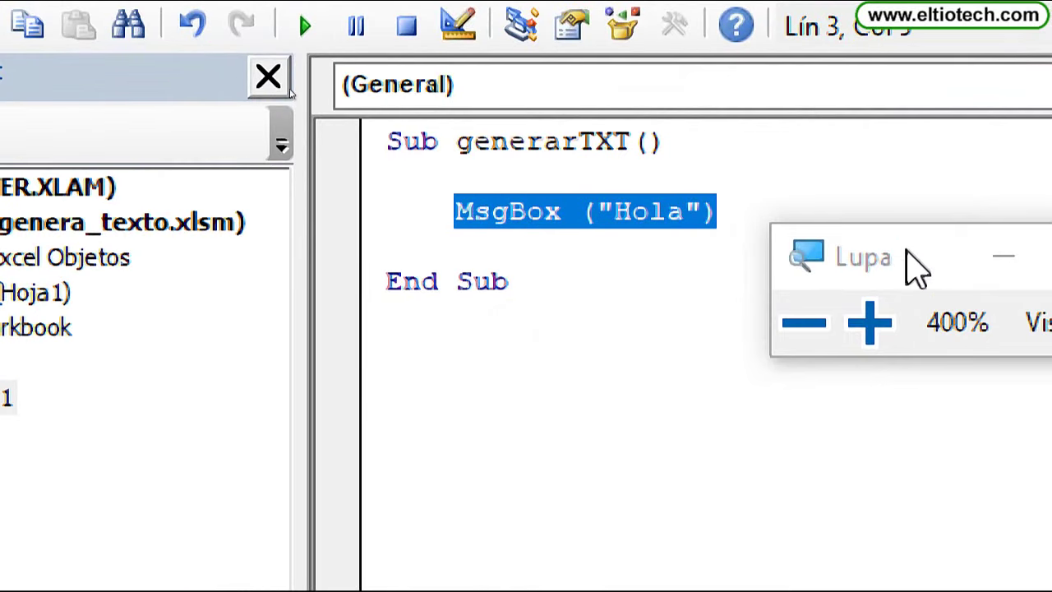
left_click_drag(912, 263, 859, 485)
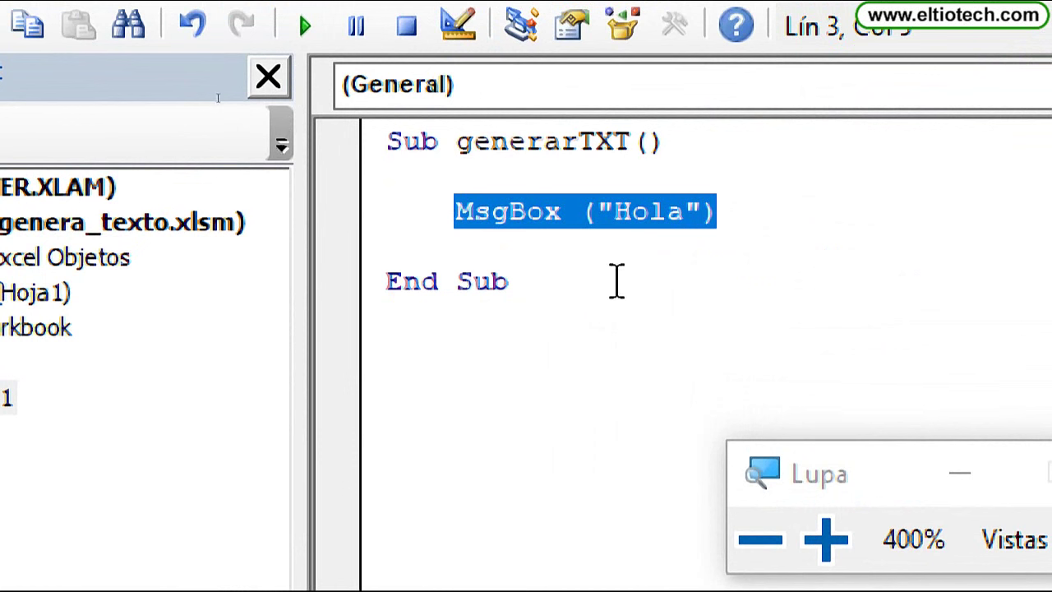
left_click(723, 208)
Replace the Hola MsgBox line in generarTXT with 'nombre_archivo ='
key("shift+Left")
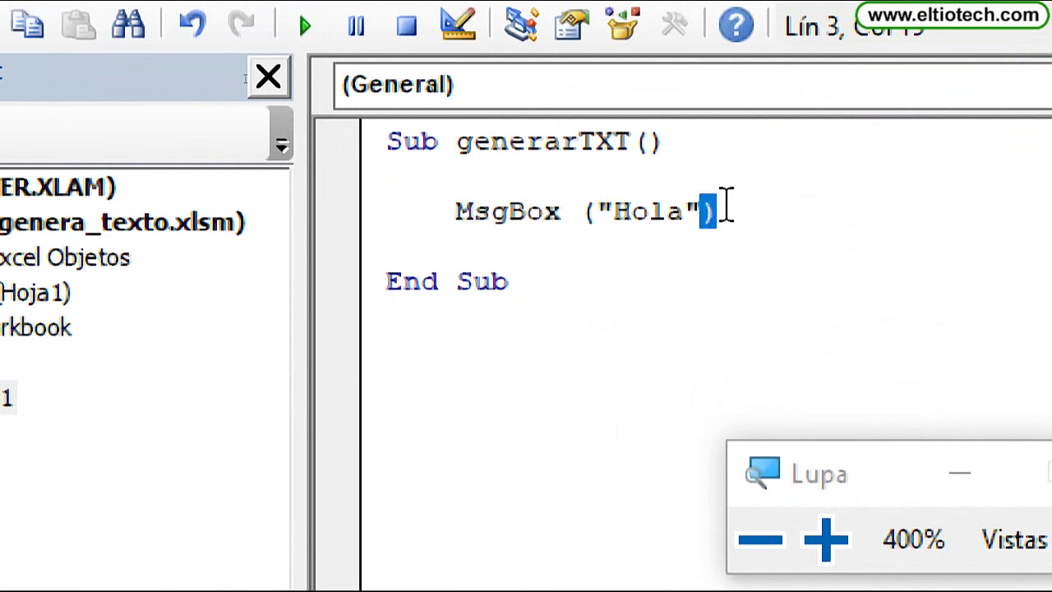
key("shift+Left")
key("shift+Left")
key("shift+Left")
key("shift+Left")
key("shift+Left")
key("shift+Left")
key("shift+Left")
key("shift+Left")
key("shift+Left")
key("shift+Left")
key("shift+Left")
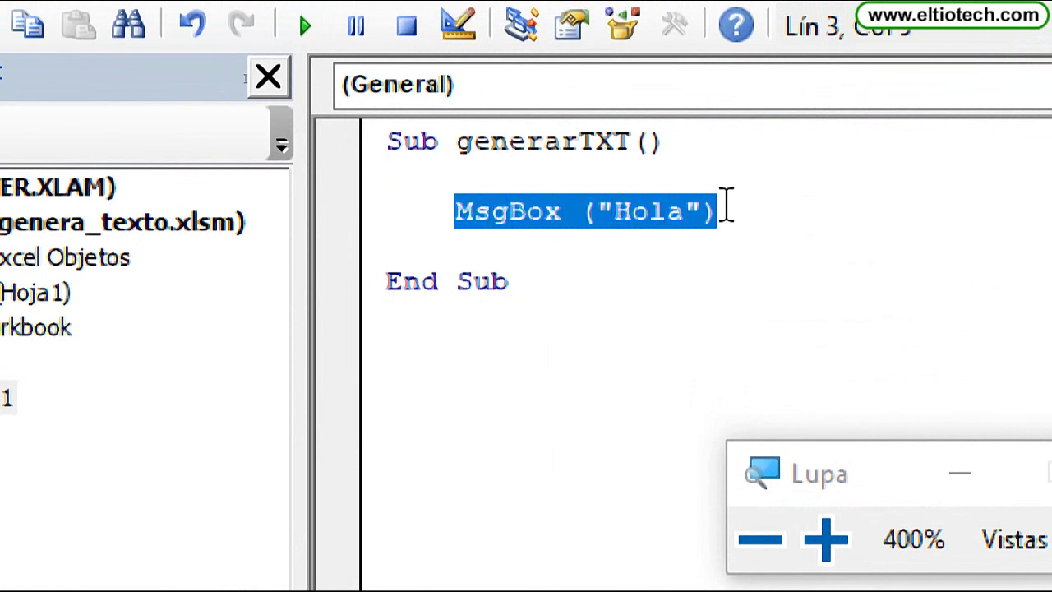
type("nombrearchiv")
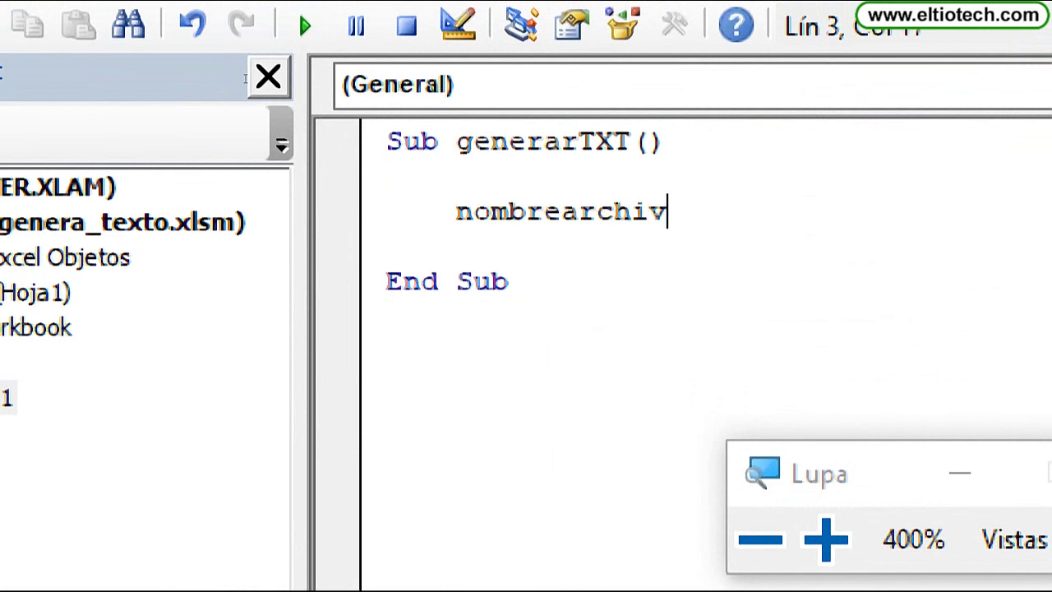
type("o")
key("shift+Left")
key("shift+Left")
key("shift+Left")
key("shift+Left")
key("shift+Left")
key("shift+Left")
key("shift+Left")
key("shift+Left")
key("shift+Left")
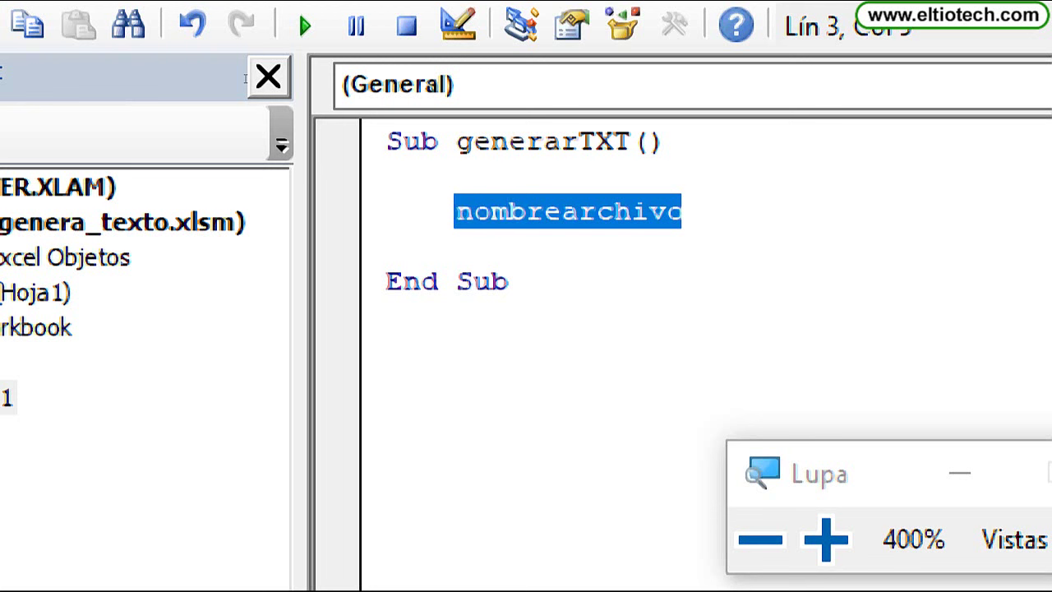
key("End")
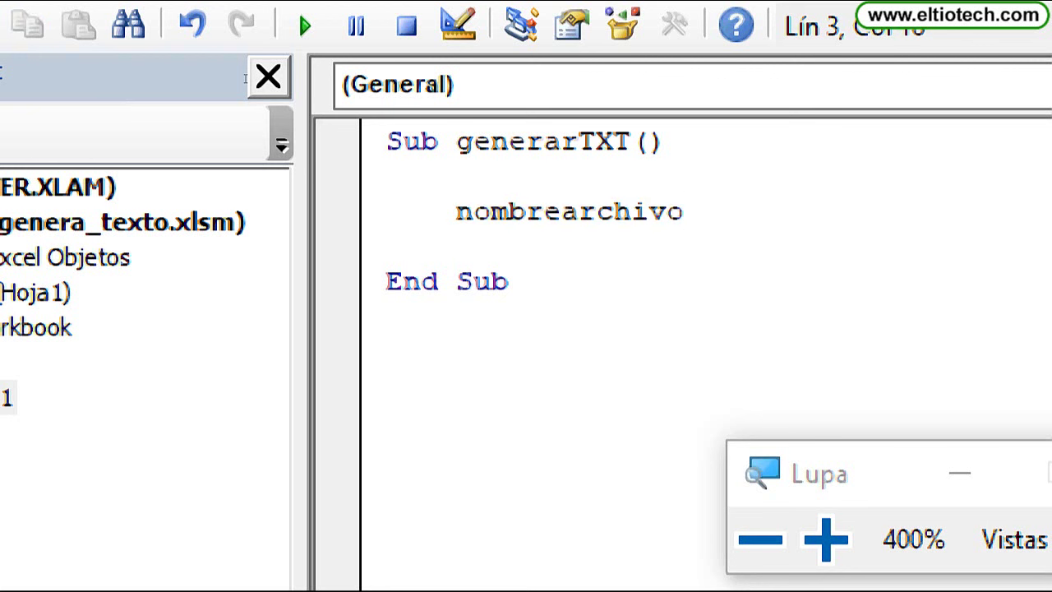
key("shift+Left")
key("shift+Left")
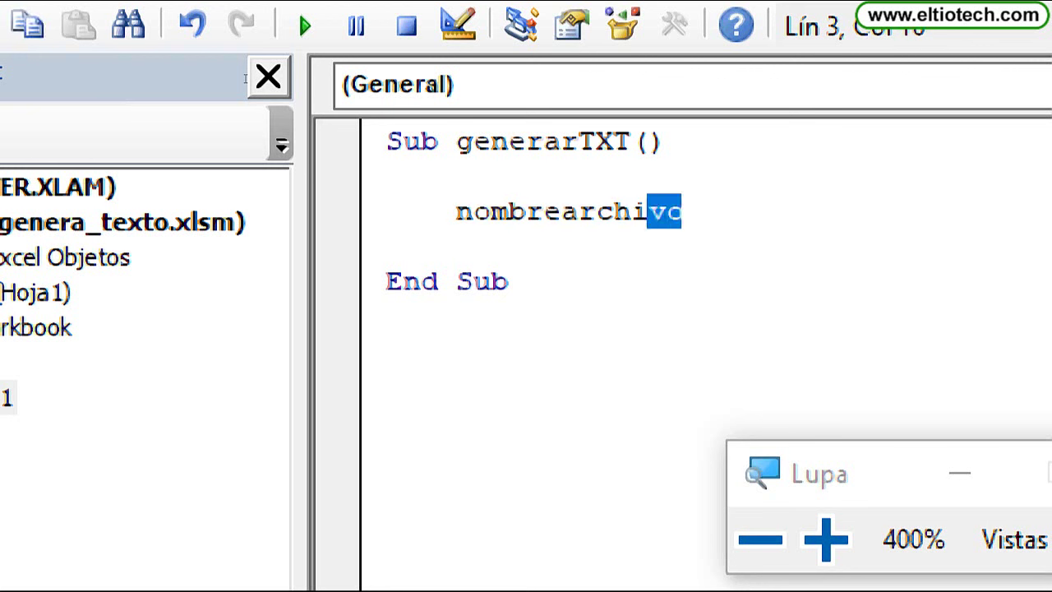
key("shift+Left")
key("shift+Left")
key("shift+Left")
key("shift+Left")
key("shift+Left")
key("Left")
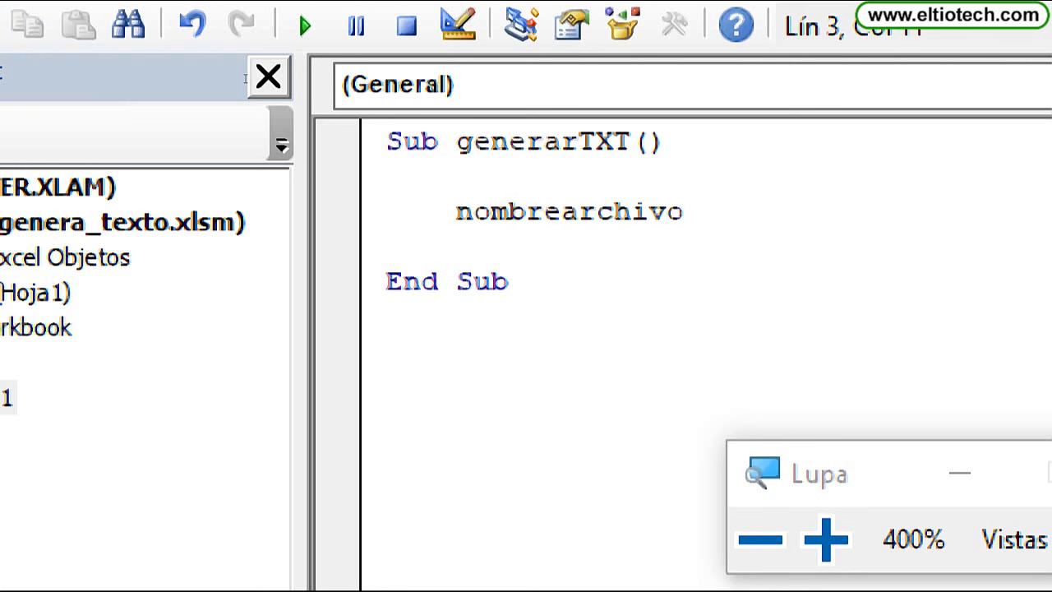
type("_")
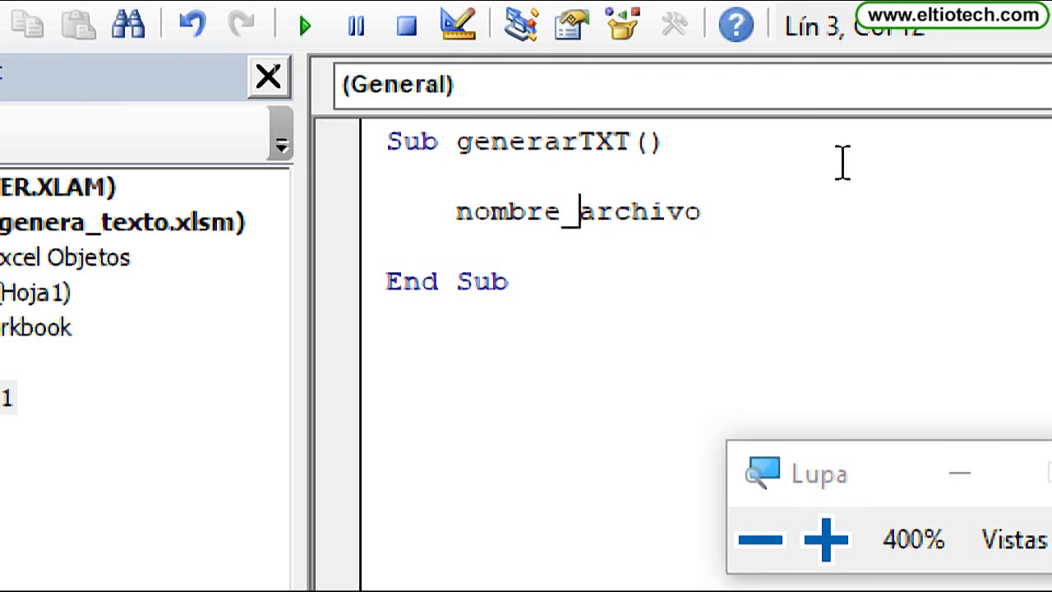
left_click(750, 207)
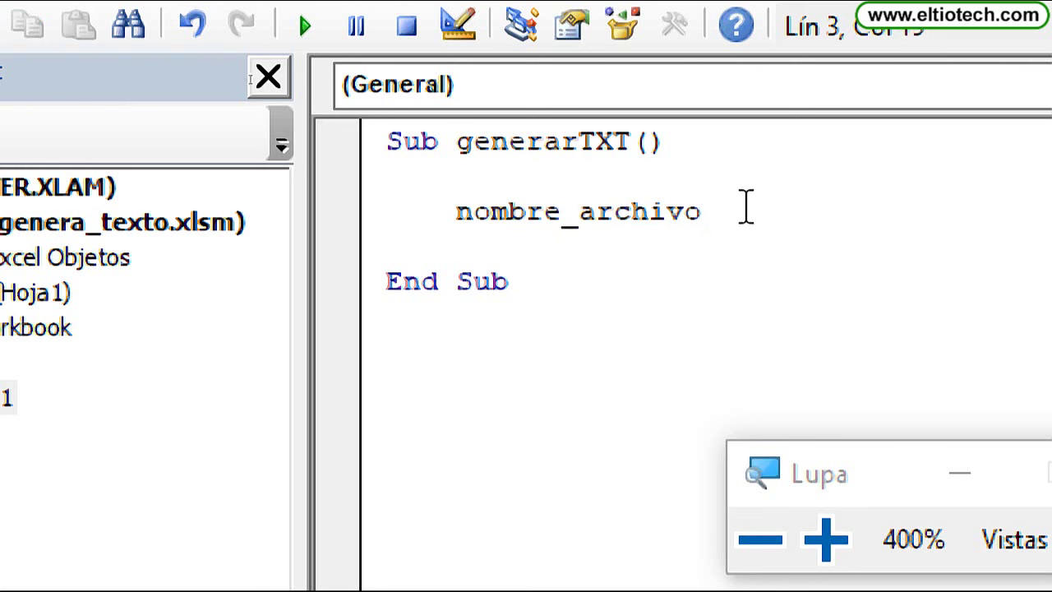
type("=")
key("super+Escape")
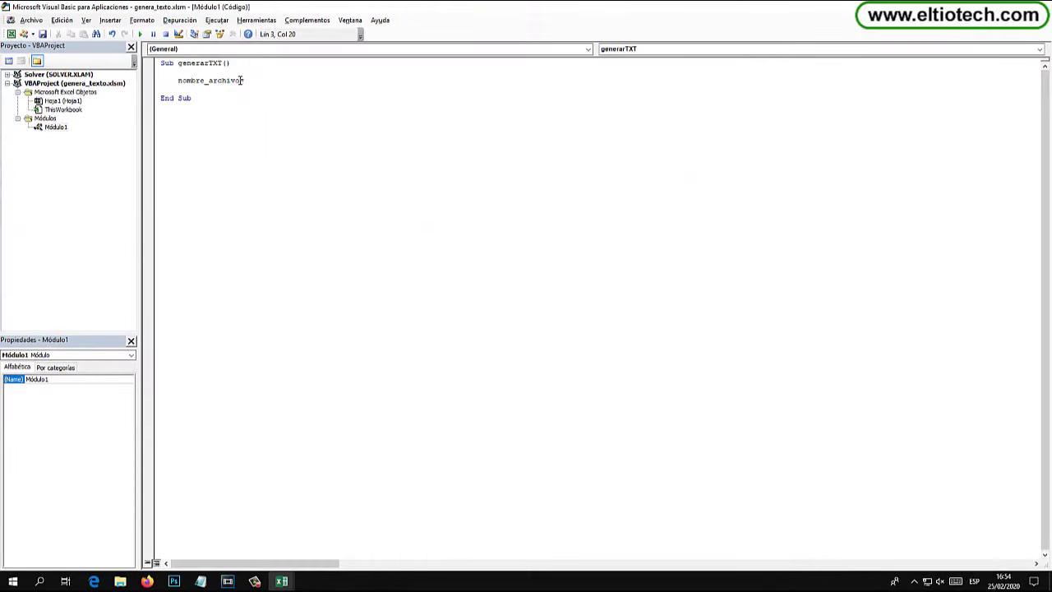
Back in the workbook, inspect the Ruta (G4) and Nombre Archivo (G5) input cells up close
left_click(224, 540)
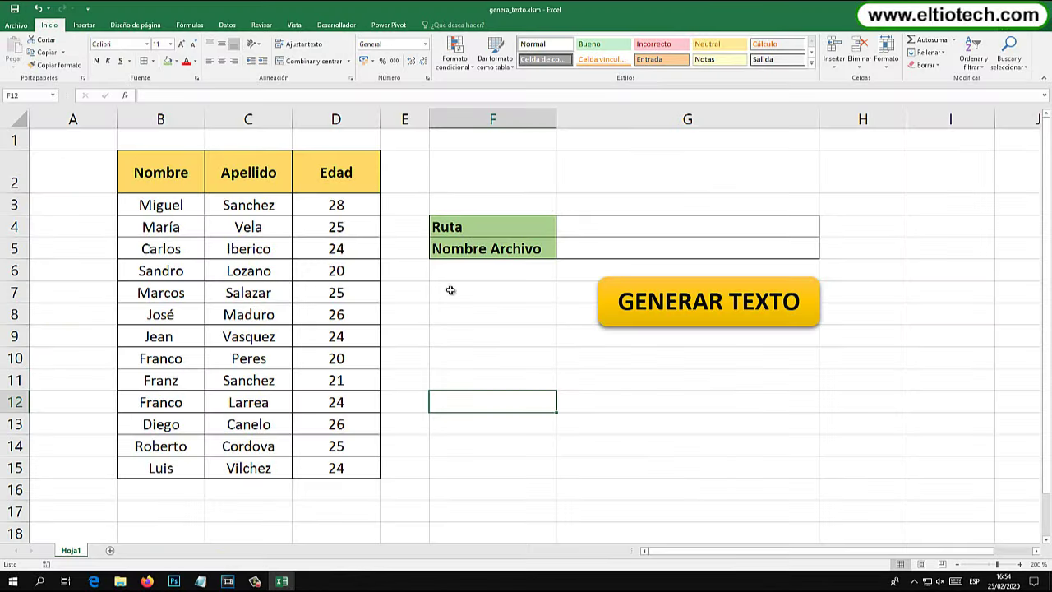
left_click(574, 224)
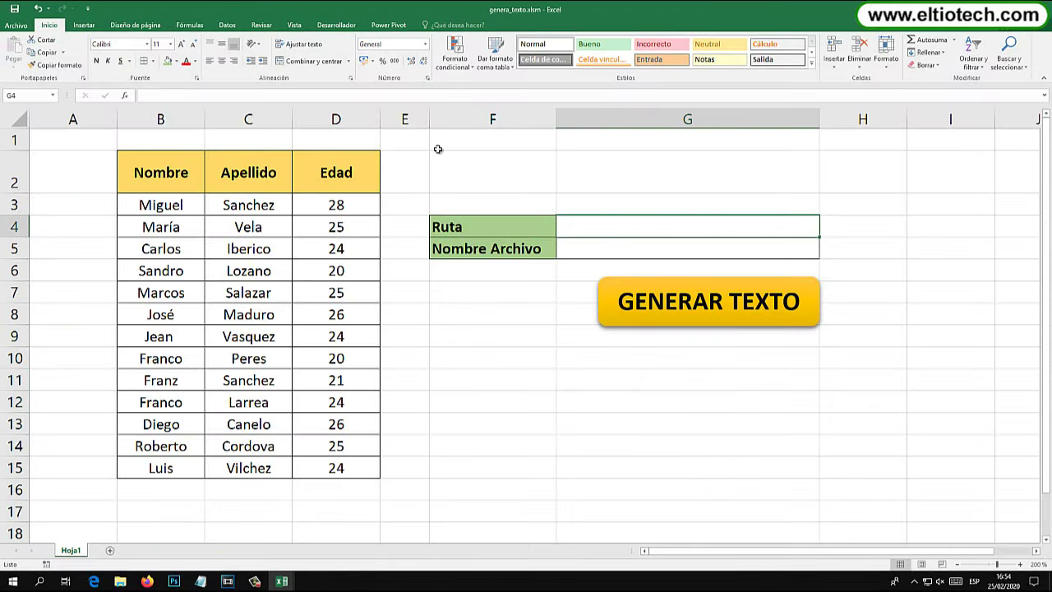
left_click(577, 248)
key("super+plus")
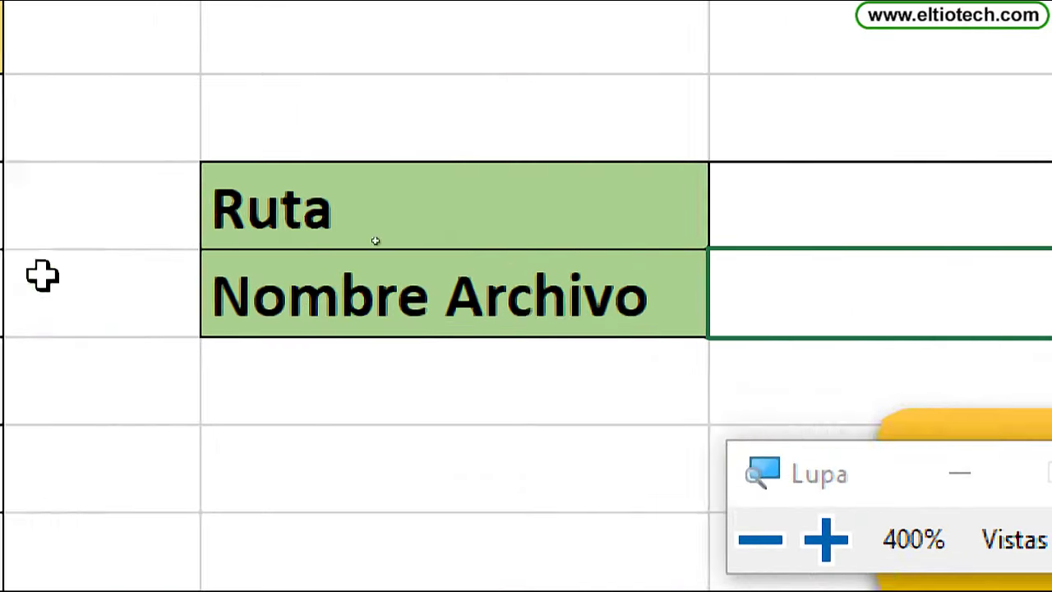
key("super+Escape")
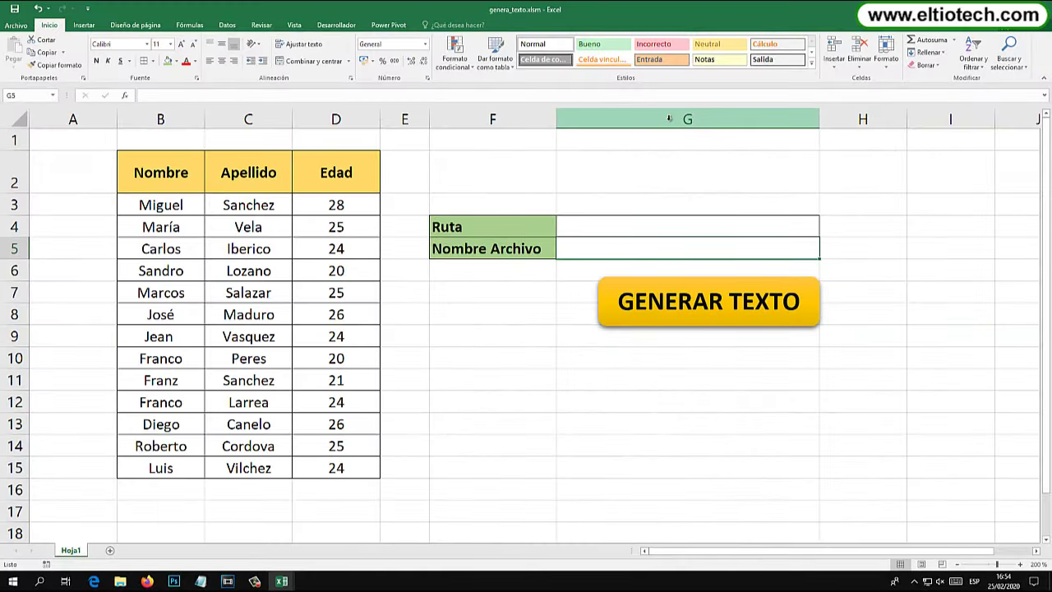
Select column G and cell G5, then bring up the Hoja1 sheet tab's context menu
left_click(669, 120)
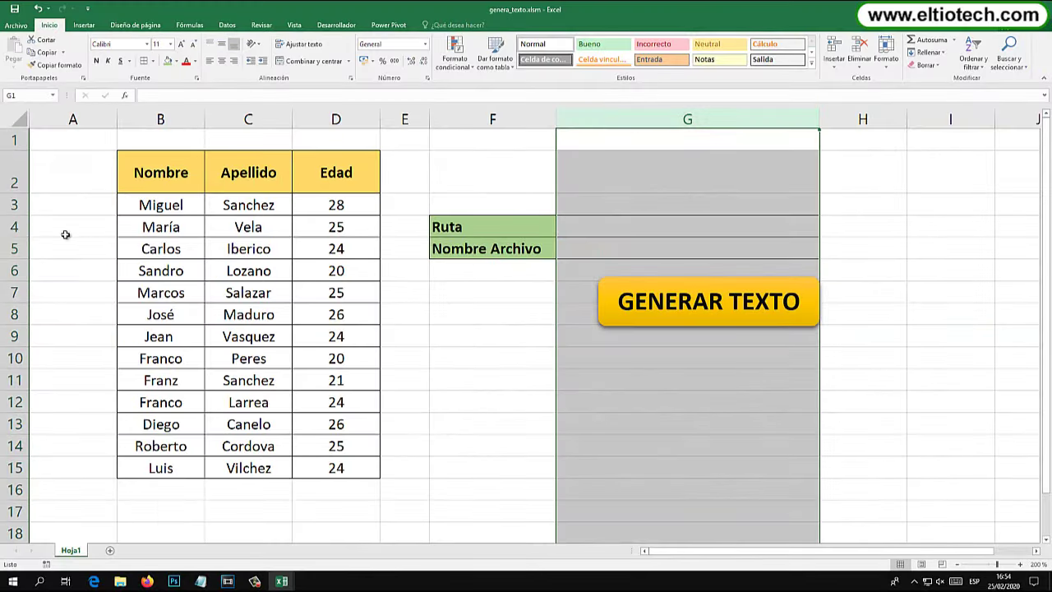
left_click(16, 247)
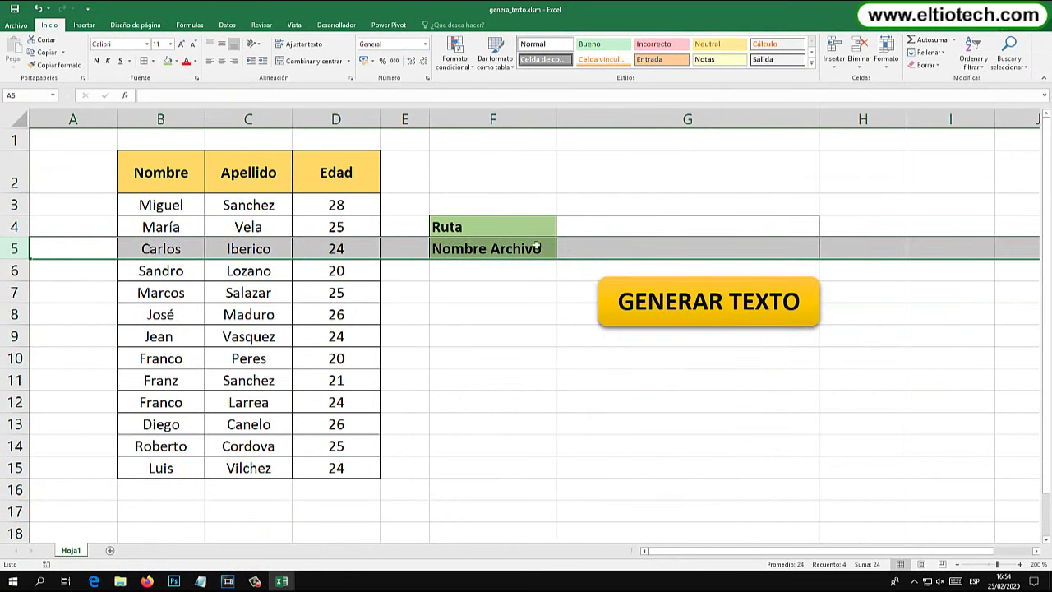
left_click(676, 119)
left_click(9, 254)
left_click(587, 248)
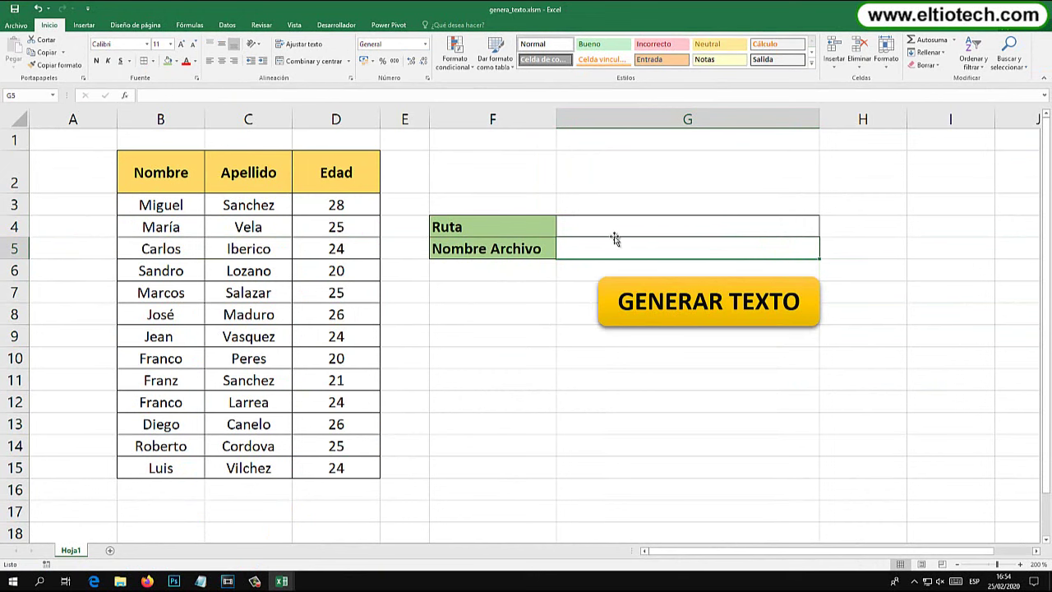
right_click(73, 551)
Open Módulo1 and complete line 3 as nombre_archivo = Range("G5").Value
left_click(108, 475)
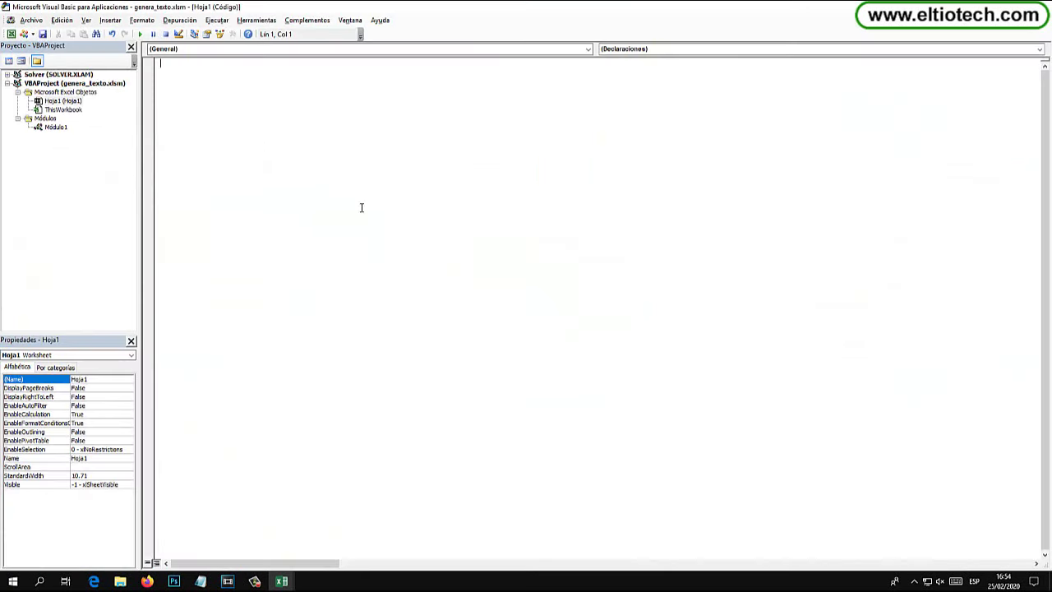
double_click(56, 126)
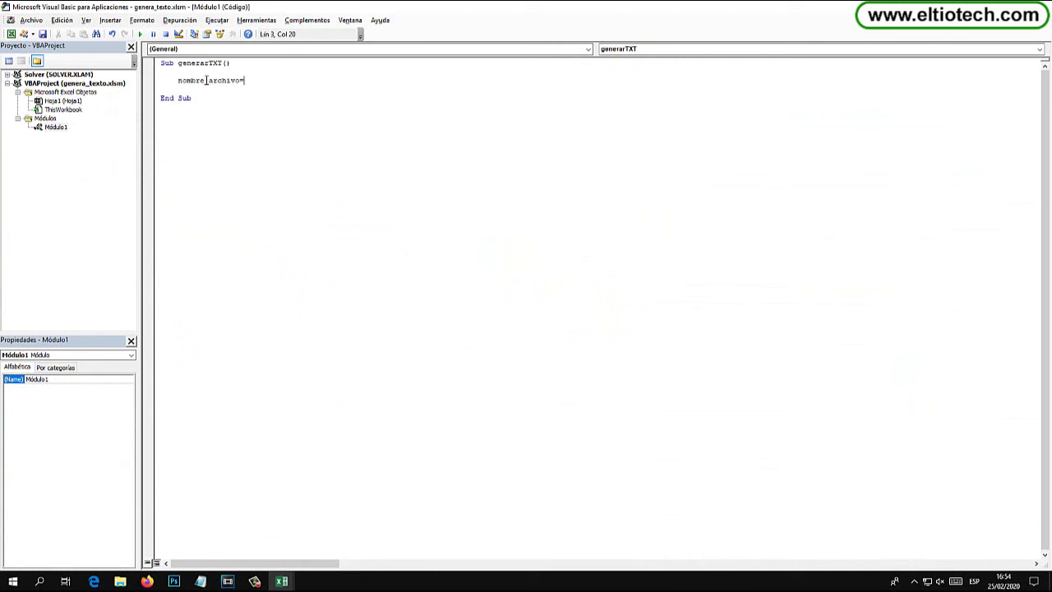
key("super+plus")
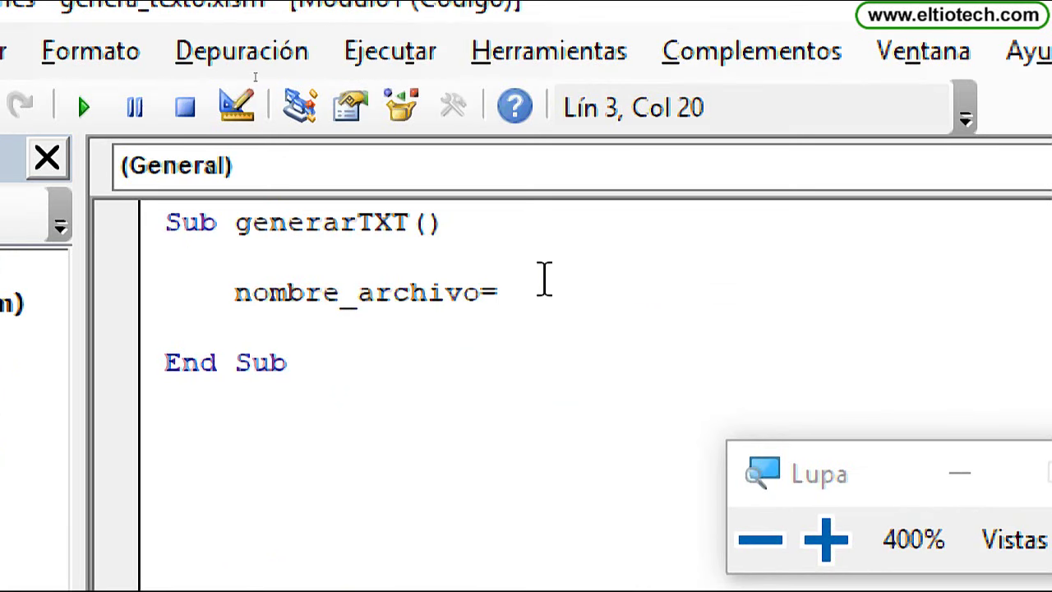
type("Range")
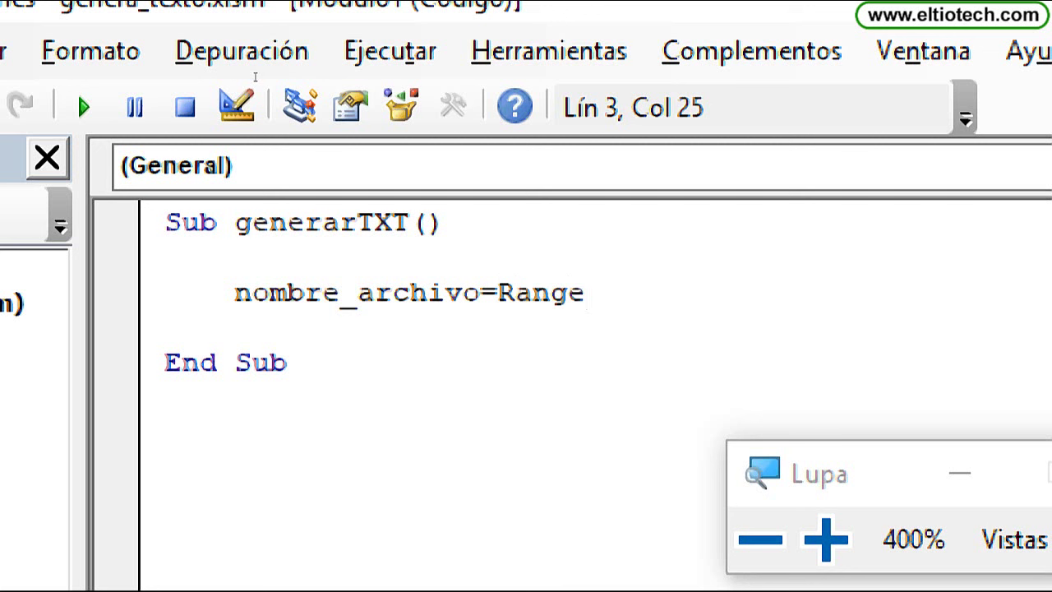
type("(\"G)")
key("Left")
type("\"G")
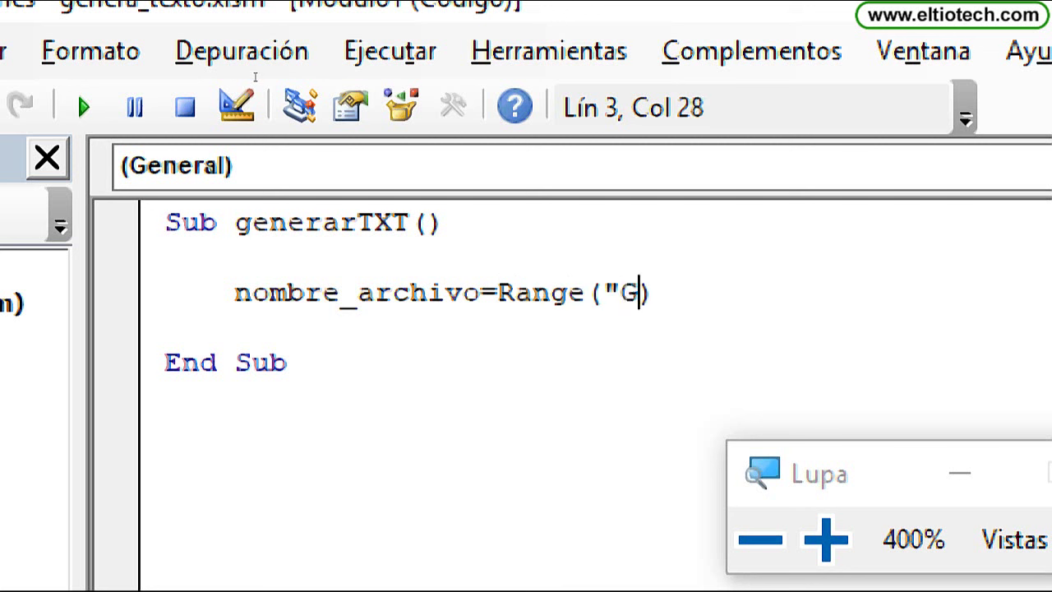
type("5")
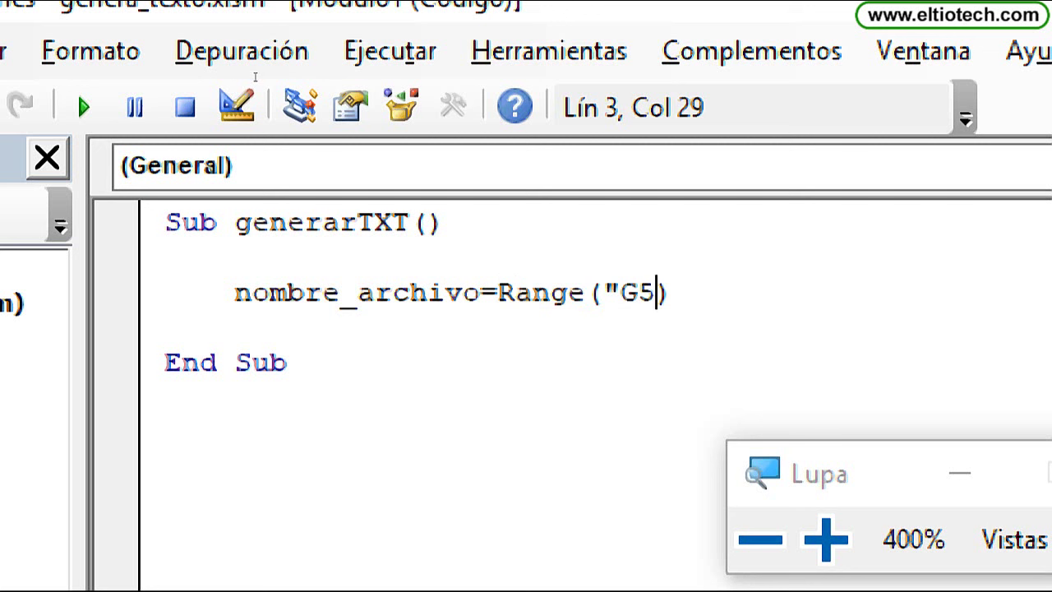
type("\"")
left_click(557, 369)
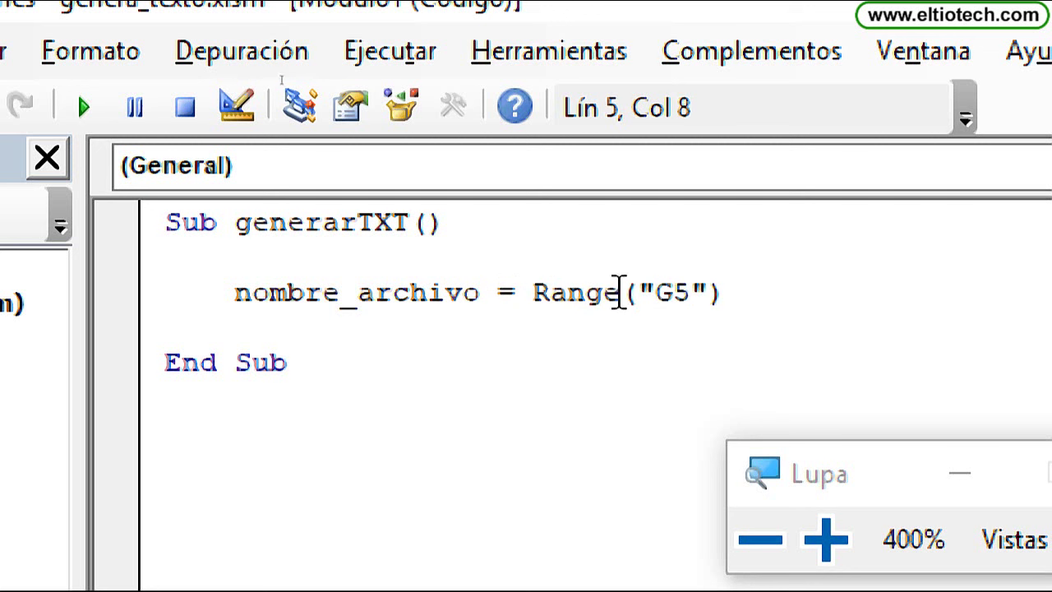
left_click(775, 286)
type(".v")
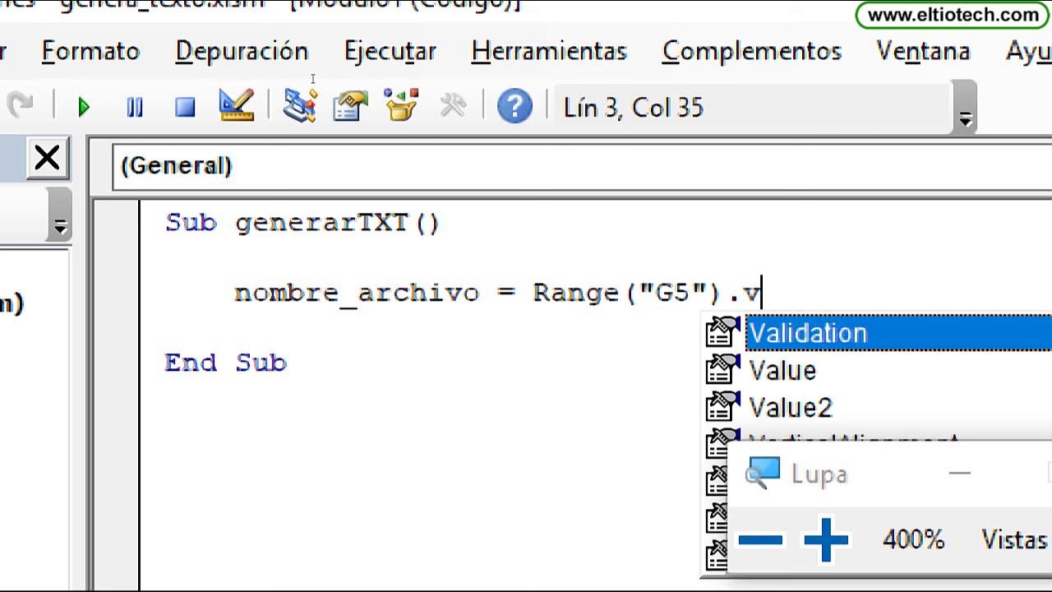
type("alue")
key("Tab")
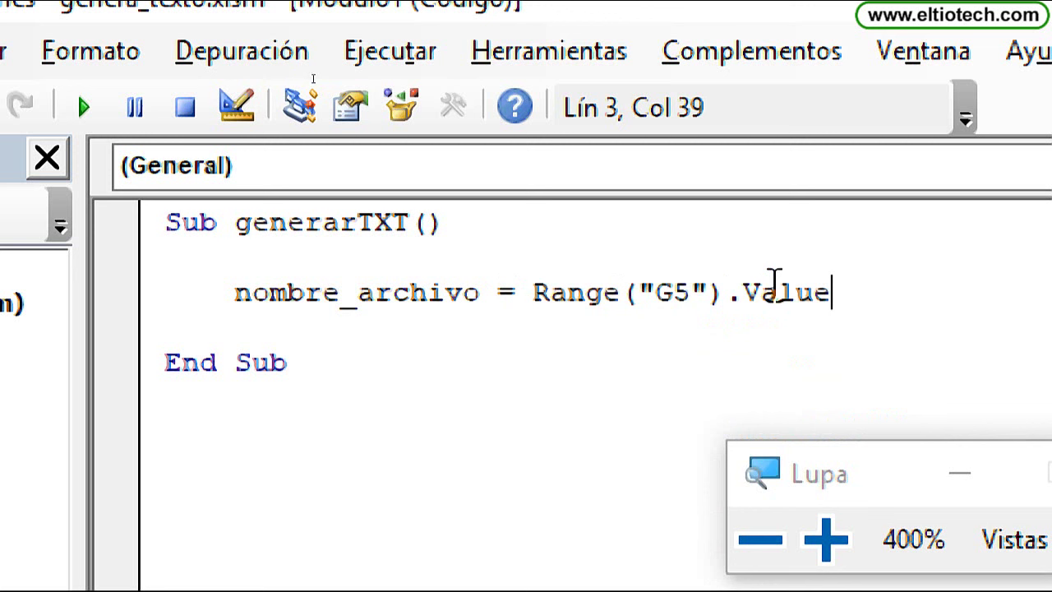
Review the Range("G5").Value assignment by highlighting its parts, ending at the line's end
left_click_drag(234, 292, 792, 292)
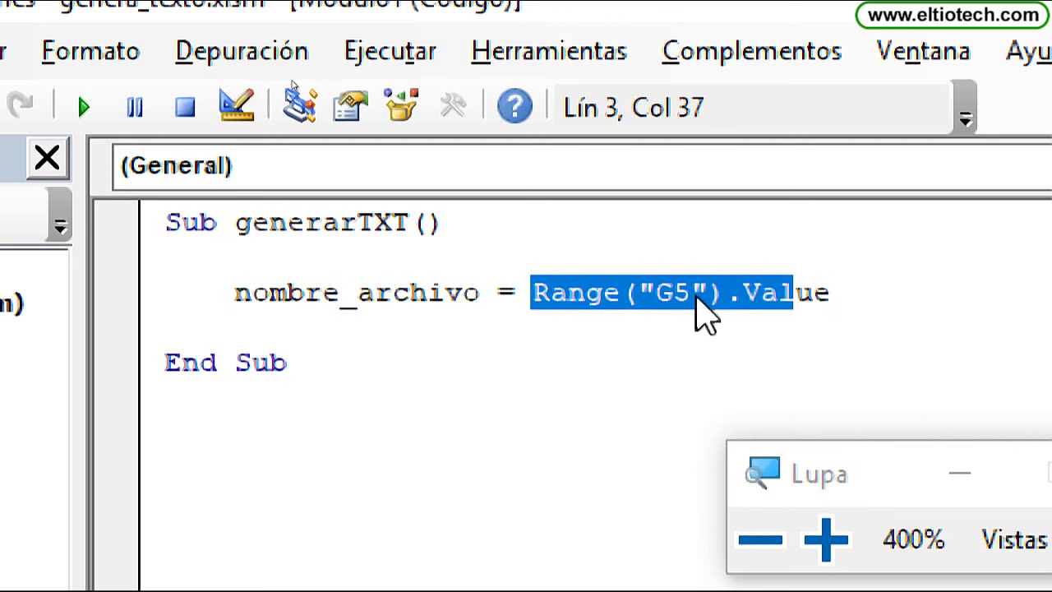
left_click_drag(691, 293, 656, 294)
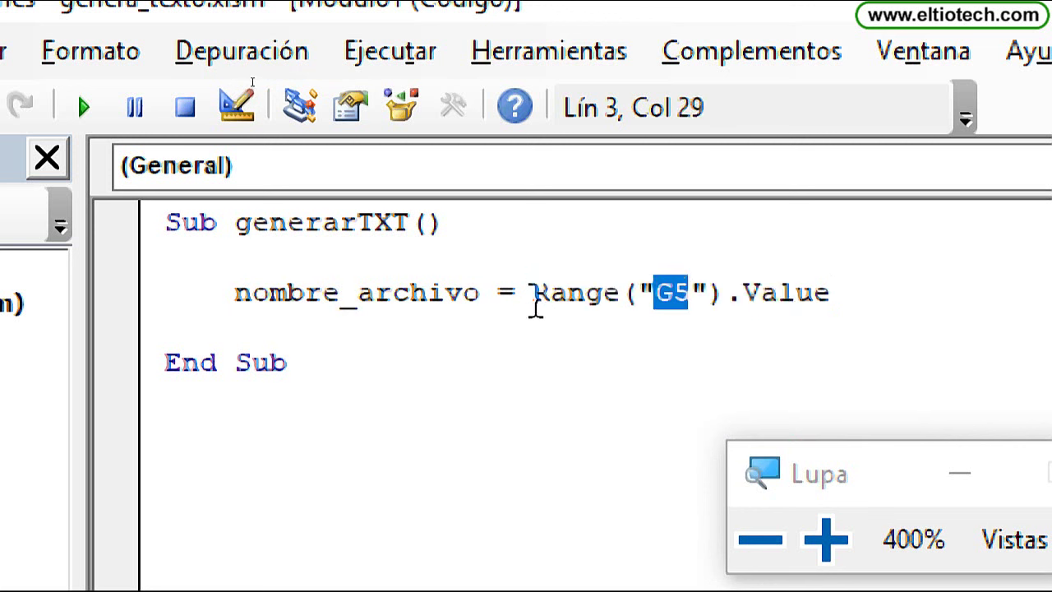
left_click(534, 304)
key("shift+Right")
key("shift+Right")
key("shift+Right")
key("shift+Right")
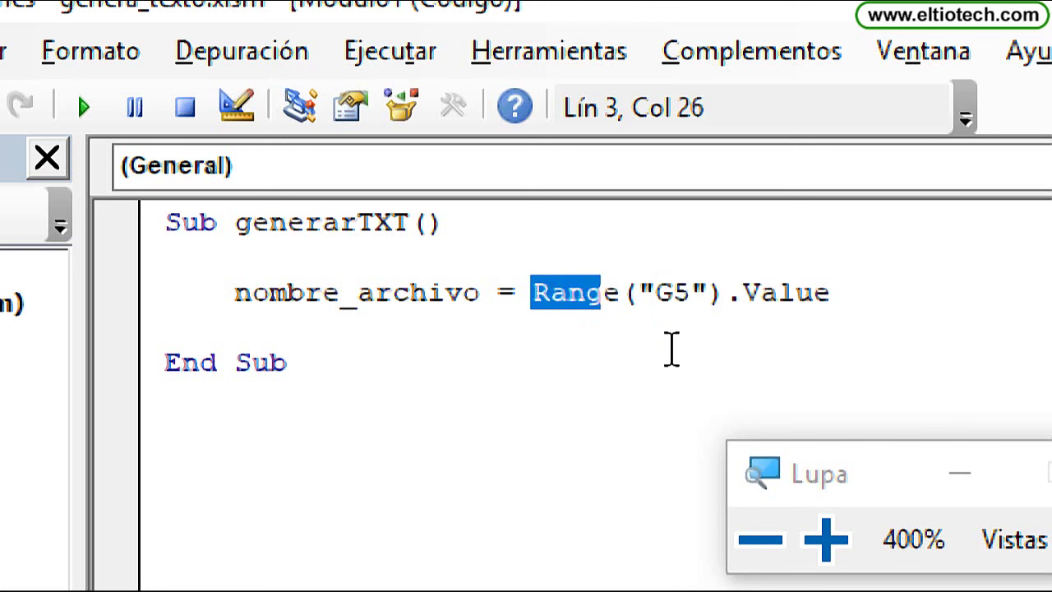
key("shift+Right")
key("shift+Right")
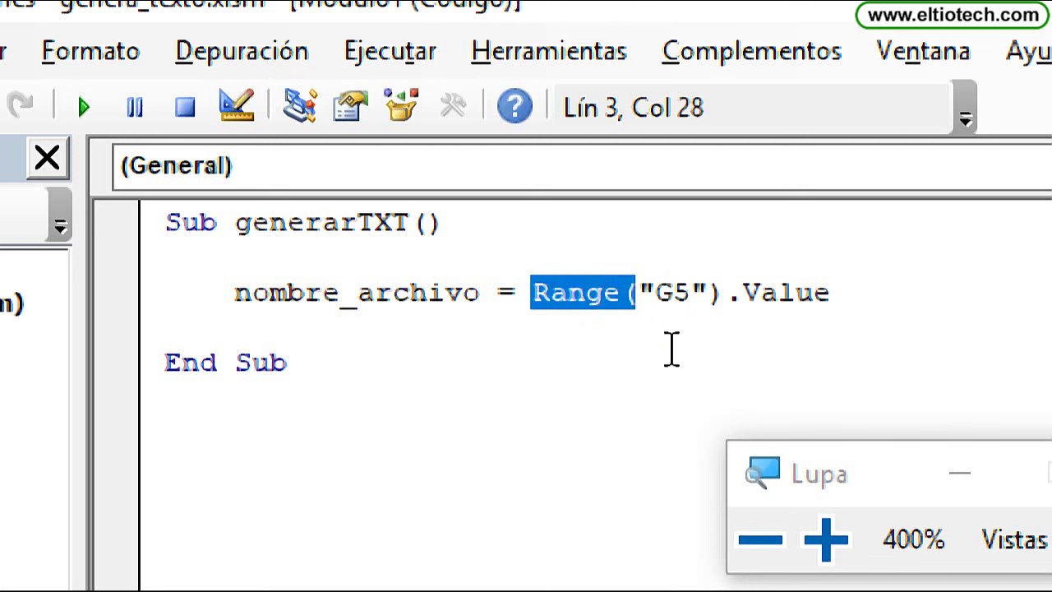
key("shift+Right")
key("shift+Right")
key("shift+Right")
key("shift+Right")
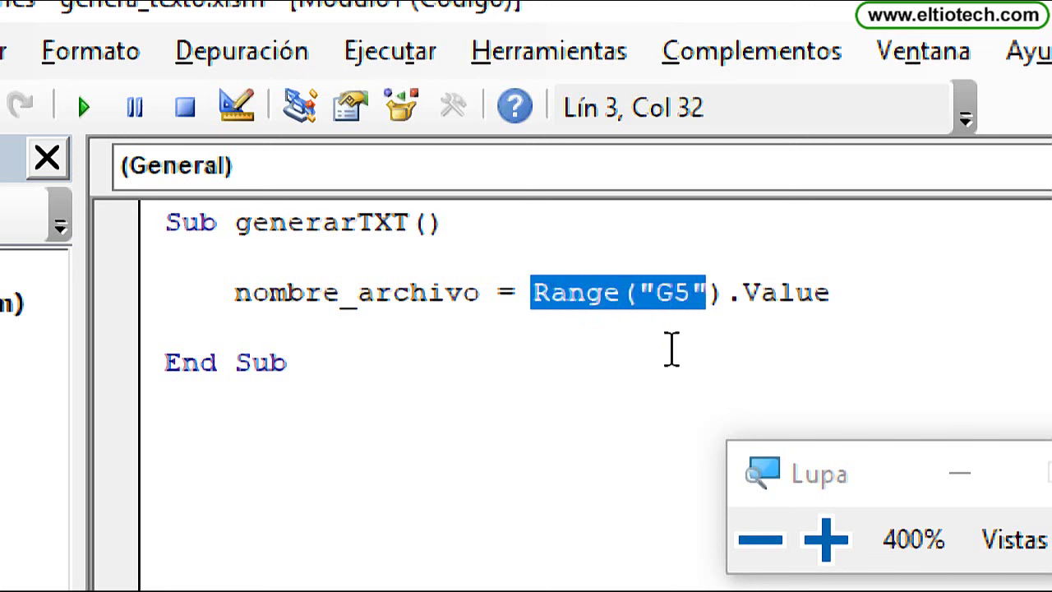
key("shift+Right")
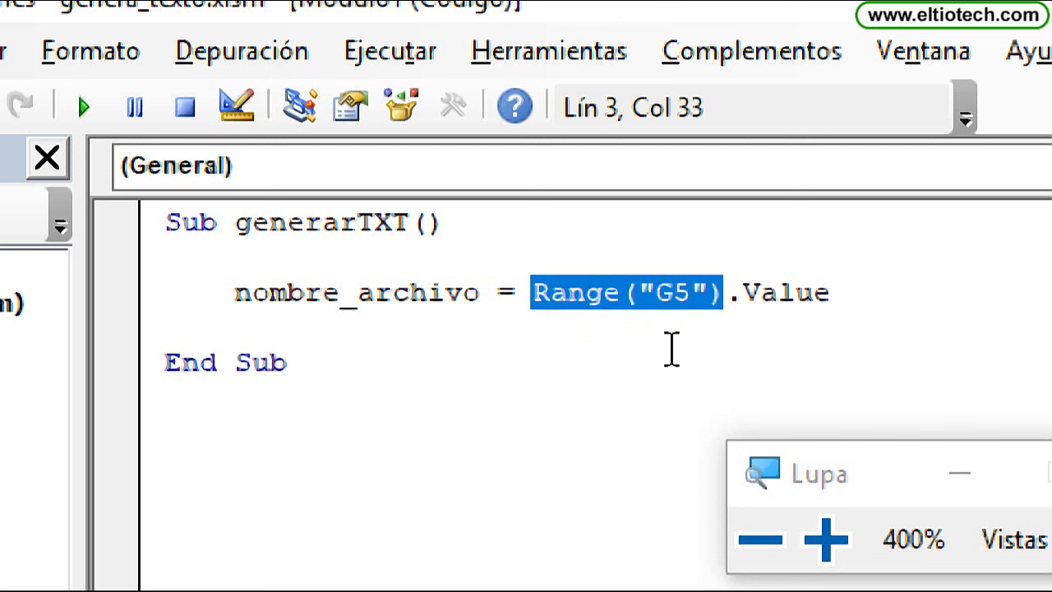
key("shift+Right")
key("shift+Right")
key("shift+Right")
key("shift+Right")
key("shift+Right")
key("shift+Right")
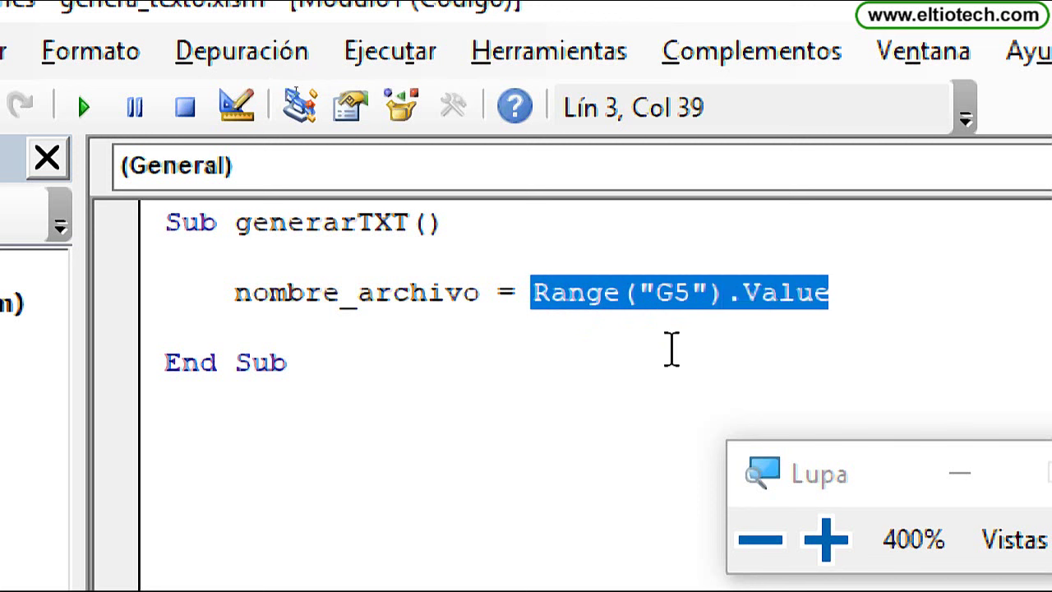
left_click(693, 293)
left_click_drag(693, 293, 678, 296)
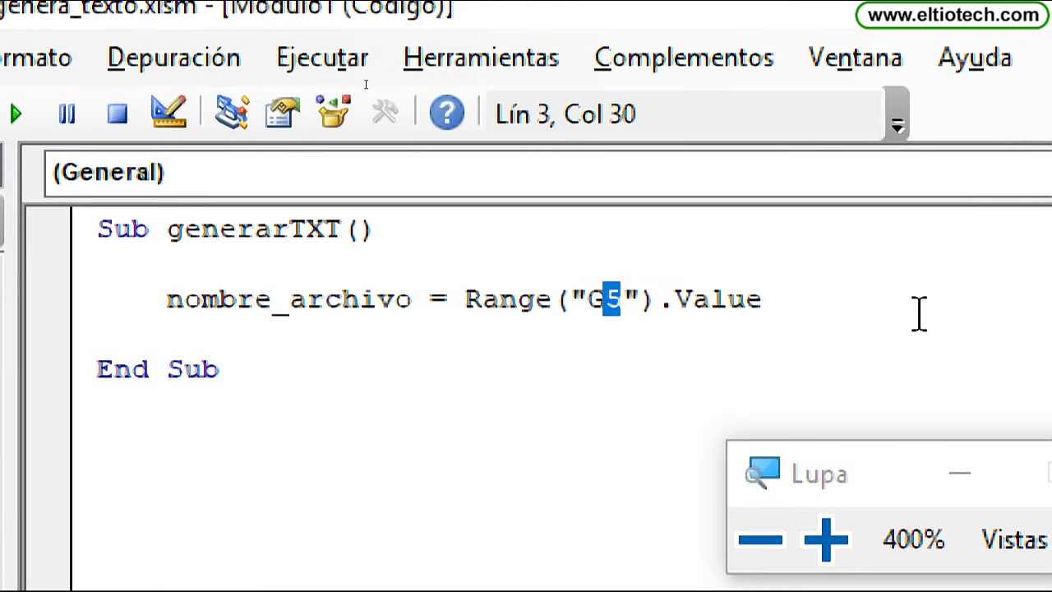
left_click(792, 311)
Add a new line below the Range line starting with lowercase 'ruta'
key("Return")
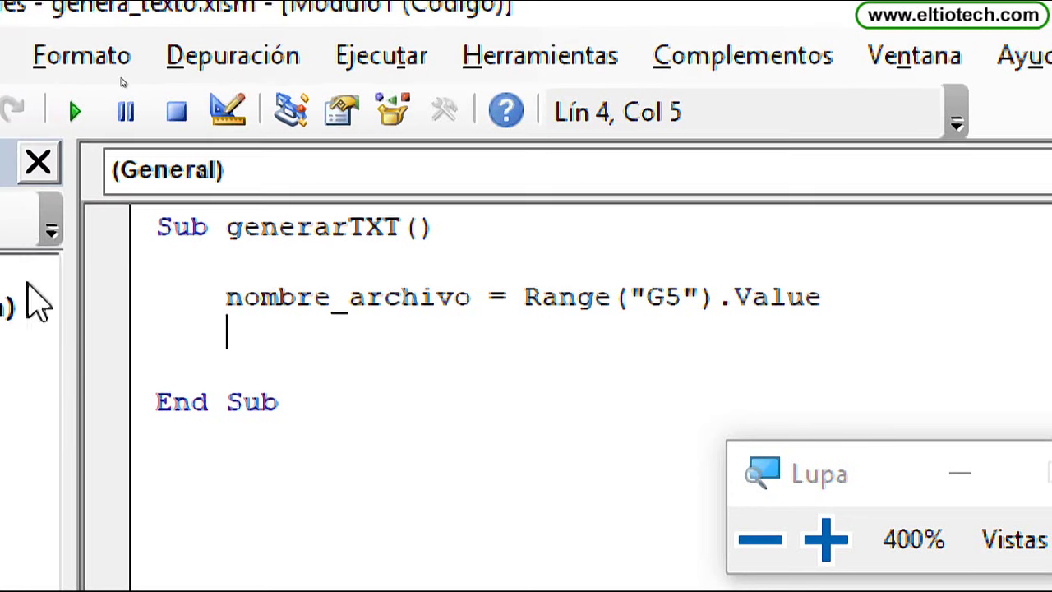
type("Ruta")
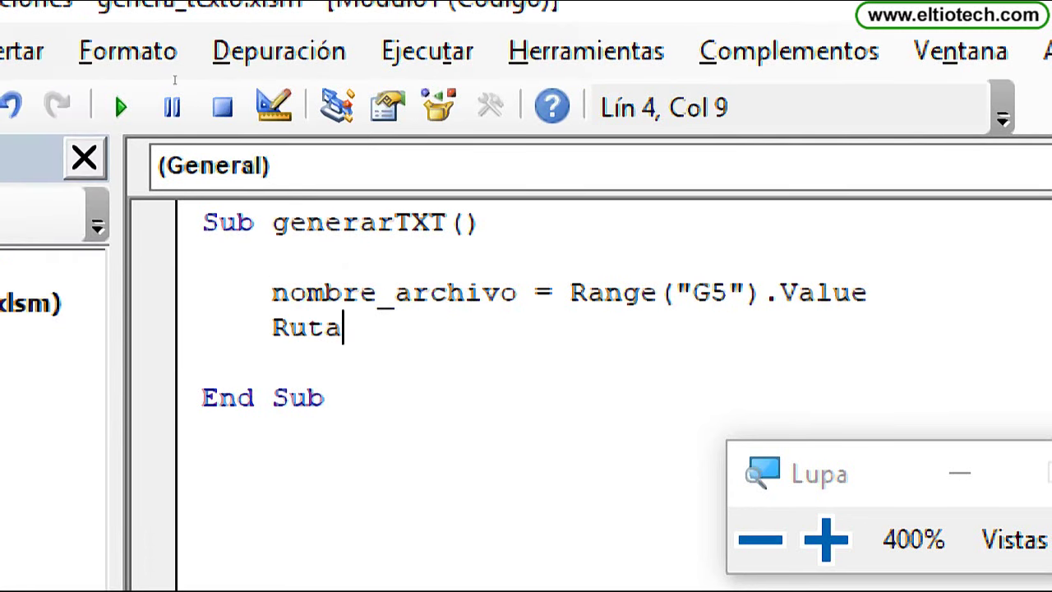
key("Left")
key("Left")
key("Left")
key("Left")
key("shift+Right")
key("Right")
key("BackSpace")
type("r")
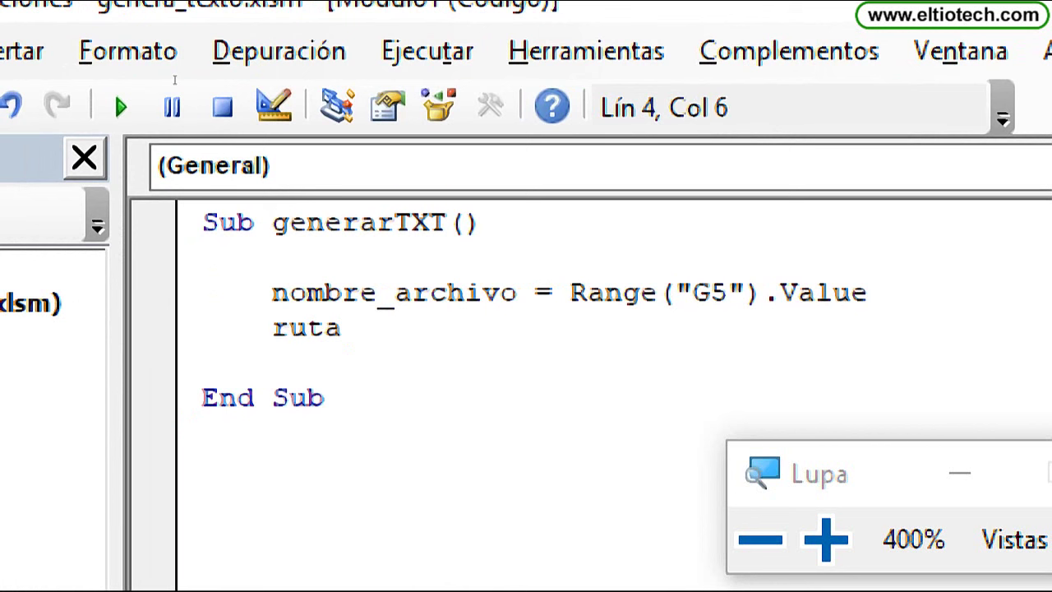
Complete the line as 'ruta=' and return to the workbook's Ruta cell G4
key("Left")
key("shift+Right")
key("shift+Right")
key("shift+Right")
key("shift+Right")
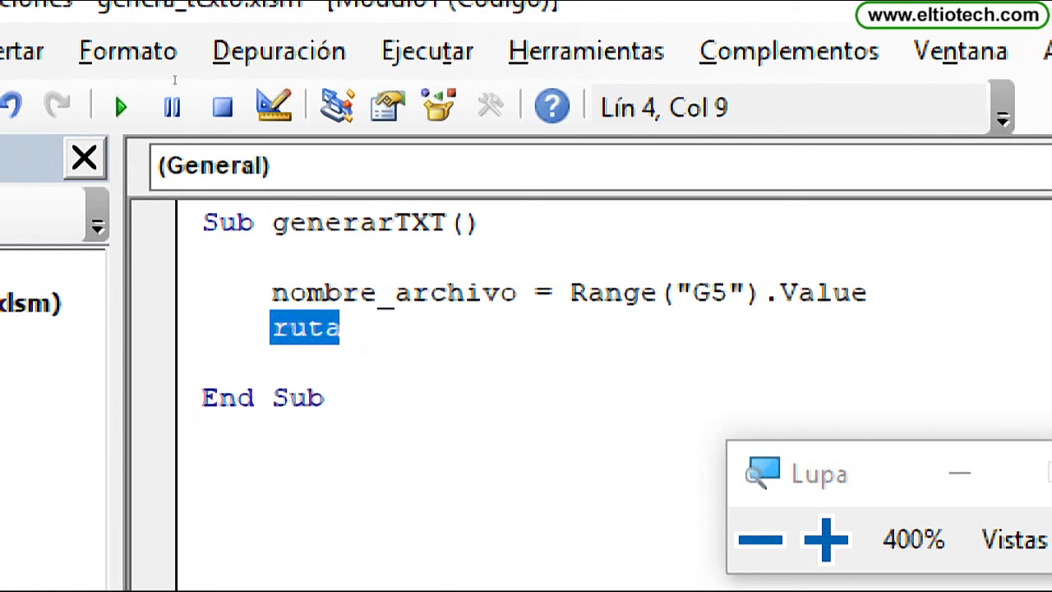
key("Right")
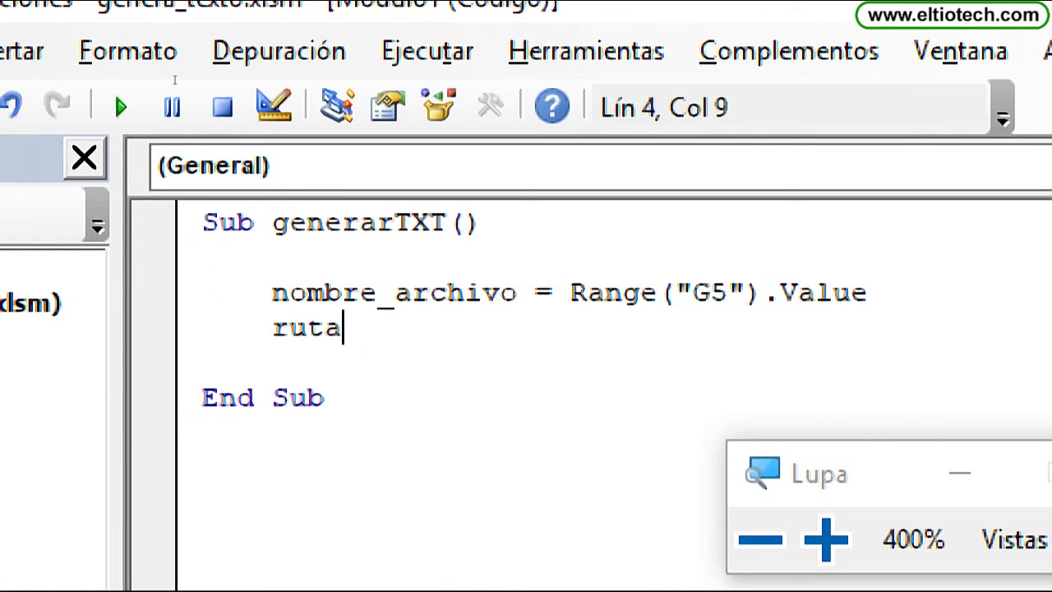
type("=")
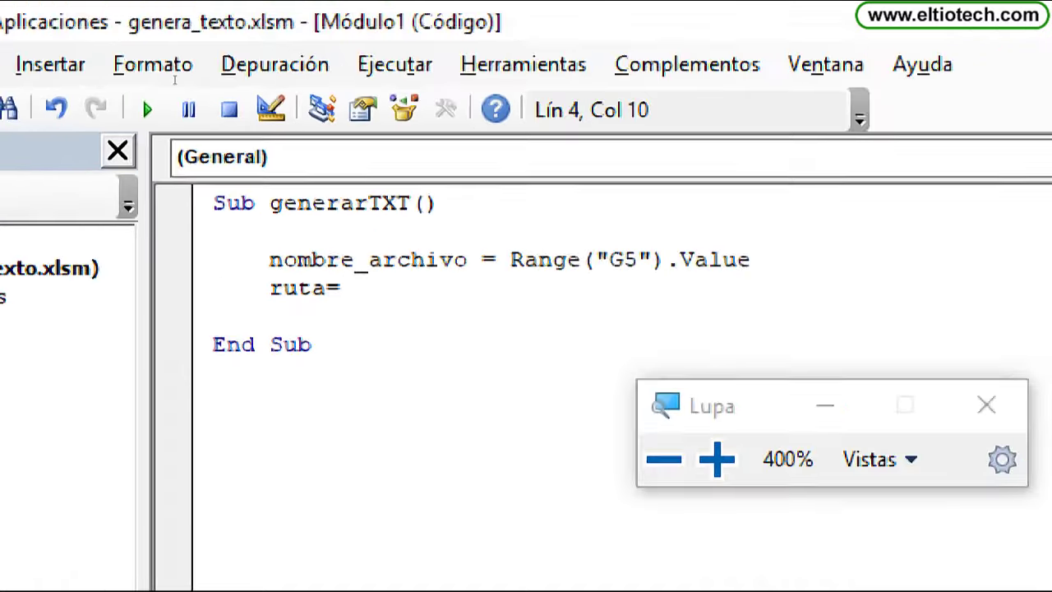
left_click(244, 549)
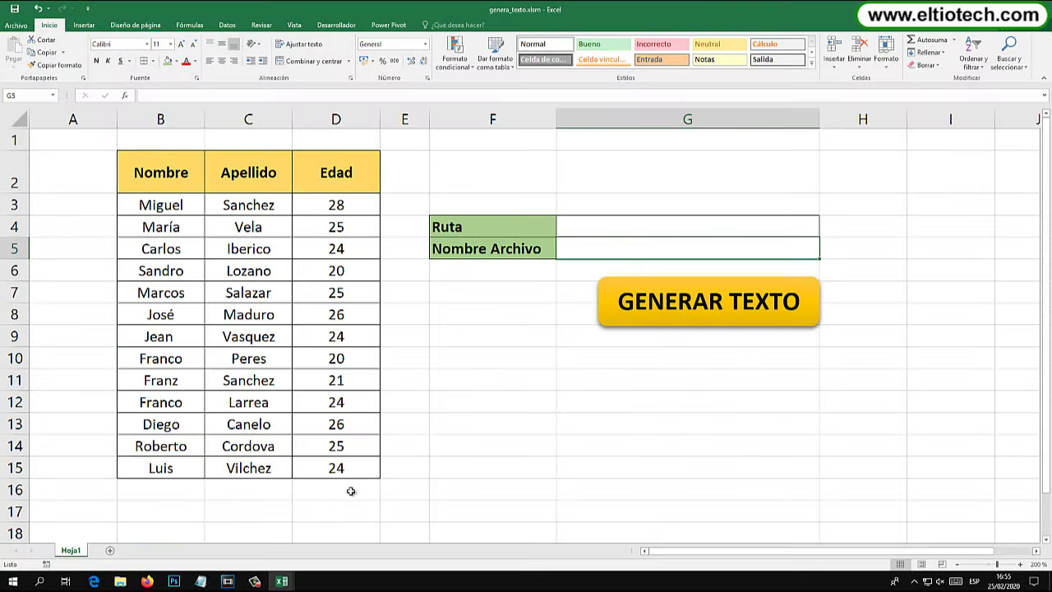
left_click(591, 224)
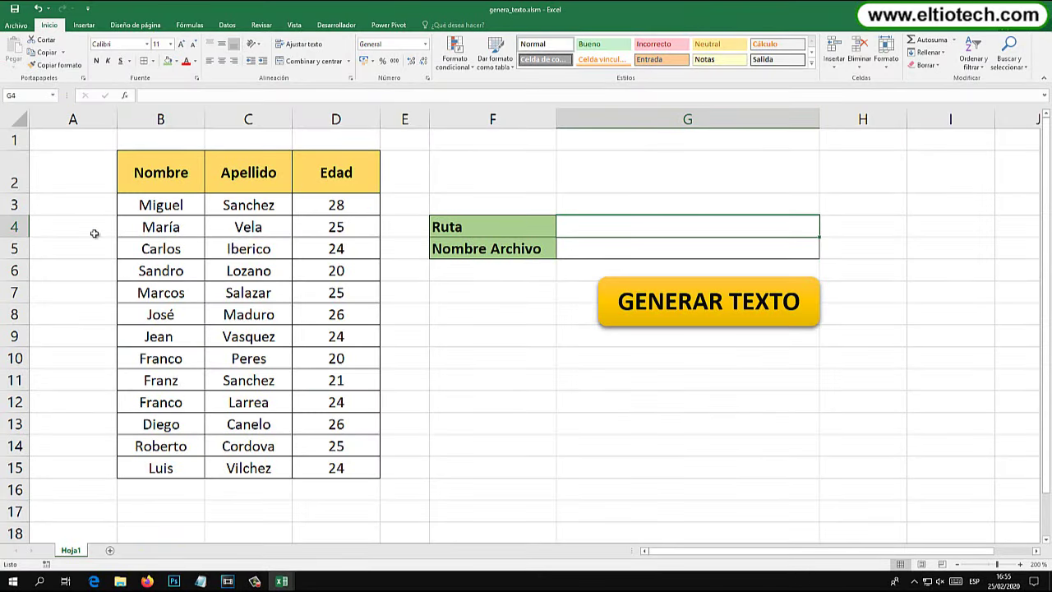
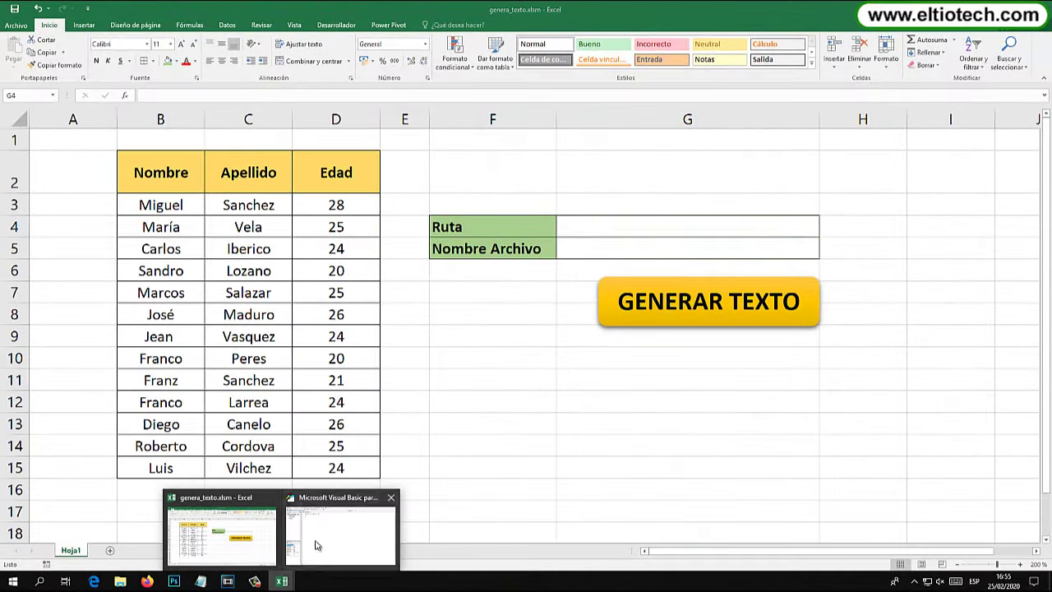
Add the line ruta = Range("G4").Value below the nombre_archivo assignment in generarTXT
left_click(319, 543)
key("super+plus")
key("super+plus")
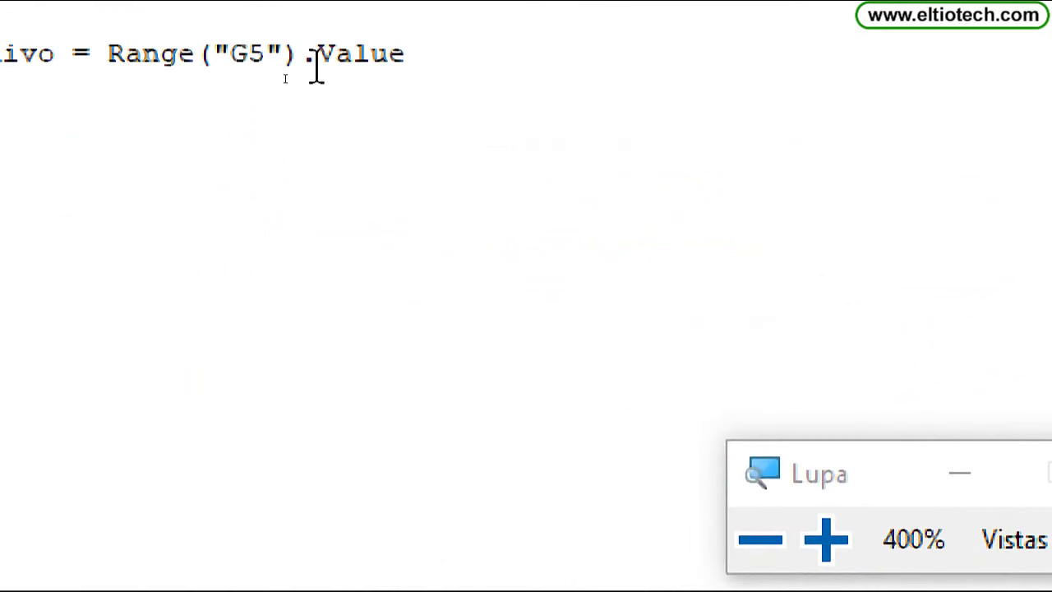
type("Ran")
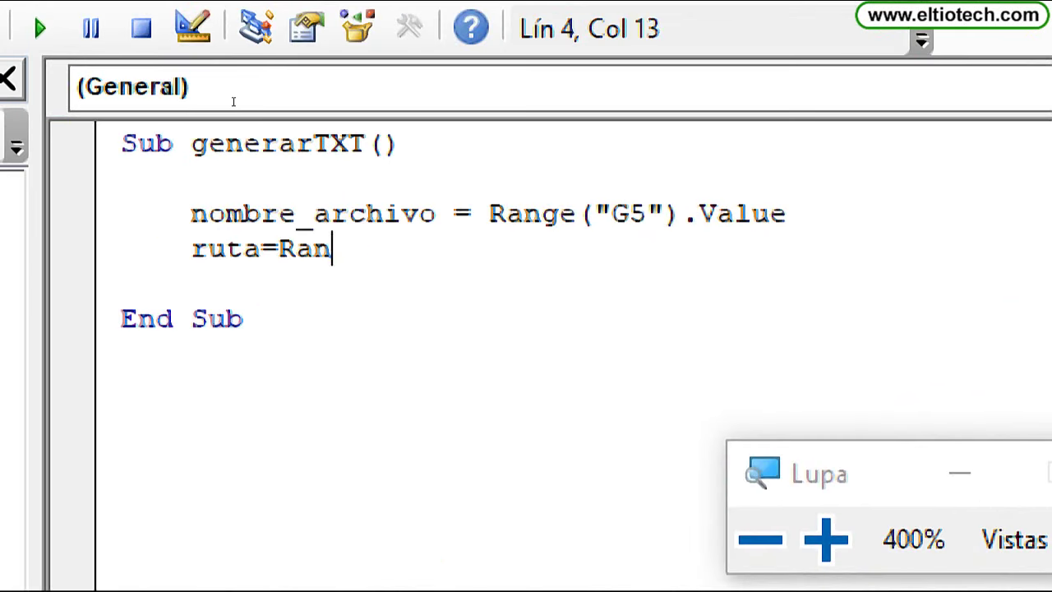
type("ge()")
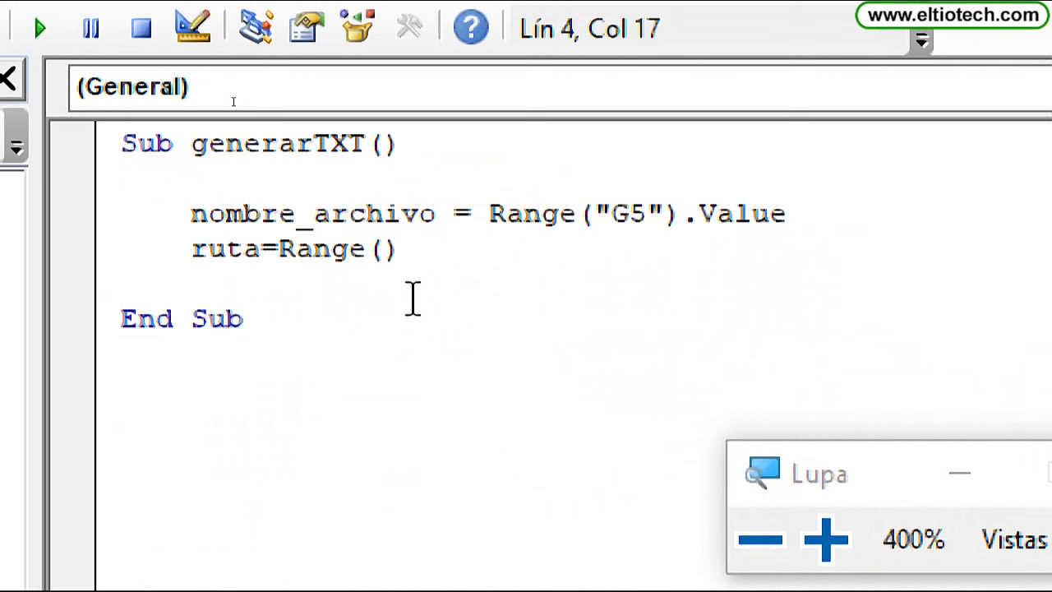
key("Left")
type("\"")
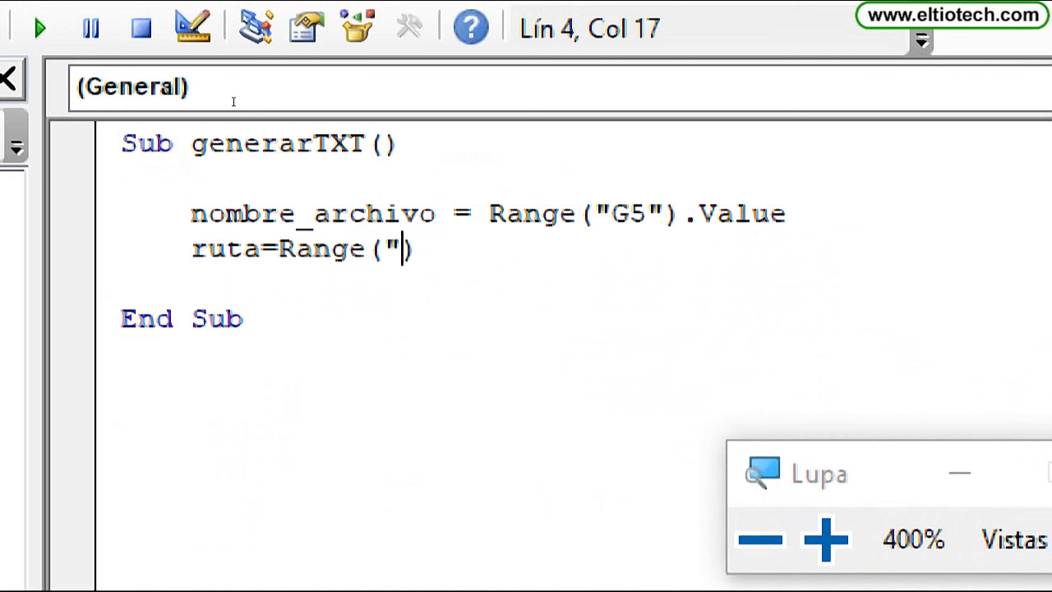
type("G4")
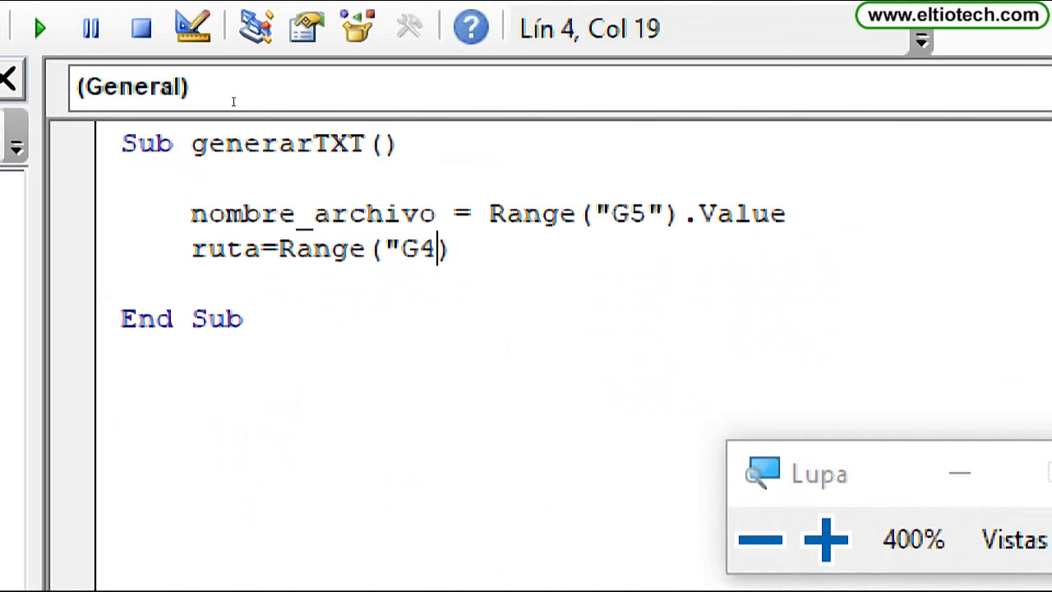
type("\")")
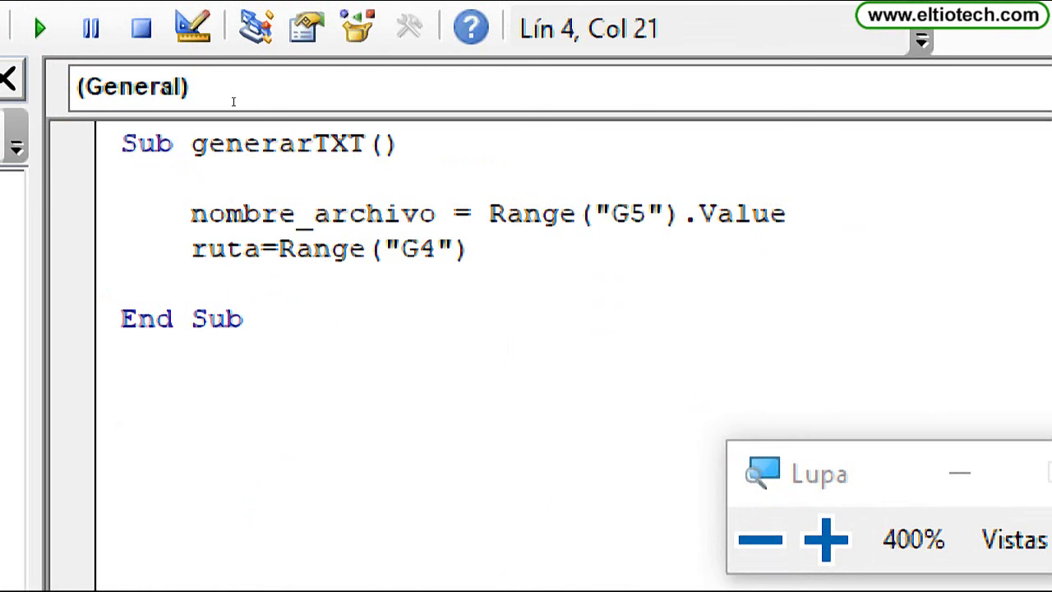
type(".valu")
key("Tab")
key("Return")
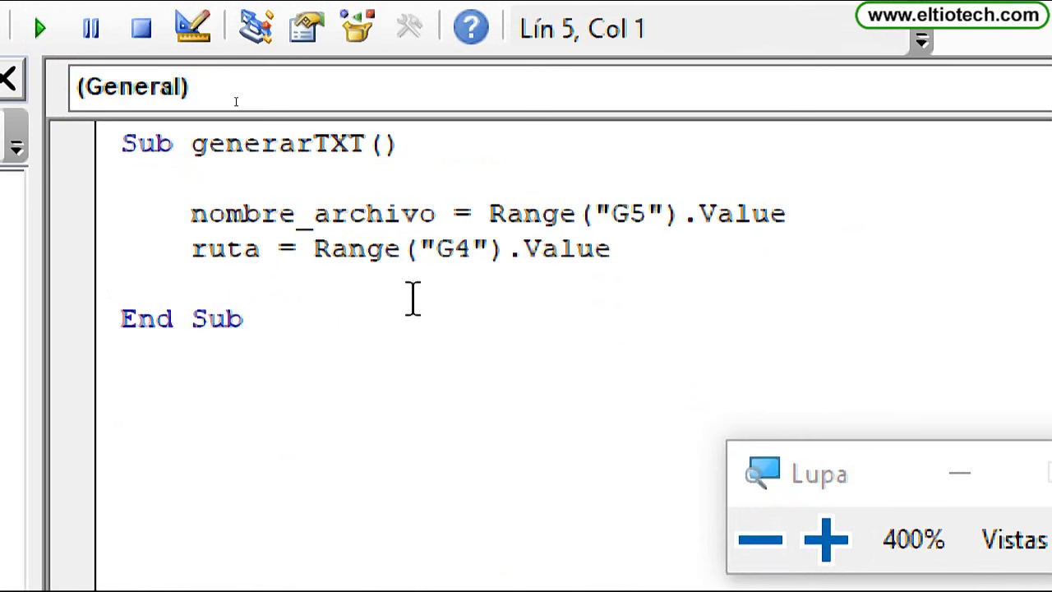
Highlight nombre_archivo, ruta and the Range("G4").Value expression to explain the new line
left_click_drag(434, 214, 191, 215)
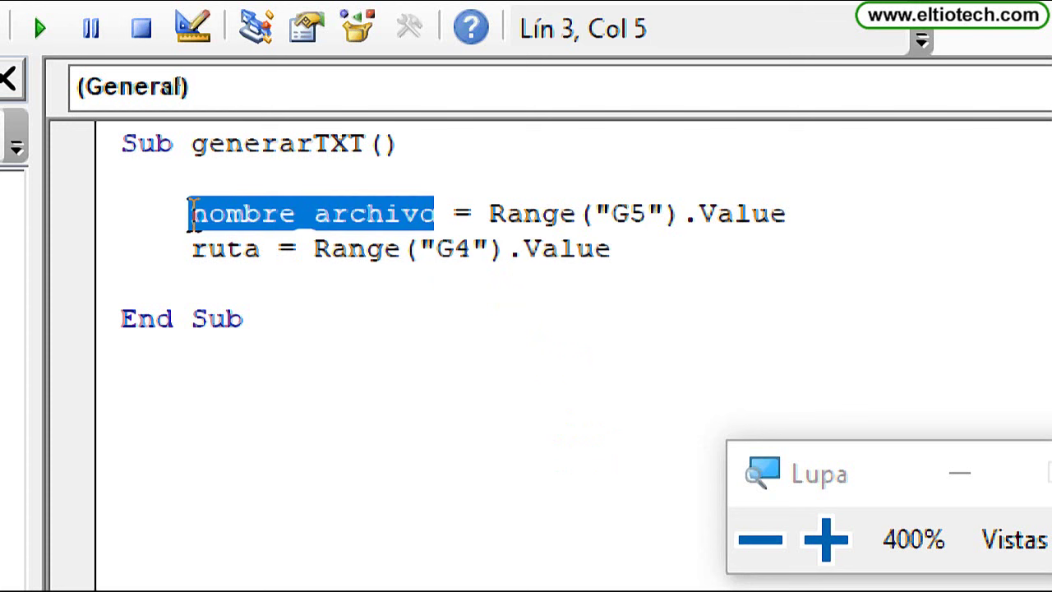
left_click_drag(259, 249, 190, 251)
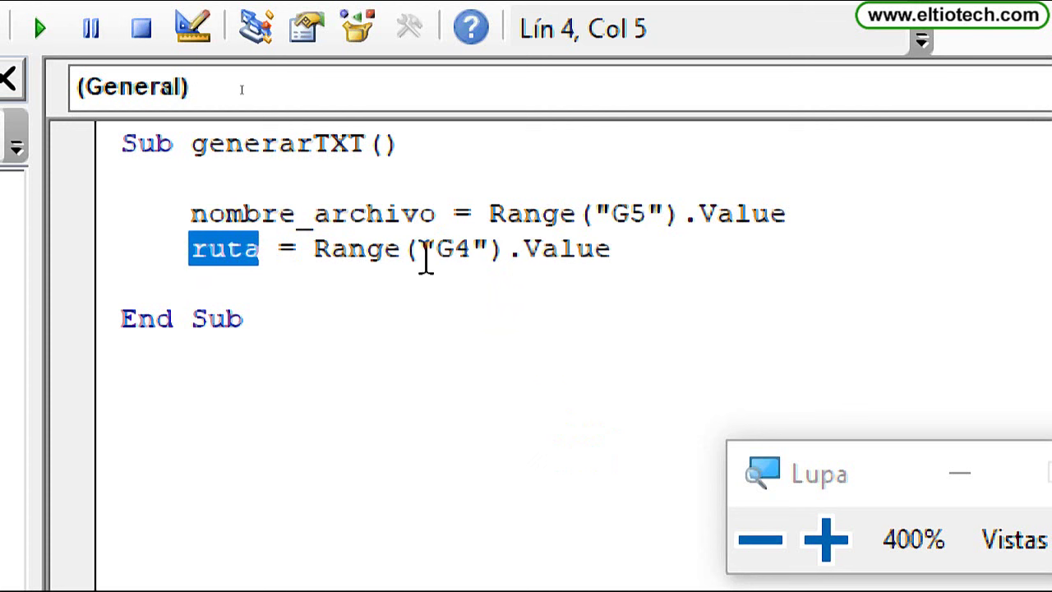
left_click_drag(622, 250, 321, 266)
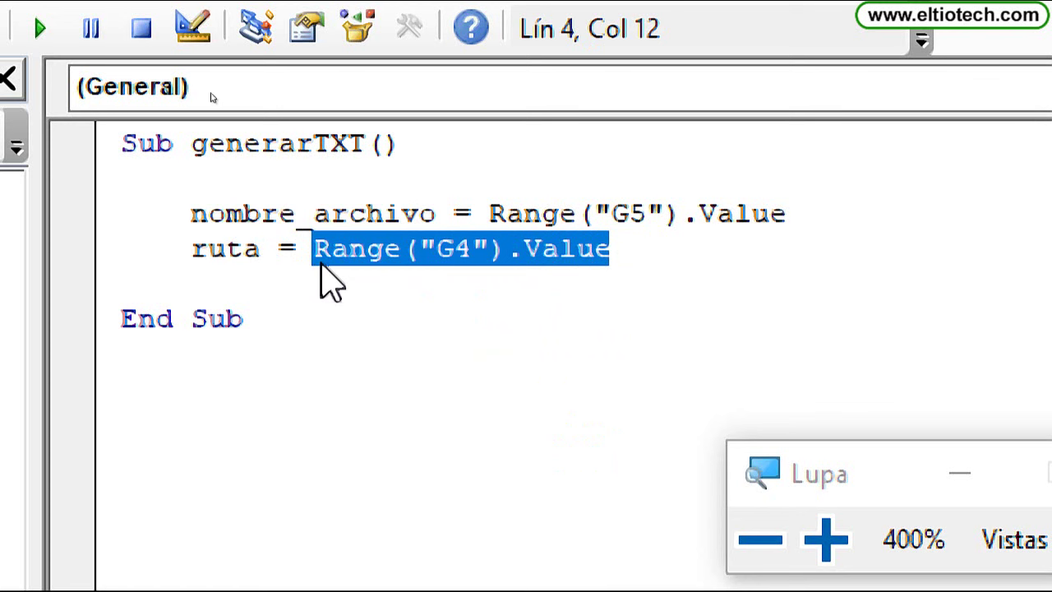
key("super+Escape")
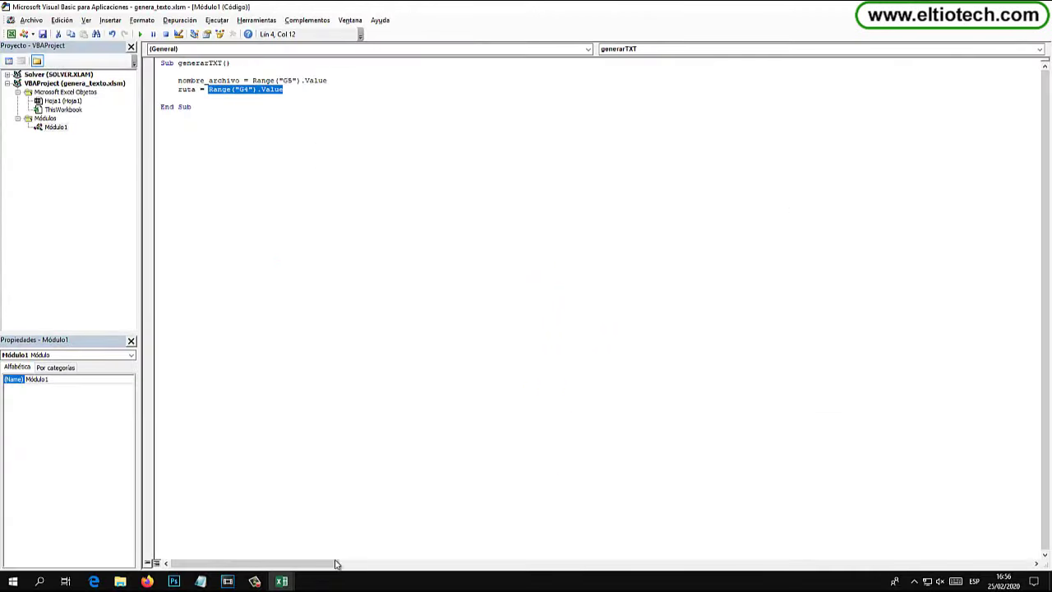
Open the archivos folder on the Desktop and delete its two old .txt files
left_click(286, 579)
double_click(395, 242)
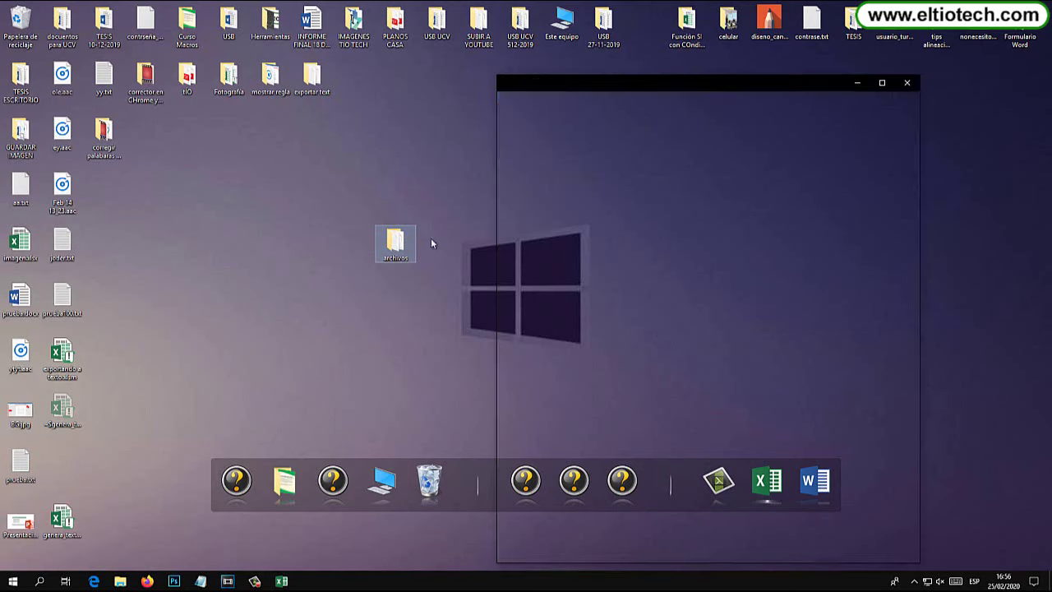
left_click_drag(663, 198, 659, 211)
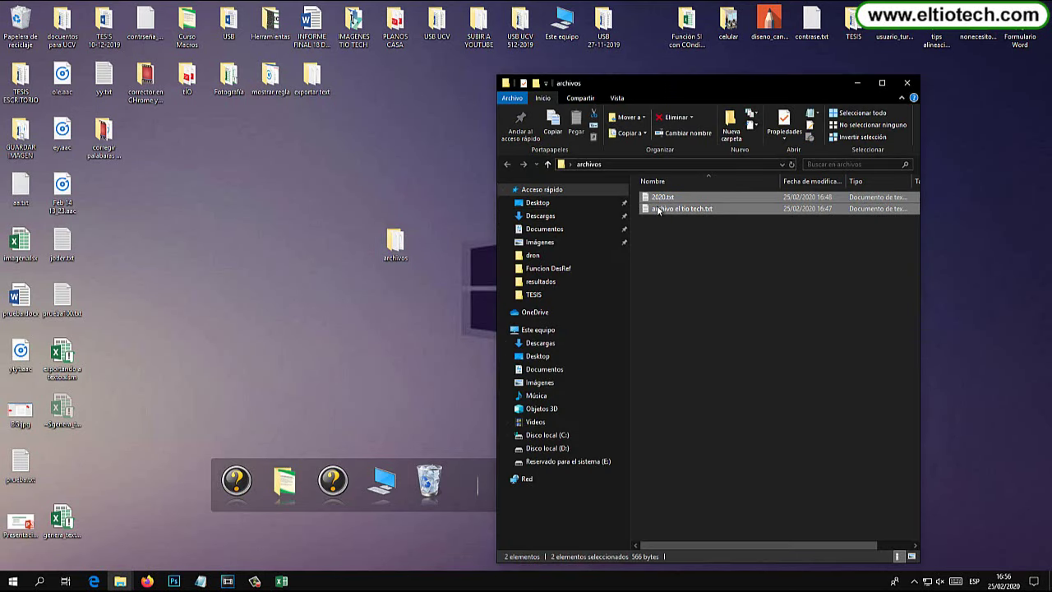
key("Delete")
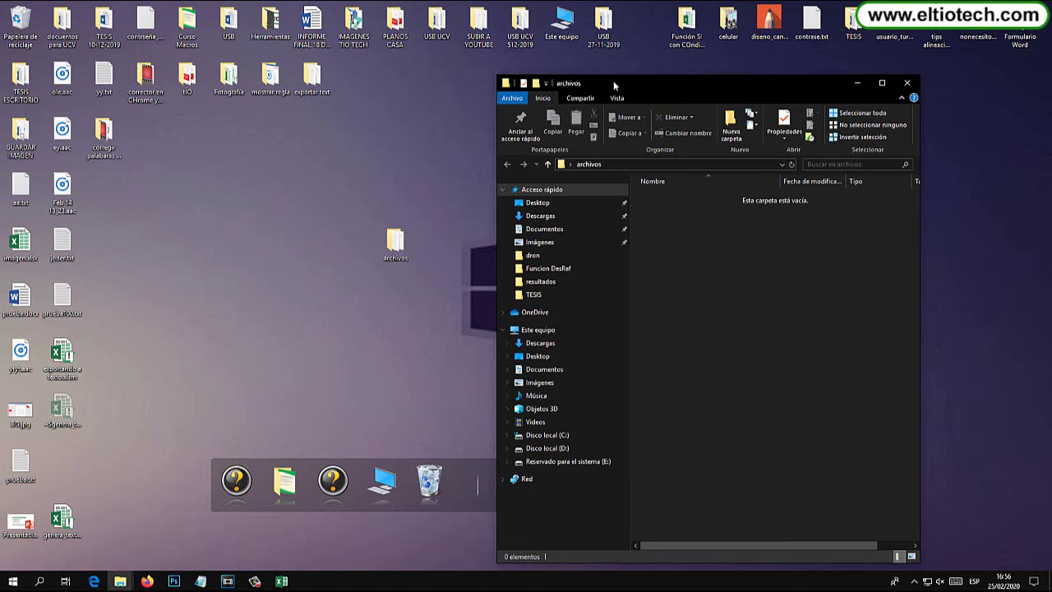
Maximize the archivos window and copy its full folder path from the address bar
double_click(613, 81)
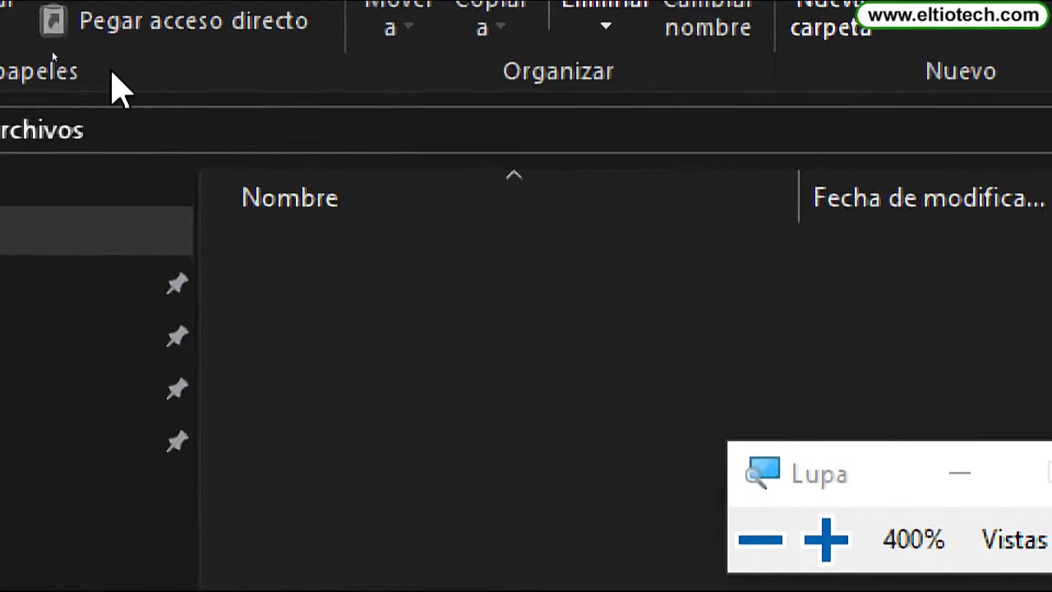
left_click(141, 86)
left_click(144, 85)
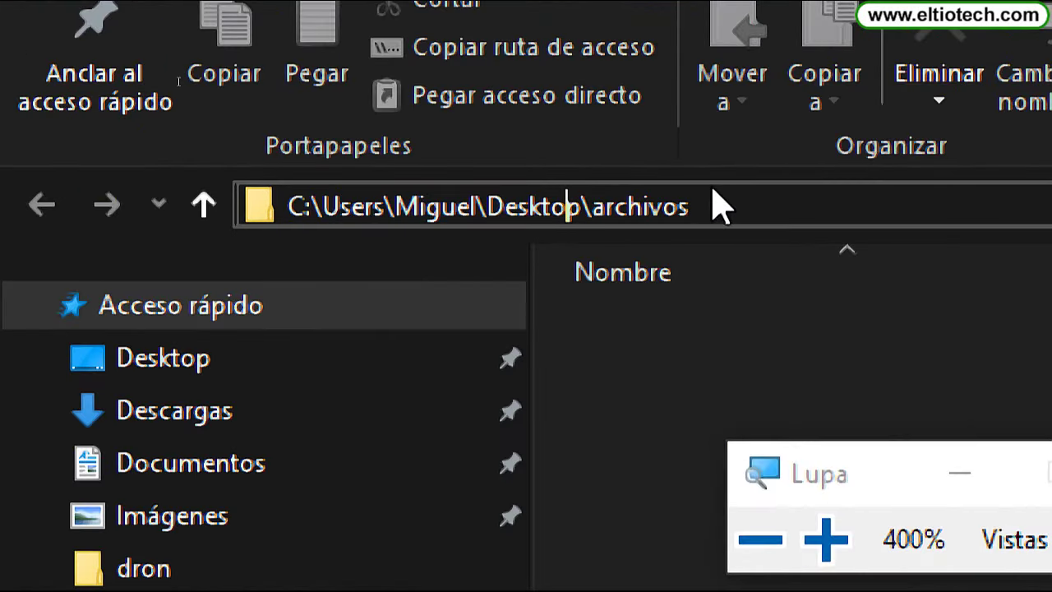
key("super+Escape")
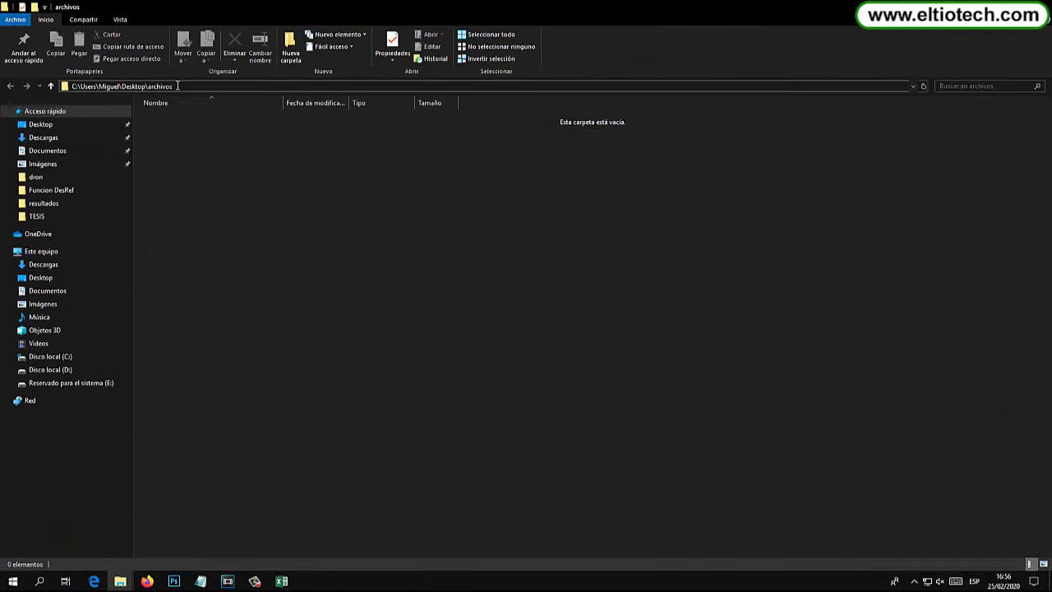
key("super+plus")
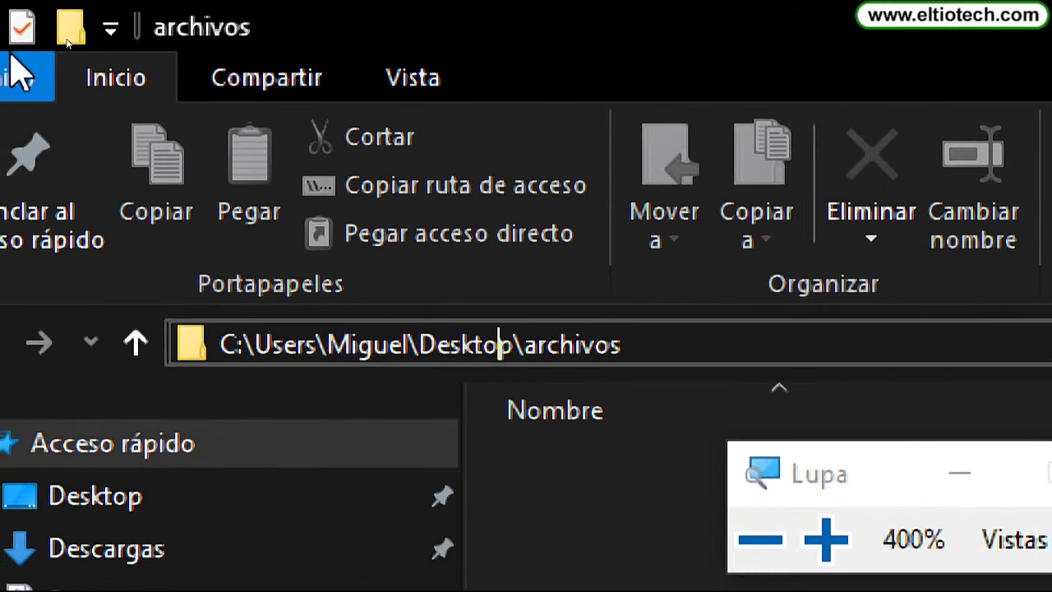
left_click_drag(630, 345, 220, 344)
key("ctrl+c")
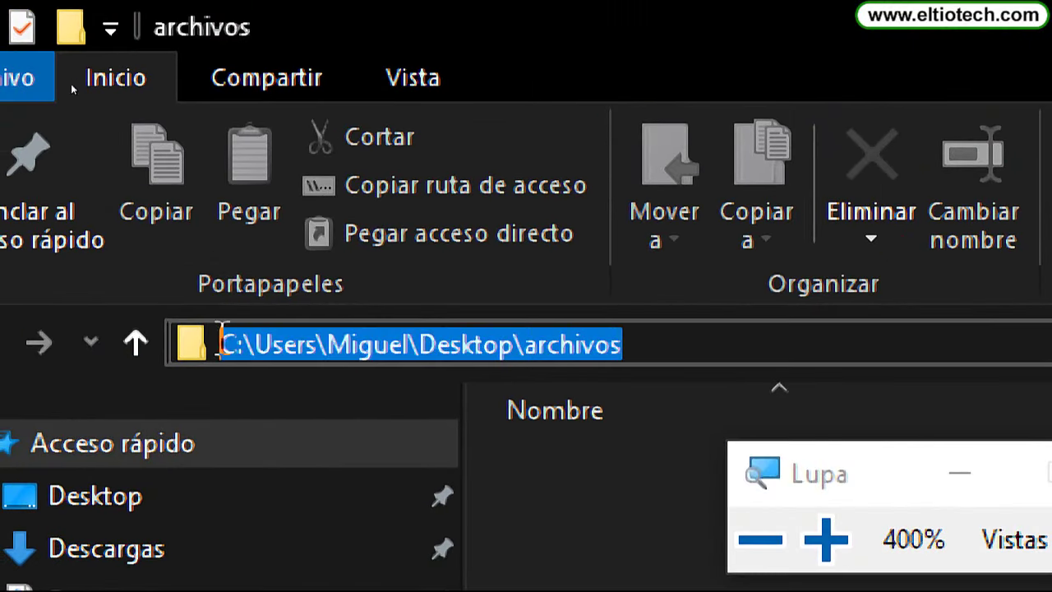
key("super+Escape")
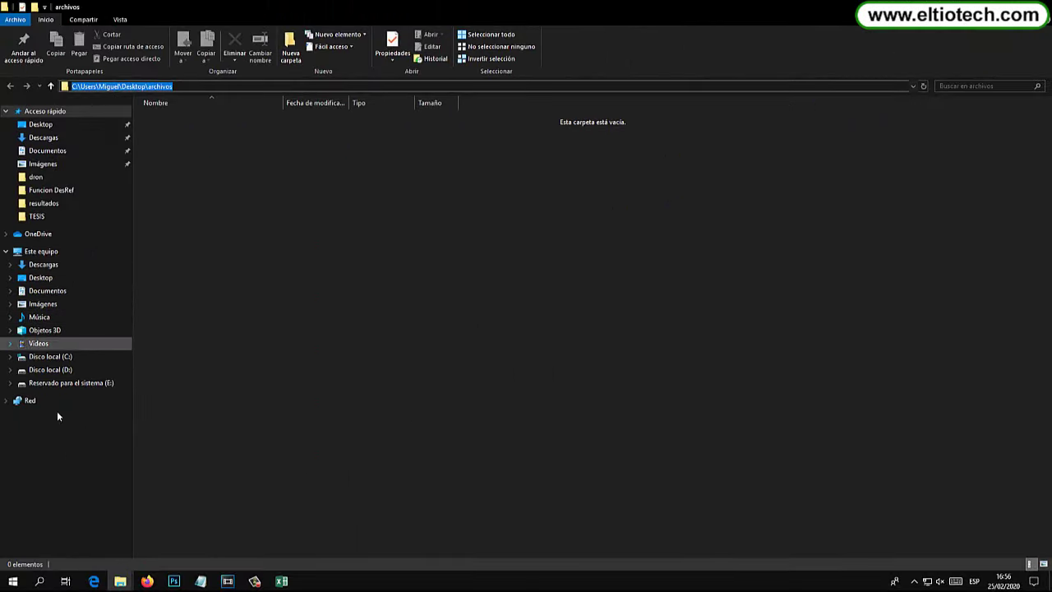
left_click(281, 582)
Paste the copied archivos folder path on a new line below the ruta assignment
left_click(339, 530)
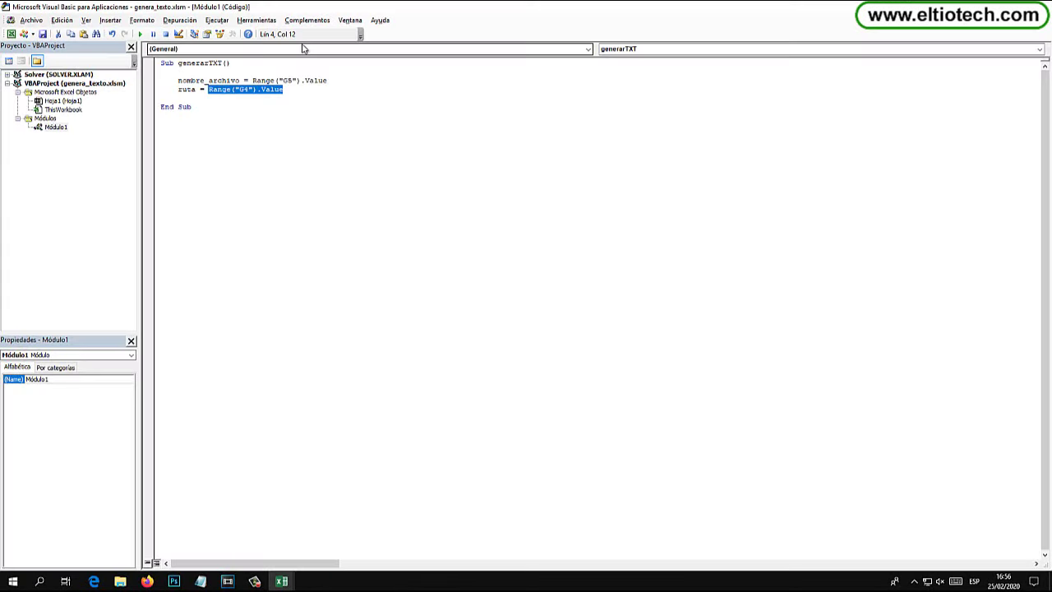
key("super+plus")
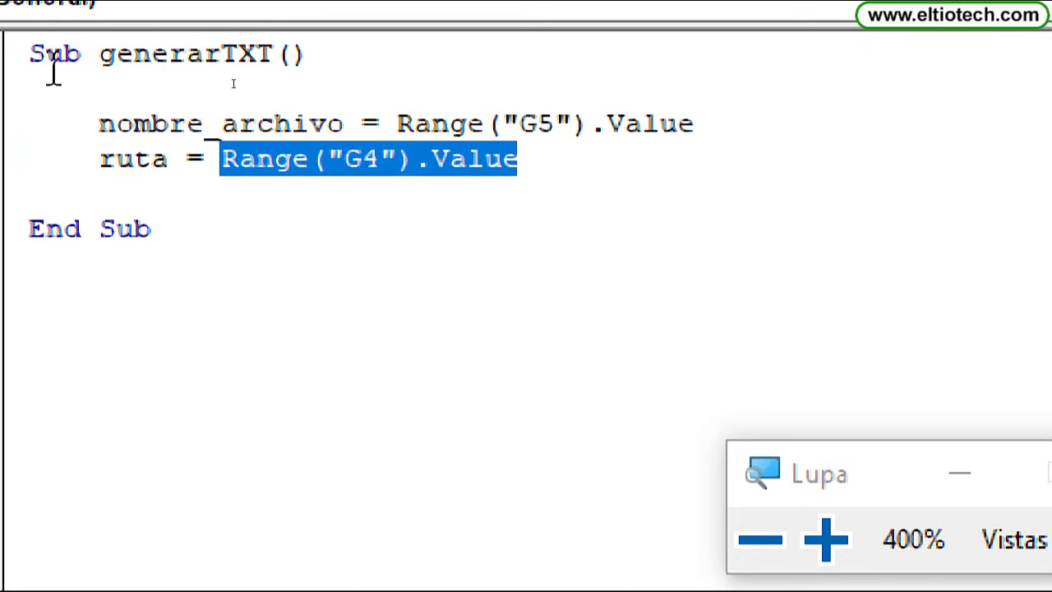
left_click(592, 176)
key("Return")
key("ctrl+v")
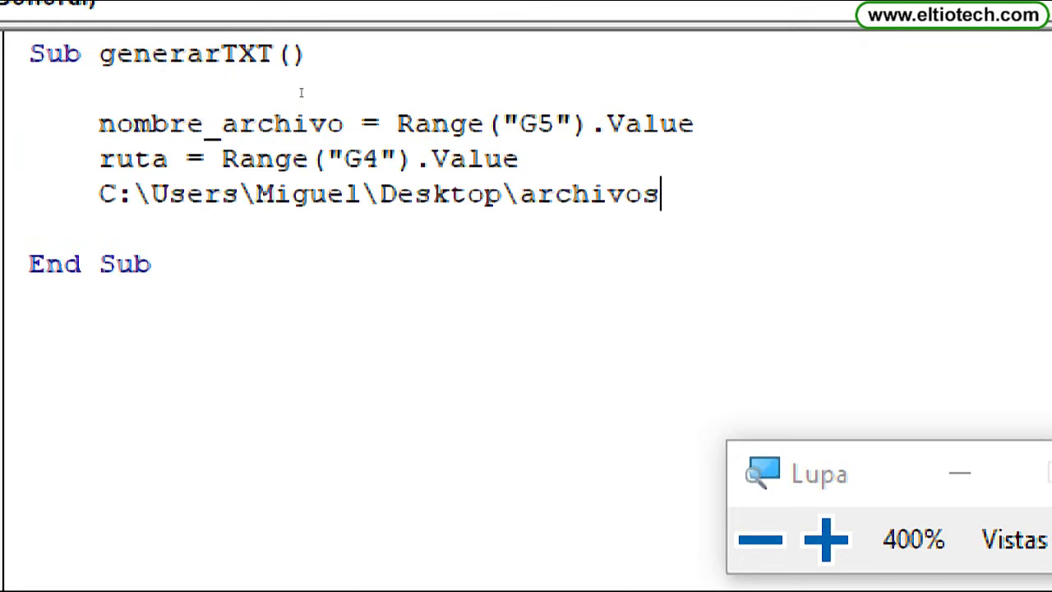
left_click(526, 162)
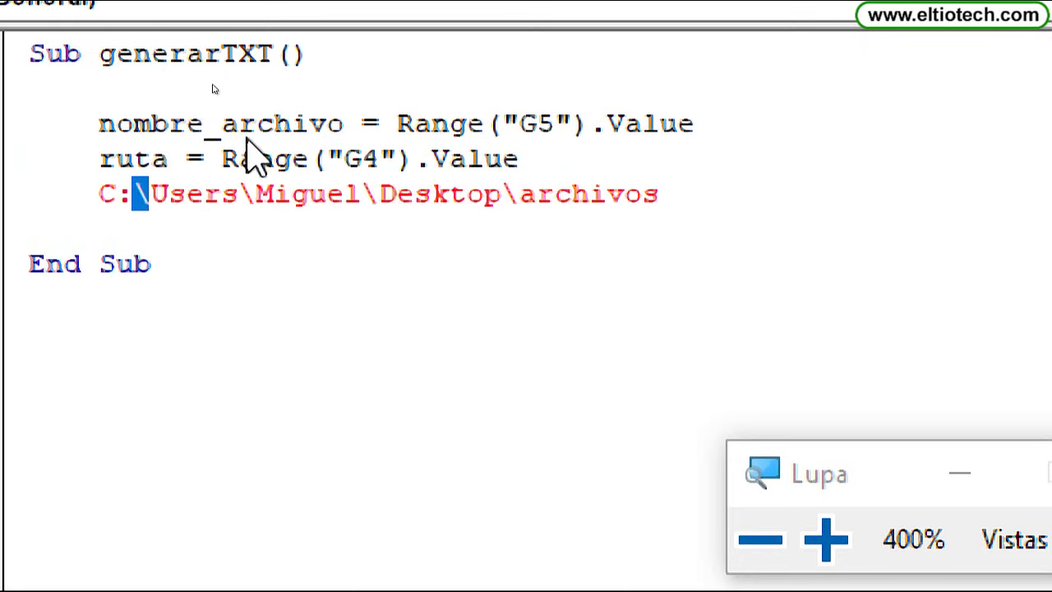
Dismiss the compile error and highlight the pasted path and the G4 cell reference
key("super+Escape")
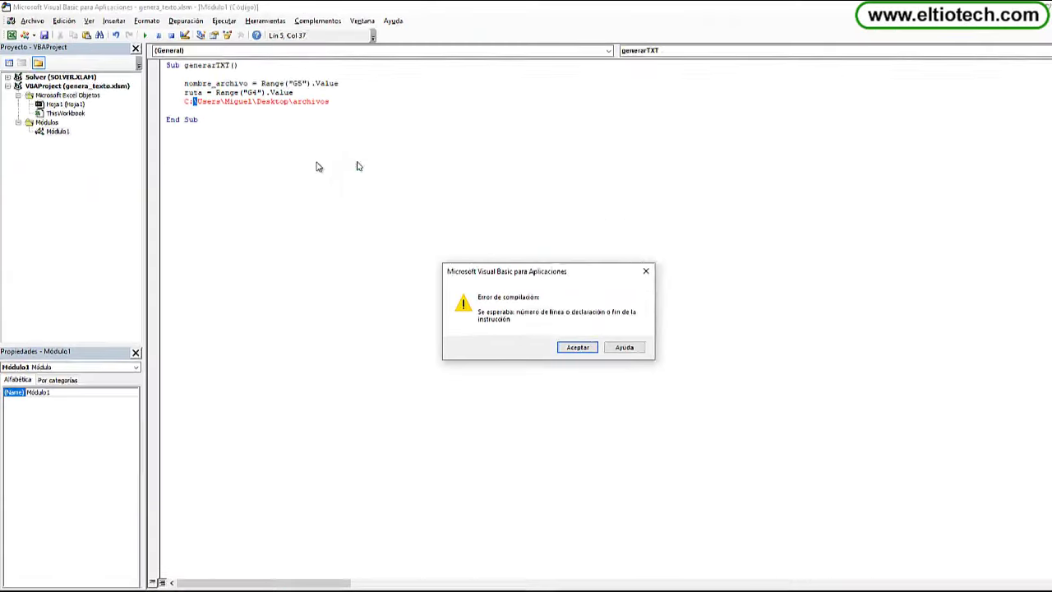
left_click(557, 337)
key("super+plus")
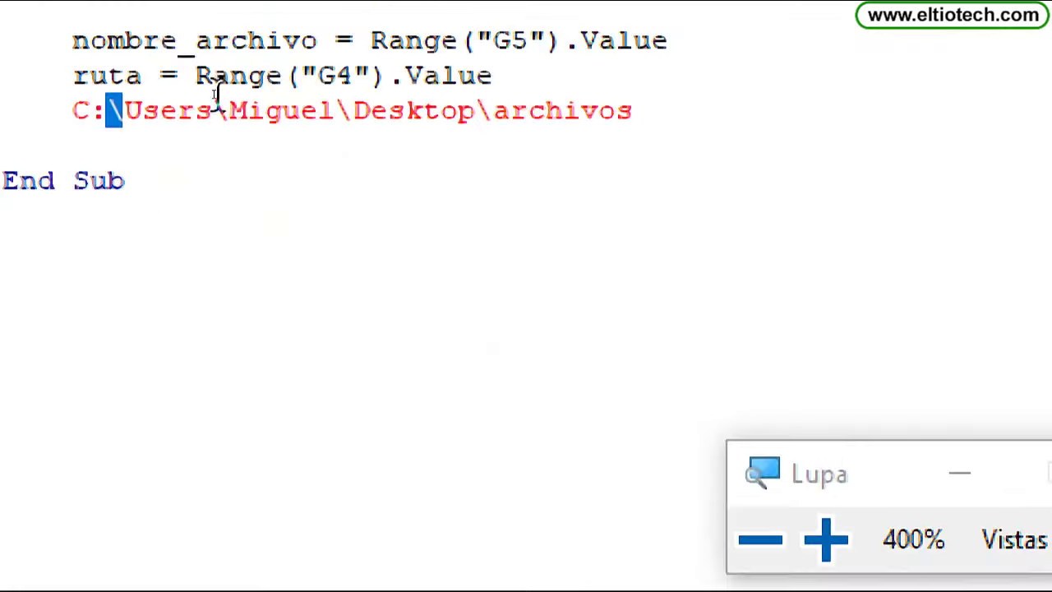
left_click_drag(818, 233, 672, 255)
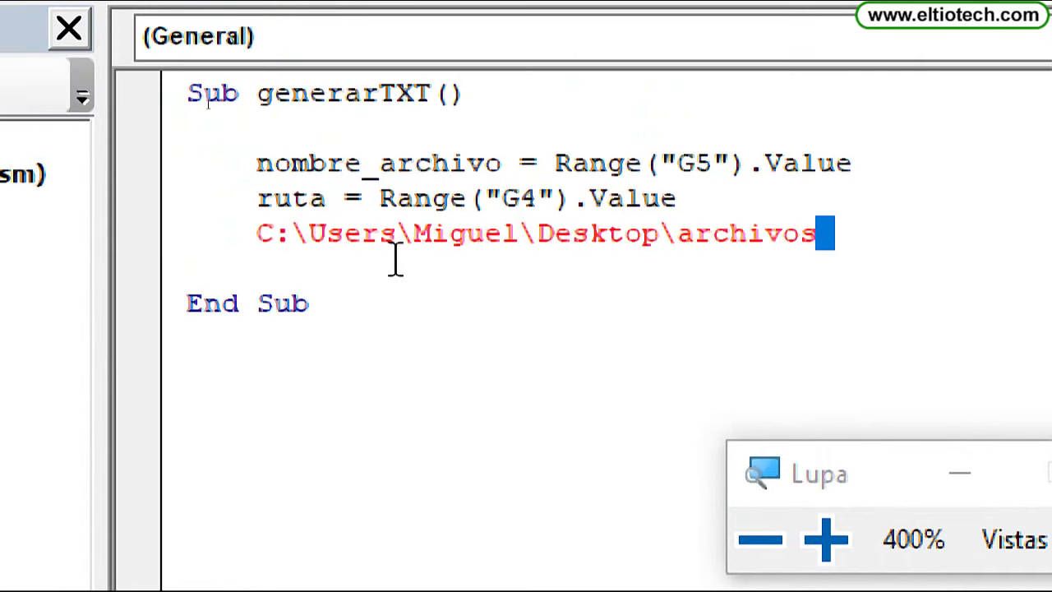
left_click_drag(818, 239, 271, 250)
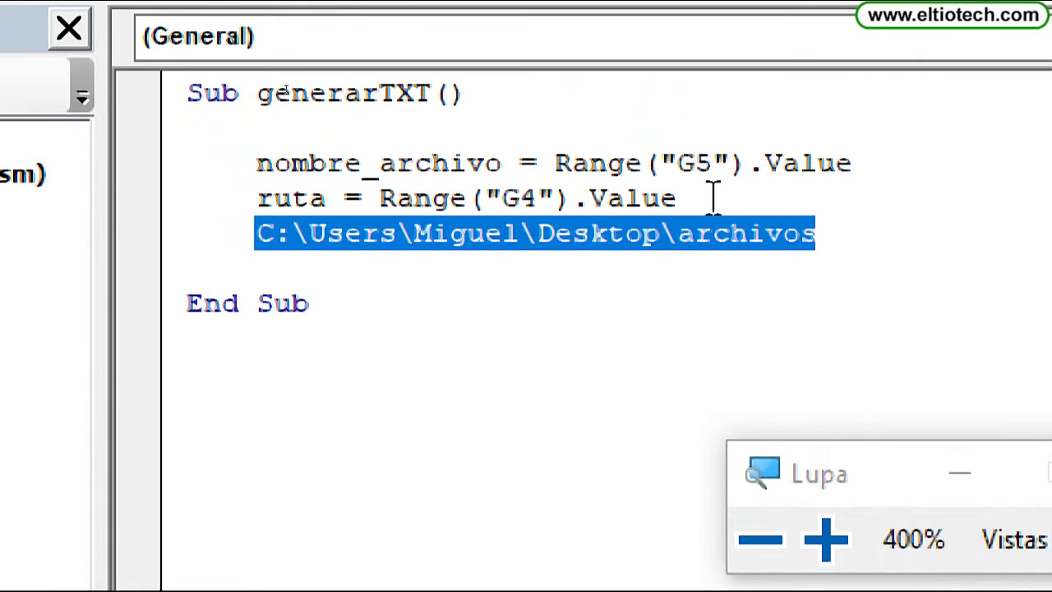
left_click_drag(676, 197, 362, 207)
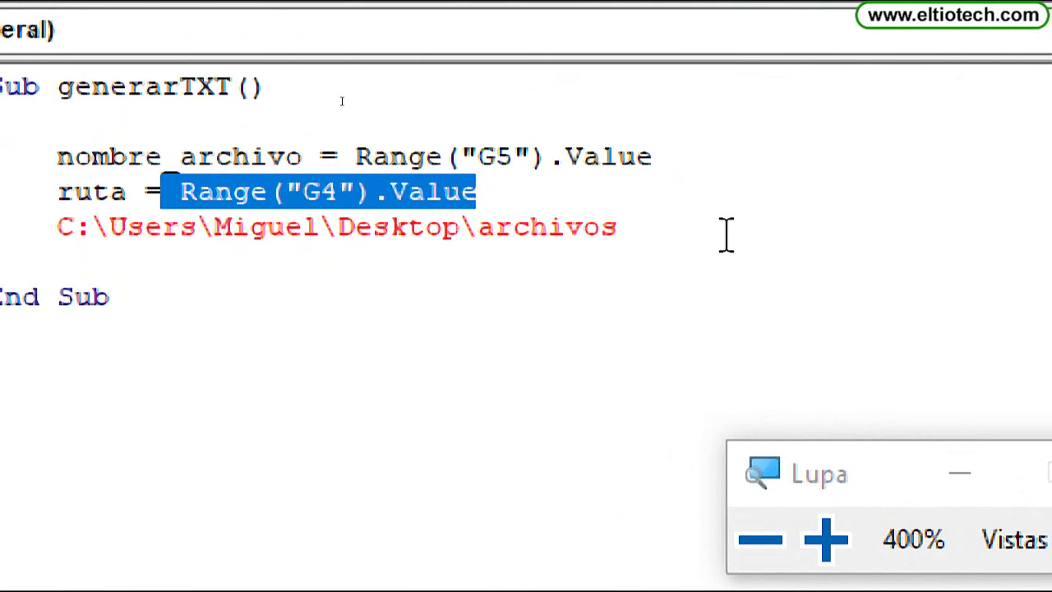
left_click(657, 240)
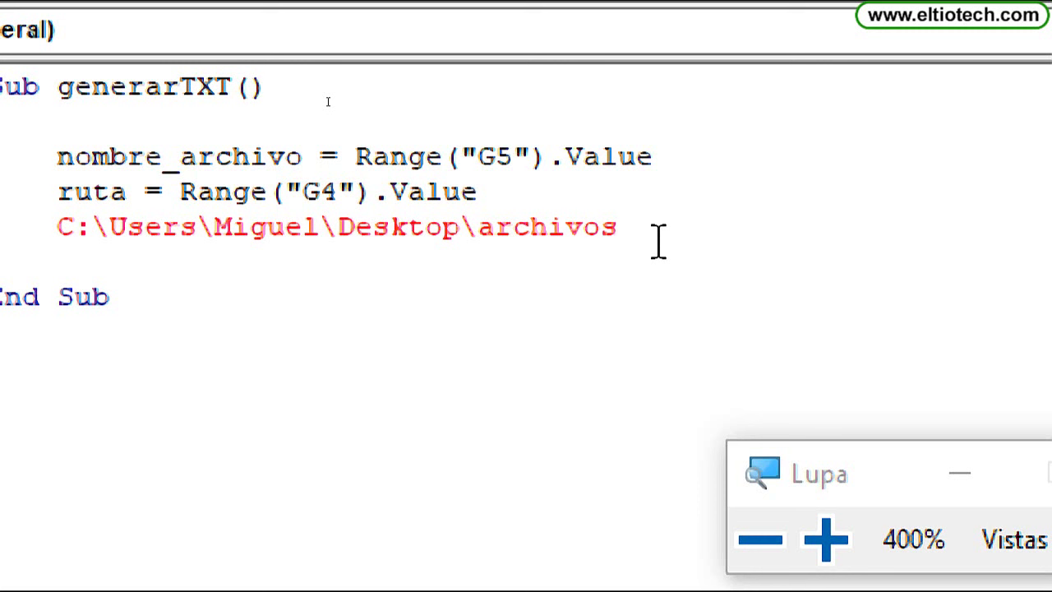
Append \luis.txt to the pasted reference path and highlight its backslash and file name
type("\\")
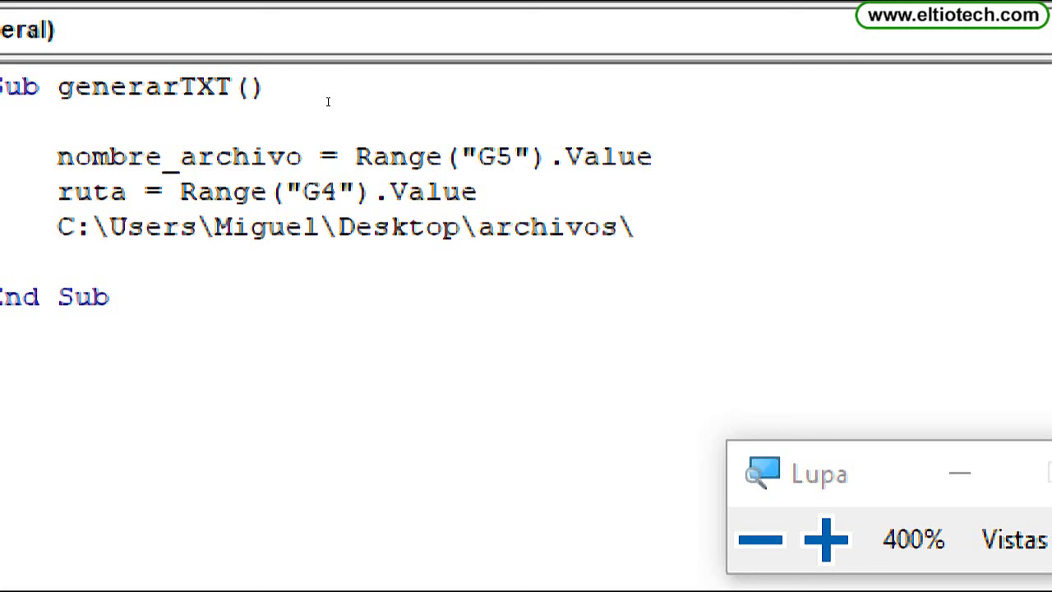
type("luis")
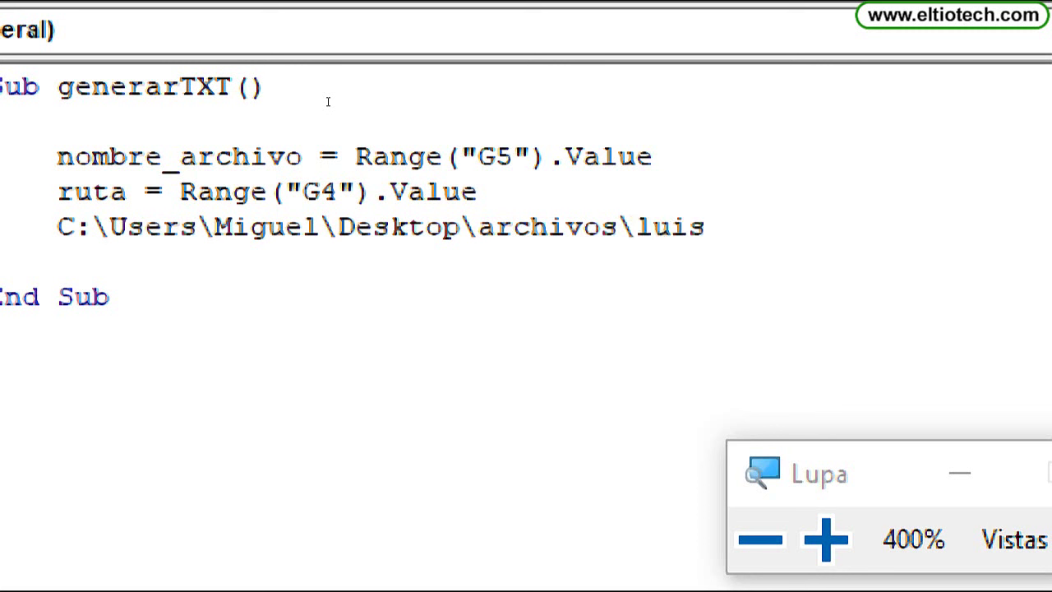
type(".txt")
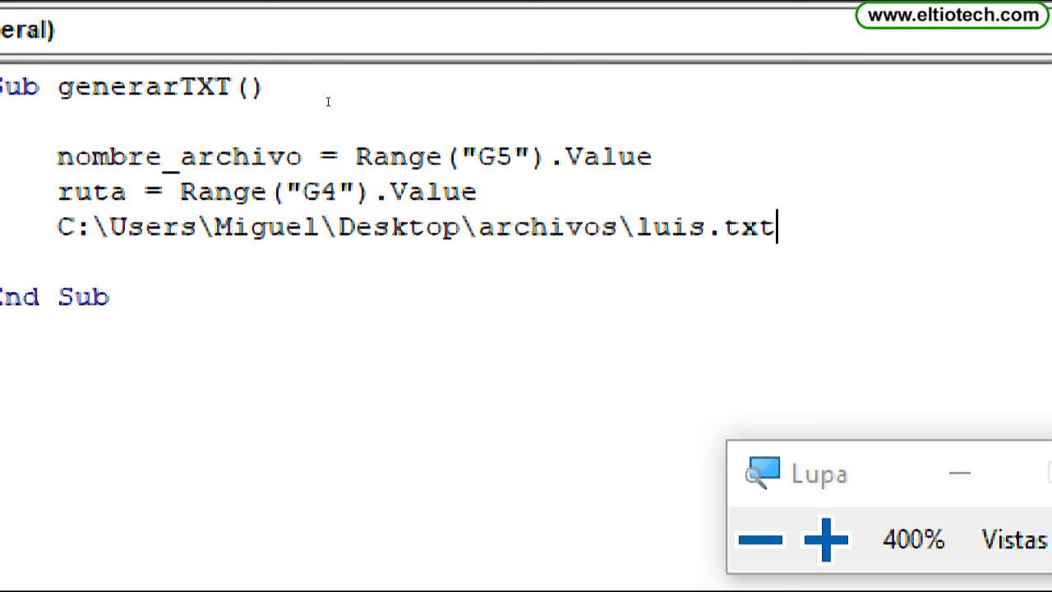
key("shift+Left")
key("shift+Left")
key("shift+Left")
key("shift+Left")
key("shift+Left")
key("shift+Left")
key("shift+Left")
key("shift+Left")
key("shift+Left")
key("shift+Right")
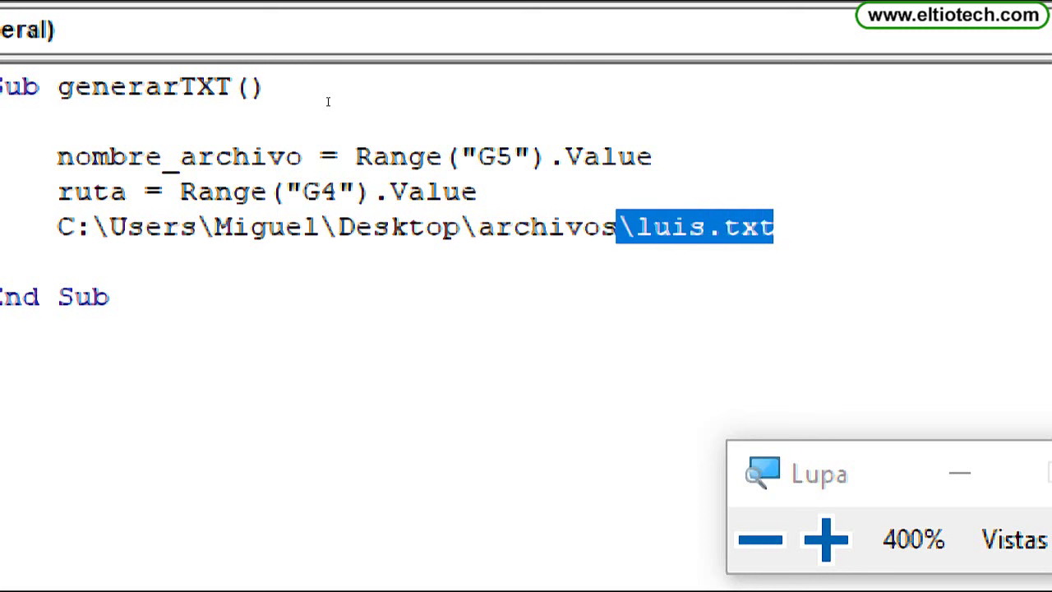
left_click(714, 238)
double_click(779, 224)
double_click(663, 238)
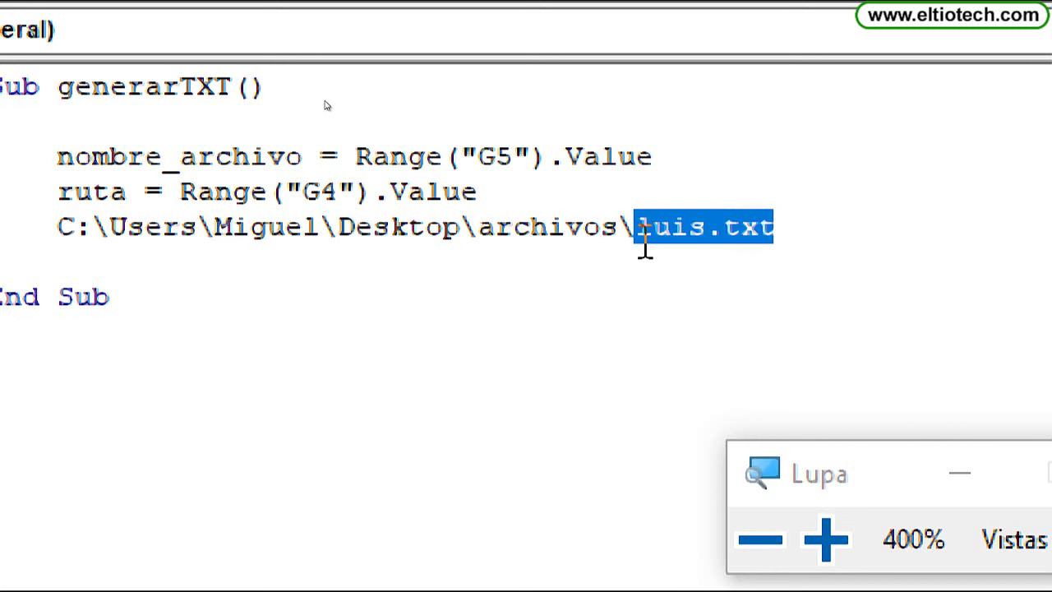
left_click(300, 176)
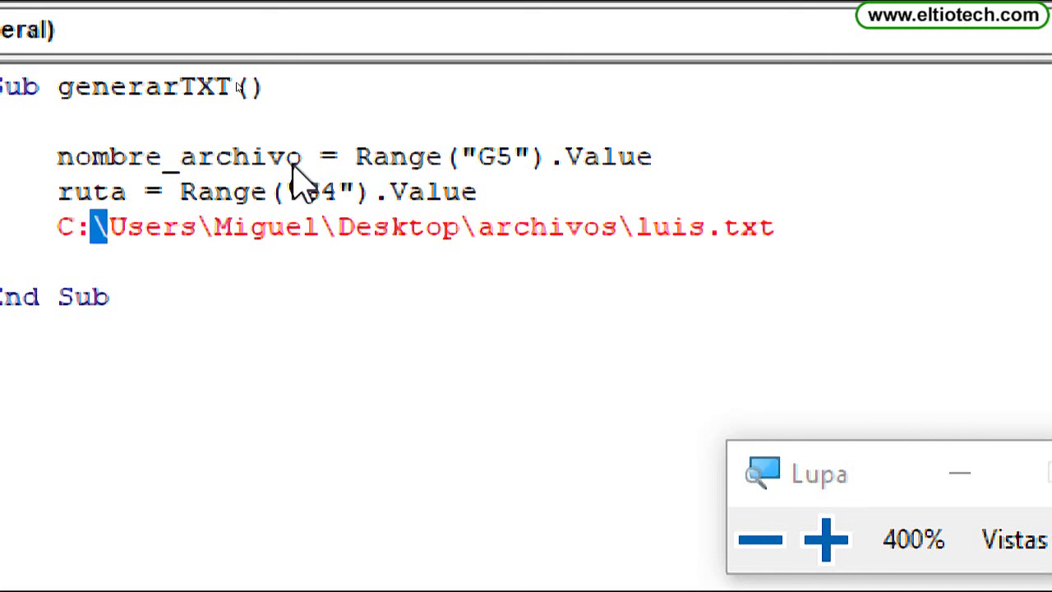
left_click(222, 164)
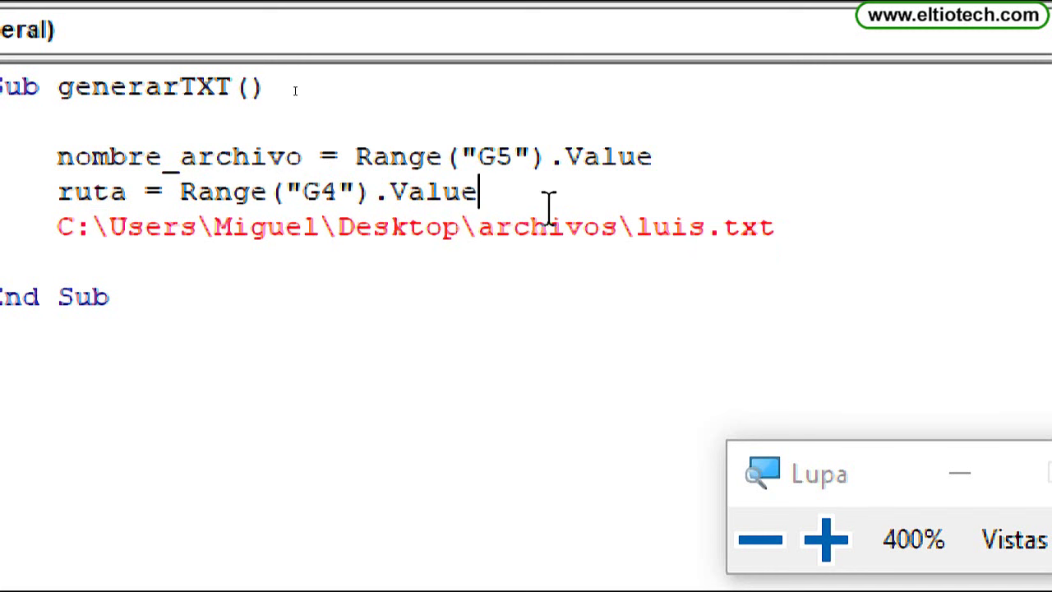
left_click_drag(617, 230, 669, 232)
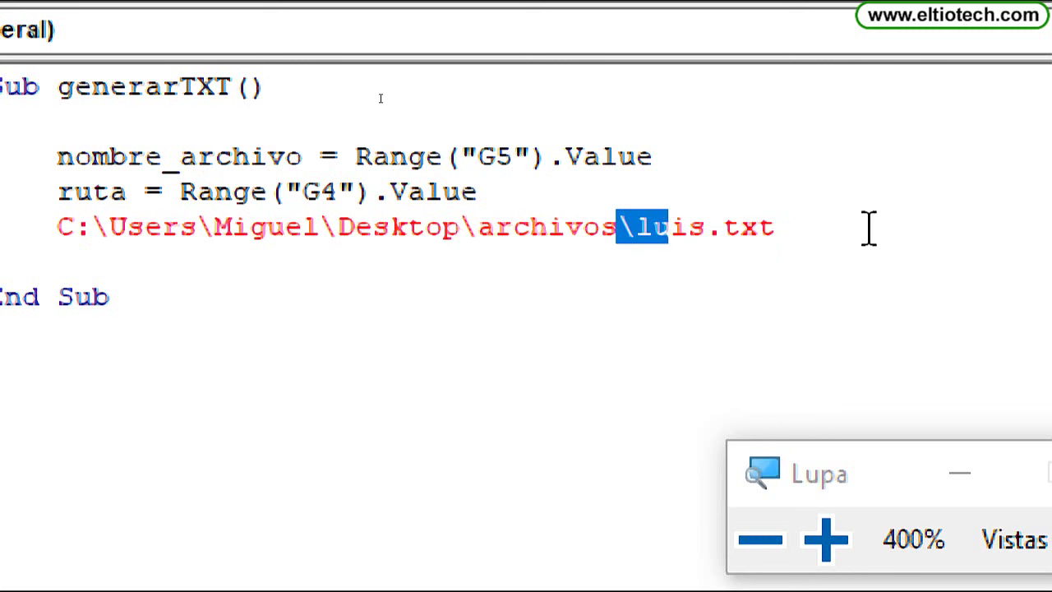
key("Left")
key("shift+Right")
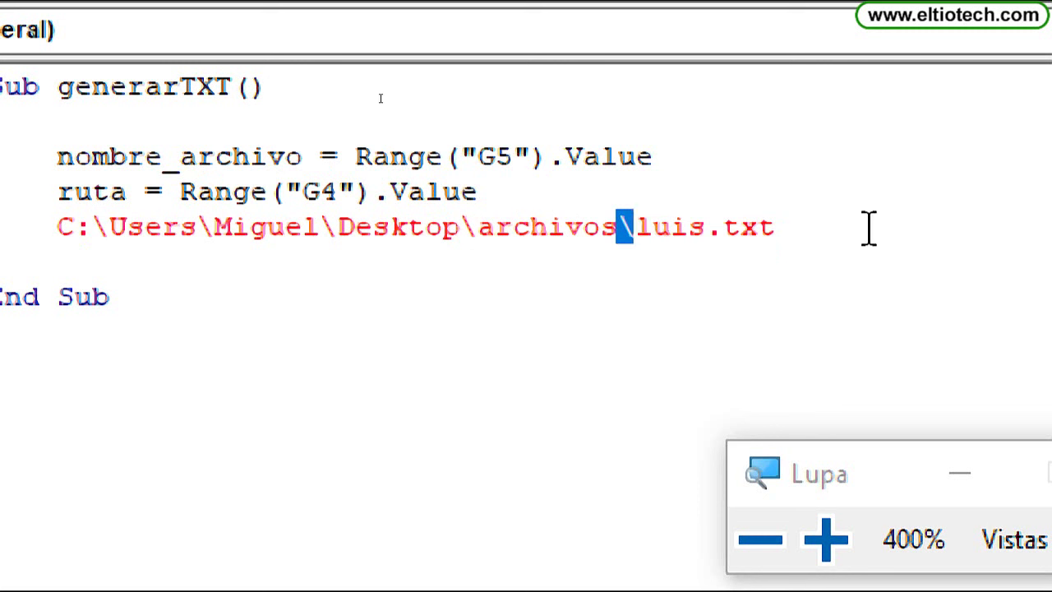
key("Right")
key("shift+Right")
key("shift+Right")
key("shift+Right")
key("shift+Right")
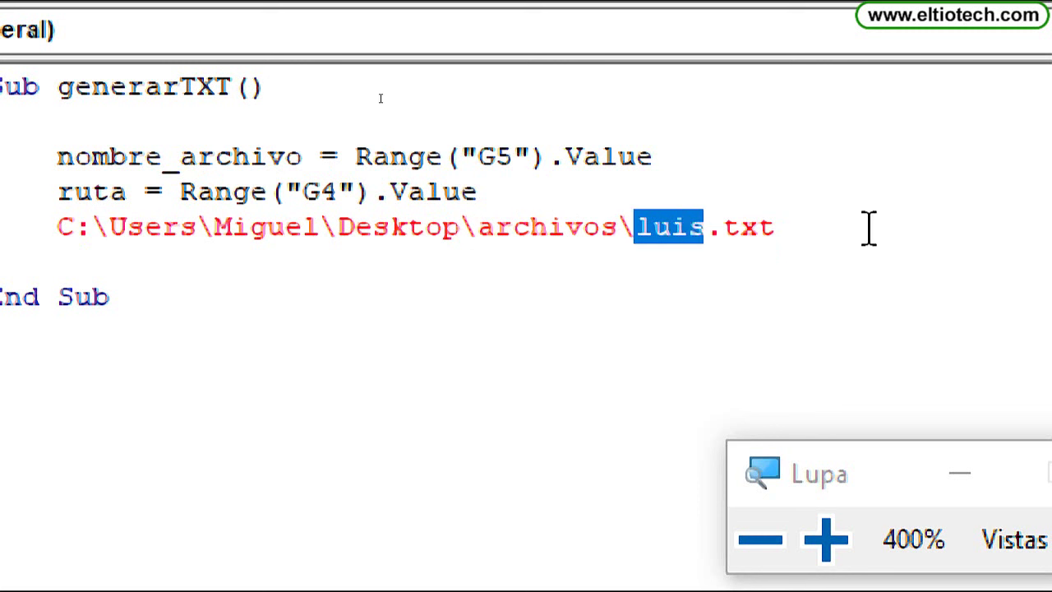
key("shift+Right")
key("shift+Right")
key("shift+Right")
key("shift+Right")
key("shift+Left")
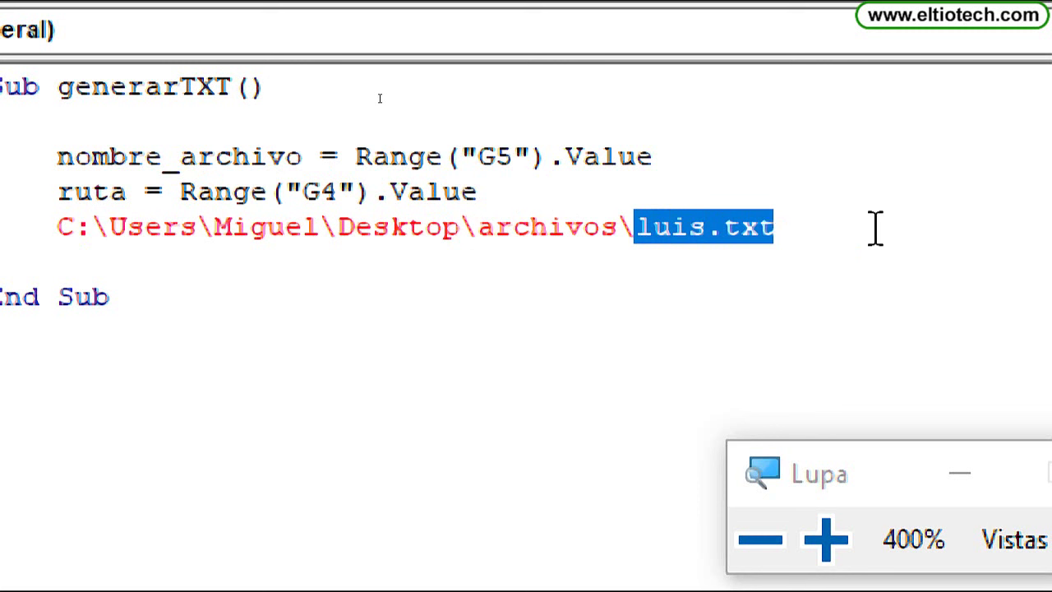
Extend the ruta line with & "\" & and compare the quoted backslash to the path's
left_click(511, 197)
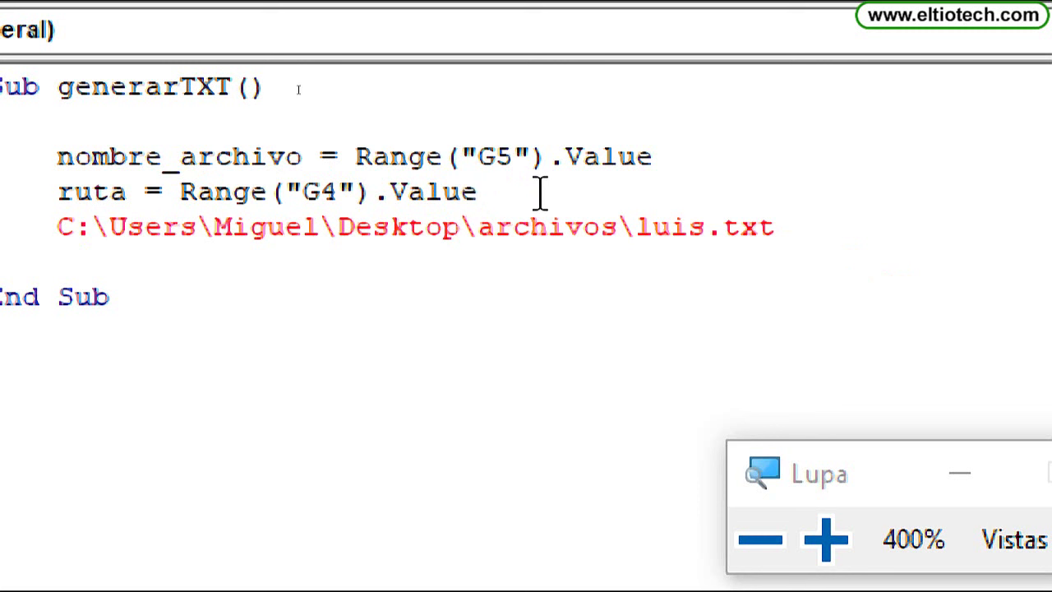
type("&")
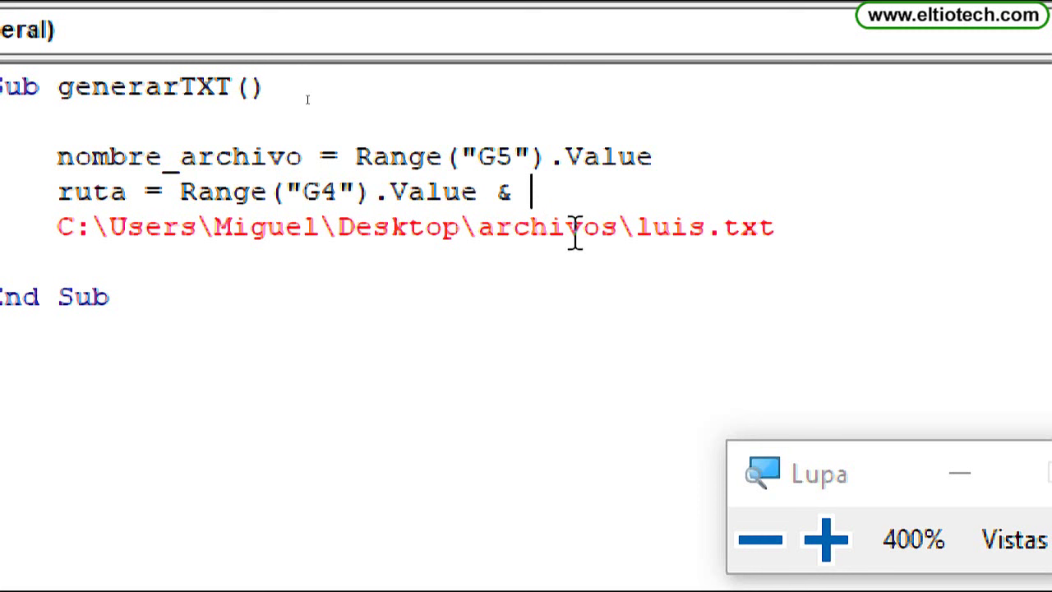
type("\"")
type("92")
key("BackSpace")
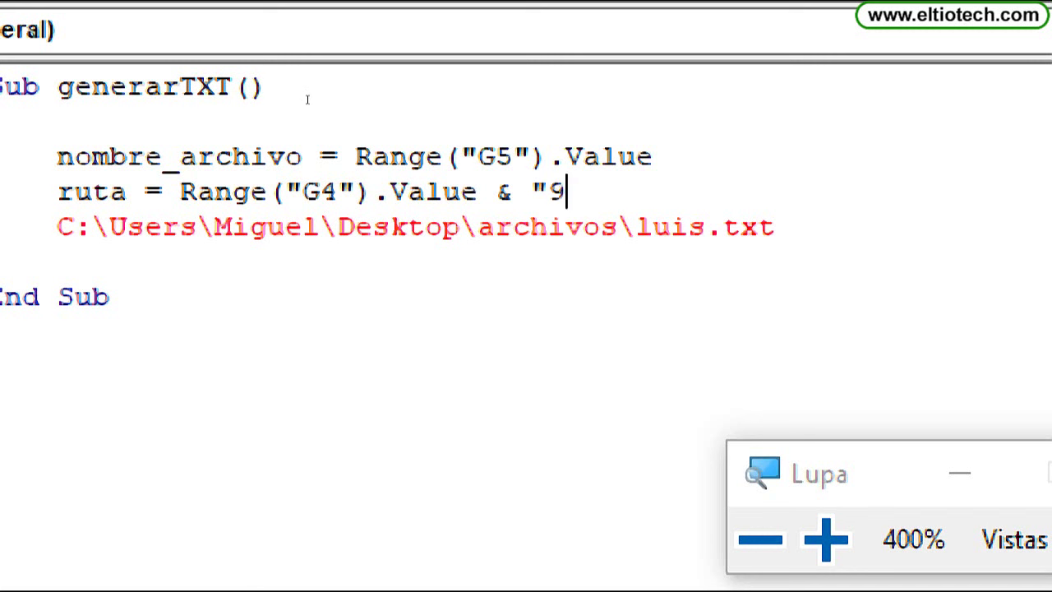
key("BackSpace")
type("\\\"")
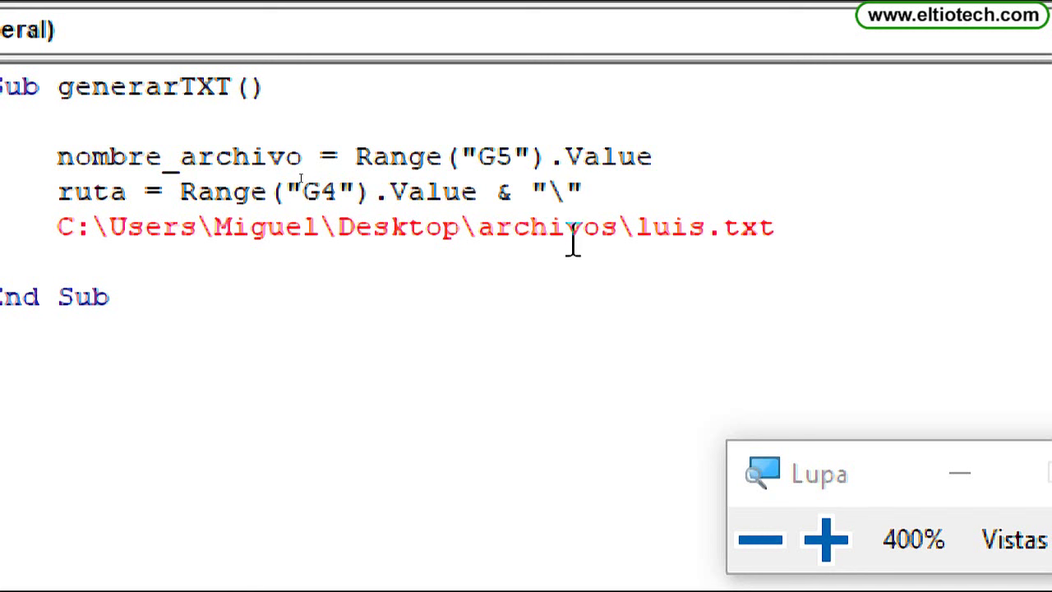
left_click_drag(687, 175, 675, 174)
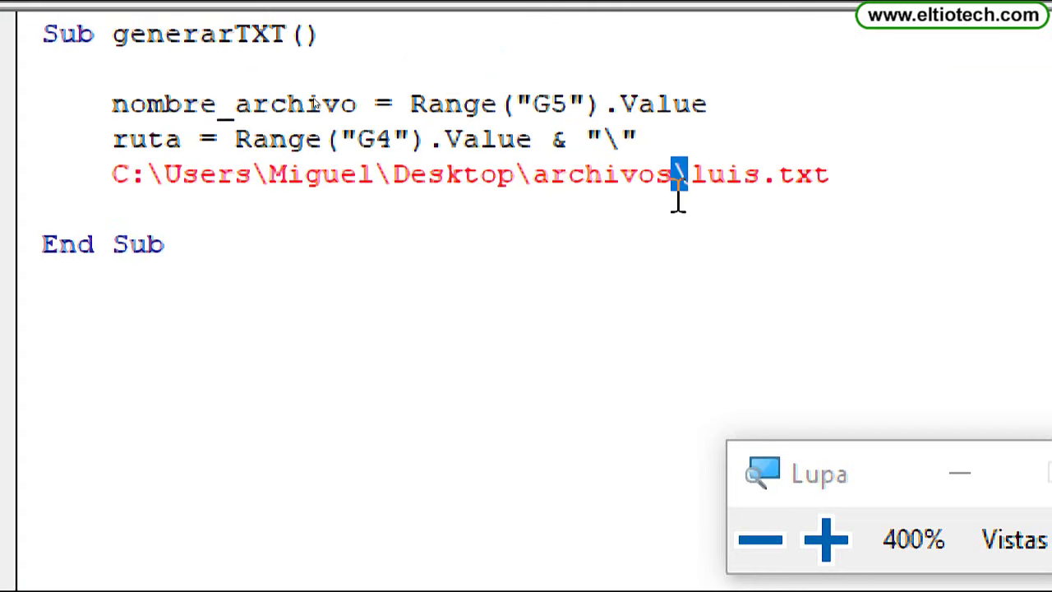
left_click(623, 139)
double_click(559, 140)
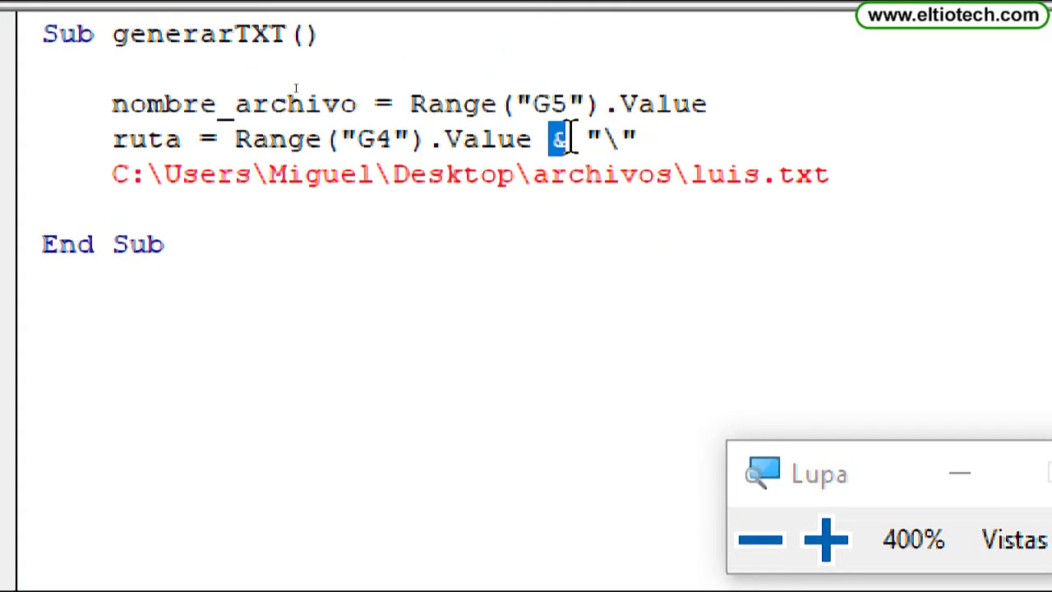
left_click(590, 139)
left_click_drag(590, 138, 604, 136)
left_click_drag(607, 138, 635, 140)
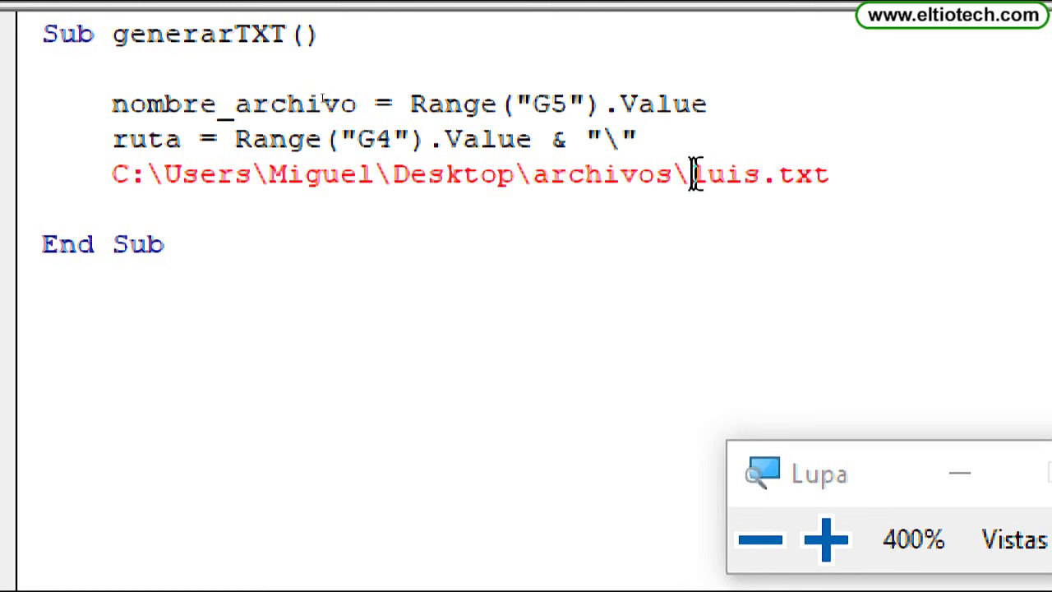
left_click_drag(690, 175, 676, 175)
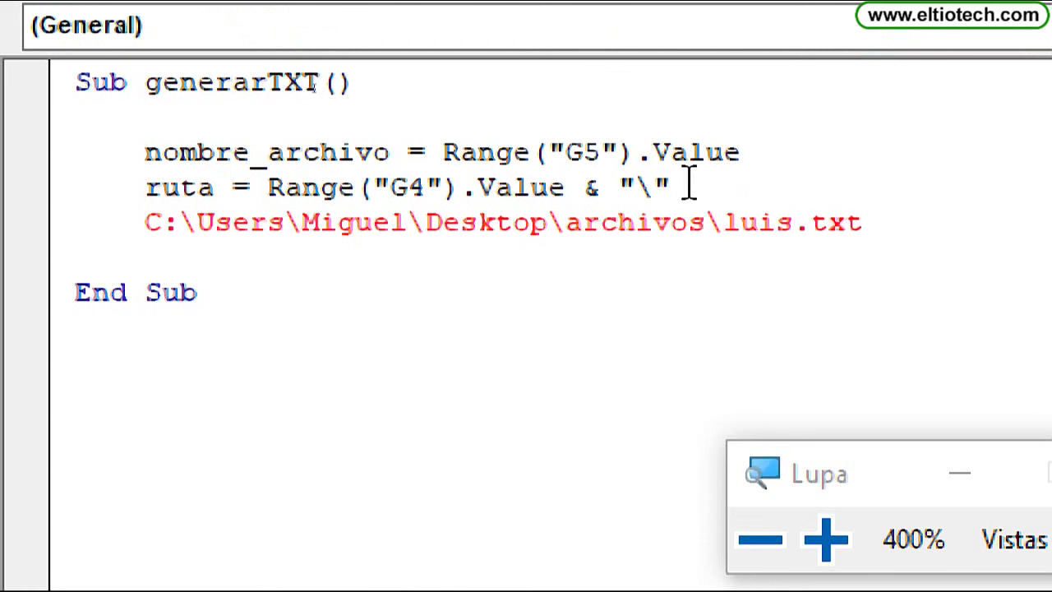
type("&")
left_click(829, 223)
Dismiss the compile error and paste nombre_archivo after the last & on the ruta line
key("super+Escape")
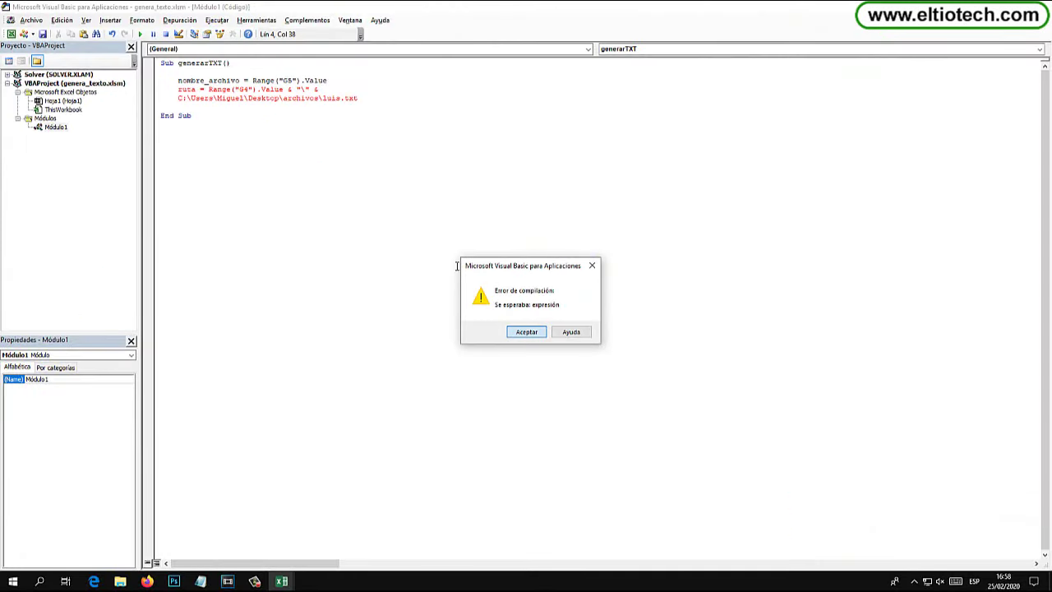
key("Return")
key("super+plus")
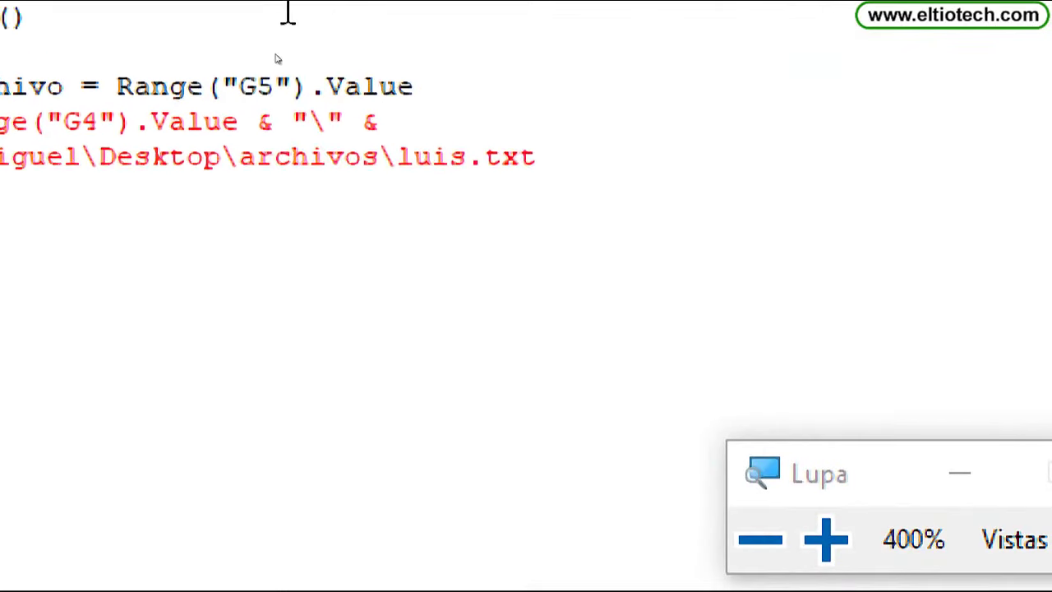
left_click_drag(569, 236, 714, 238)
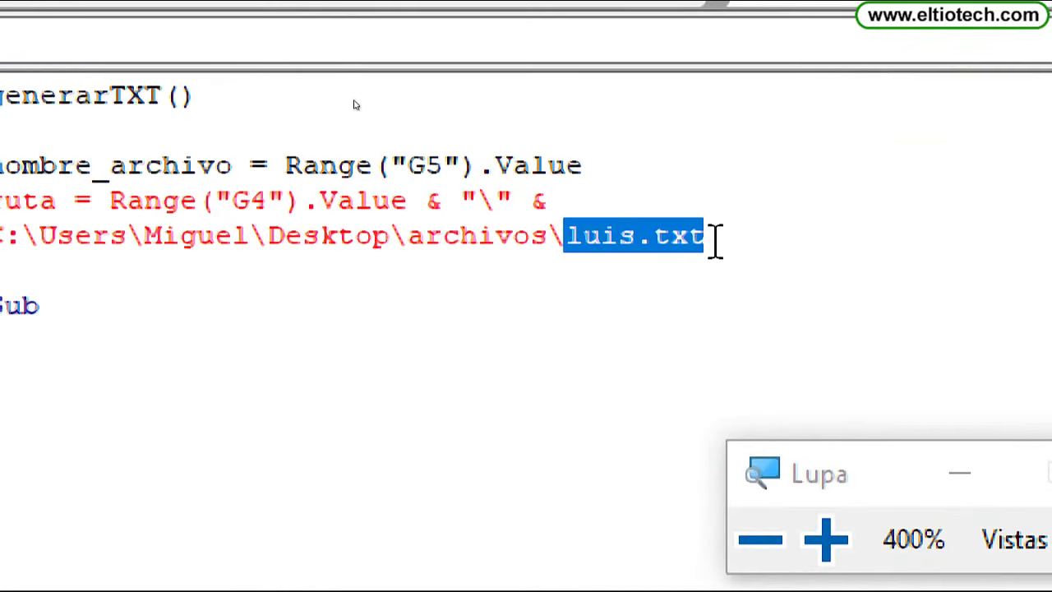
left_click(616, 202)
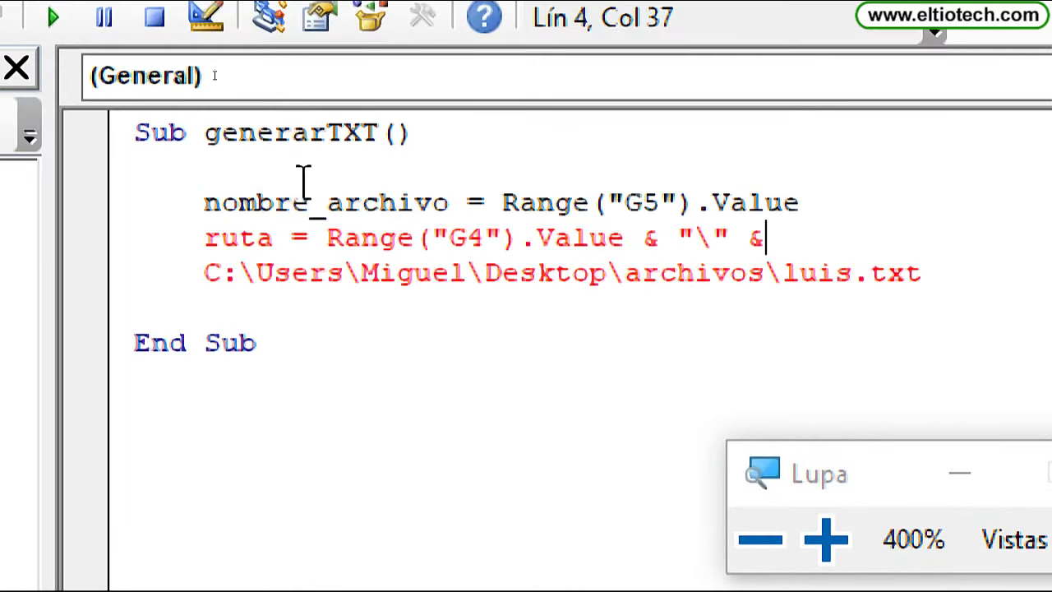
left_click_drag(448, 202, 204, 203)
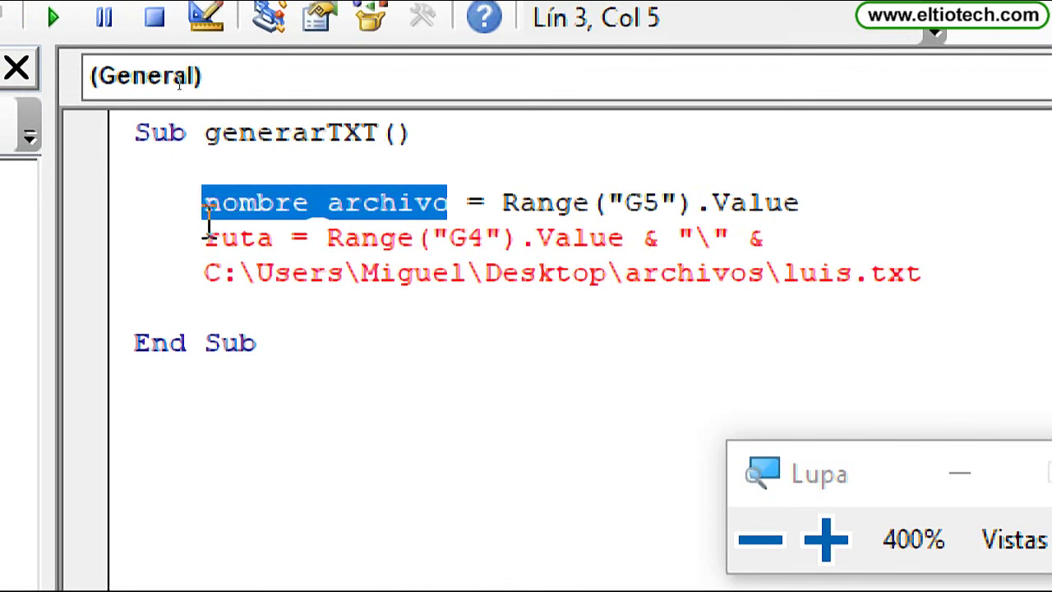
left_click(827, 246)
type("nombre_archivo")
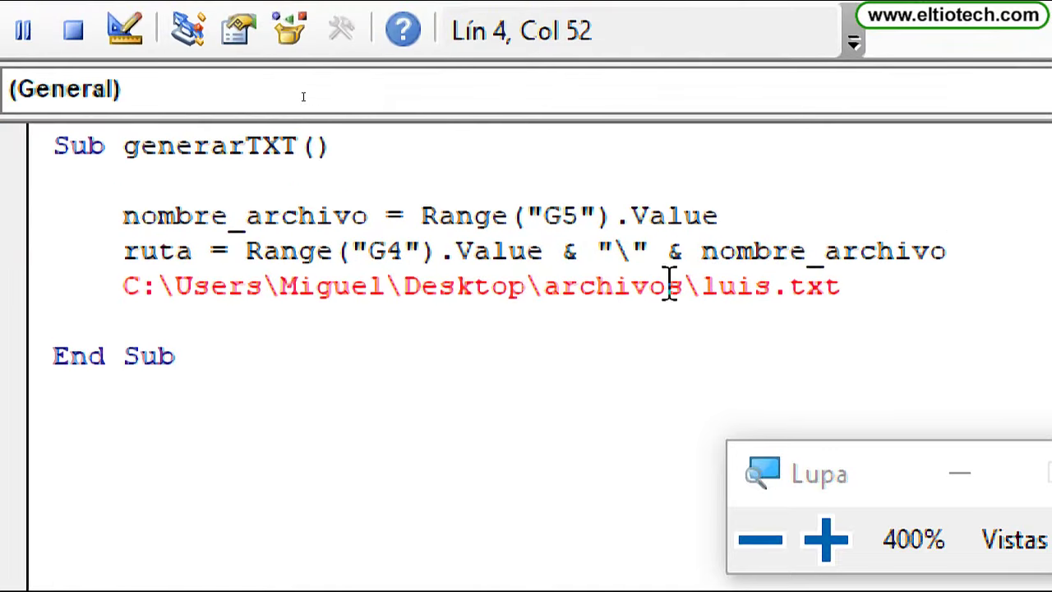
Highlight the reference path line and the full expression assigned to ruta
left_click(791, 286)
mouse_move(846, 286)
left_mouse_down()
mouse_move(117, 308)
mouse_move(123, 286)
left_mouse_up()
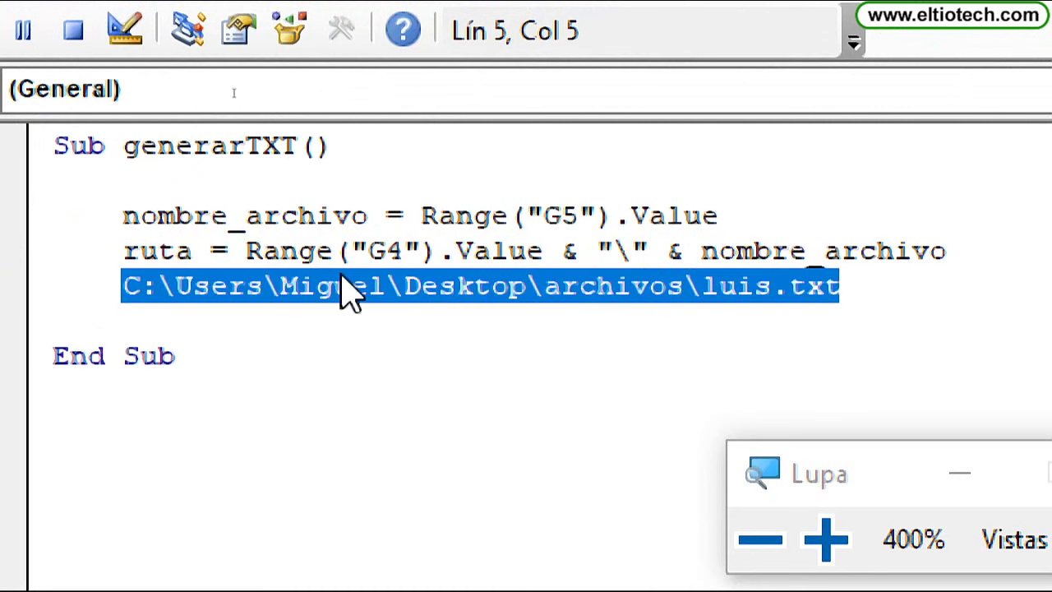
left_click_drag(247, 251, 927, 251)
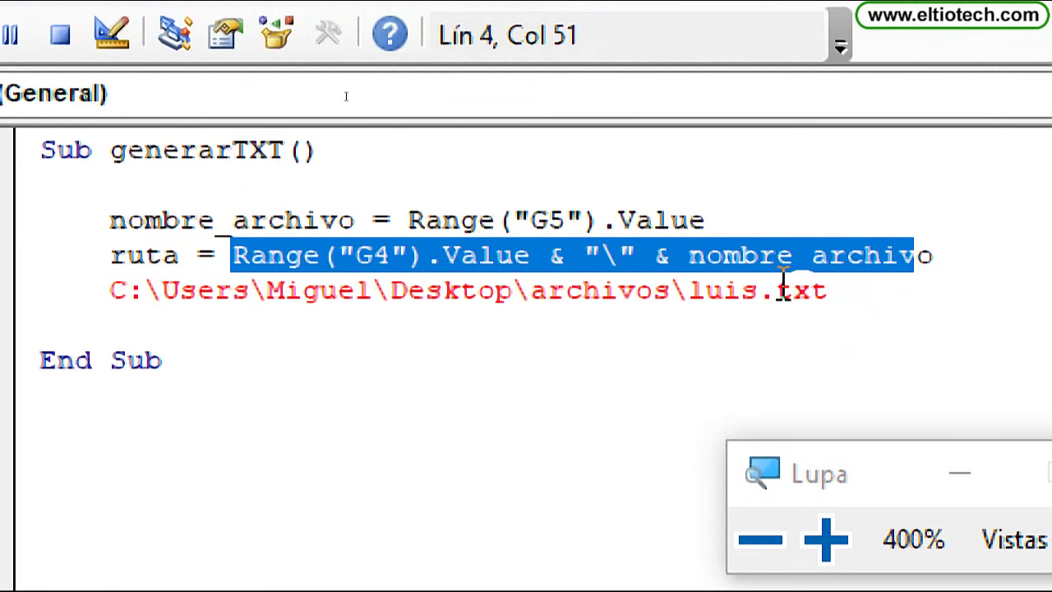
key("super+Escape")
left_click(281, 581)
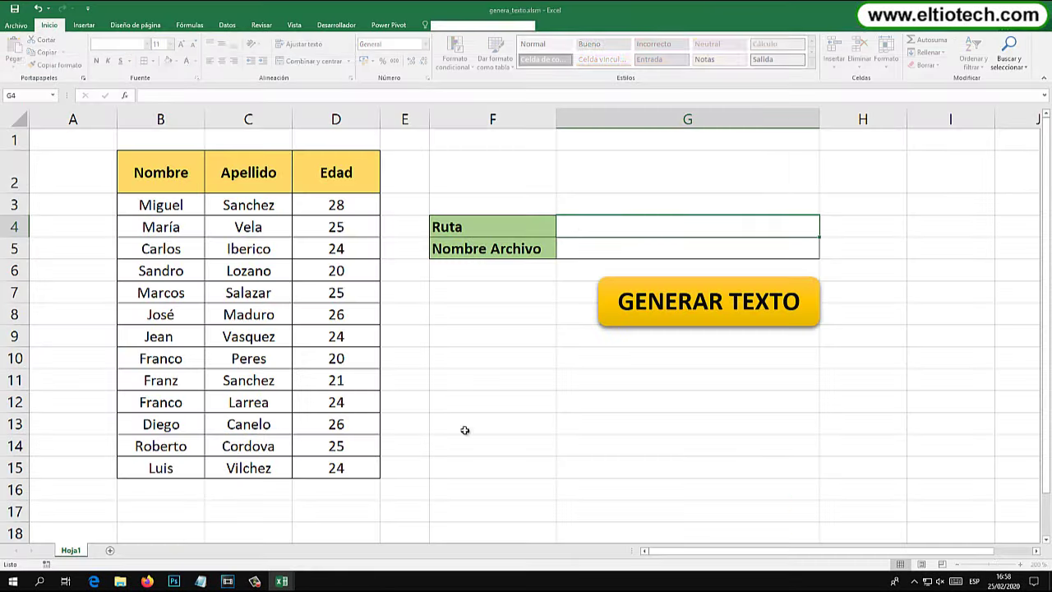
Type Luis.txt into cell G5 and highlight its txt extension
key("super+plus")
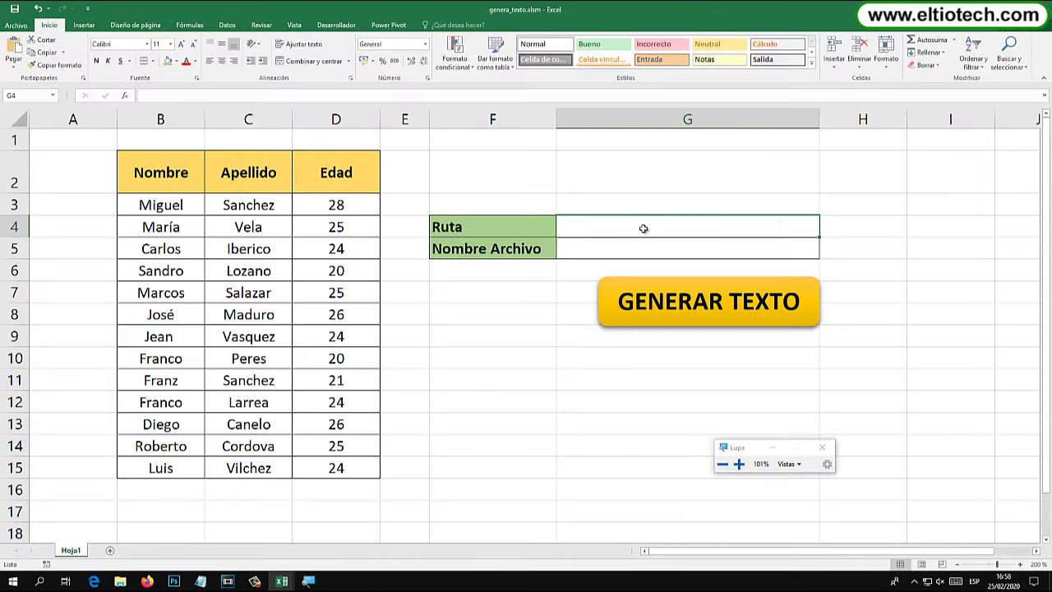
left_click(631, 249)
type("Lu")
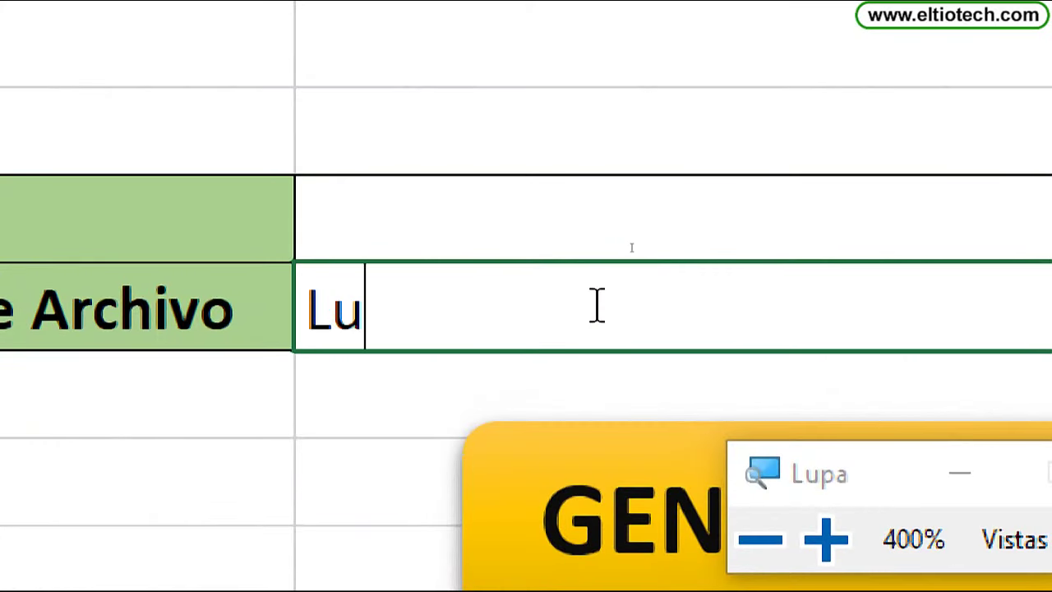
type("is")
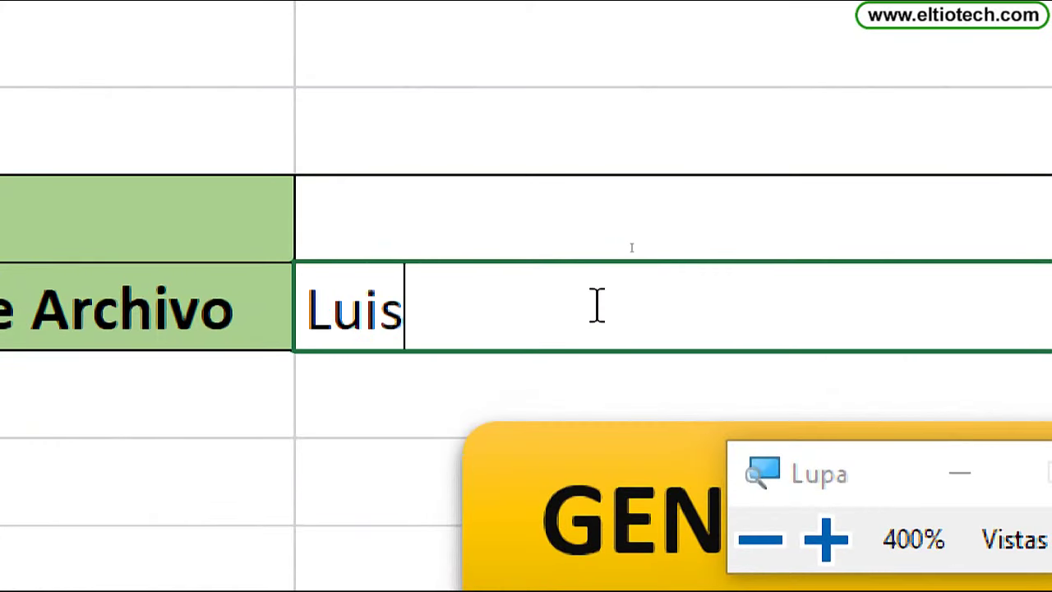
type(".txt")
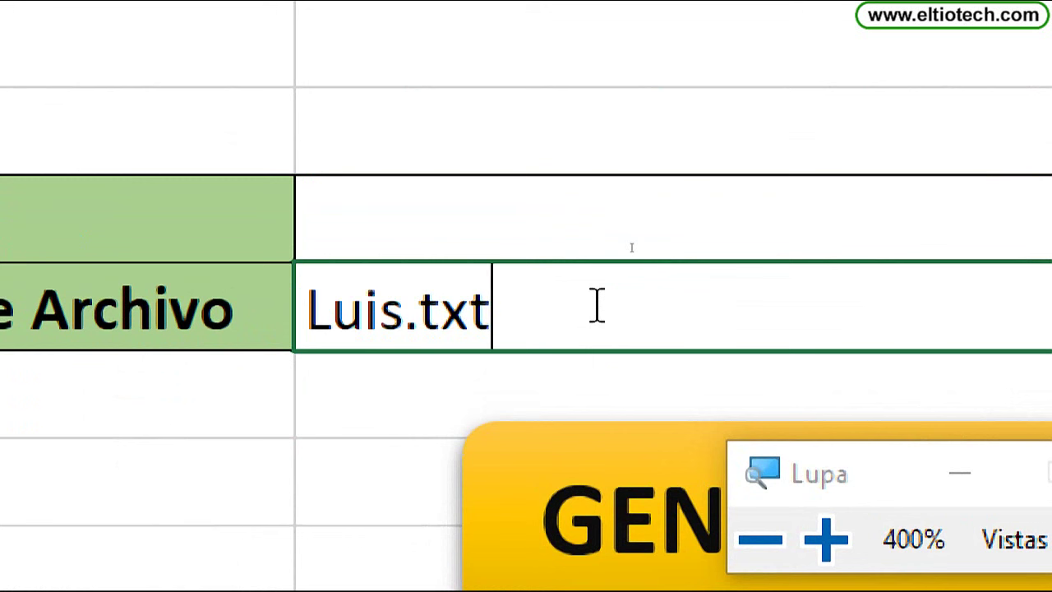
key("Return")
left_click(592, 305)
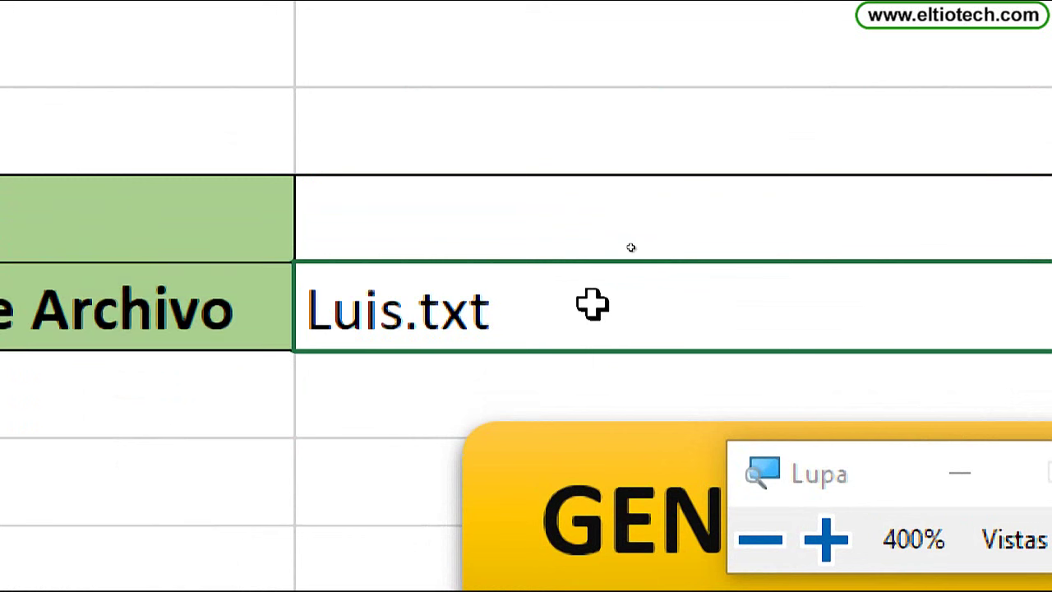
double_click(492, 312)
left_click_drag(419, 317, 493, 312)
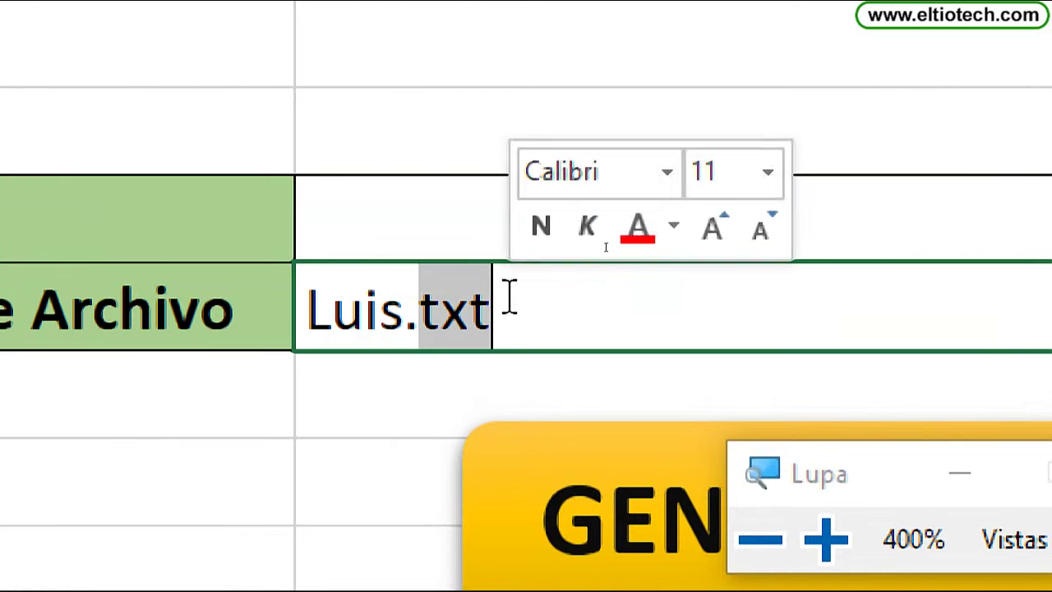
left_click(365, 312)
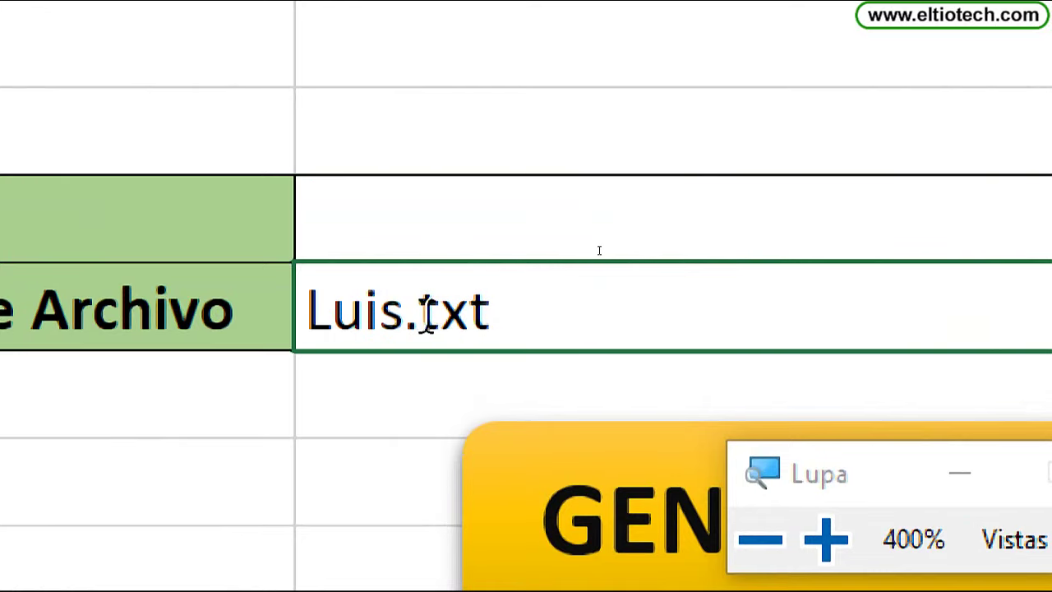
left_click_drag(423, 317, 545, 327)
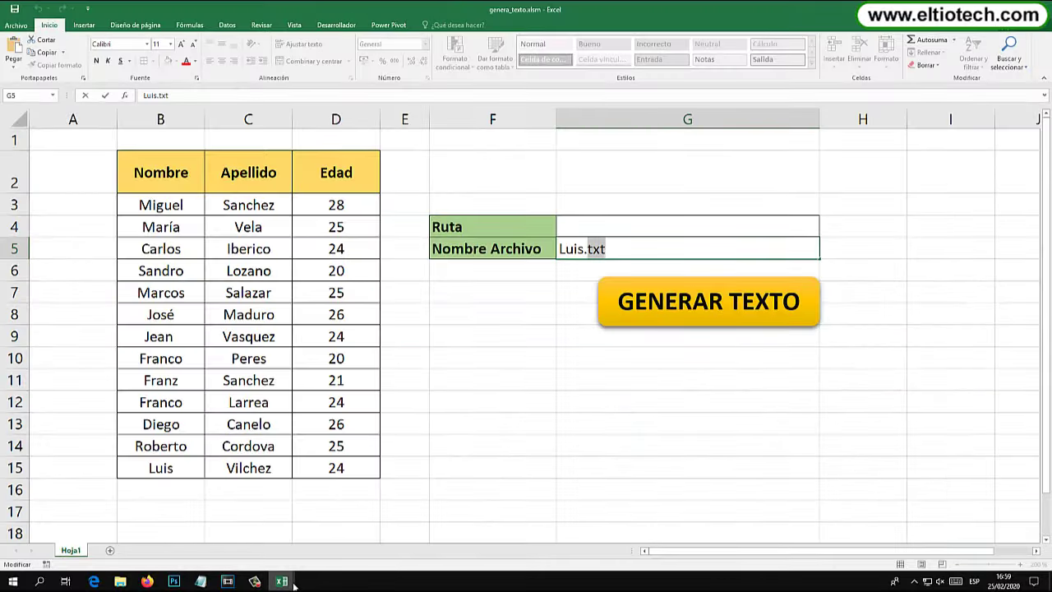
Check the Luis.txt file name in the Excel sheet before returning to the generarTXT code
mouse_move(282, 581)
left_click(331, 506)
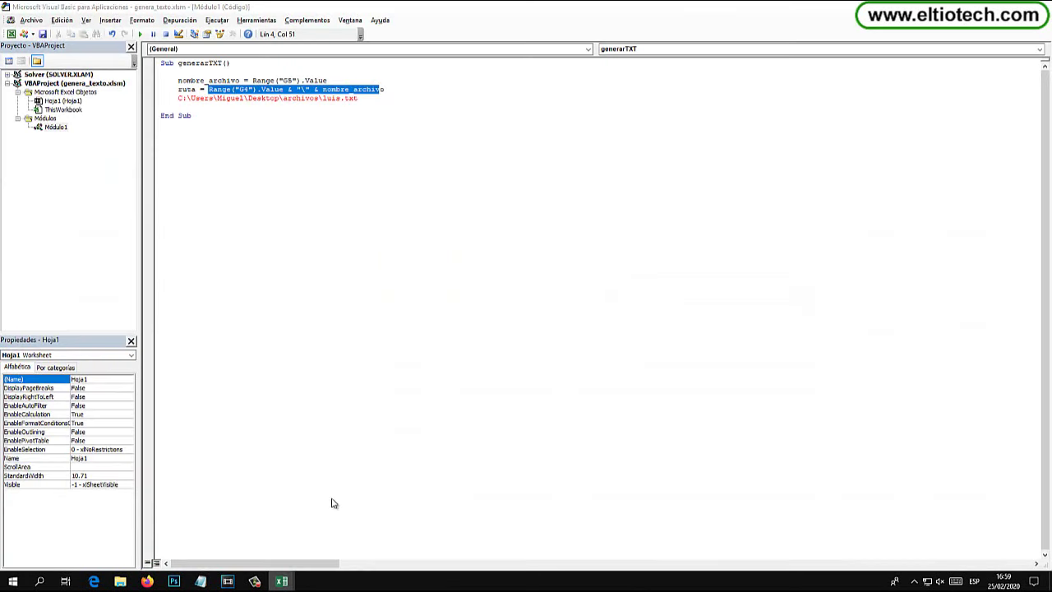
key("super+plus")
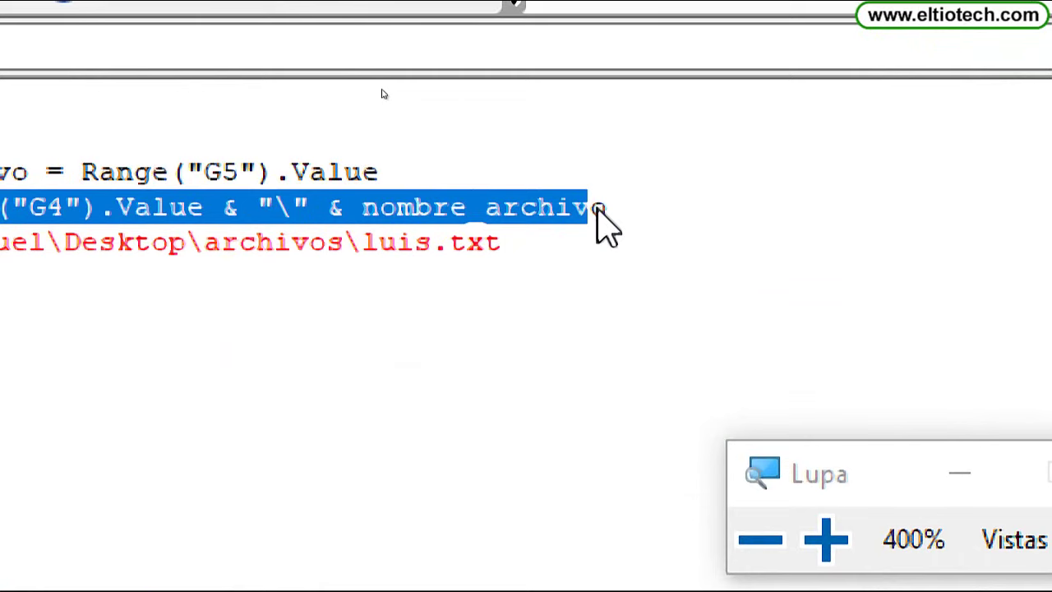
key("super+Escape")
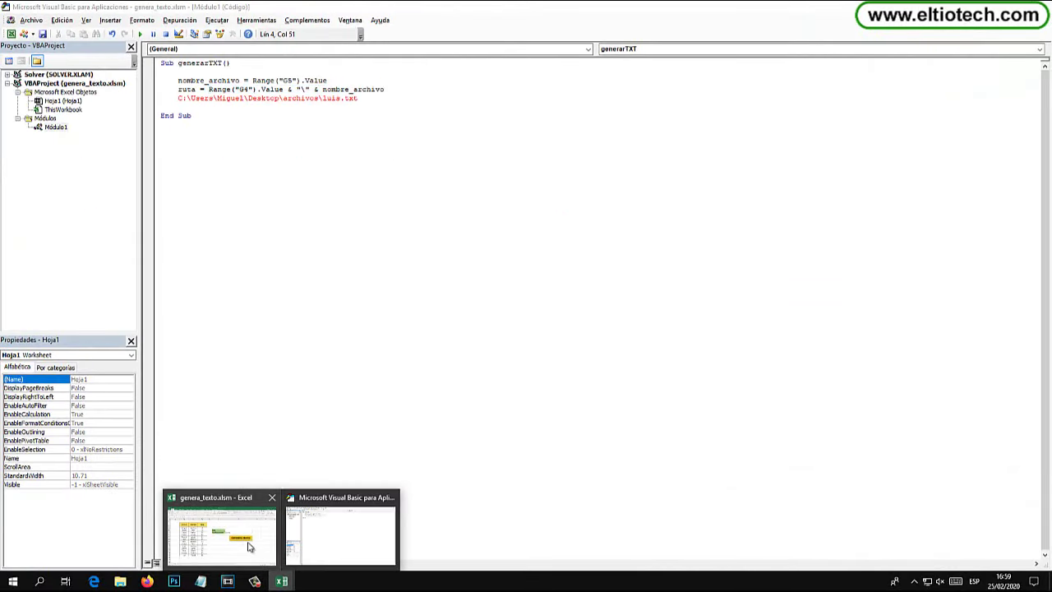
left_click(234, 535)
left_click(515, 351)
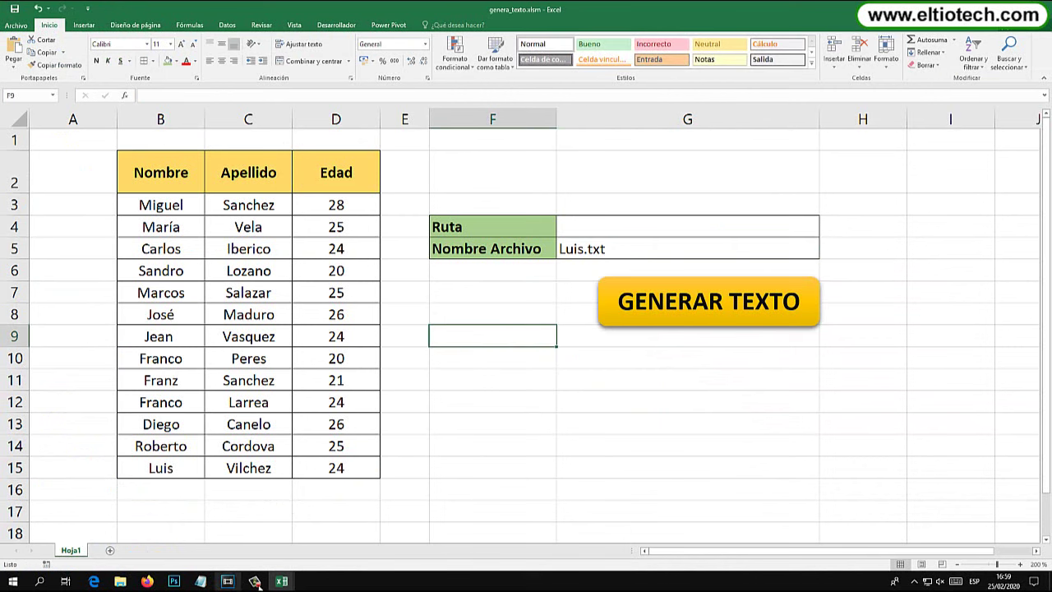
mouse_move(281, 581)
left_click(321, 535)
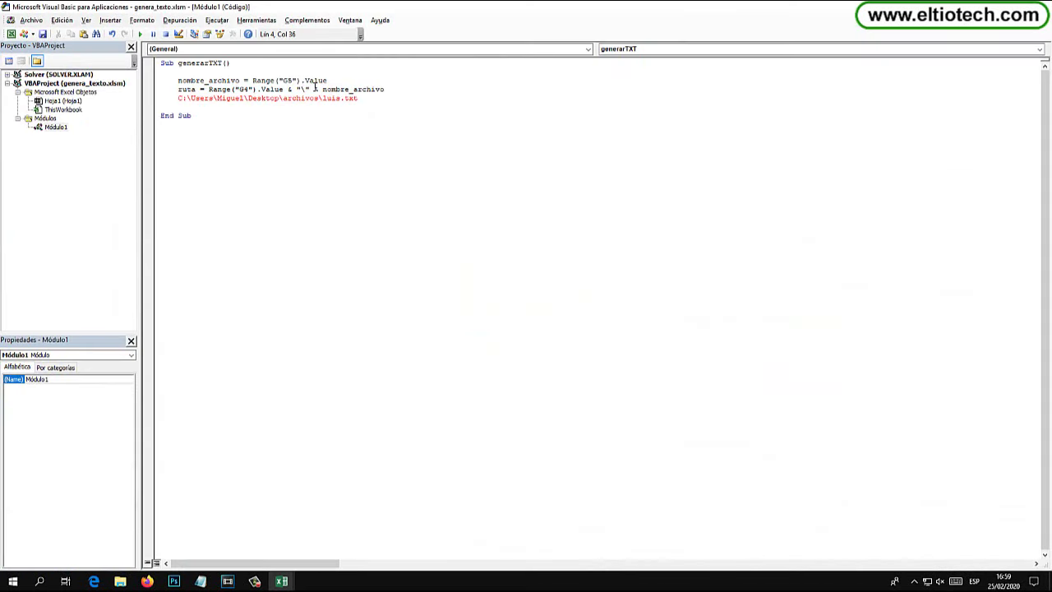
key("super+plus")
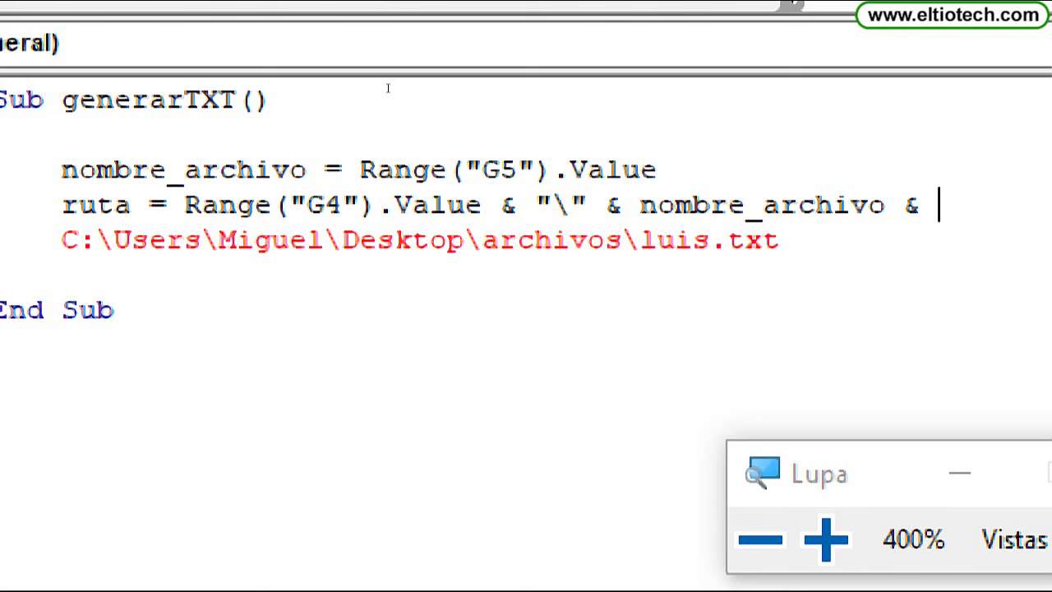
Append ".txt" after the trailing & at the end of the ruta line
key("shift+Left")
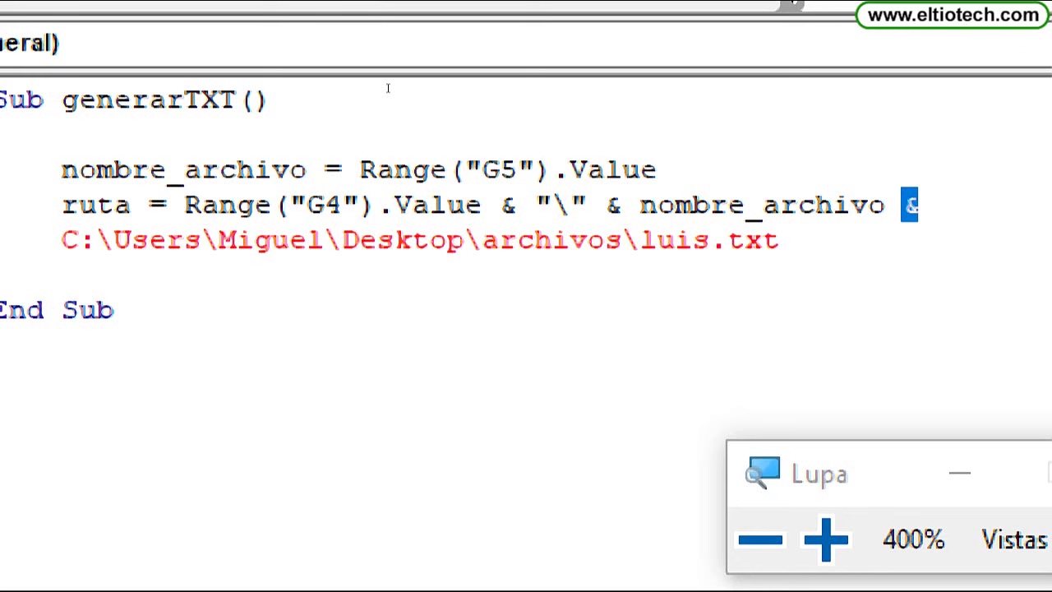
key("shift+Right")
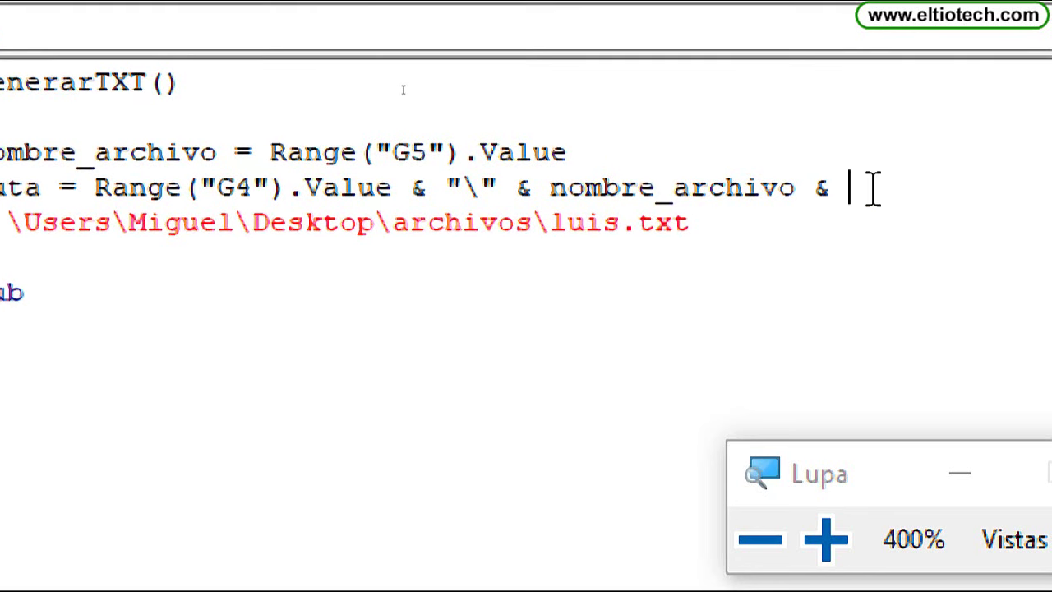
type("\".t")
type("xt")
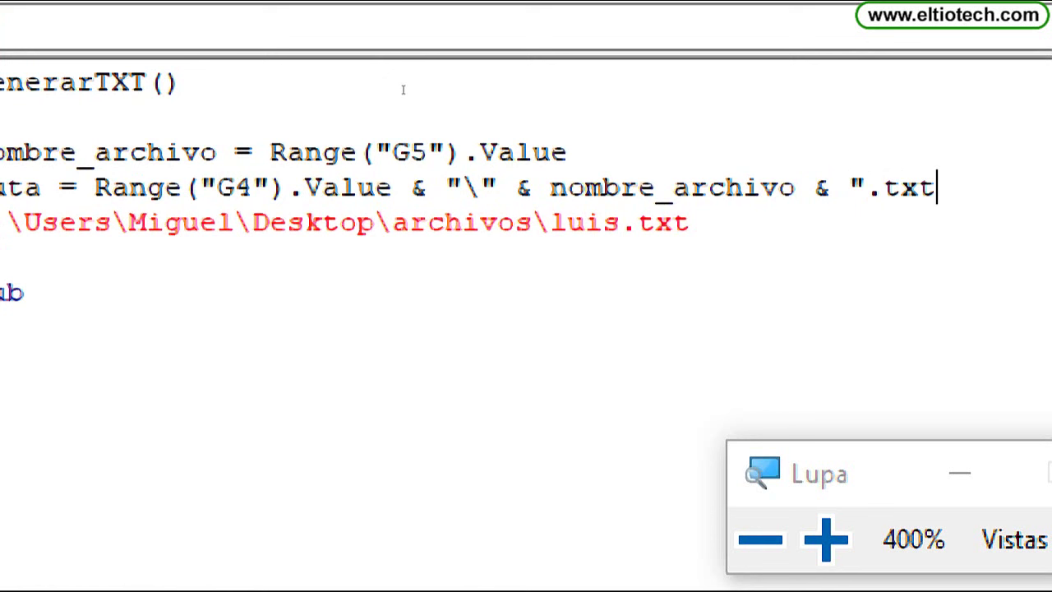
type("\"")
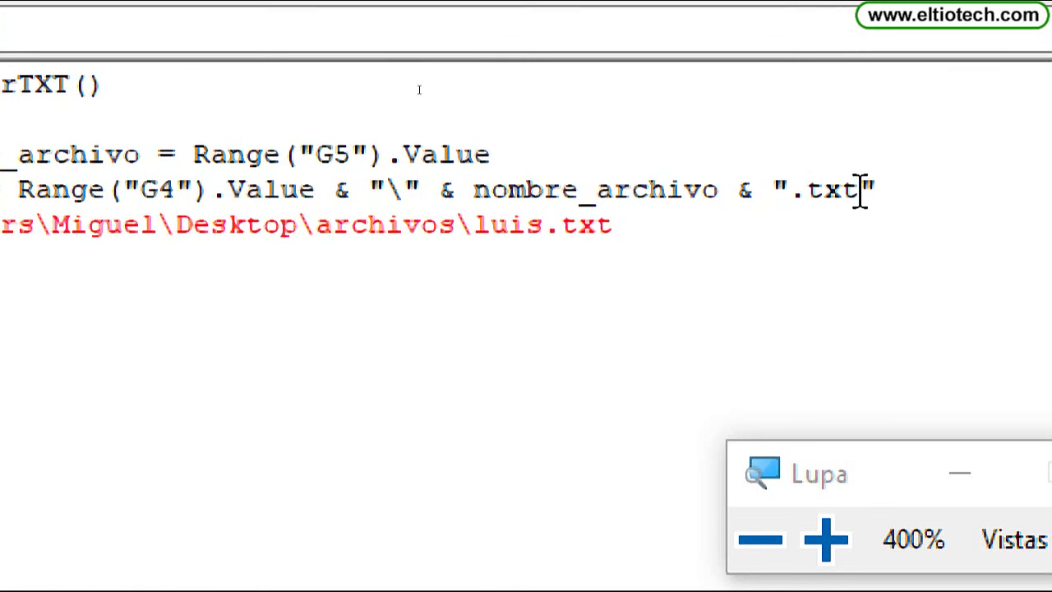
mouse_move(858, 191)
left_mouse_down()
mouse_move(808, 193)
mouse_move(791, 206)
left_mouse_up()
left_click(841, 211)
left_click_drag(860, 192, 801, 210)
left_click(838, 197)
Delete the red example C:\ path line below ruta
left_click_drag(612, 226, 54, 243)
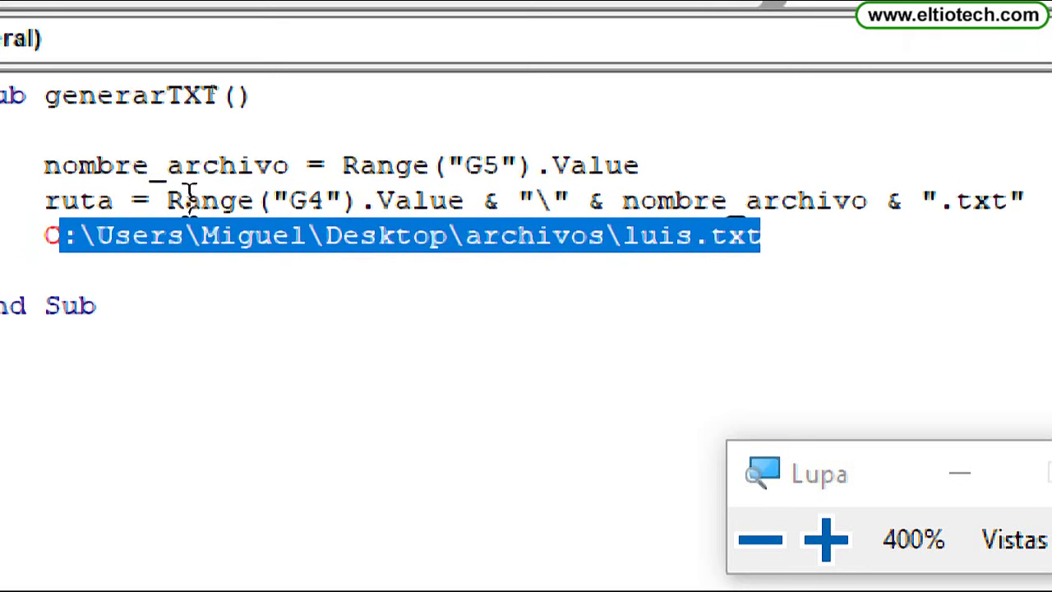
left_click_drag(168, 201, 936, 201)
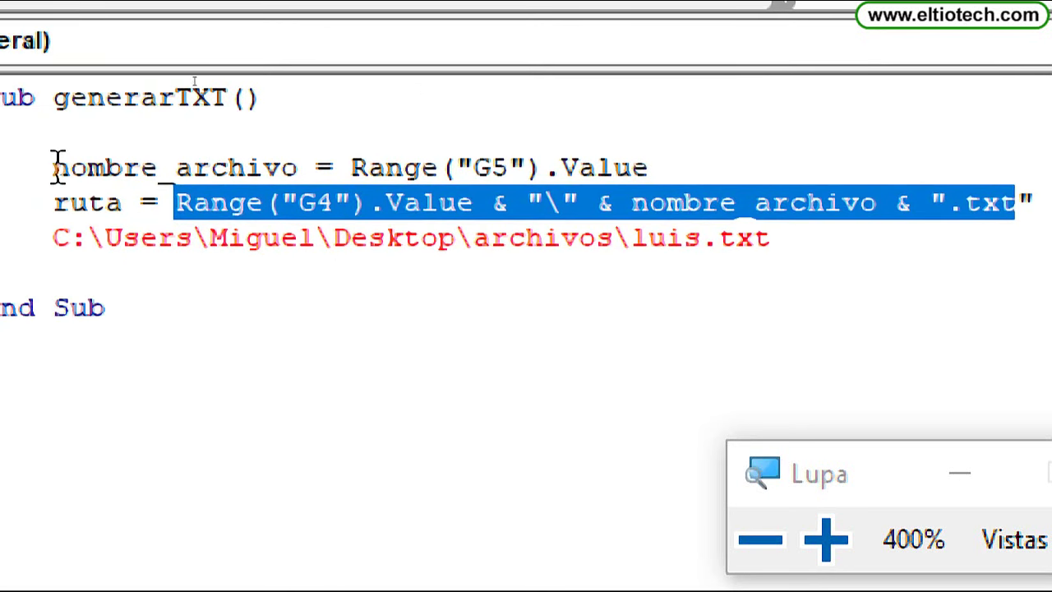
left_click(424, 237)
left_click_drag(54, 237, 899, 242)
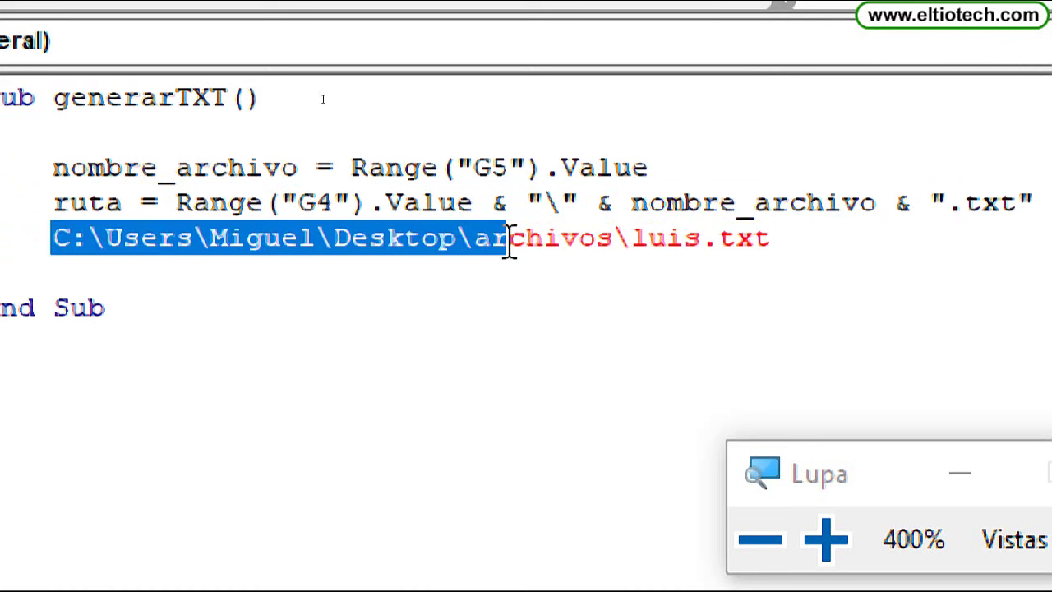
key("Delete")
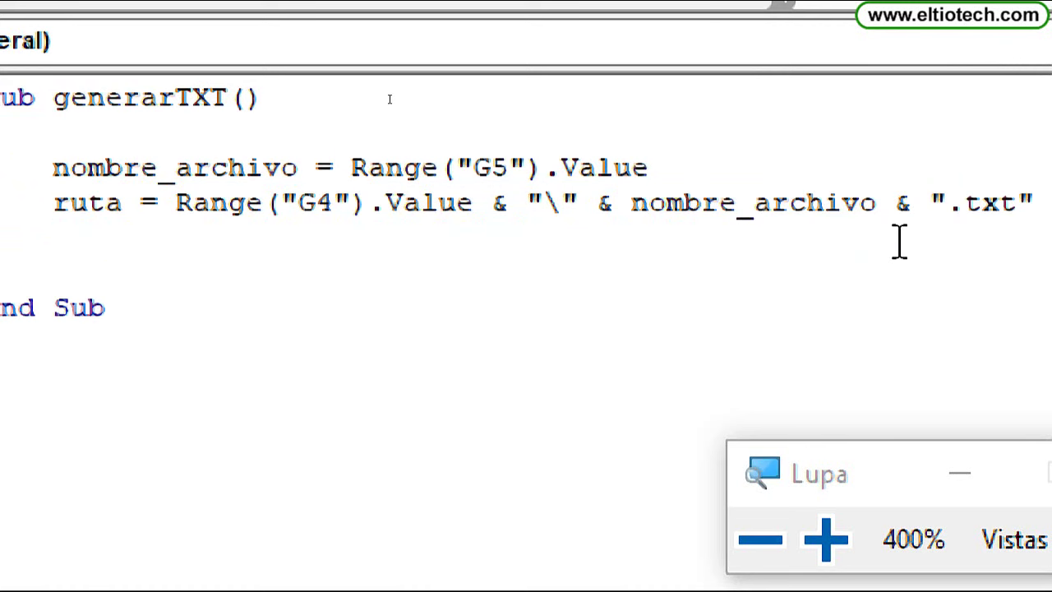
key("Up")
key("shift+Down")
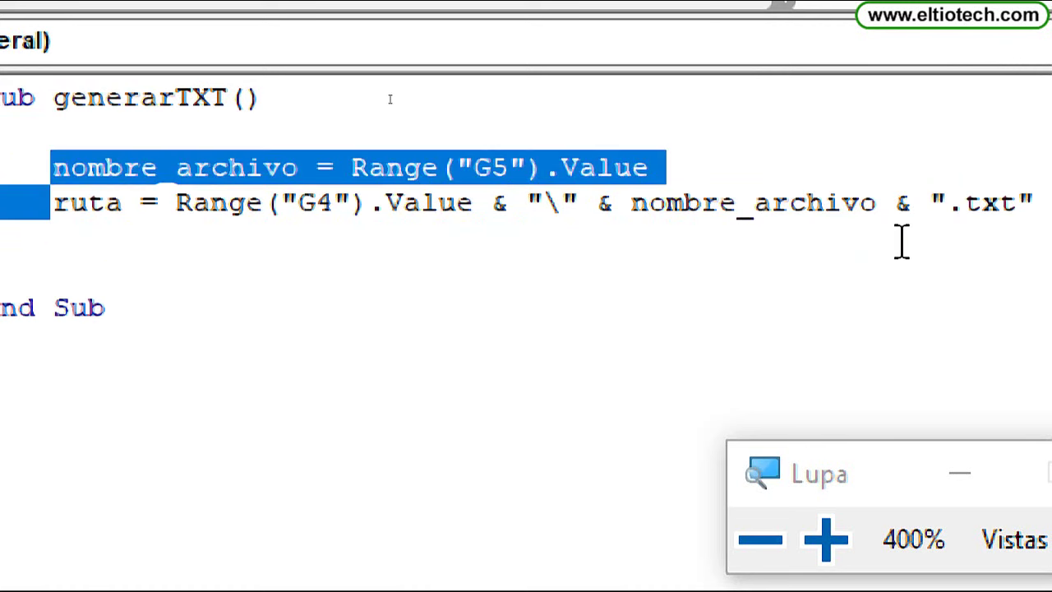
key("Down")
key("Up")
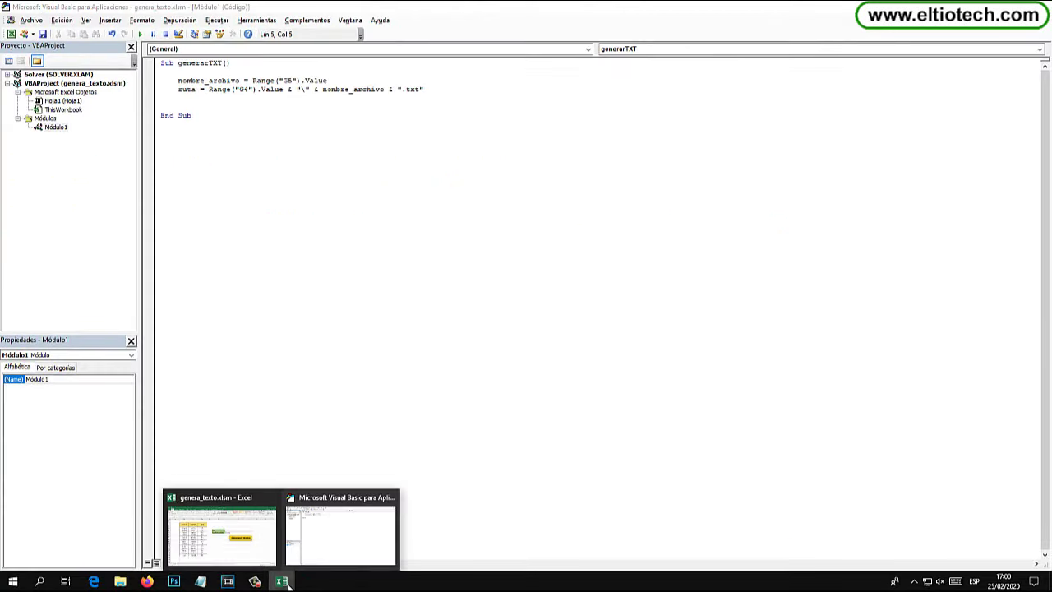
left_click(281, 581)
Select data rows 2 through 14 and launch Notepad by searching for 'bloc'
left_click_drag(21, 184, 30, 457)
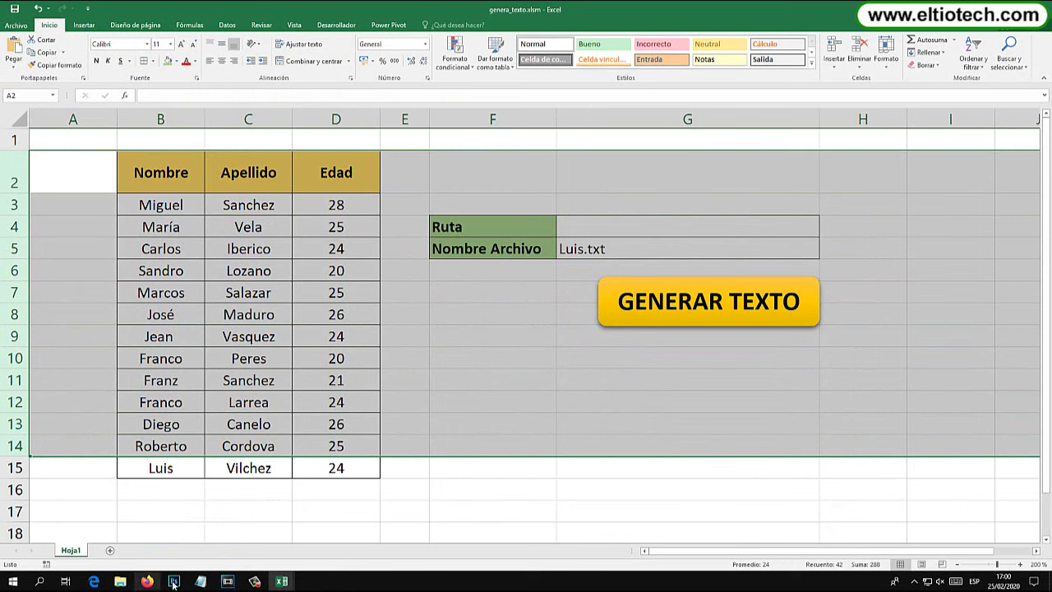
left_click(46, 583)
type("bloc")
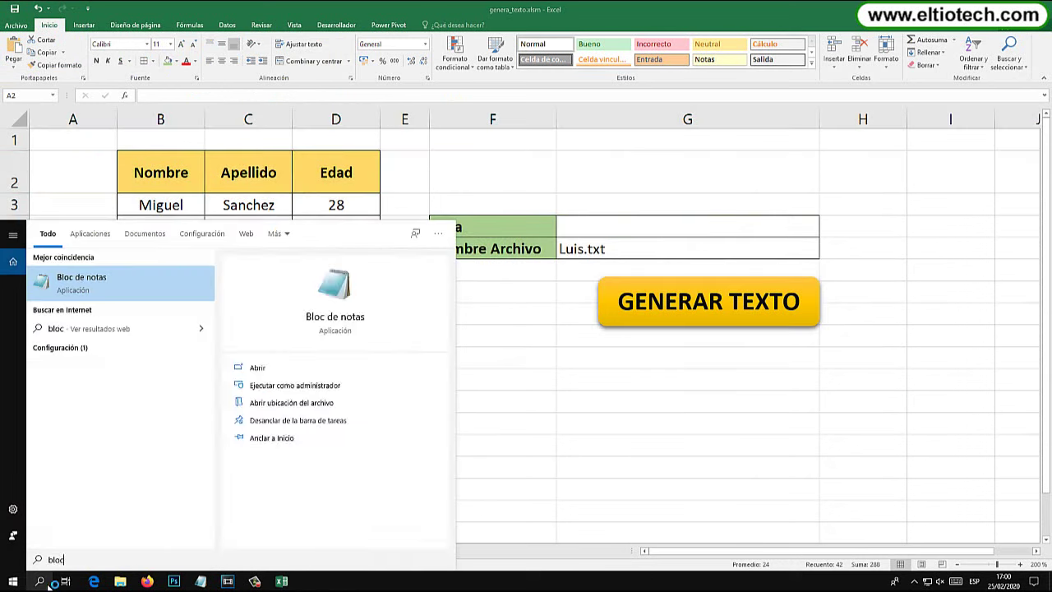
key("Return")
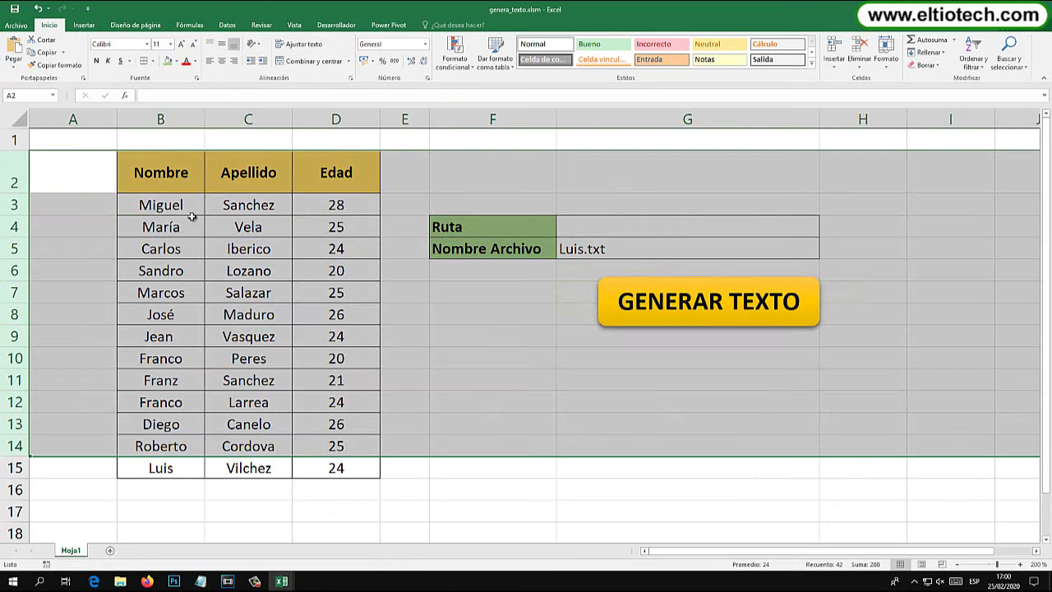
Highlight data rows 3, 4, 5, 8 and 11, then the Apellido, Edad and Nombre columns
left_click(192, 222)
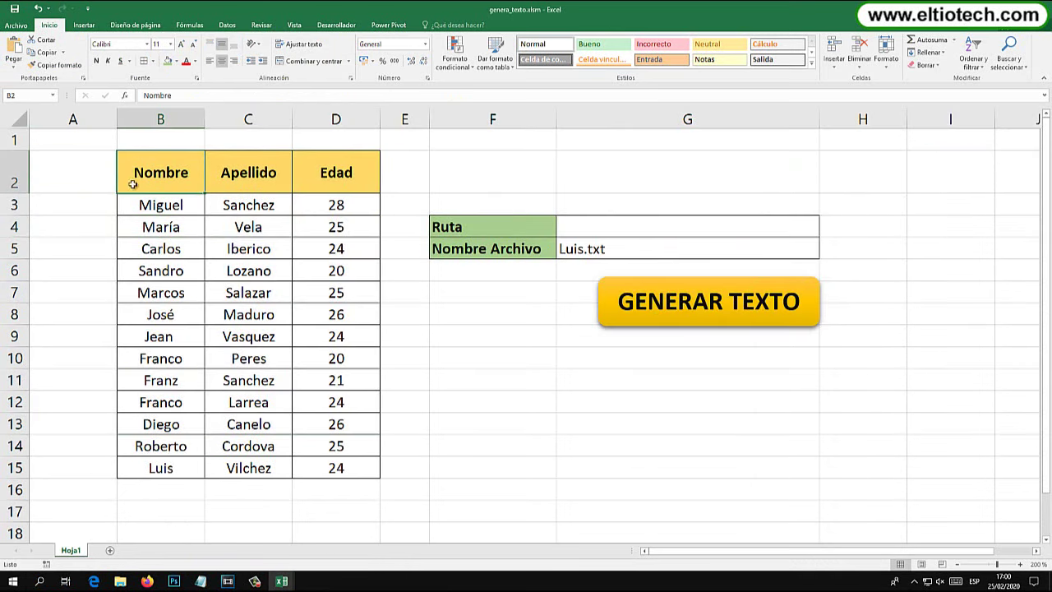
left_click(16, 205)
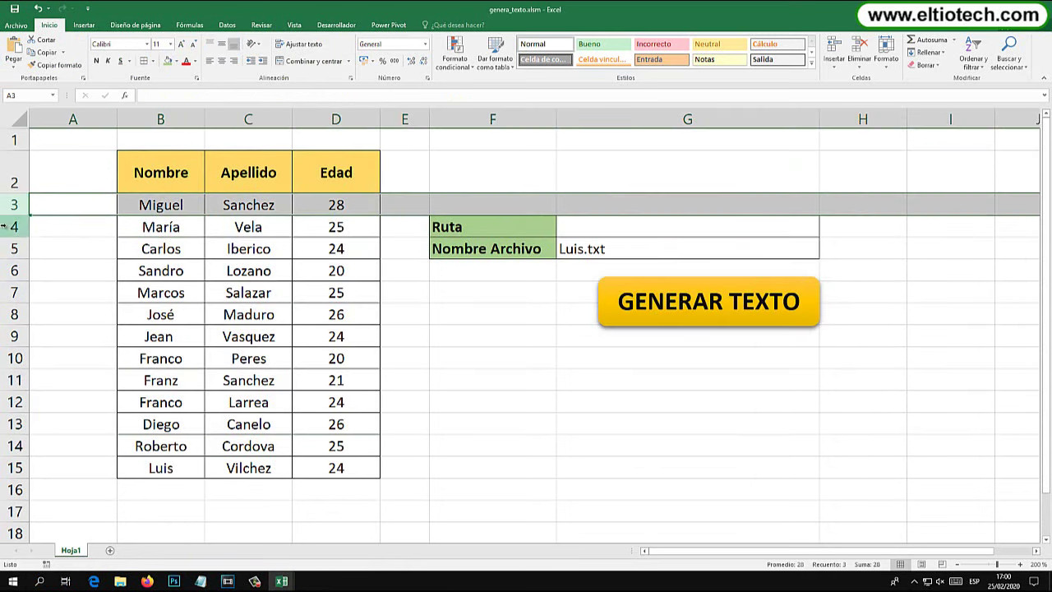
left_click(14, 227)
left_click(10, 249)
left_click(14, 314)
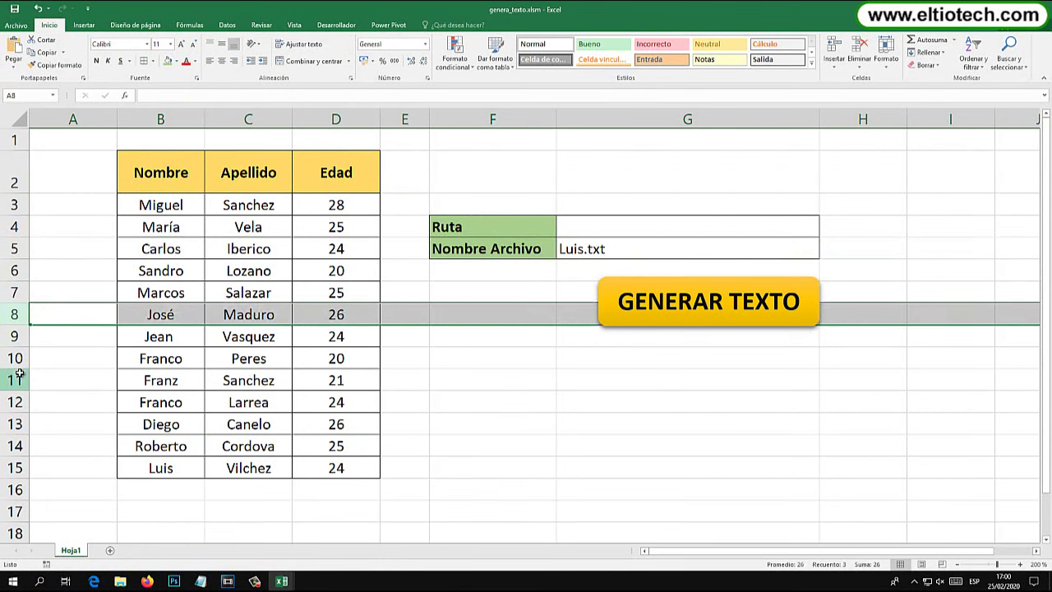
left_click(14, 380)
left_click(279, 119)
left_click(306, 120)
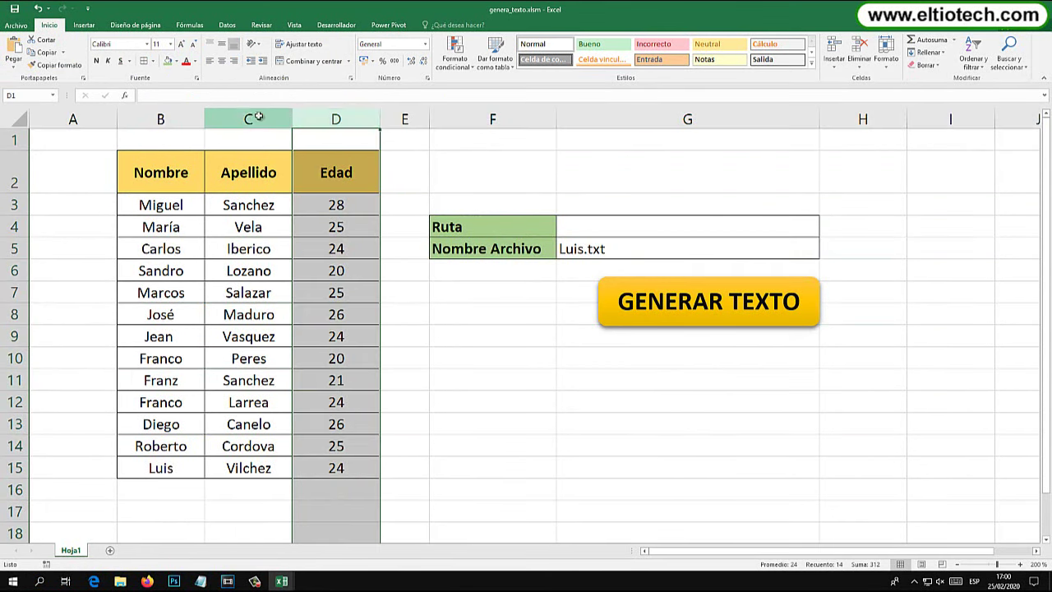
left_click(160, 119)
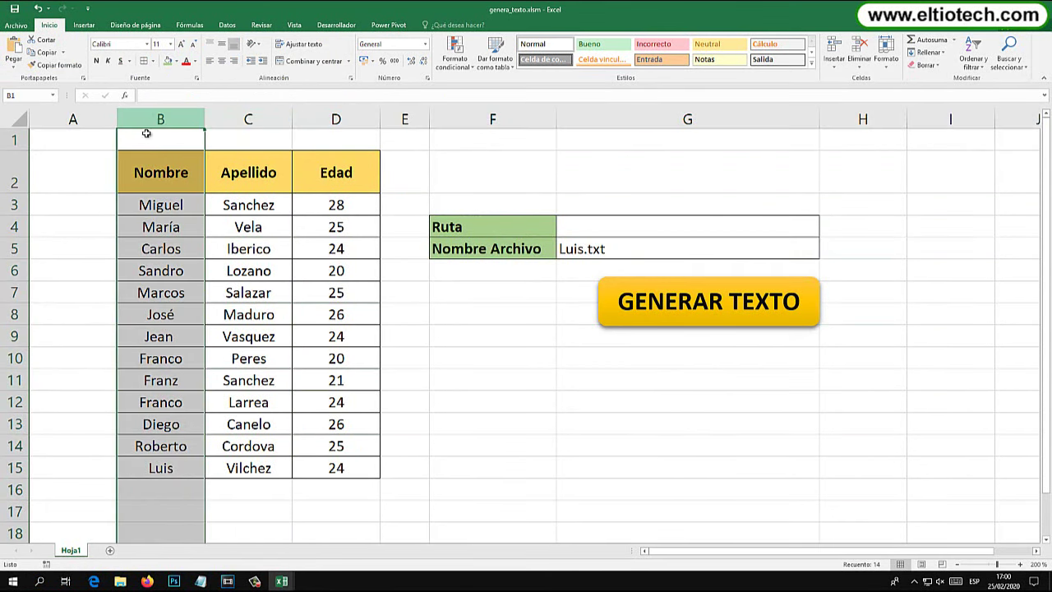
Open the Hoja1 tab options, then return to the generarTXT macro code
right_click(88, 556)
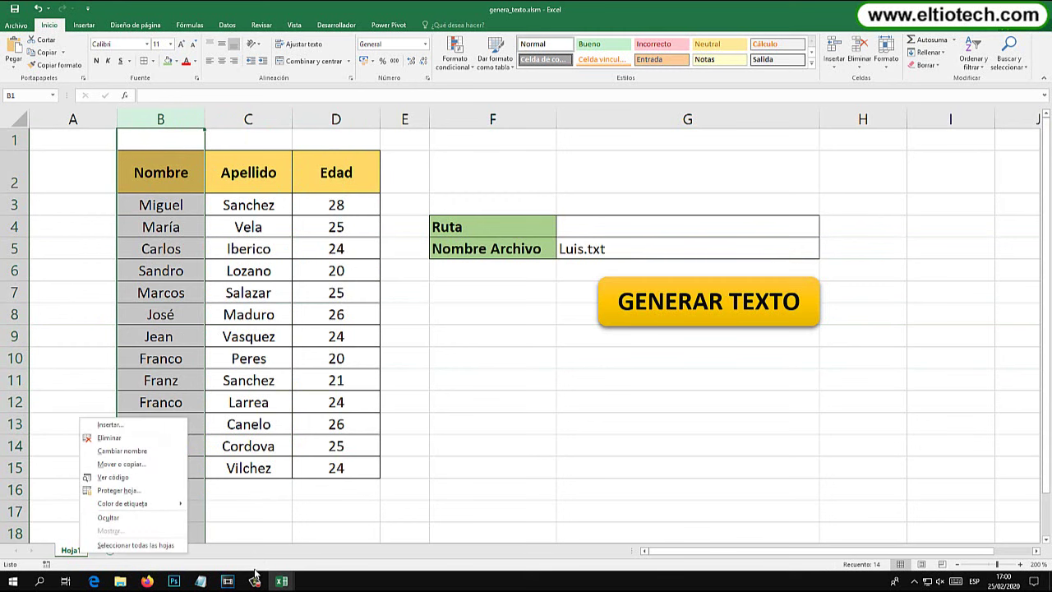
left_click(282, 581)
left_click(329, 534)
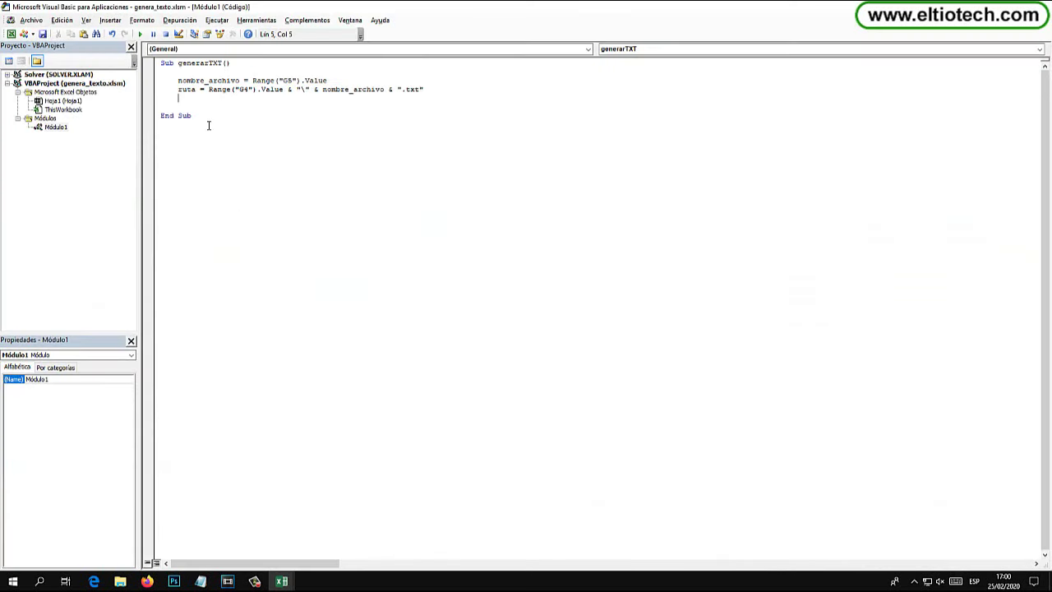
Add the line ultima_fila = Cells(Rows.Count, 2).End(xlUp).Row below ruta
key("super+plus")
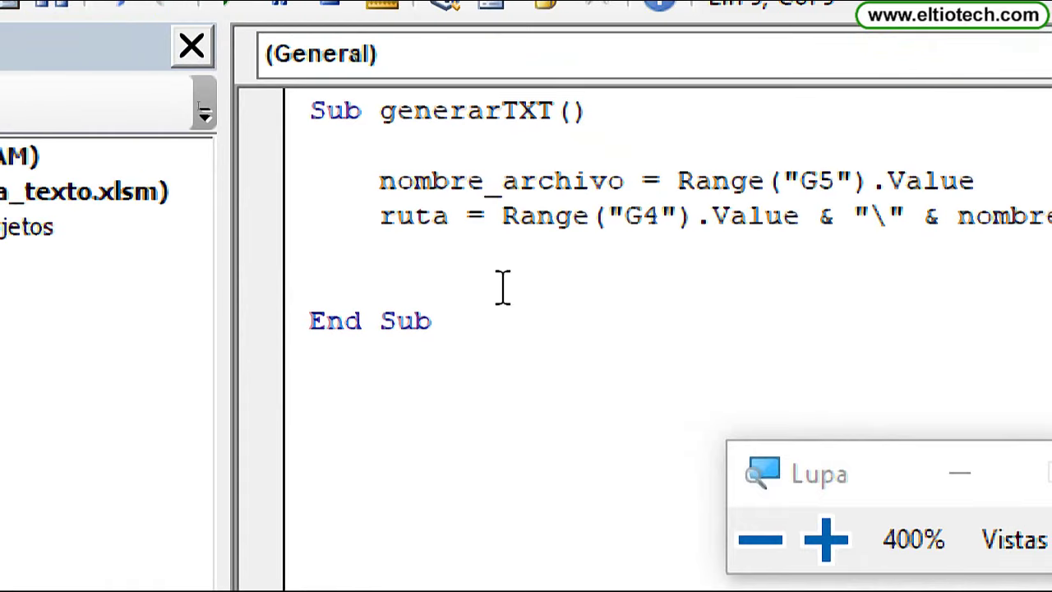
key("Return")
key("Return")
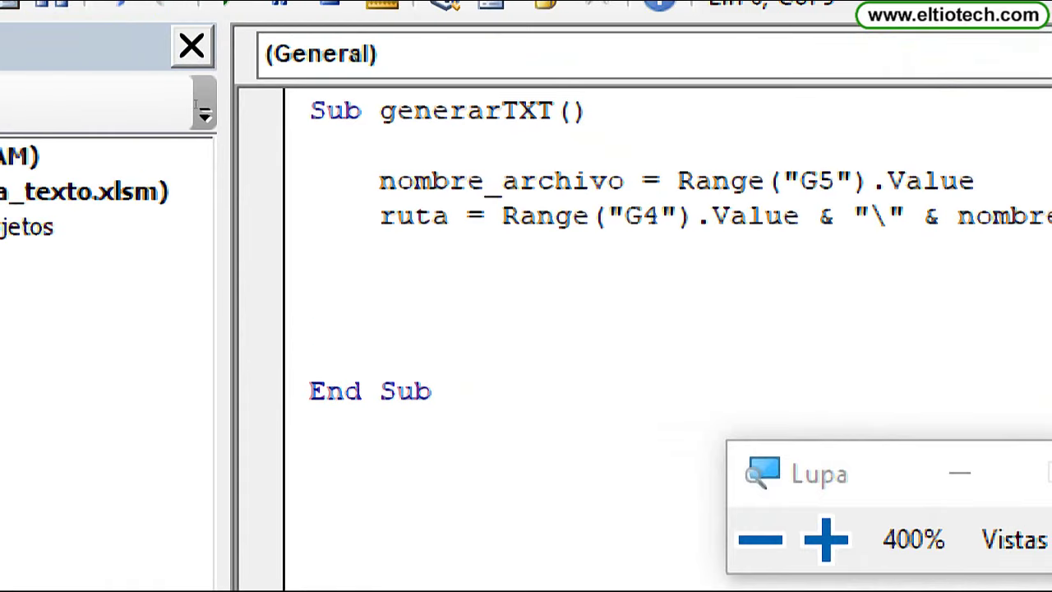
type("ultima_")
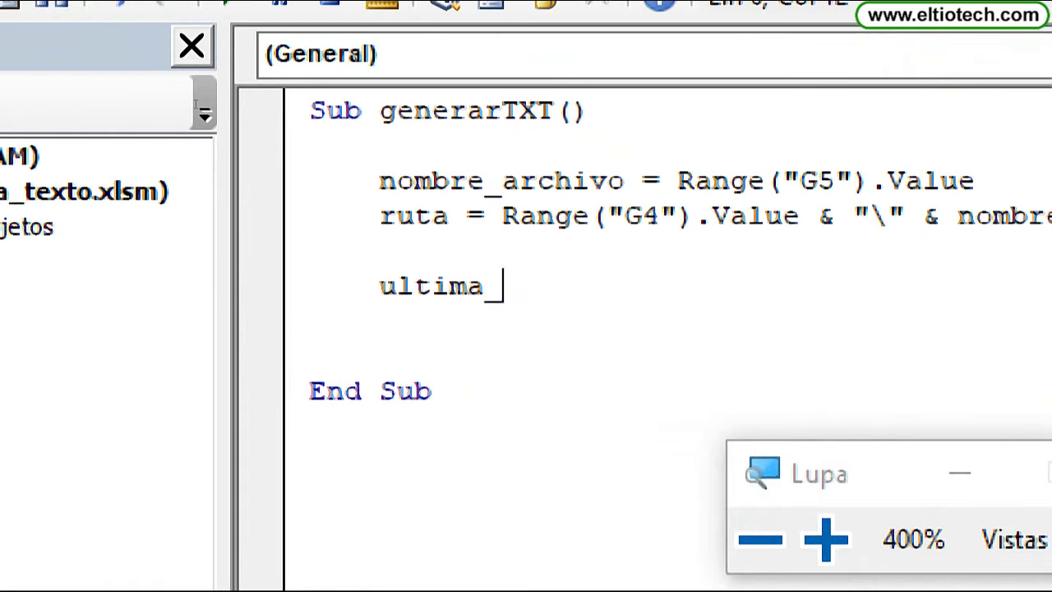
type("fila")
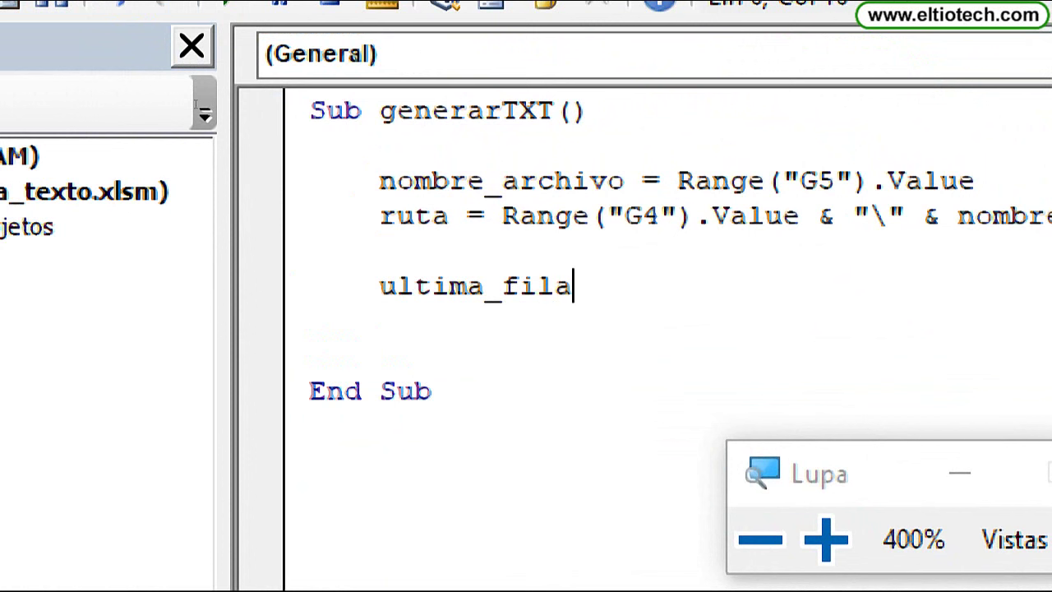
type("=")
type("cell")
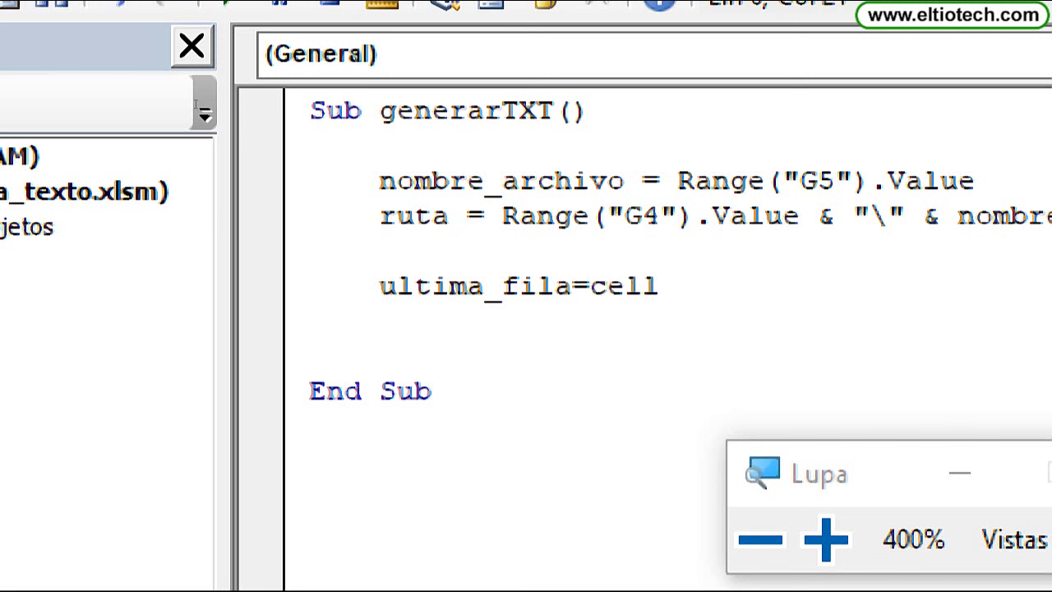
type("s(")
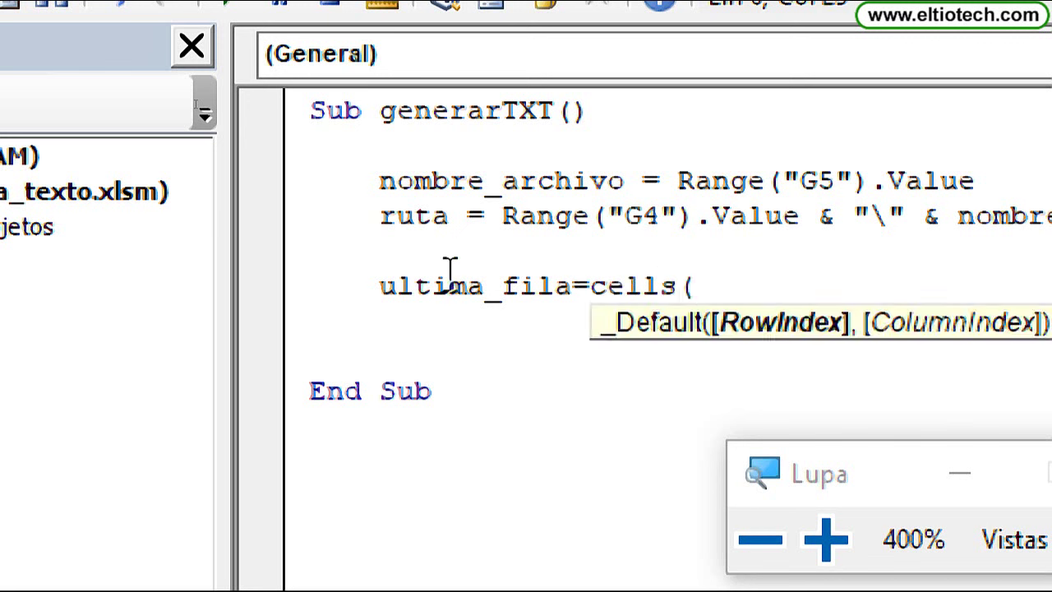
type("Rows.")
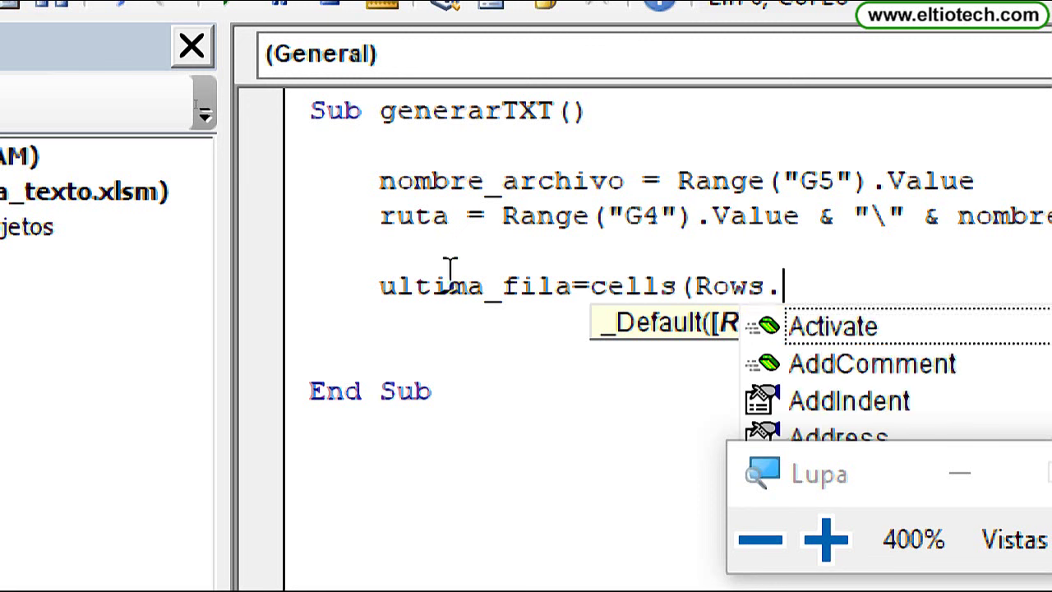
type("count")
key("Tab")
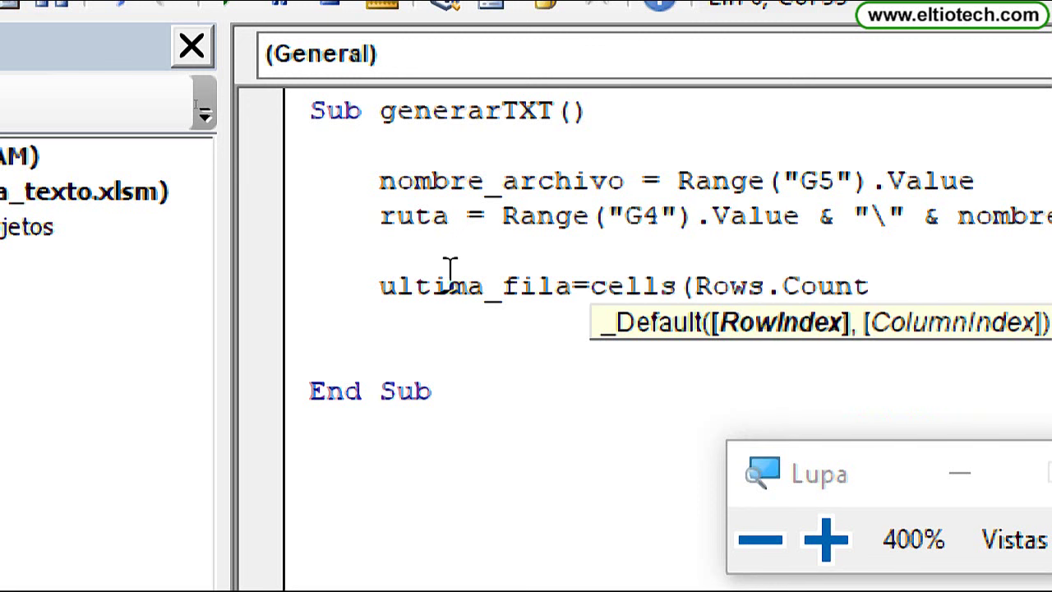
type(",")
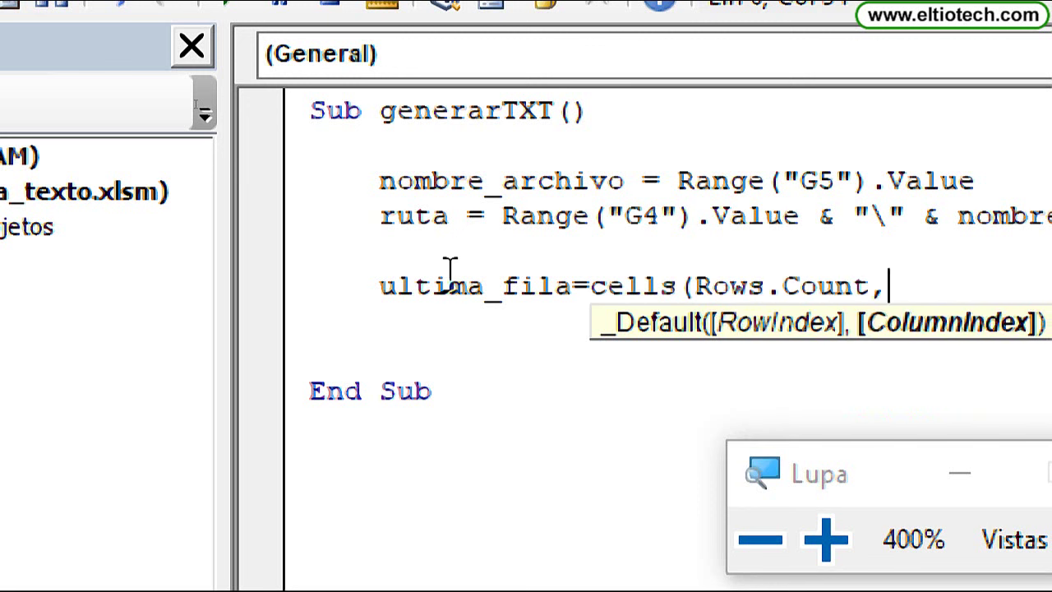
type("2")
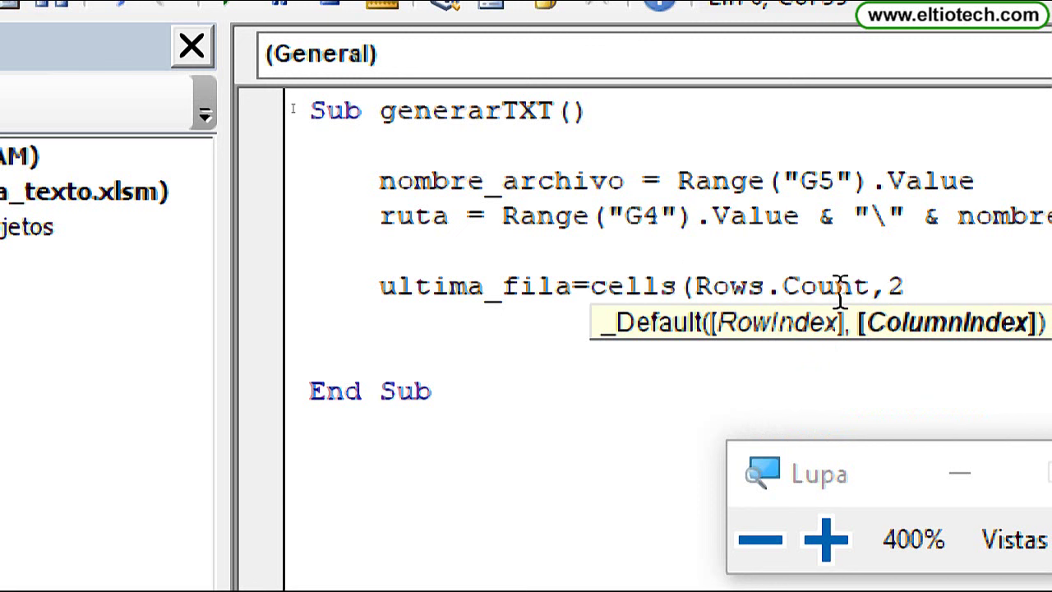
type(").")
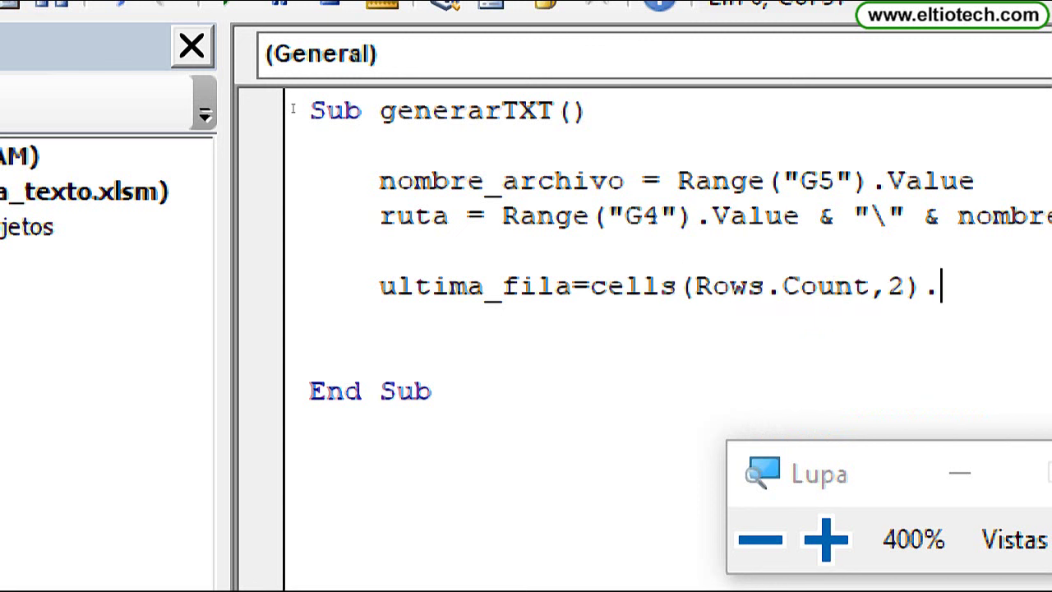
type("e")
type("nd()")
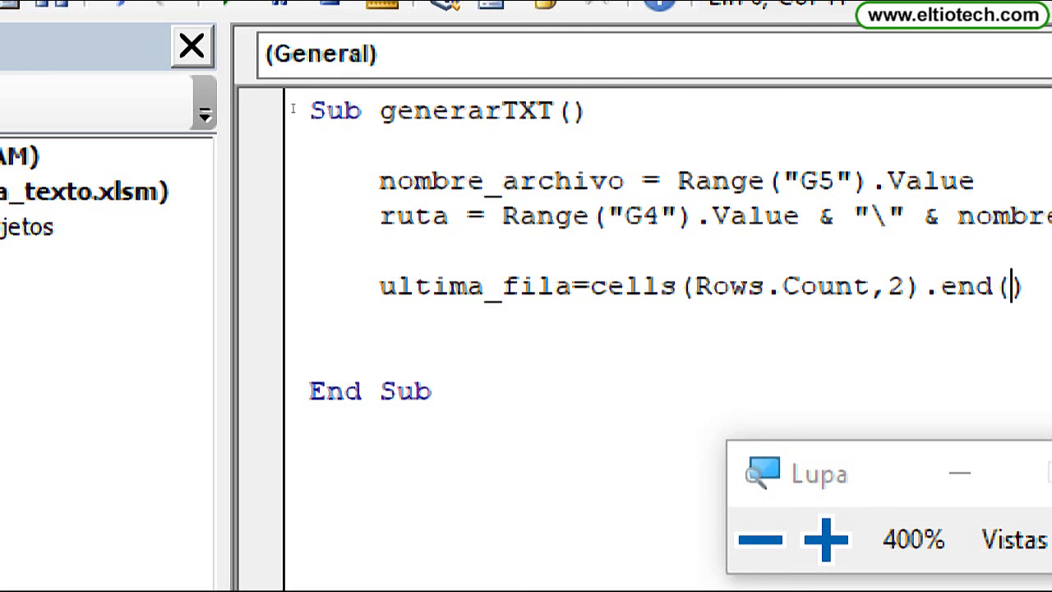
type("xlup")
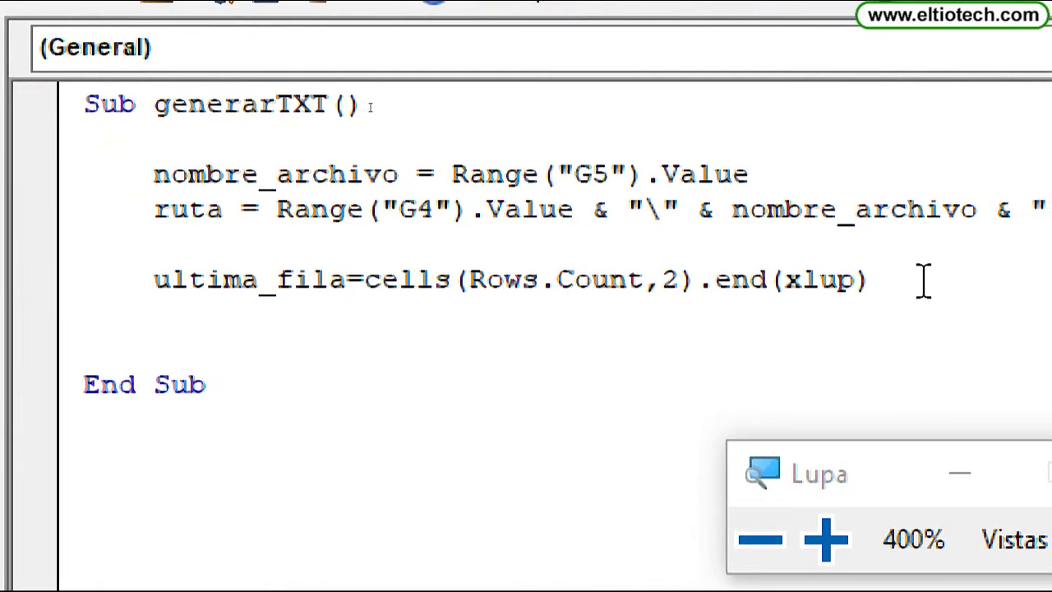
type(".r")
type("ows")
key("Return")
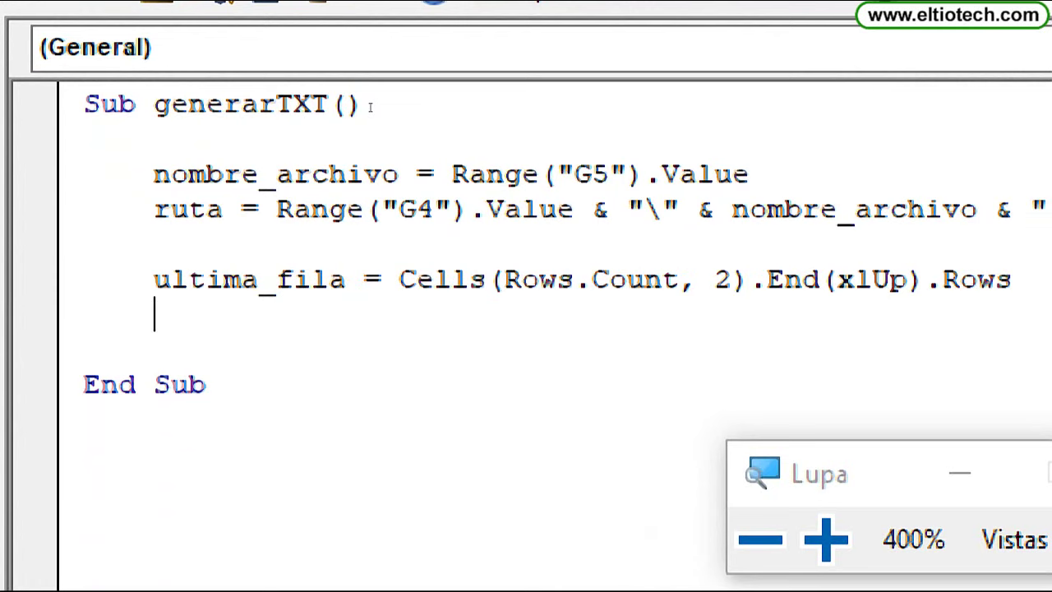
key("BackSpace")
key("BackSpace")
key("BackSpace")
key("BackSpace")
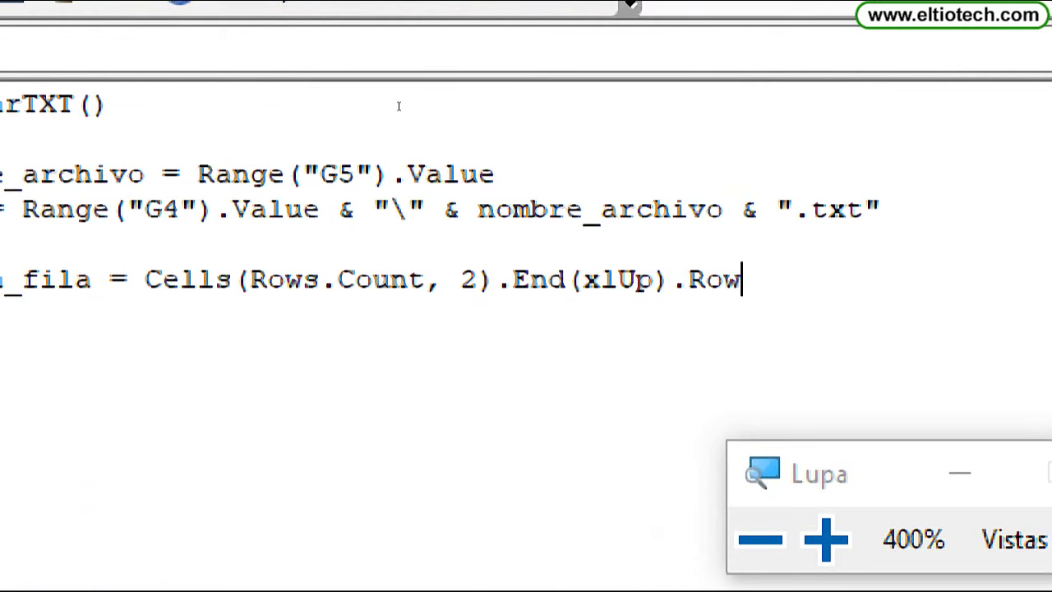
key("Return")
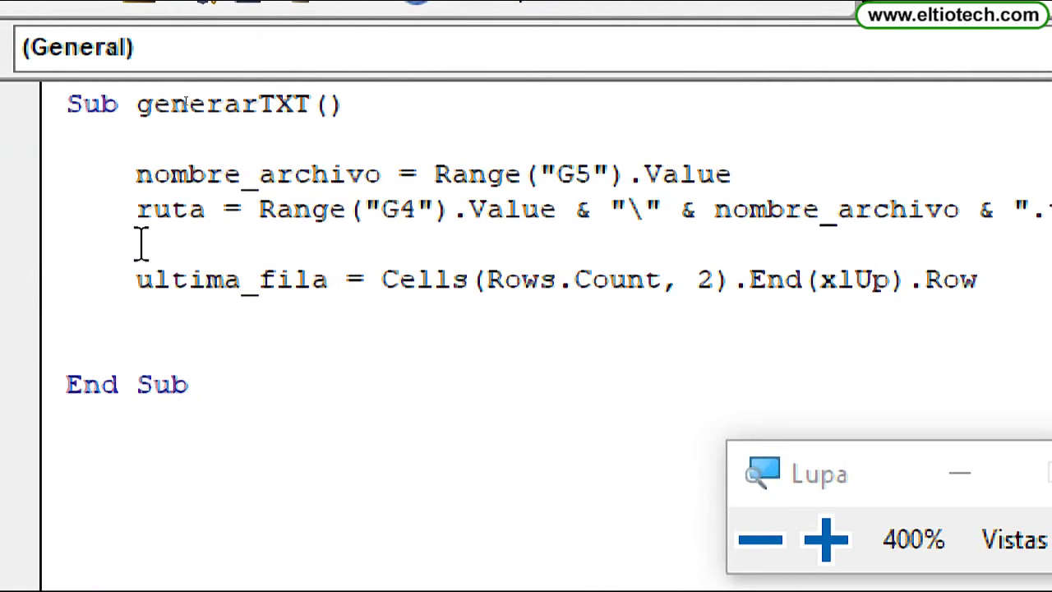
Highlight Cells(Rows.Count, 2) and the full last-row expression to explain them
left_click_drag(381, 280, 713, 265)
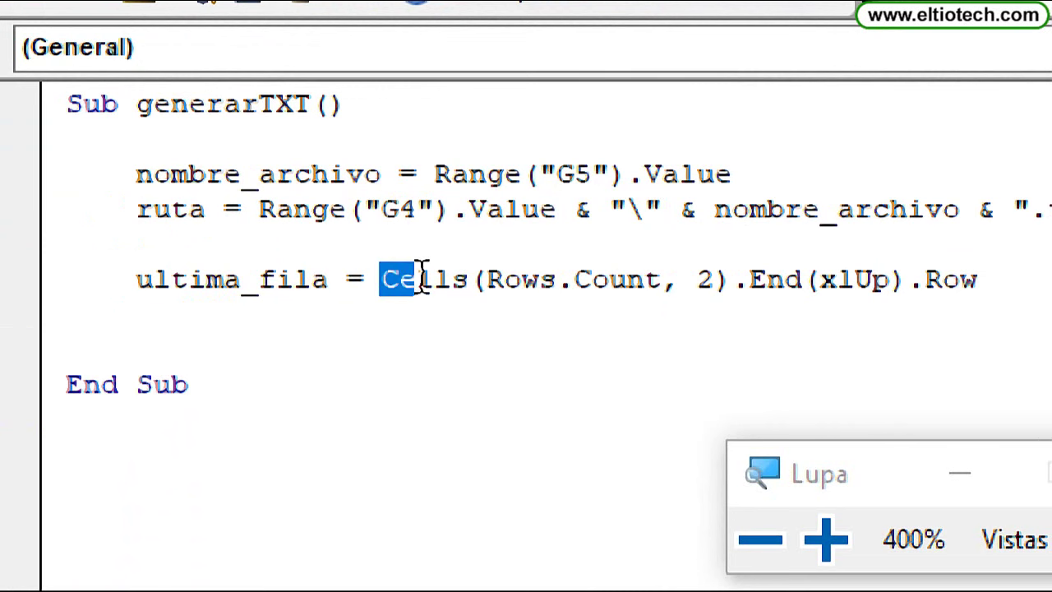
left_click_drag(861, 262, 930, 271)
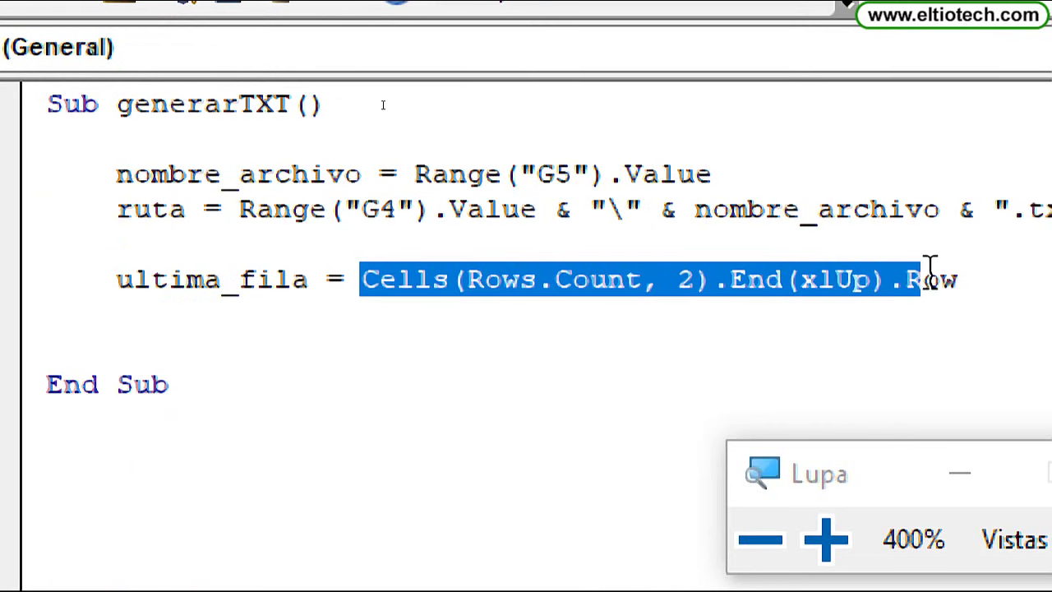
left_click(609, 271)
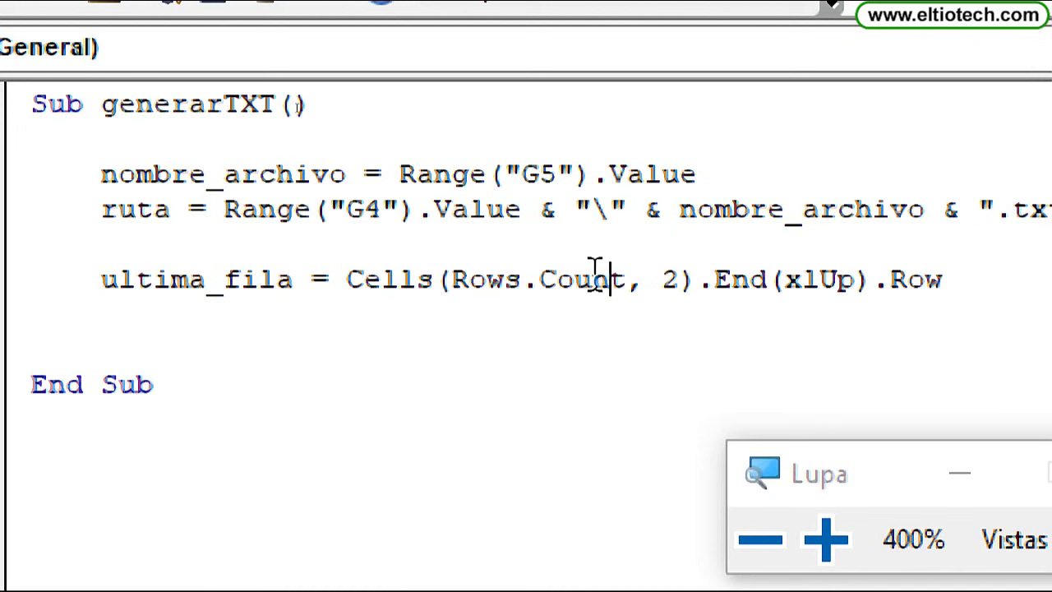
left_click(293, 336)
type("msgbo")
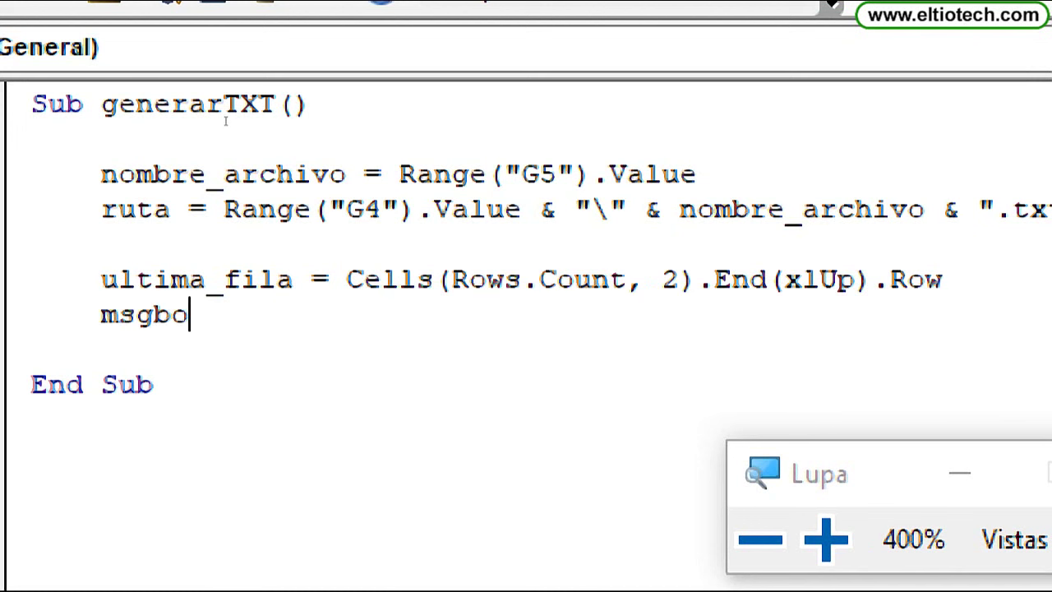
type("x(")
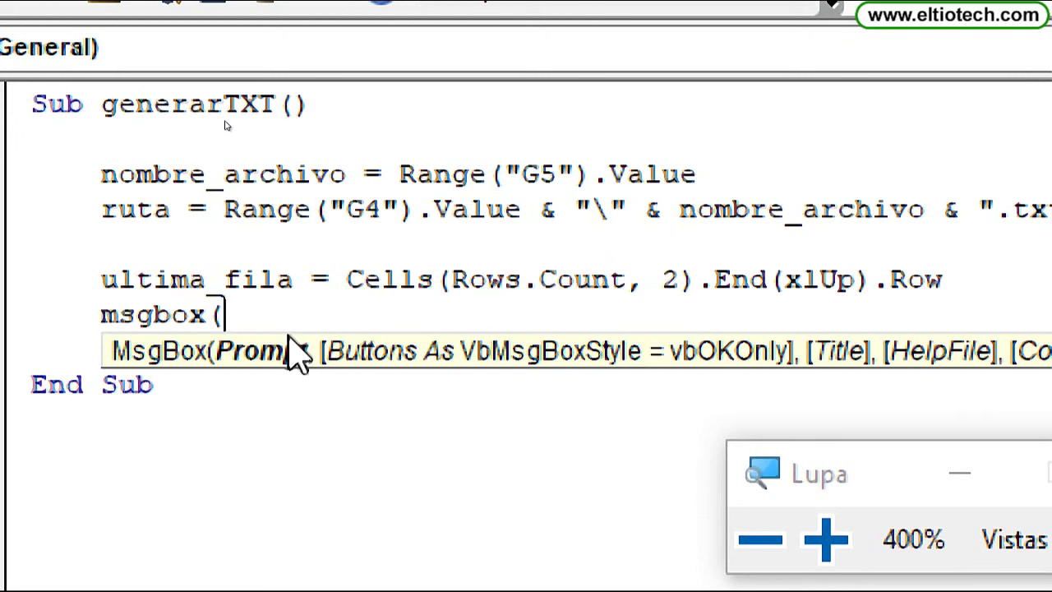
type("ultima")
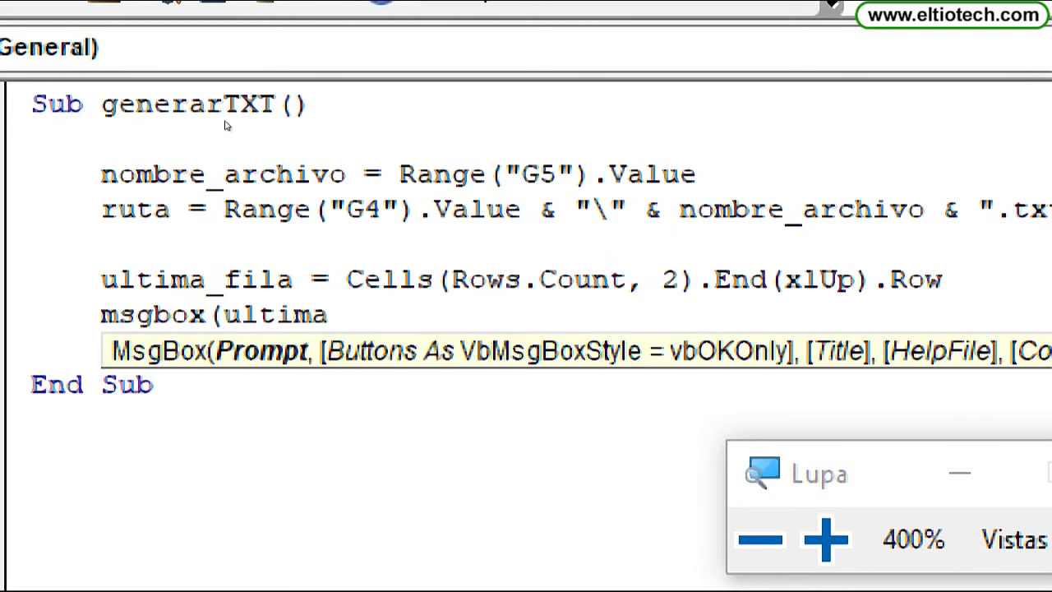
type("_fila)")
key("Return")
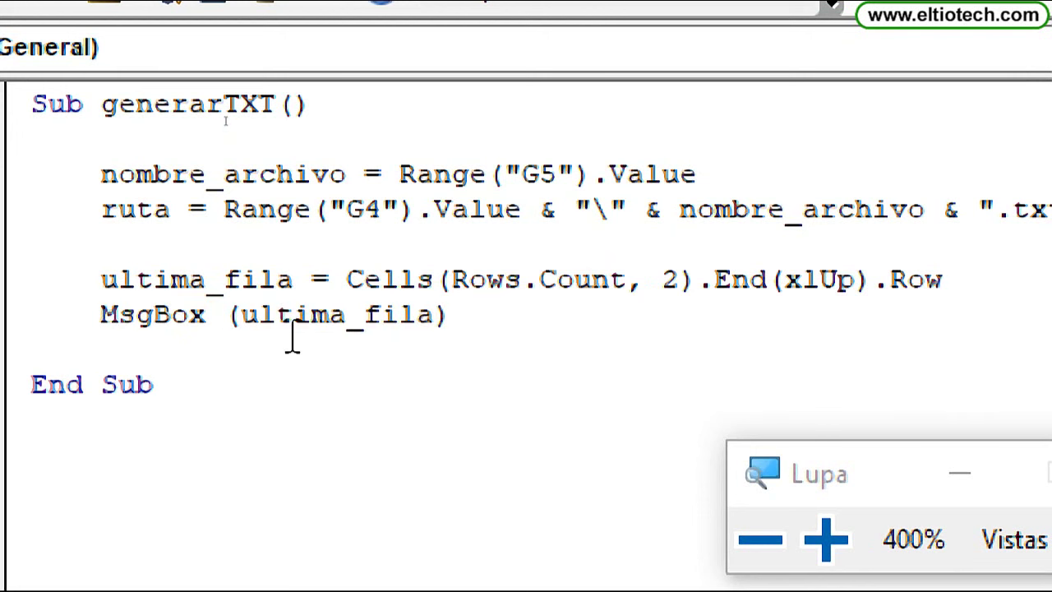
double_click(671, 279)
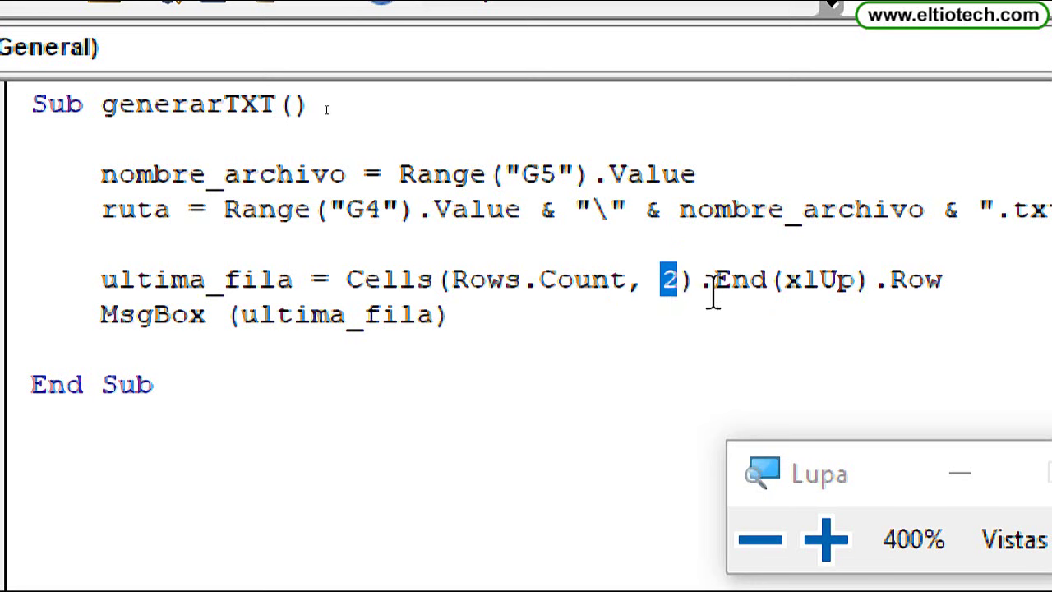
key("super+Escape")
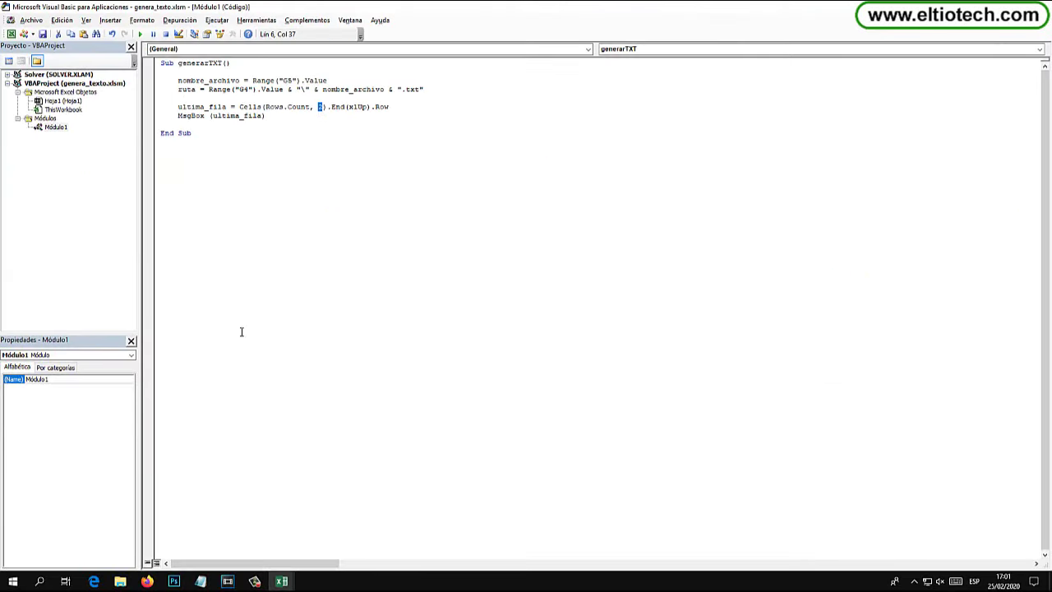
left_click(283, 583)
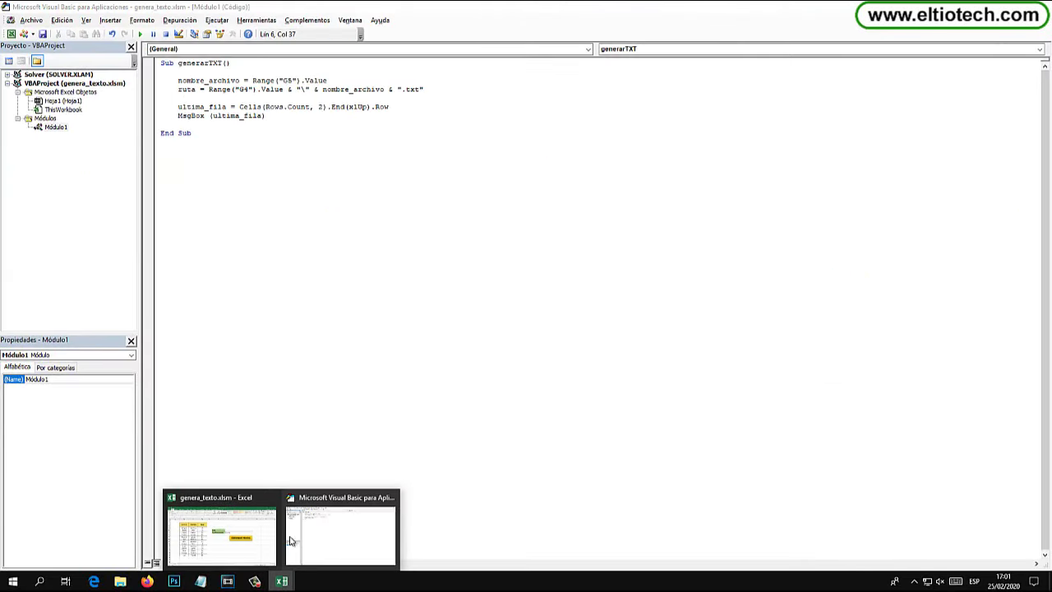
left_click(321, 108)
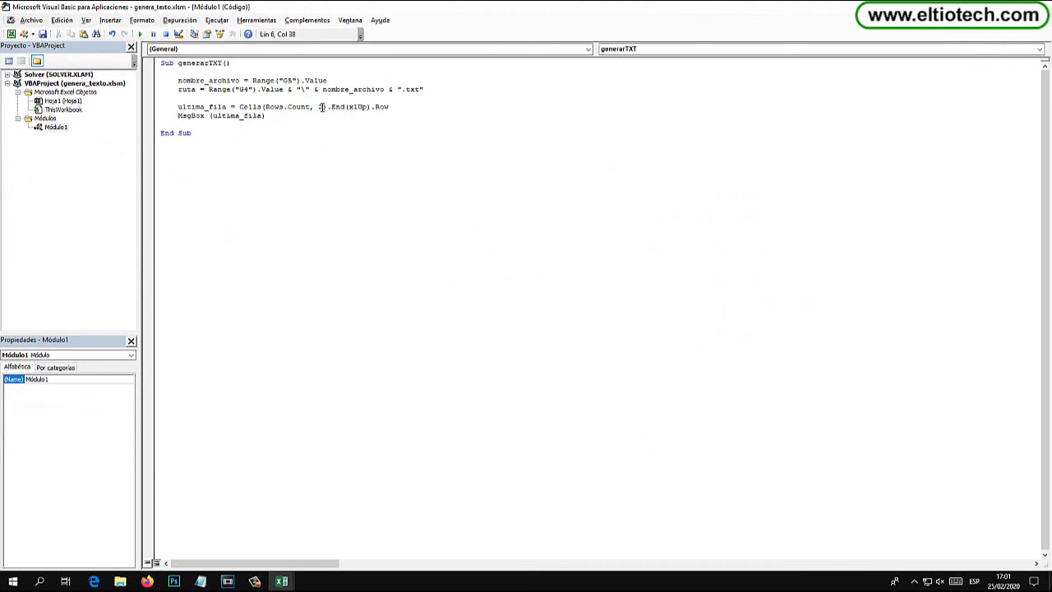
key("super+plus")
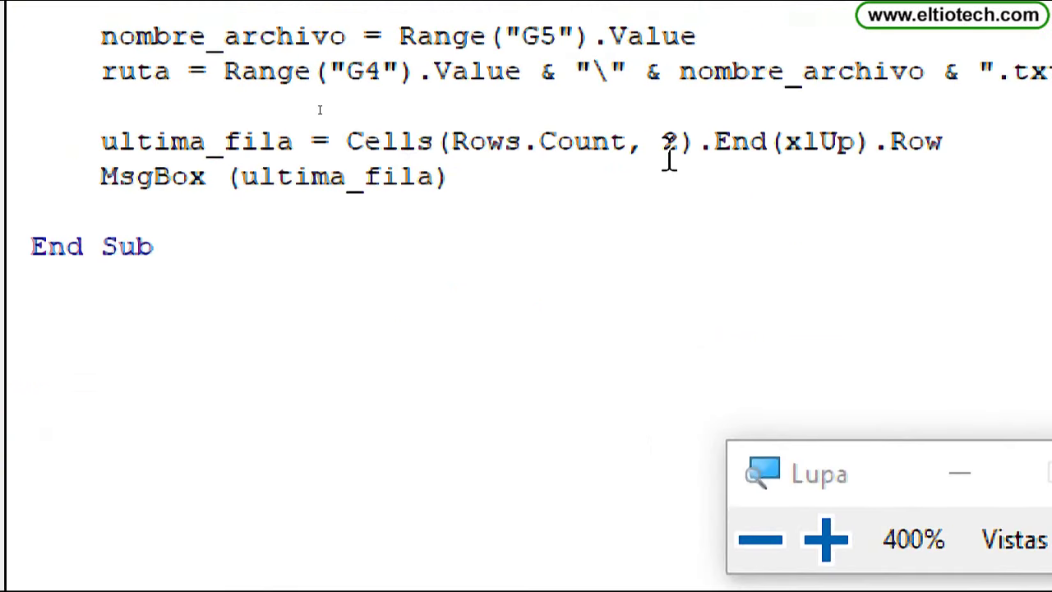
key("shift+Left")
key("shift+Left")
key("shift+Left")
type(", ")
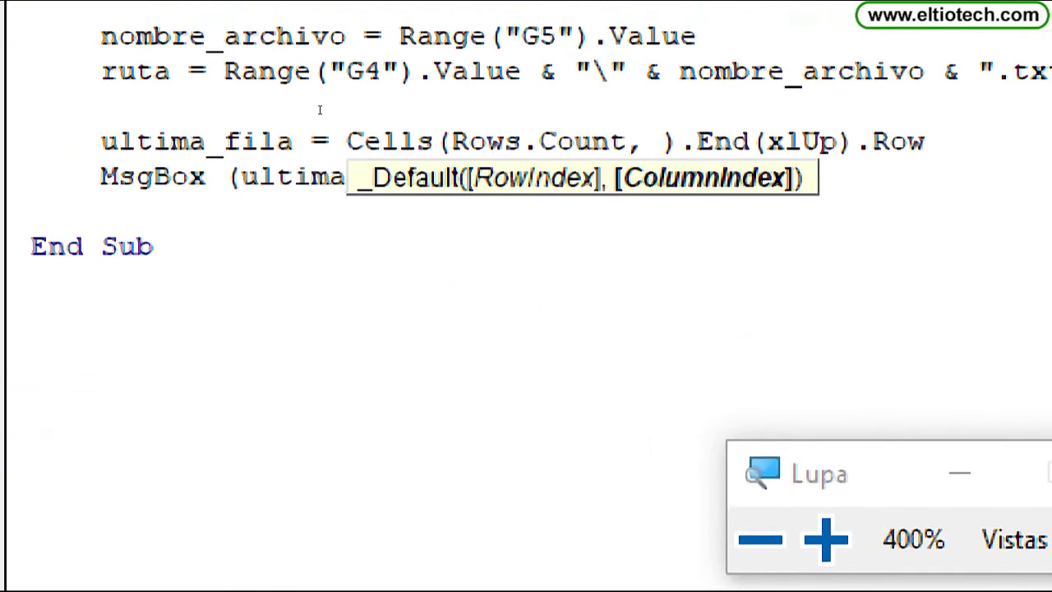
type("2")
key("super+Escape")
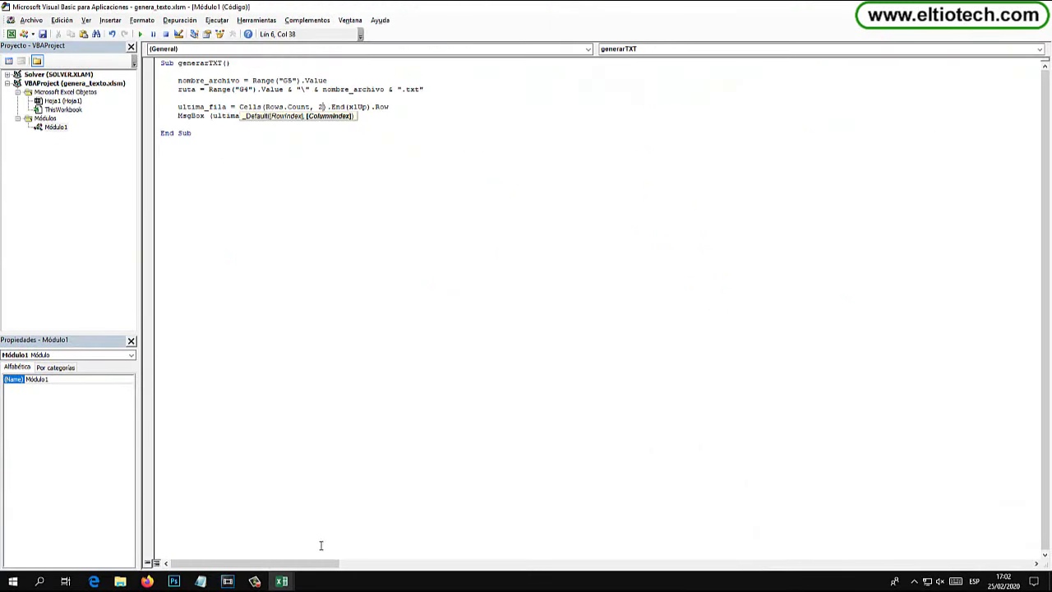
left_click(230, 534)
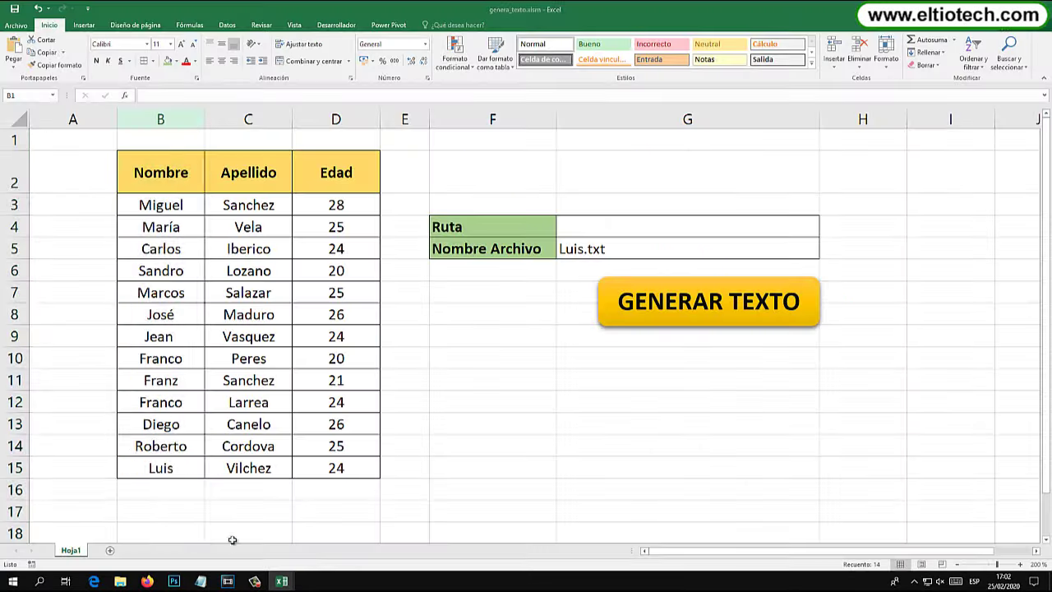
left_click(73, 120)
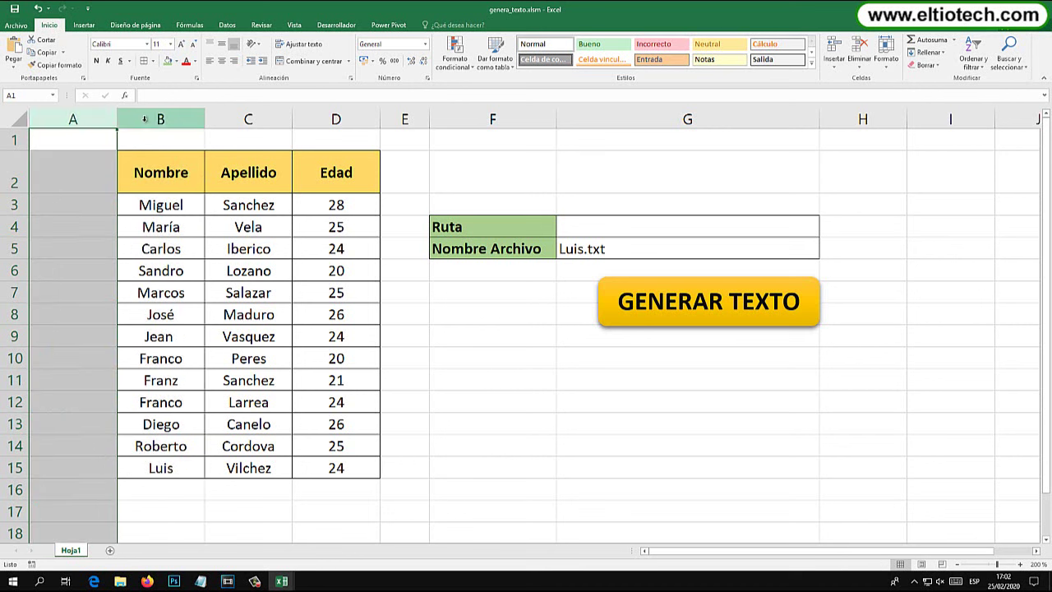
left_click(161, 120)
left_click(247, 119)
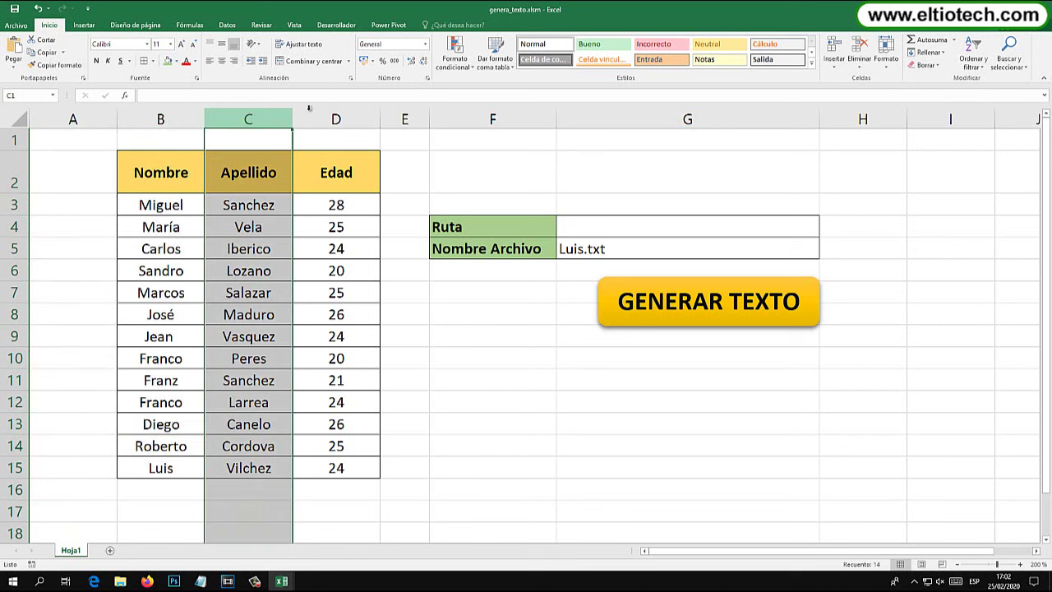
left_click(333, 116)
left_click(405, 115)
left_click(493, 115)
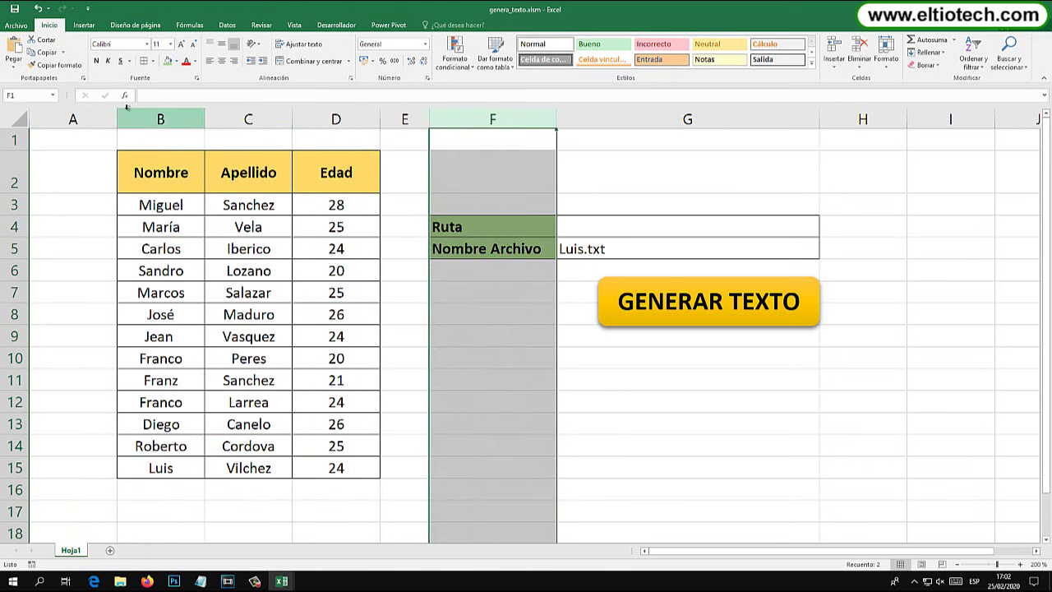
left_click(72, 119)
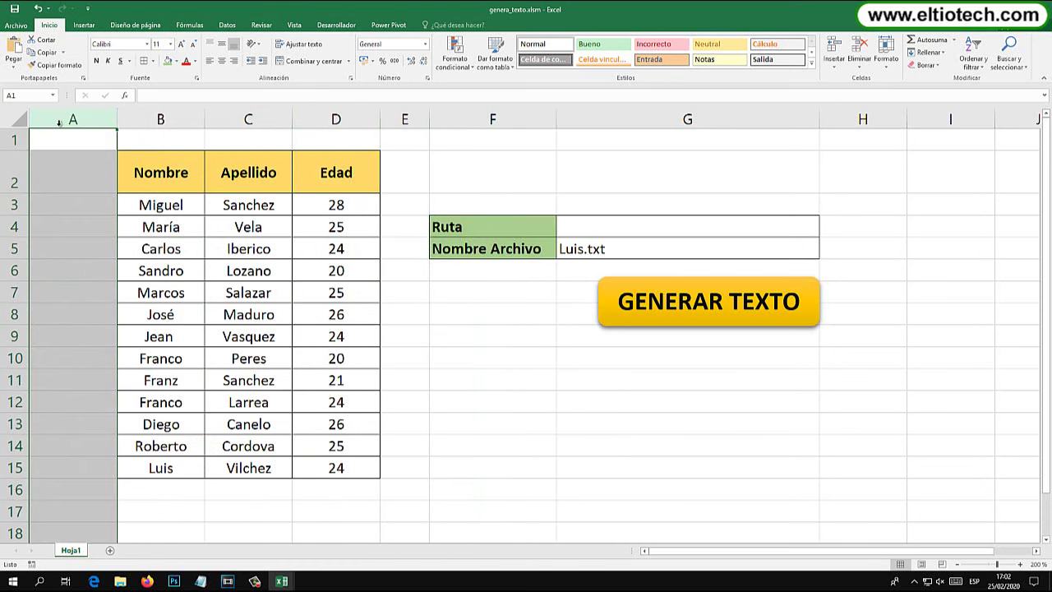
key("super+plus")
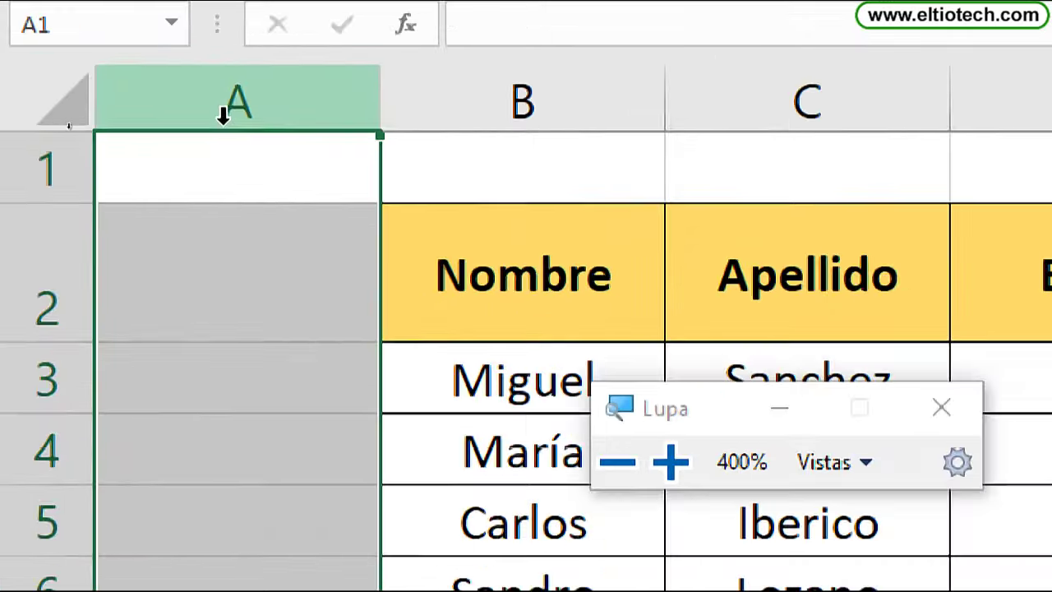
key("super+Escape")
left_click(78, 177)
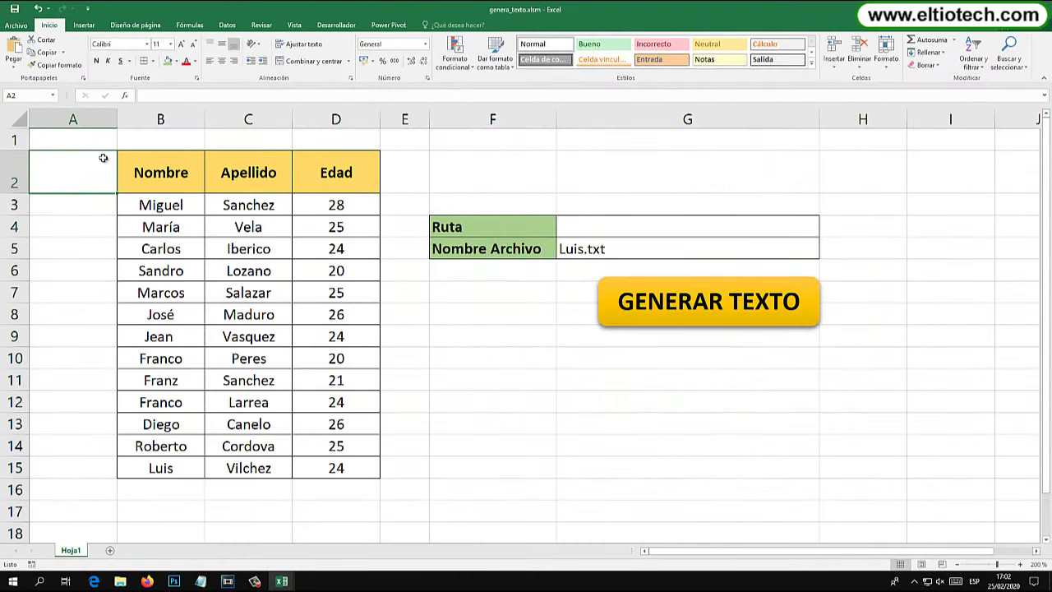
left_click(156, 122)
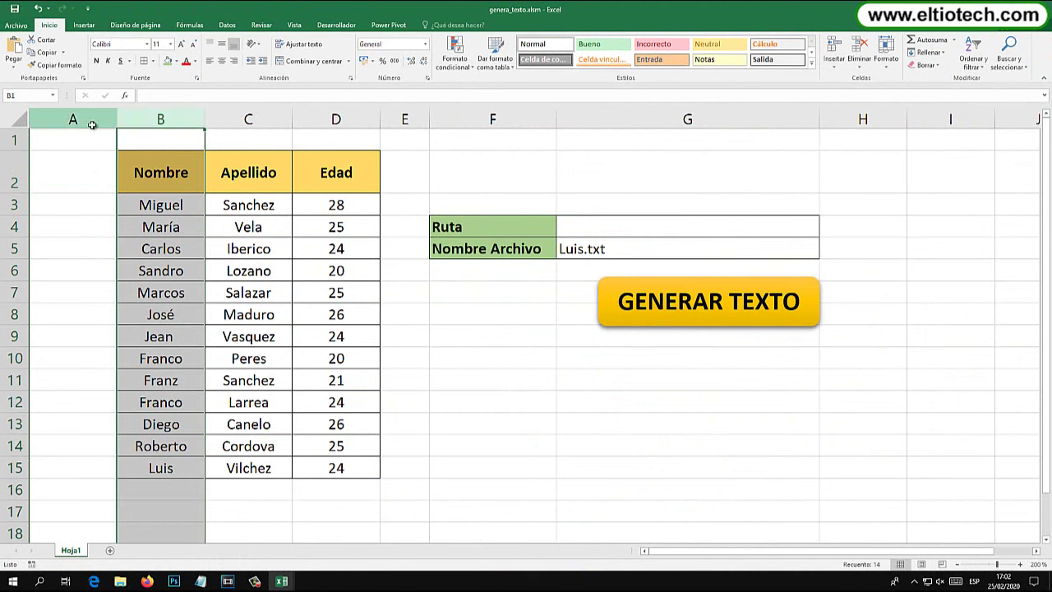
left_click_drag(92, 124, 140, 119)
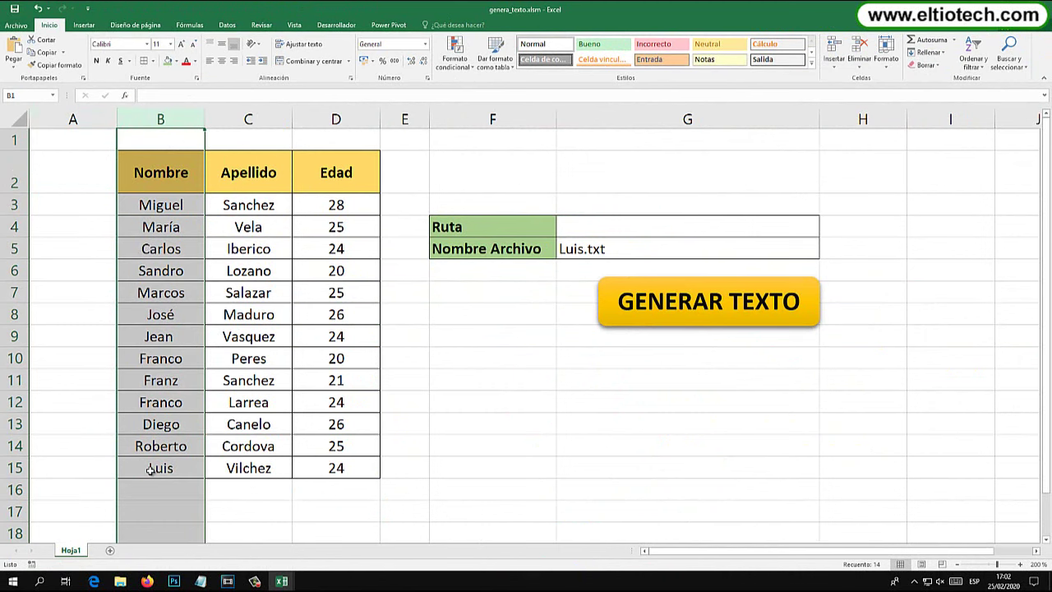
key("super+plus")
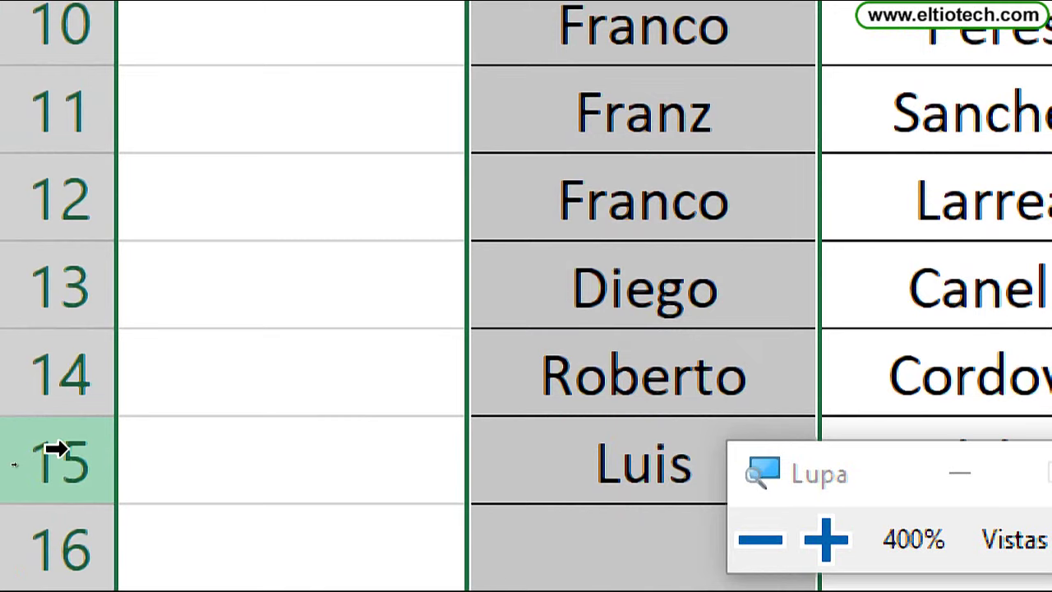
key("super+Escape")
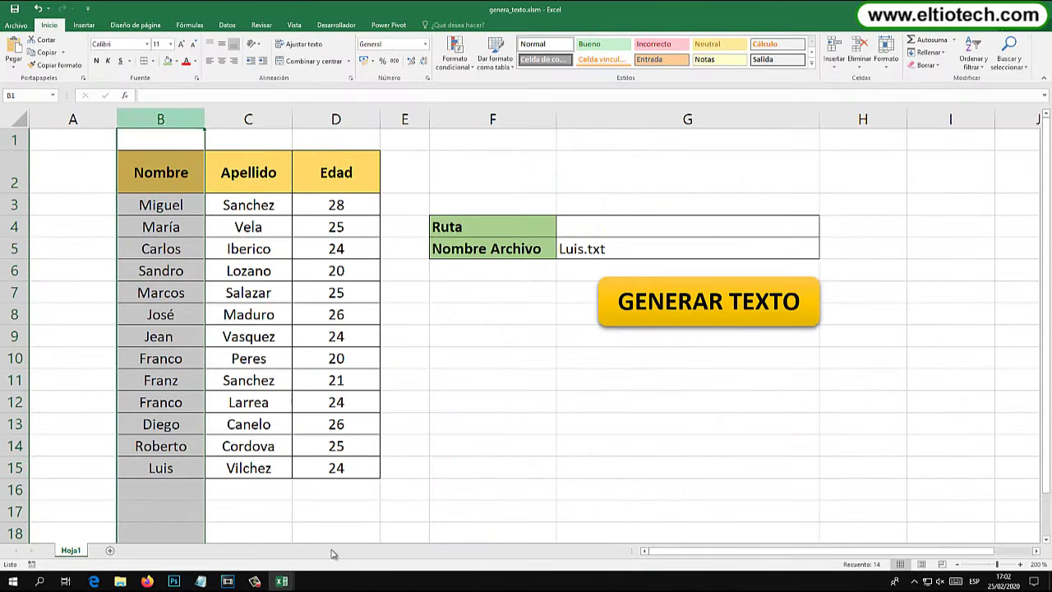
mouse_move(281, 581)
left_click(329, 526)
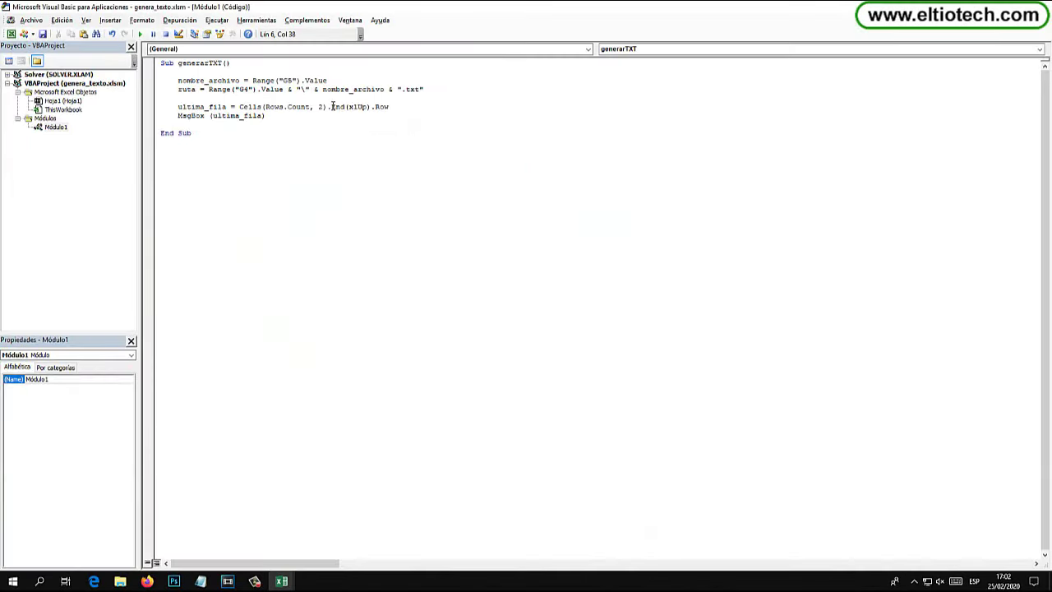
Return to the genera_texto.xlsm worksheet, select columns A and B, then cell F11
key("super+plus")
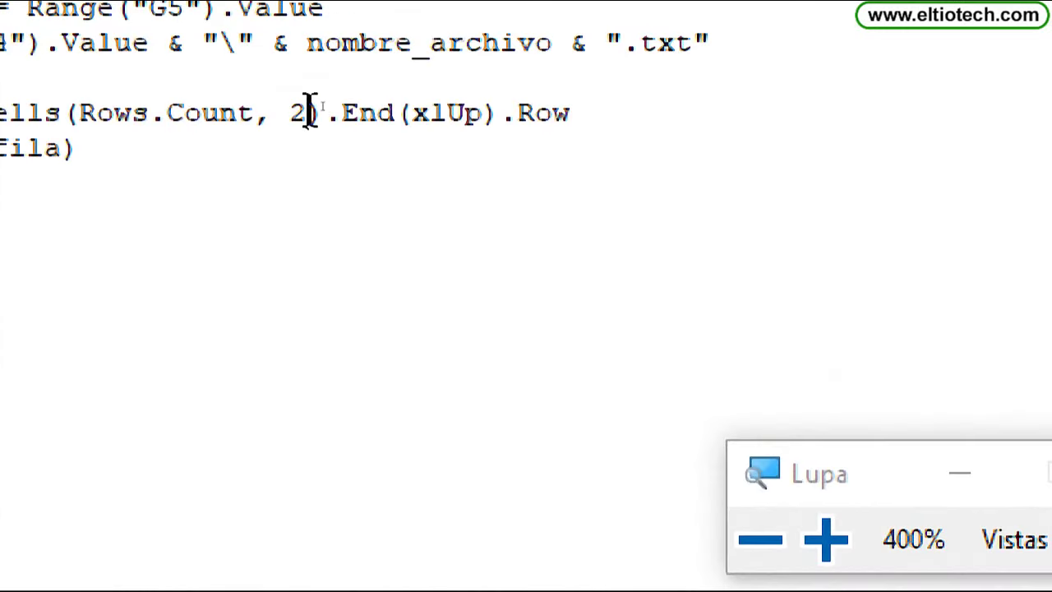
double_click(322, 107)
key("super+Escape")
mouse_move(281, 582)
left_click(222, 518)
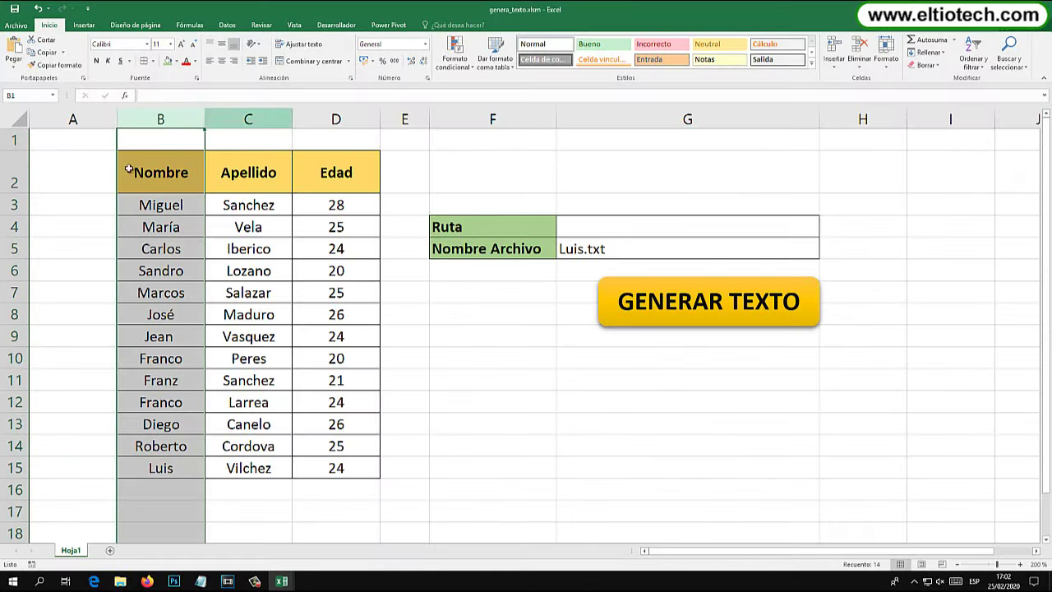
left_click(72, 119)
left_click(165, 119)
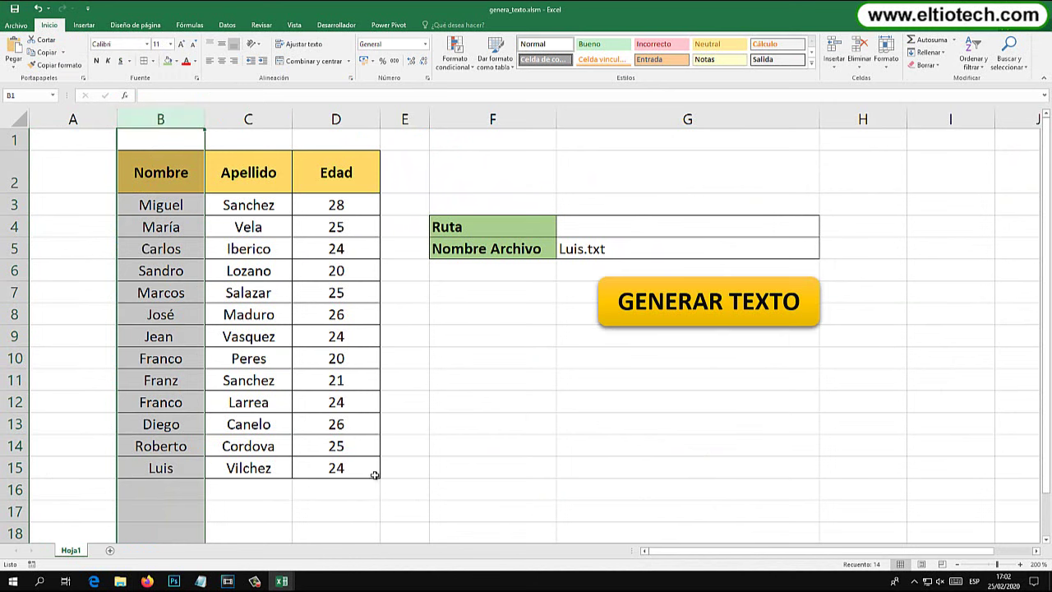
left_click(540, 390)
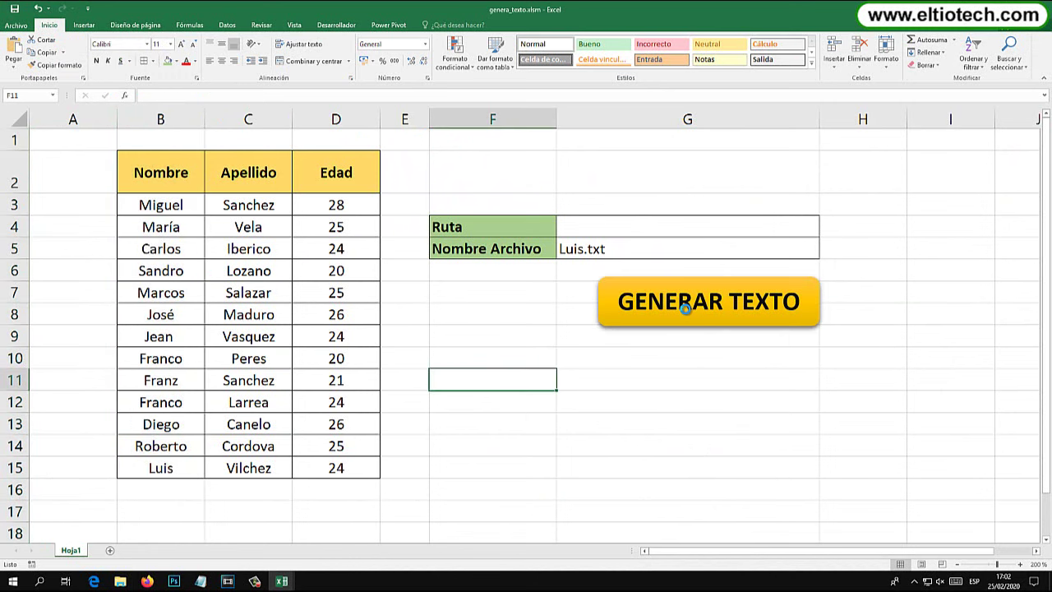
key("super+plus")
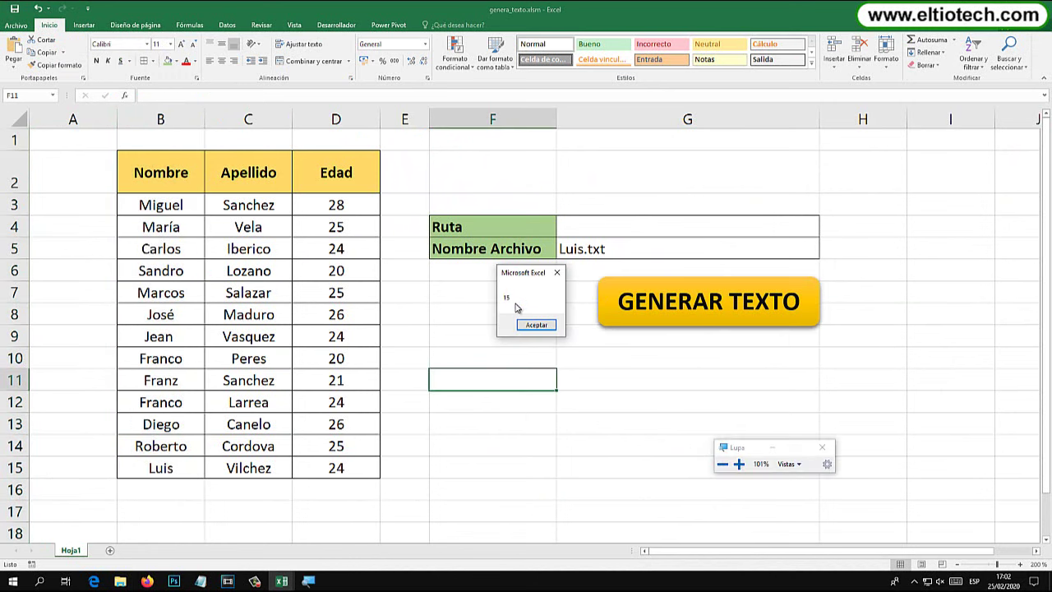
key("super+minus")
key("super+minus")
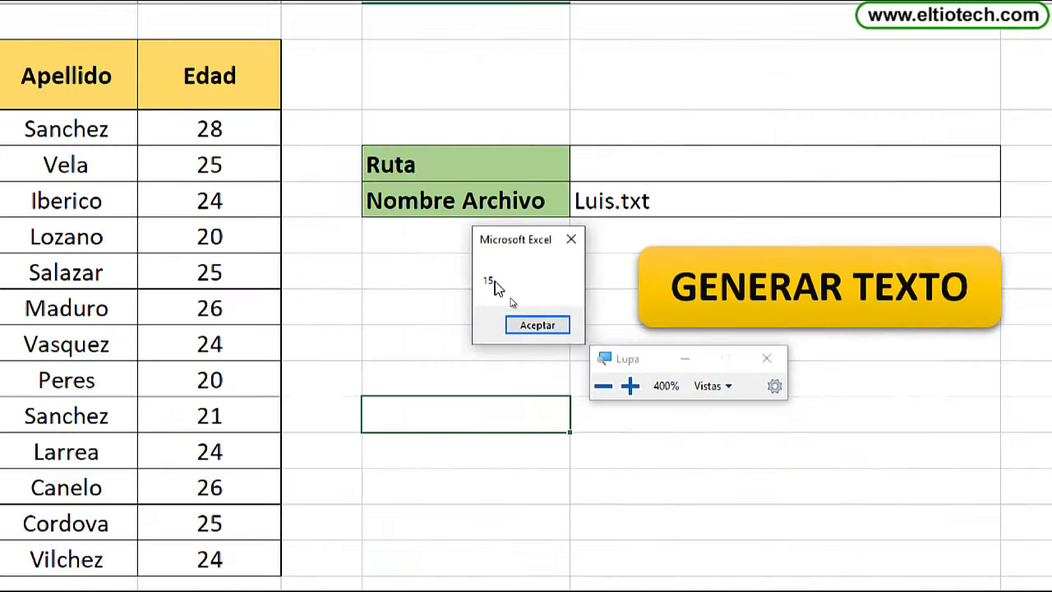
key("super+minus")
key("super+plus")
key("super+plus")
key("super+plus")
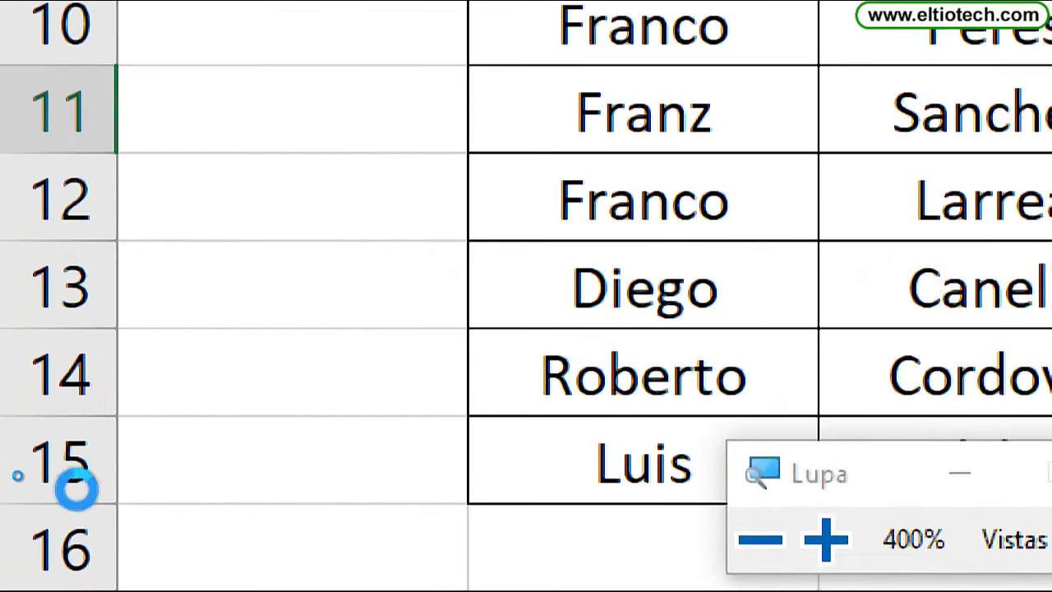
key("super+Escape")
left_click(535, 323)
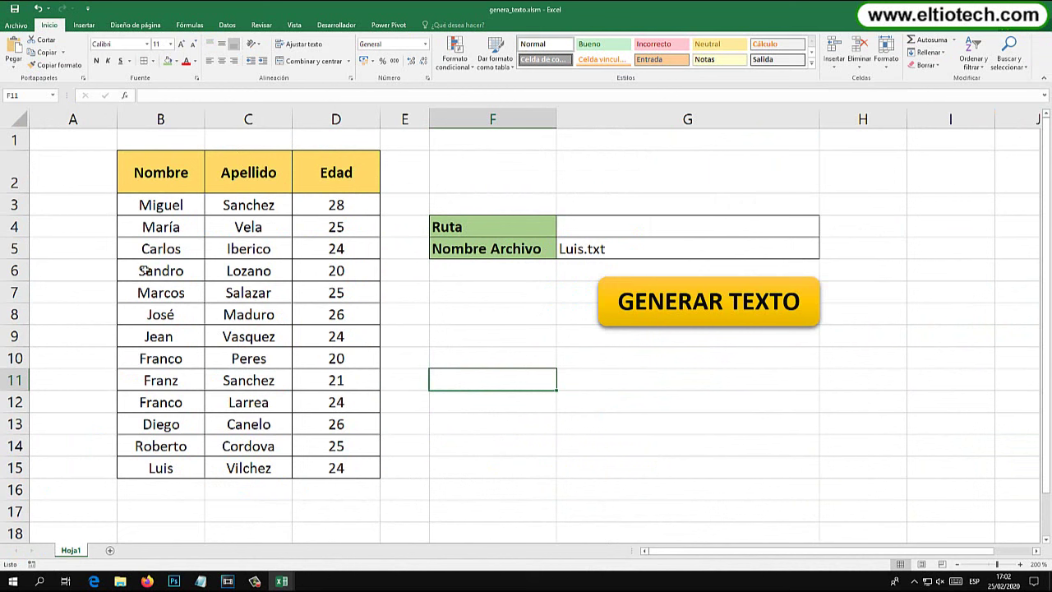
Review data rows 3 to 15, then delete the Apellido surnames in C9:C15
left_click_drag(142, 206, 374, 472)
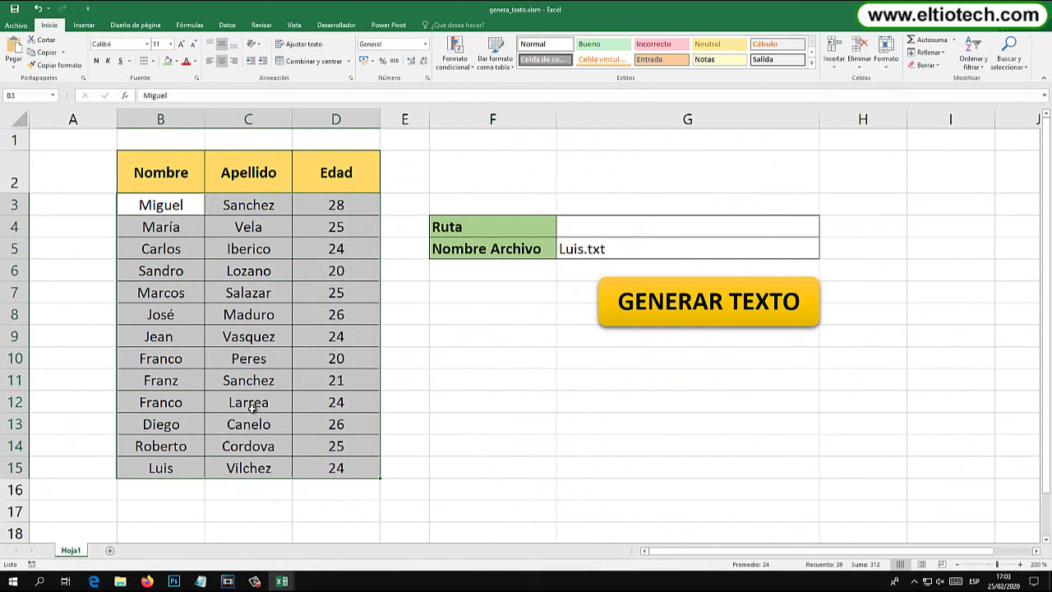
left_click(5, 205)
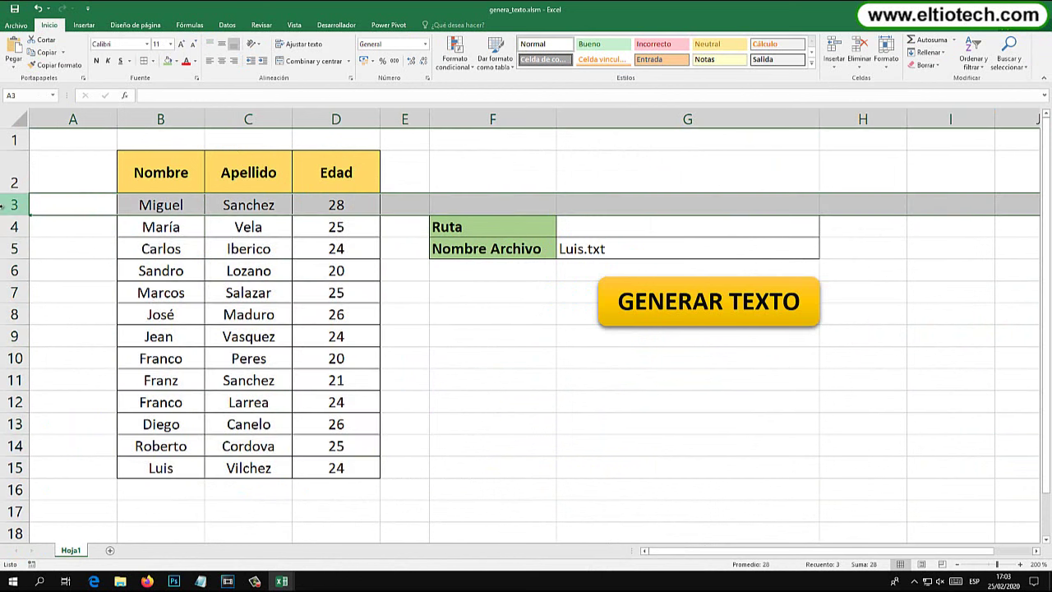
left_click(10, 468)
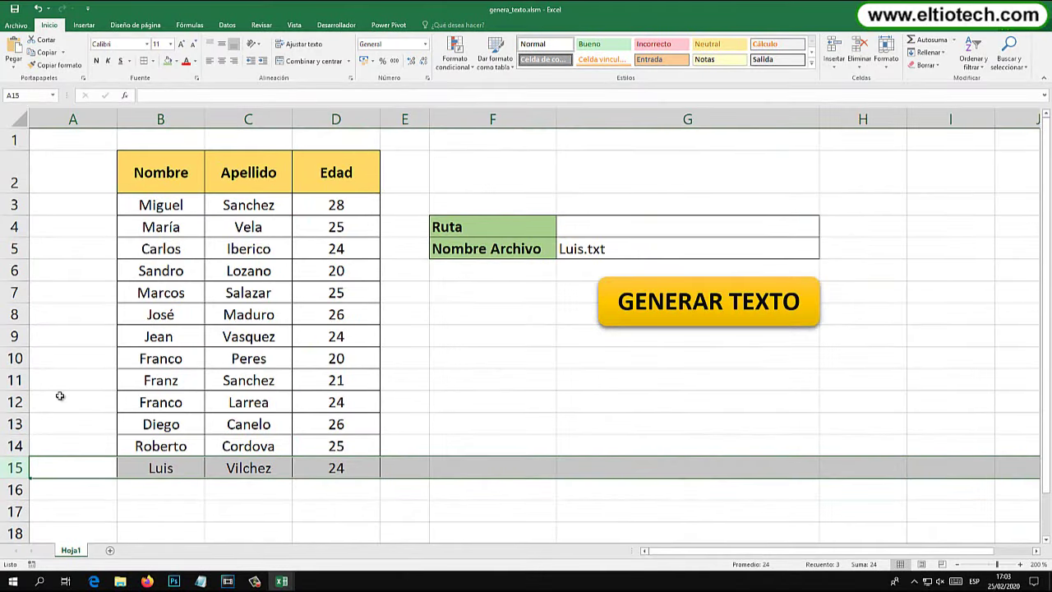
left_click(10, 207)
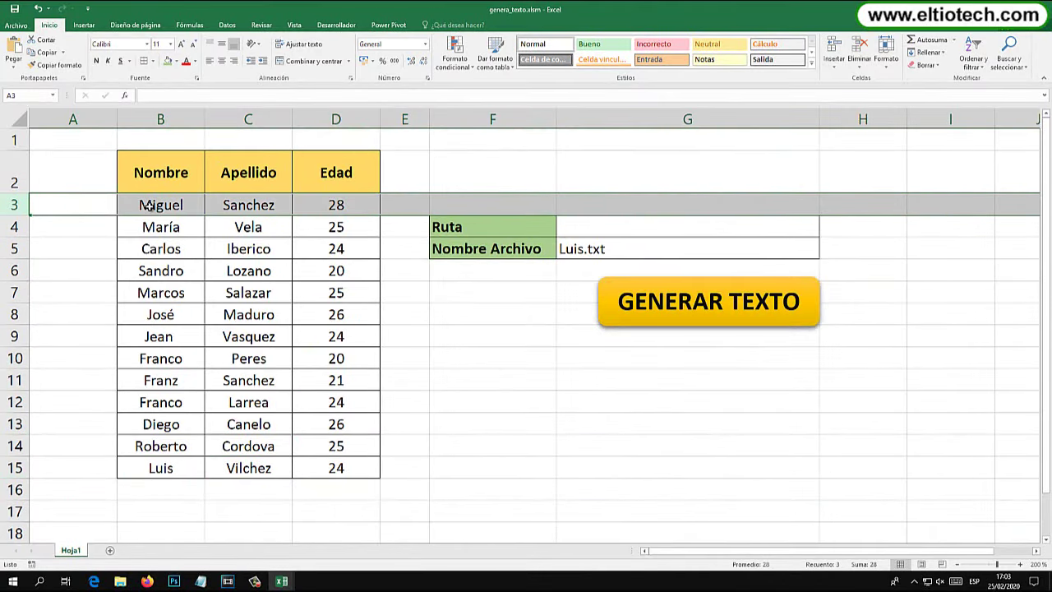
left_click_drag(152, 227, 165, 467)
left_click(237, 397)
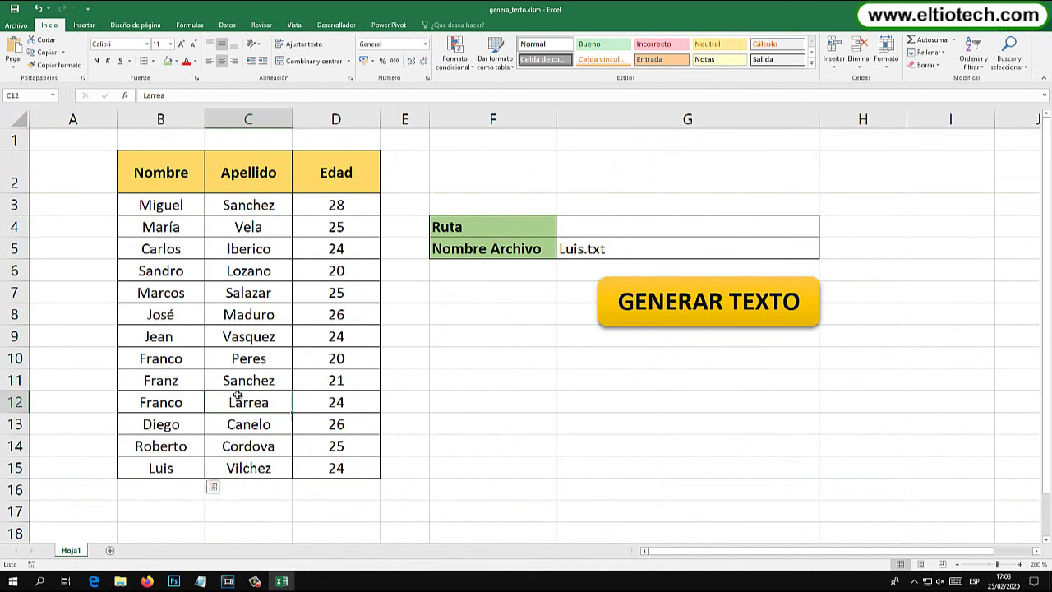
left_click_drag(248, 337, 248, 468)
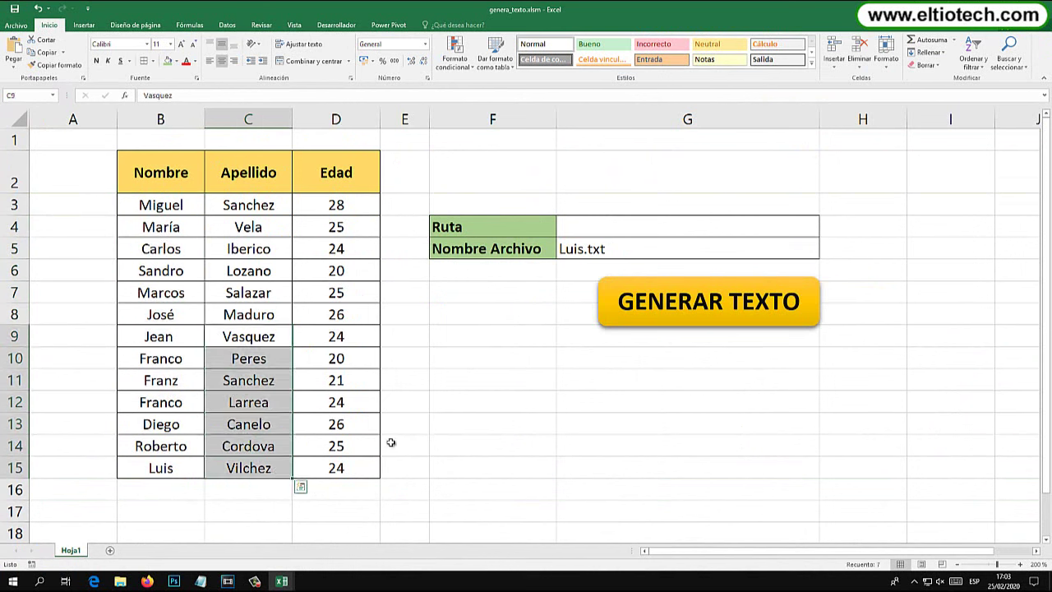
key("Delete")
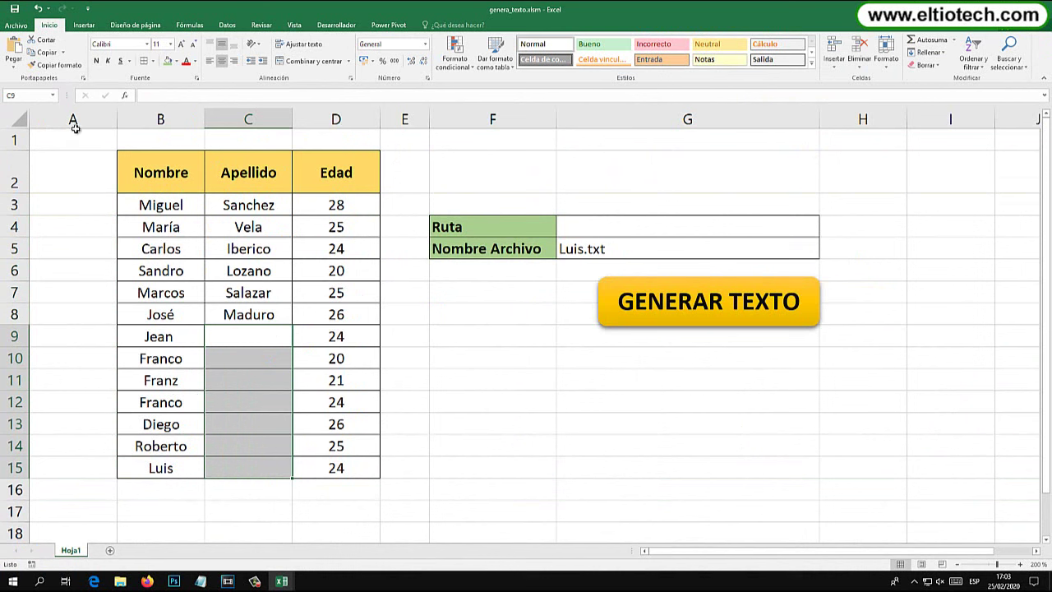
Select columns A, B and C of the table in turn
left_click(74, 120)
left_click(161, 119)
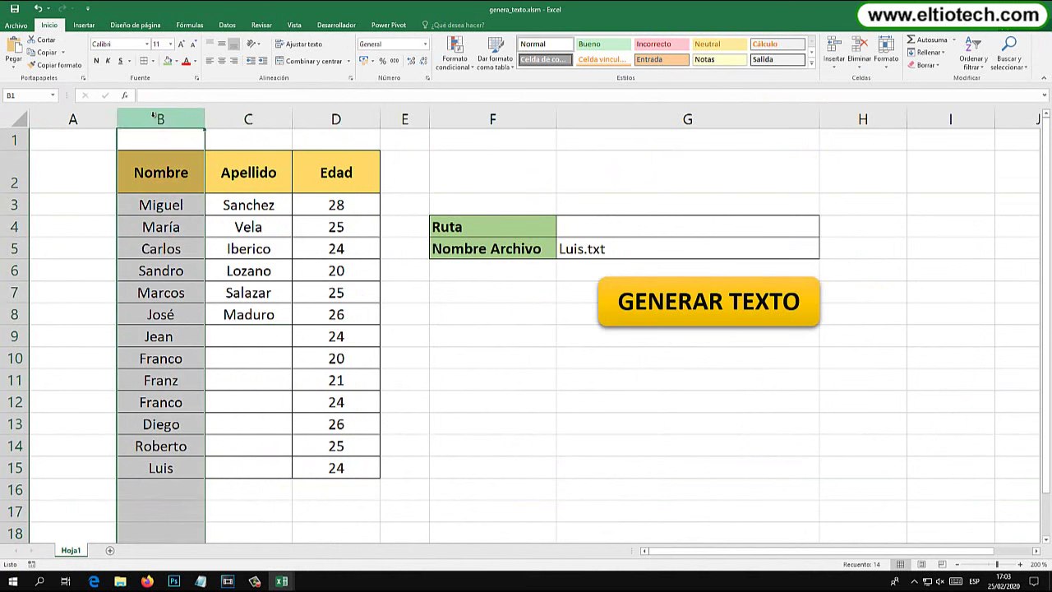
left_click(247, 119)
In the generarTXT code, change ultima_fila's Cells(Rows.Count, 2) column number to 3
mouse_move(281, 581)
left_click(334, 549)
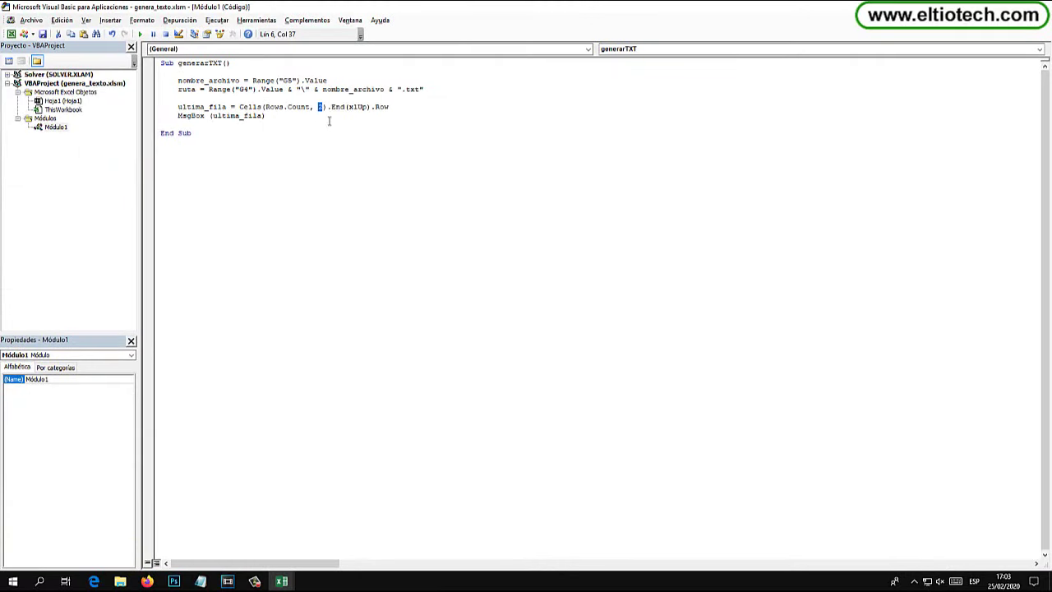
key("super+plus")
key("super+plus")
key("super+plus")
key("super+plus")
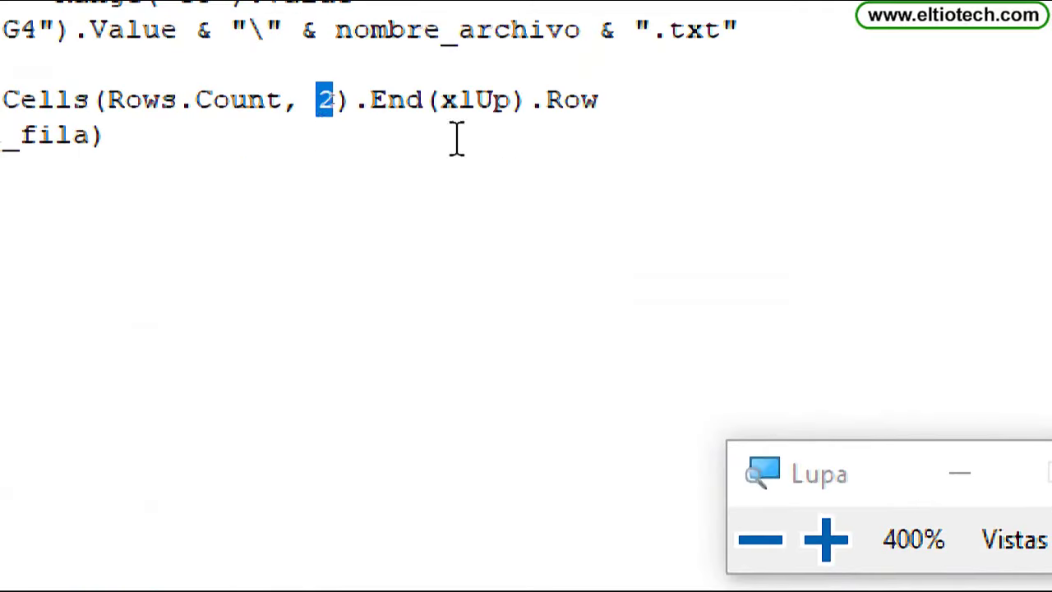
type("3")
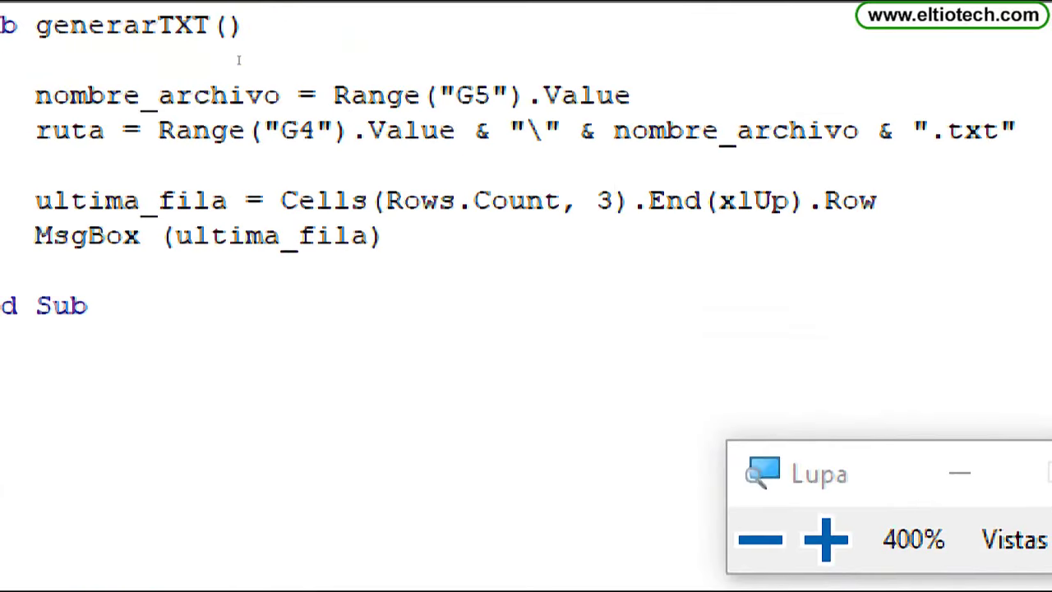
key("super+Escape")
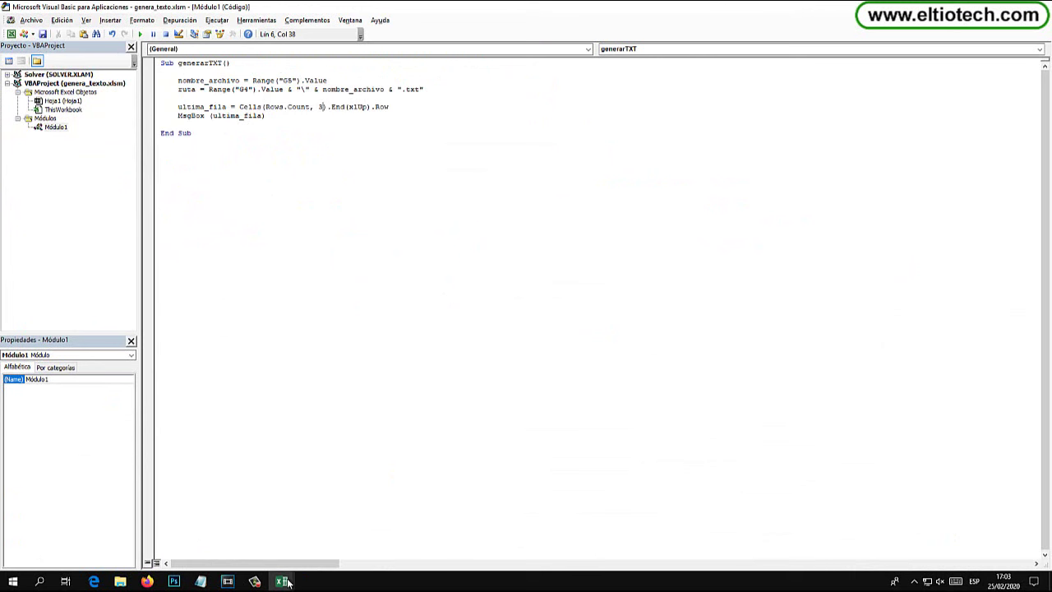
Run GENERAR TEXTO, confirm it reports row 8, then clear the Edad ages in D13:D15
left_click(243, 532)
left_click(224, 323)
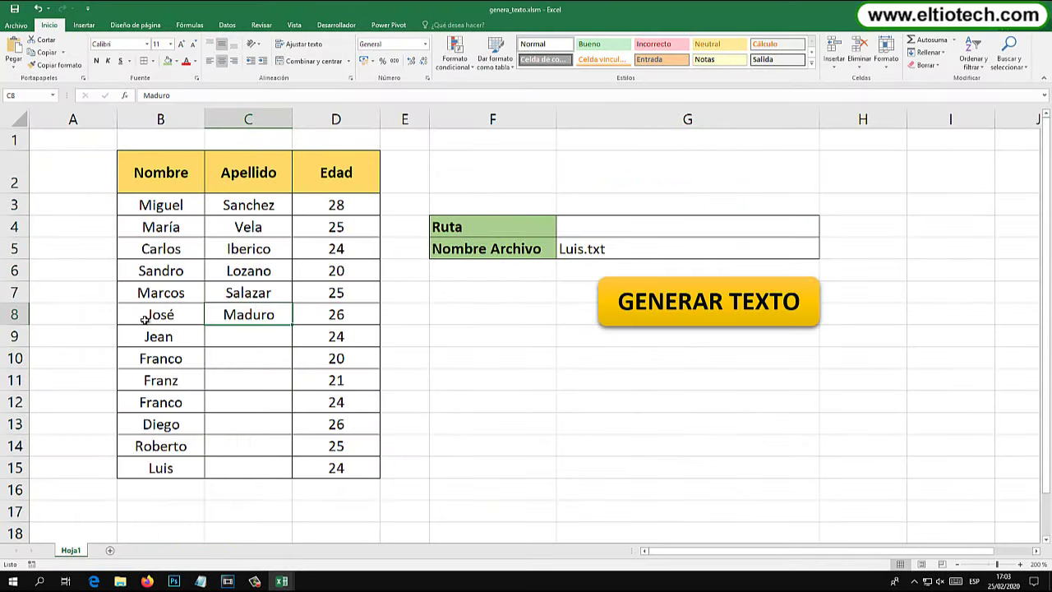
left_click(15, 314)
left_click(223, 353)
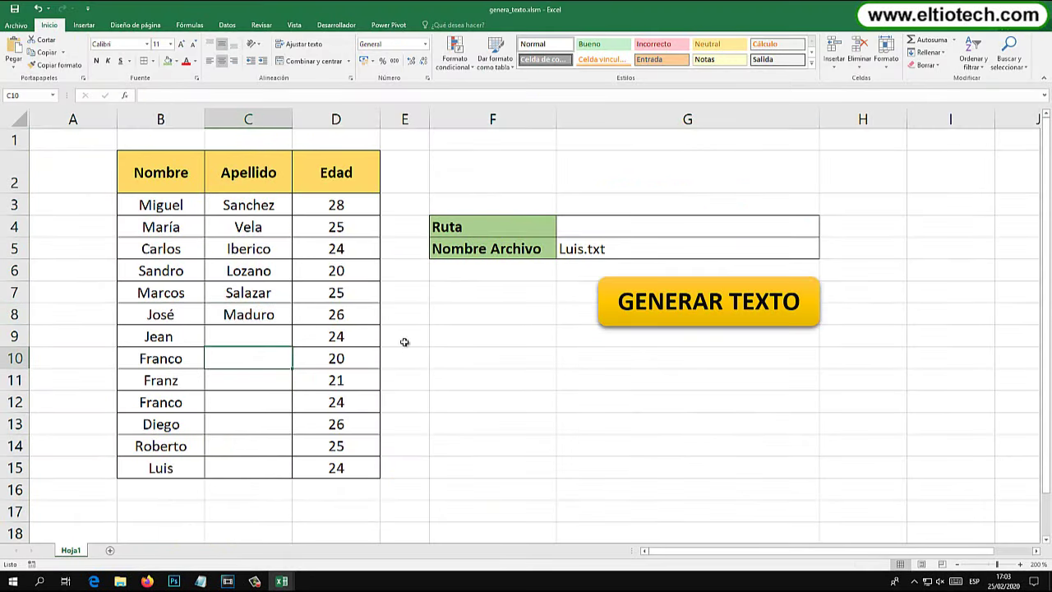
left_click(695, 299)
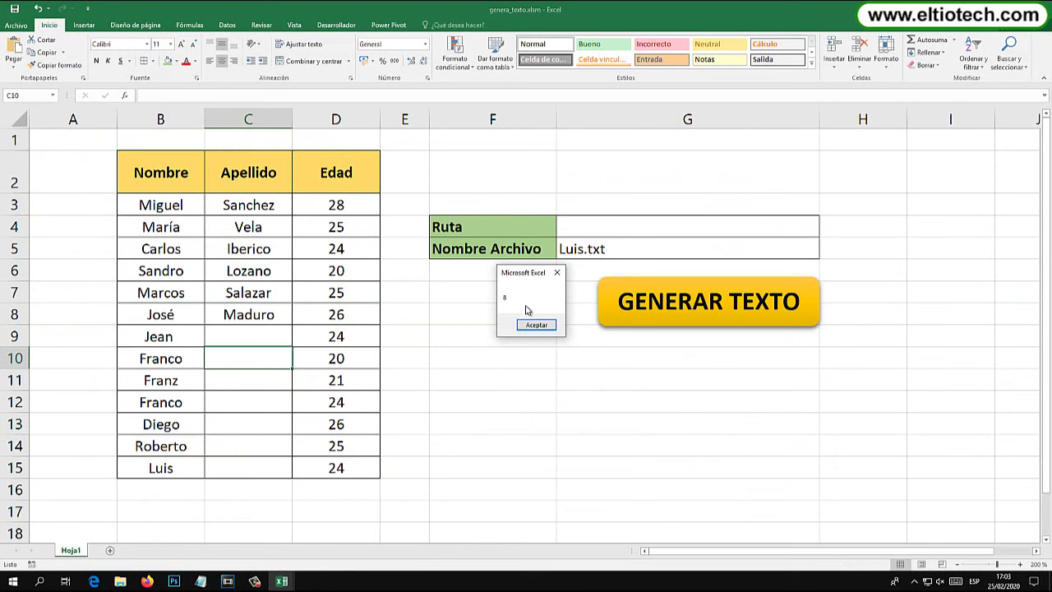
key("super+plus")
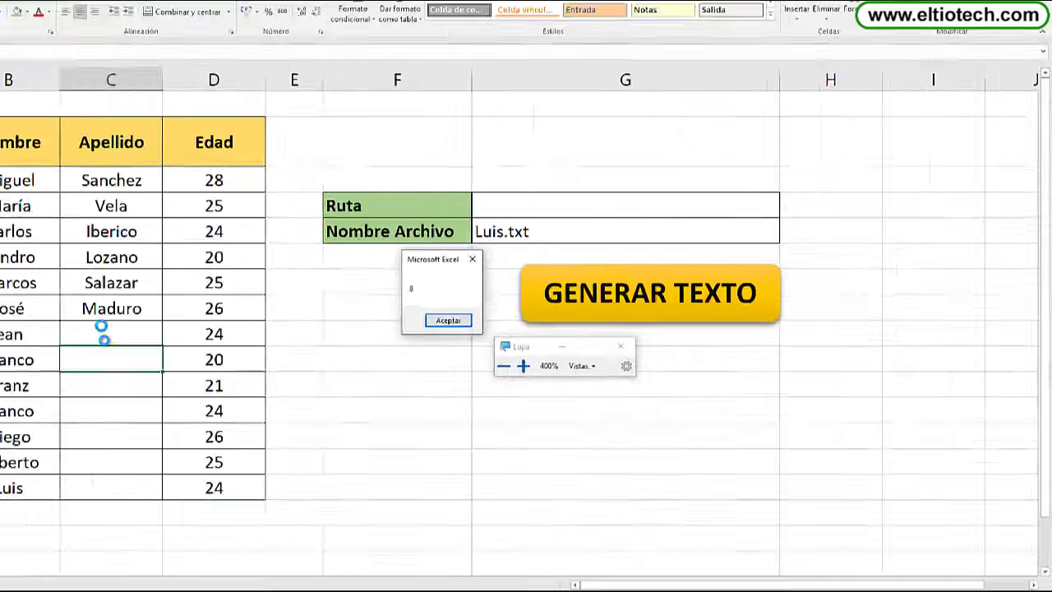
key("super+Escape")
key("super+plus")
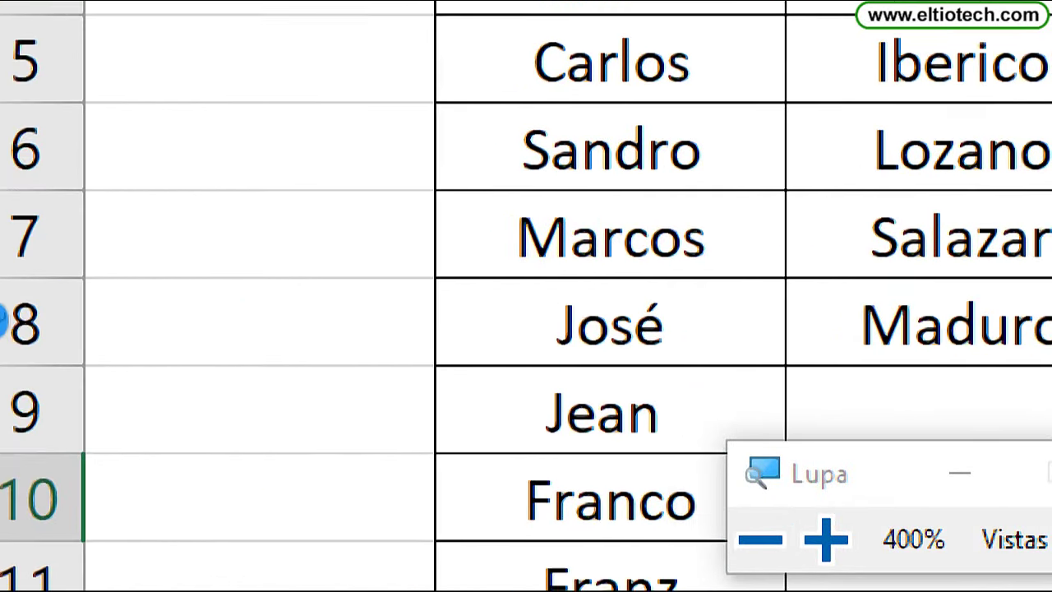
key("super+Escape")
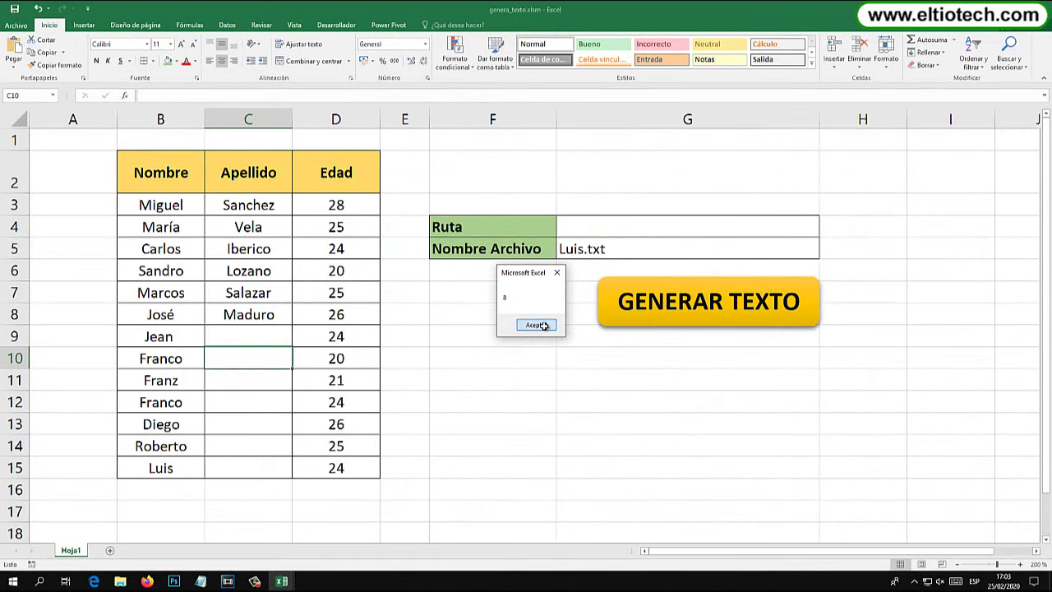
left_click(539, 326)
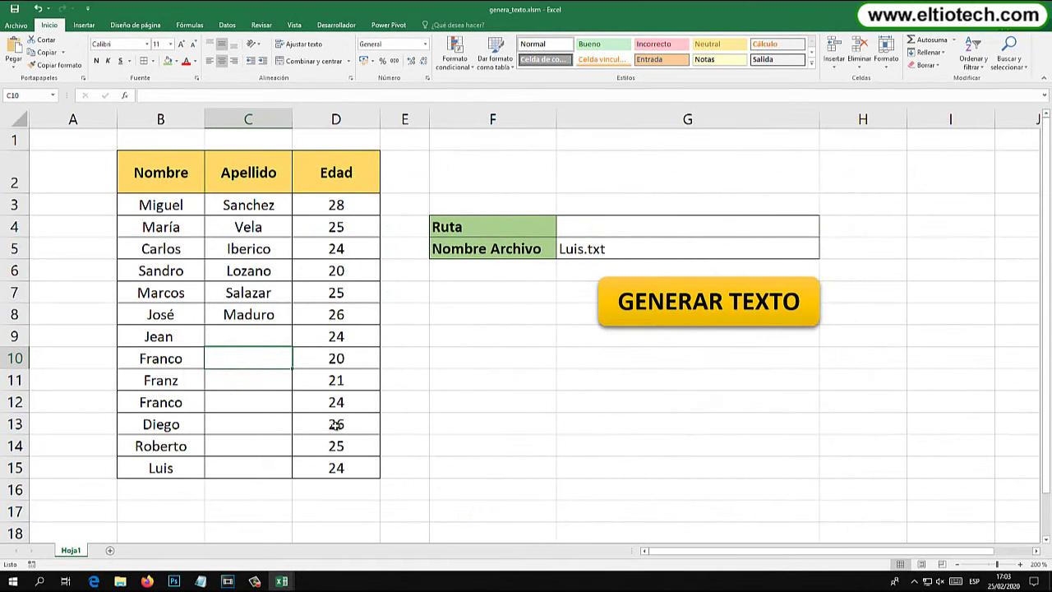
left_click_drag(337, 424, 342, 462)
key("Delete")
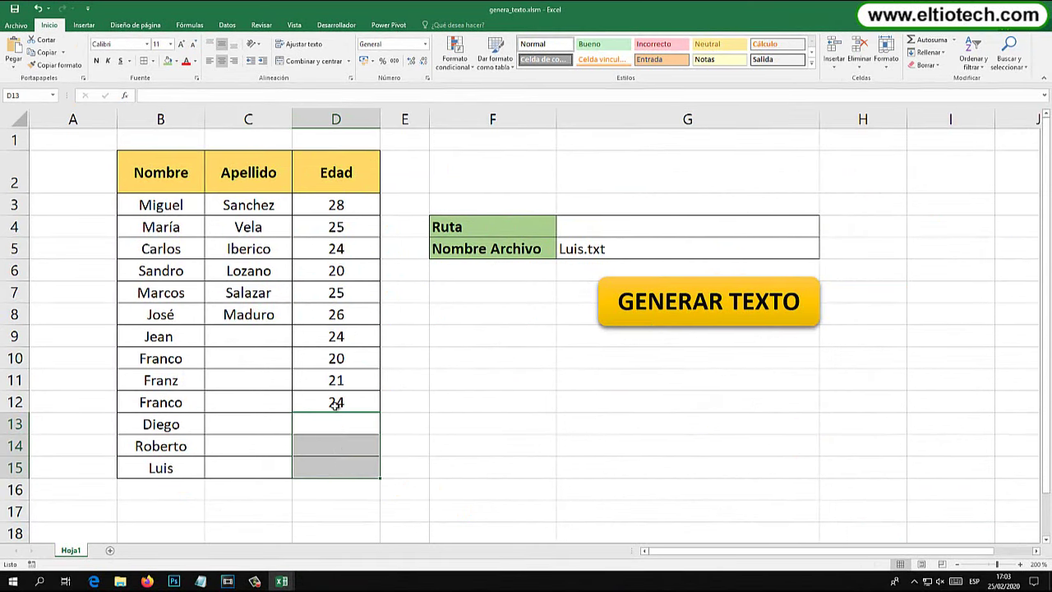
Inspect row 12, now the last row with an Edad value
left_click(249, 399)
left_click(17, 401)
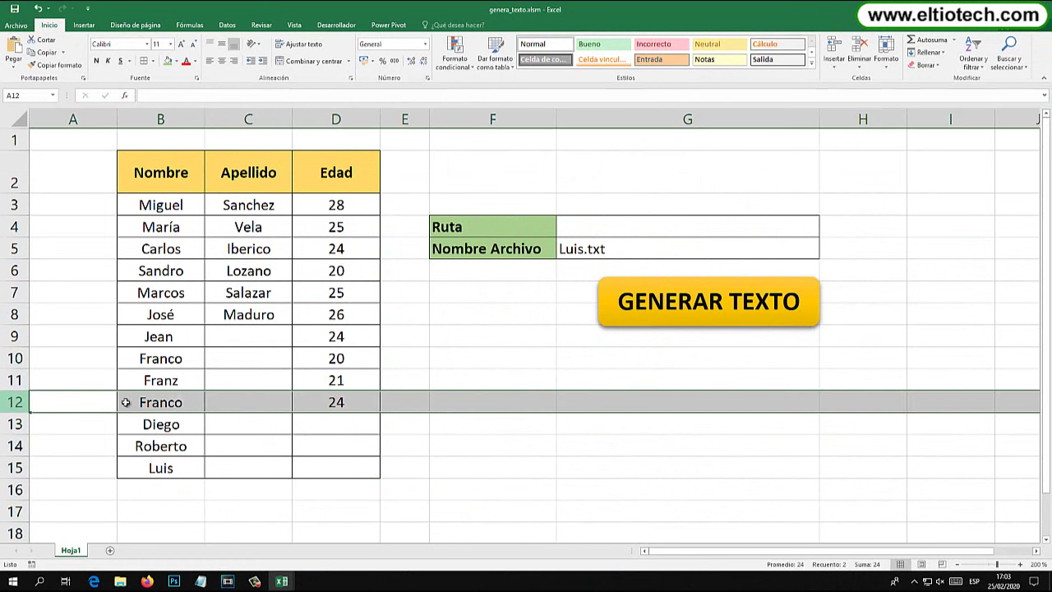
left_click(353, 400)
left_click(9, 402)
Open Módulo1 via Hoja1's Ver código and change ultima_fila's column number to 4
right_click(74, 551)
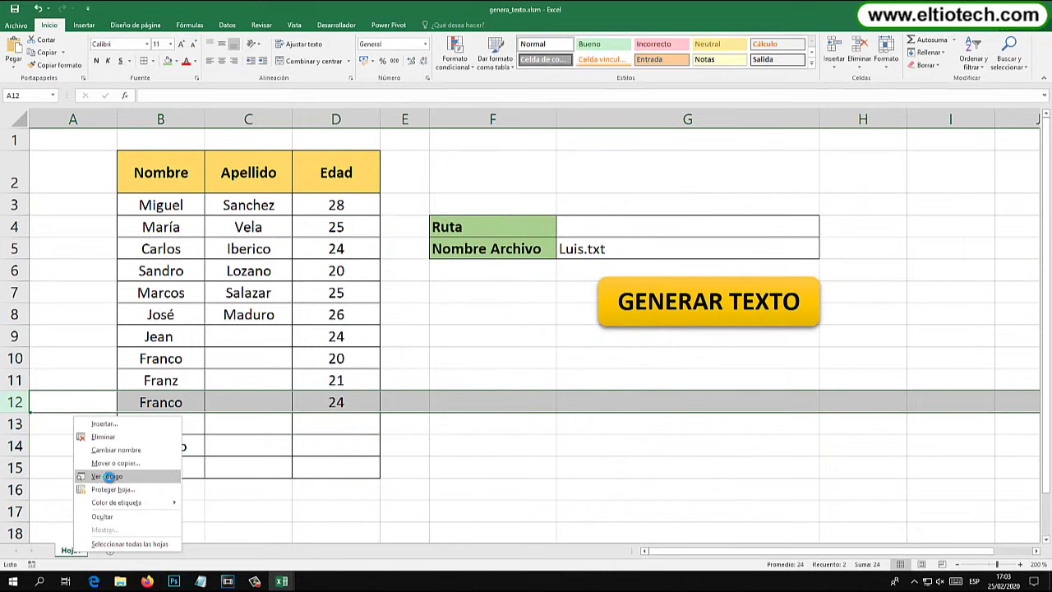
left_click(107, 477)
double_click(68, 127)
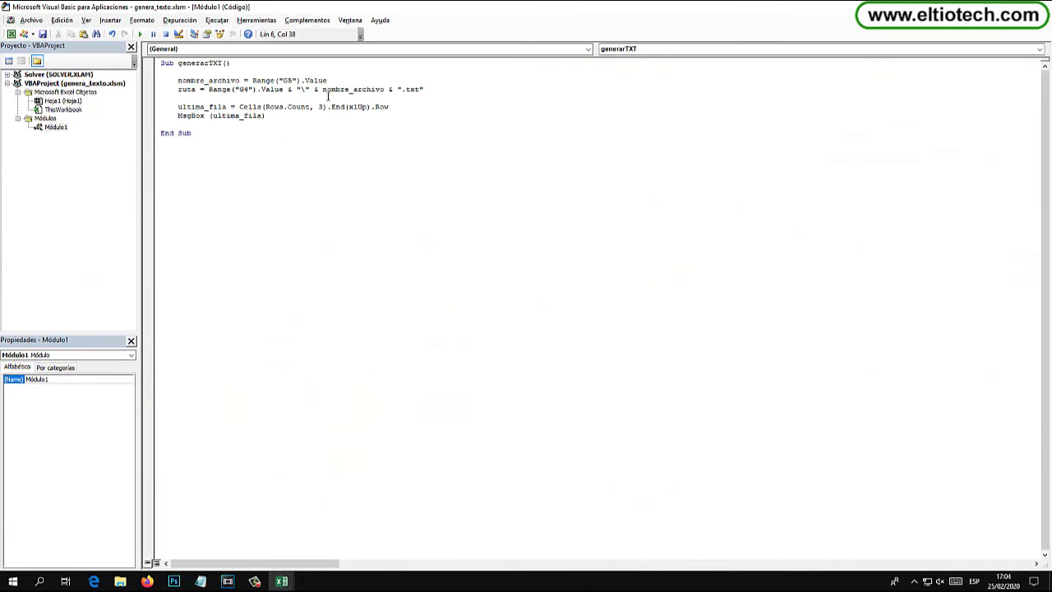
type("-")
key("BackSpace")
key("super+plus")
double_click(321, 109)
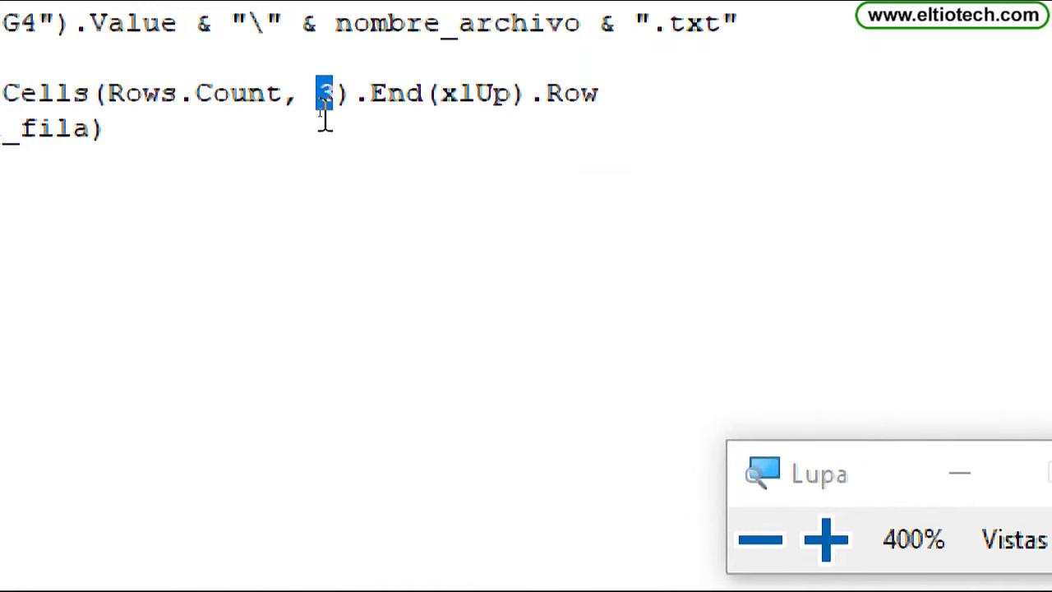
type("4")
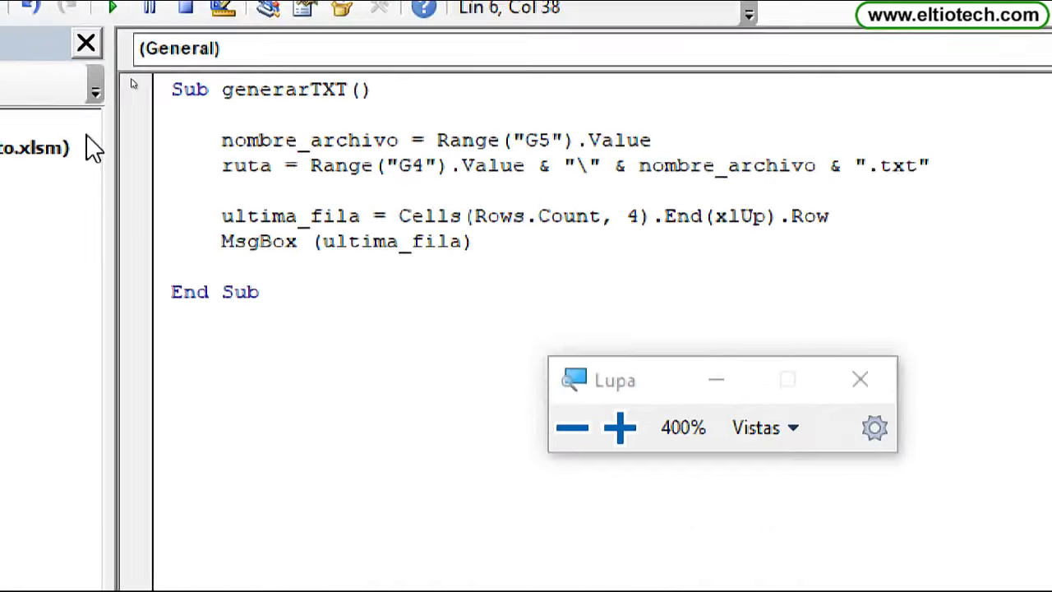
key("super+Escape")
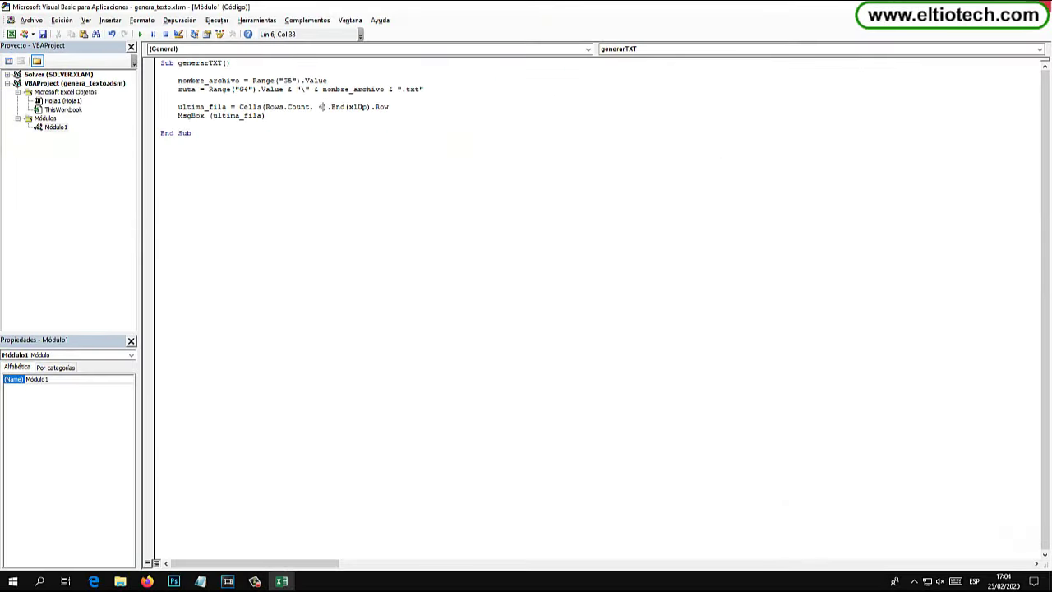
Run GENERAR TEXTO again and dismiss the message reporting row 12
key("alt+F11")
left_click(664, 304)
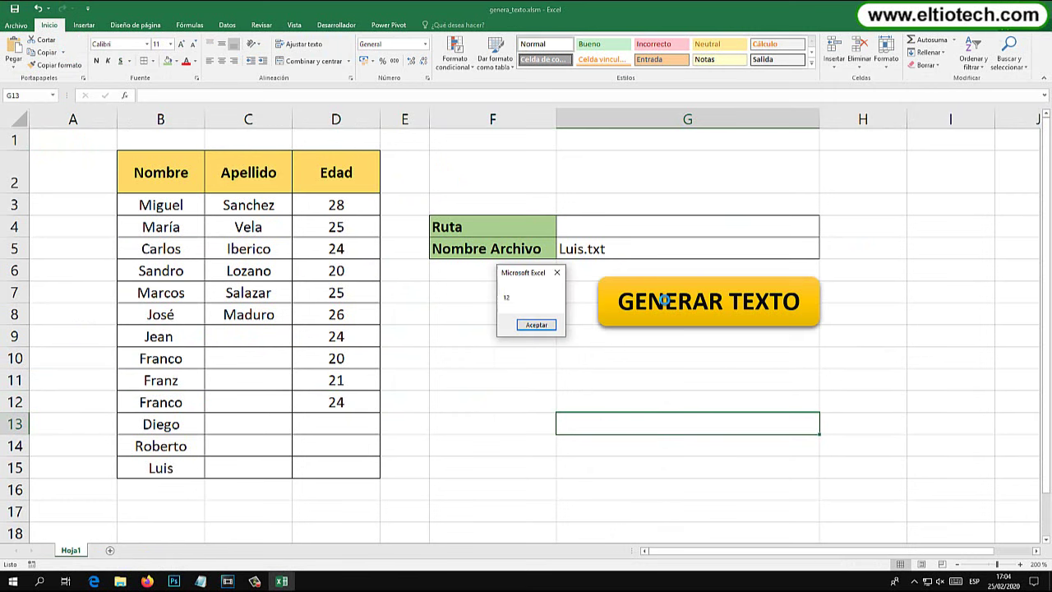
left_click(519, 327)
key("super+plus")
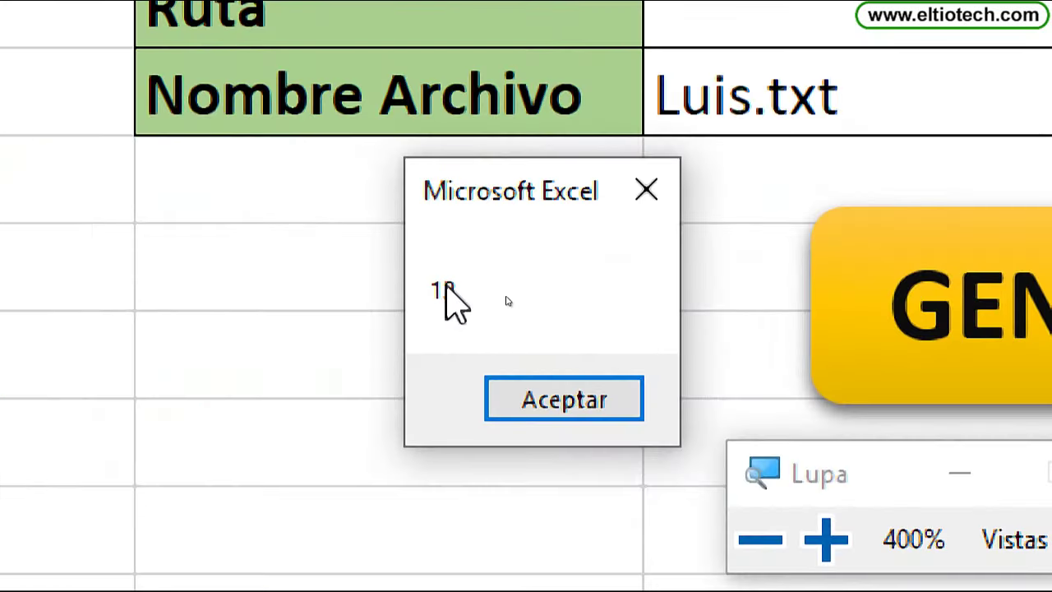
key("super+Escape")
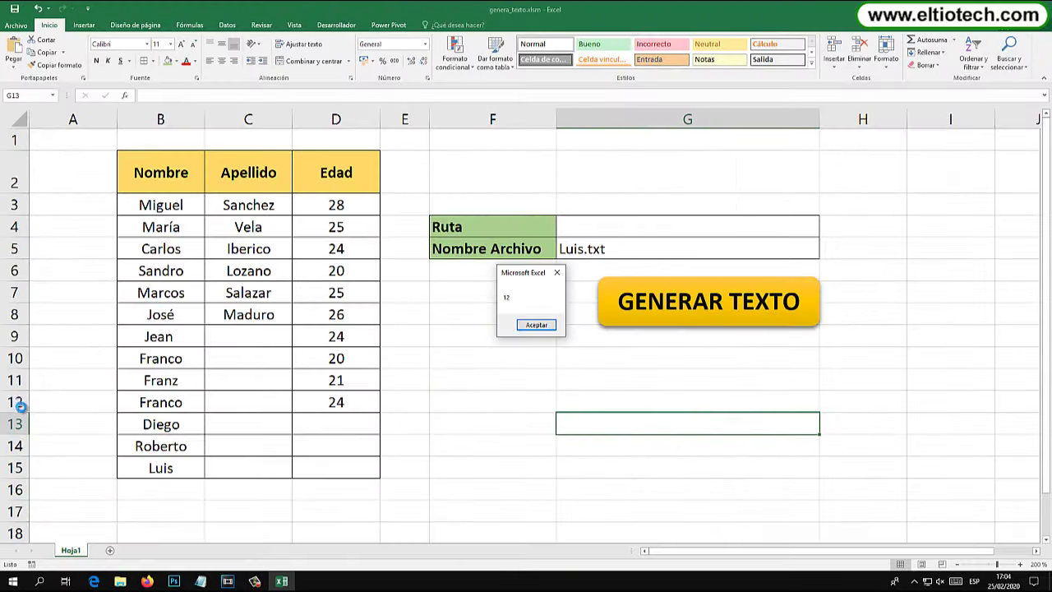
left_click(537, 326)
left_click(253, 391)
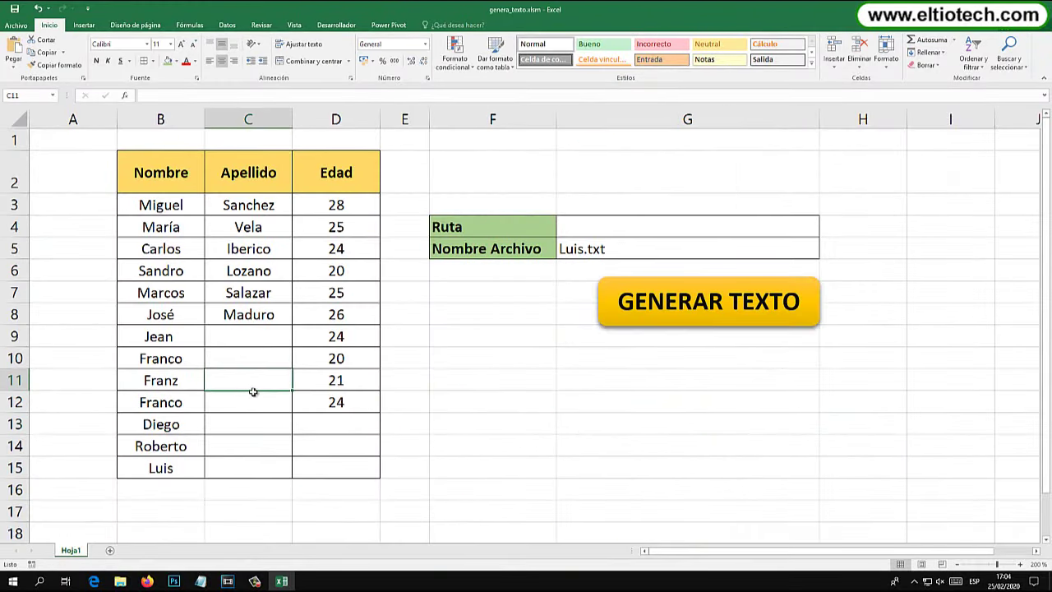
Restore the cleared surnames and ages, then open Módulo1's generarTXT code via Ver código
left_click(475, 396)
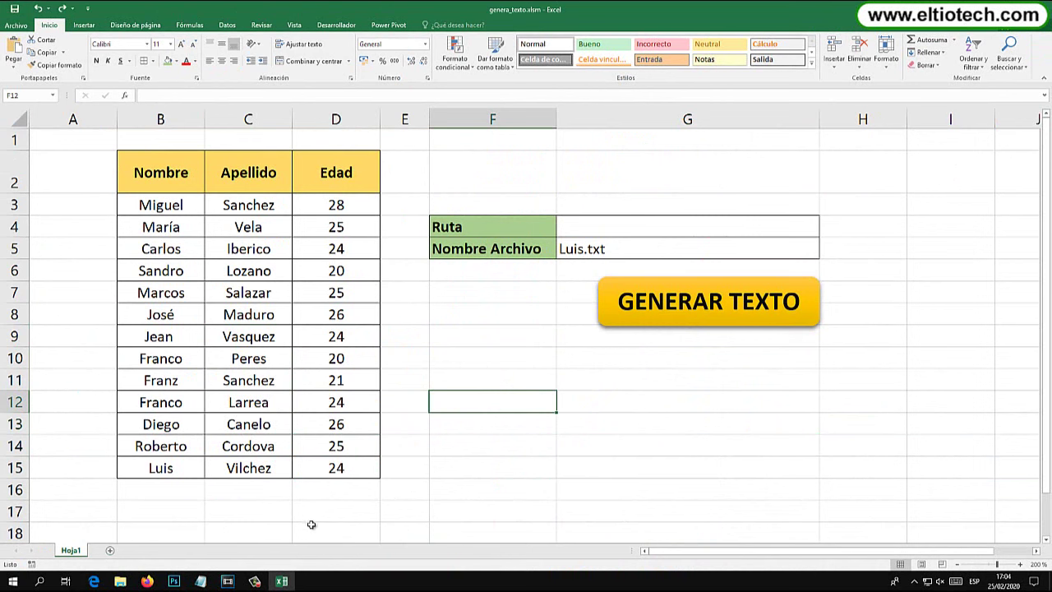
right_click(80, 552)
left_click(95, 470)
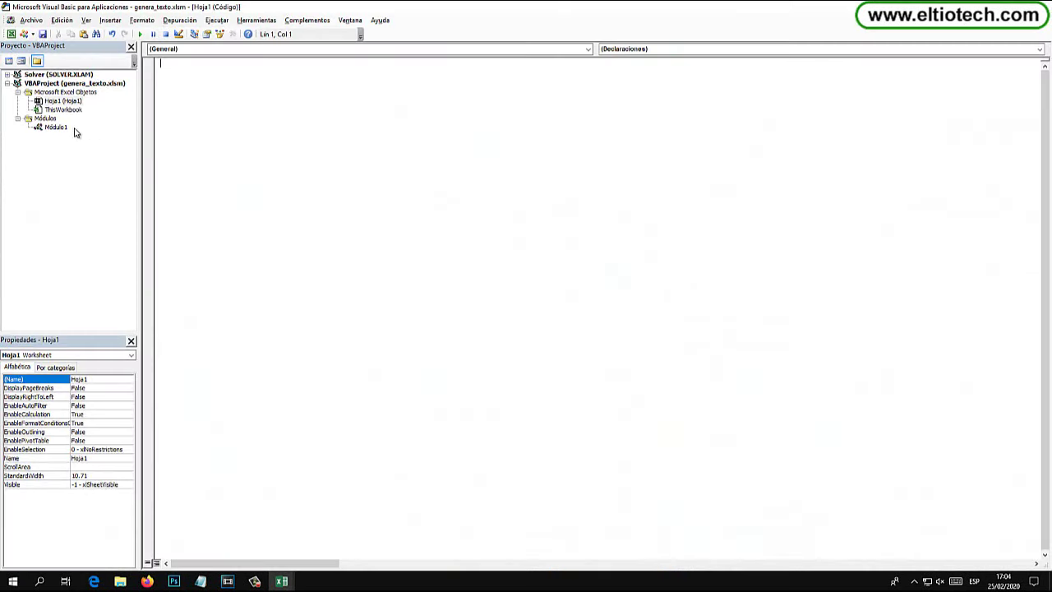
double_click(58, 129)
Highlight the ultima_fila assignment line, then select the MsgBox line below it
key("super+plus")
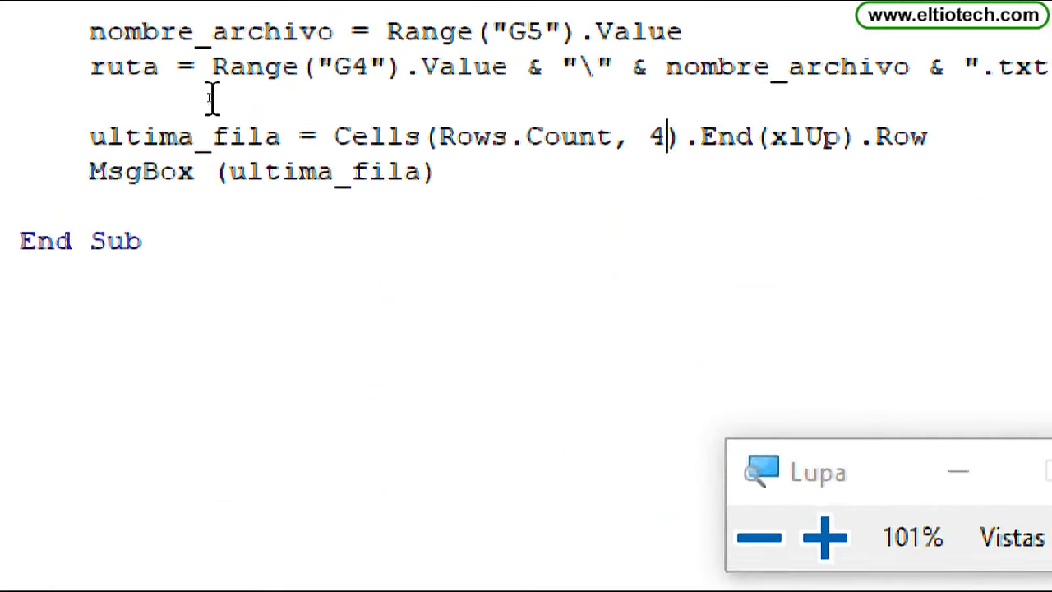
left_click_drag(90, 136, 924, 134)
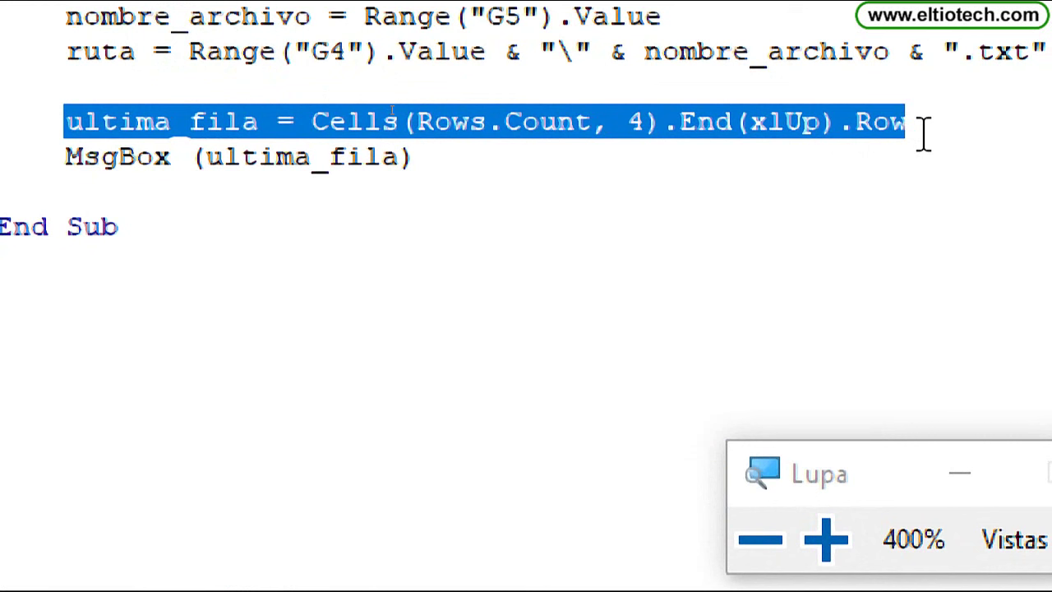
key("Down")
key("shift+Left")
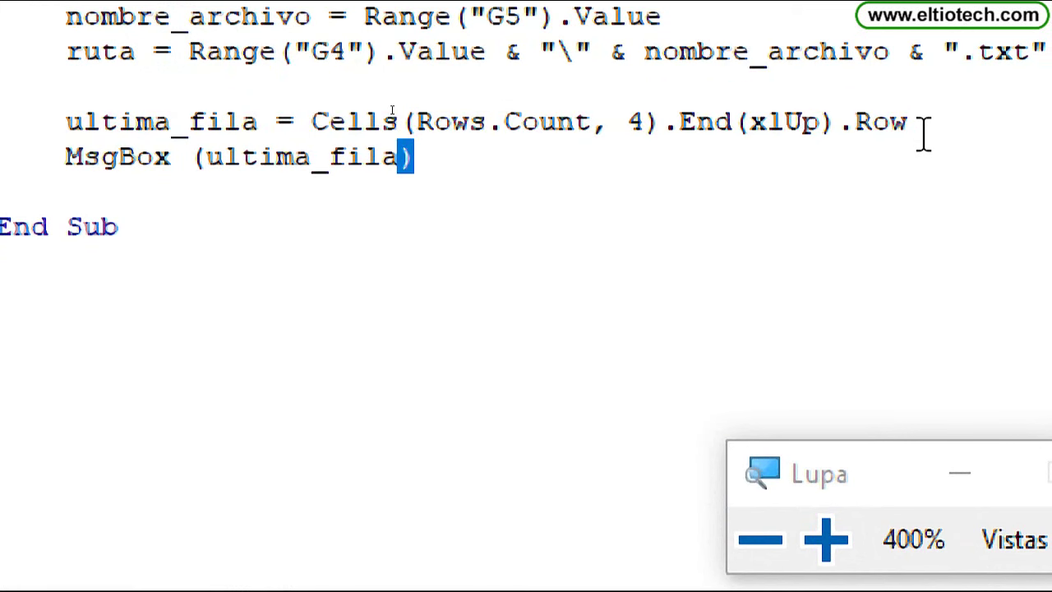
key("shift+Left")
key("shift+Left")
key("shift+Left")
key("shift+Left")
key("shift+Left")
key("shift+Left")
key("shift+Left")
key("shift+Left")
key("shift+Left")
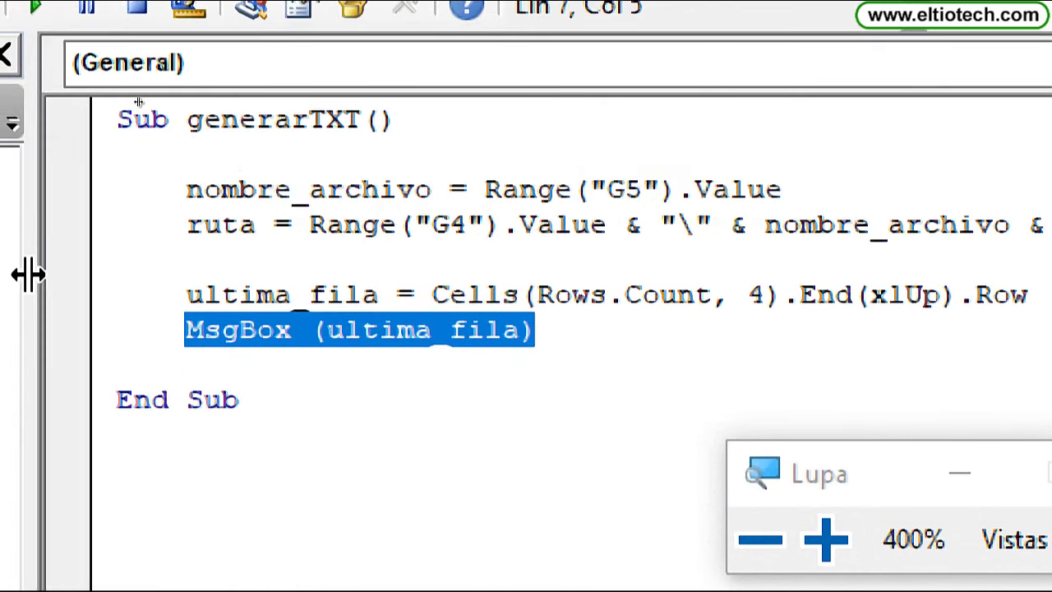
Replace the MsgBox line with the statement 'Open ruta For Output As #1'
key("Return")
key("Return")
key("Up")
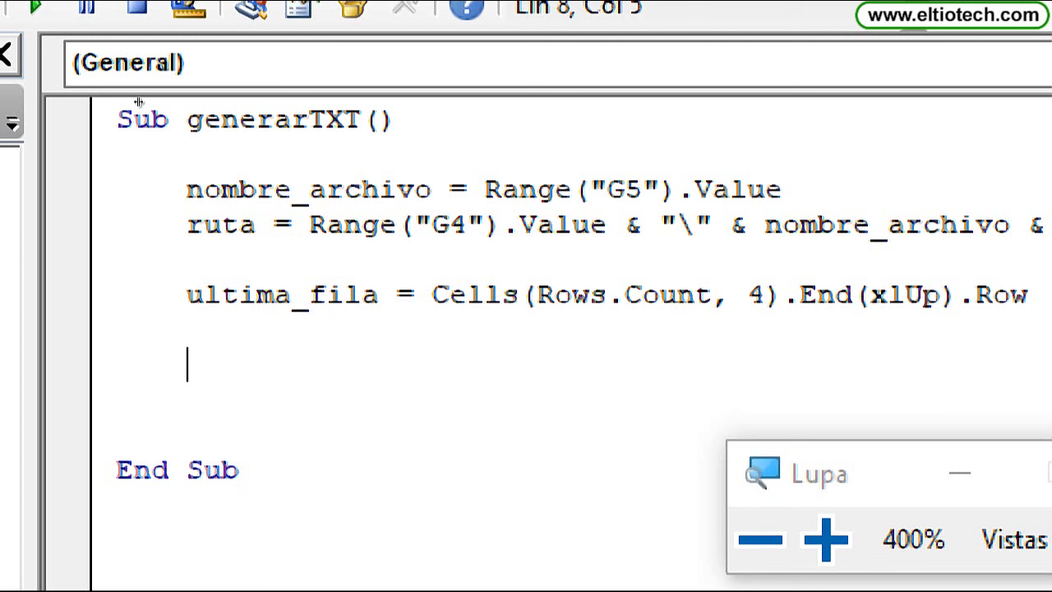
type("open ")
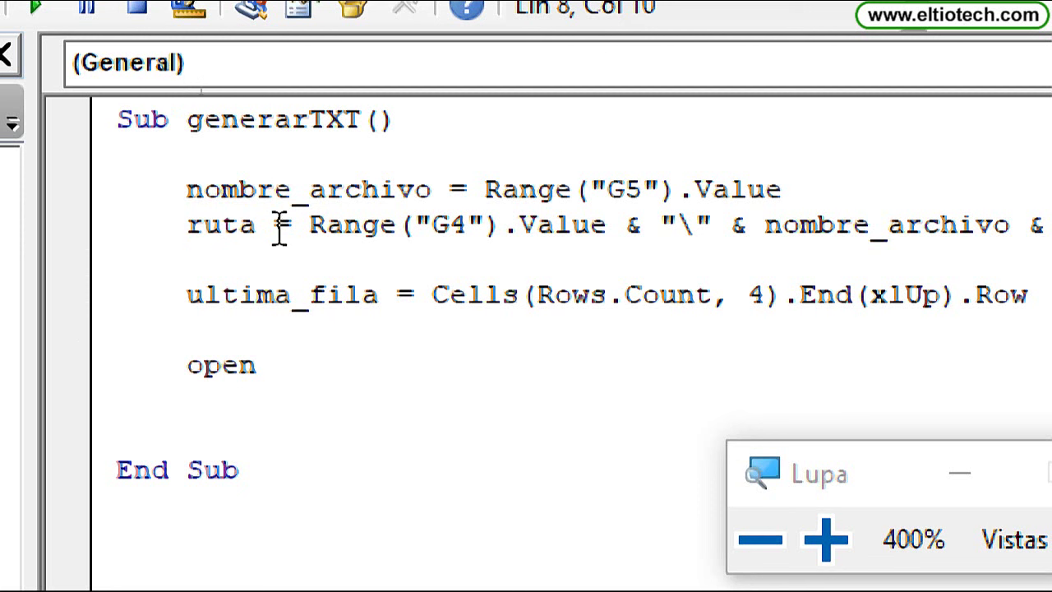
type("ruta")
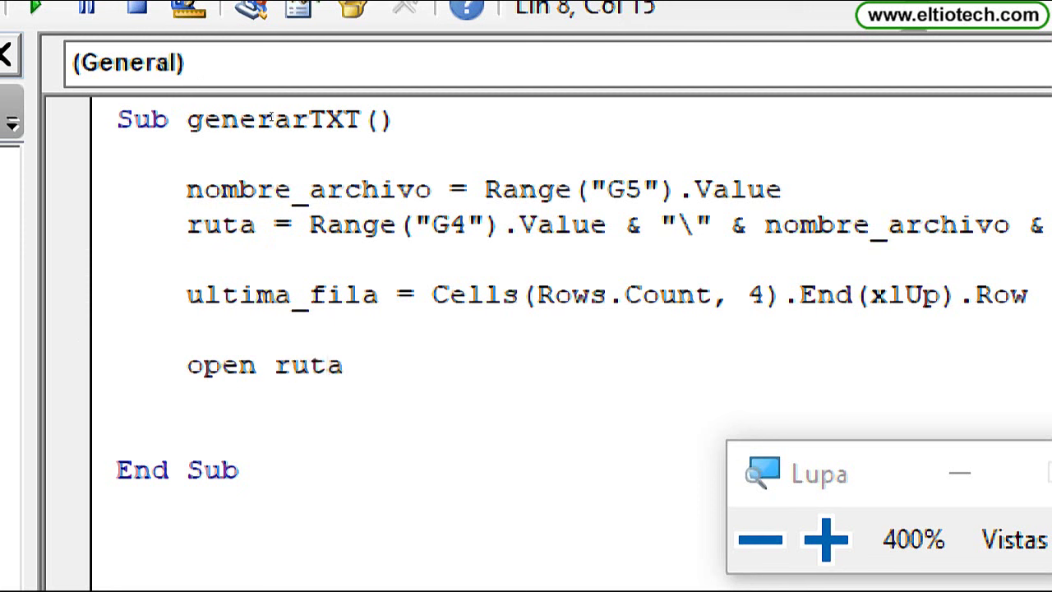
type(" For ")
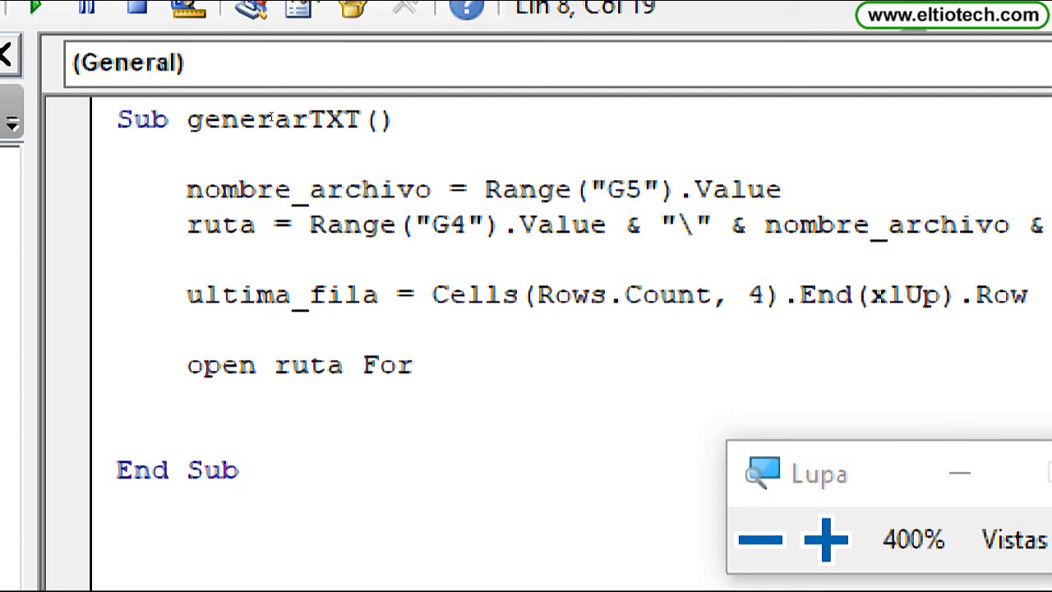
type("out")
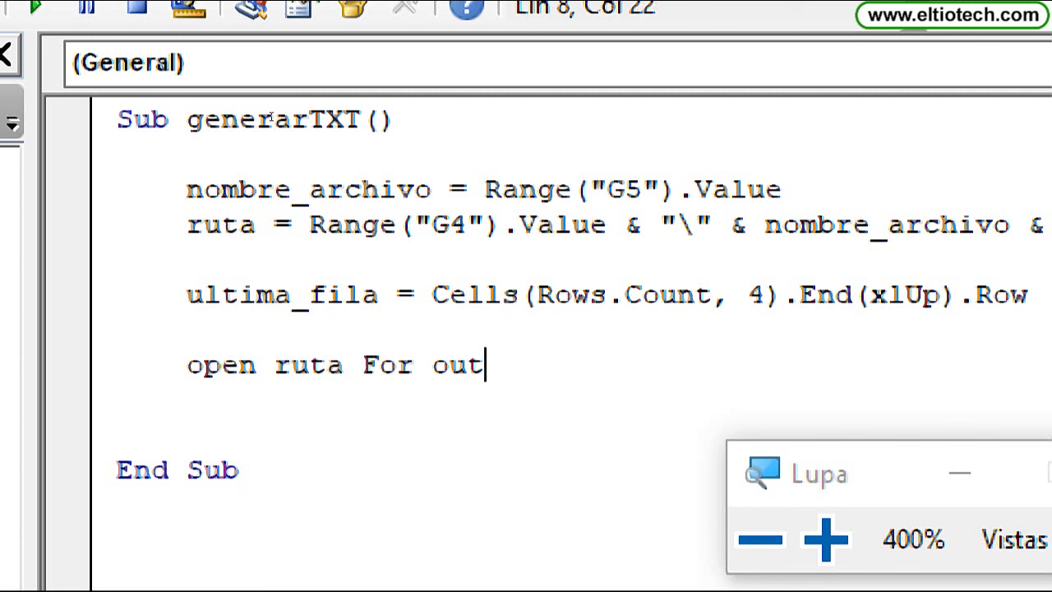
type("put")
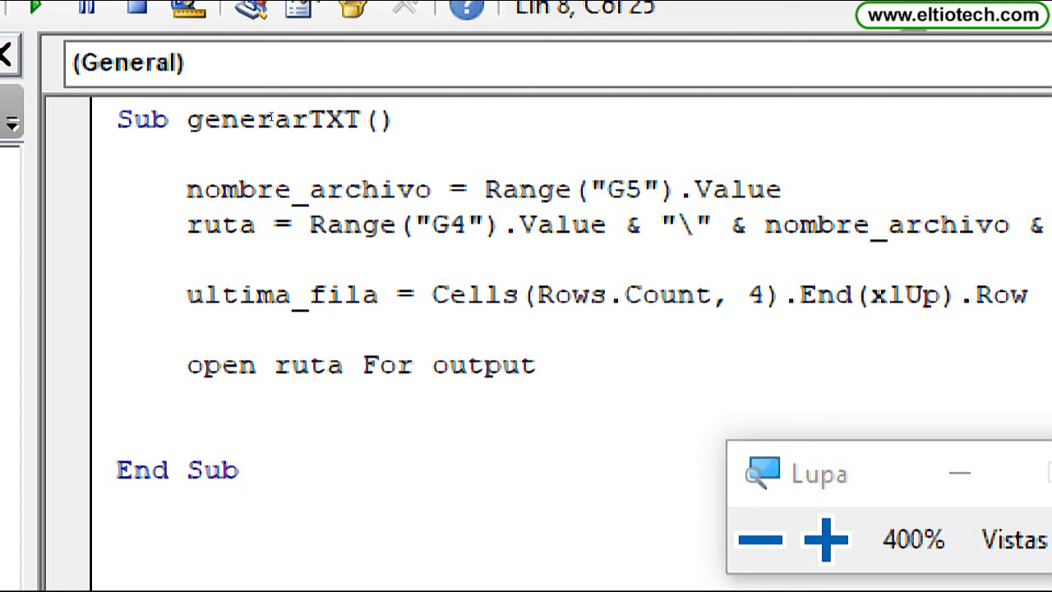
key("shift+Left")
key("shift+Left")
key("shift+Left")
key("shift+Left")
key("shift+Left")
key("shift+Left")
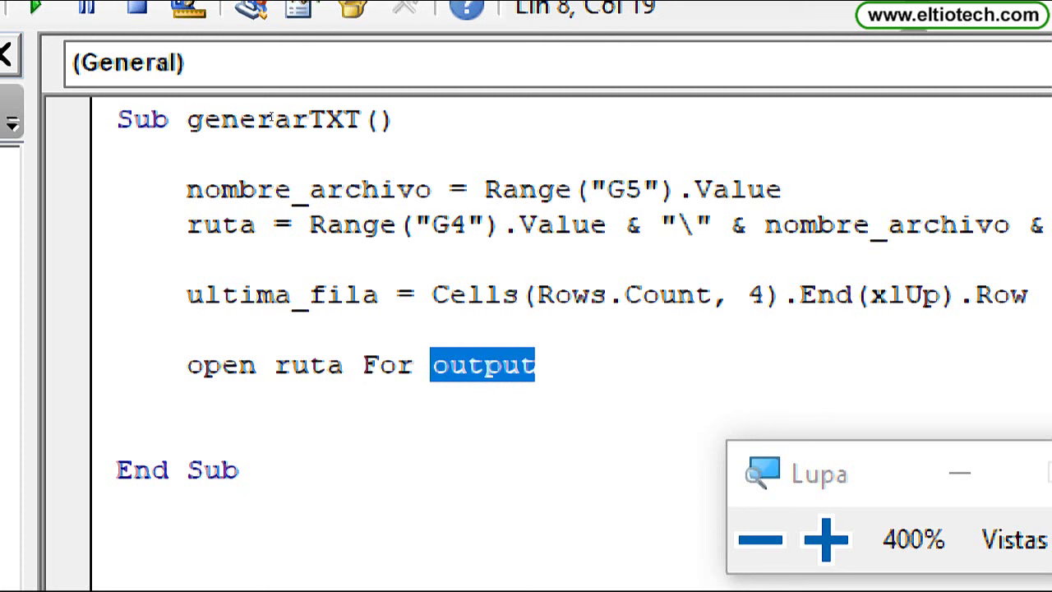
key("End")
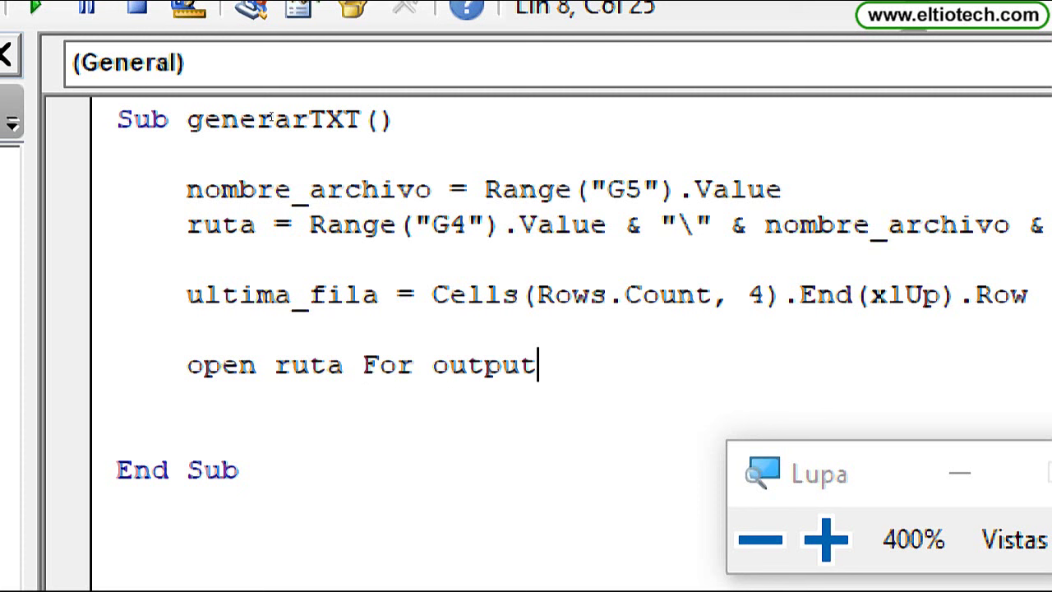
type("a")
type("s")
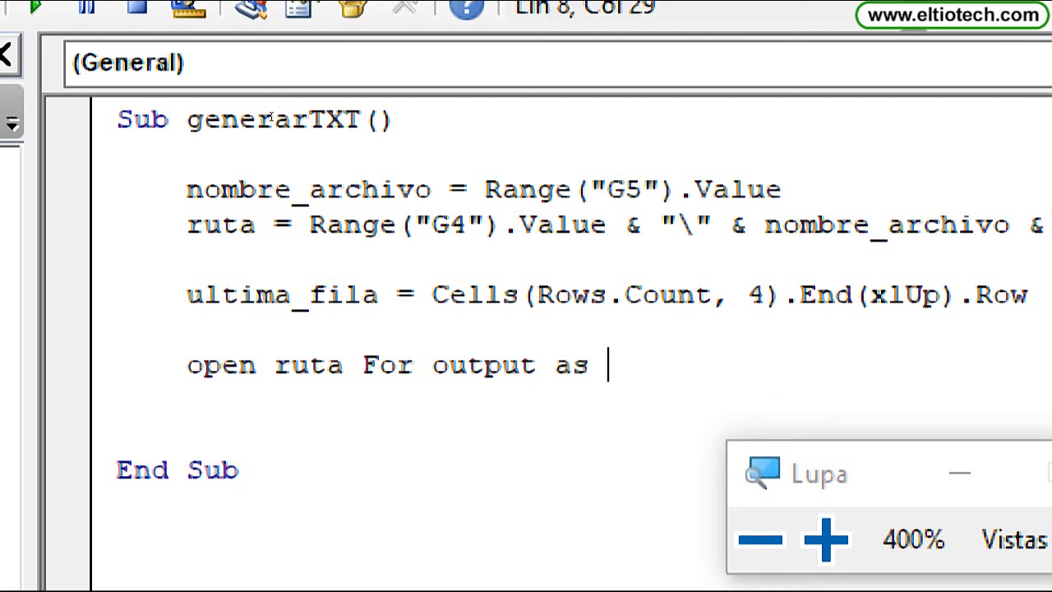
type("#1")
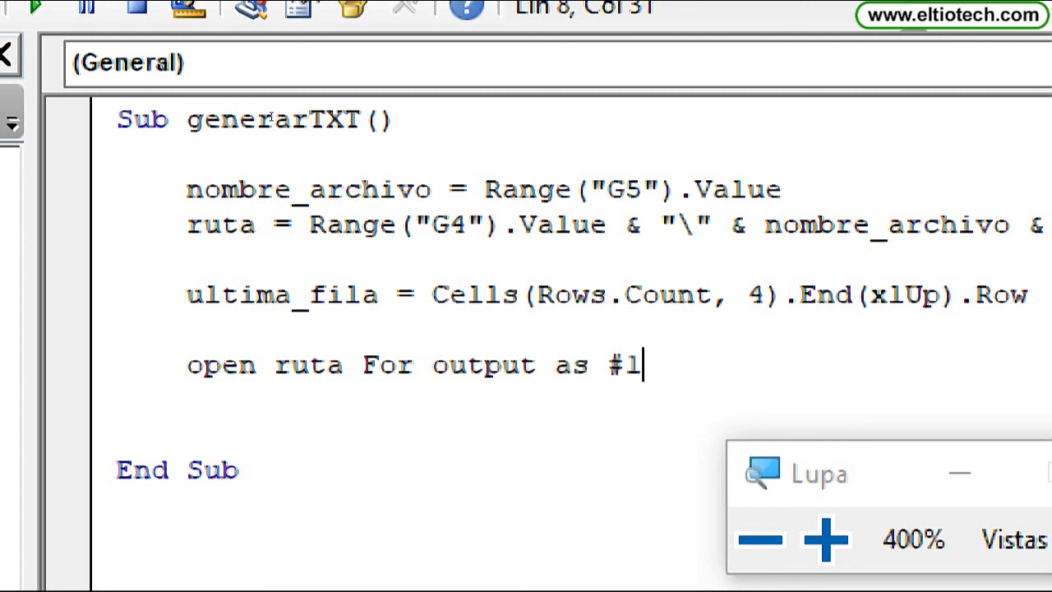
key("Return")
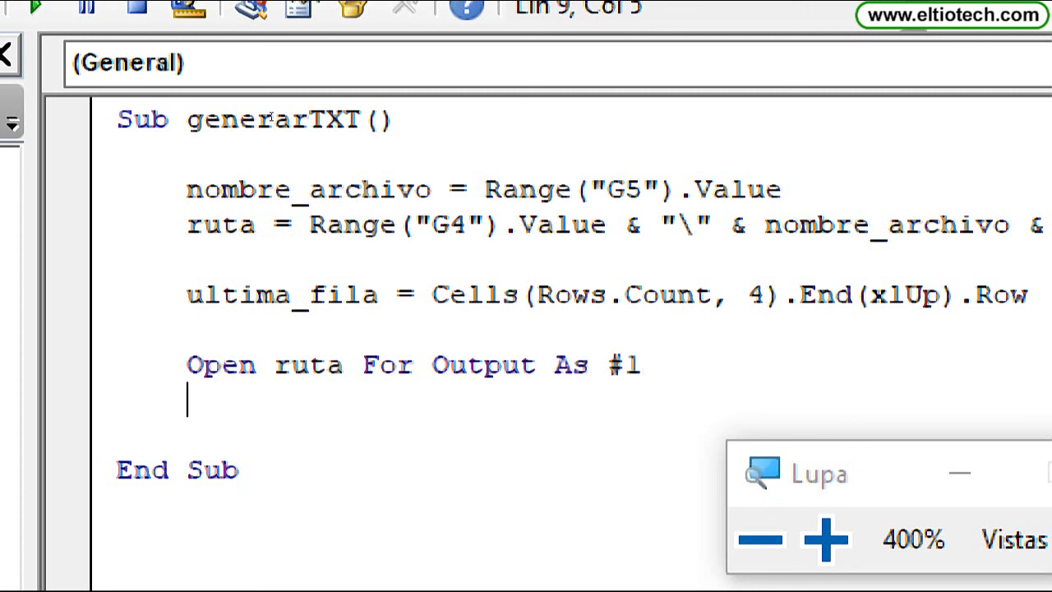
Review the Open statement's ruta argument and As keyword, then add blank lines below it
key("Up")
key("End")
key("shift+Left")
key("shift+Left")
key("shift+Left")
key("shift+Left")
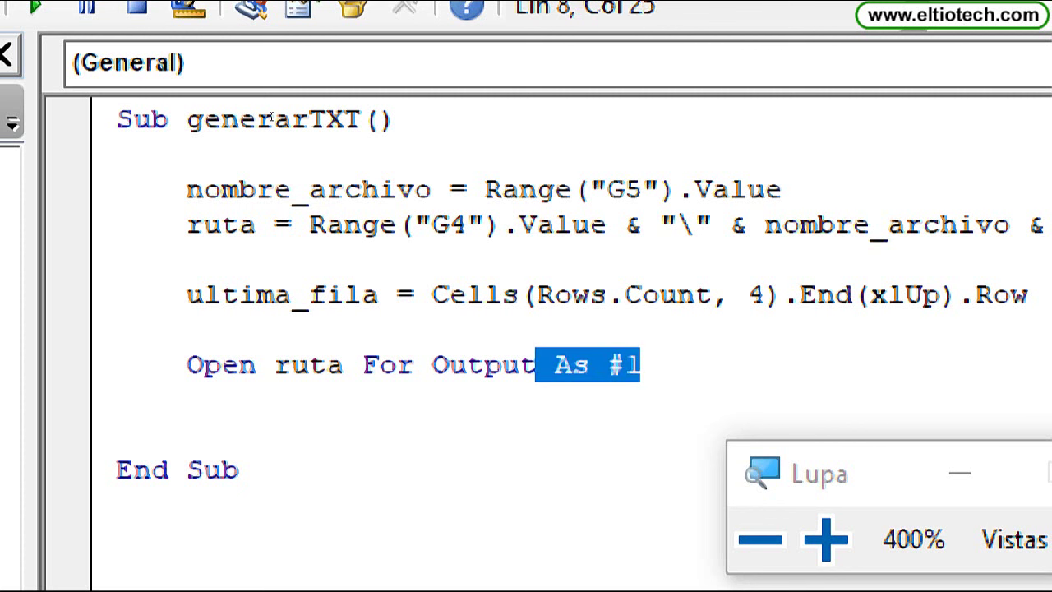
key("shift+Left")
key("shift+Left")
key("shift+Left")
key("shift+Left")
key("shift+Left")
key("shift+Left")
key("shift+Left")
key("End")
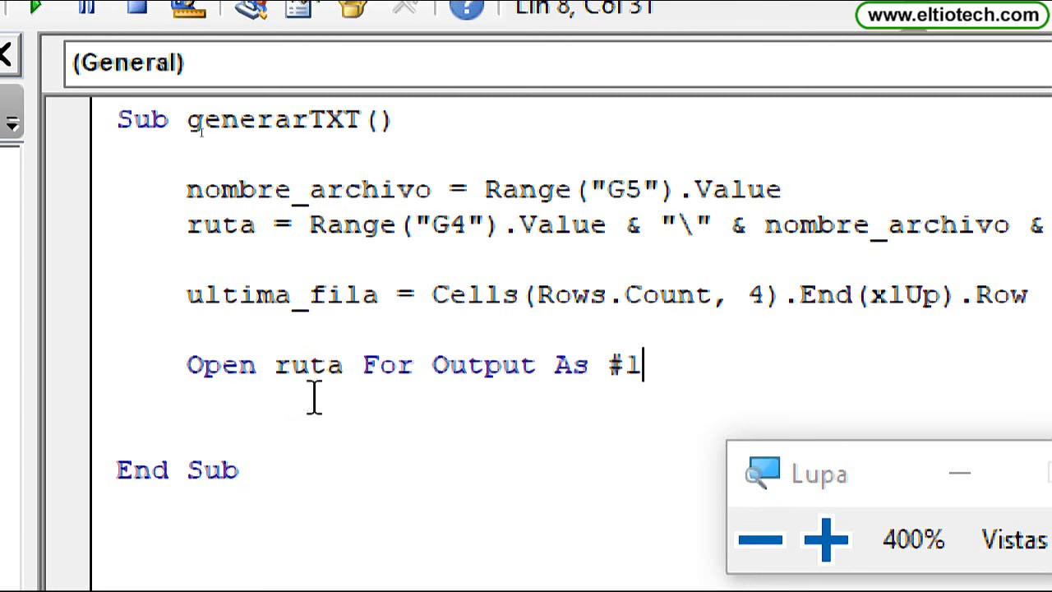
left_click(292, 365)
left_click(589, 364)
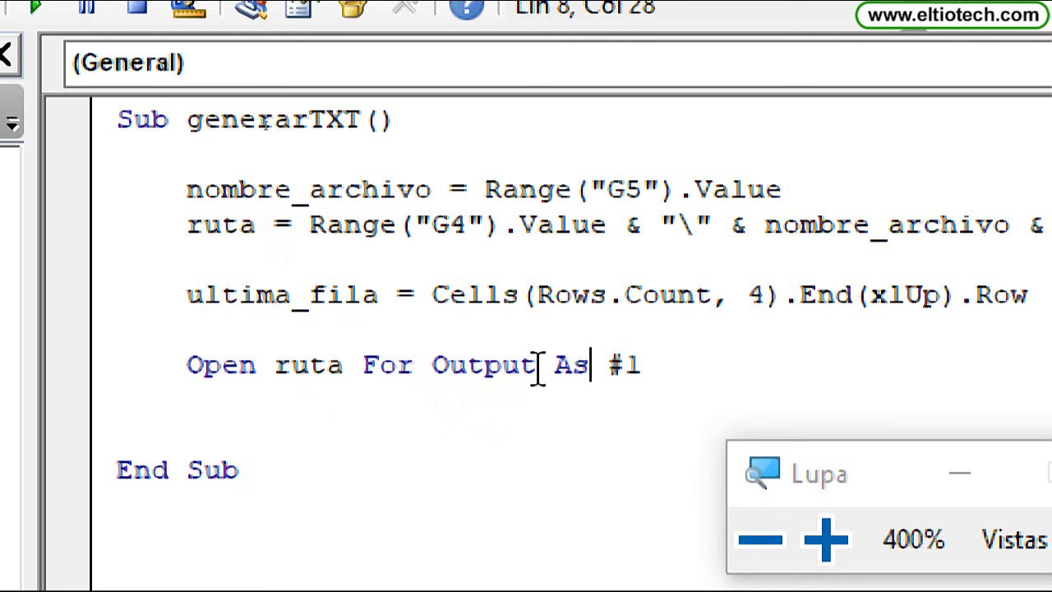
left_click(664, 367)
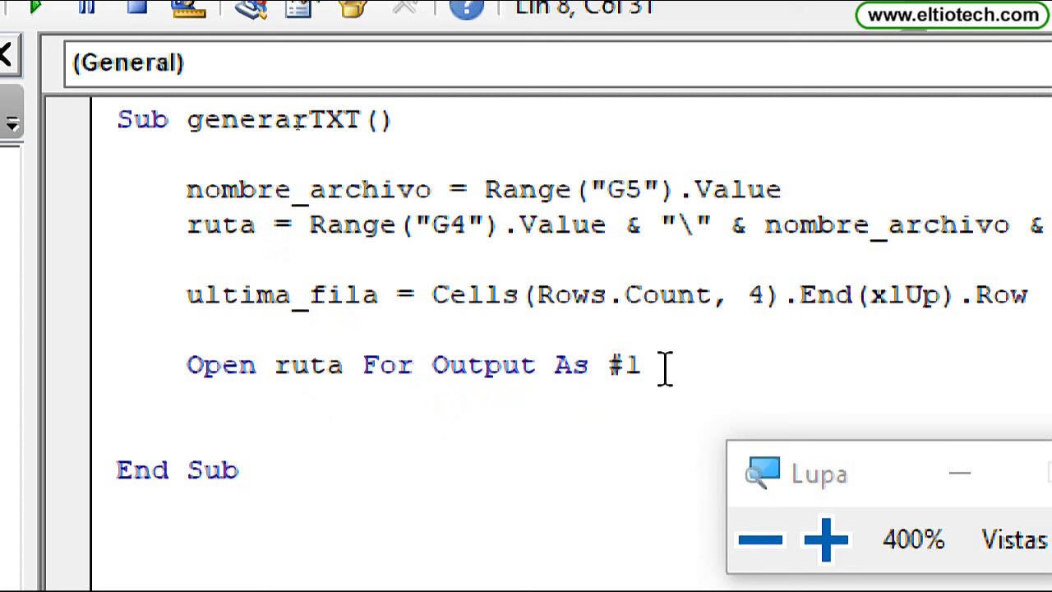
key("Return")
key("Return")
key("Return")
key("Up")
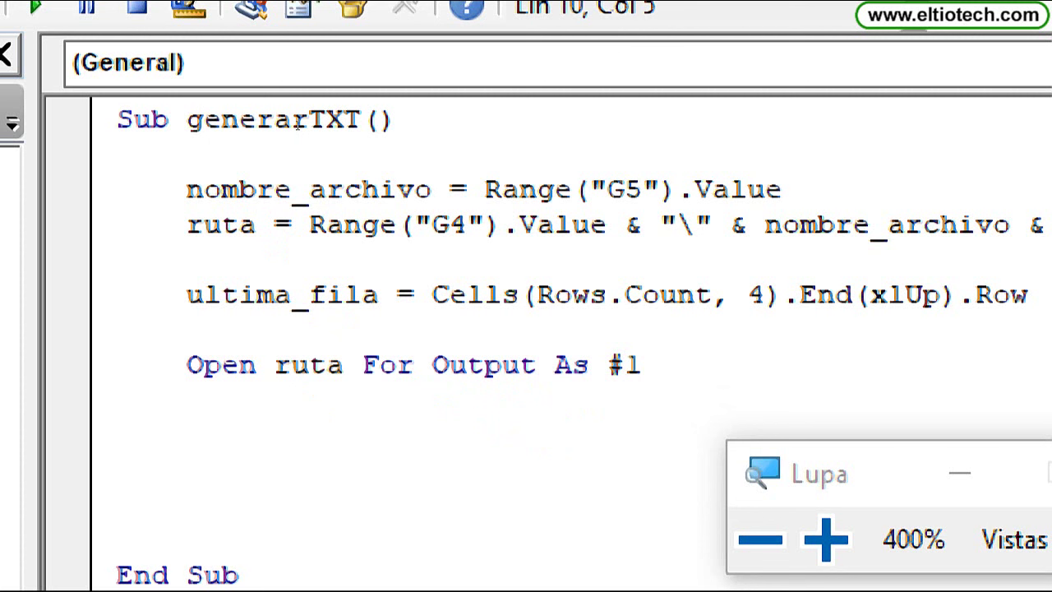
Below the Open line, write a 'For i=' line with a 'Next' line beneath it
type("For")
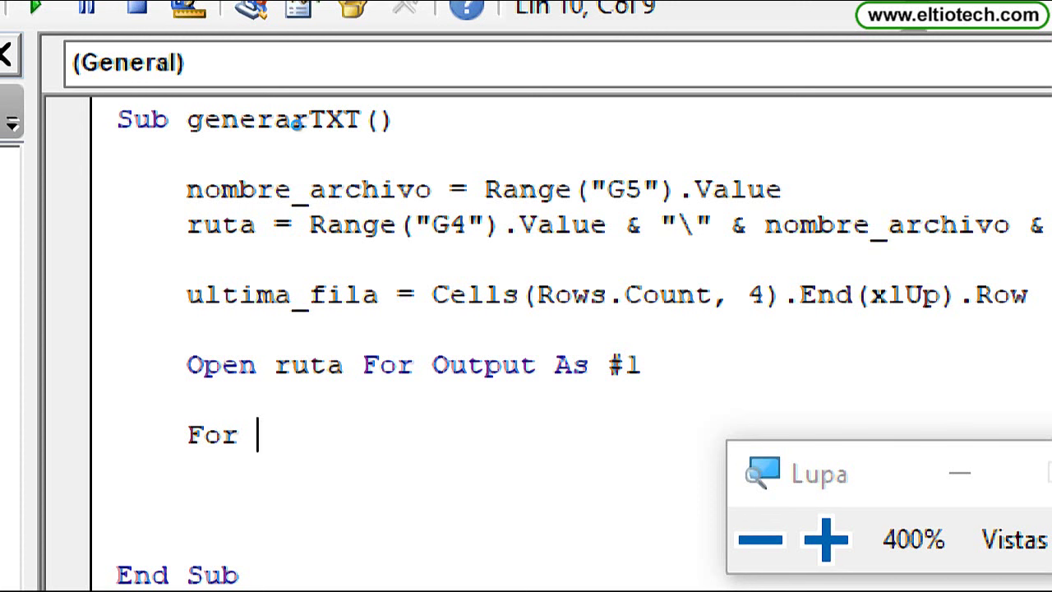
left_click(660, 364)
key("BackSpace")
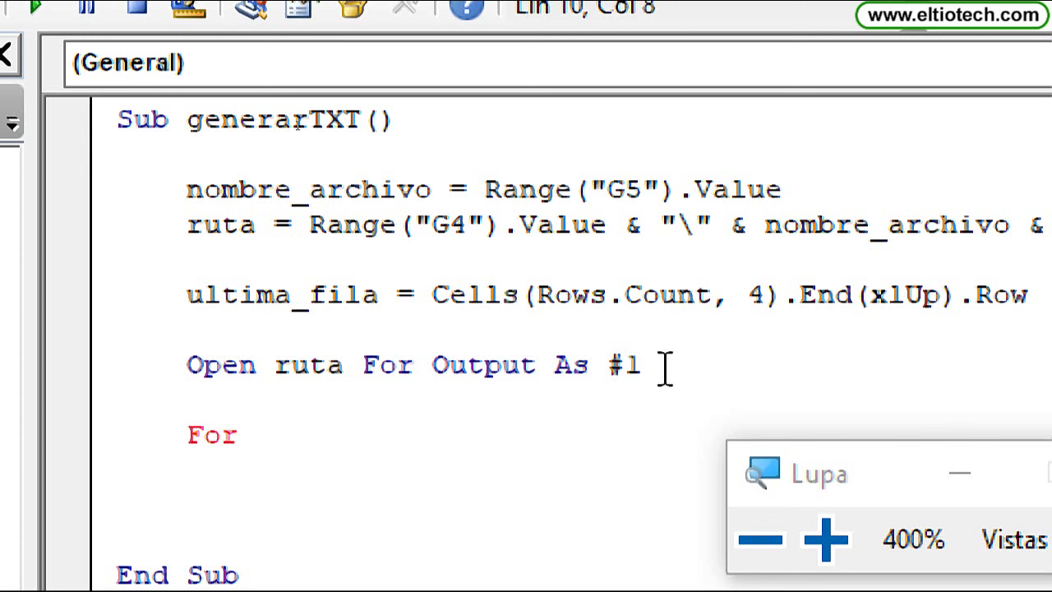
key("Return")
key("Return")
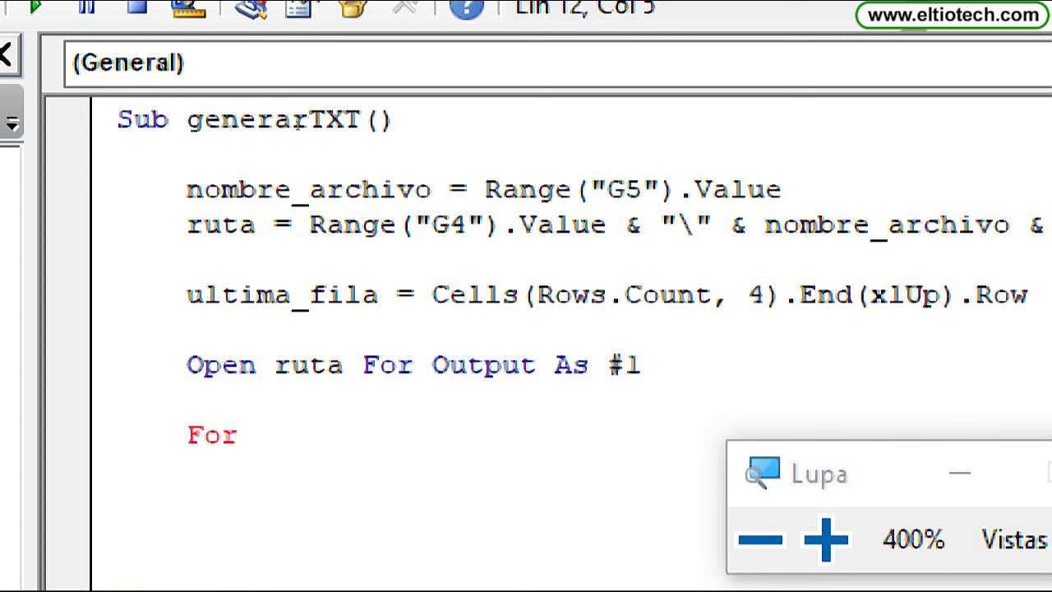
type("Next")
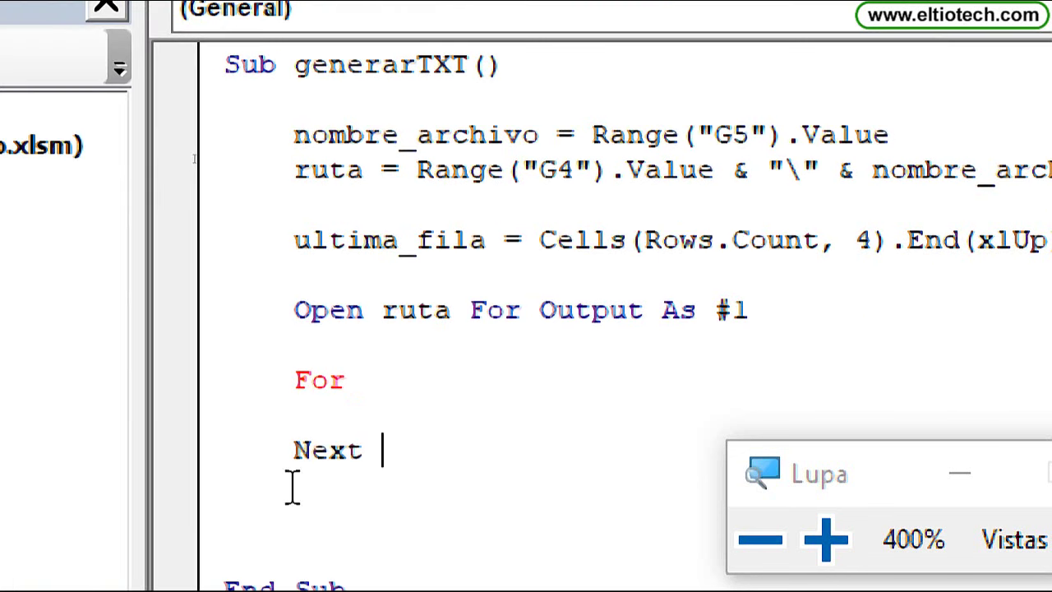
left_click(362, 380)
type("v")
key("BackSpace")
key("BackSpace")
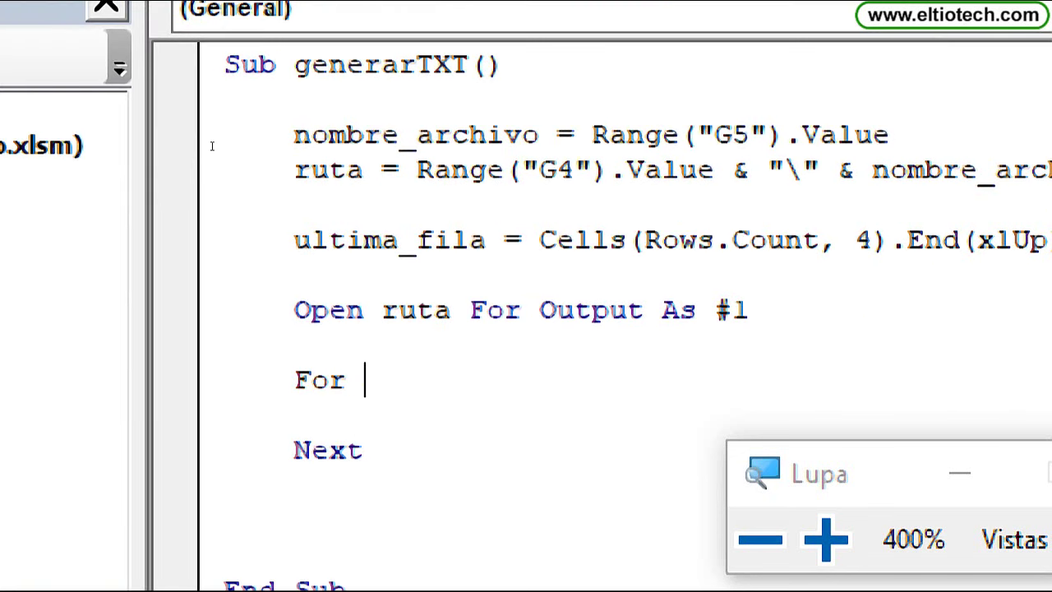
type("i")
type("=")
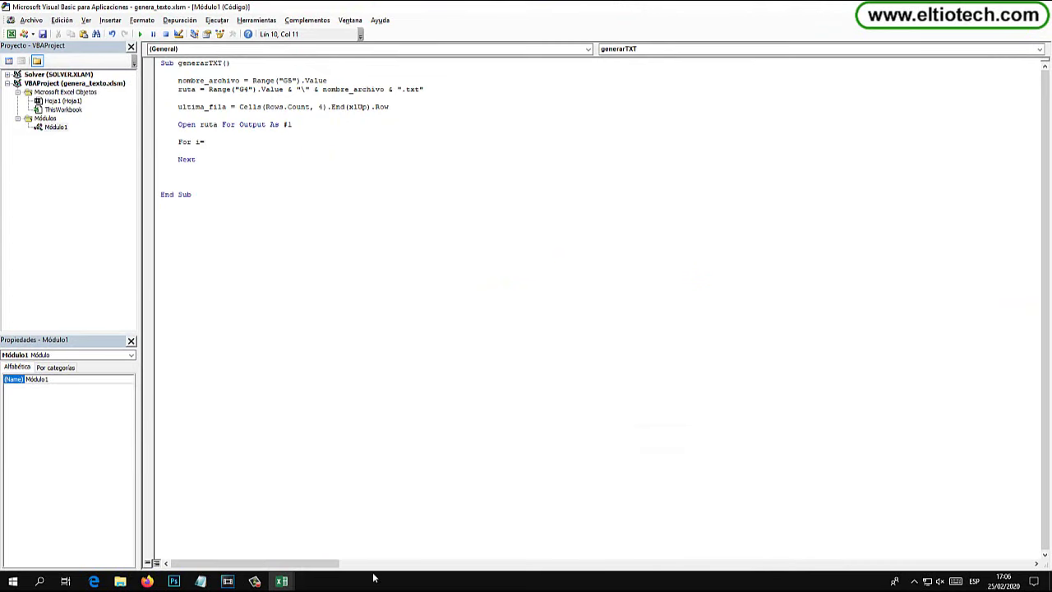
In the workbook, compare header row 2 with row 1 above it and data row 3
mouse_move(281, 581)
left_click(242, 547)
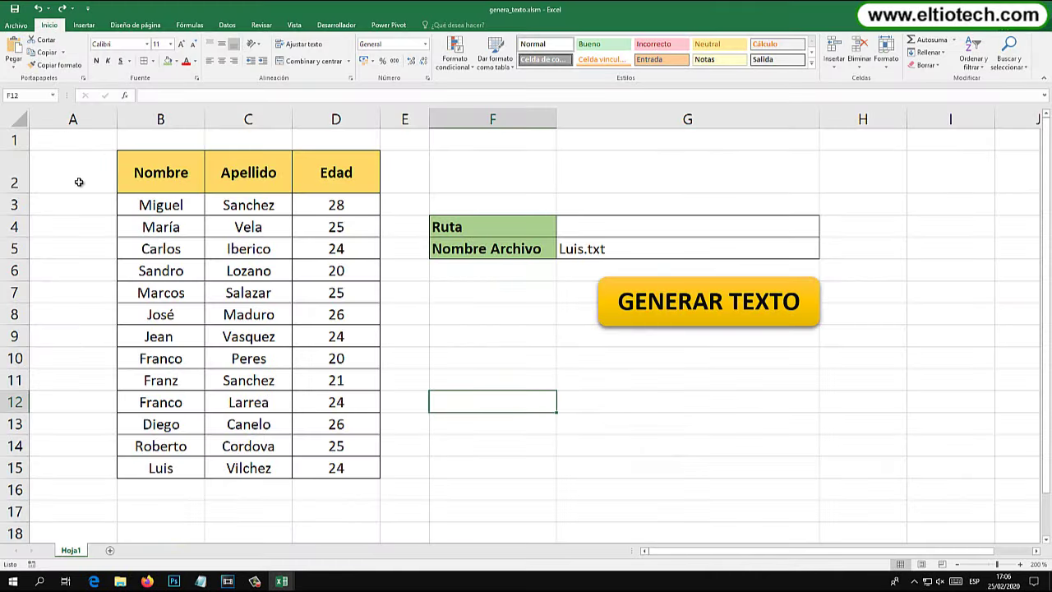
left_click(4, 177)
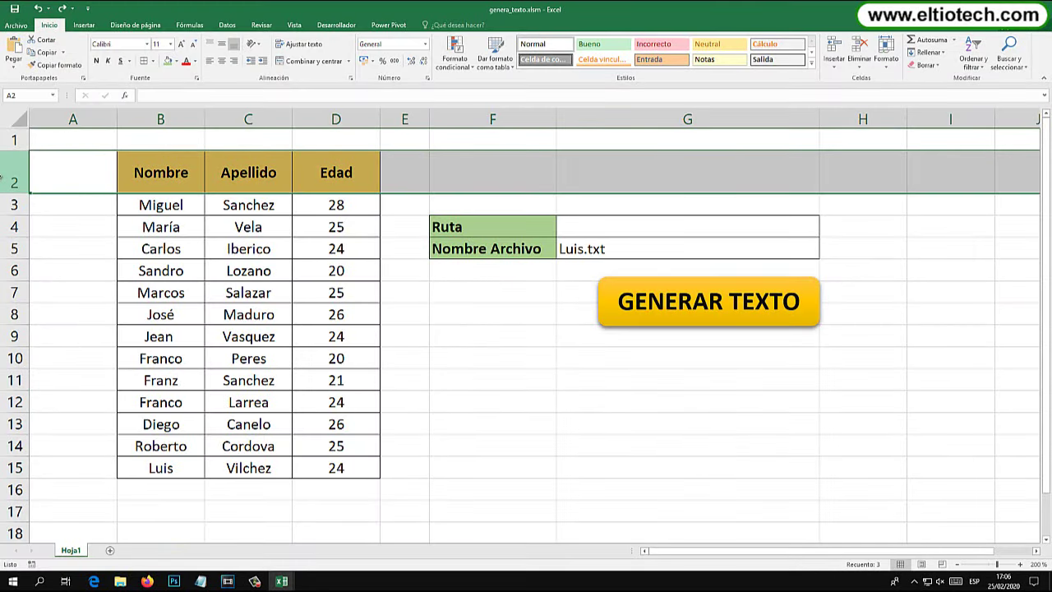
key("super+plus")
left_click(5, 140)
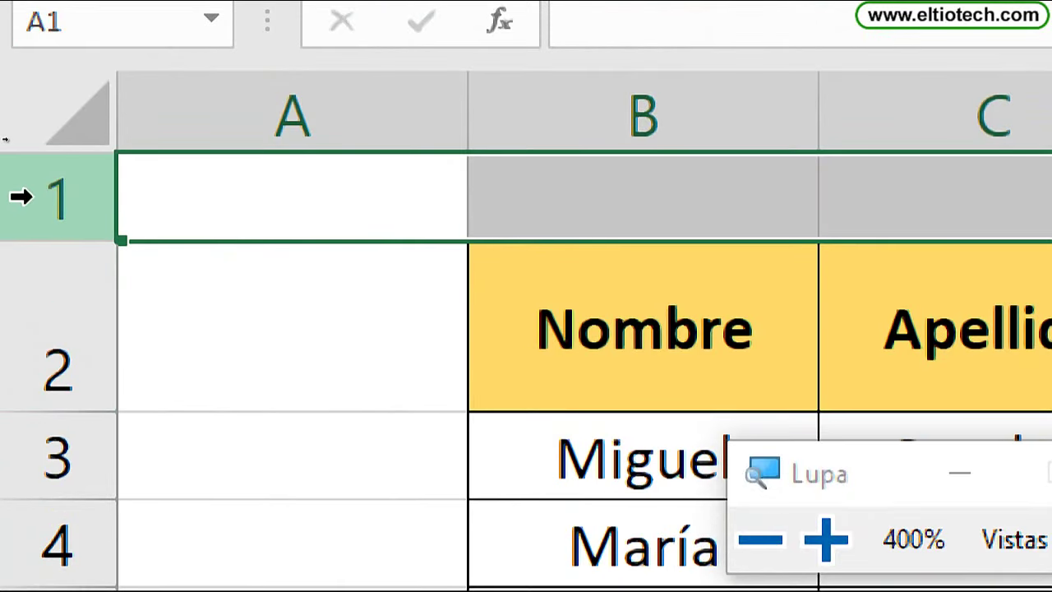
left_click(8, 329)
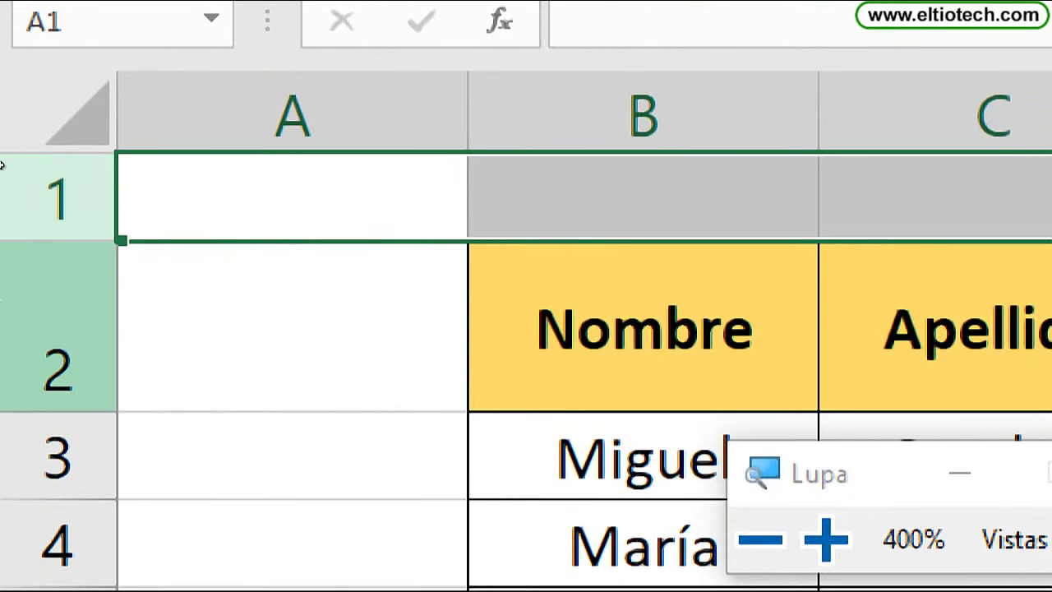
key("super+Escape")
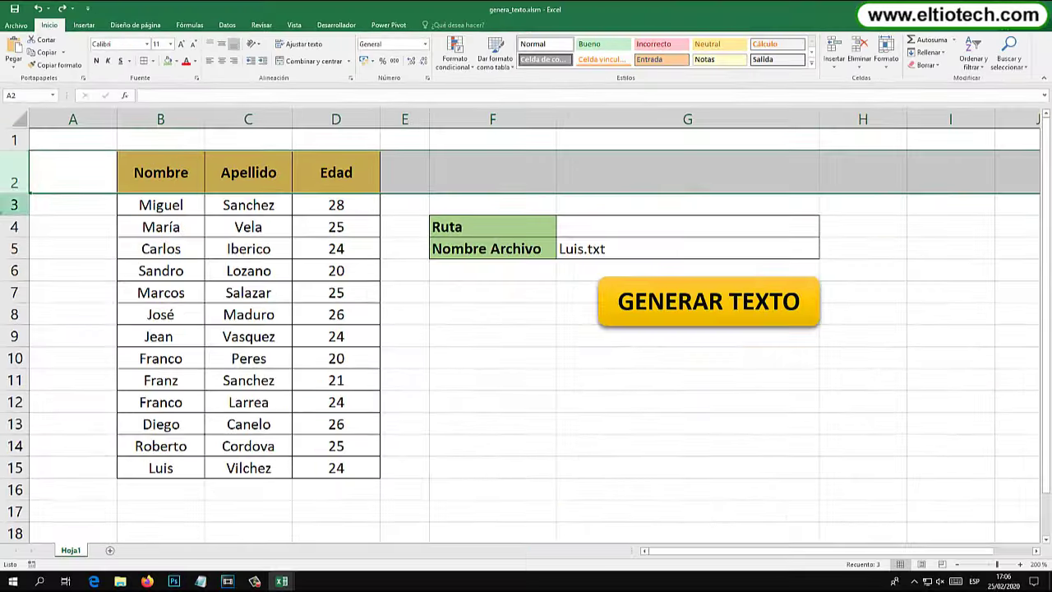
left_click(4, 204)
left_click(4, 186)
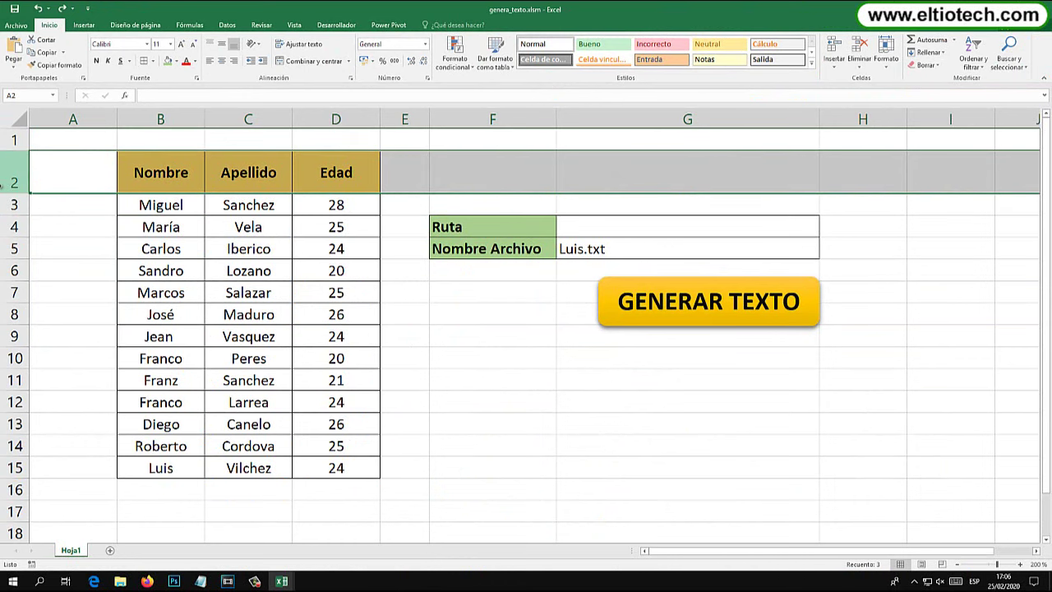
key("super+plus")
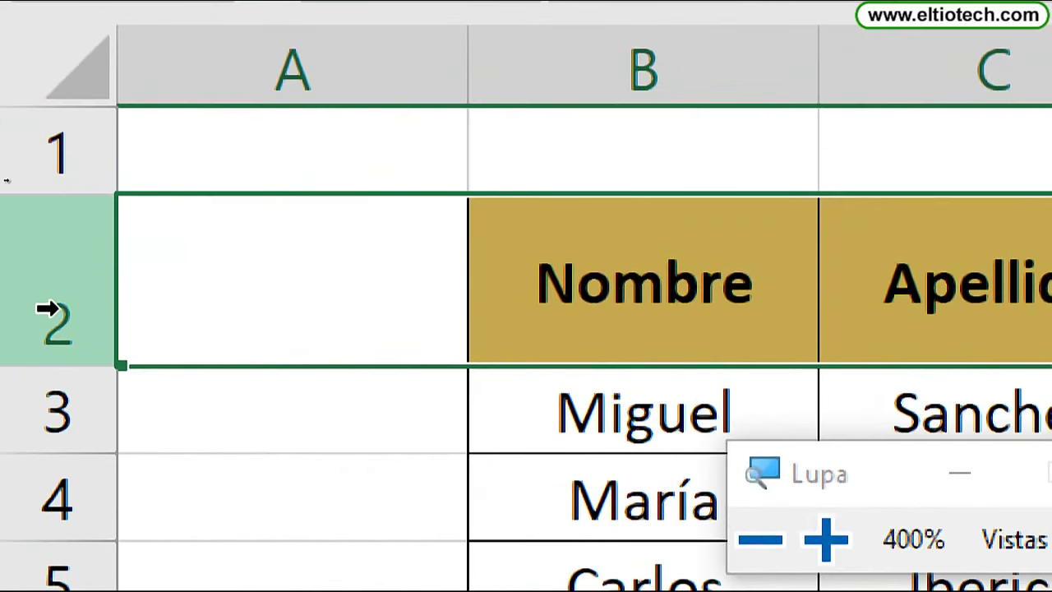
Point out the Nombre, Apellido and Edad headers and rows 2 to 15, then go back to the code
left_click(647, 305)
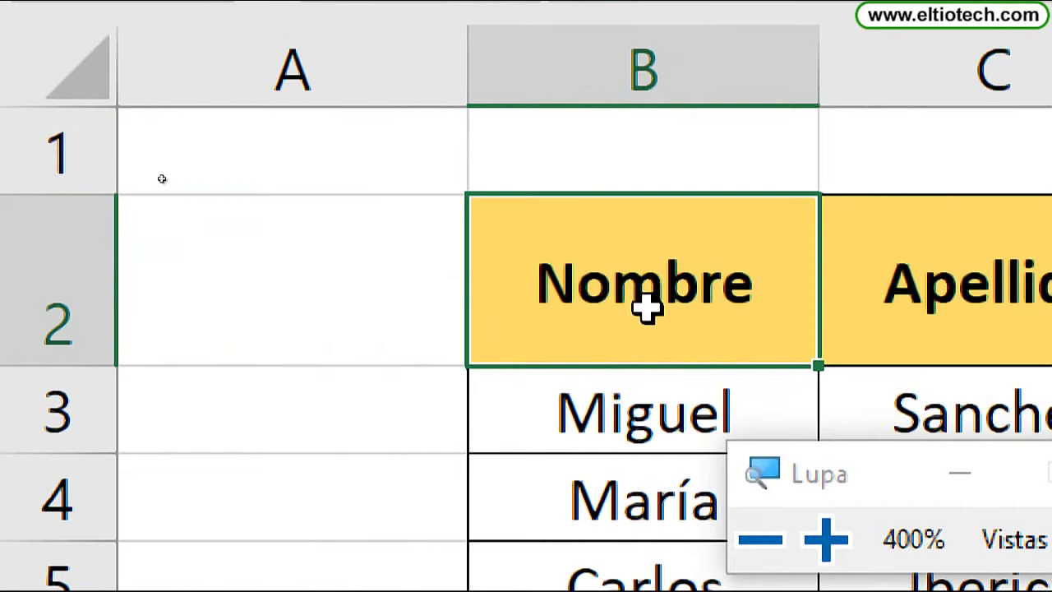
key("super+Escape")
left_click(239, 176)
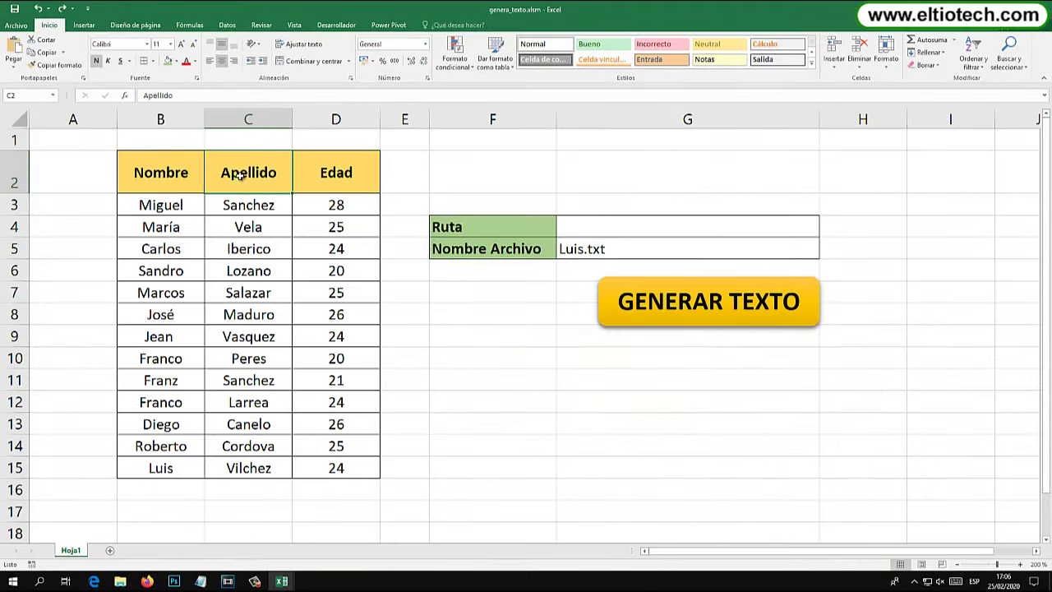
left_click(336, 174)
left_click(10, 179)
left_click_drag(4, 172, 8, 467)
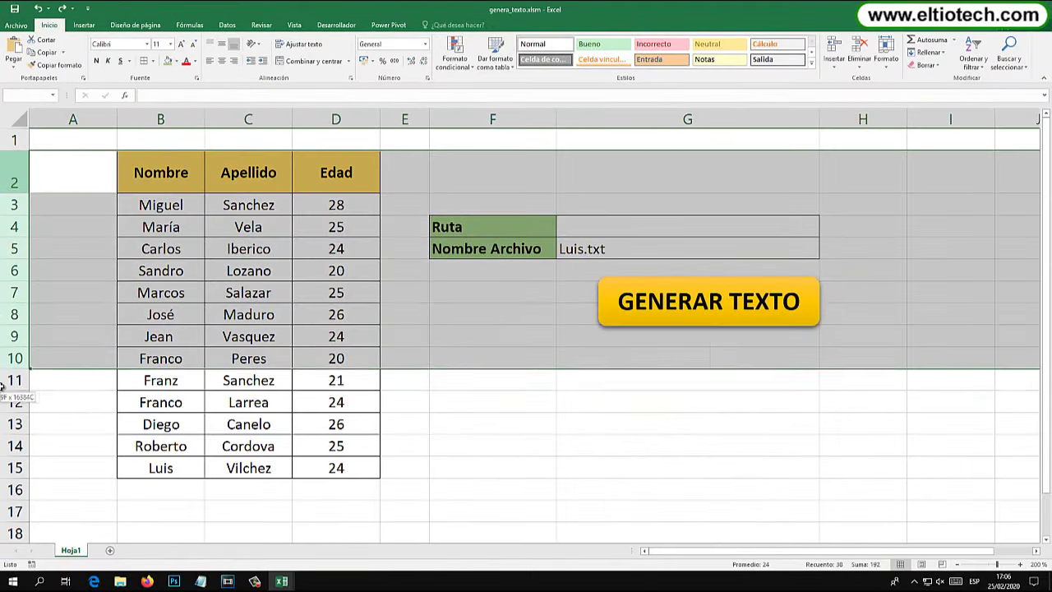
left_click_drag(6, 180, 45, 181)
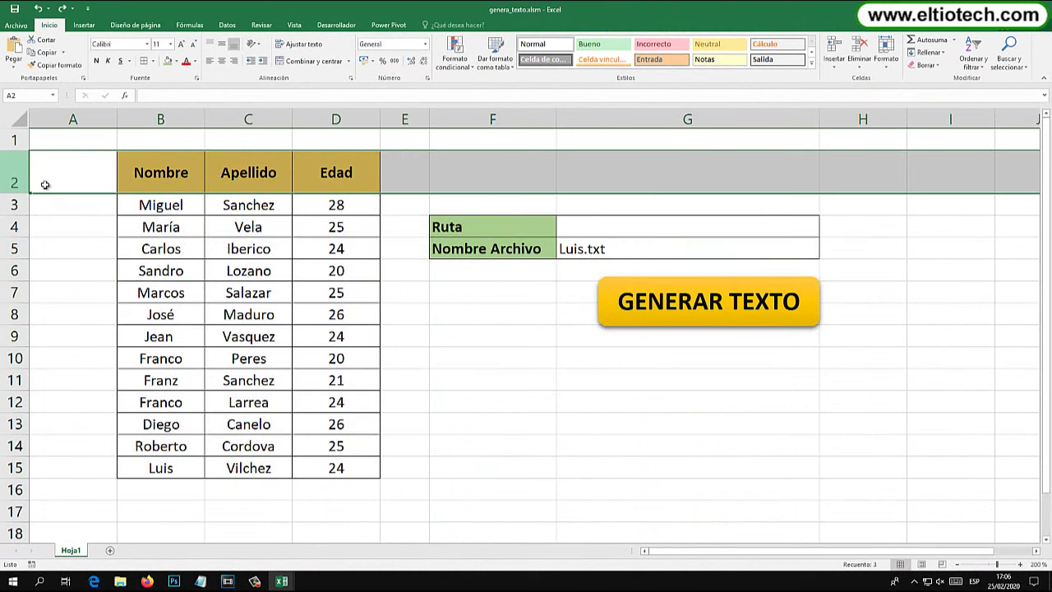
mouse_move(281, 582)
left_click(333, 518)
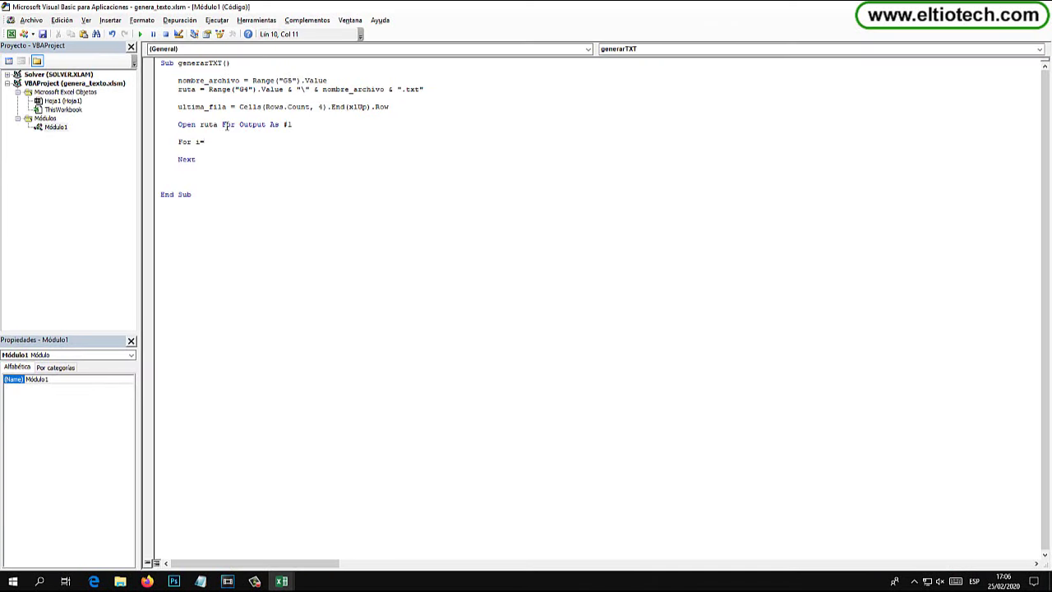
Complete the loop header as For i = 2 To ultima_fila, pasting the copied variable name
key("super+plus")
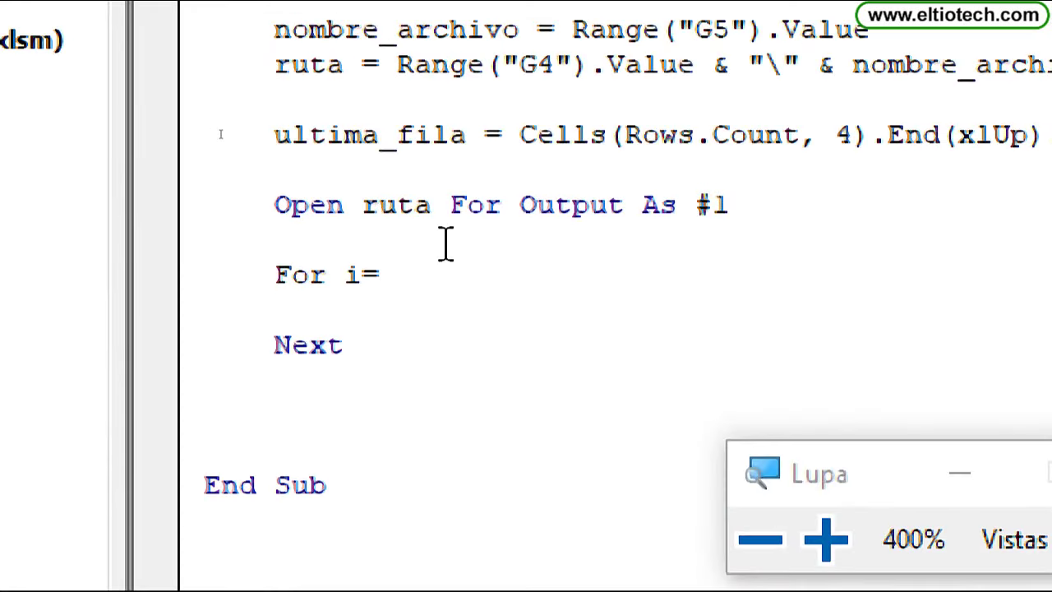
type("2 ")
type("to")
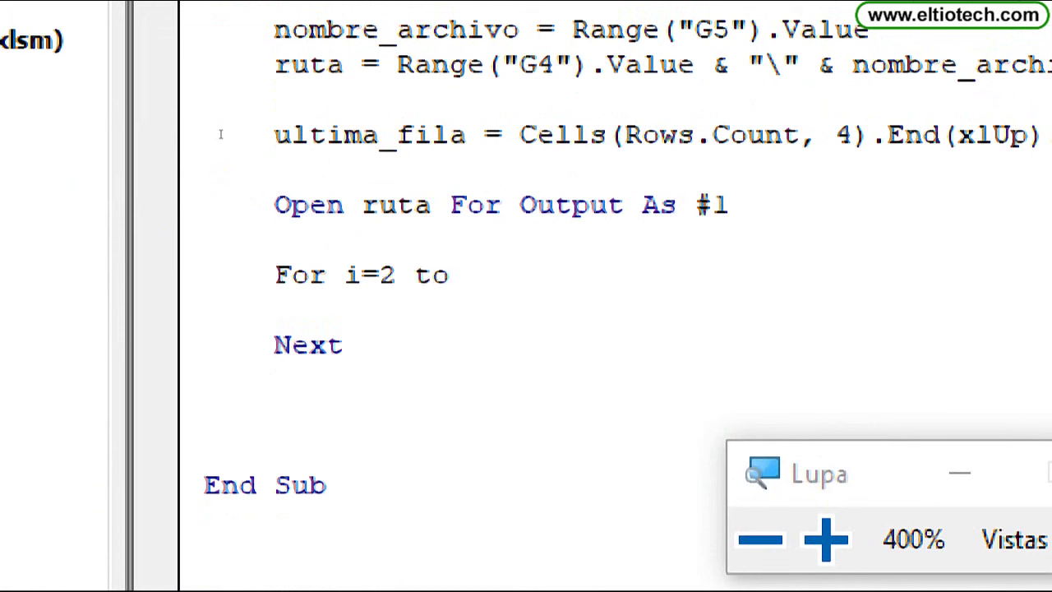
left_click_drag(450, 277, 429, 278)
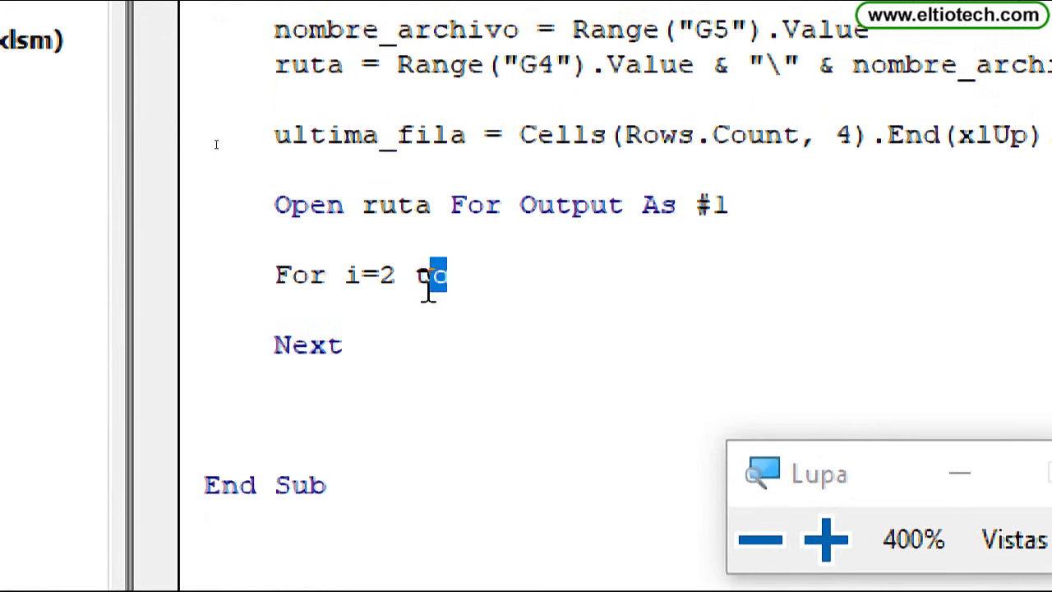
left_click(482, 146)
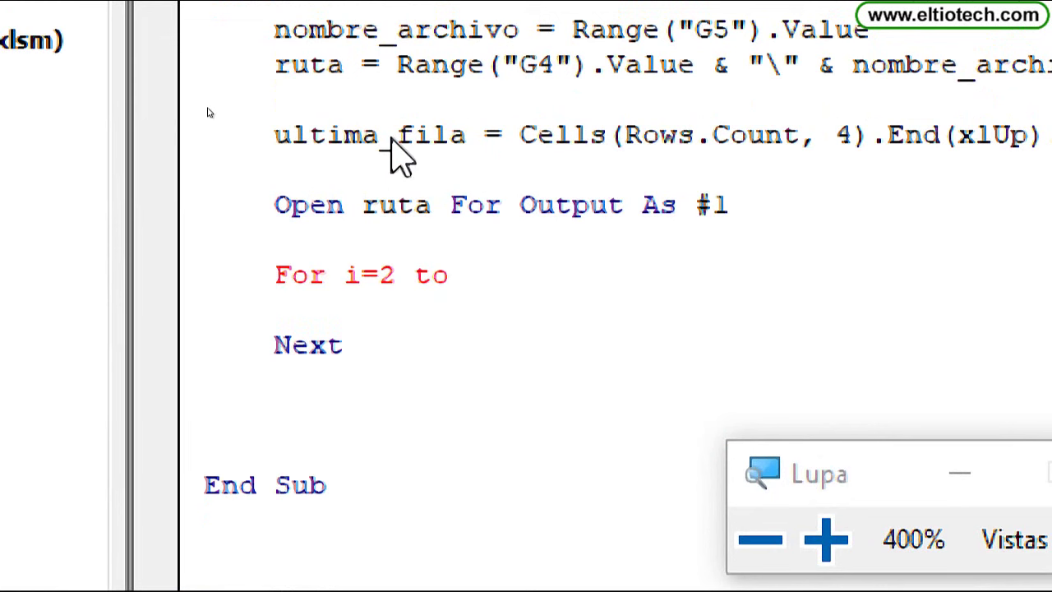
left_click(527, 331)
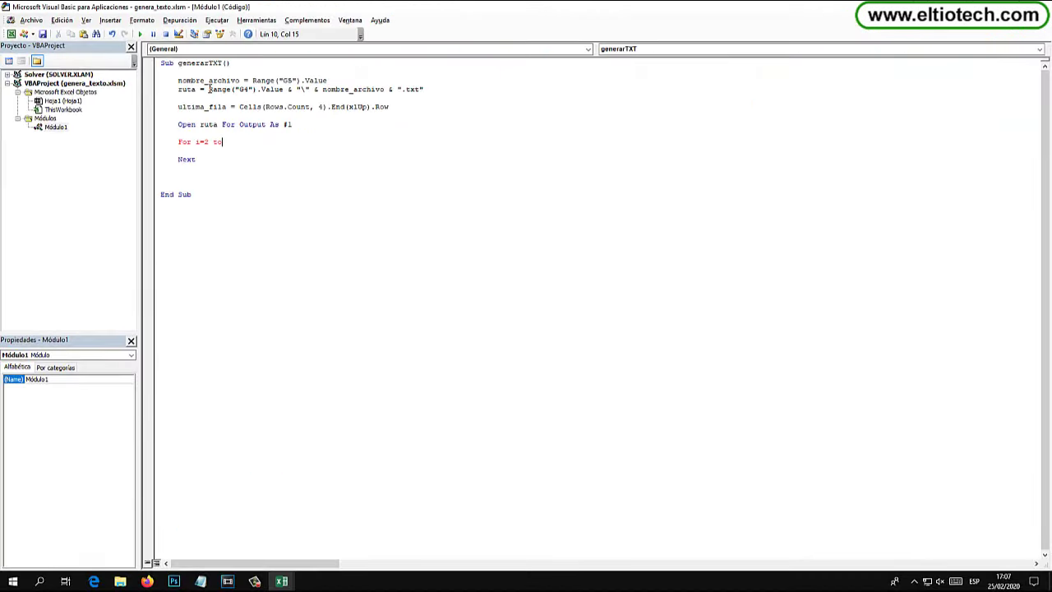
key("super+plus")
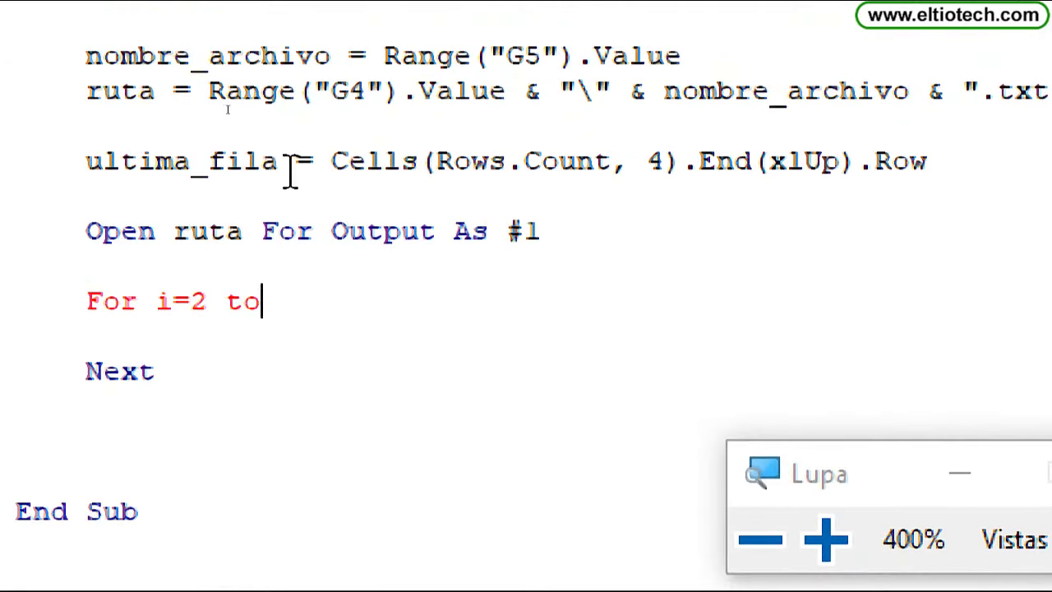
left_click_drag(284, 168, 93, 183)
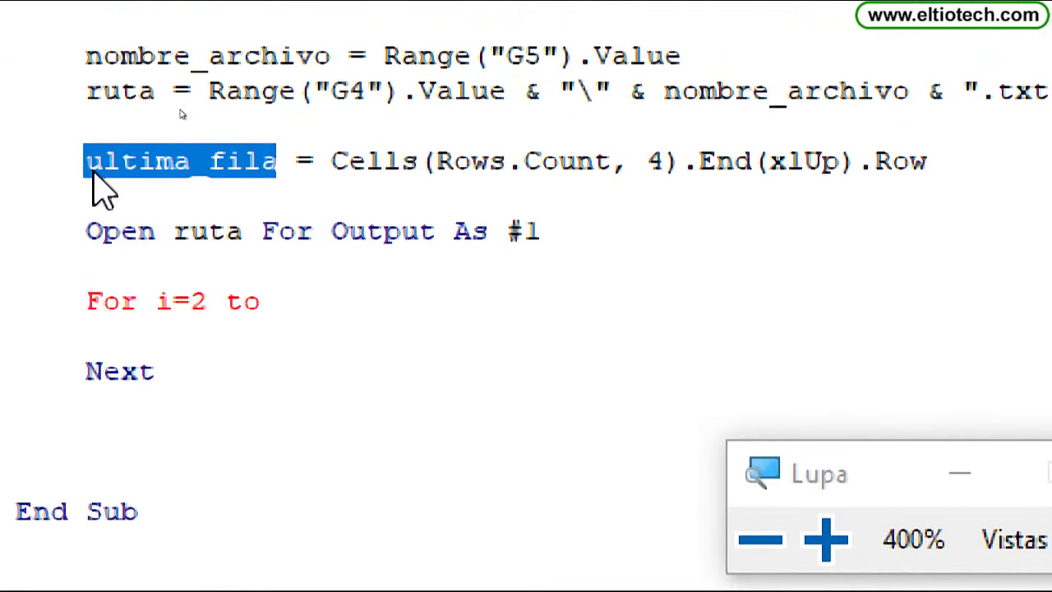
key("ctrl+c")
left_click(272, 300)
key("ctrl+v")
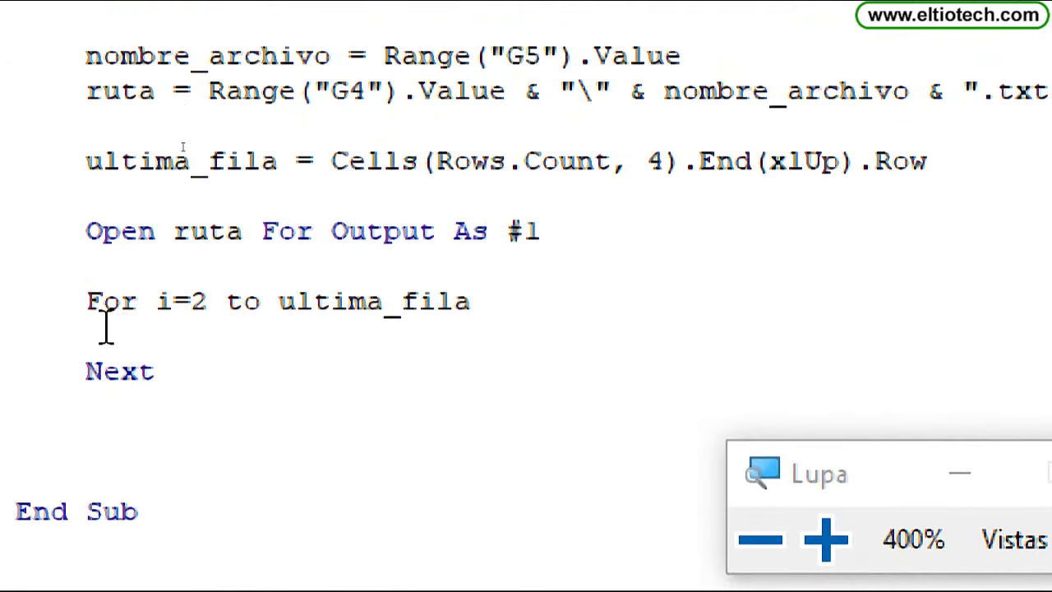
Review the counter i, start value 2 and end ultima_fila, then add an empty line inside the loop
left_click(105, 329)
double_click(164, 302)
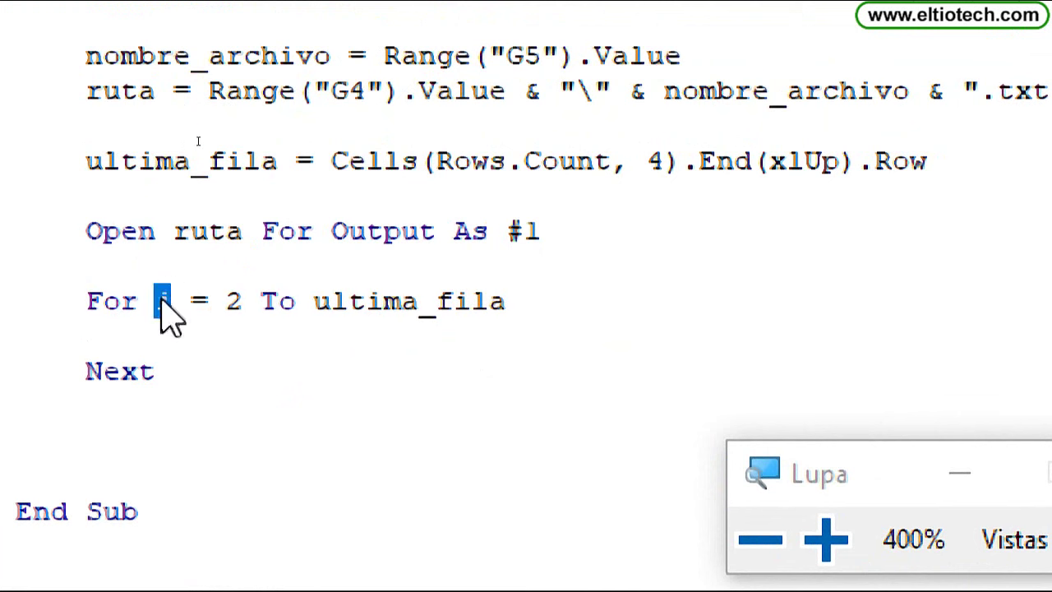
double_click(233, 302)
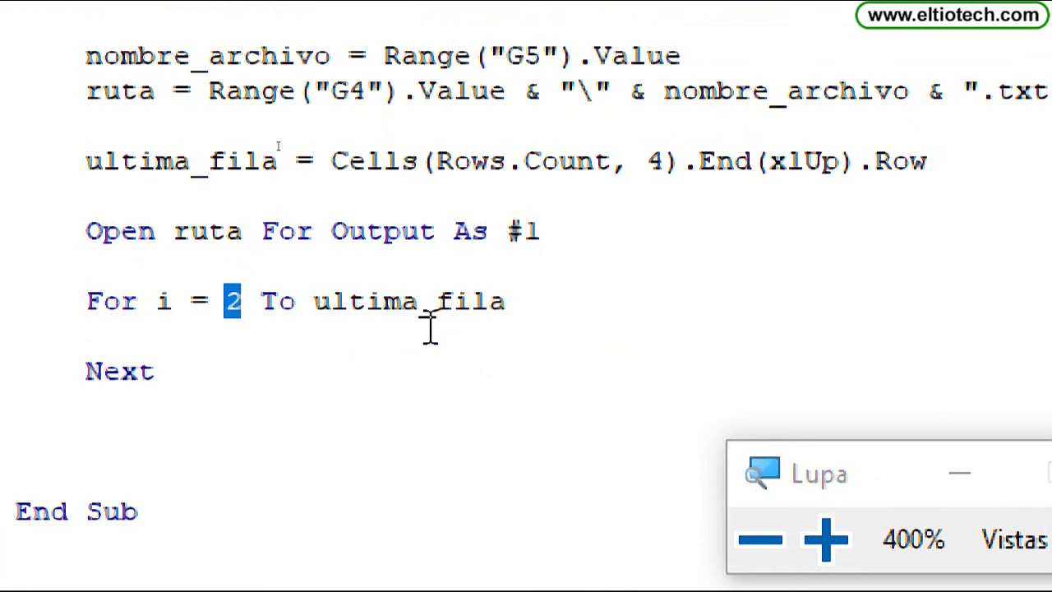
left_click_drag(543, 309, 315, 317)
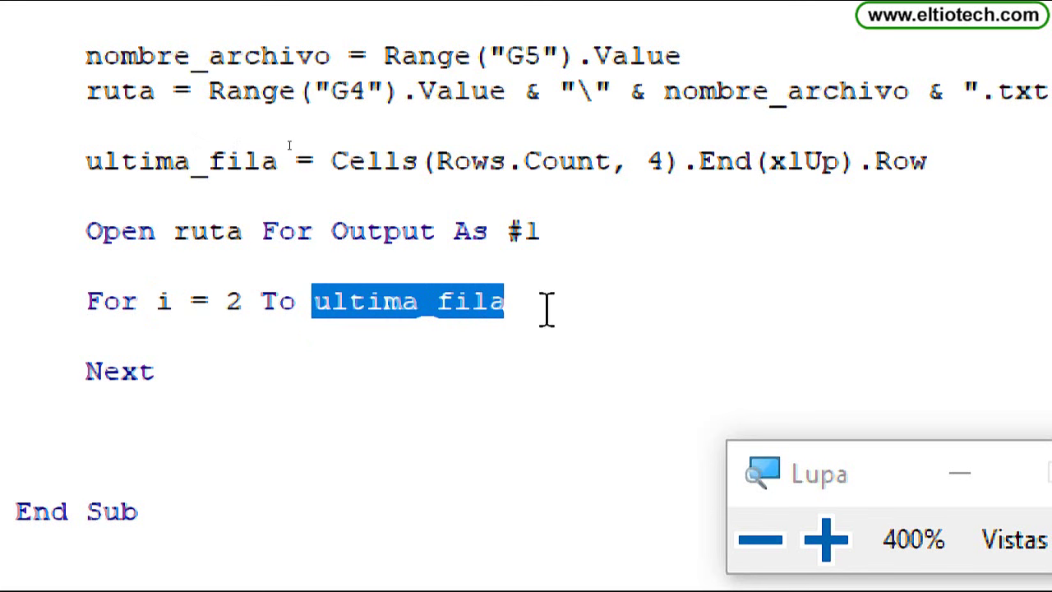
left_click_drag(84, 161, 300, 182)
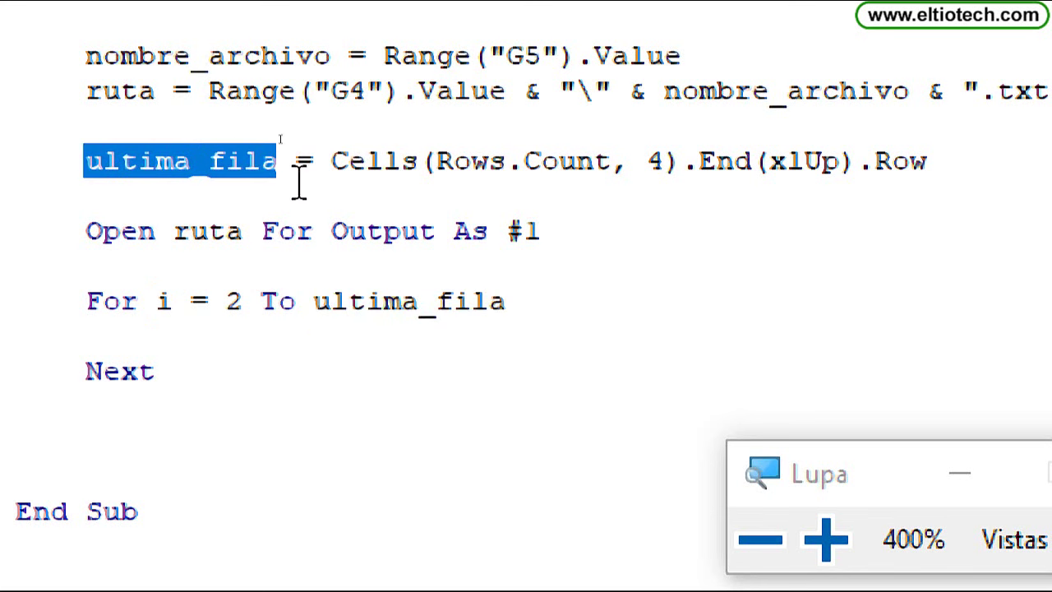
left_click(523, 314)
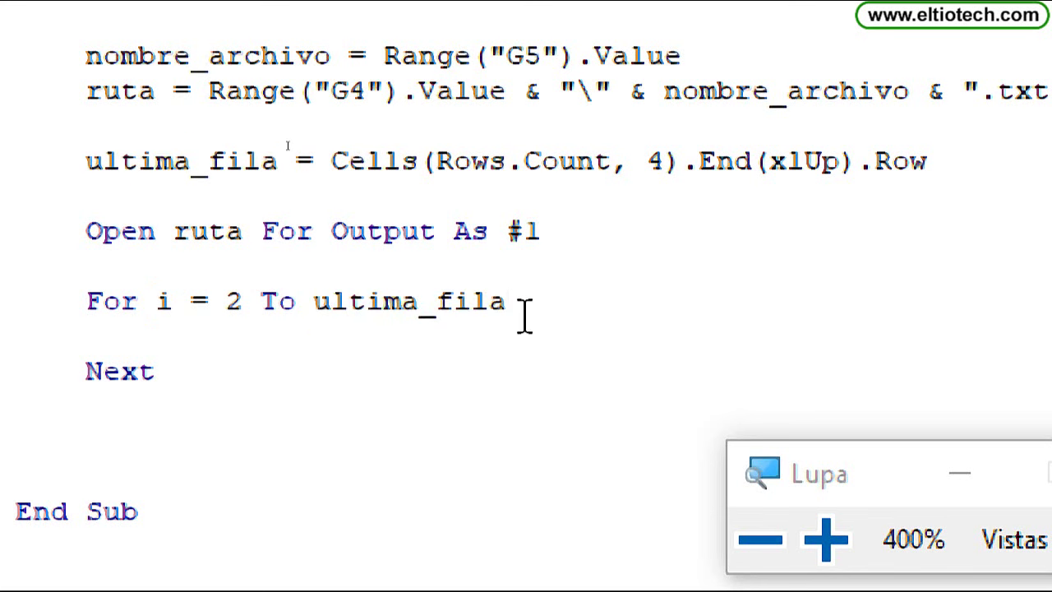
key("Return")
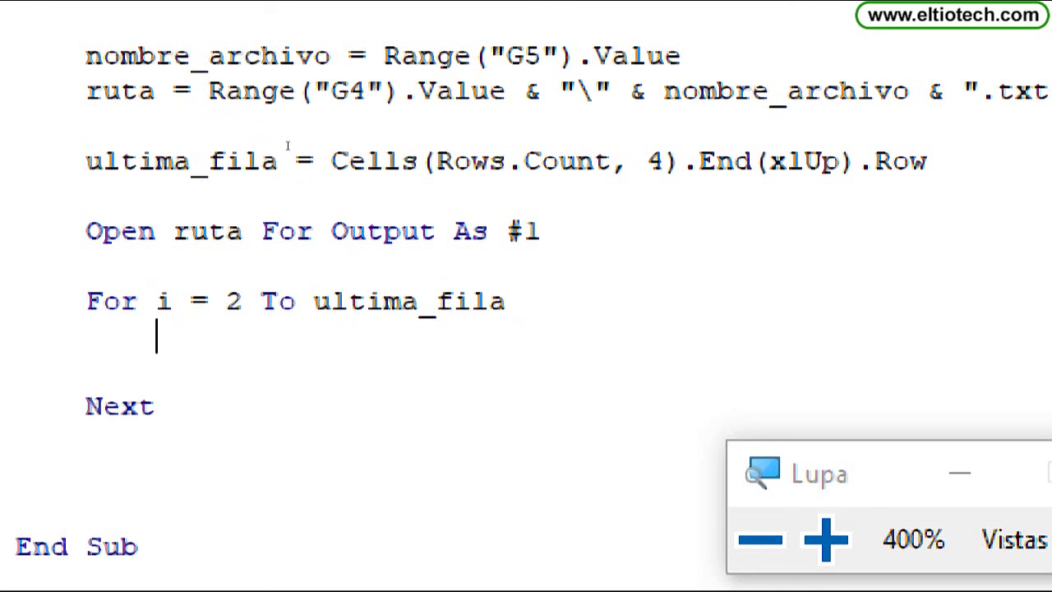
Start the loop's output line as 'Print #1, Cells(i,' after dismissing the compile error
type("Print ")
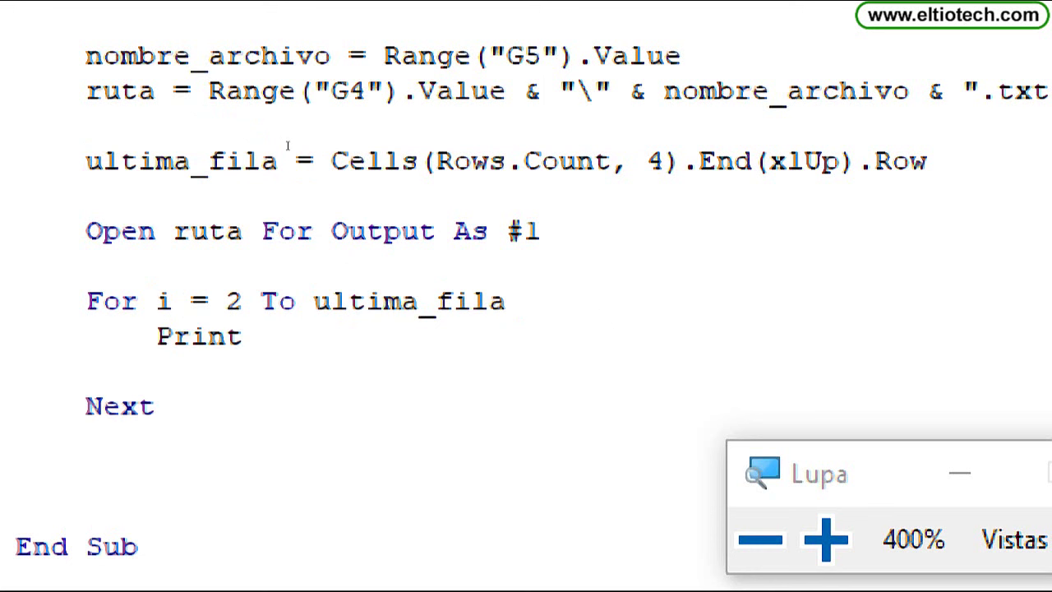
type("#")
type("1")
left_click(555, 243)
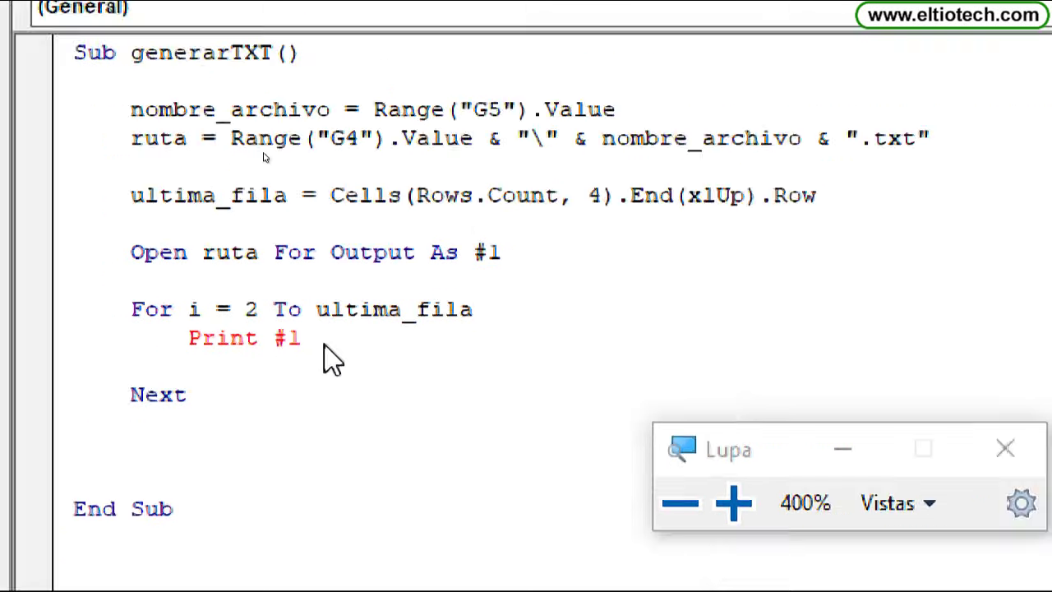
left_click(527, 331)
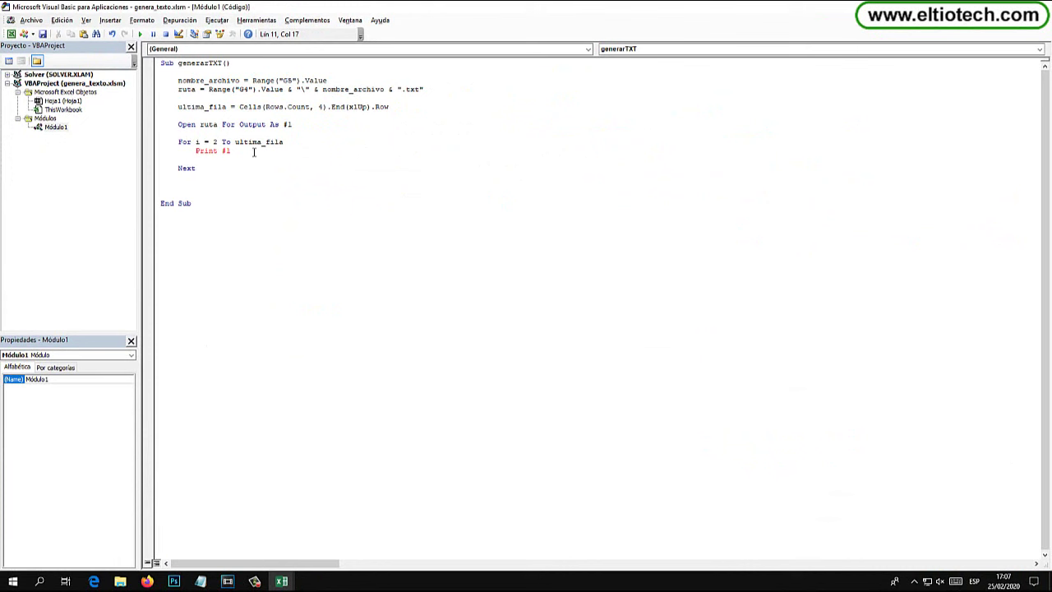
key("super+plus")
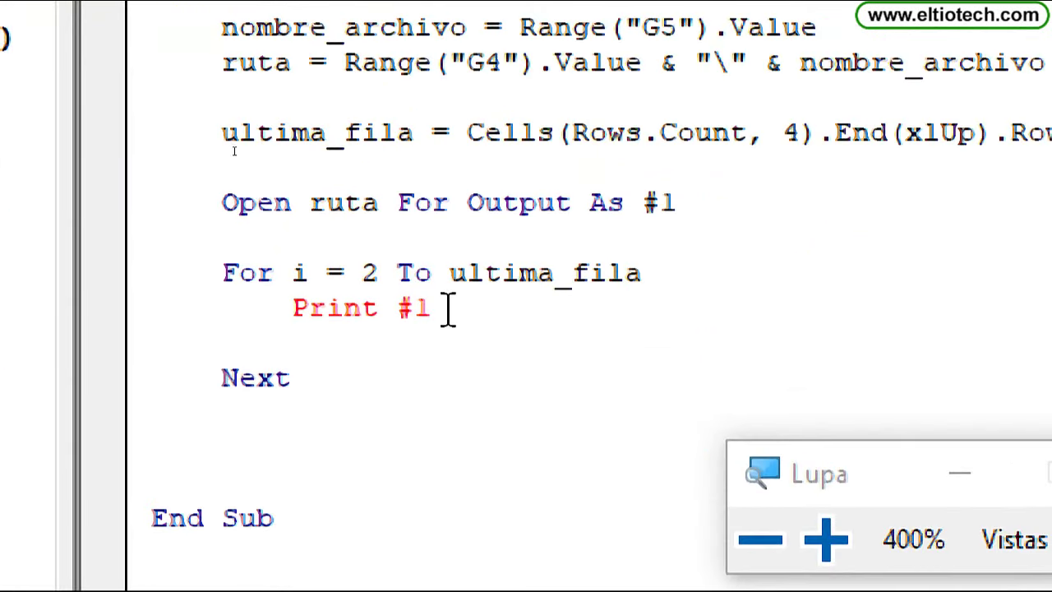
left_click(448, 308)
type(",")
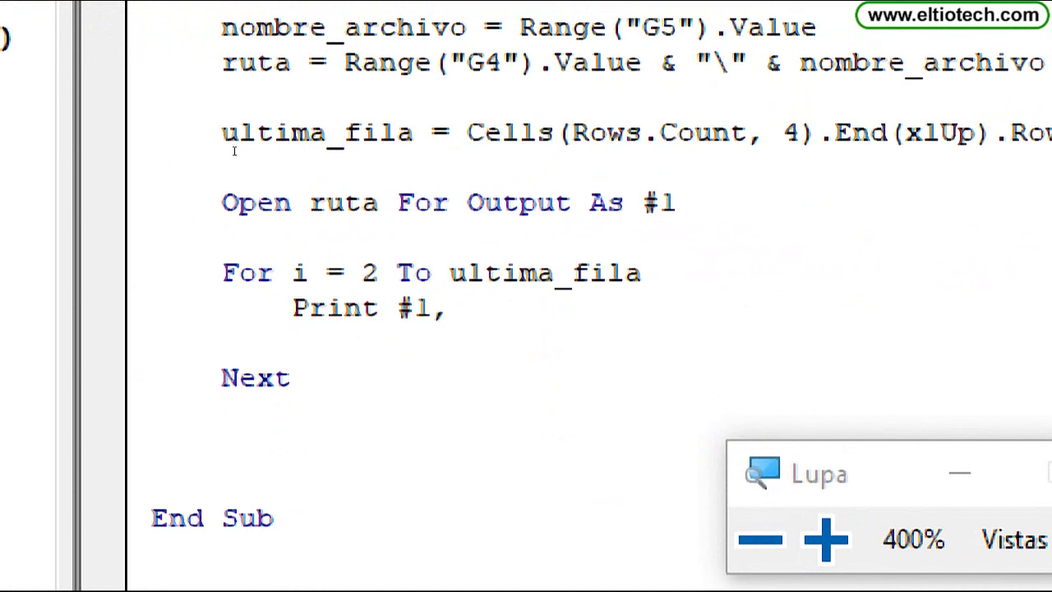
type(" Cells")
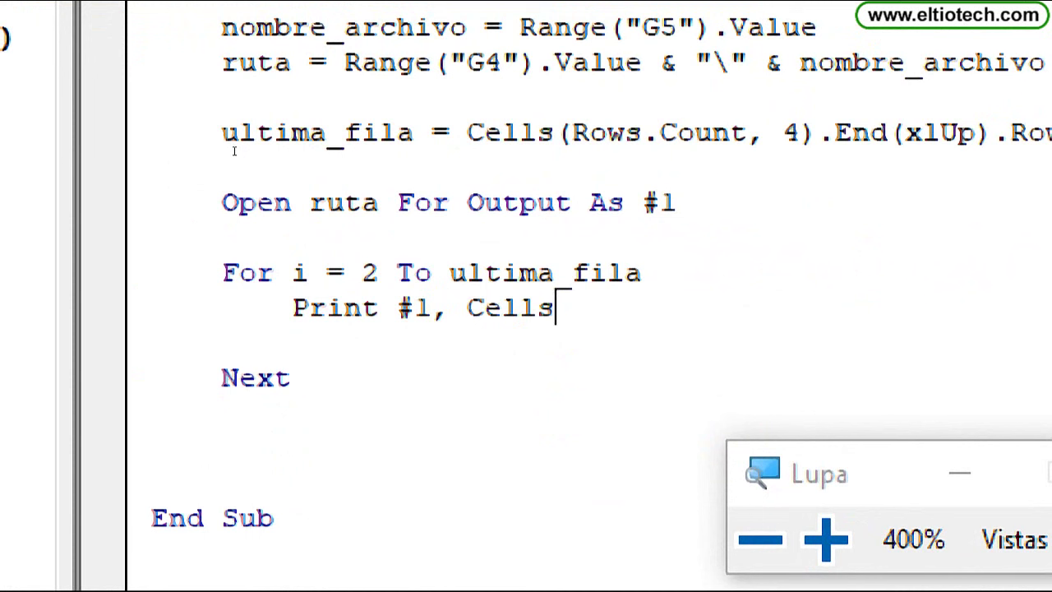
type("(")
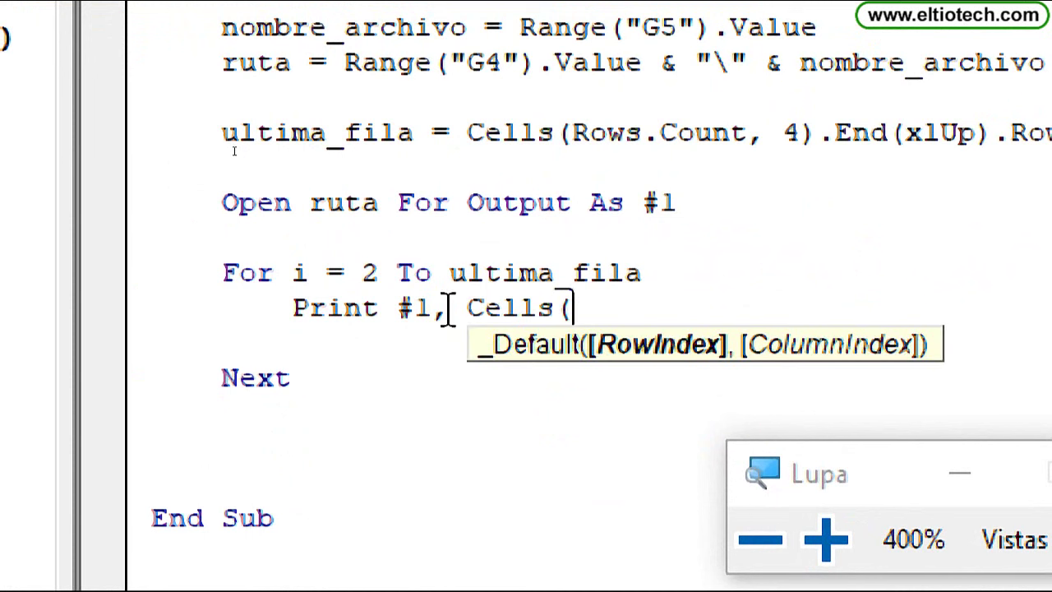
type("i")
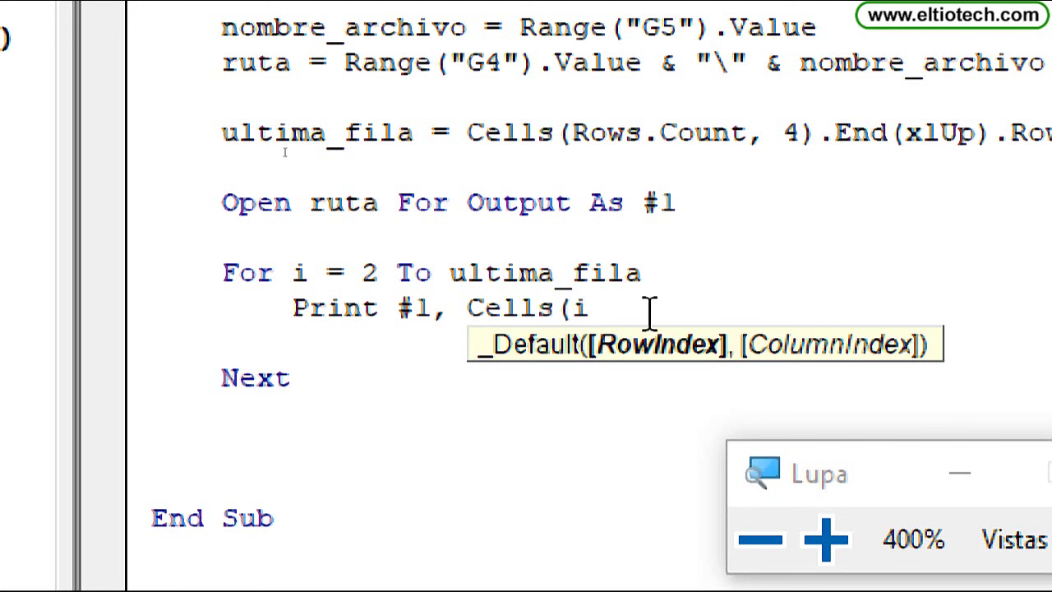
type(",")
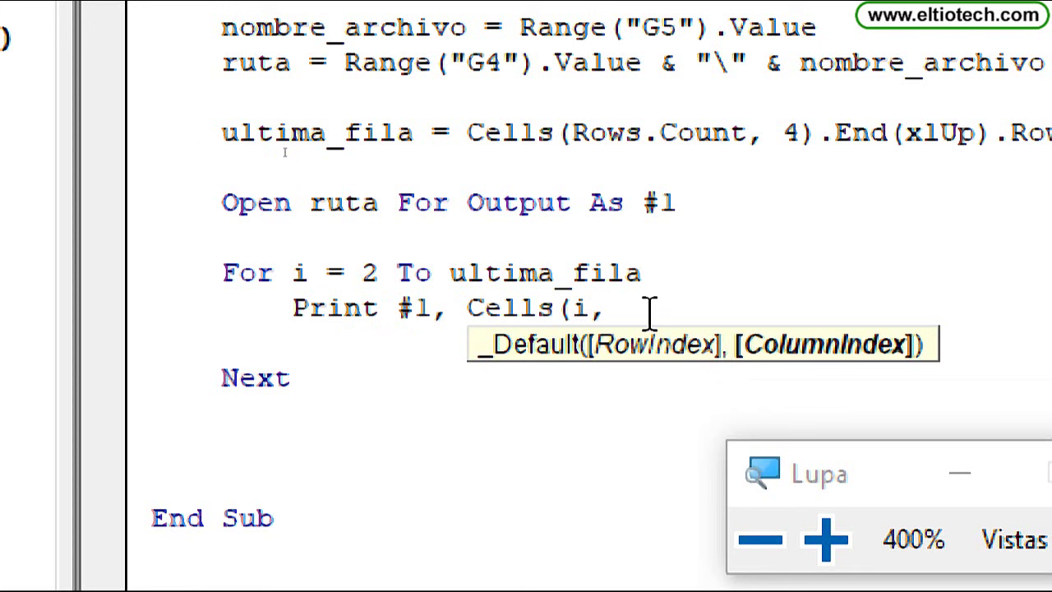
key("super+Escape")
mouse_move(281, 582)
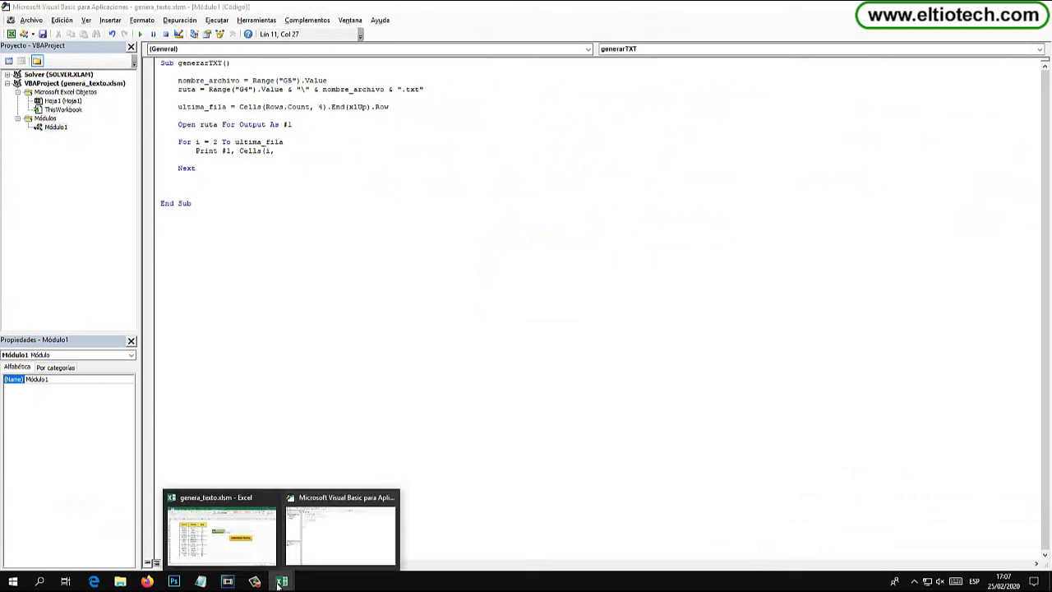
Check in the workbook that column B holds the Nombre values
left_click(245, 527)
left_click(77, 119)
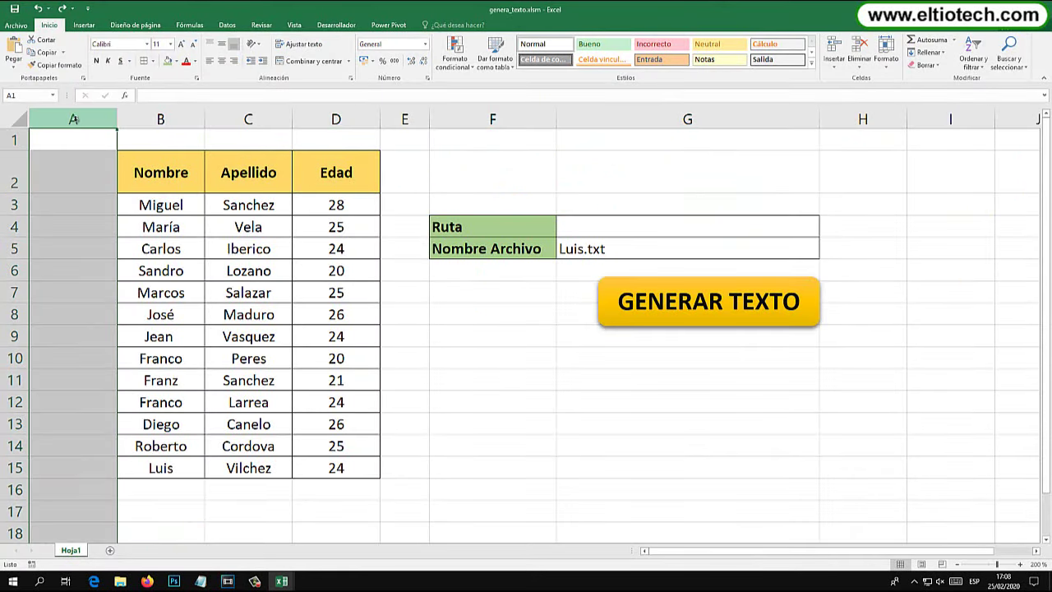
left_click(148, 119)
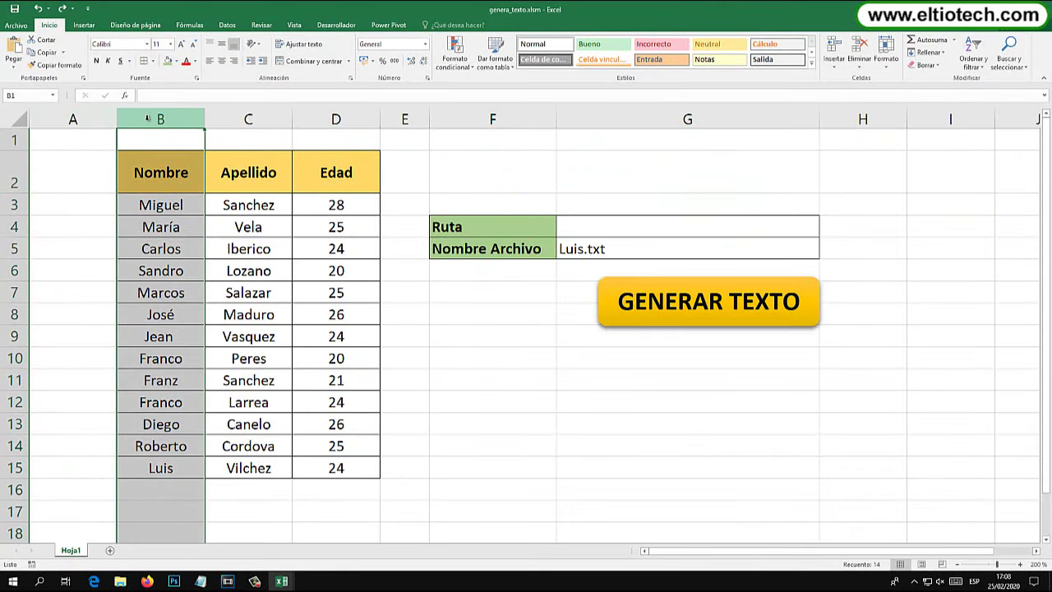
left_click(96, 120, "shift")
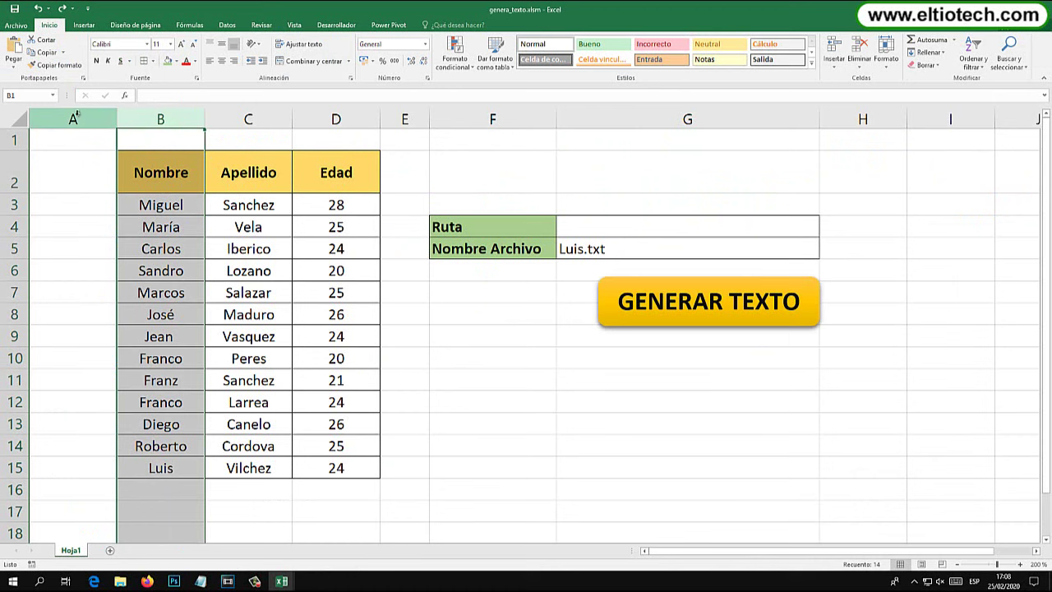
left_click(141, 115)
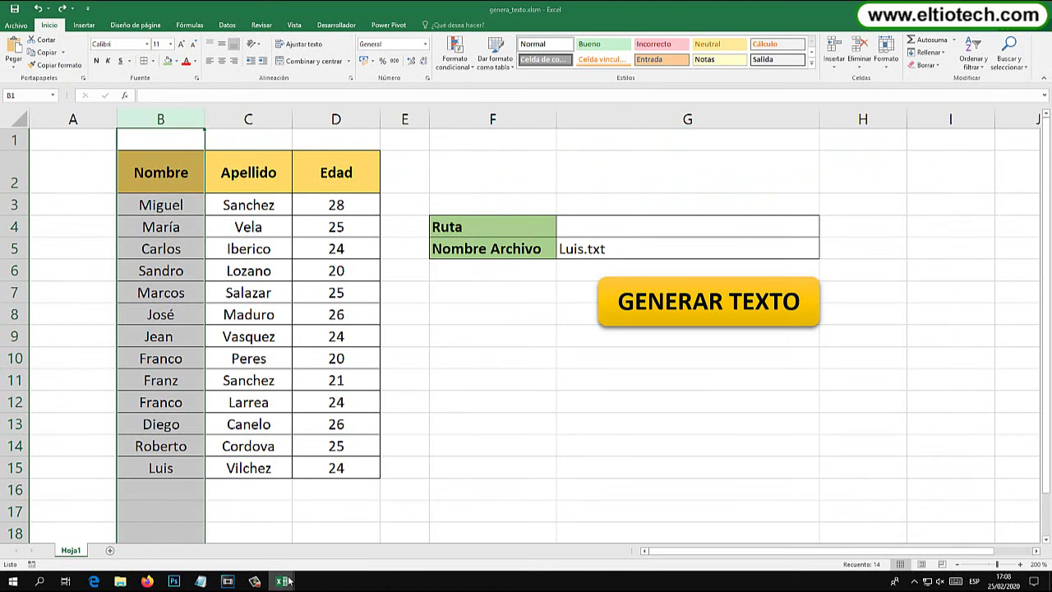
mouse_move(282, 582)
left_click(337, 527)
Finish the line as 'Print #1, Cells(i, 2).Value' and remove the blank line before Next
key("super+plus")
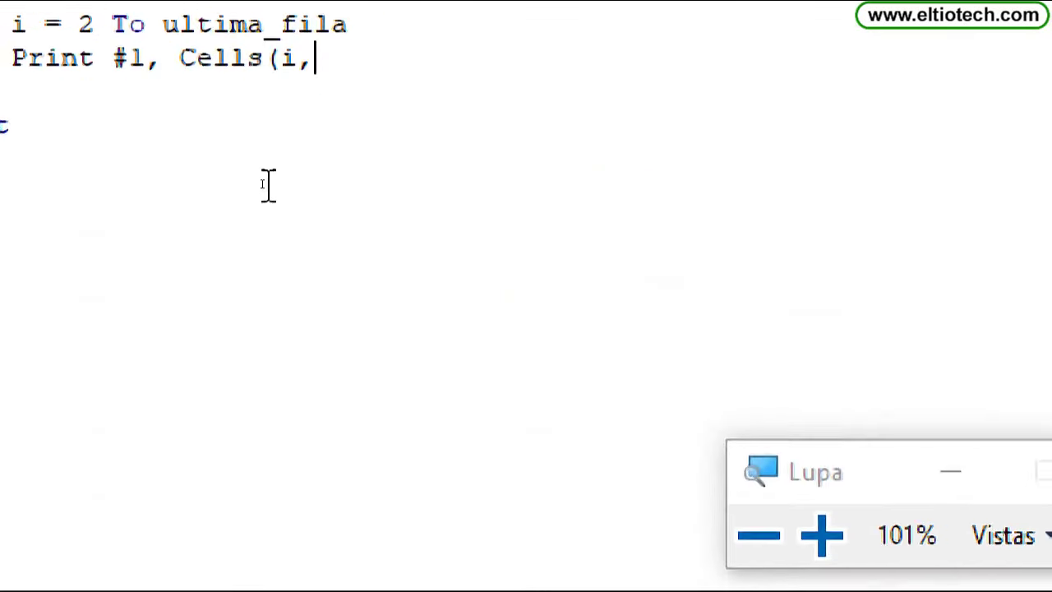
key("super+plus")
key("super+plus")
key("super+plus")
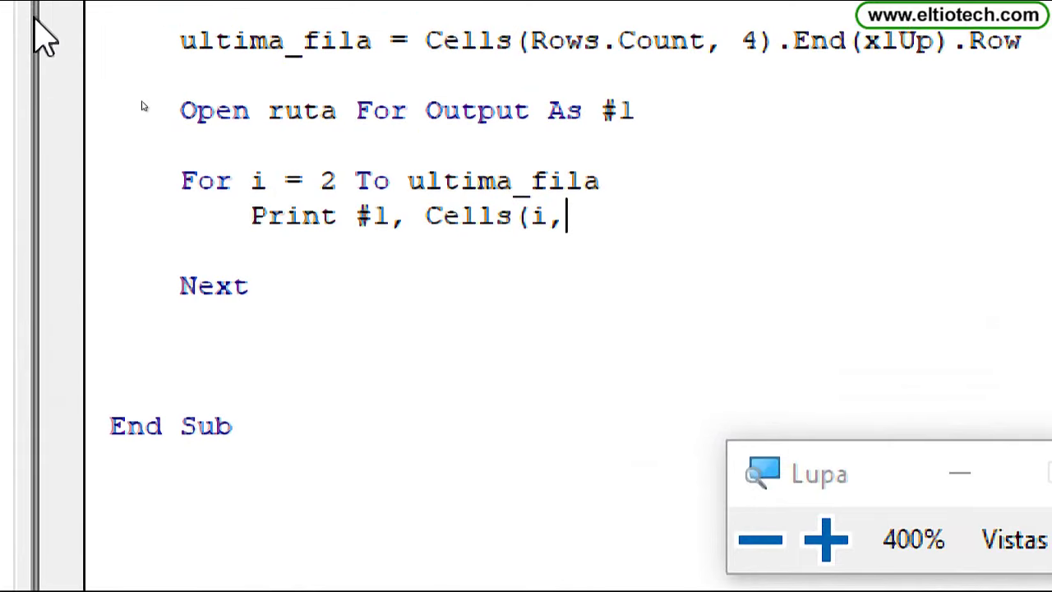
type("2")
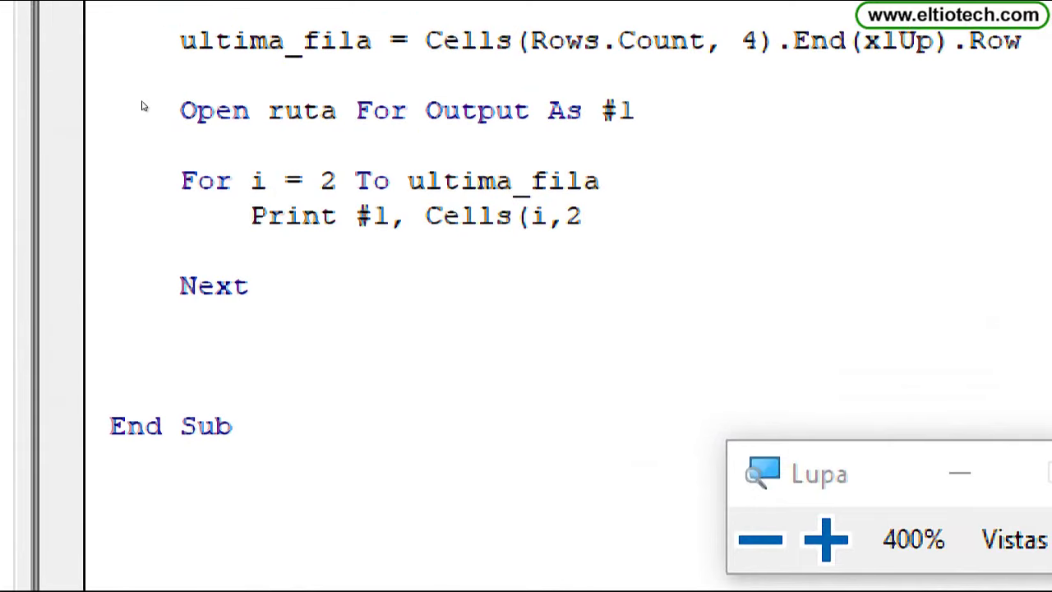
type(").avlue")
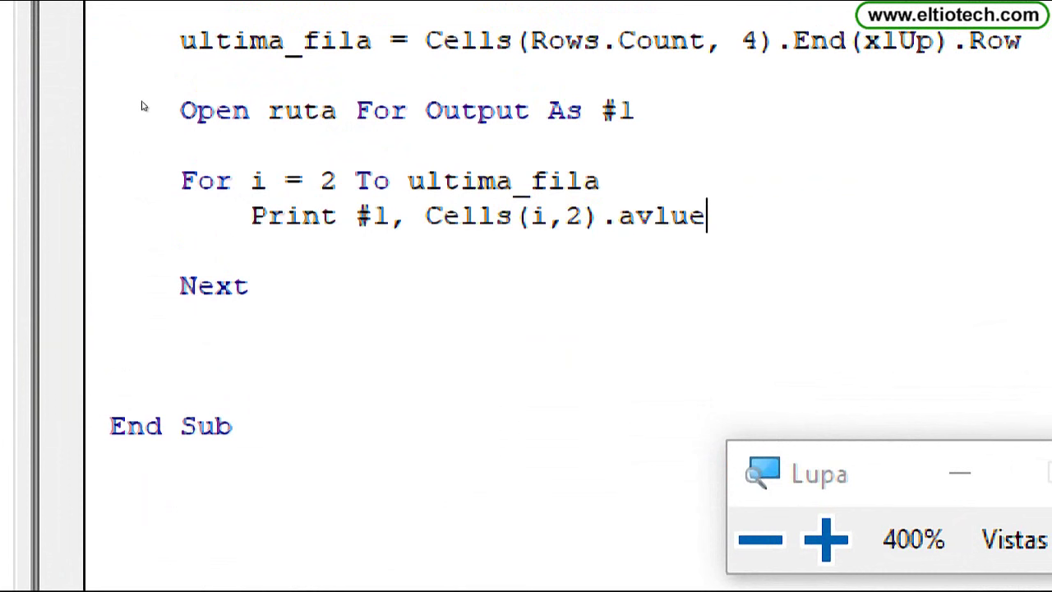
key("BackSpace")
key("BackSpace")
key("BackSpace")
key("BackSpace")
key("BackSpace")
type("value")
key("Return")
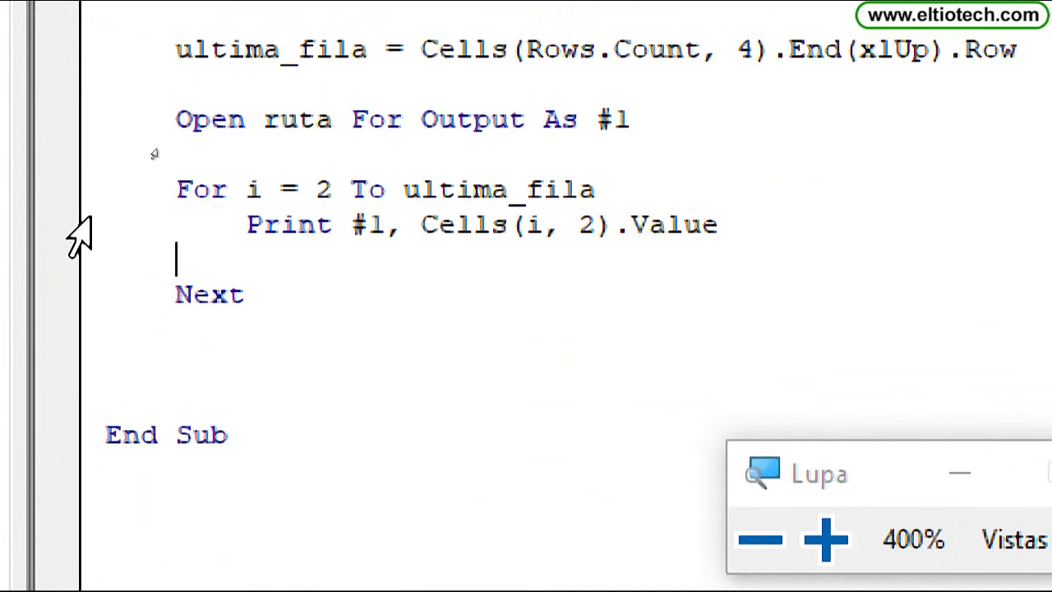
key("BackSpace")
key("BackSpace")
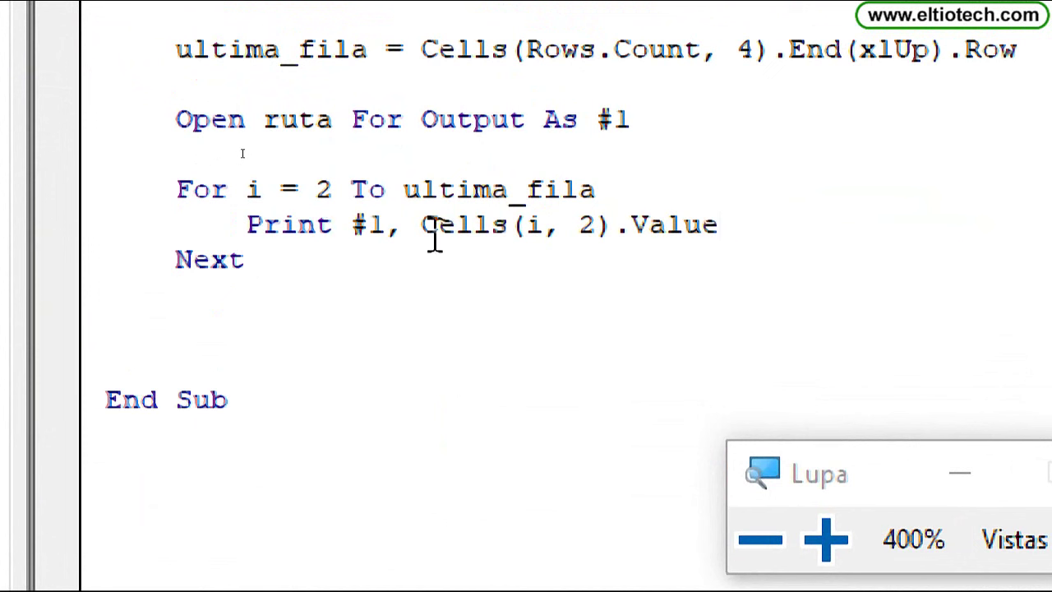
Highlight the Cells(i, 2) reference and its column number 2 in the code
left_click_drag(426, 231, 505, 230)
left_click_drag(597, 228, 585, 232)
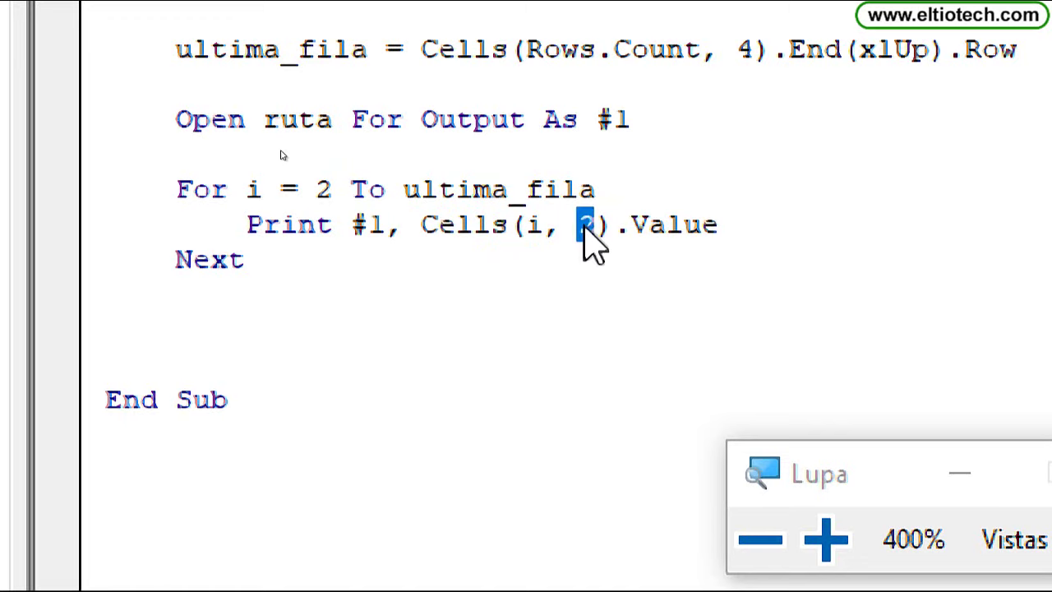
key("super+Escape")
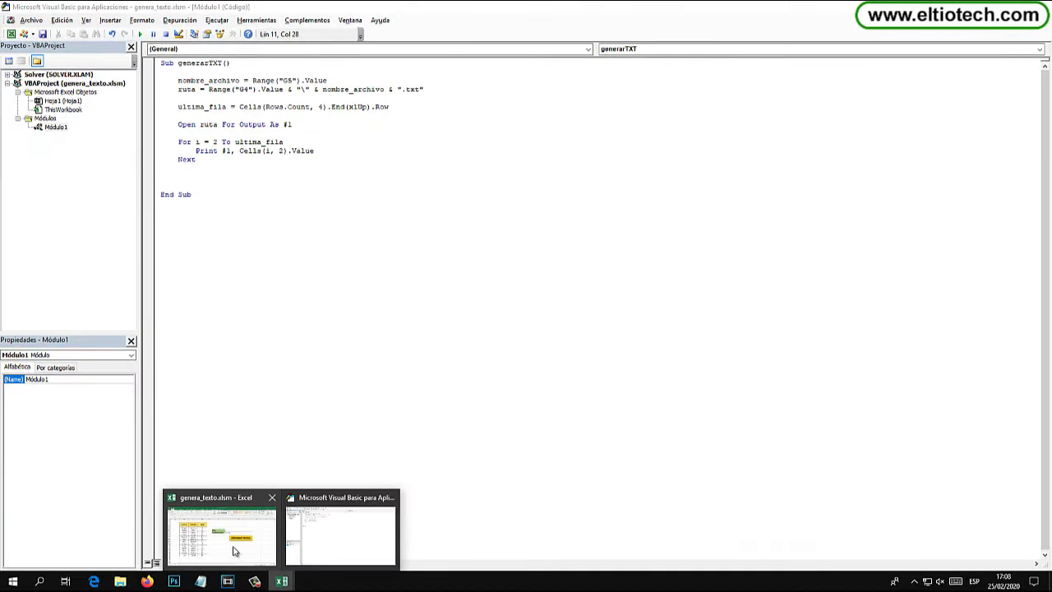
left_click(222, 530)
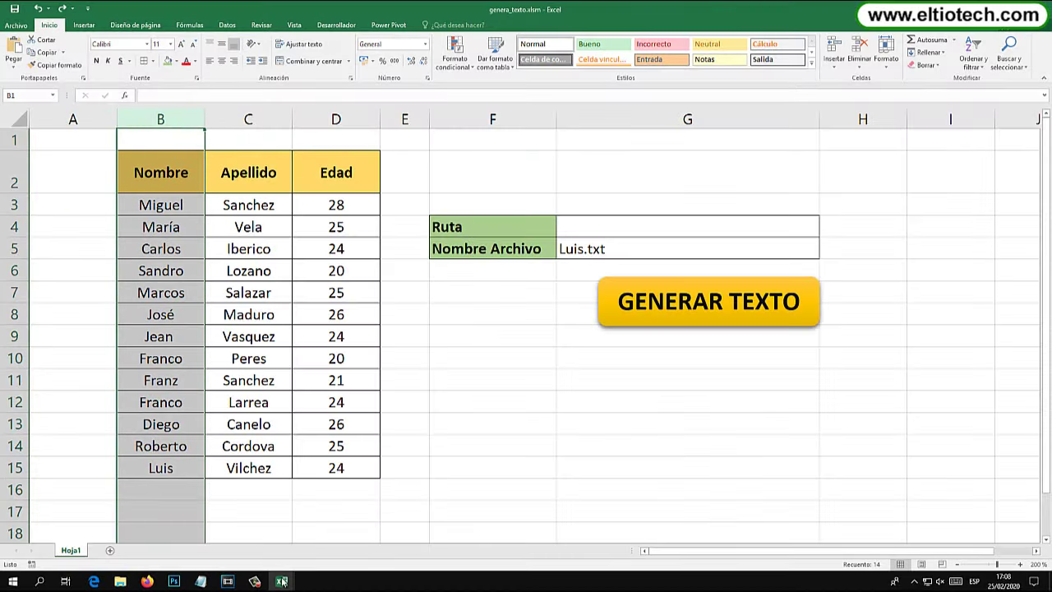
mouse_move(281, 581)
left_click(326, 540)
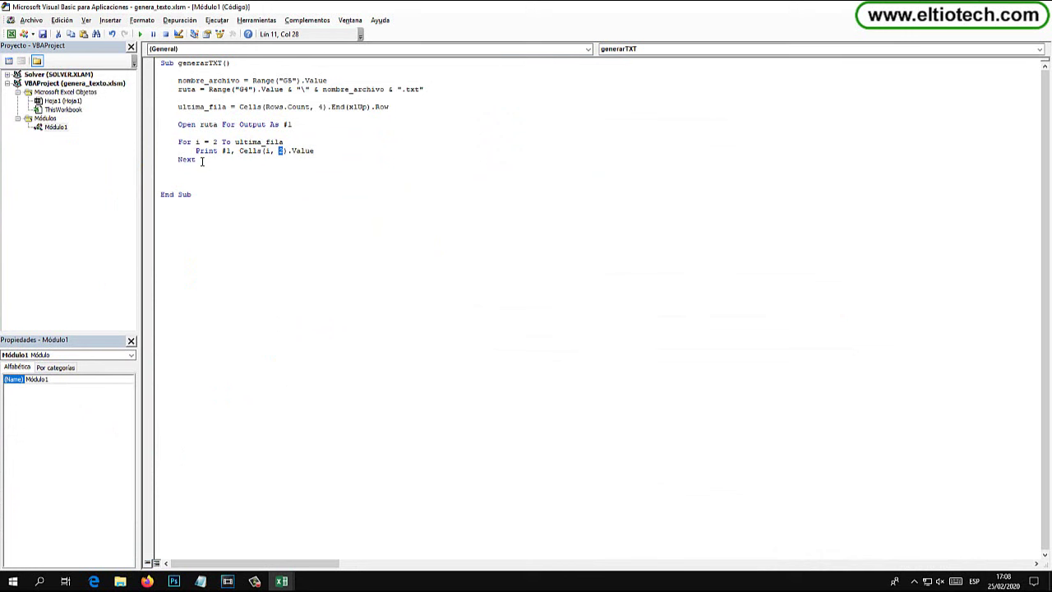
Add 'Close #1' after Next, with a blank line above it
key("super+plus")
left_click(200, 169)
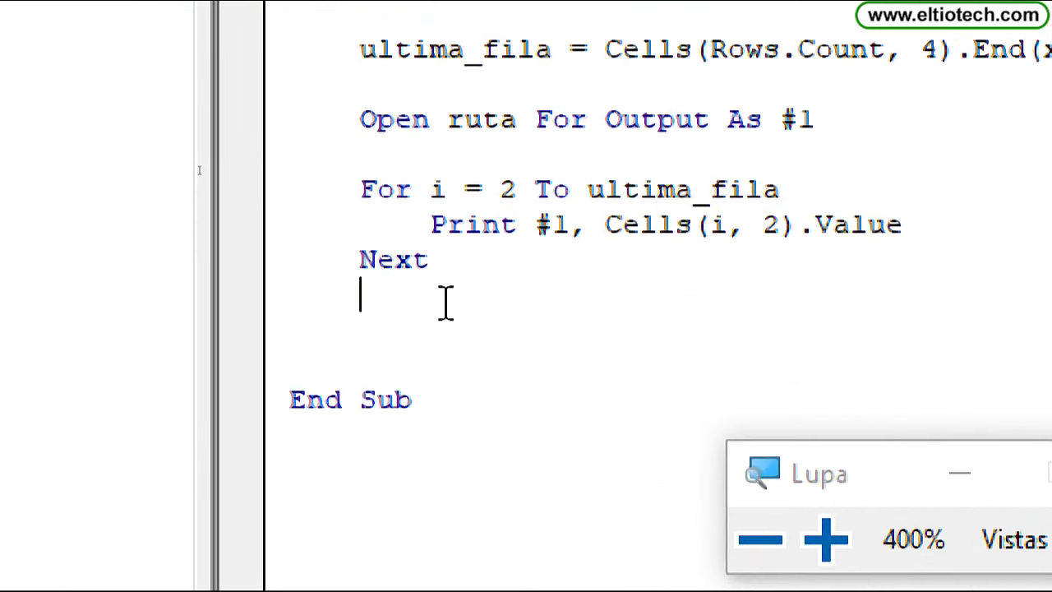
key("Return")
type("Clo")
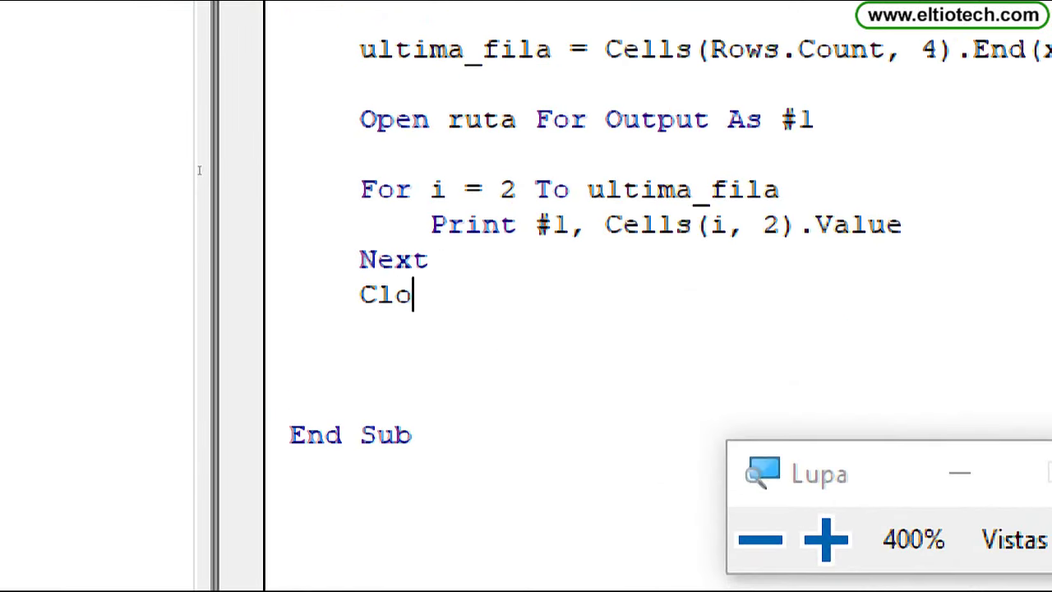
type("se #1")
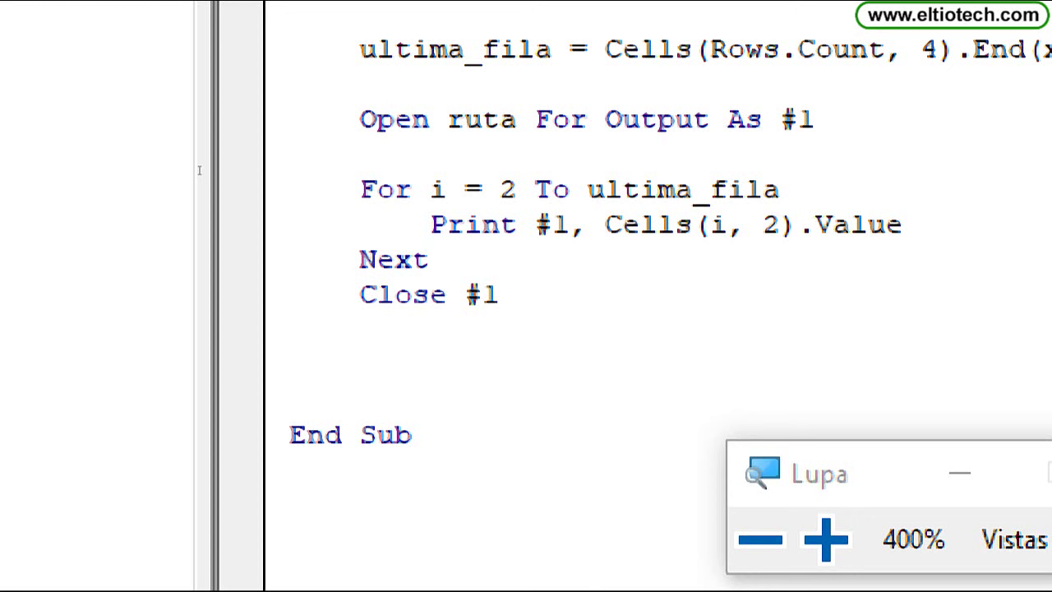
key("Down")
key("Left")
key("Left")
key("Left")
key("Left")
key("Left")
key("Left")
key("Left")
key("Return")
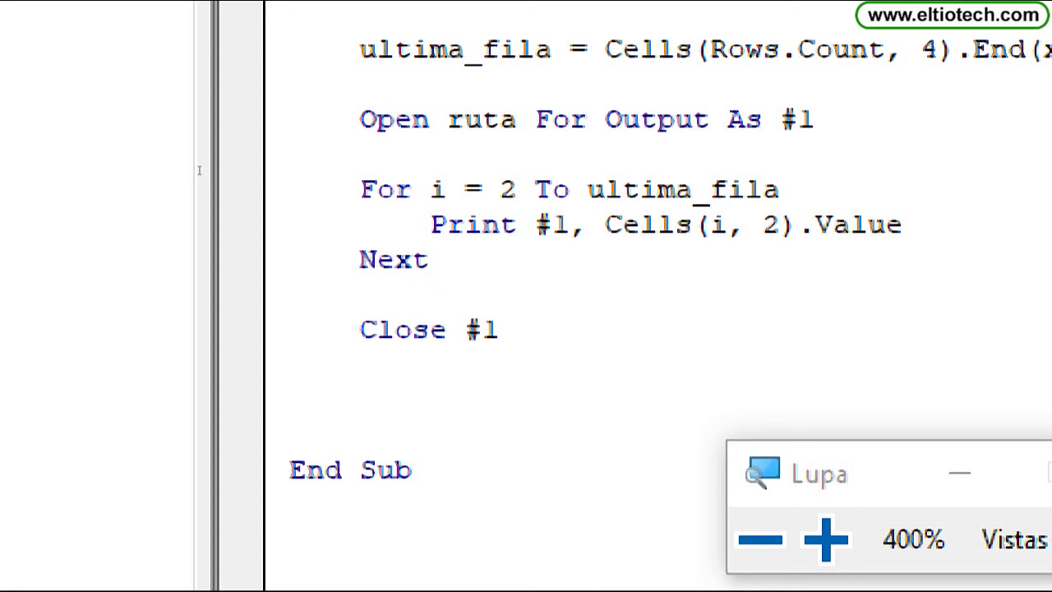
key("super+Escape")
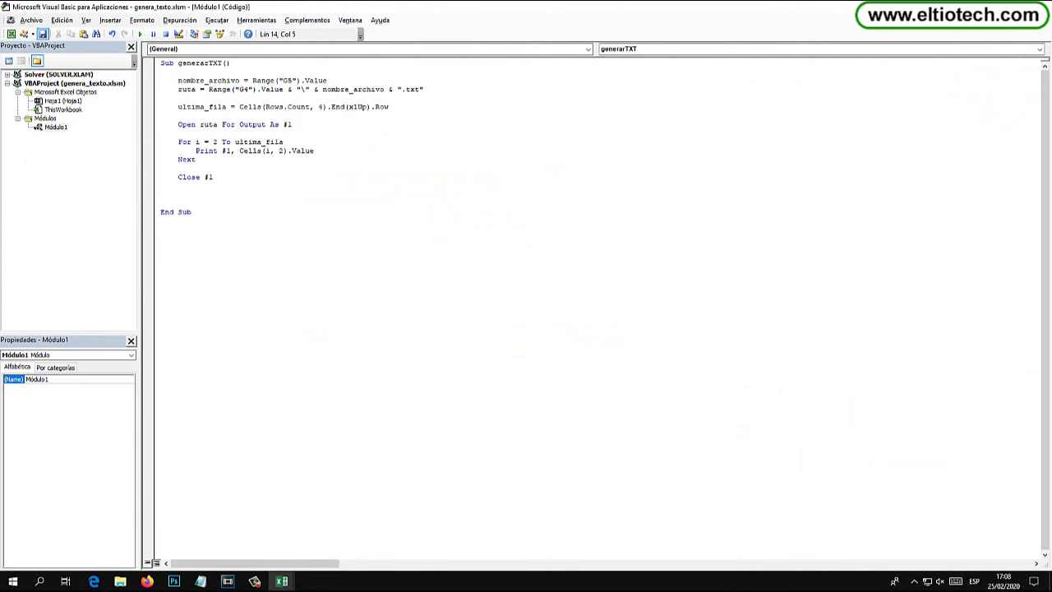
Enter prueba_01 as the file name in cell G5
key("alt+F11")
left_click(596, 248)
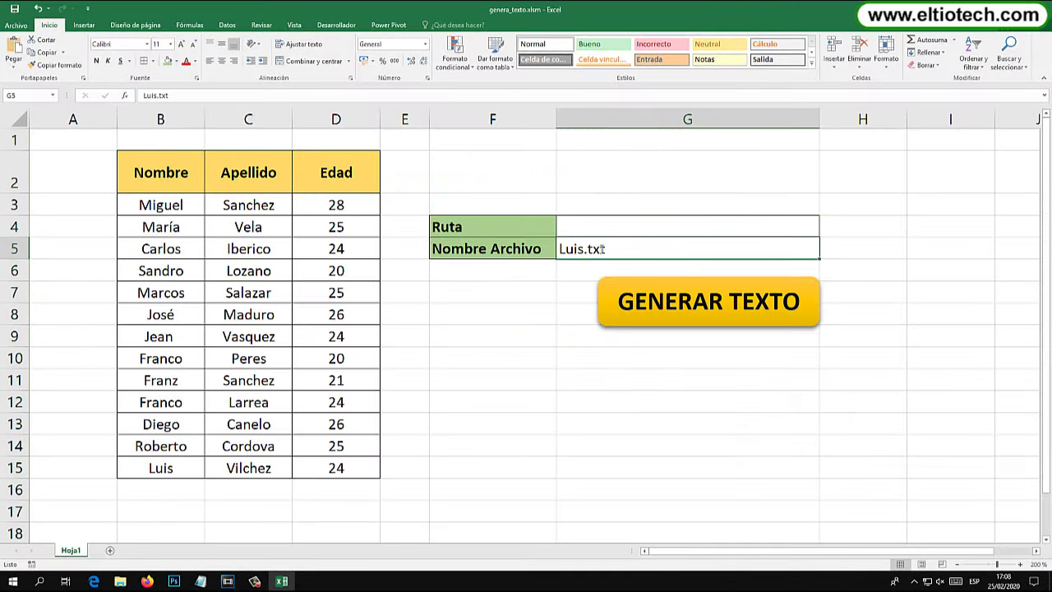
type("prueba_01")
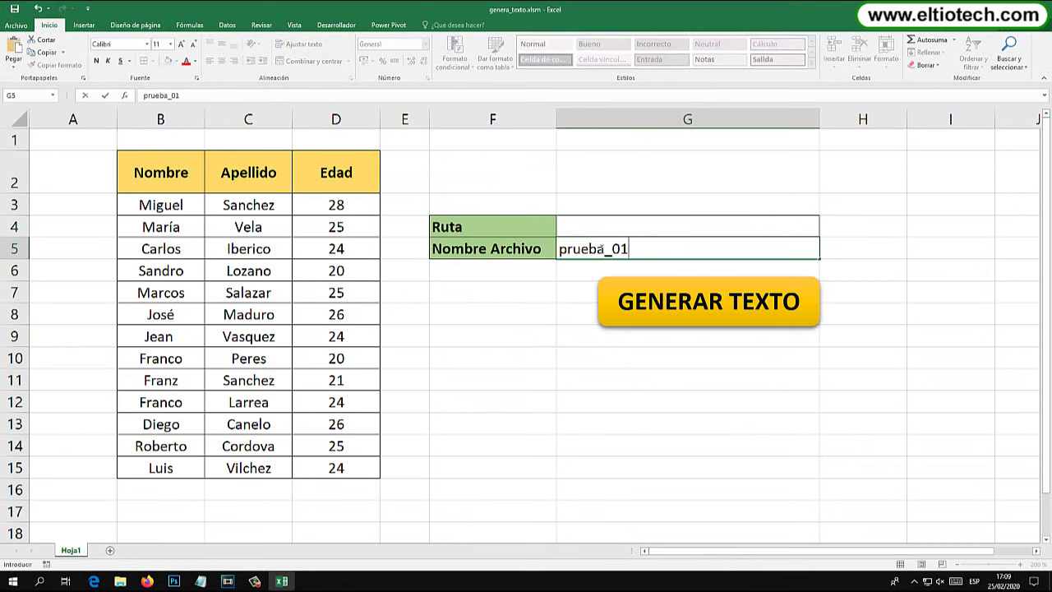
left_click(550, 274)
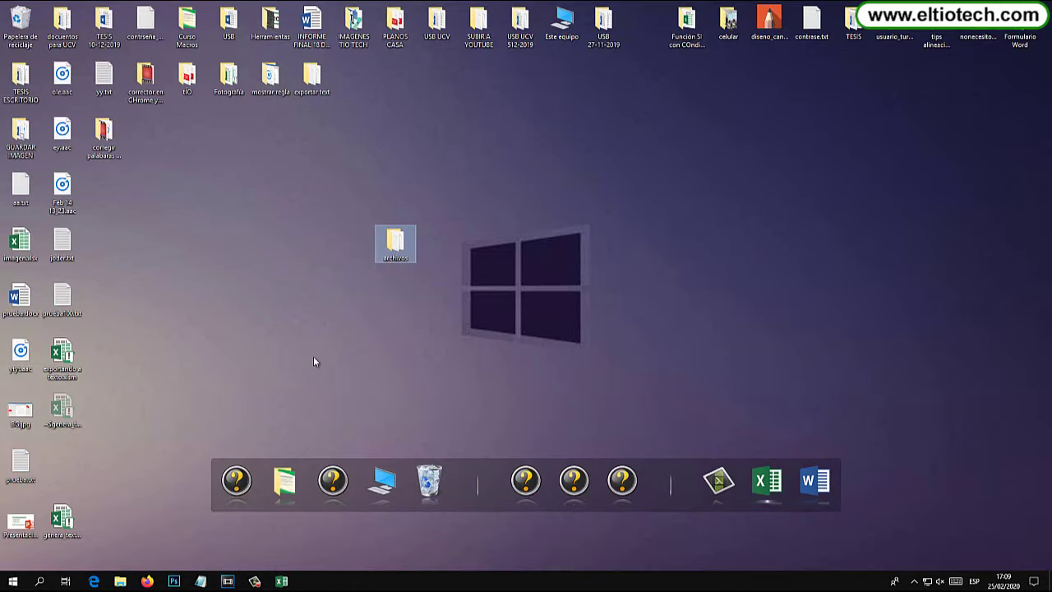
Copy the archivos folder path from Explorer and paste it into the Ruta cell
double_click(390, 245)
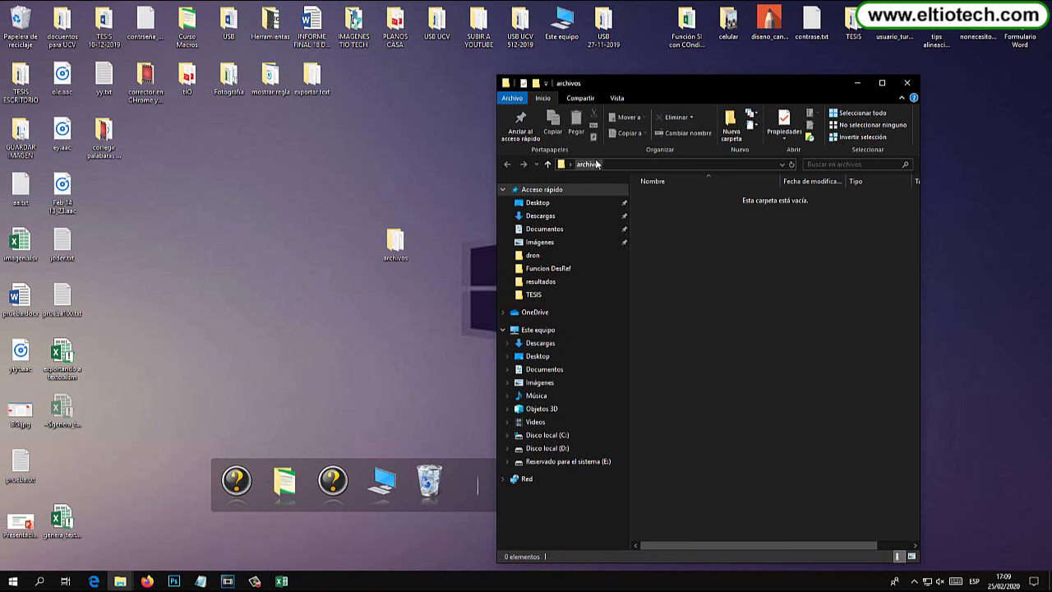
left_click(625, 164)
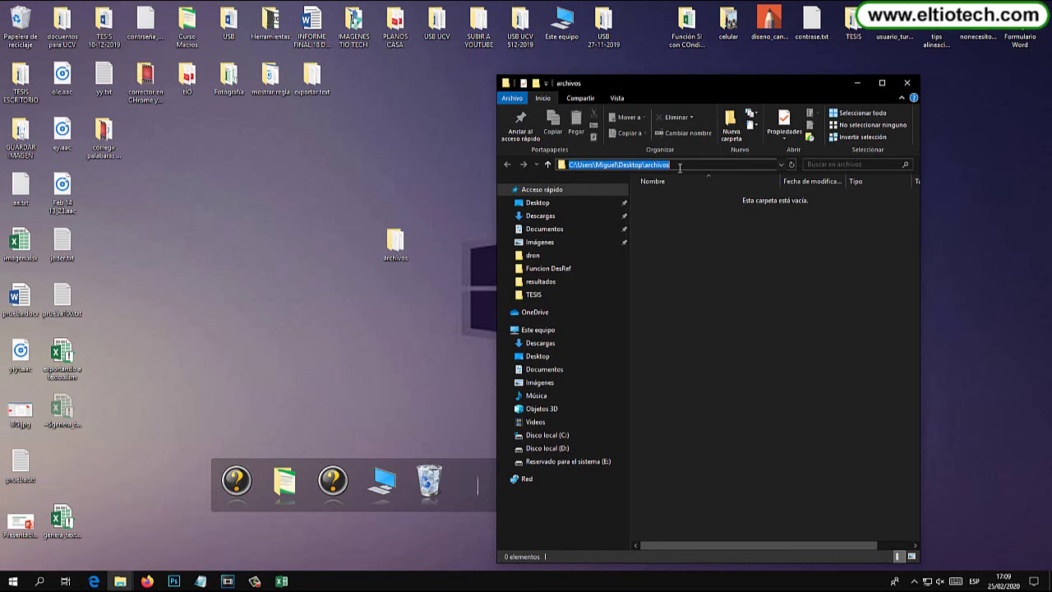
left_click(282, 581)
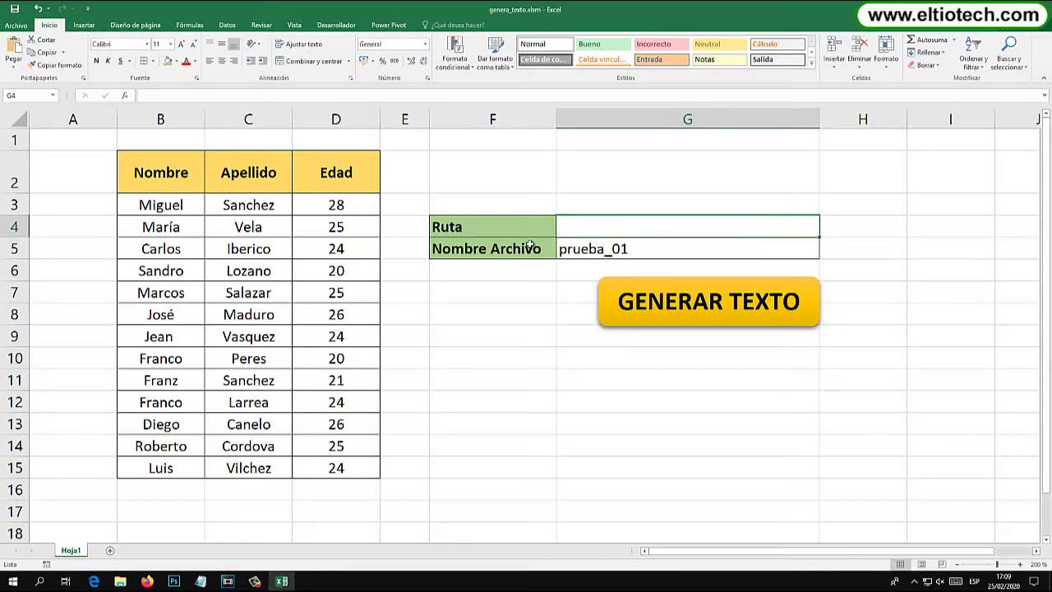
type("C:\\Users\\Miguel\\Desktop\\archivos")
left_click(571, 366)
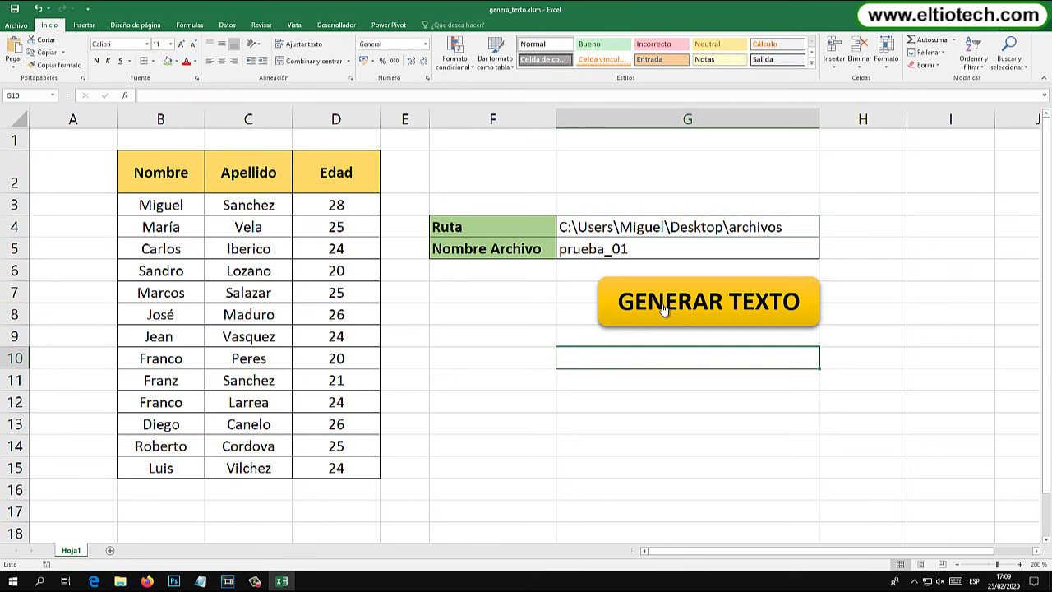
Open the generated prueba_01.txt from the archivos folder
left_click(284, 582)
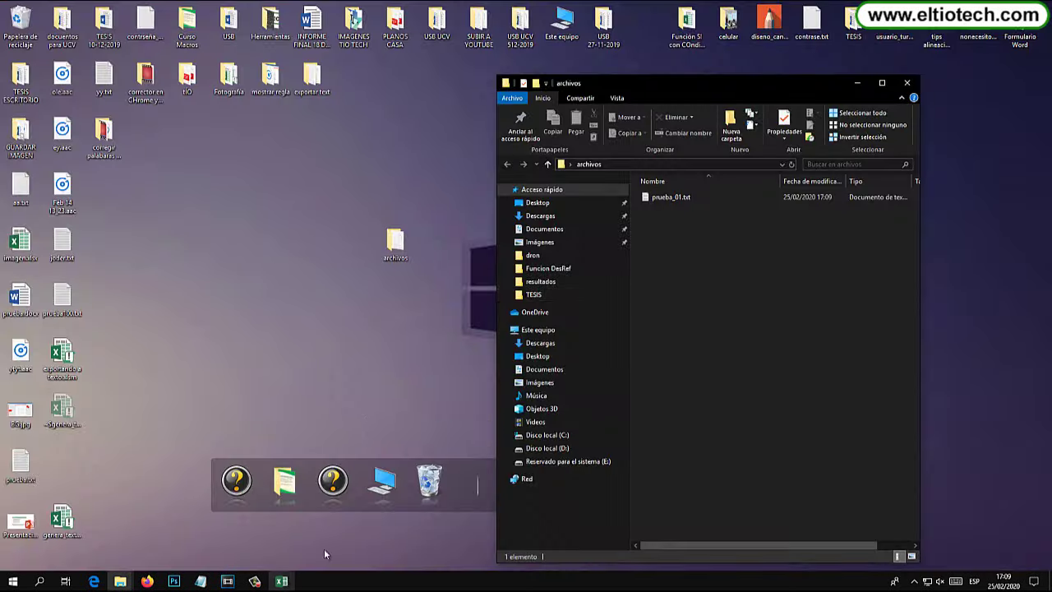
key("super+plus")
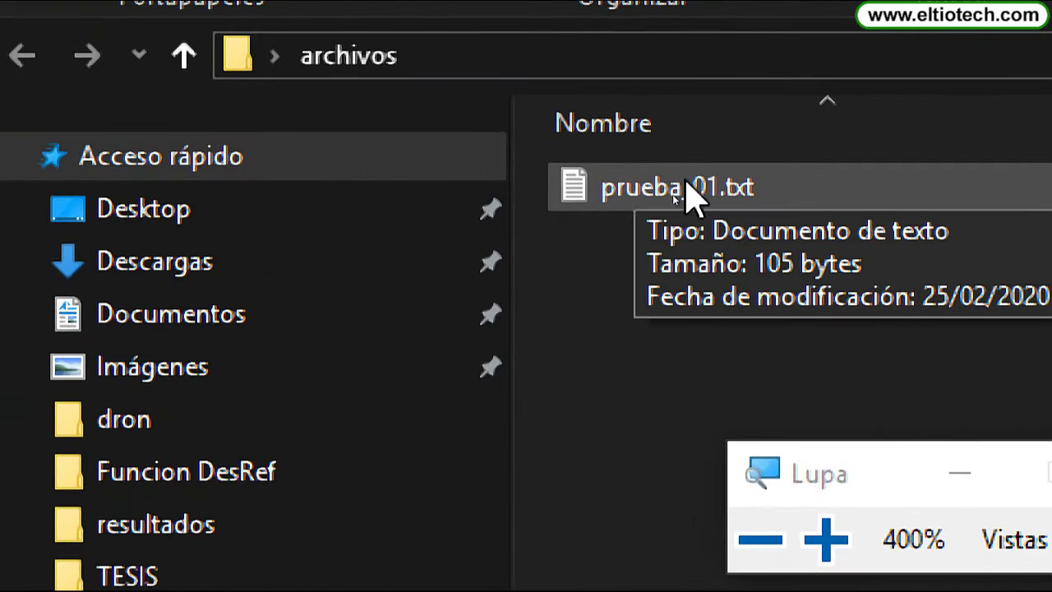
key("super+Escape")
double_click(672, 195)
Maximize Notepad and inspect prueba_01.txt, noting the Nombre header above the names
double_click(337, 232)
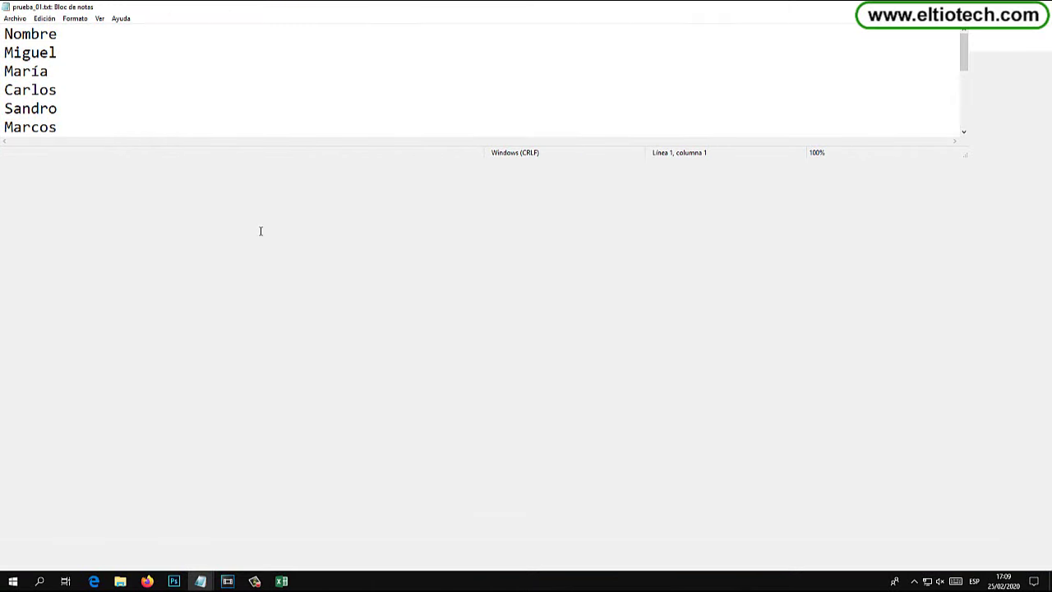
type("-")
key("super+plus")
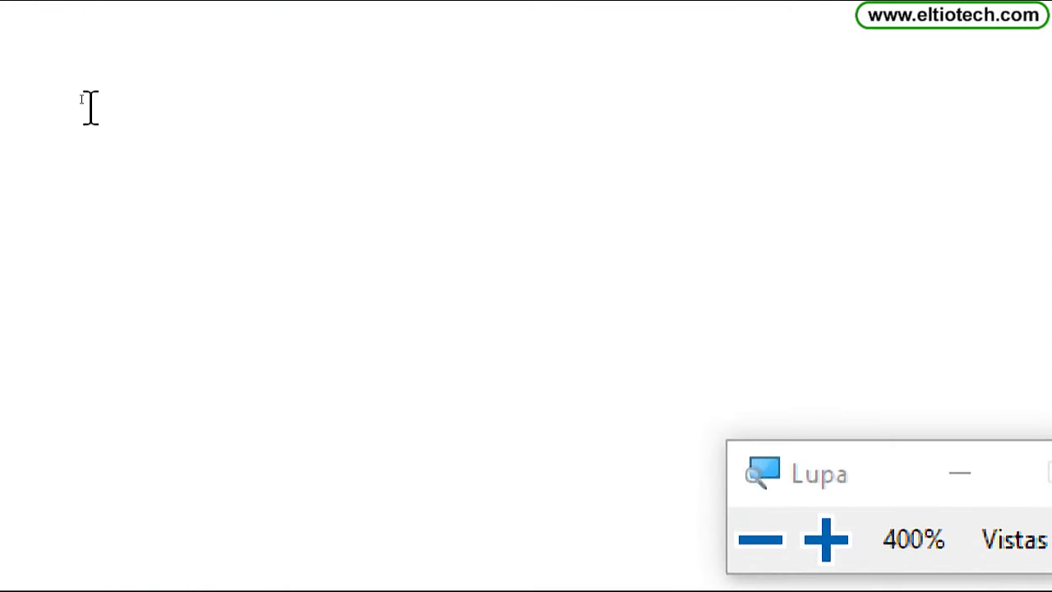
key("super+Escape")
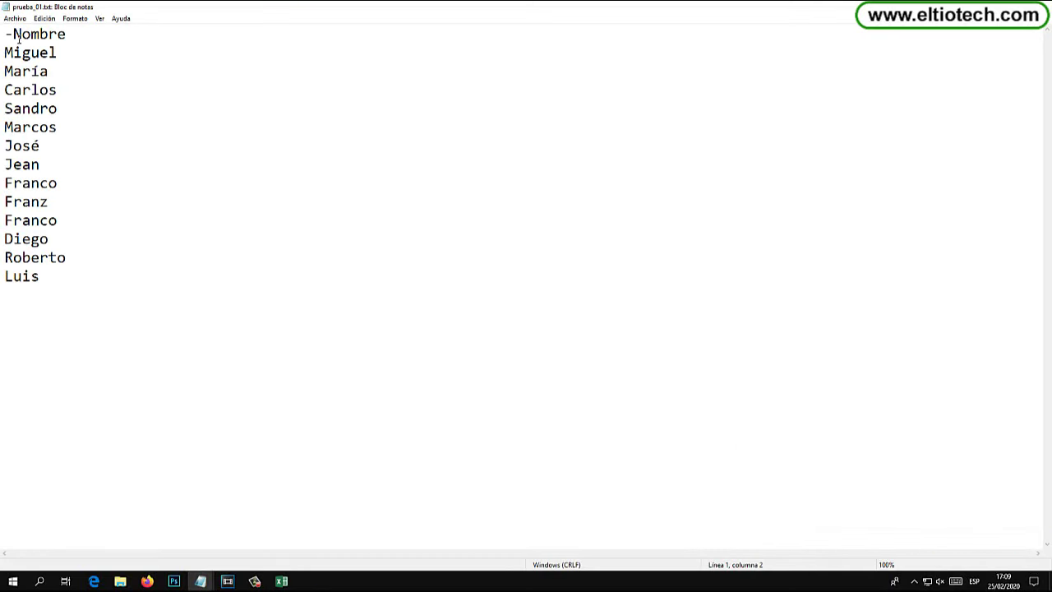
key("BackSpace")
left_click_drag(67, 288, 5, 33)
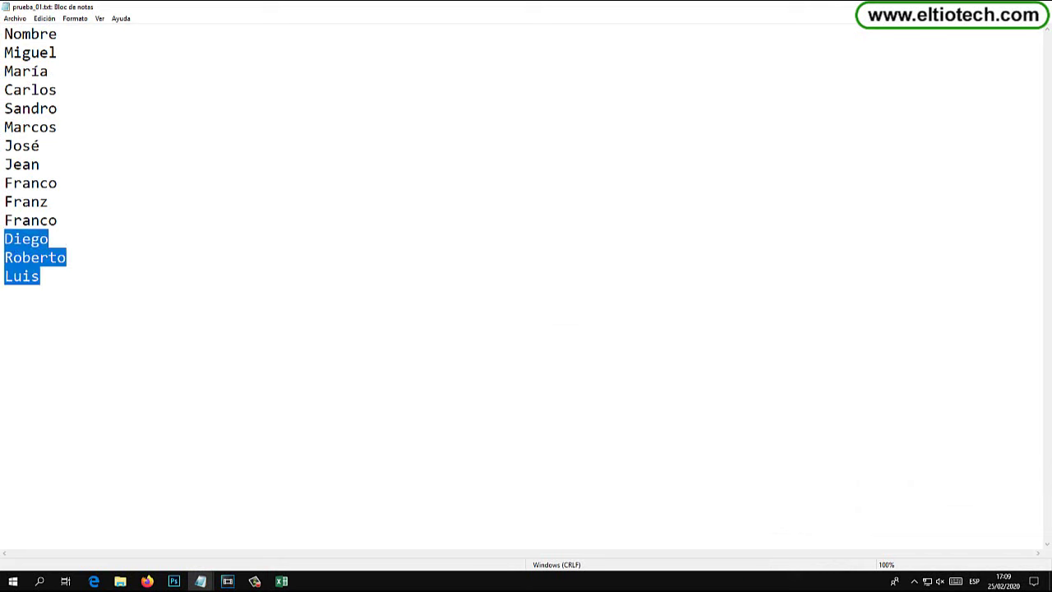
key("super+plus")
left_click(38, 36)
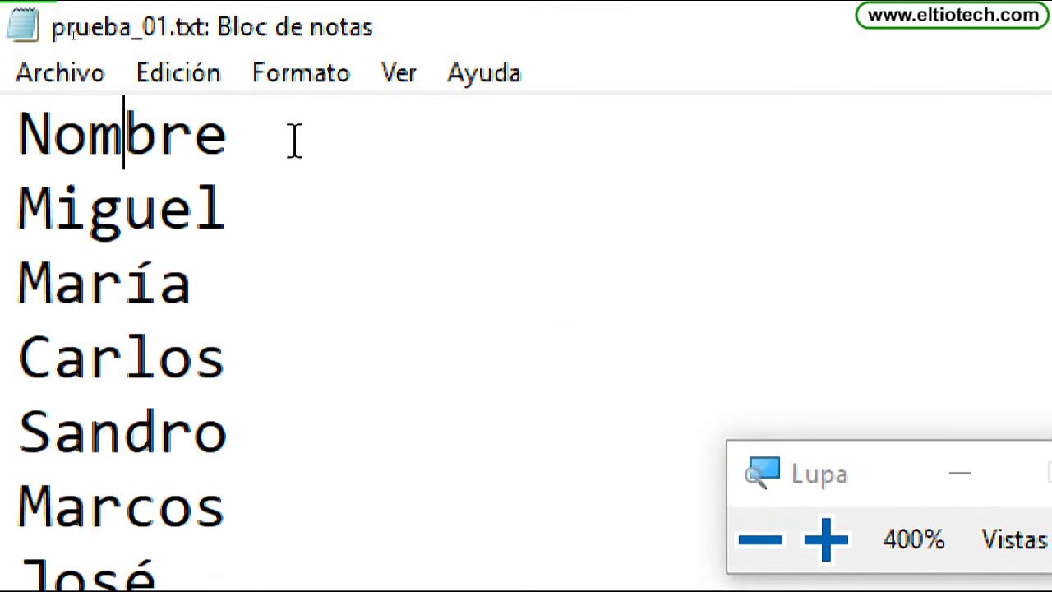
left_click_drag(73, 34, 1, 33)
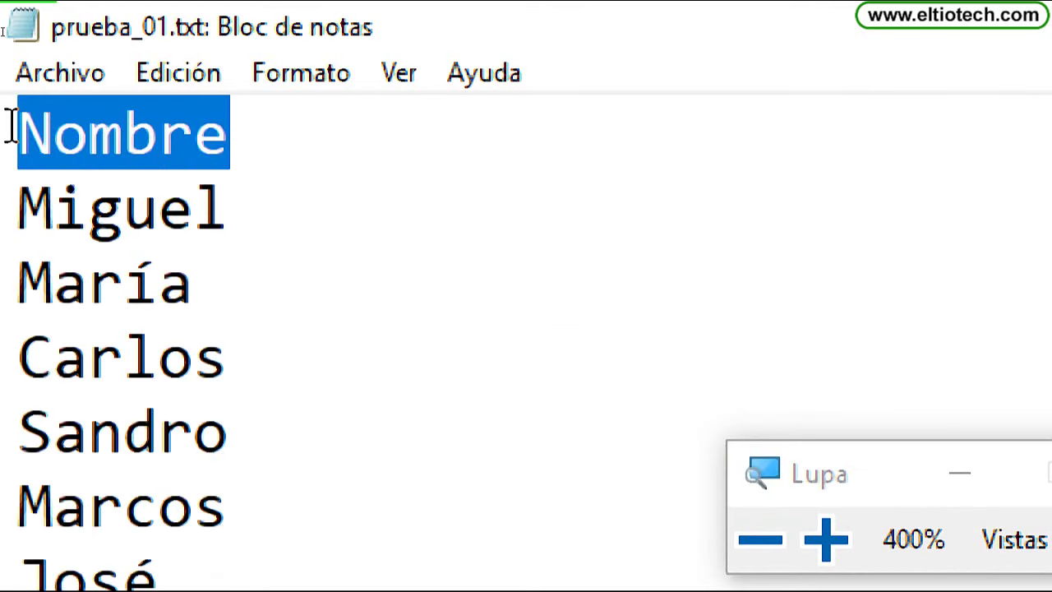
key("super+Escape")
left_click(282, 581)
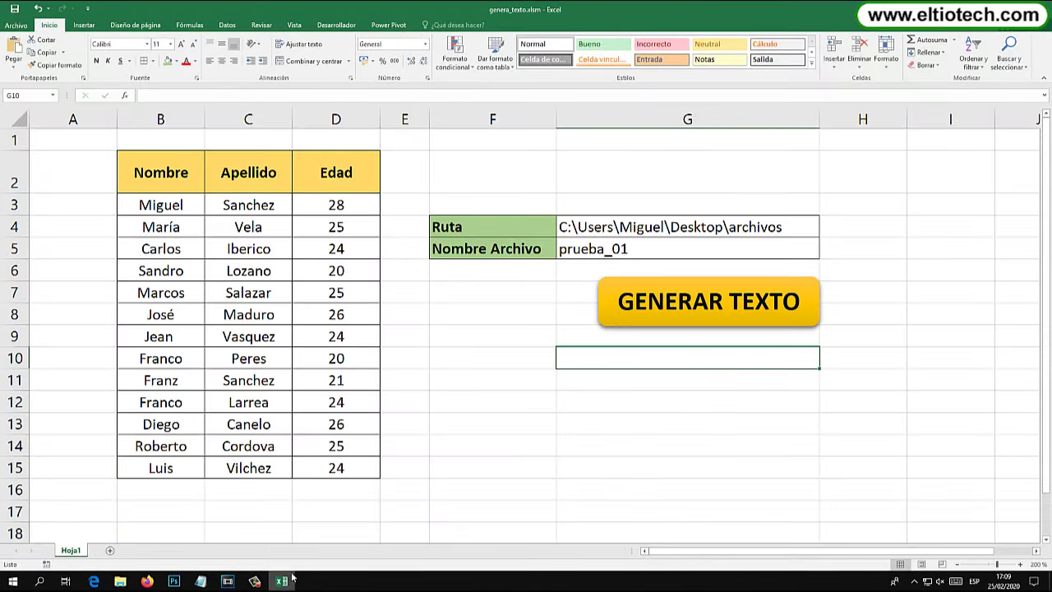
Change the loop in Módulo1 from 'For i = 2' to 'For i = 3'
right_click(80, 555)
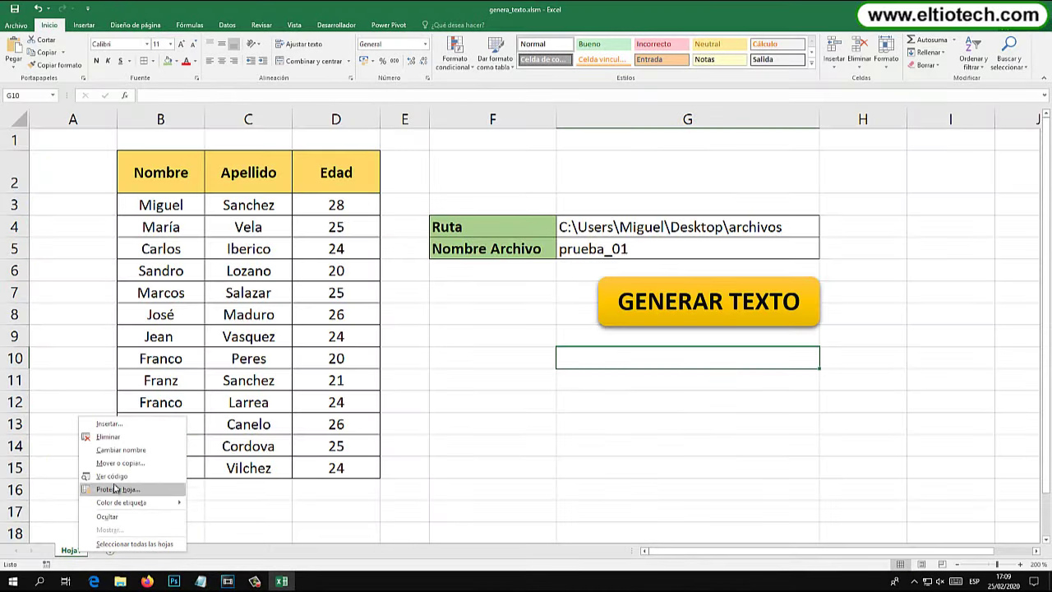
left_click(107, 489)
double_click(58, 127)
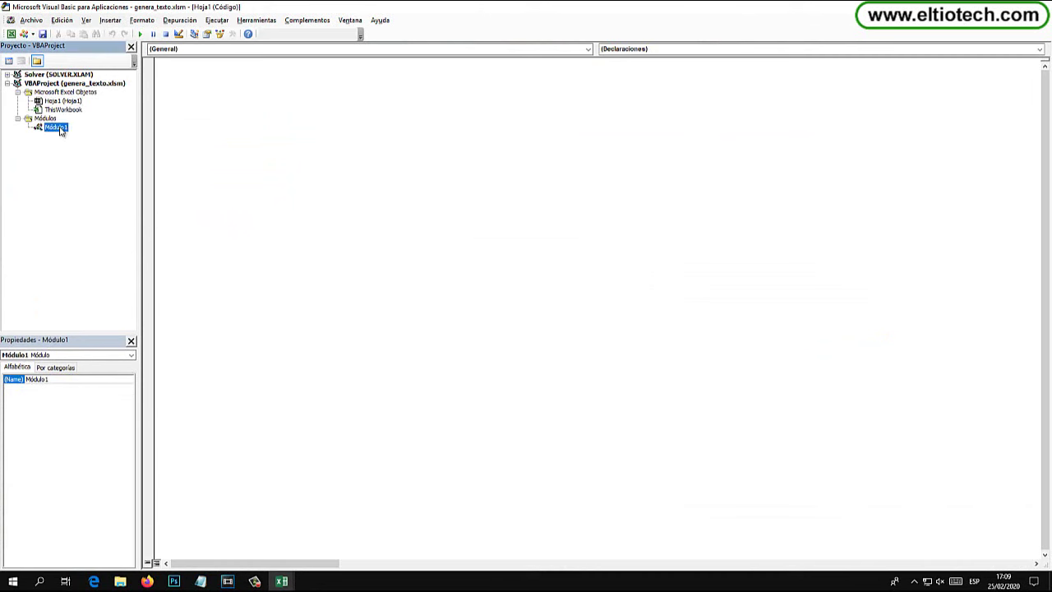
key("super+plus")
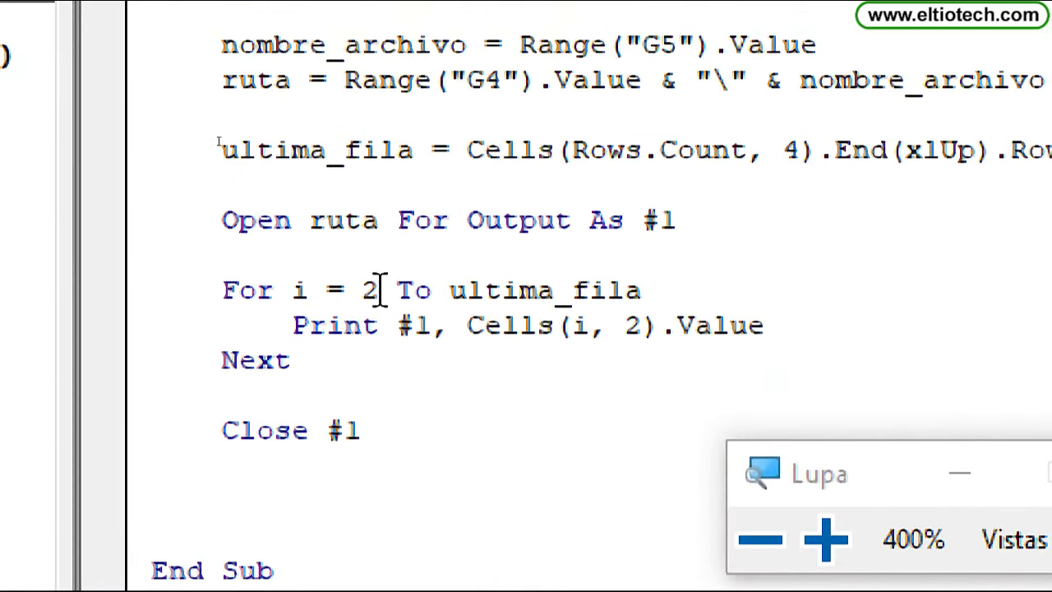
double_click(369, 290)
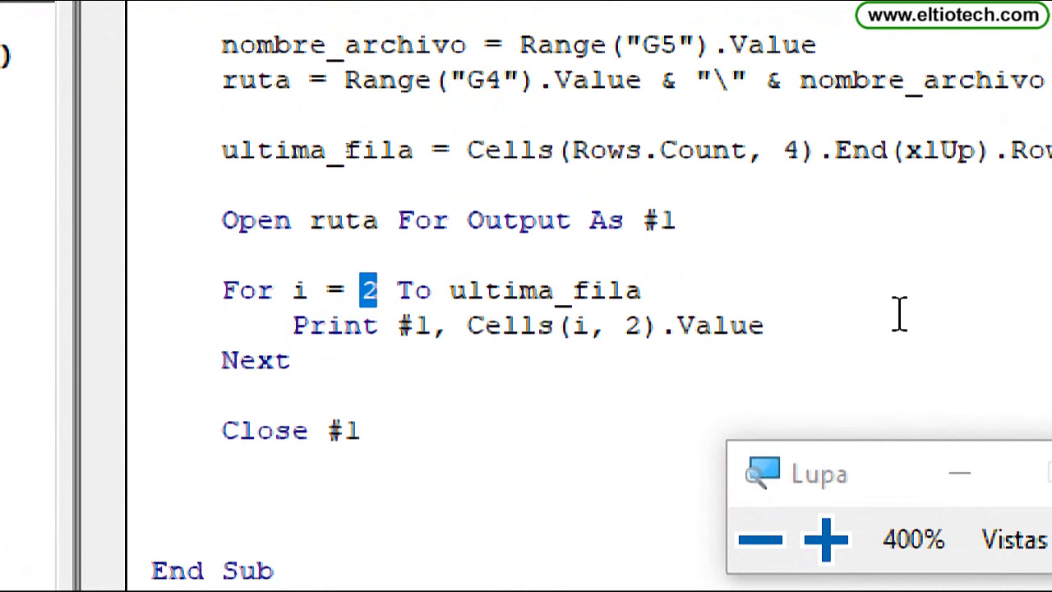
type("3")
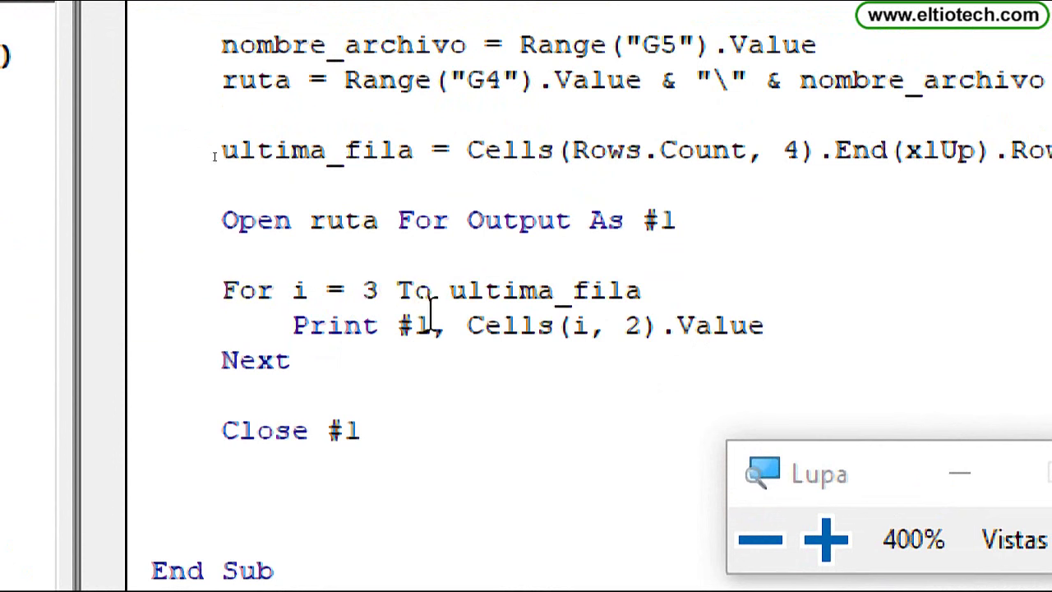
key("super+Escape")
Confirm in the sheet that names begin at row 3, then save the workbook
mouse_move(281, 581)
left_click(234, 539)
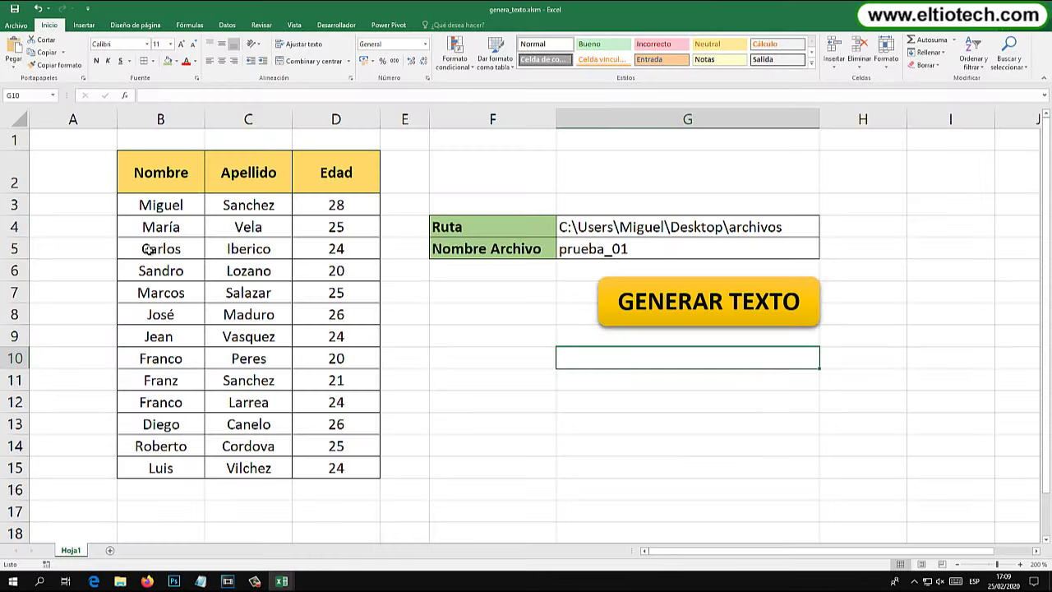
left_click(12, 139)
key("super+plus")
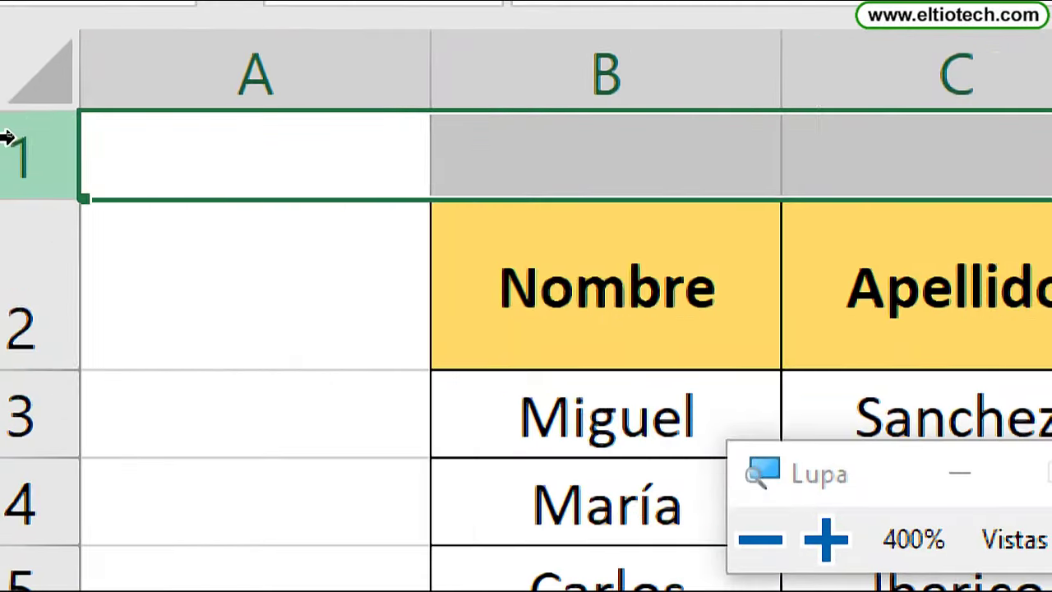
left_click(4, 178)
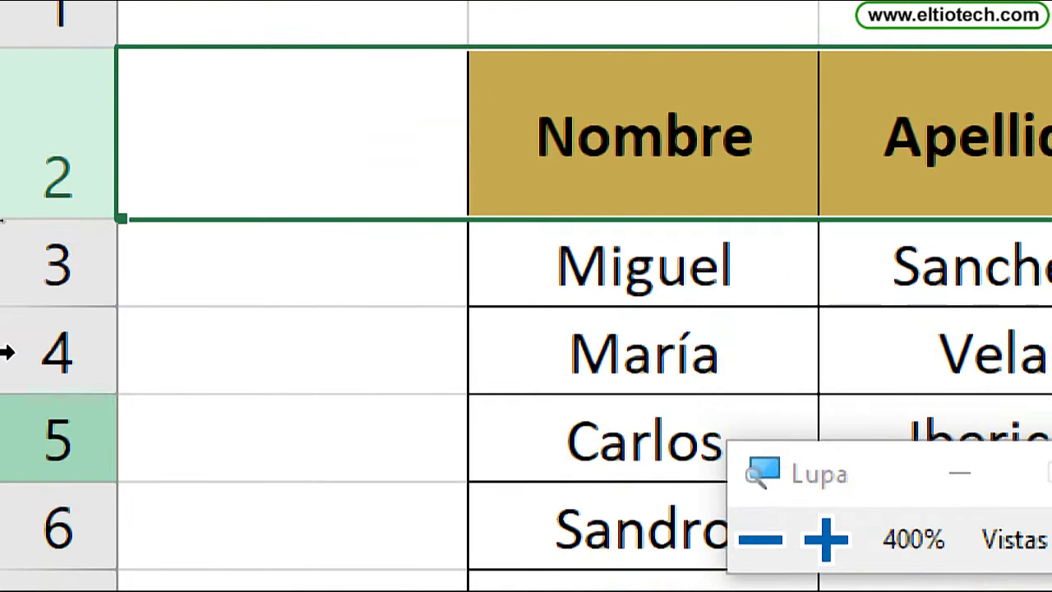
left_click(7, 272)
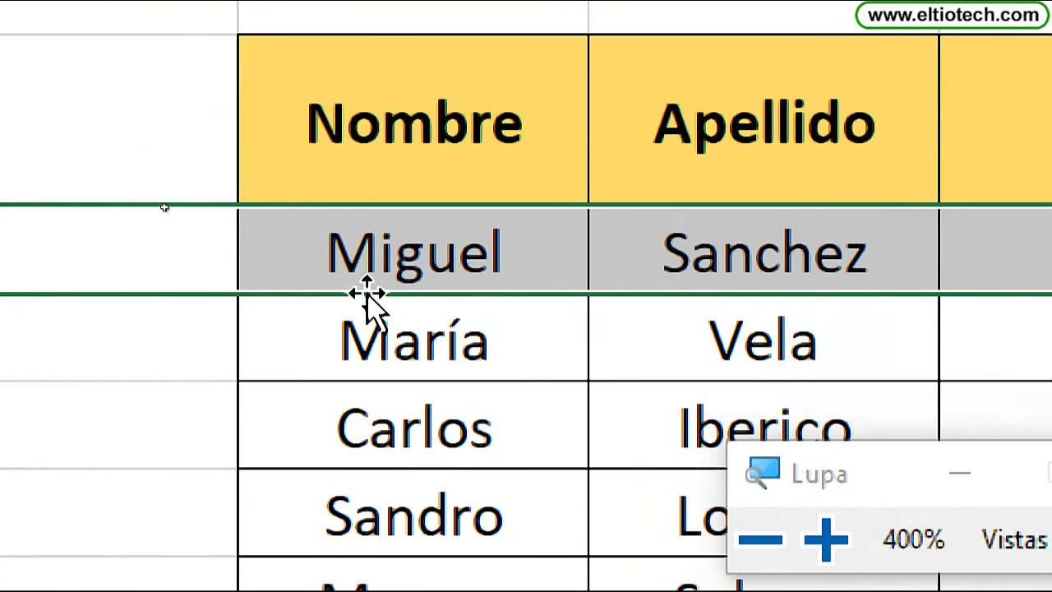
left_click(455, 256)
key("super+Escape")
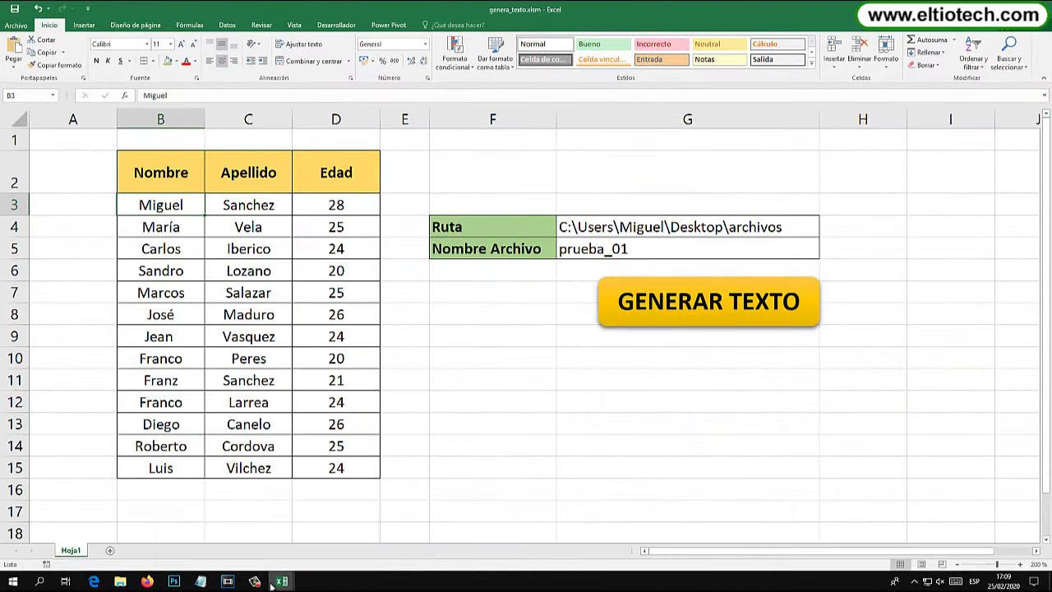
left_click(330, 525)
left_click(43, 34)
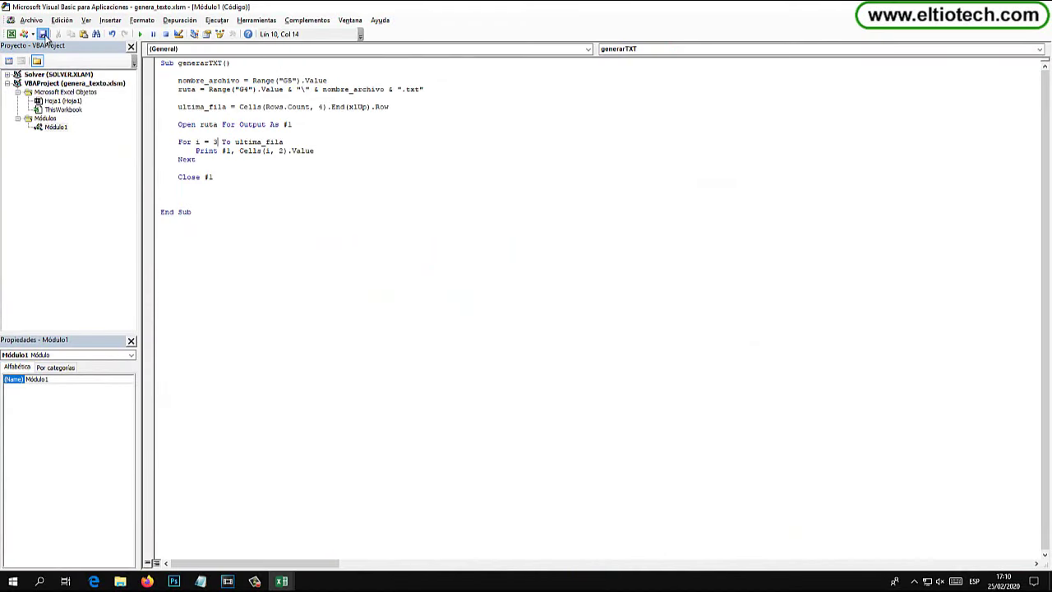
mouse_move(282, 581)
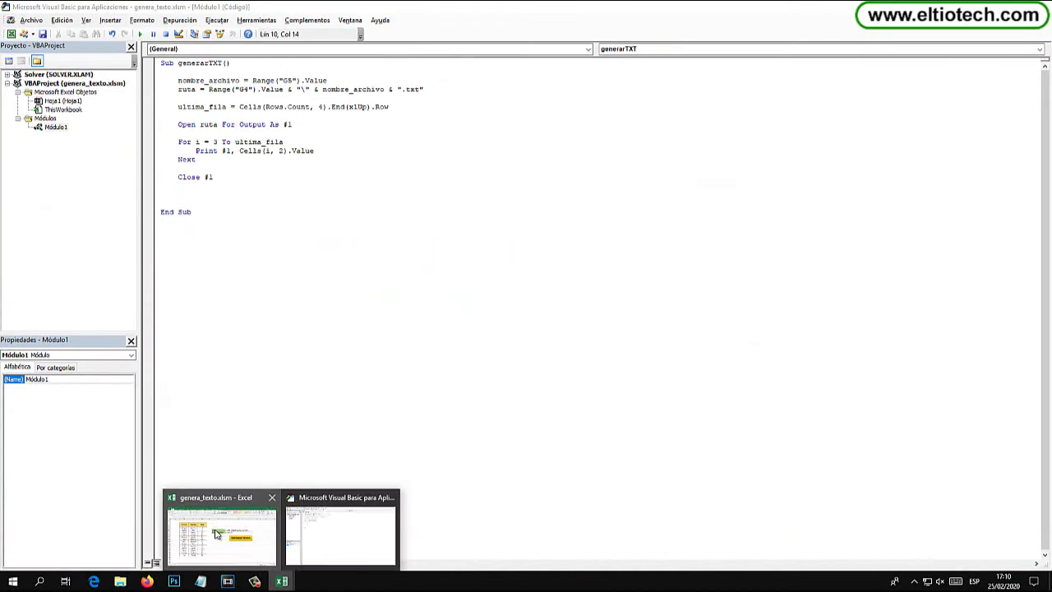
Enter 111111 as the Nombre Archivo file name
left_click(218, 534)
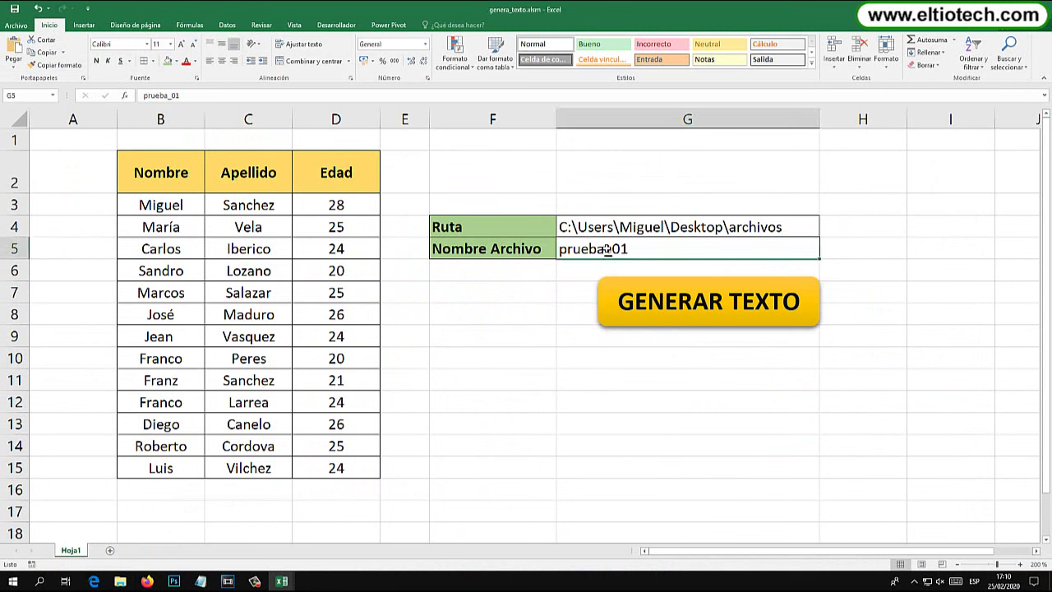
type("1111")
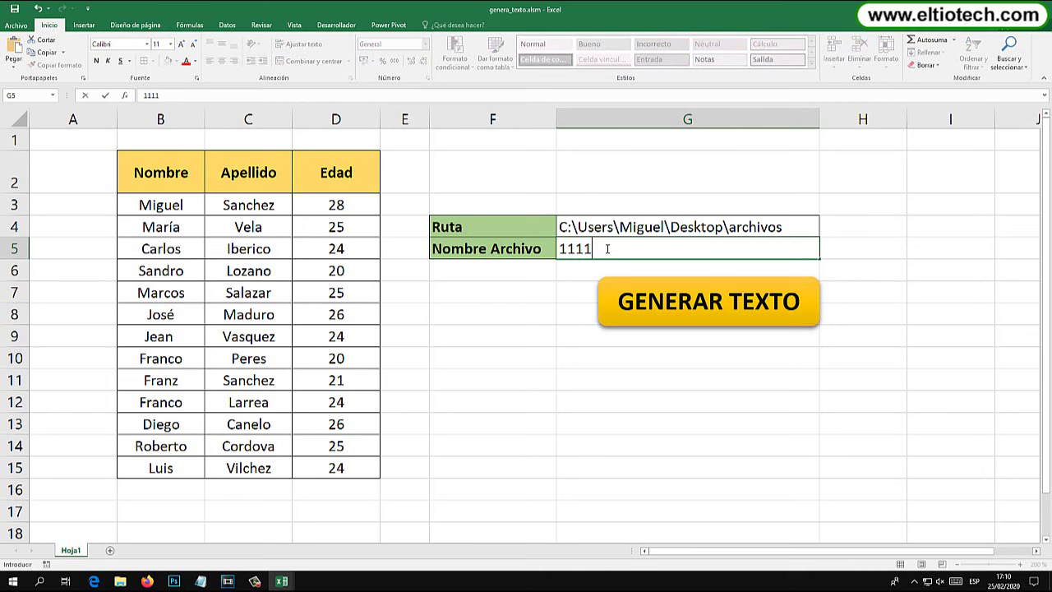
type("11")
left_click(481, 321)
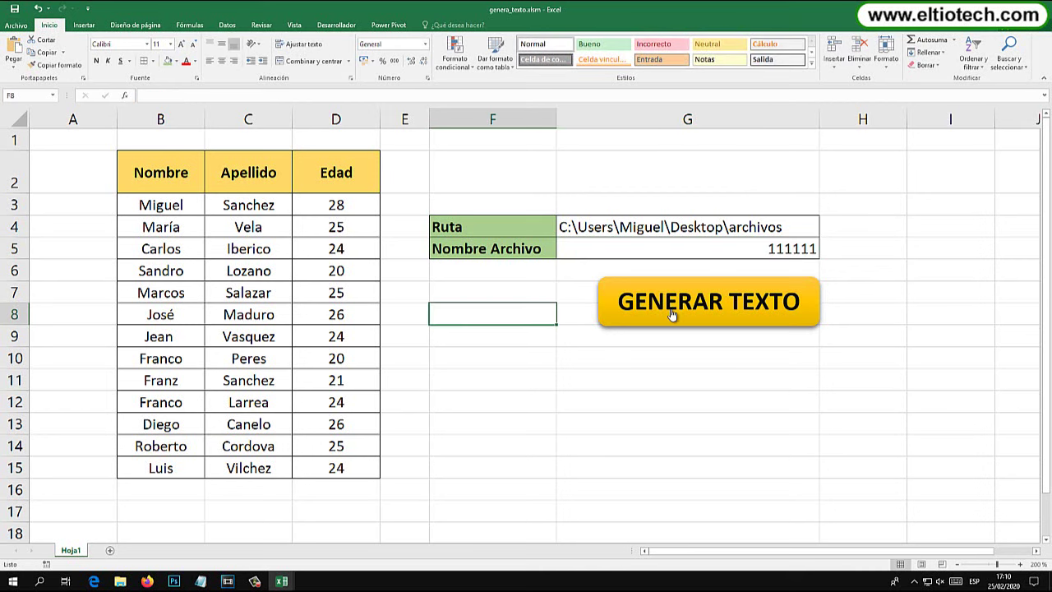
key("super+d")
Open 111111.txt and prueba_01.txt from the archivos folder in Notepad
double_click(395, 245)
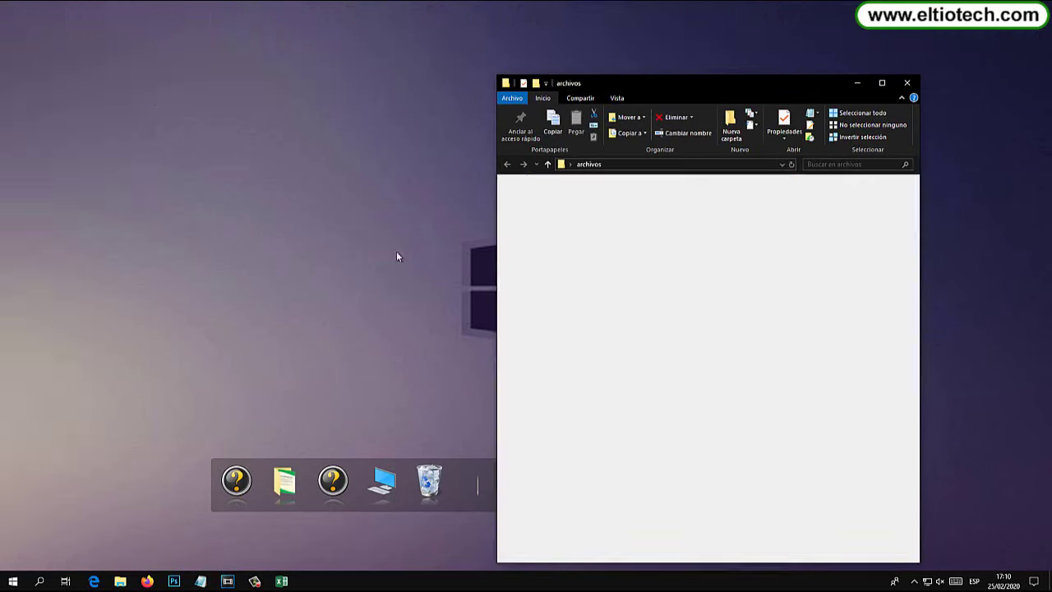
left_click(673, 198)
key("super+plus")
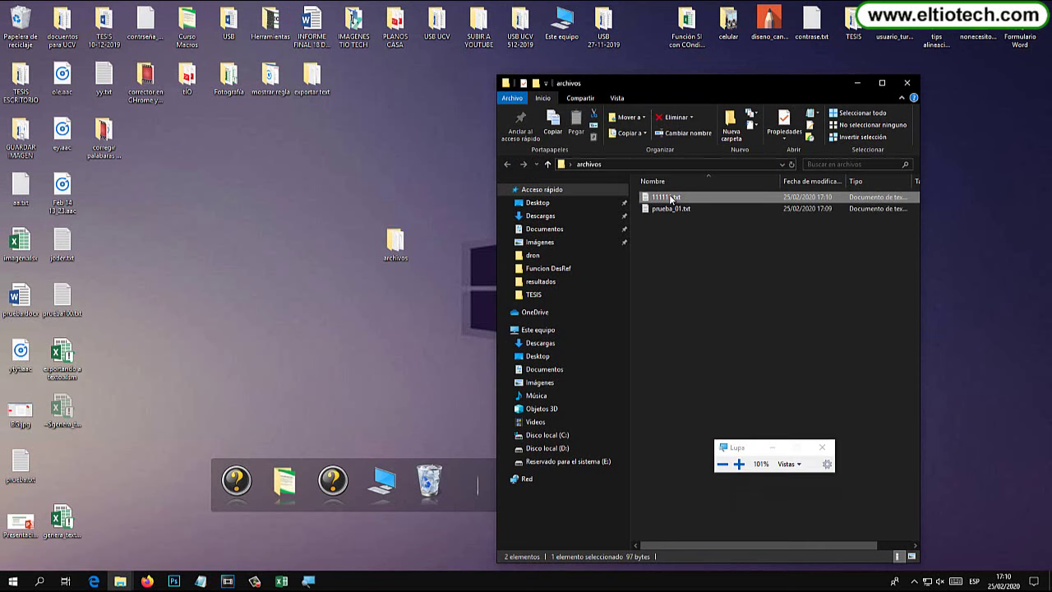
key("super+Escape")
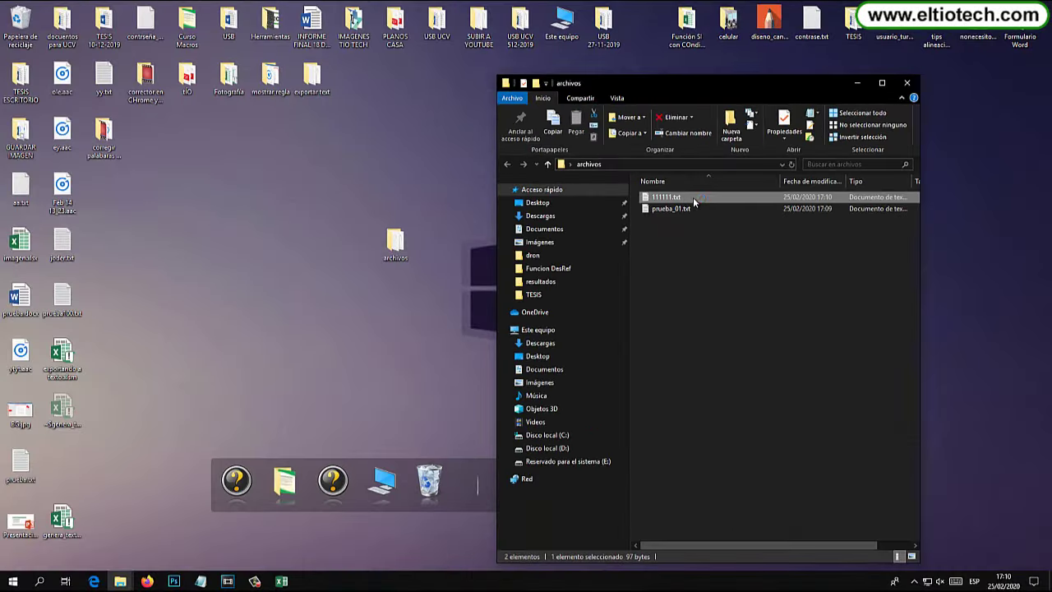
double_click(693, 197)
left_click_drag(168, 232, 327, 327)
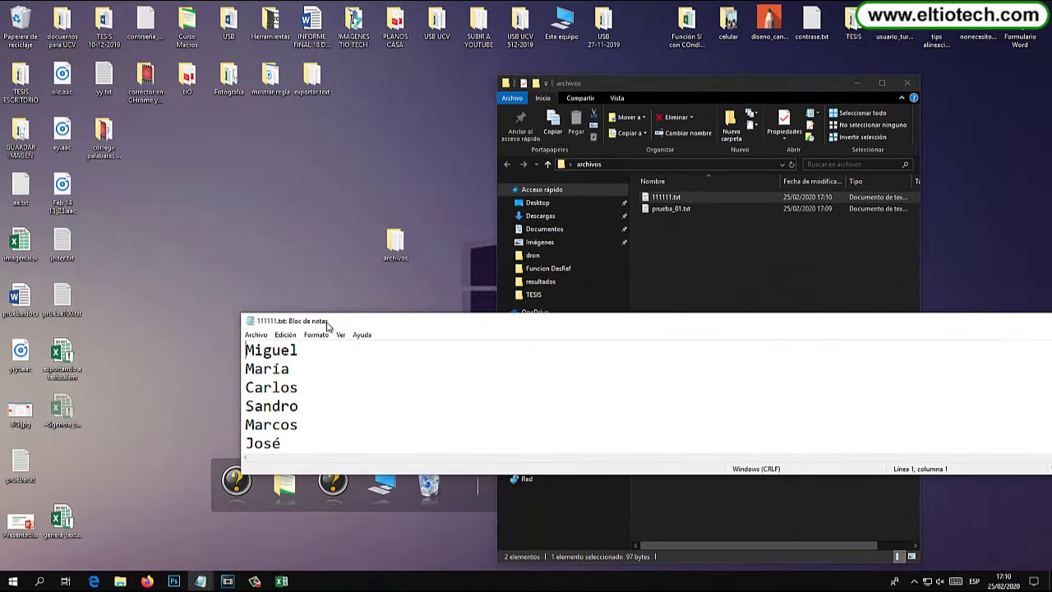
double_click(671, 209)
left_click_drag(613, 214, 612, 173)
mouse_move(392, 190)
left_mouse_down()
mouse_move(716, 298)
mouse_move(603, 326)
left_mouse_up()
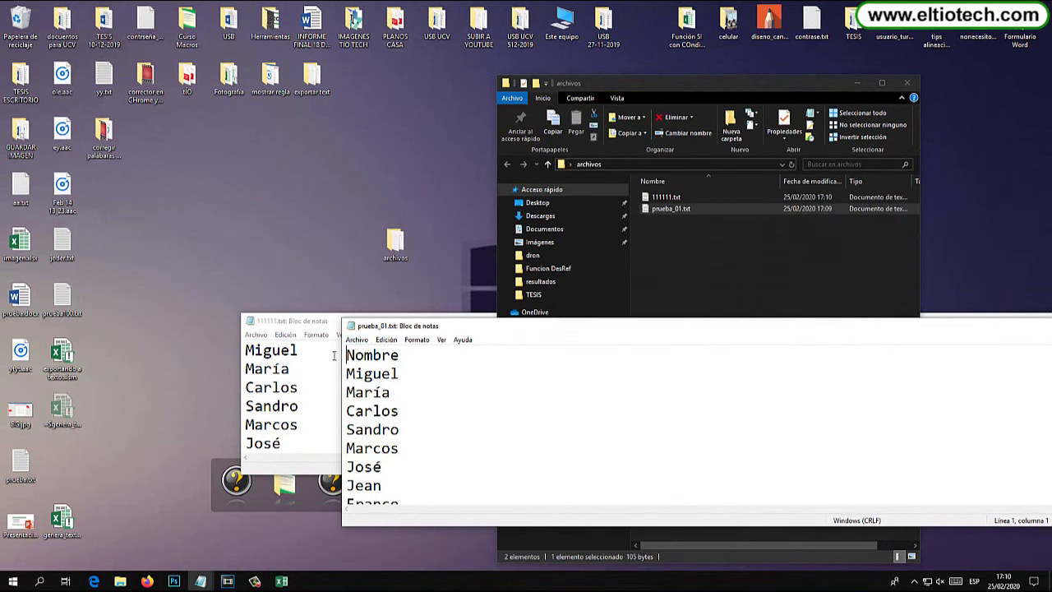
Arrange both Notepad windows side by side and compare their first lines, Miguel versus Nombre
left_click(311, 353)
mouse_move(978, 329)
left_mouse_down()
mouse_move(844, 287)
mouse_move(116, 290)
left_mouse_up()
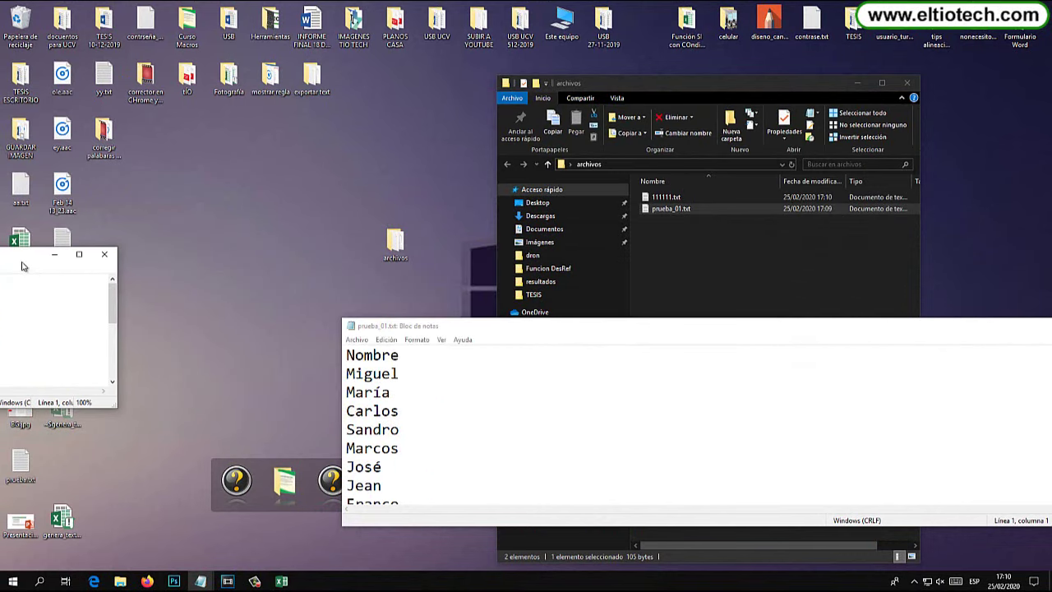
left_click_drag(23, 266, 302, 166)
left_click_drag(433, 328, 485, 156)
left_click(206, 205)
key("shift+Home")
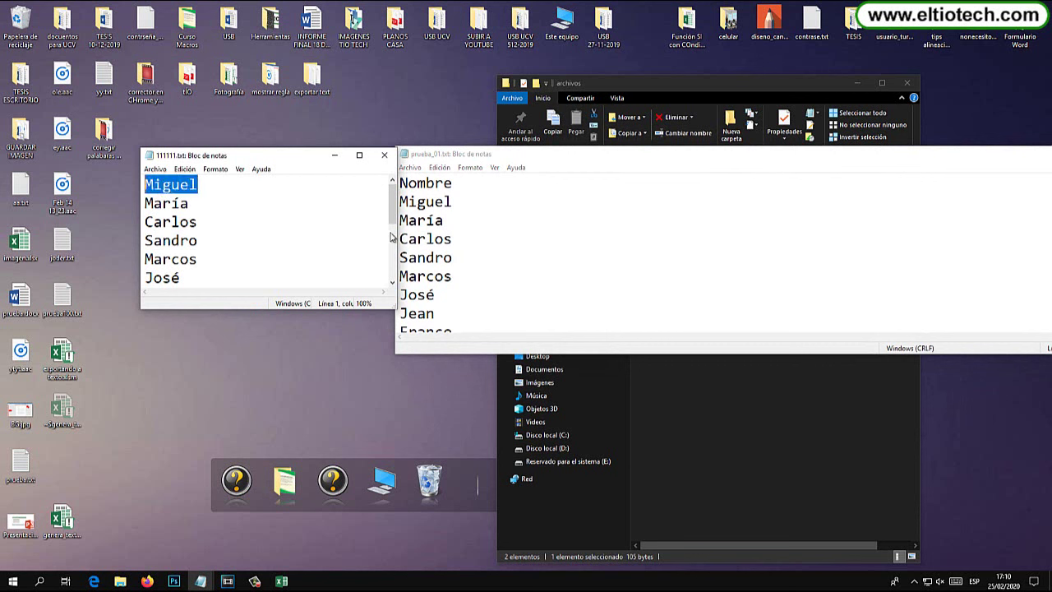
left_click(459, 205)
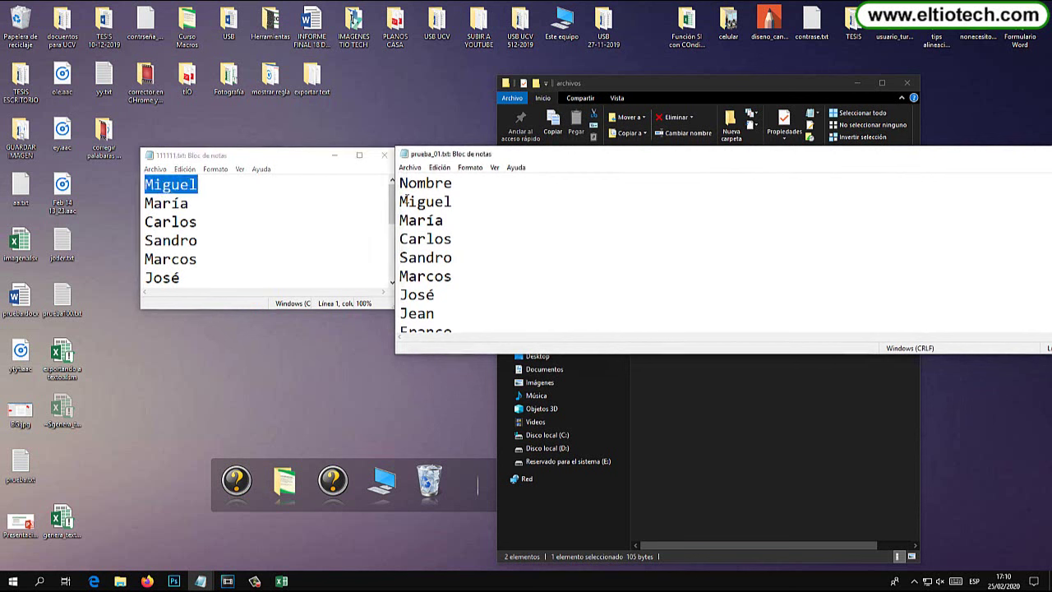
left_click(504, 284, "shift")
mouse_move(282, 581)
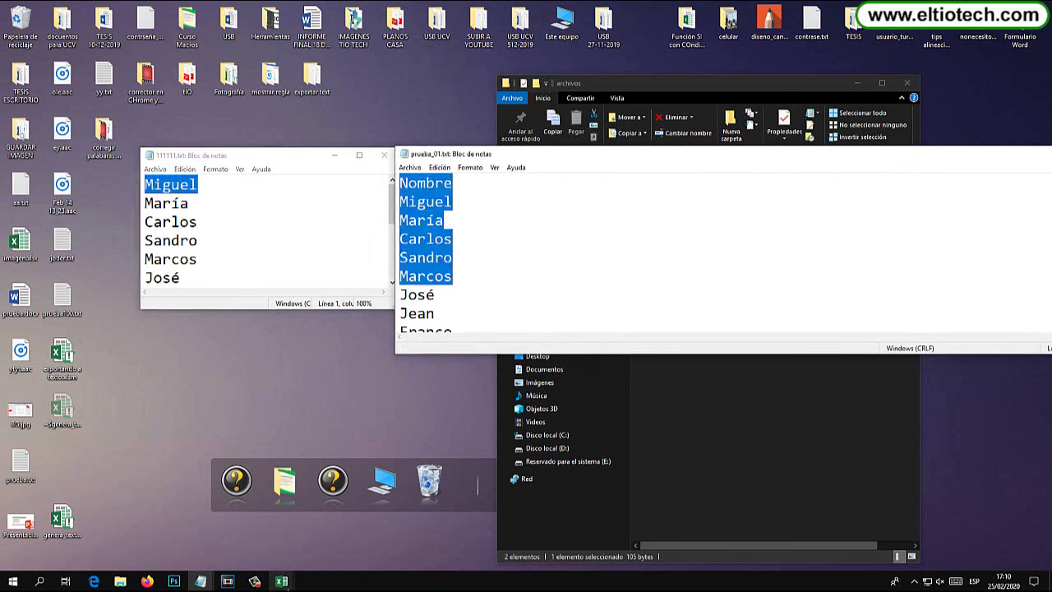
left_click(275, 498)
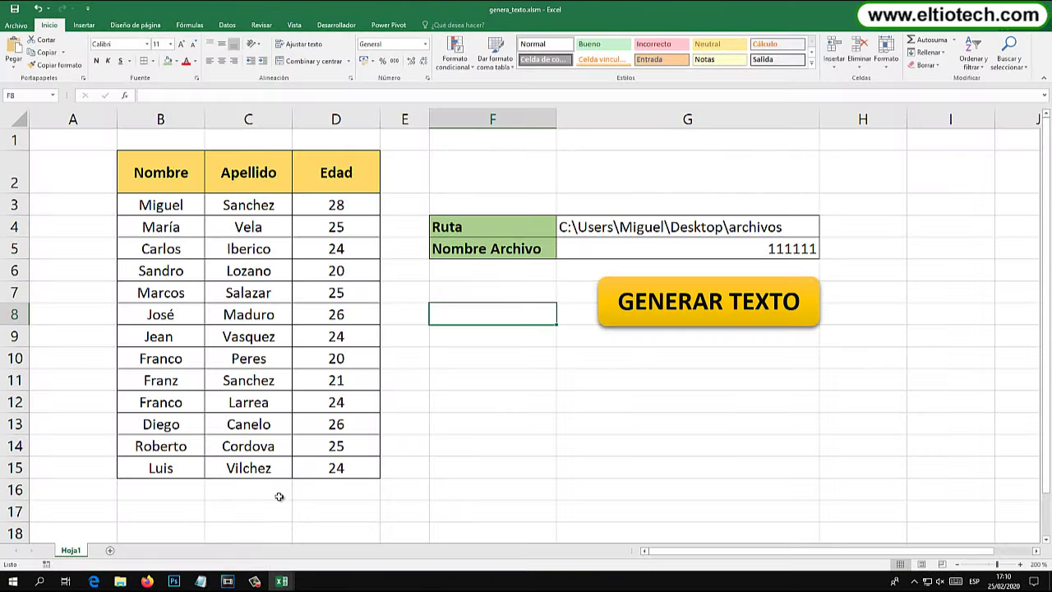
Change the Módulo1 loop start from 'For i = 3' to 'For i = 5'
right_click(71, 553)
left_click(103, 463)
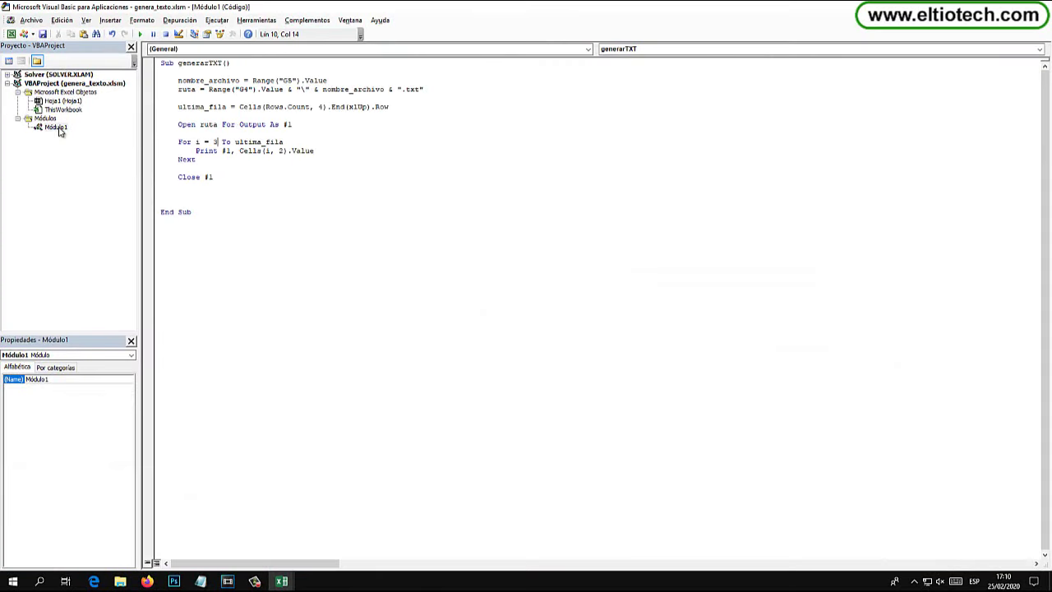
type("-")
key("super+plus")
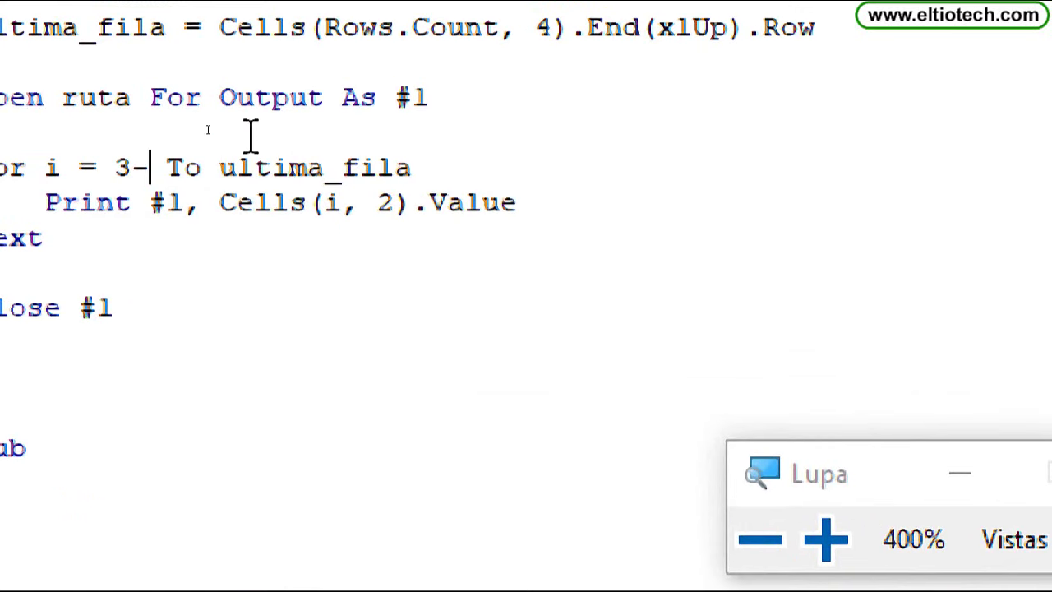
key("BackSpace")
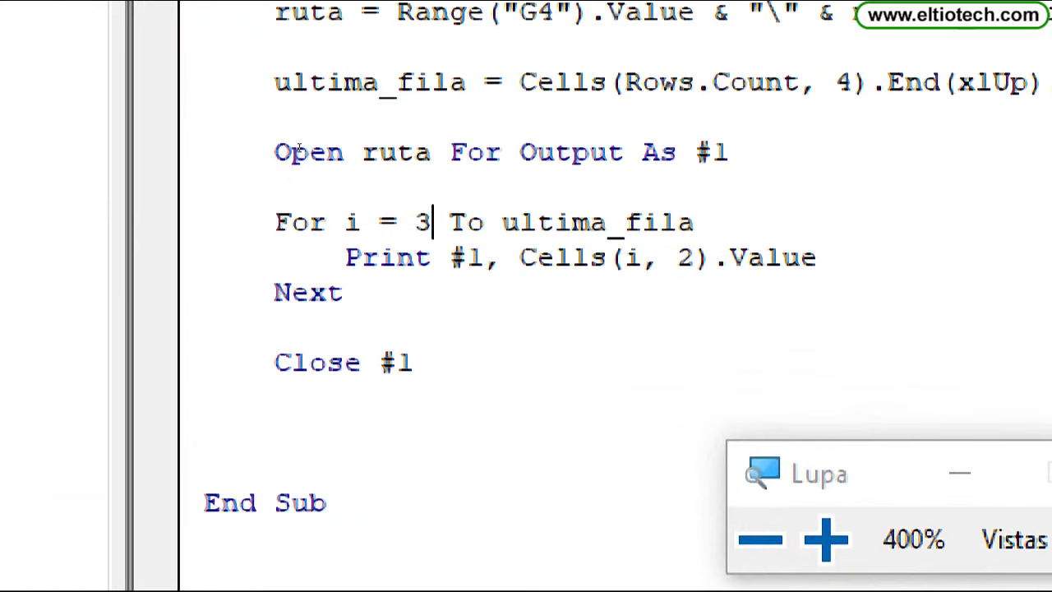
key("shift+Left")
type("5")
key("super+Escape")
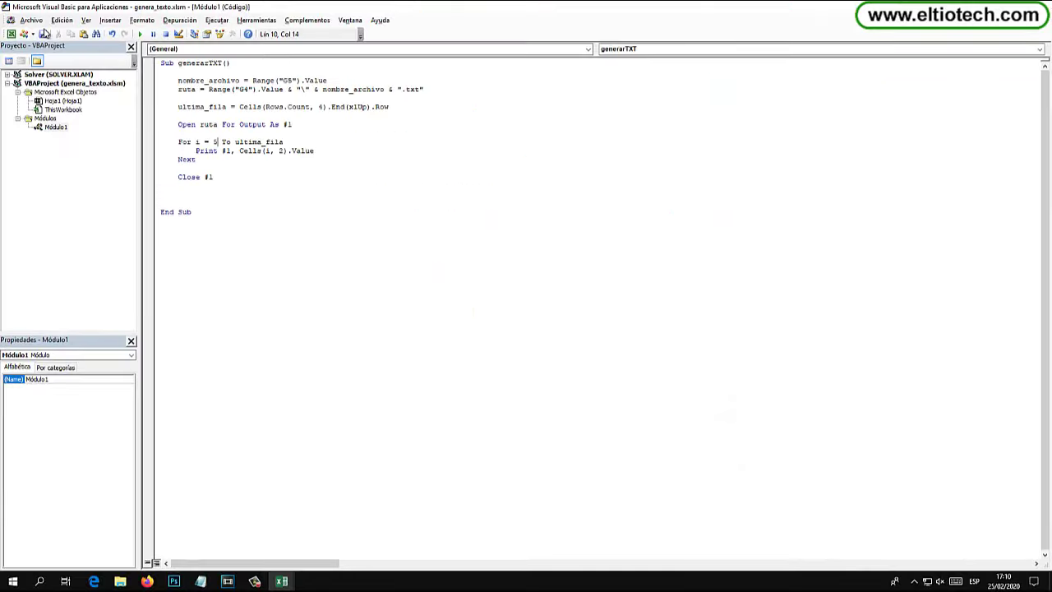
key("alt+F11")
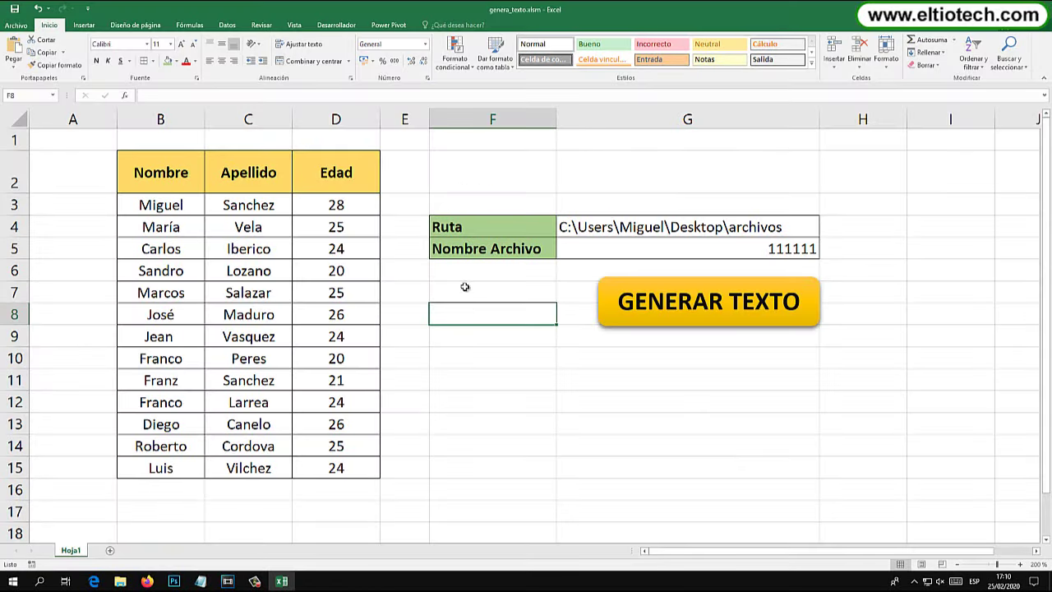
Fill row 5 with gold and select the names from B5 to B15
left_click(15, 140)
left_click(15, 172)
left_click(14, 206)
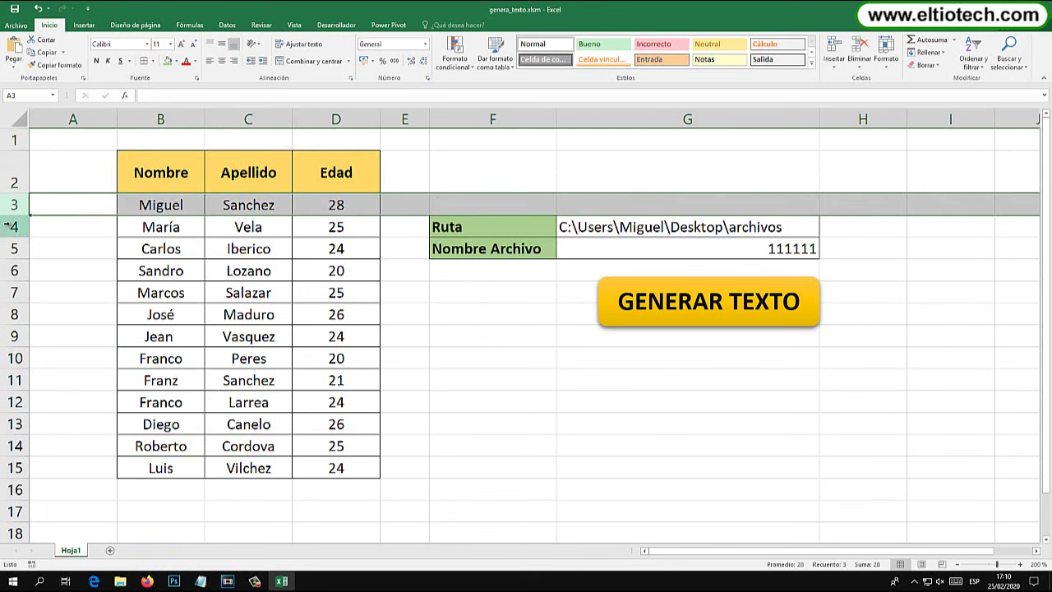
left_click(14, 227)
left_click(15, 248)
left_click(176, 61)
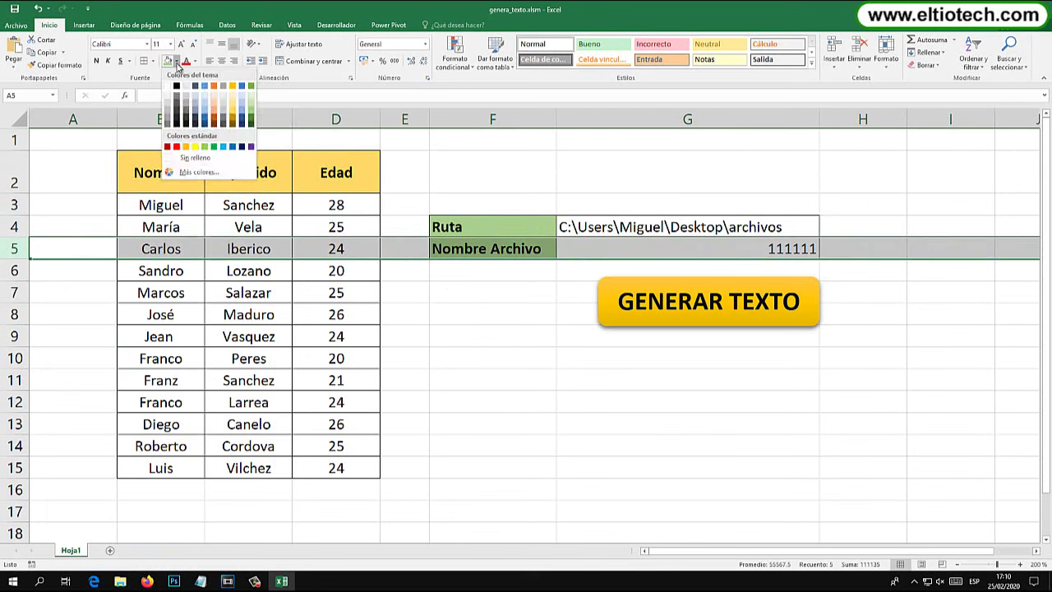
left_click(235, 109)
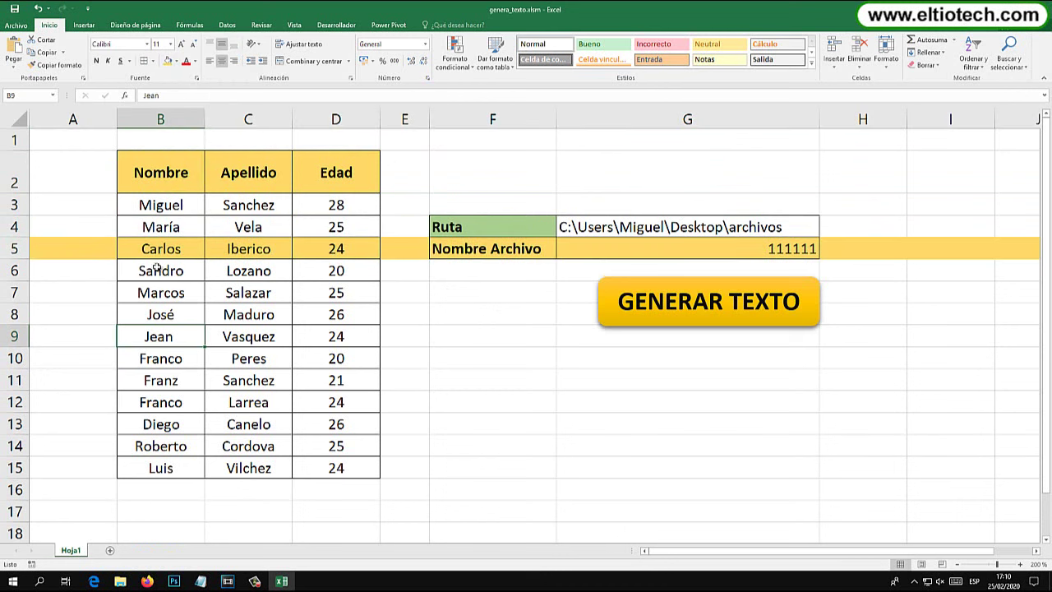
left_click_drag(158, 247, 187, 467)
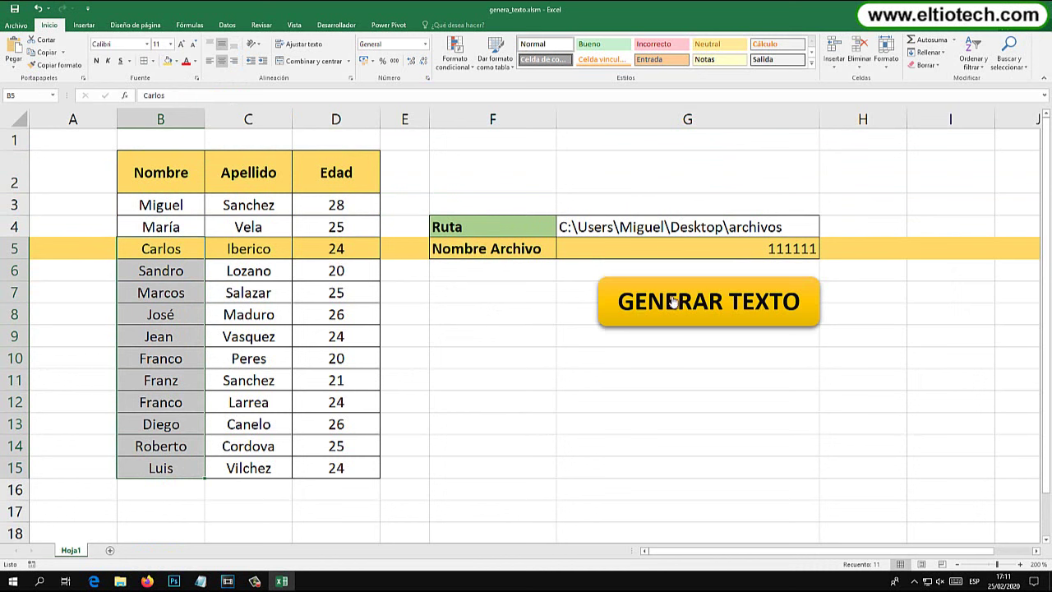
Enter holaaaaaaaaa as the file name in G5
left_click(763, 249)
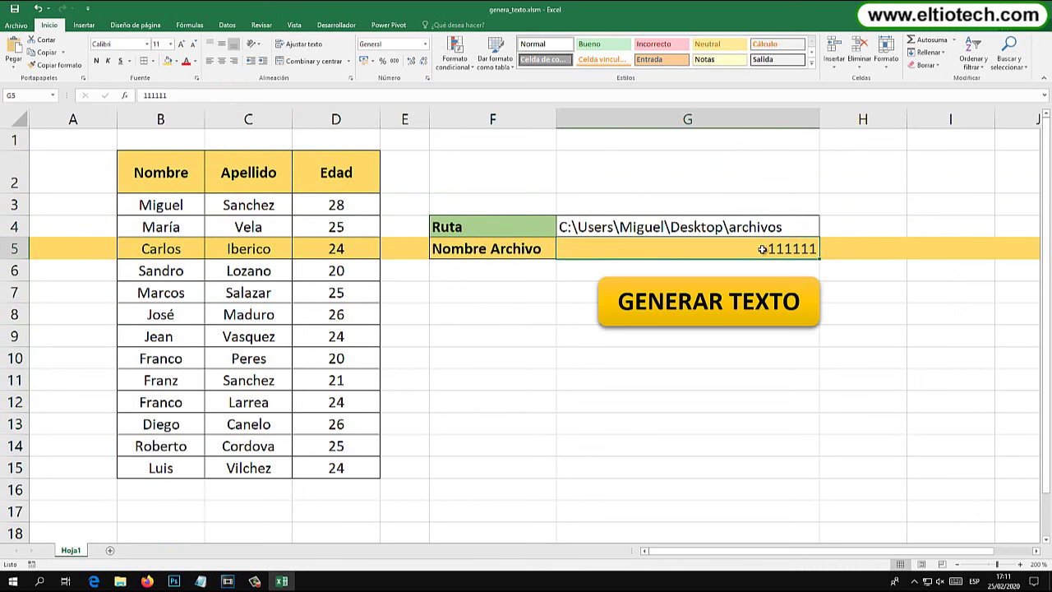
type("holaaaaaa")
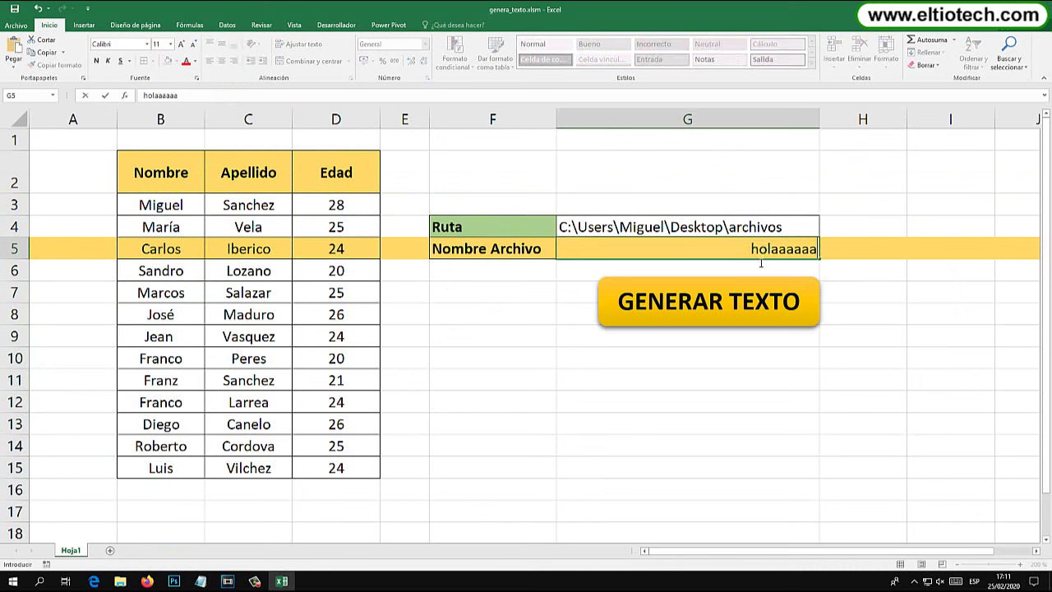
type("aaa")
left_click(672, 403)
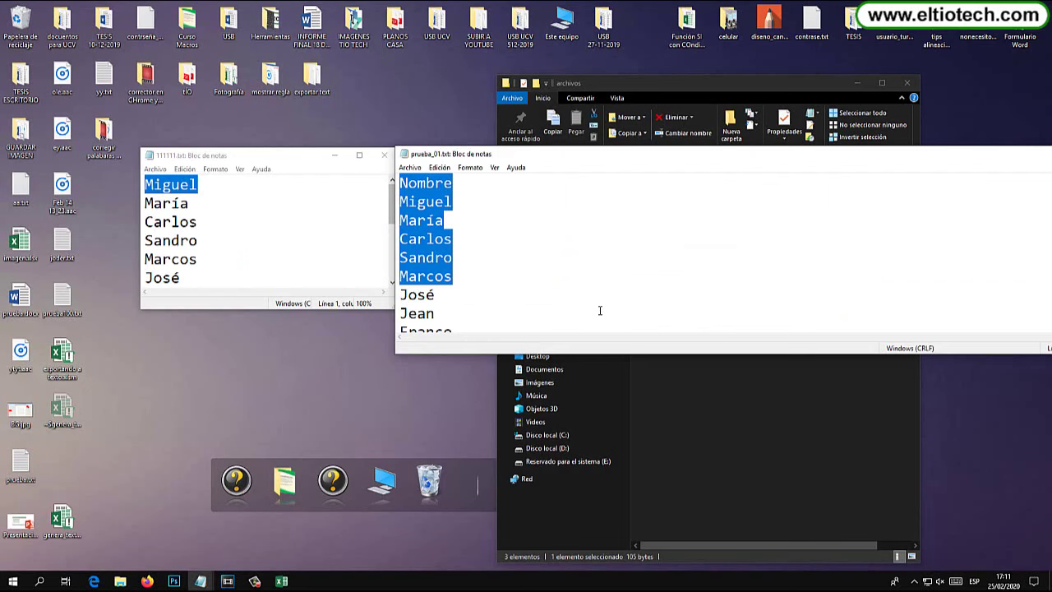
left_click(730, 390)
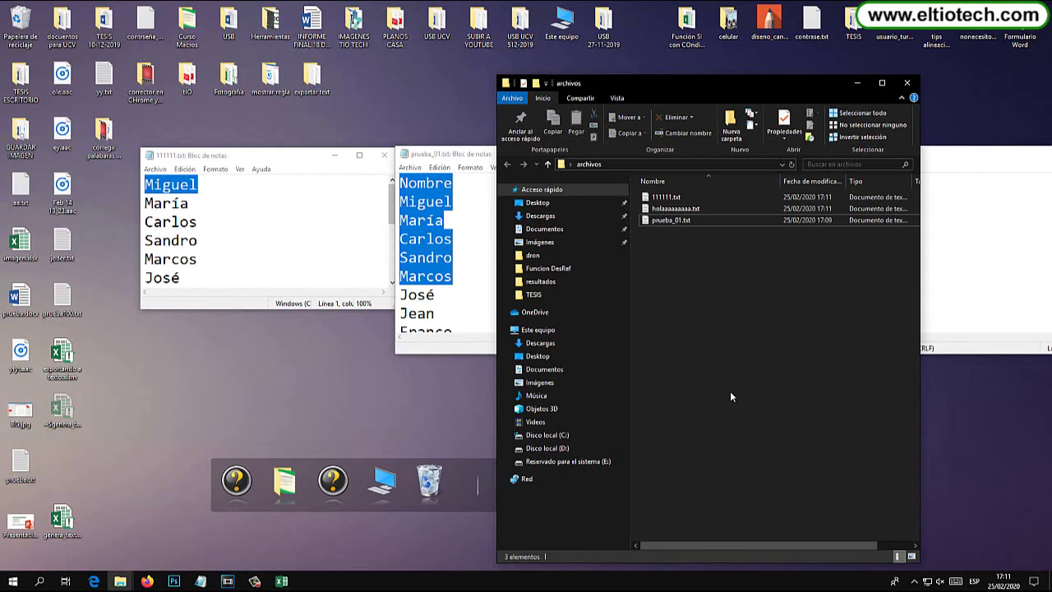
Open holaaaaaaaaa.txt and confirm its list starts at Carlos, then close the blank Notepad window
double_click(683, 210)
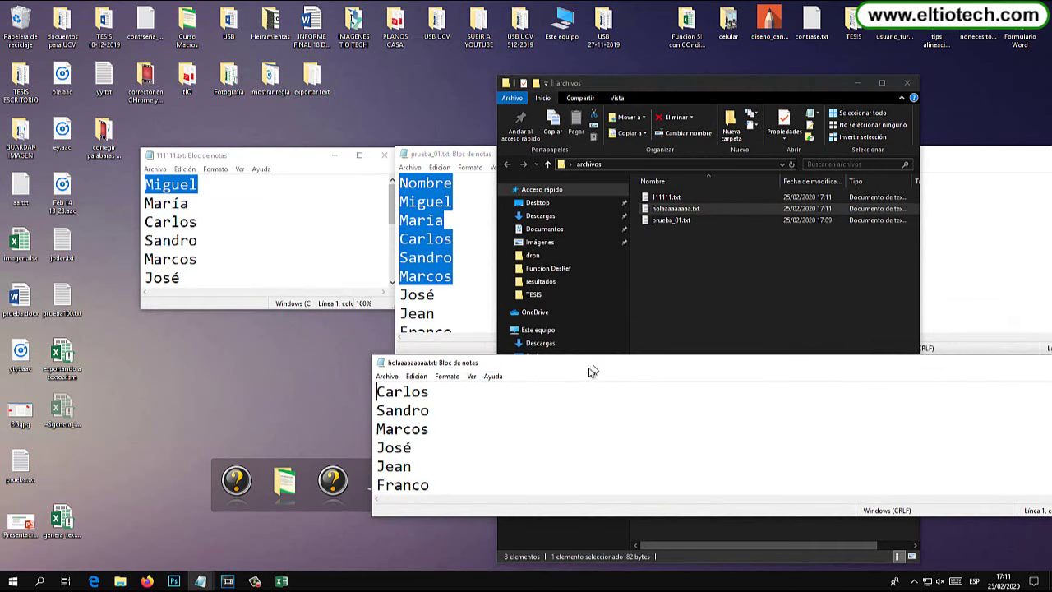
key("super+plus")
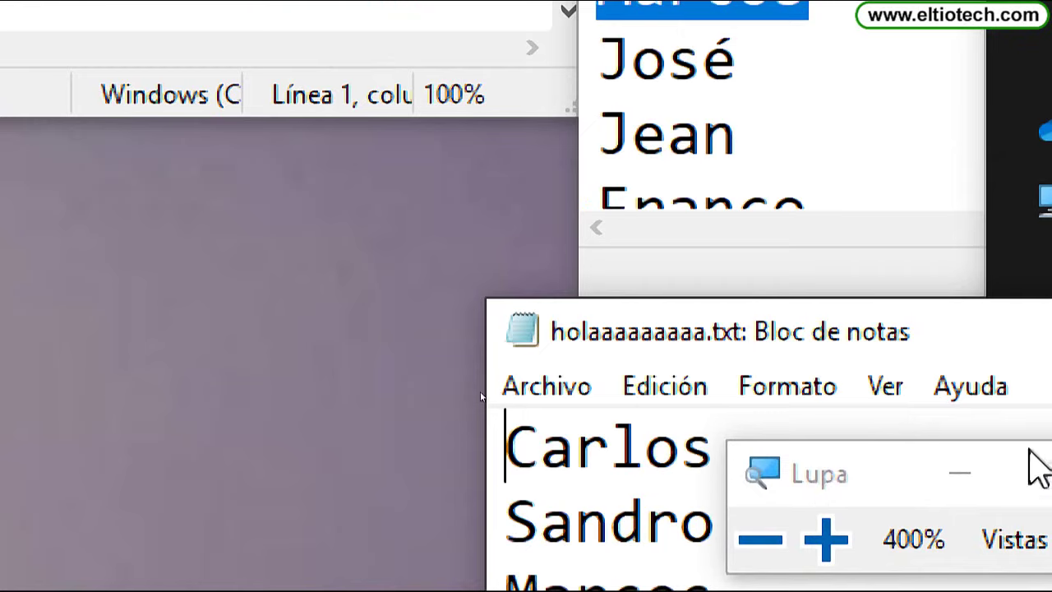
left_click(402, 393)
left_click_drag(604, 469, 472, 343)
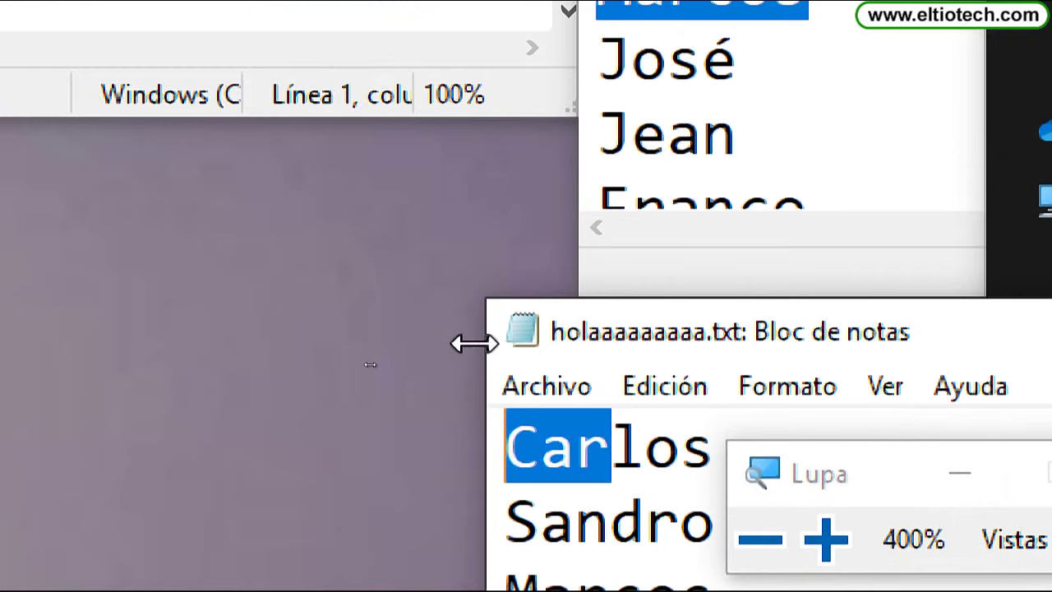
key("super+Escape")
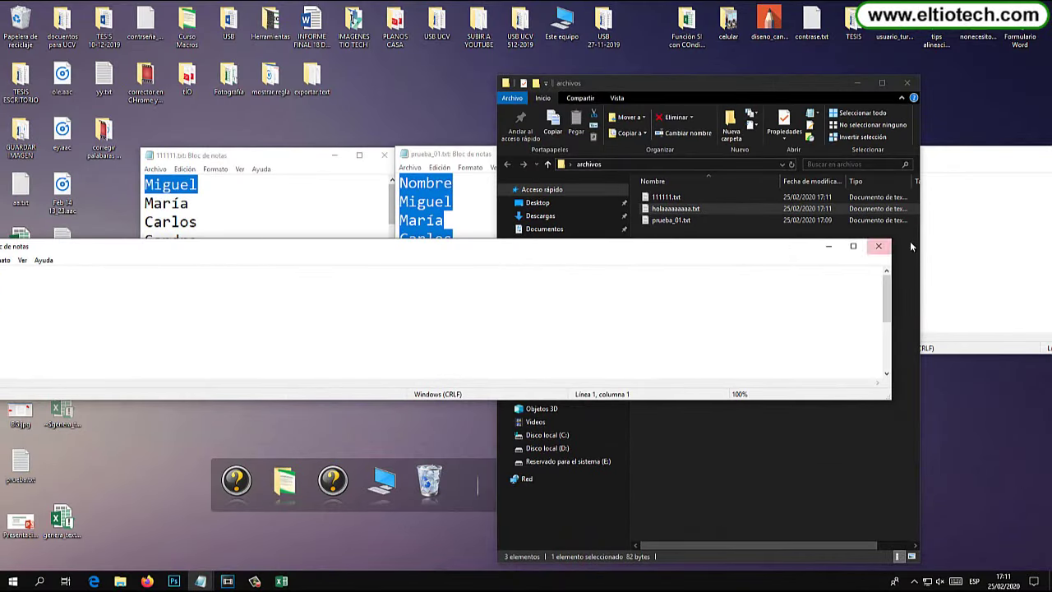
left_click(878, 246)
left_click(282, 581)
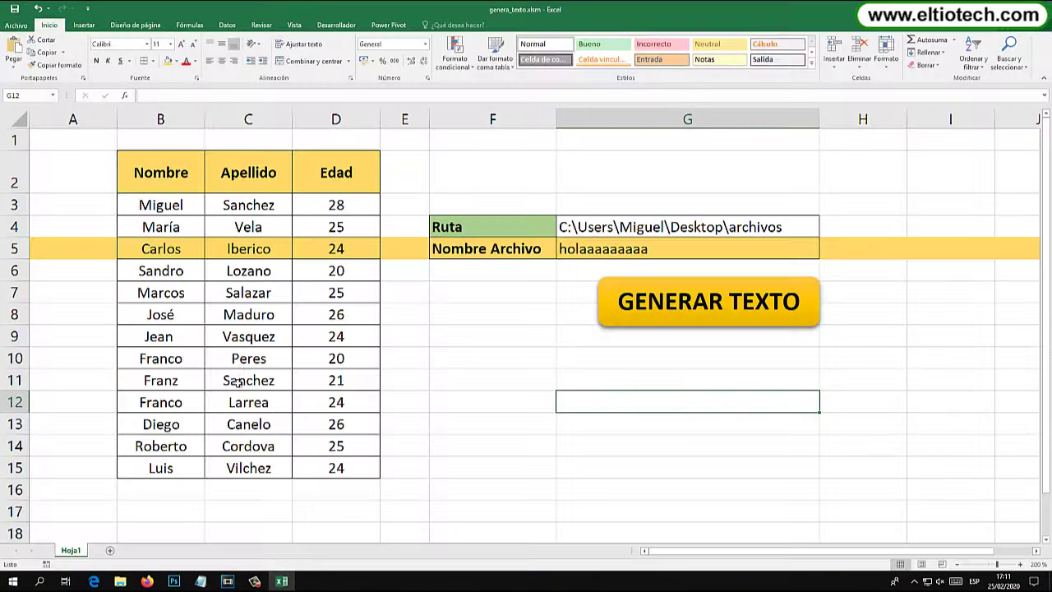
scroll(158, 444, "down", 2)
Enter stray test text 'asdfa' and 'asdfa sdf' into B16 and the cells below
left_click(180, 341)
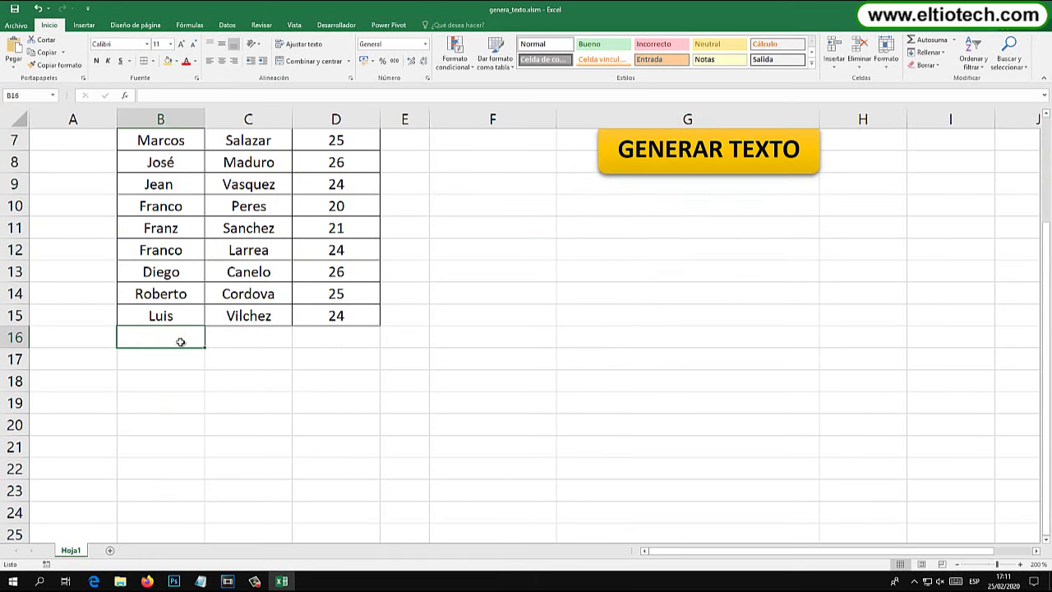
type("asdfa")
key("Return")
type("asdfa")
key("Return")
type("asdfa ")
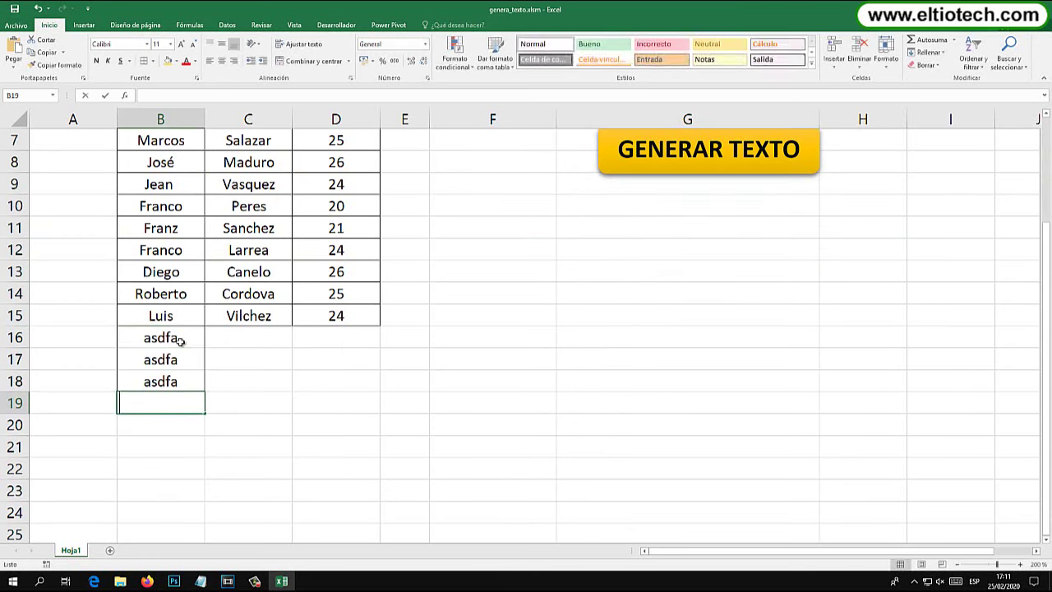
type("sdf")
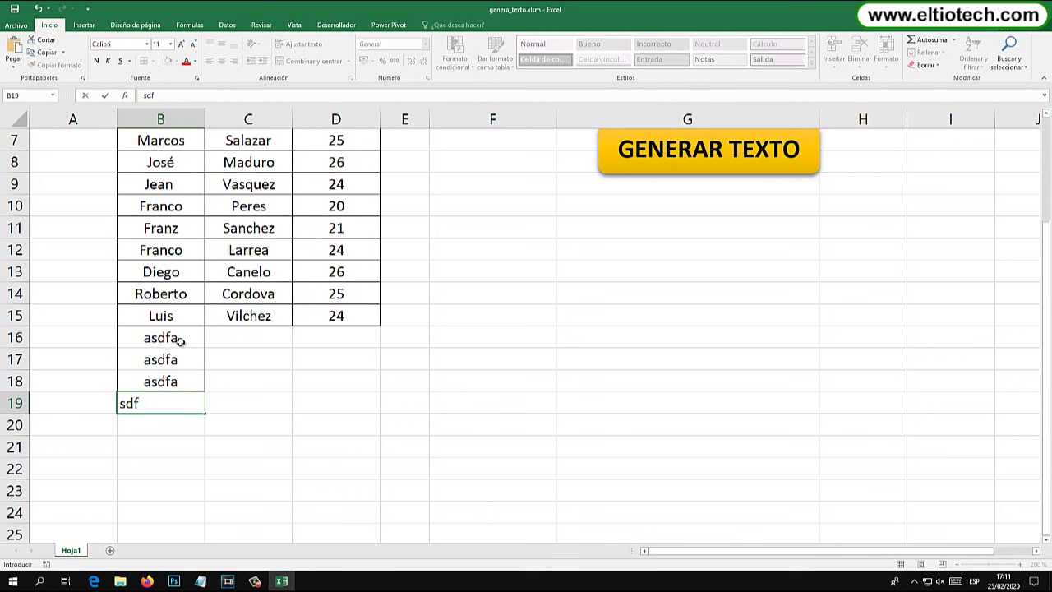
Clear the stray test entries from B16 through B19
left_click(181, 341)
key("Delete")
key("Down")
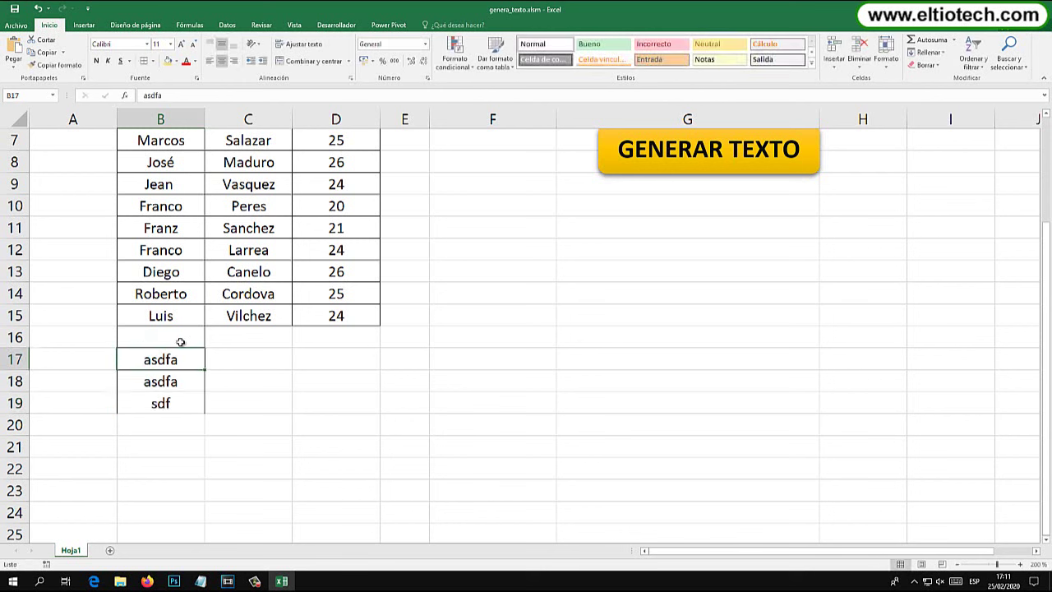
key("Delete")
key("Down")
key("Delete")
key("Down")
key("Delete")
key("Down")
key("Down")
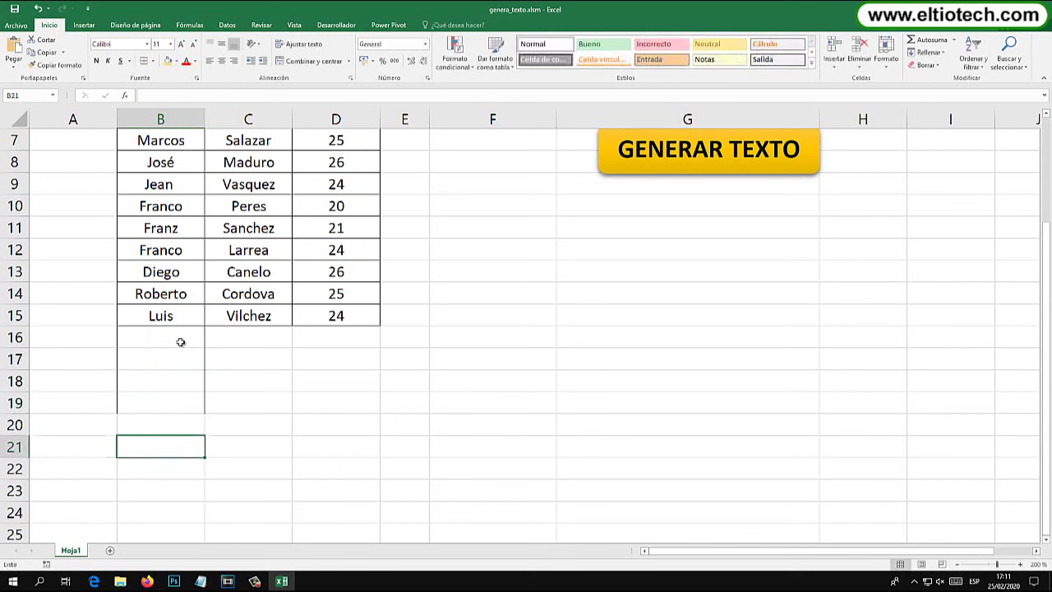
key("Up")
key("Up")
key("Up")
Select the empty cells from B16 down and enter test text 'dfg' in B28
left_click(181, 341)
key("shift+Down")
key("shift+Down")
key("shift+Down")
key("shift+Down")
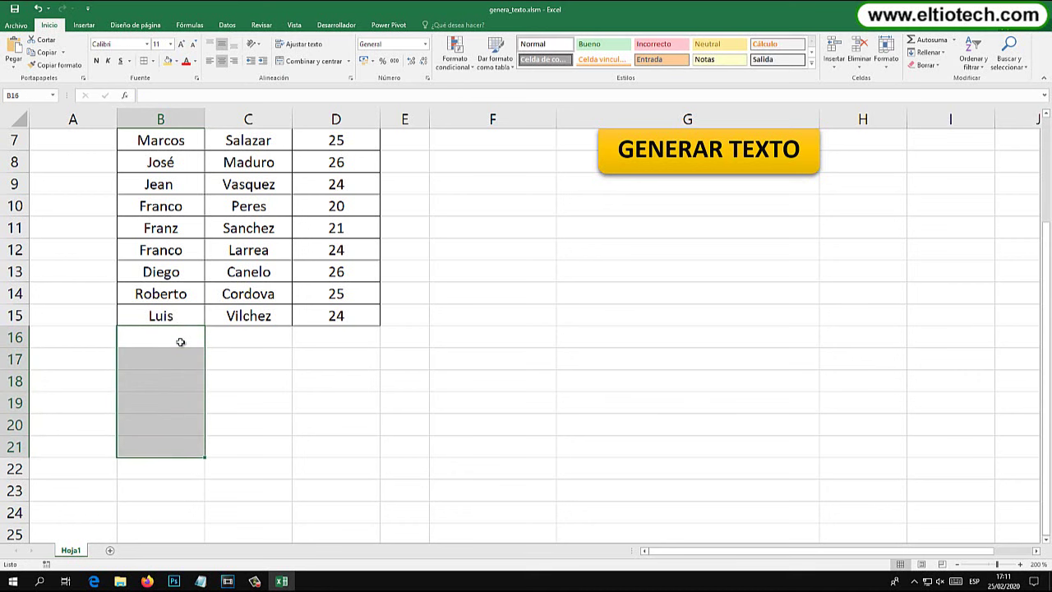
scroll(246, 300, "up", 2)
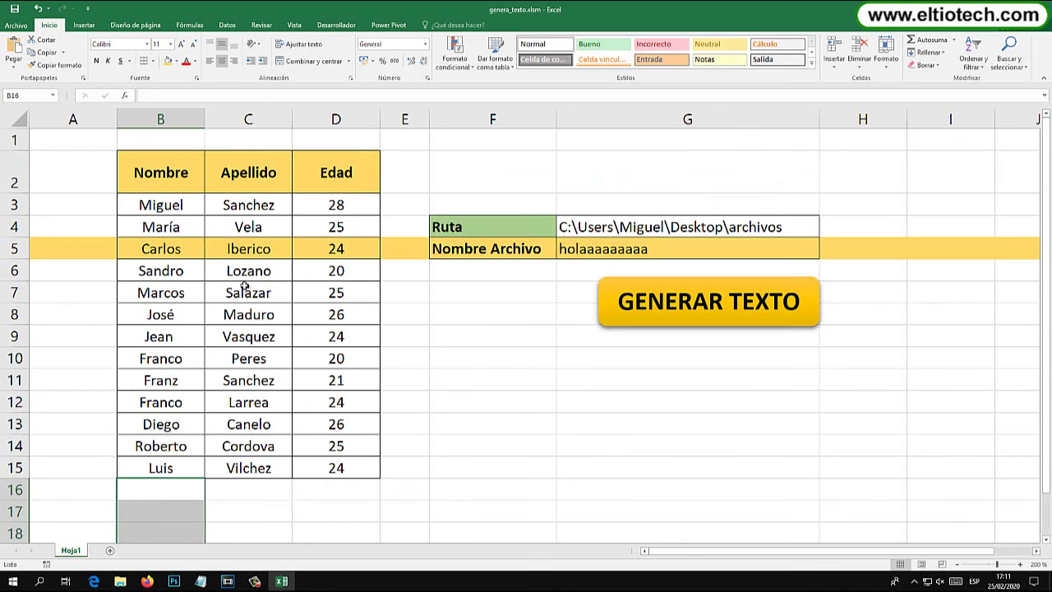
scroll(244, 286, "down", 2)
scroll(181, 373, "down", 3)
left_click(186, 408)
scroll(187, 403, "up", 5)
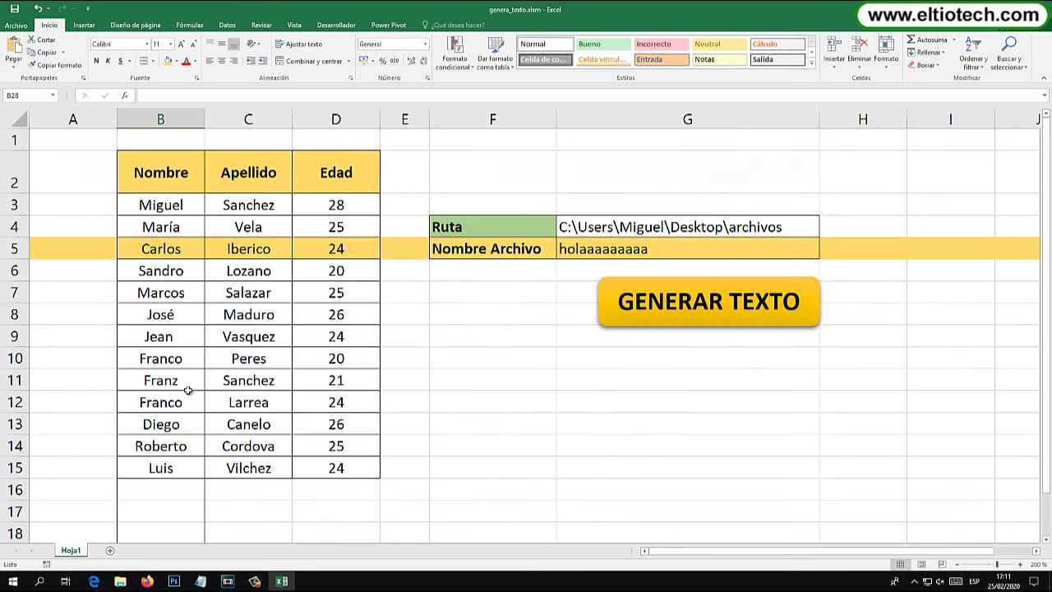
scroll(222, 351, "down", 4)
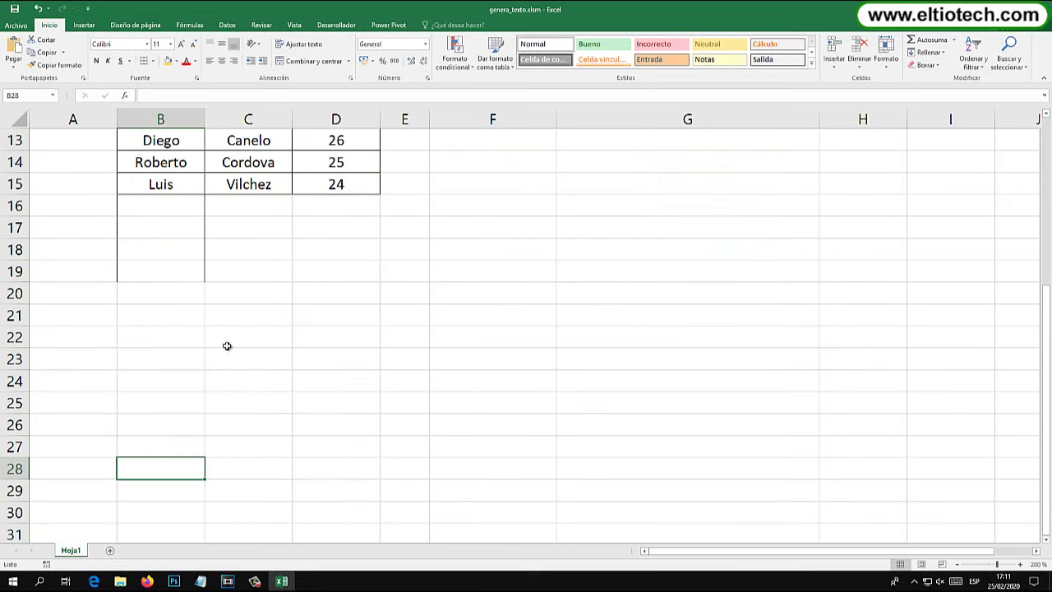
type("dfg")
left_click(183, 401)
Delete the 'dfg' test entry from B28 and scroll back to the top of the sheet
left_click(156, 463)
left_click(155, 403)
left_click(152, 336)
left_click(152, 205)
left_click_drag(161, 337, 164, 359)
left_click(142, 474)
key("Delete")
scroll(222, 443, "up", 4)
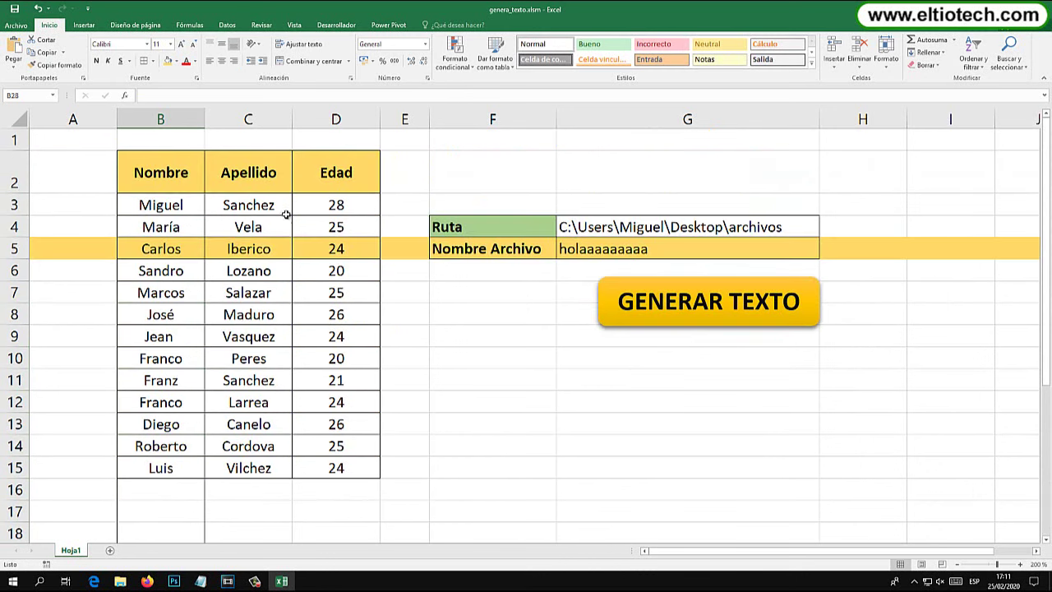
Set row 5 to No Fill with Automatic font colour
left_click(15, 248)
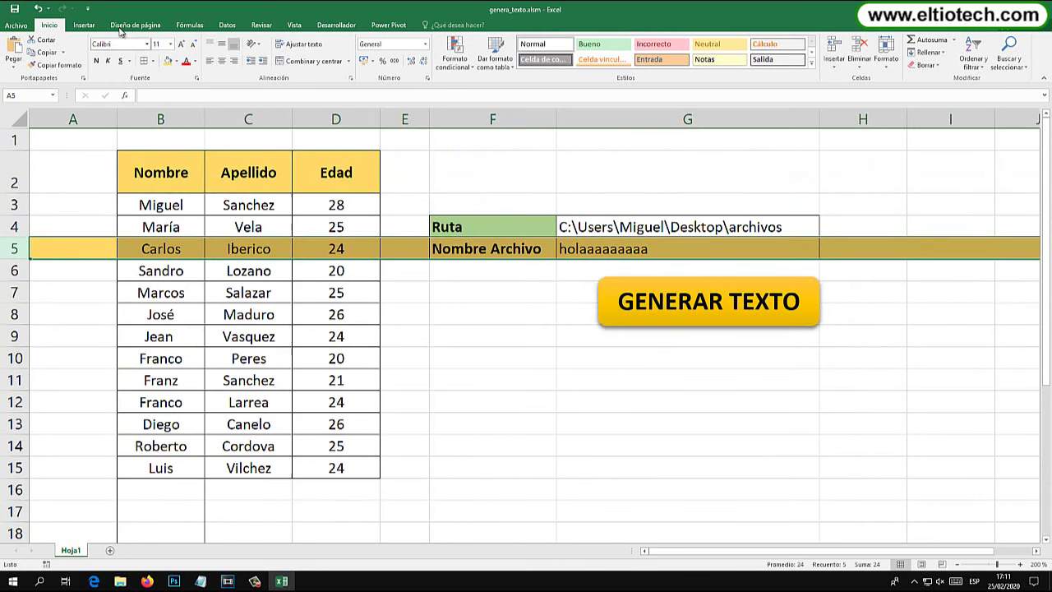
left_click(186, 61)
left_click(176, 61)
left_click(187, 157)
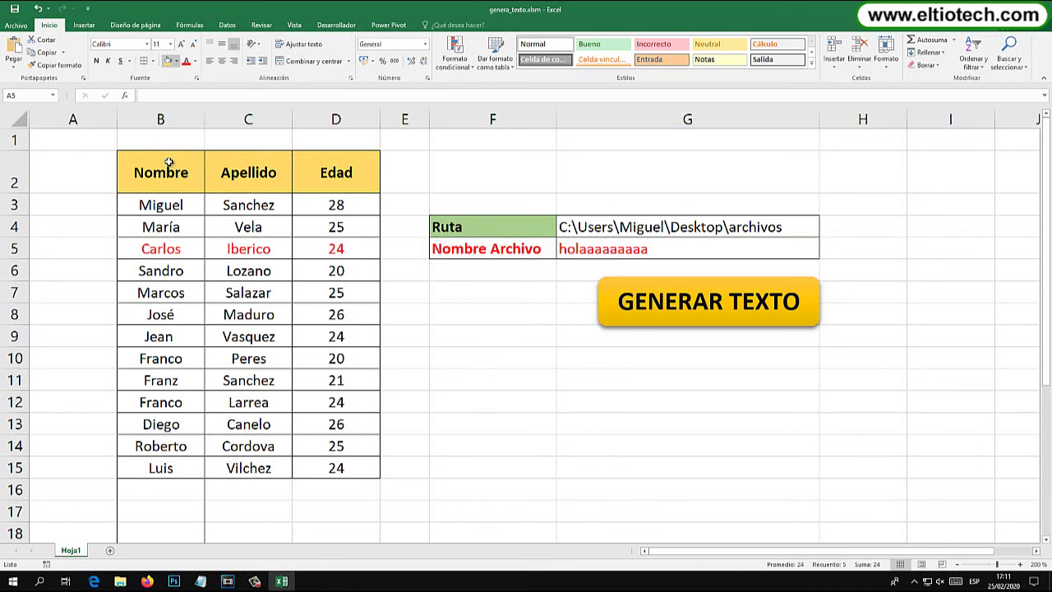
left_click(195, 61)
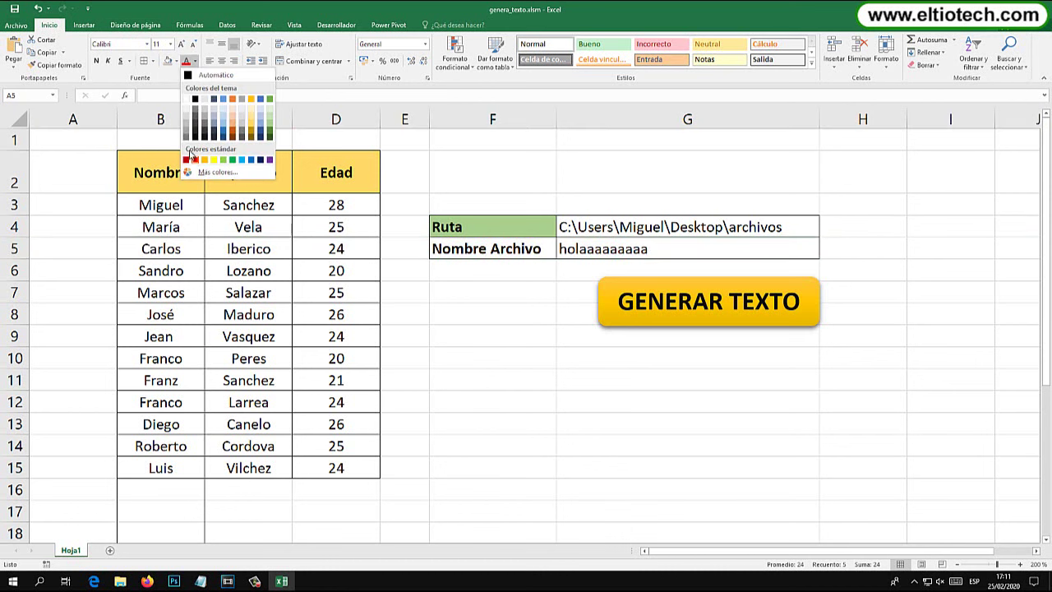
left_click(219, 181)
left_click(211, 266)
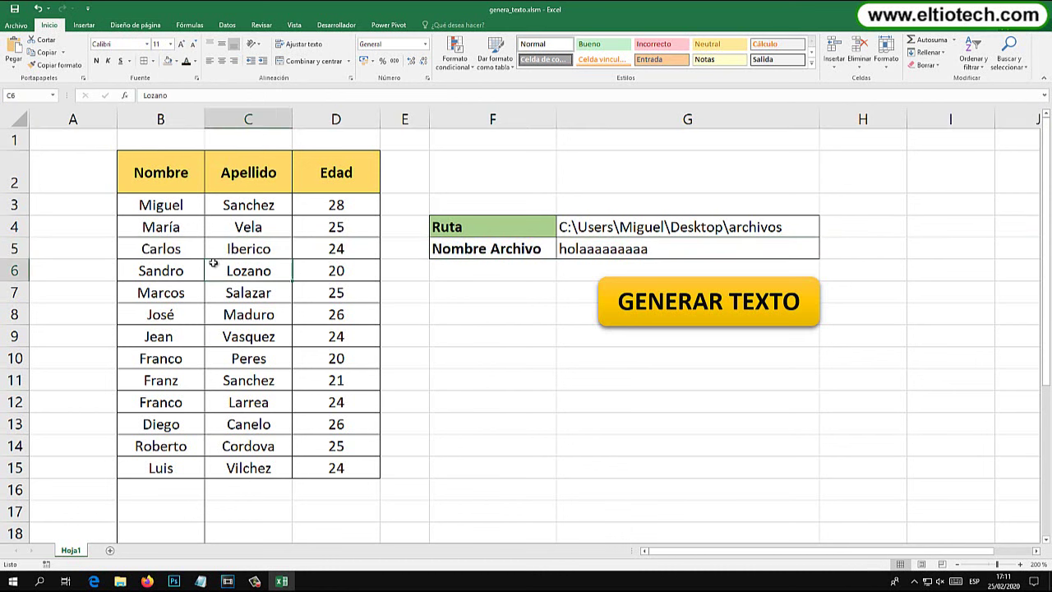
mouse_move(201, 581)
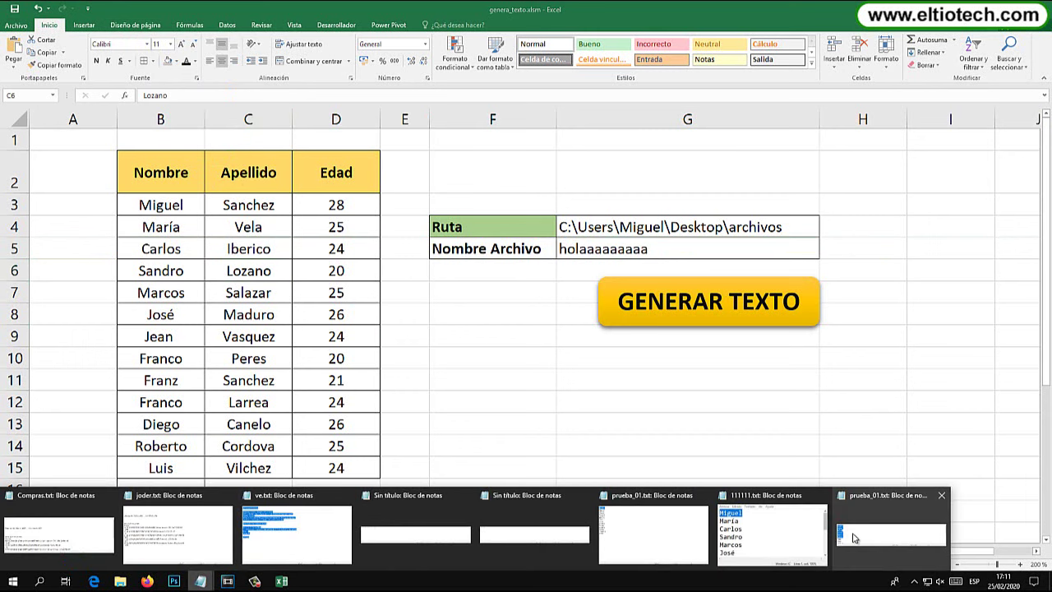
Review the names-only prueba_01.txt in Notepad, then bring up the Hoja1 sheet's menu
left_click(888, 534)
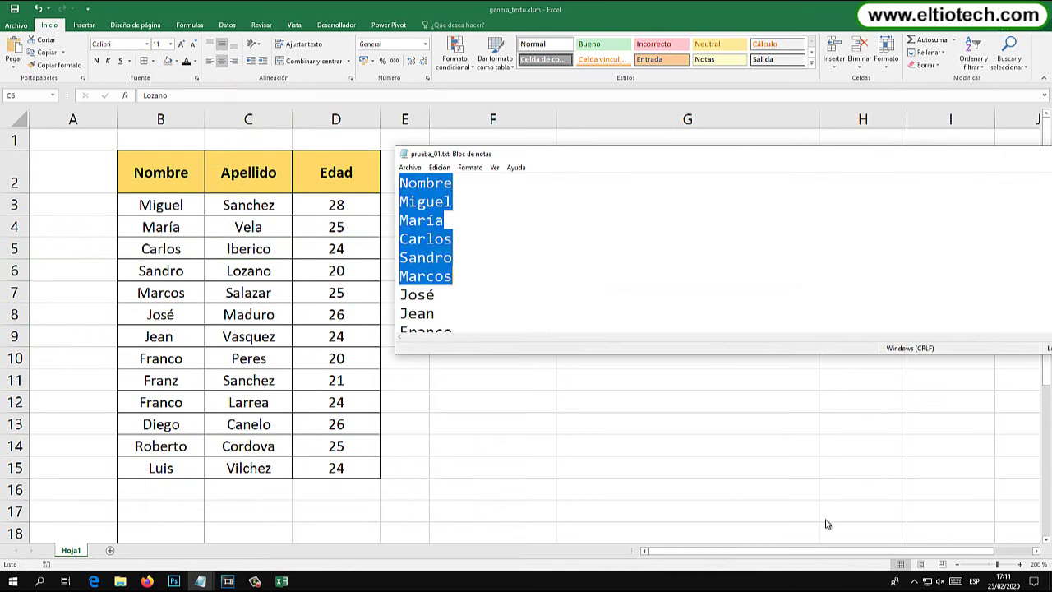
double_click(499, 156)
key("ctrl+a")
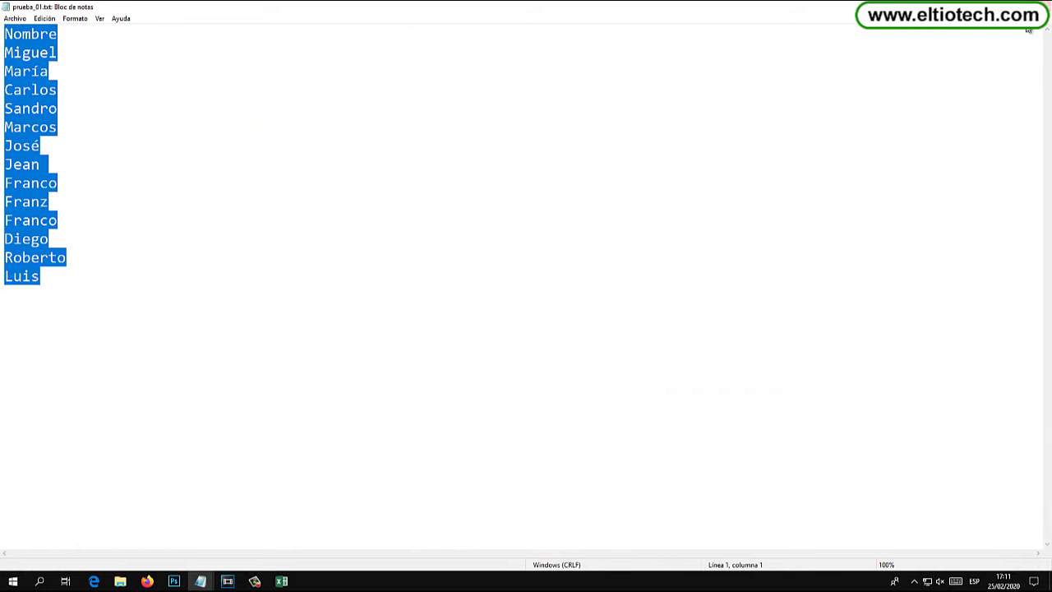
left_click(1040, 7)
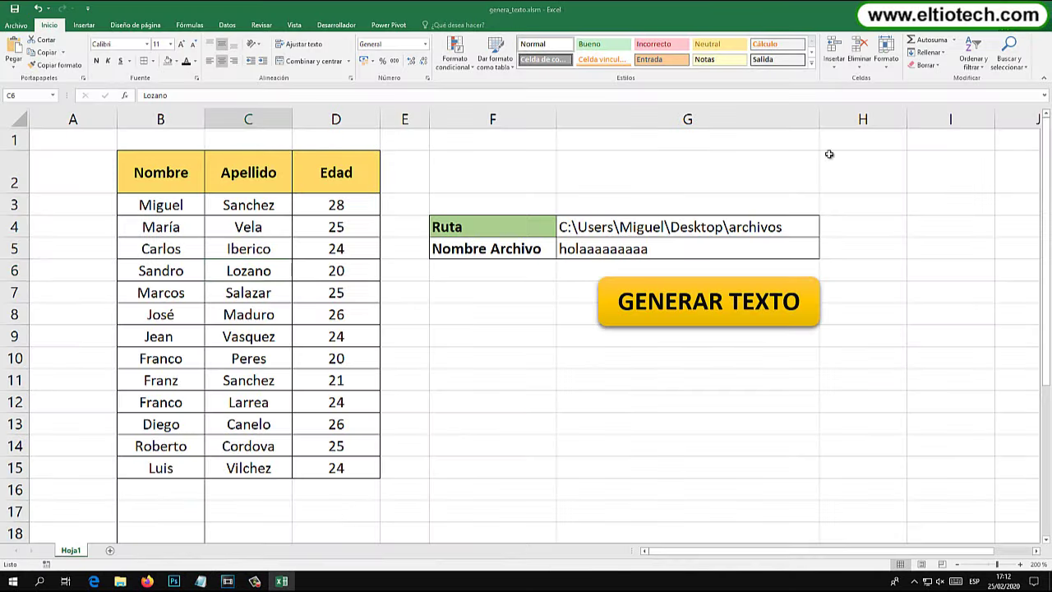
right_click(69, 556)
Open Módulo1's generarTXT macro and start appending '& Cells' to the Print line
left_click(99, 477)
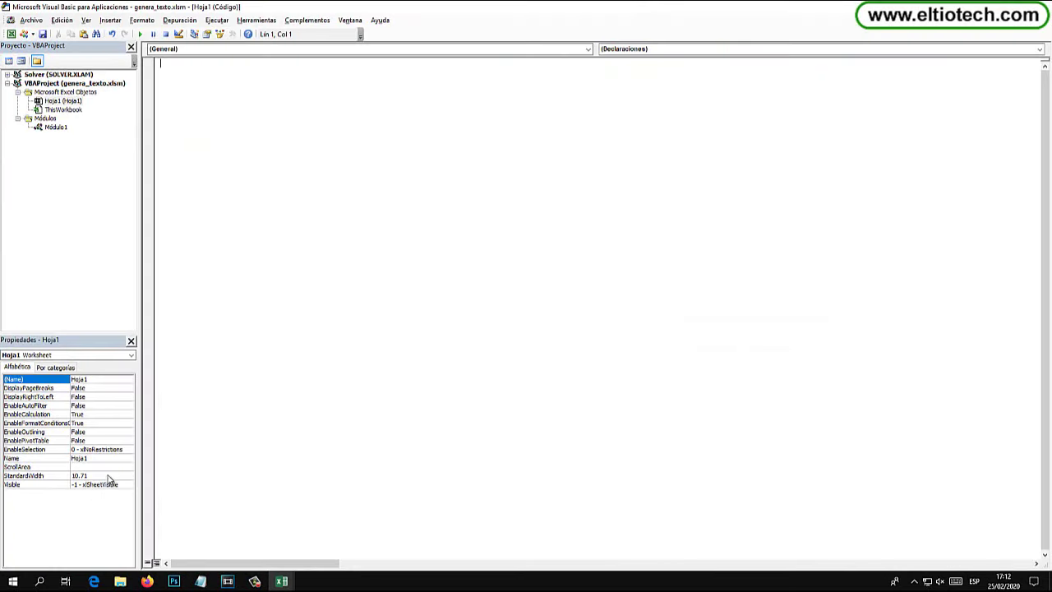
double_click(56, 127)
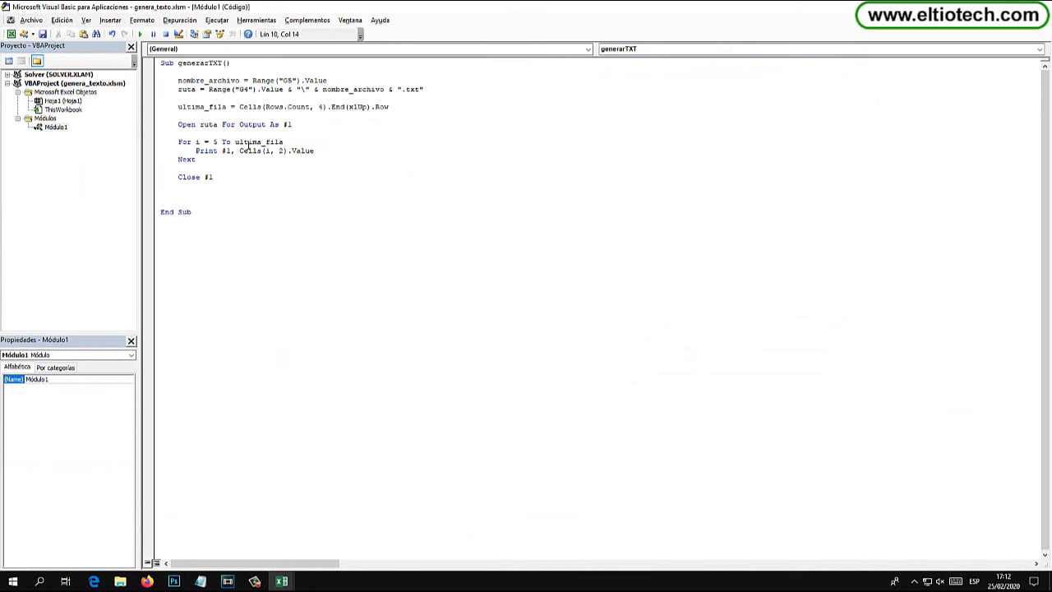
key("super+plus")
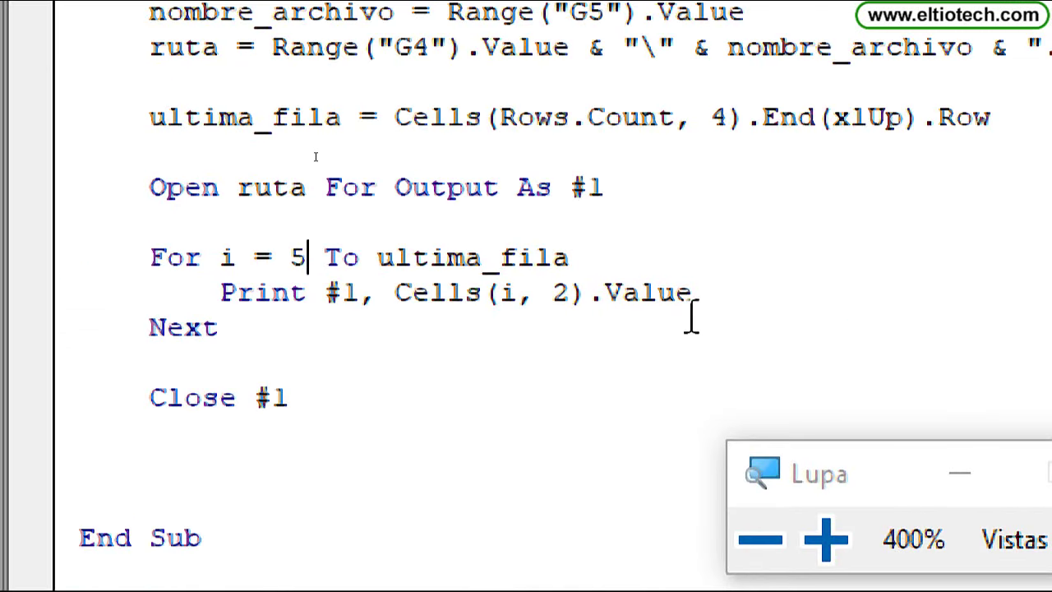
left_click(692, 312)
type("&")
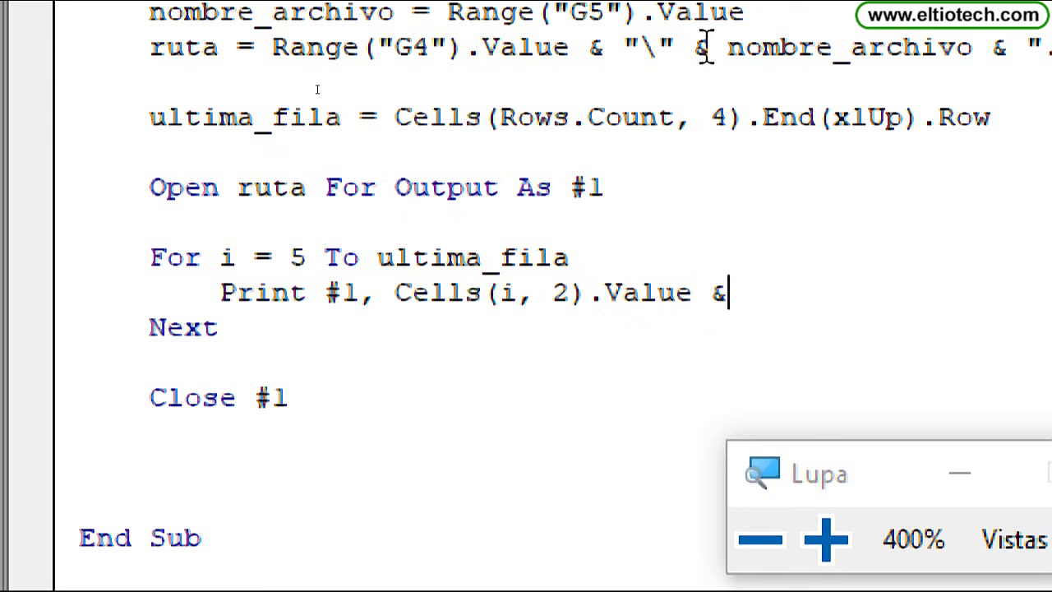
left_click(701, 51)
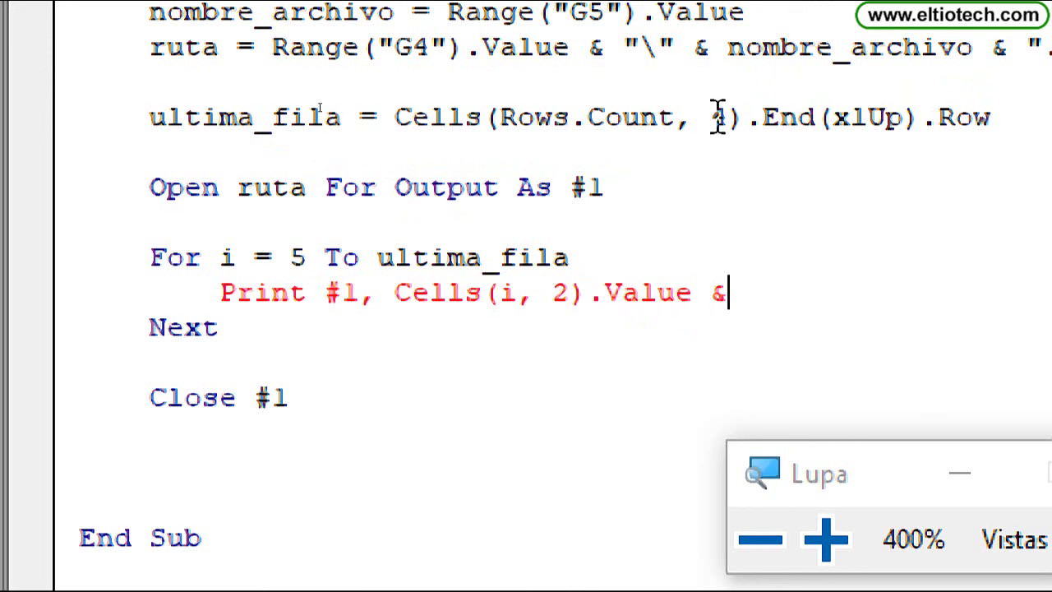
left_click(748, 294)
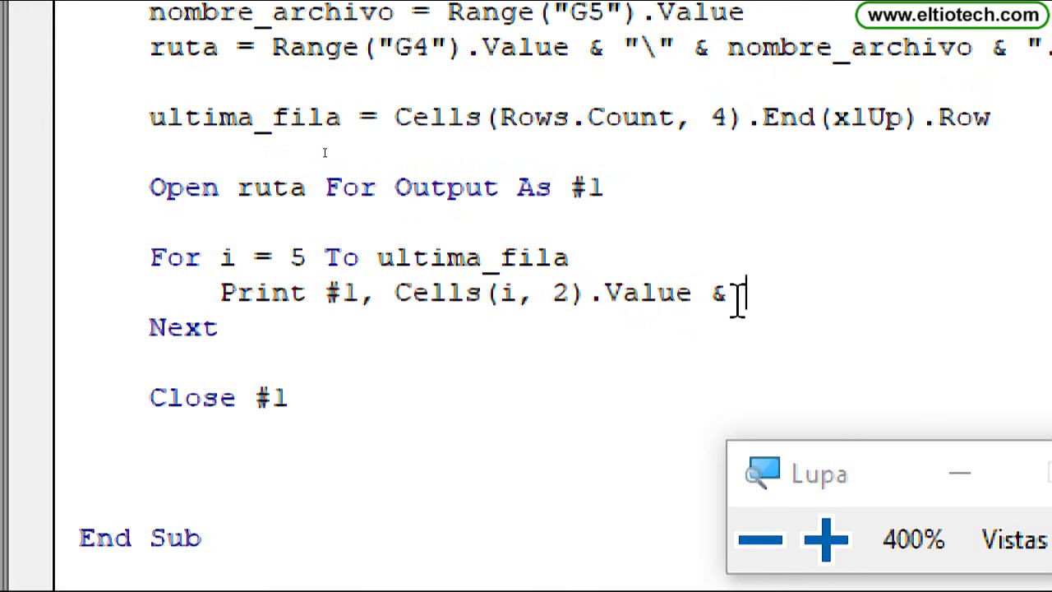
type("Cel")
type("ls")
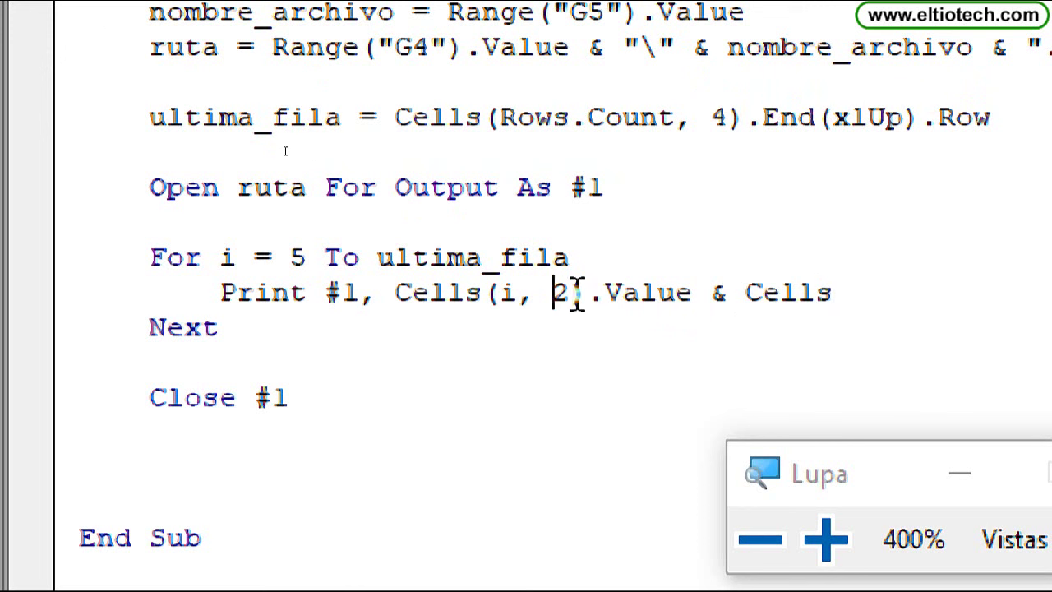
Complete the Print line with a pasted Cells(i, 2).Value changed to Cells(i, 3).Value
left_click_drag(585, 294, 483, 294)
left_click_drag(693, 293, 395, 294)
key("ctrl+c")
left_click(834, 294)
left_click_drag(834, 293, 746, 294)
key("ctrl+v")
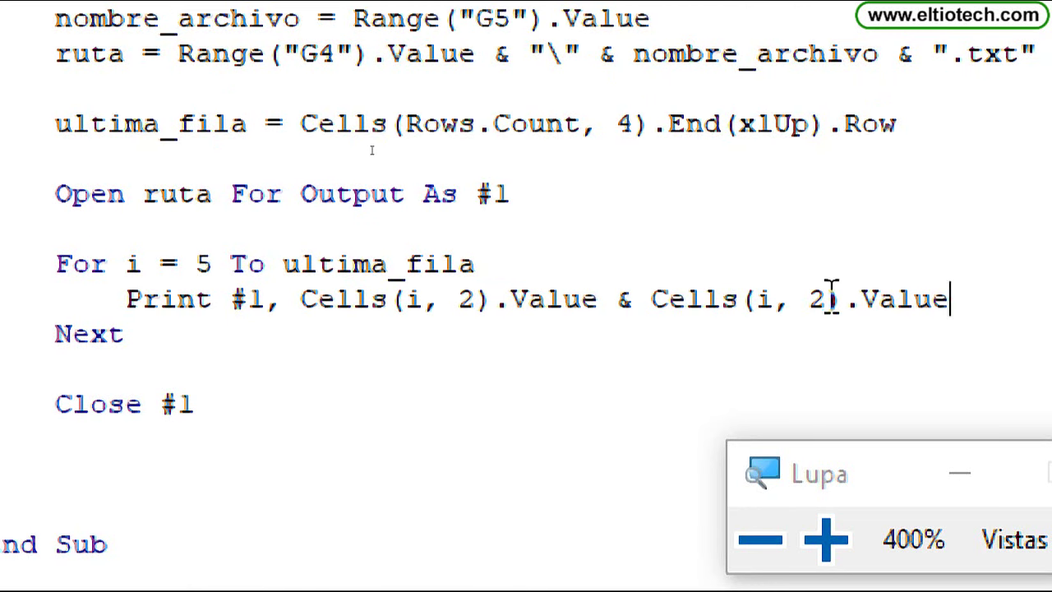
double_click(847, 298)
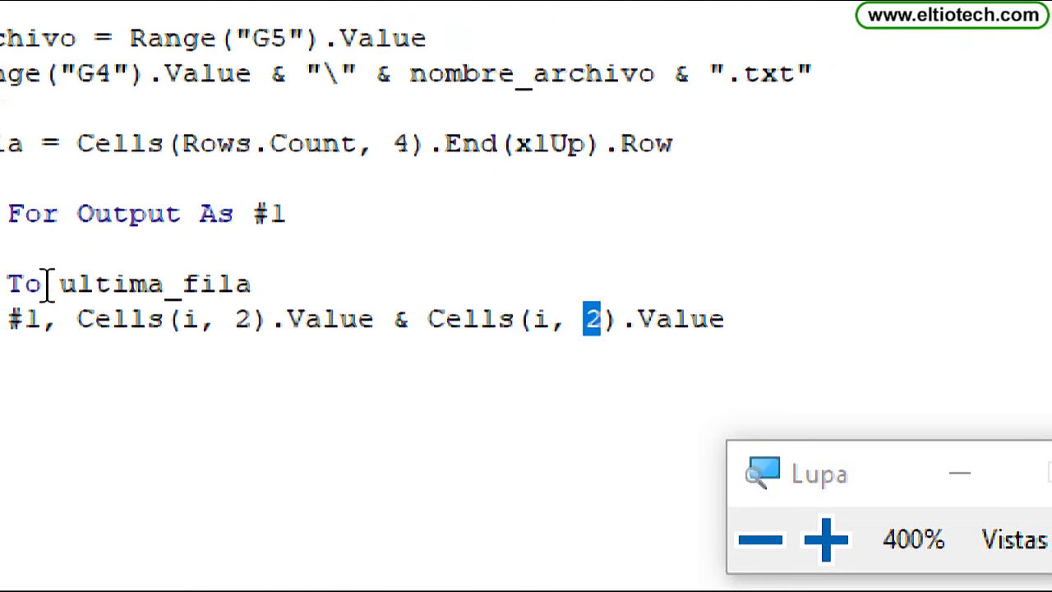
type("3")
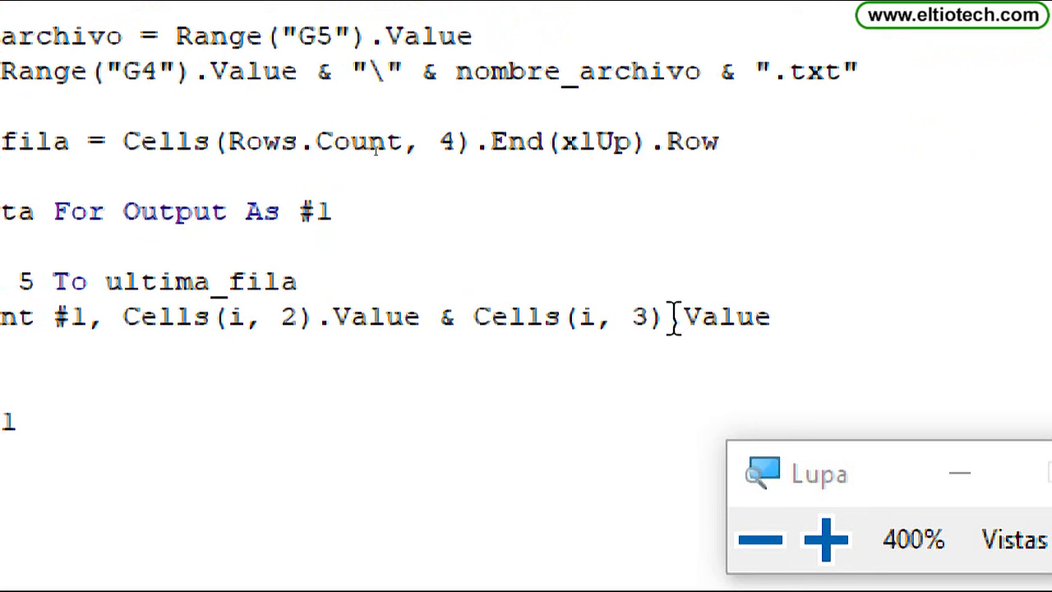
left_click(439, 317)
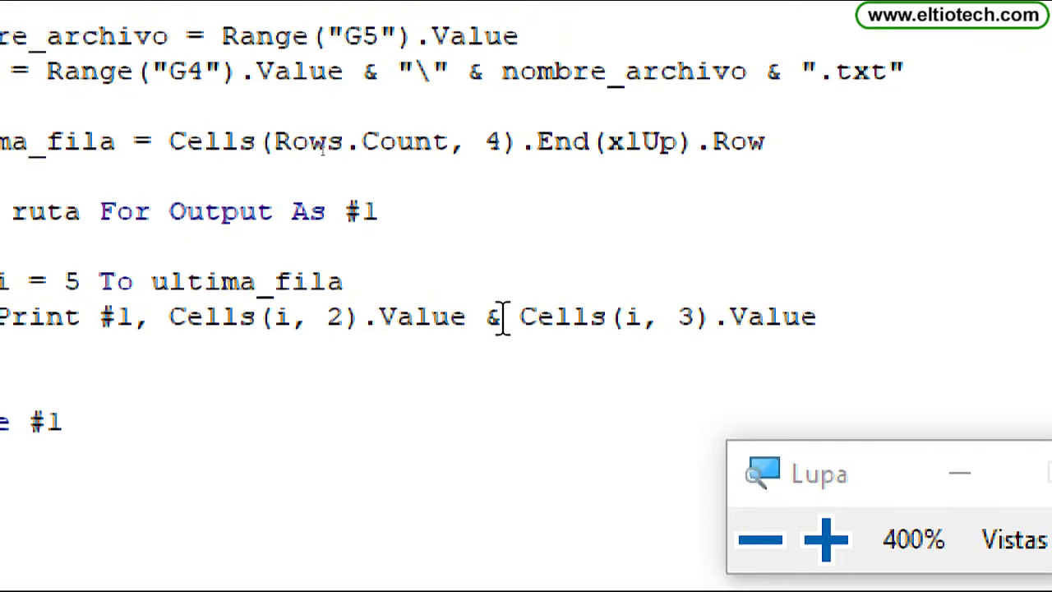
left_click(504, 316)
left_click_drag(857, 314, 512, 333)
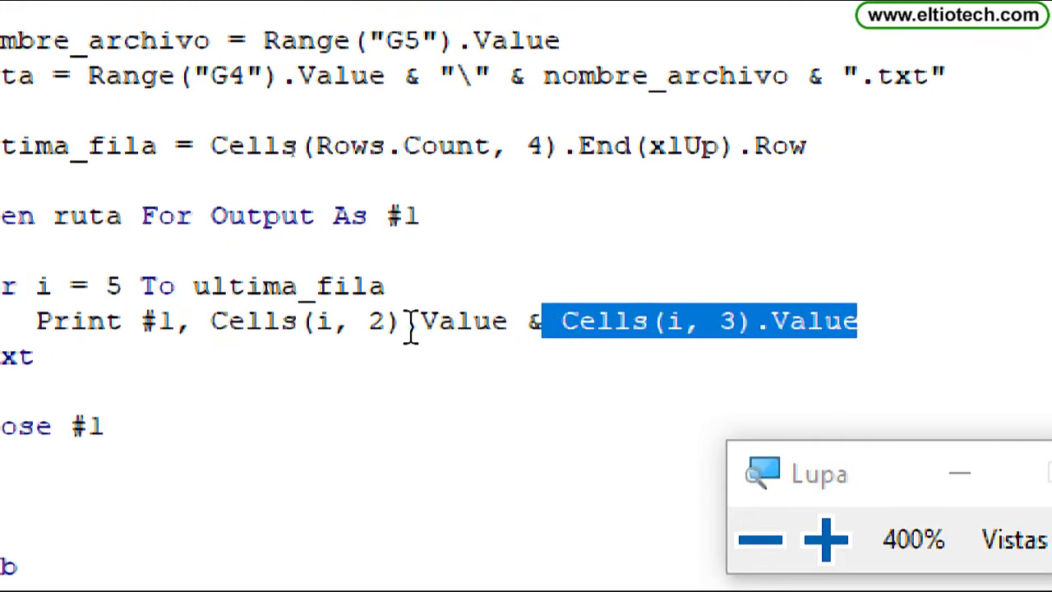
Insert a " - " separator between the column 2 and column 3 values
left_click(548, 321)
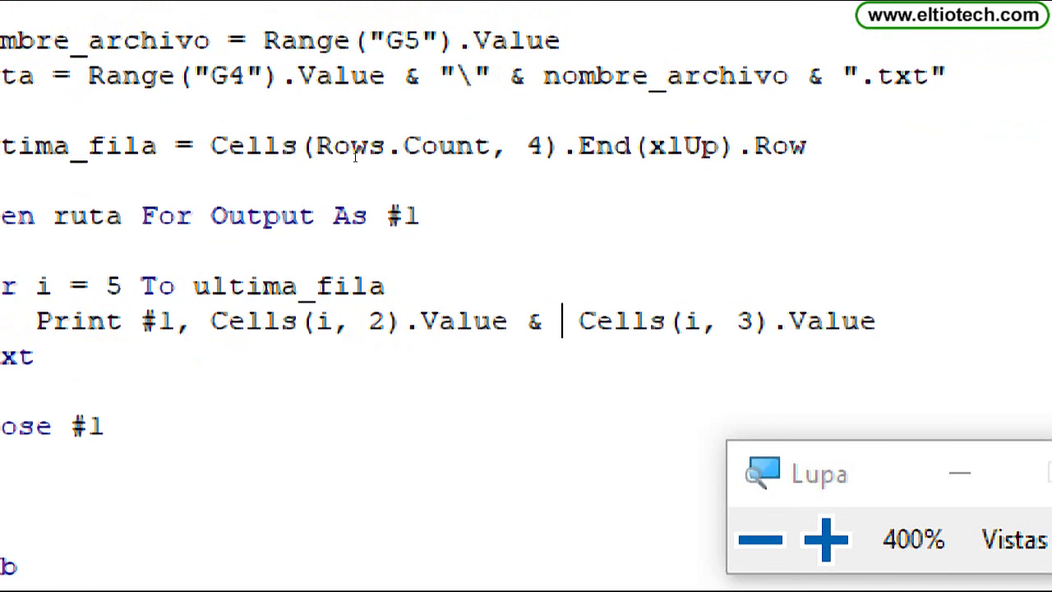
type("\"\"")
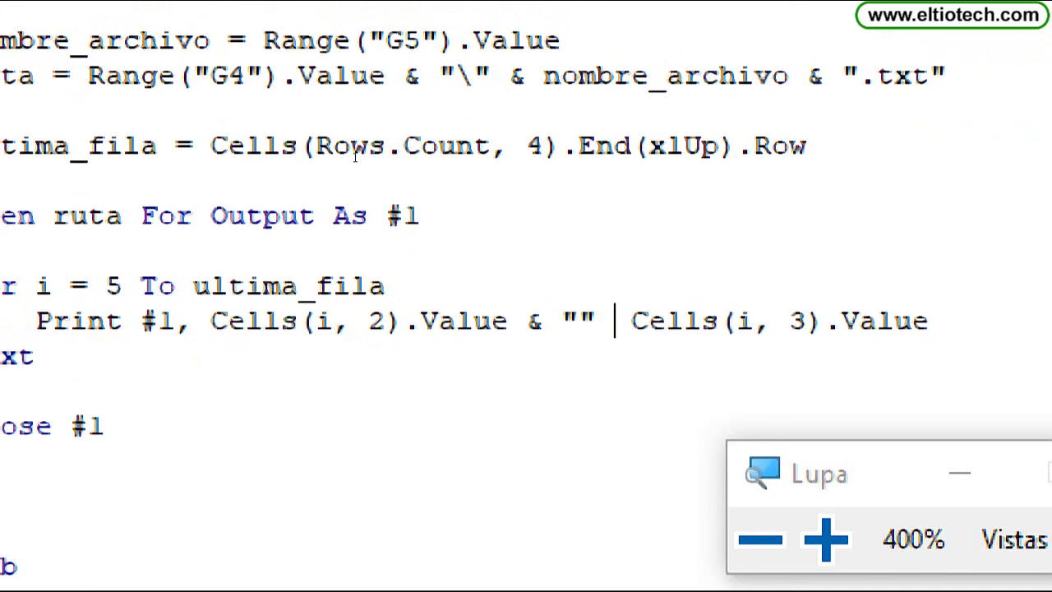
type(" &")
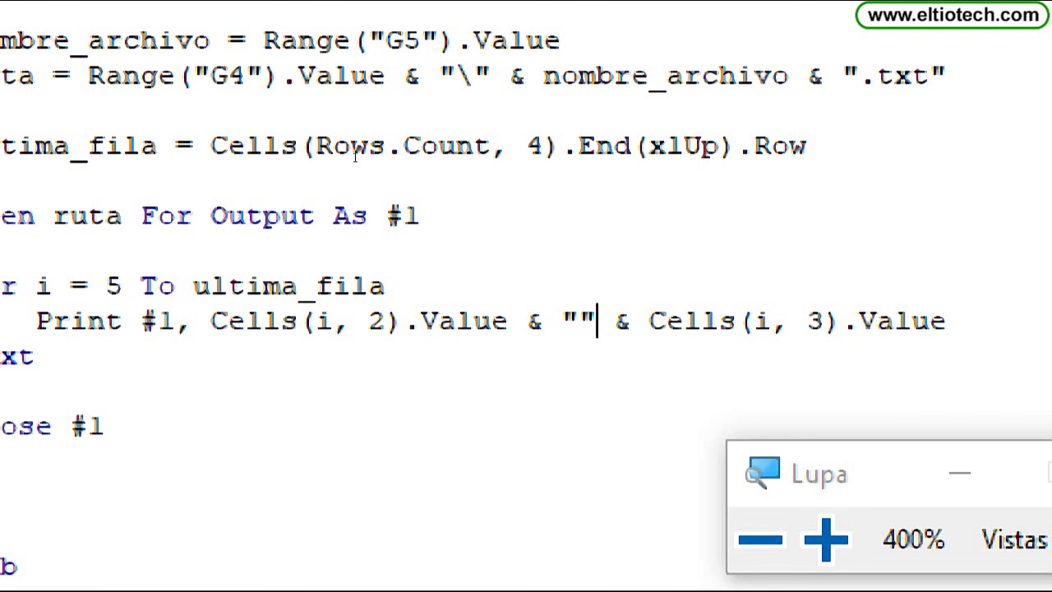
key("Left")
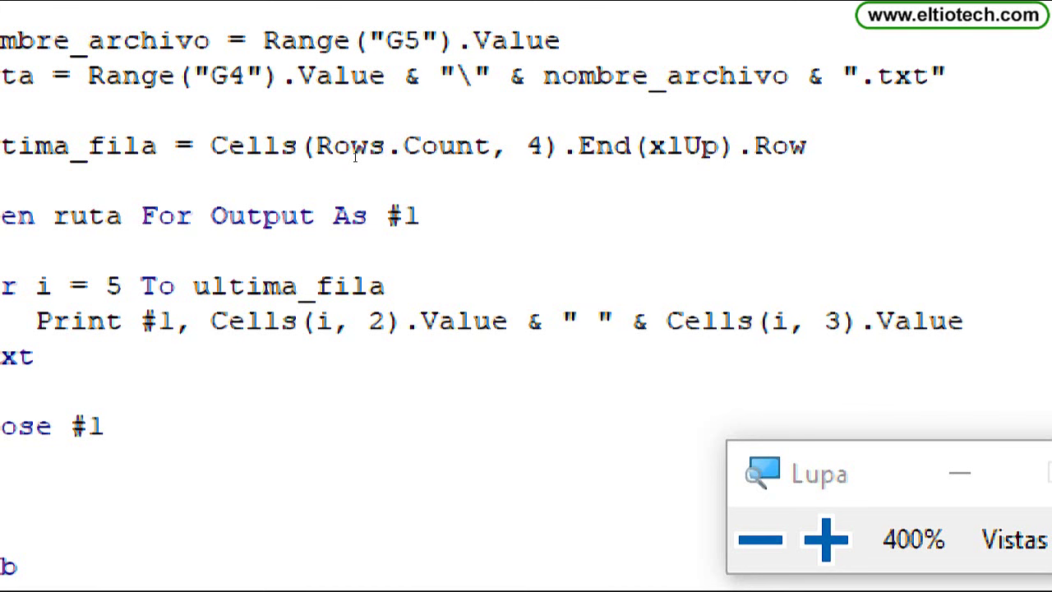
type("-")
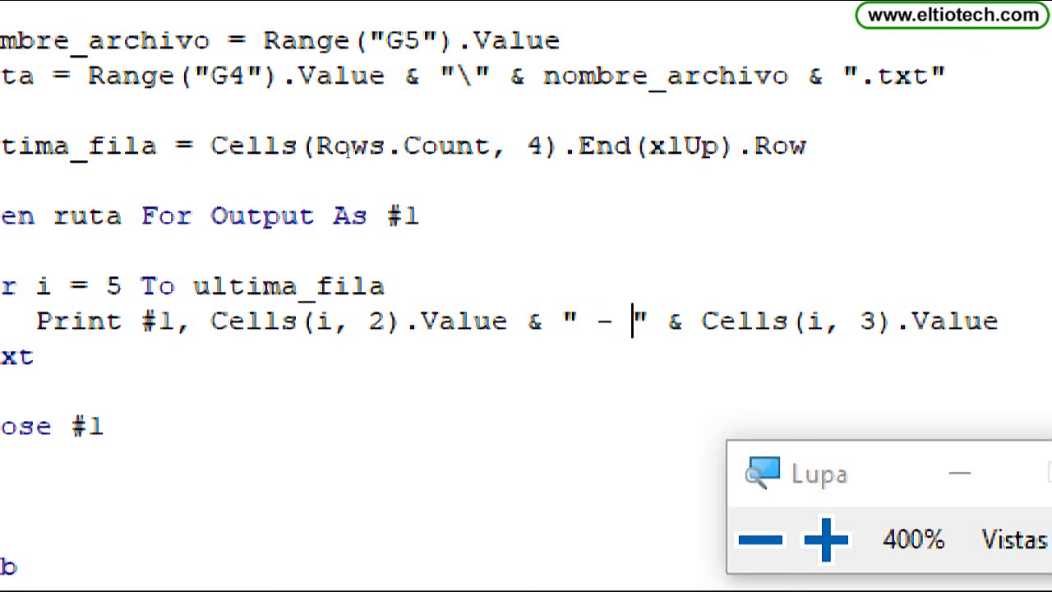
left_click_drag(628, 321, 588, 326)
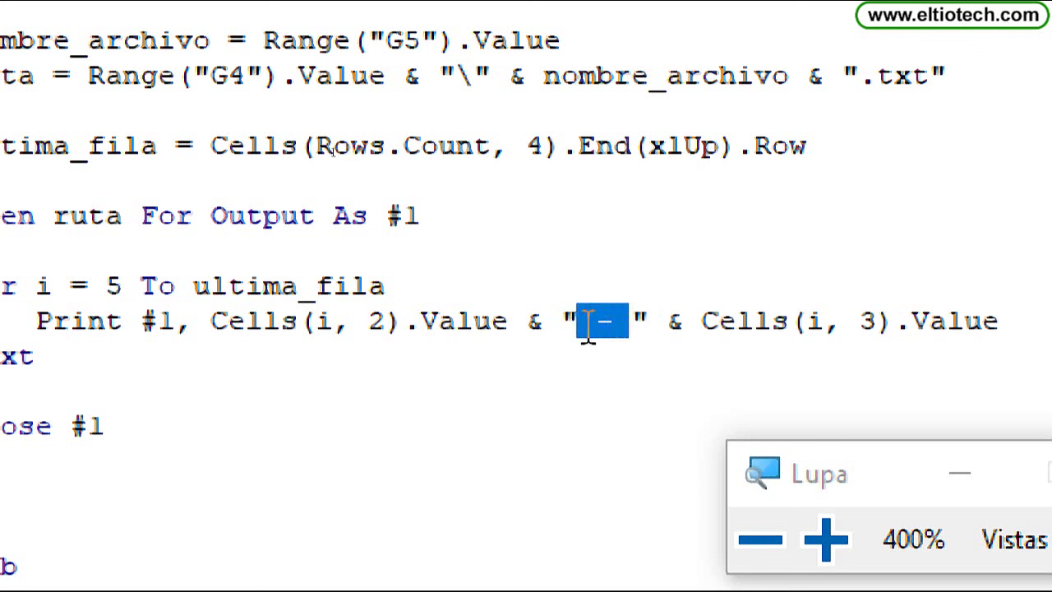
Append & " - " & Cells(i, 4).Value to the end of the Print line
left_click(900, 328)
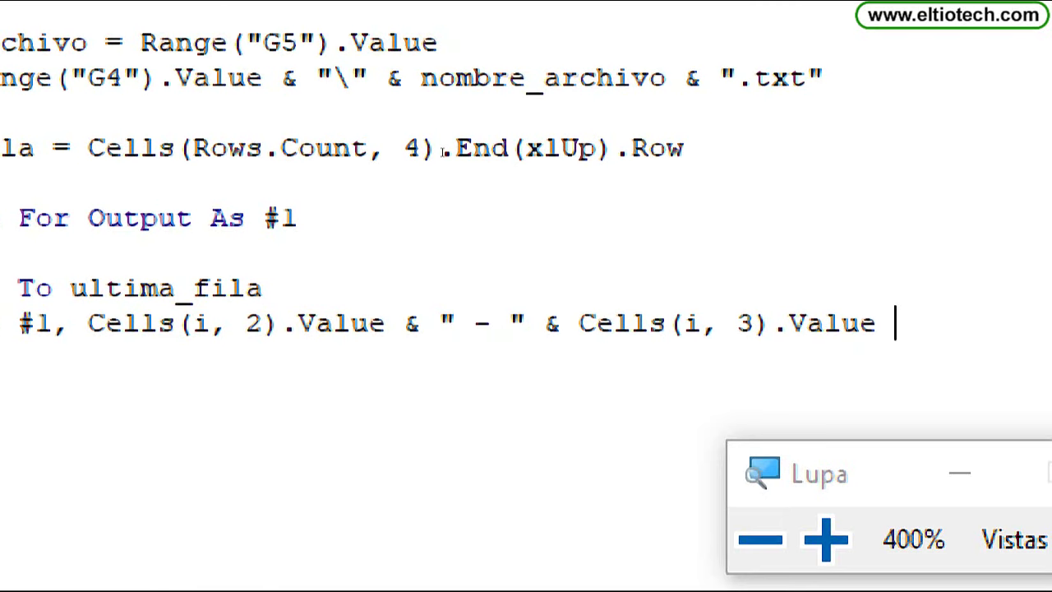
type("&")
type(" \"")
type(" - \"")
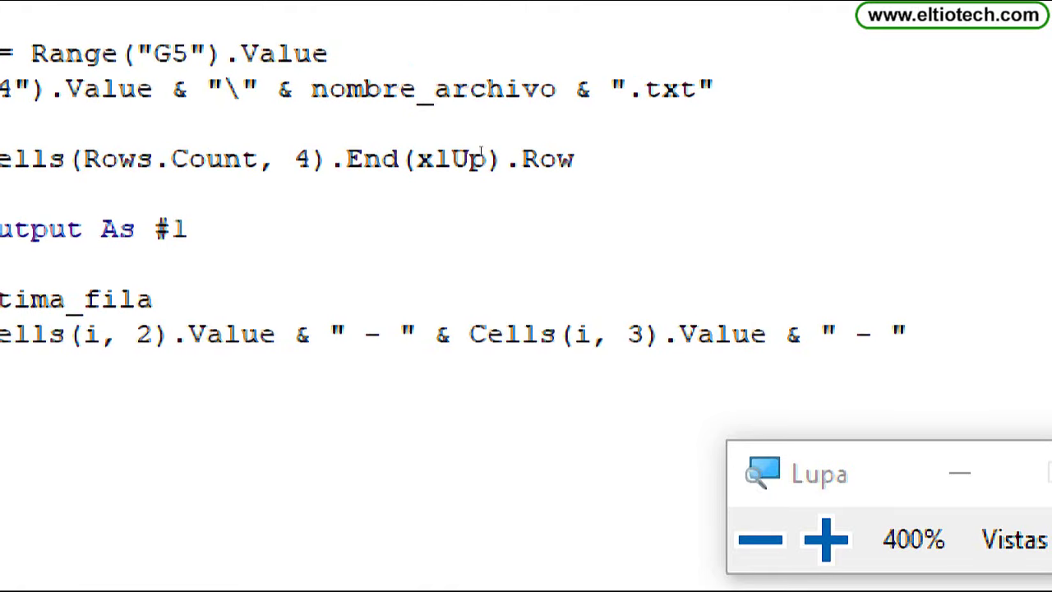
type(" &")
left_click_drag(766, 332, 468, 333)
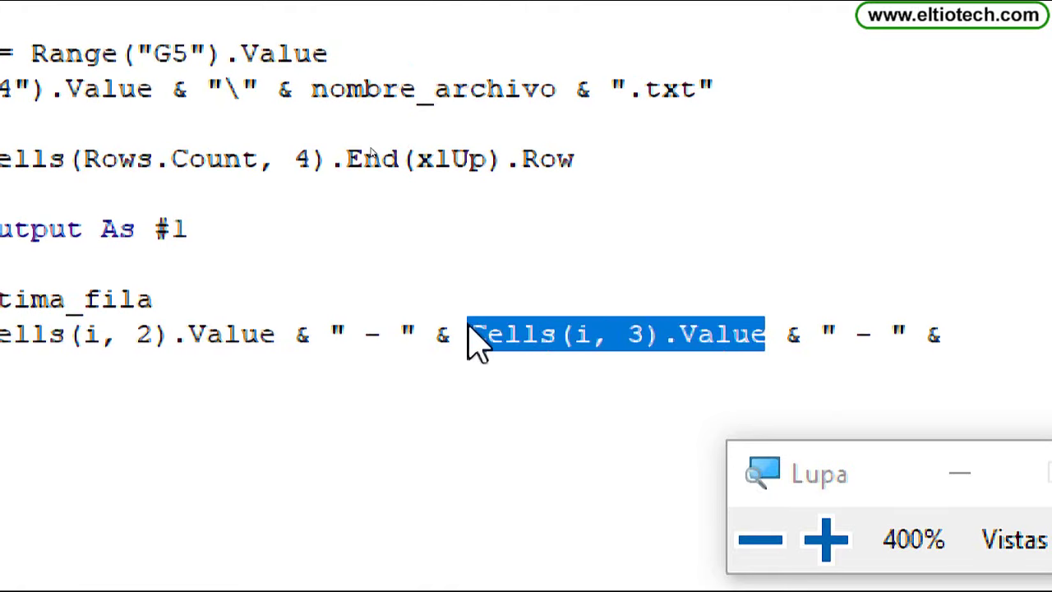
key("ctrl+c")
left_click(951, 334)
key("ctrl+v")
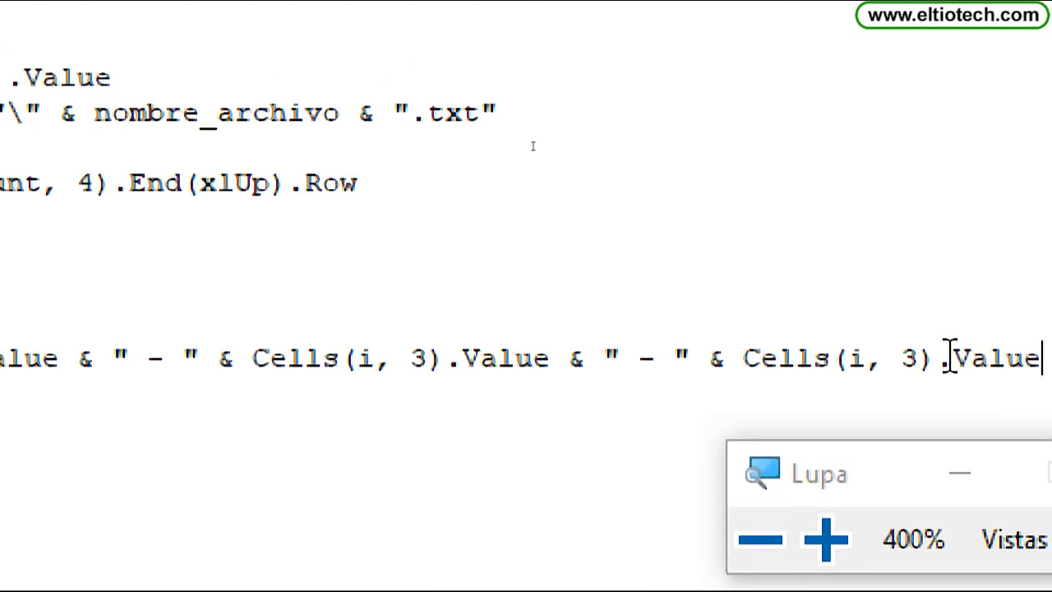
double_click(910, 353)
type("4")
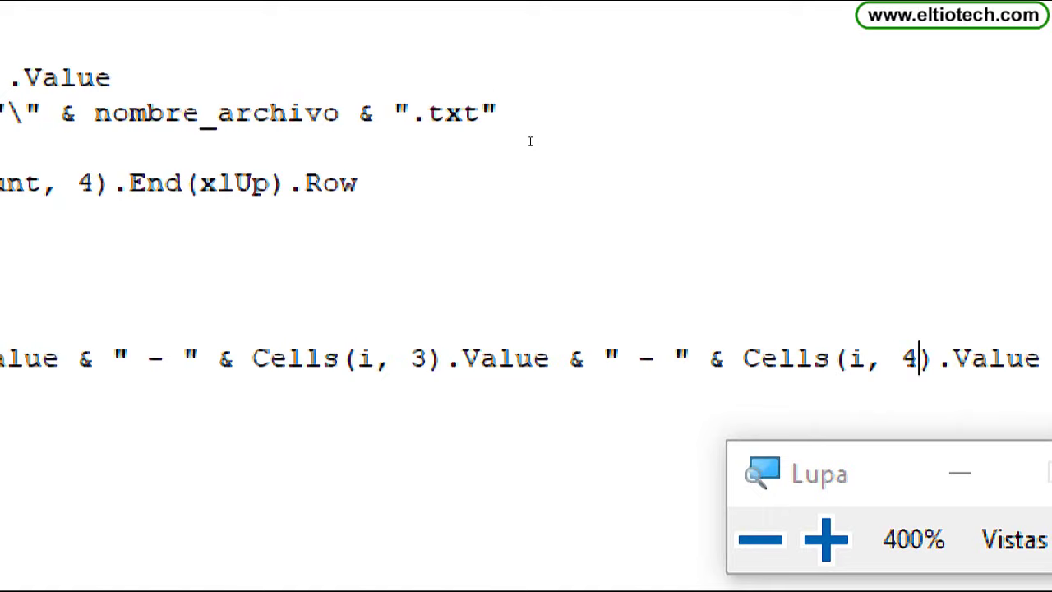
Switch to the Excel workbook and review the table's columns A through D
key("super+Escape")
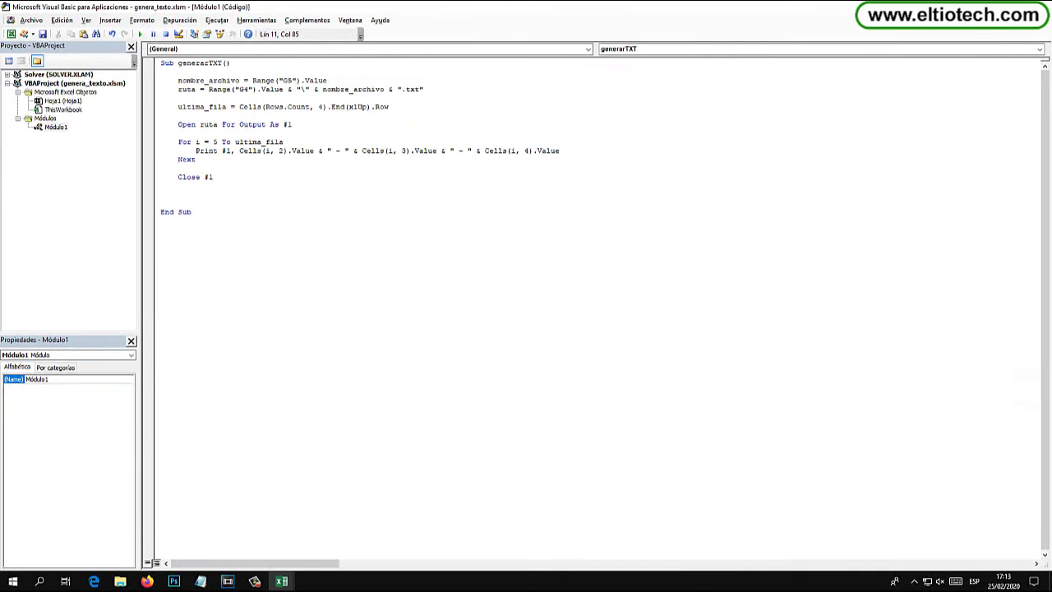
left_click(282, 582)
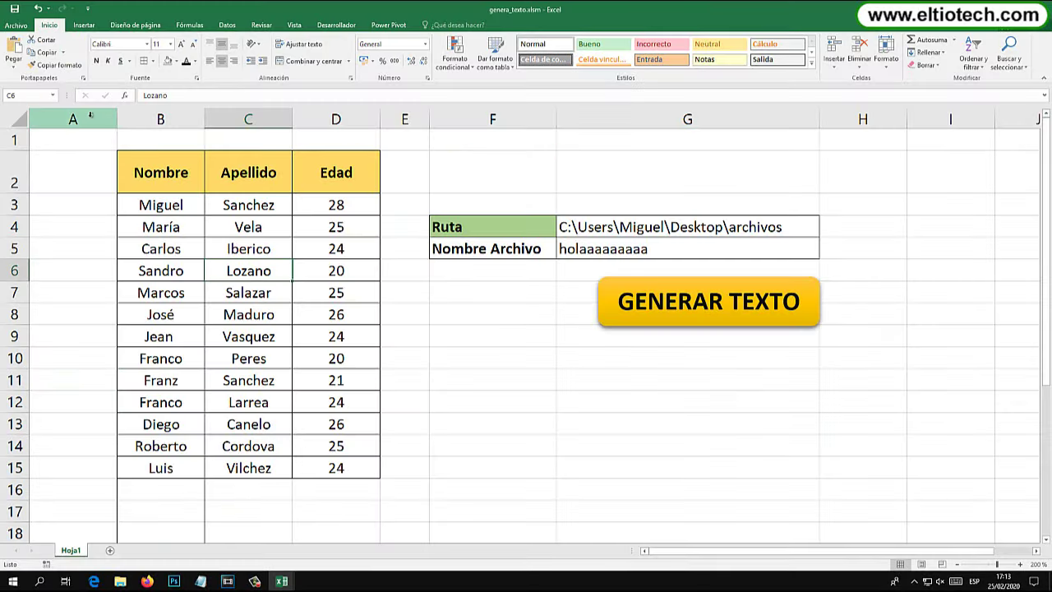
left_click(90, 116)
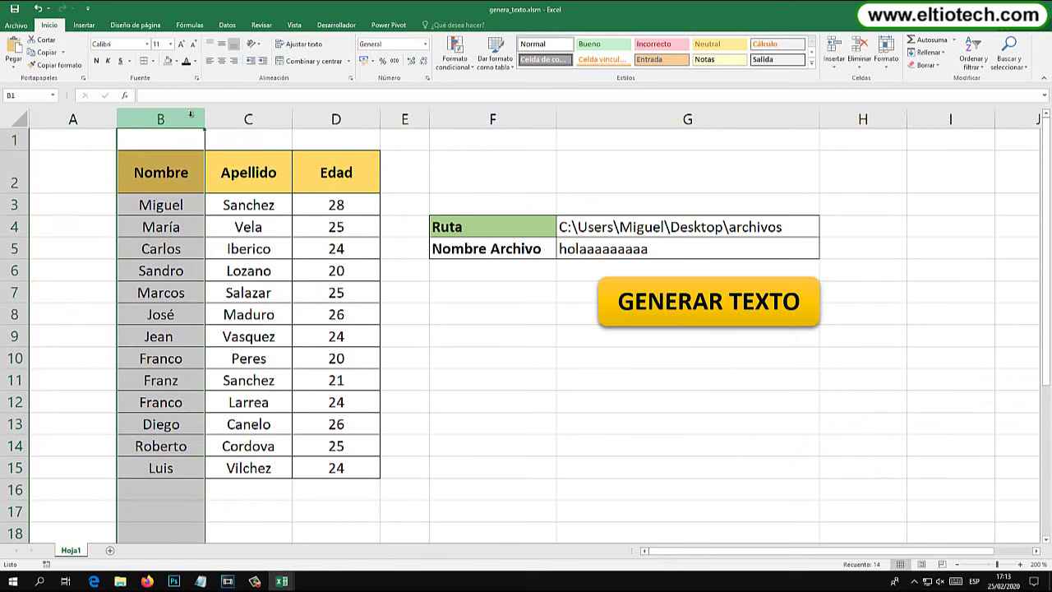
left_click(220, 117)
left_click(306, 117)
left_click(190, 118)
left_click(247, 118)
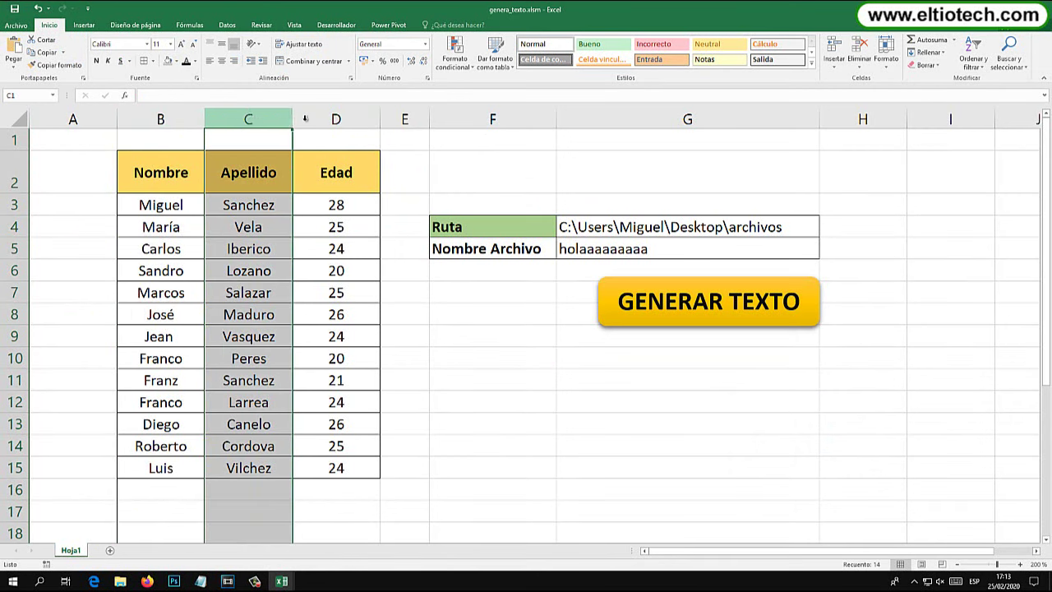
left_click(335, 117)
left_click(161, 118)
left_click(284, 582)
Enter miguel_2020 as the file name in G5, run GENERAR TEXTO, and open the archivos folder
left_click(337, 533)
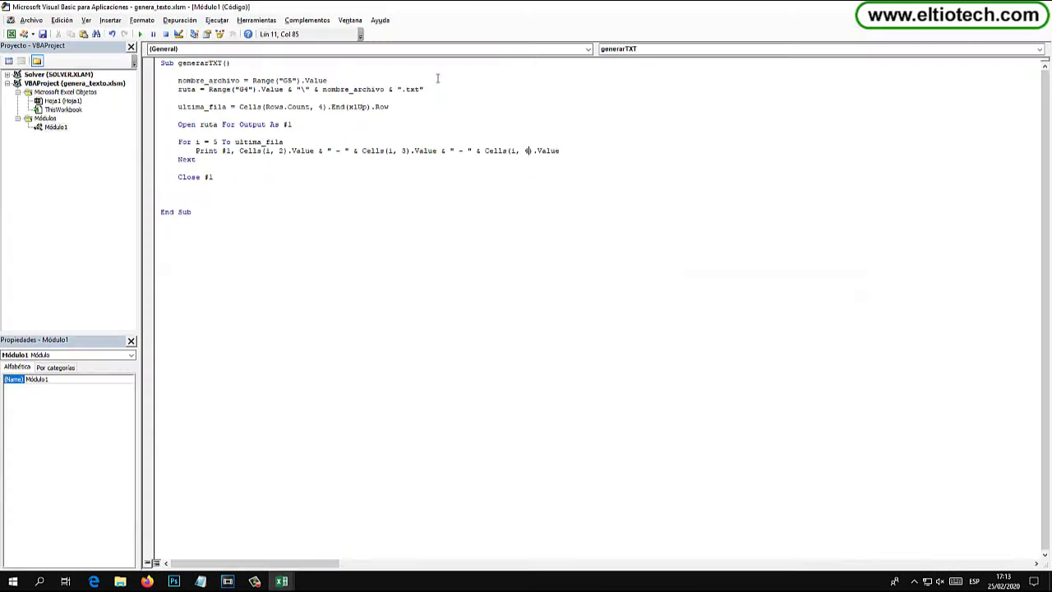
left_click(10, 33)
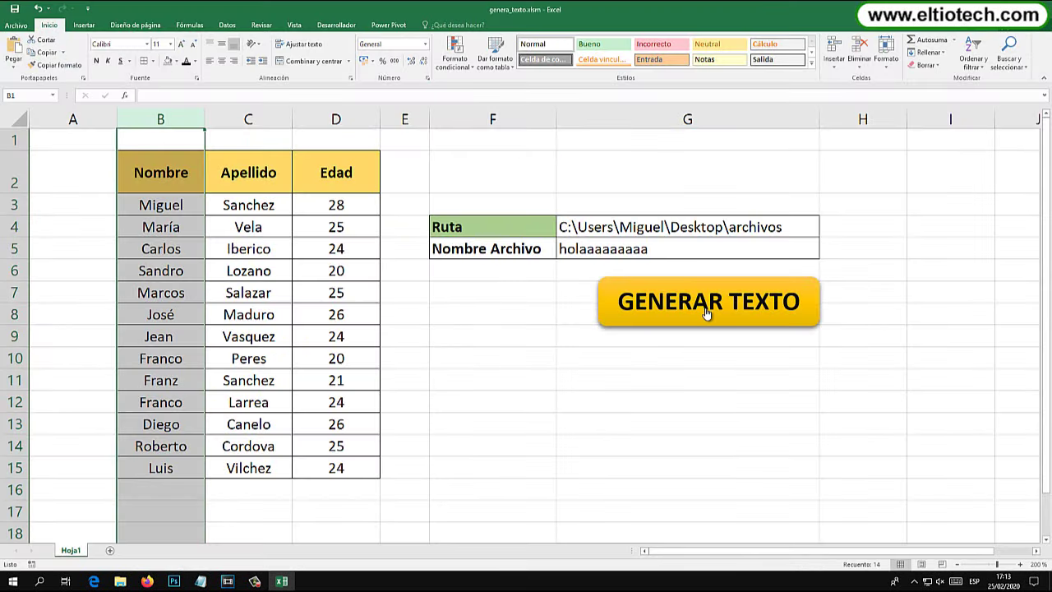
left_click(618, 248)
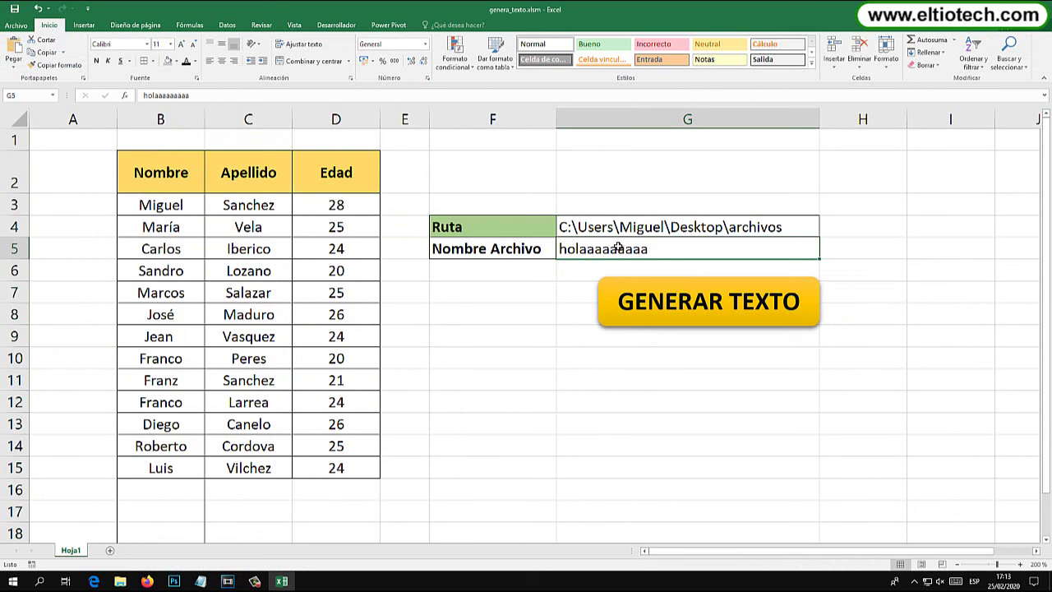
type("migu")
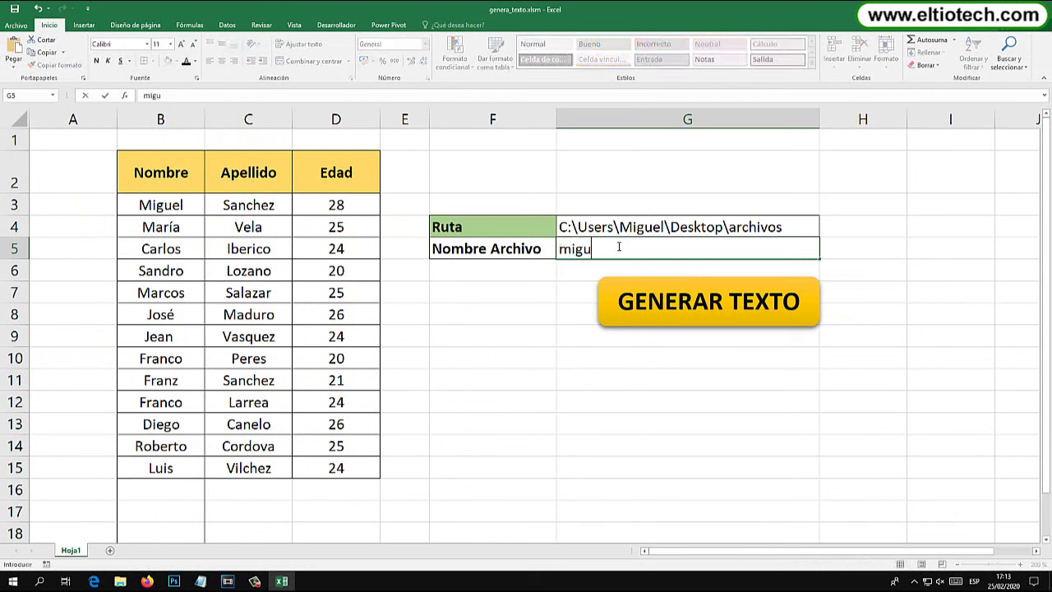
type("elñ")
type("20")
type("20")
left_click(689, 310)
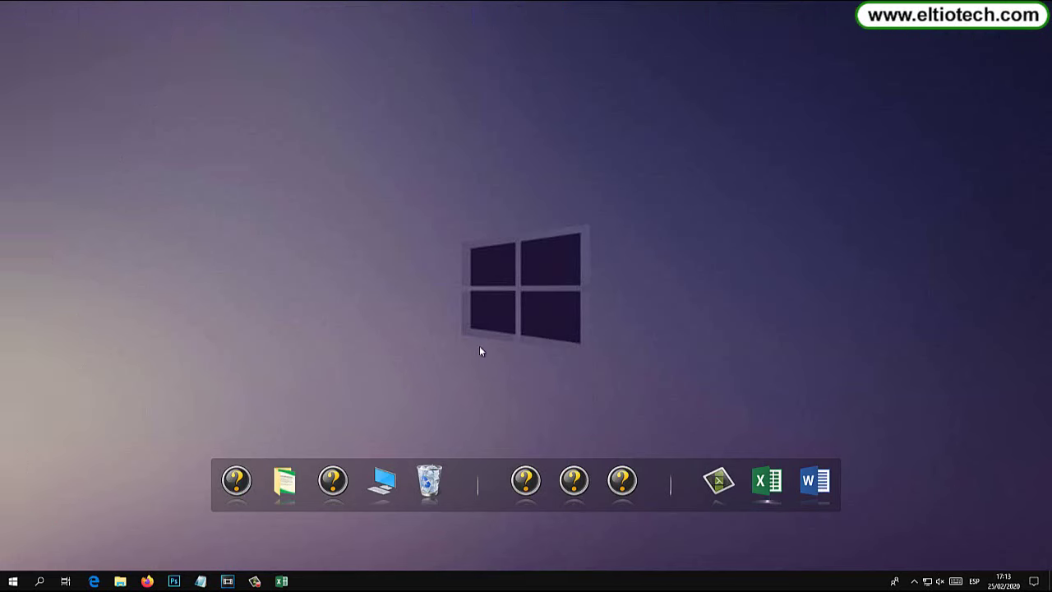
double_click(395, 242)
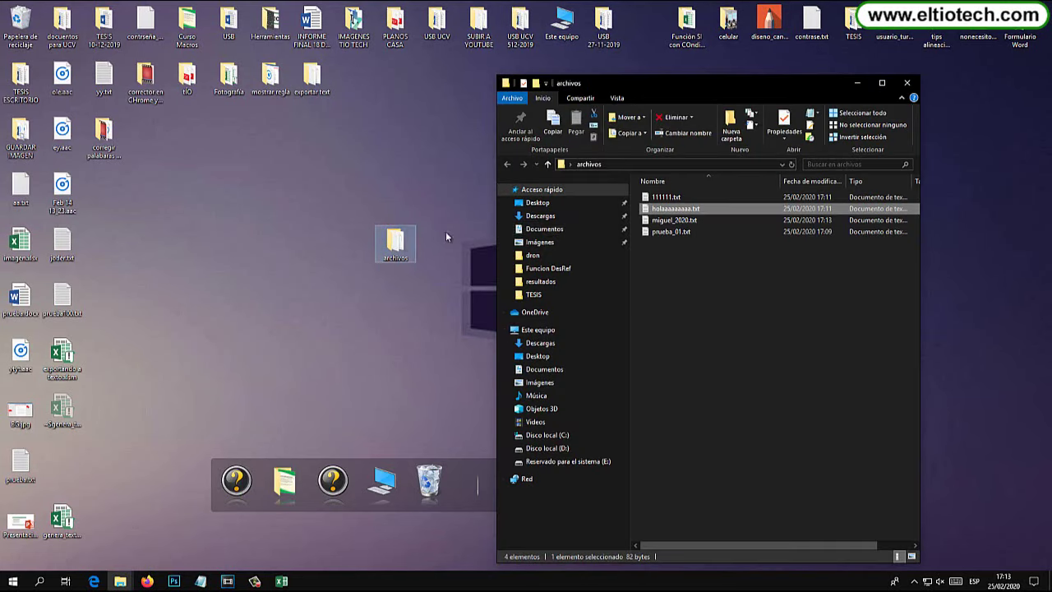
left_click(671, 222)
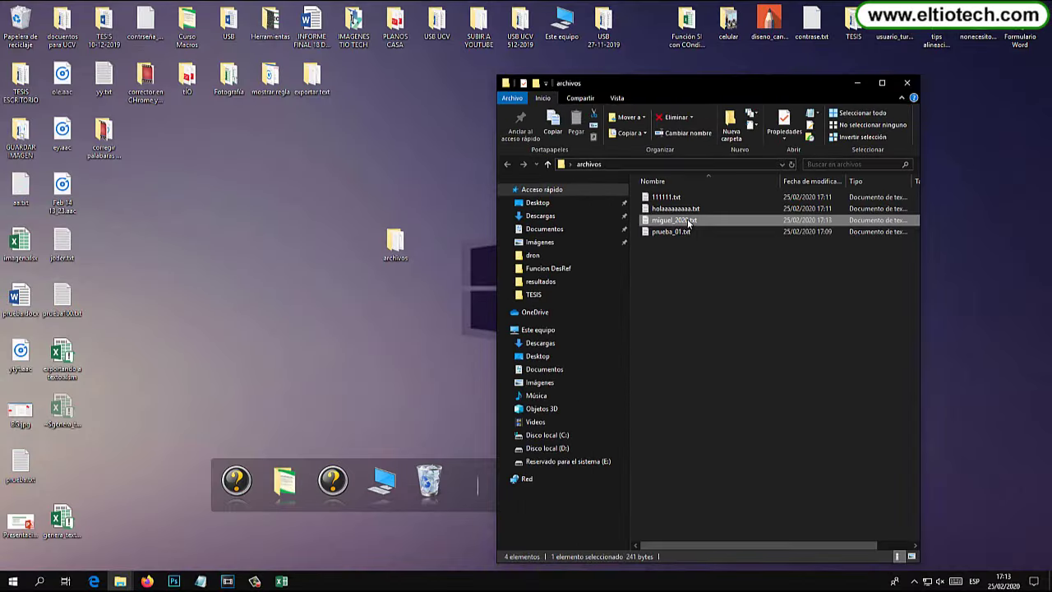
double_click(689, 222)
double_click(552, 156)
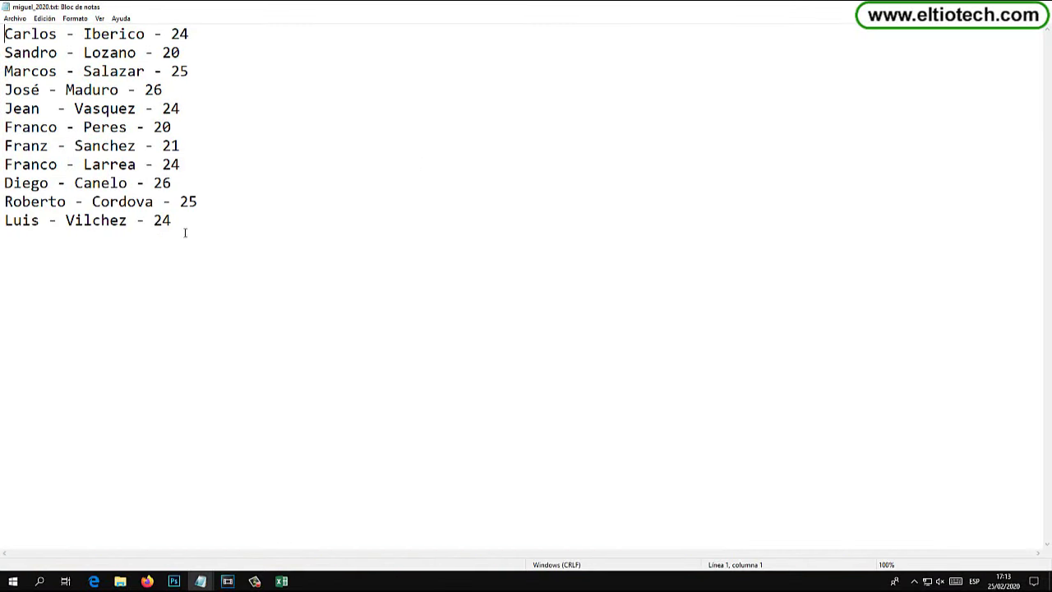
mouse_move(185, 233)
left_mouse_down()
mouse_move(4, 146)
mouse_move(4, 33)
left_mouse_up()
left_click(30, 36)
key("super+plus")
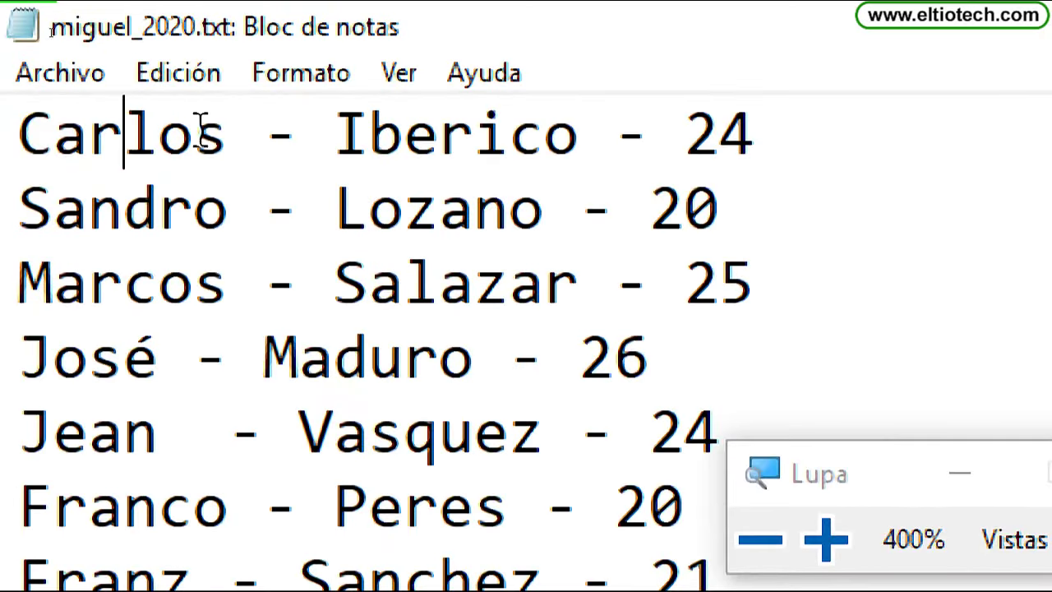
left_click_drag(54, 34, 22, 33)
left_click_drag(74, 111, 21, 115)
key("super+Escape")
left_click(282, 582)
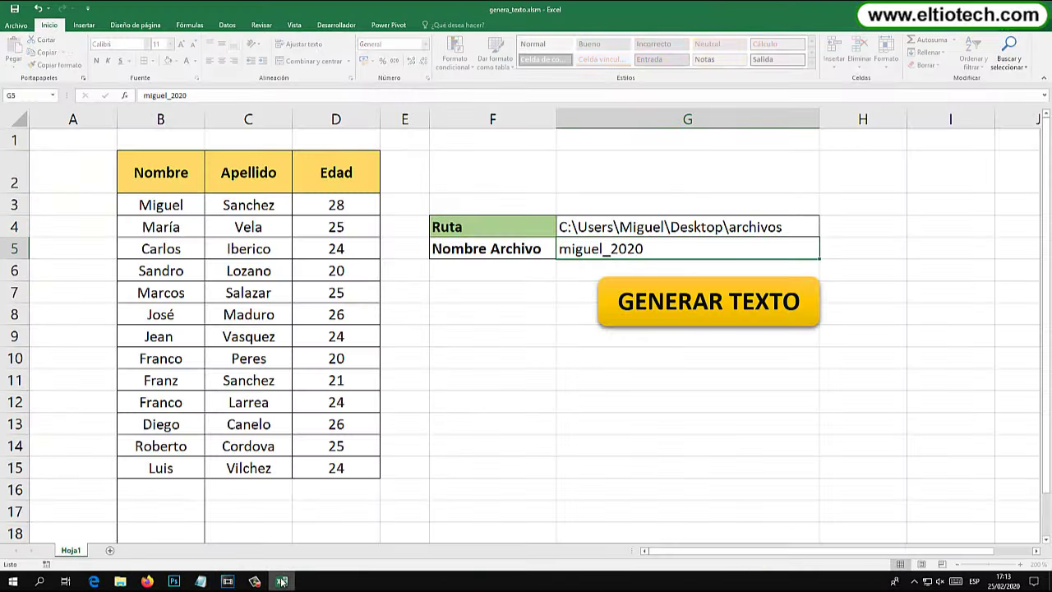
In Módulo1, change the loop start from For i = 5 to For i = 3
right_click(73, 552)
left_click(91, 490)
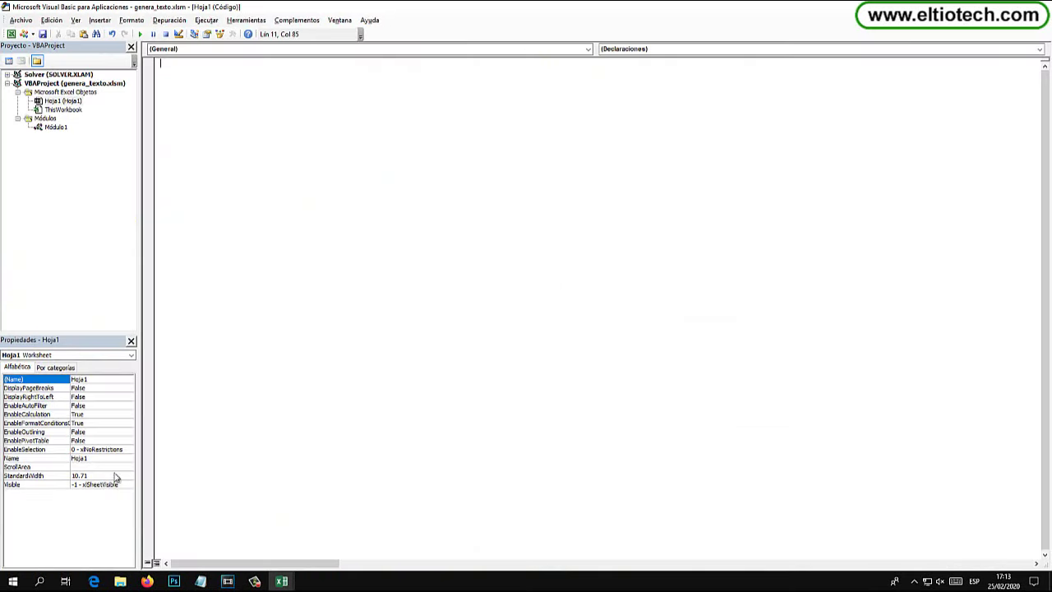
double_click(56, 126)
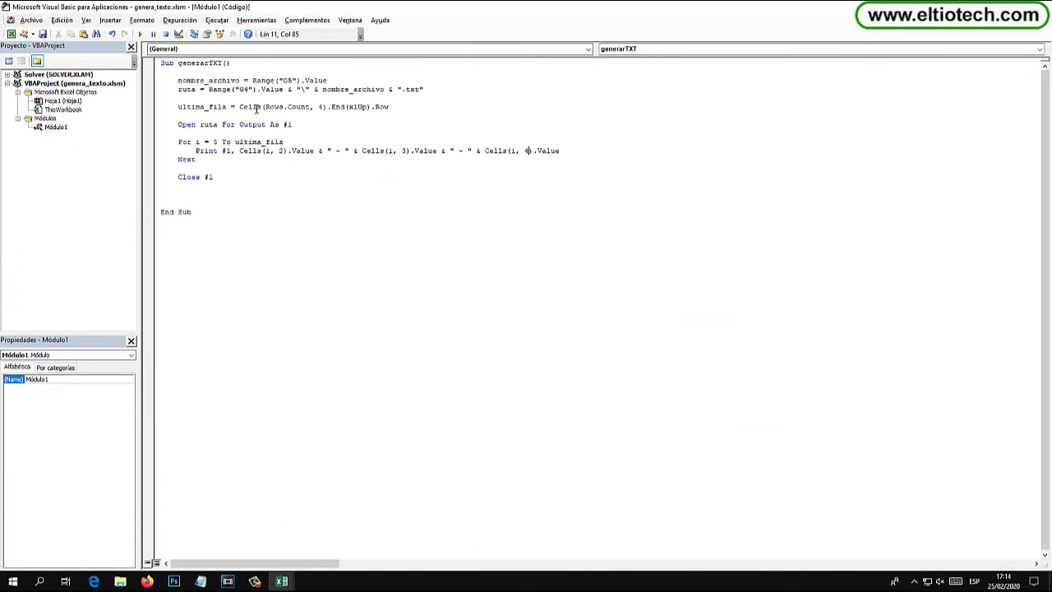
key("super+plus")
double_click(214, 142)
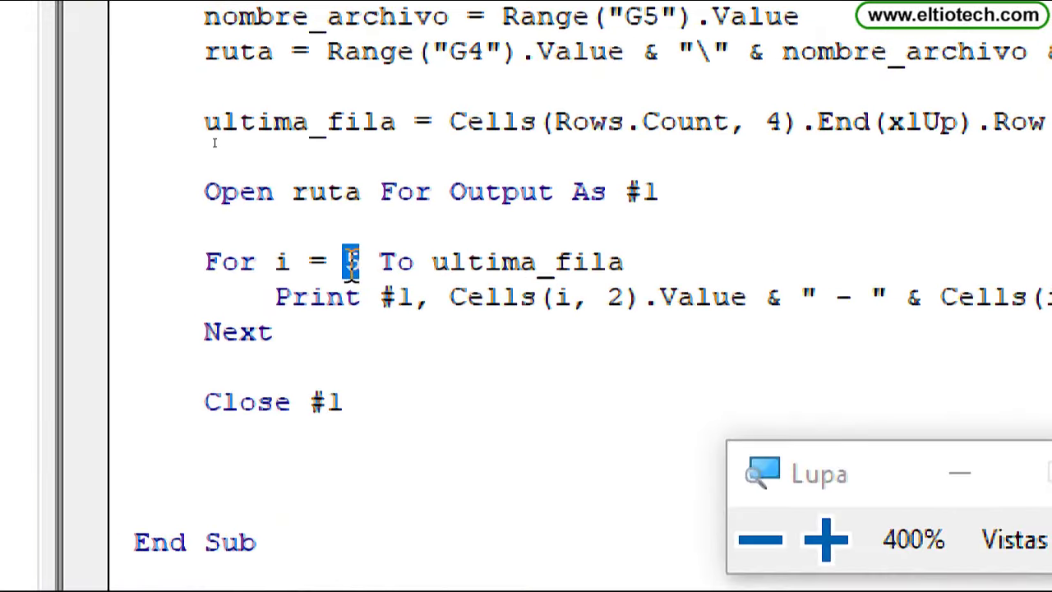
type("3")
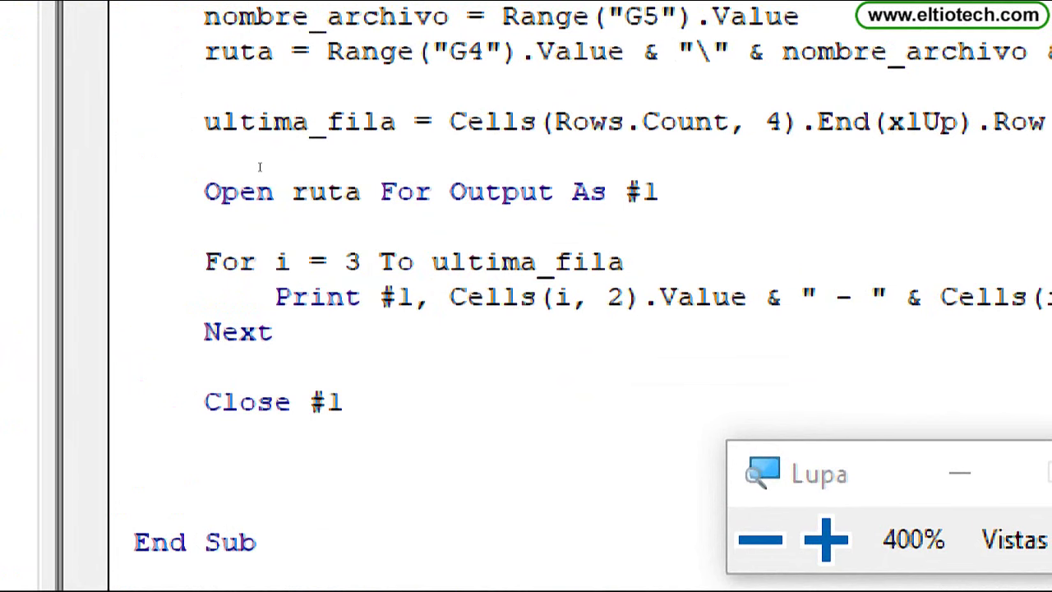
key("super+Escape")
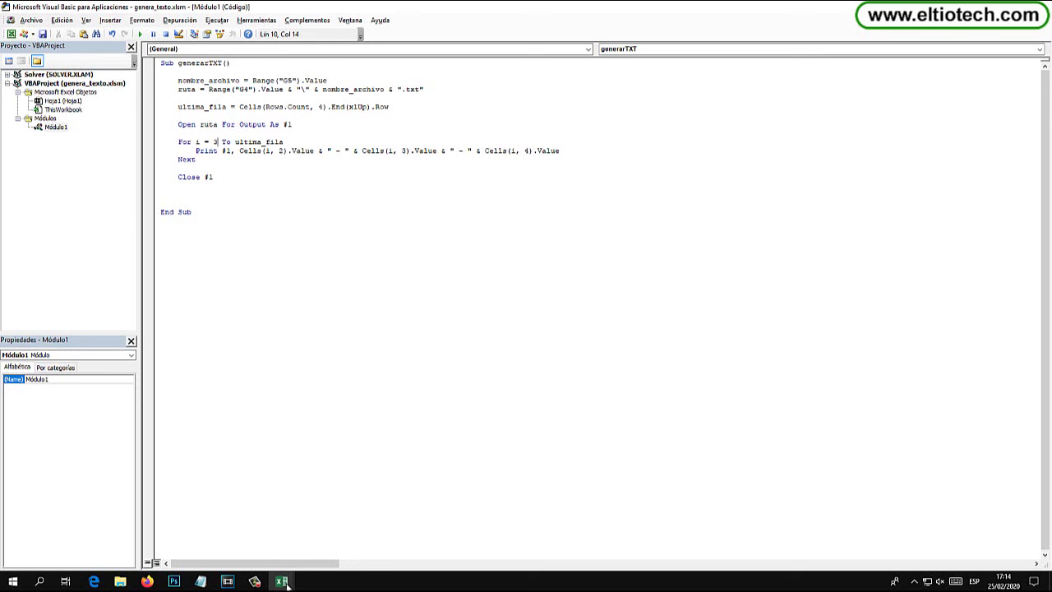
Inspect the dash separators in the exported text file, then return to the macro code
left_click(811, 535)
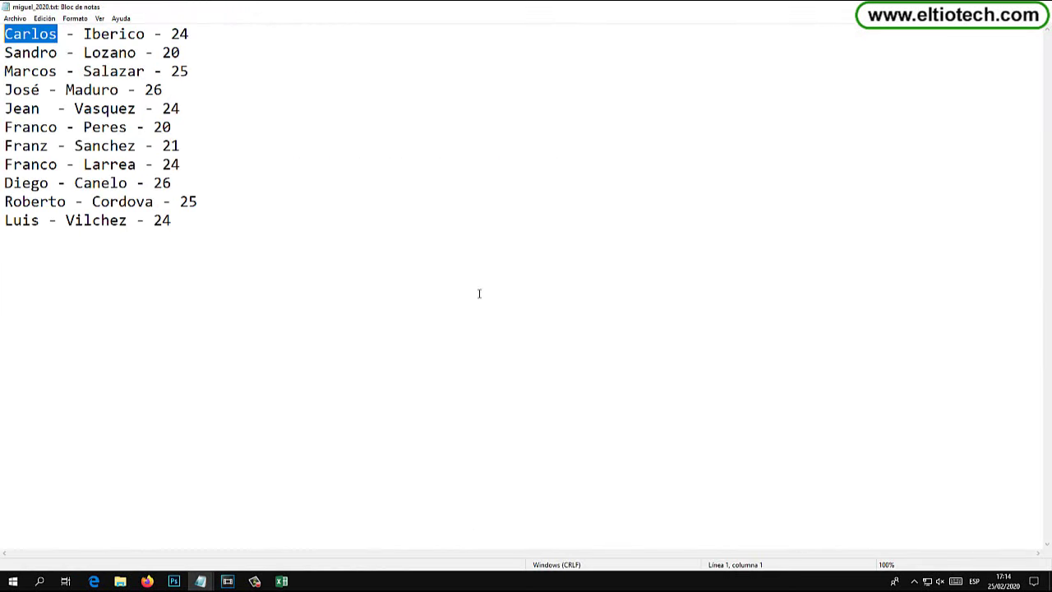
left_click(151, 164)
mouse_move(153, 145)
left_mouse_down()
mouse_move(127, 90)
mouse_move(154, 70)
mouse_move(145, 52)
left_mouse_up()
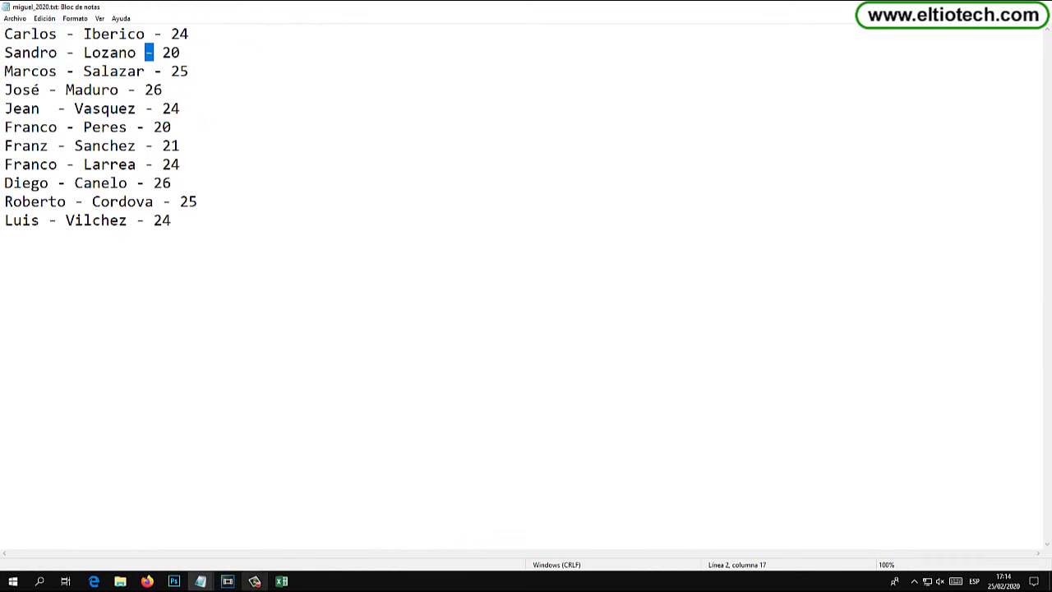
left_click(342, 540)
Replace both " - " separators on the Print line with "::::::"
key("super+plus")
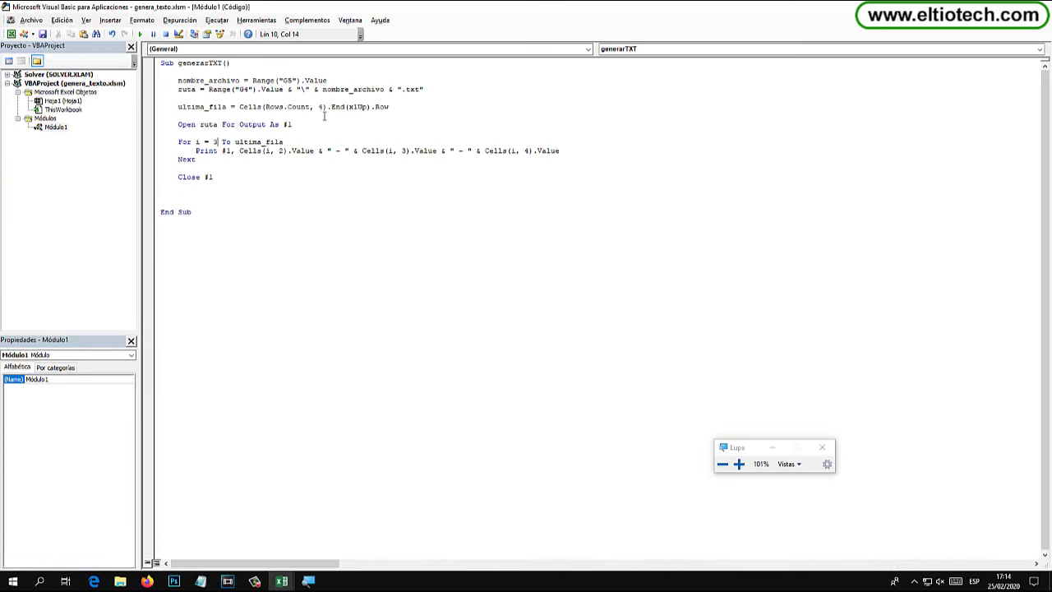
left_click_drag(339, 150, 335, 150)
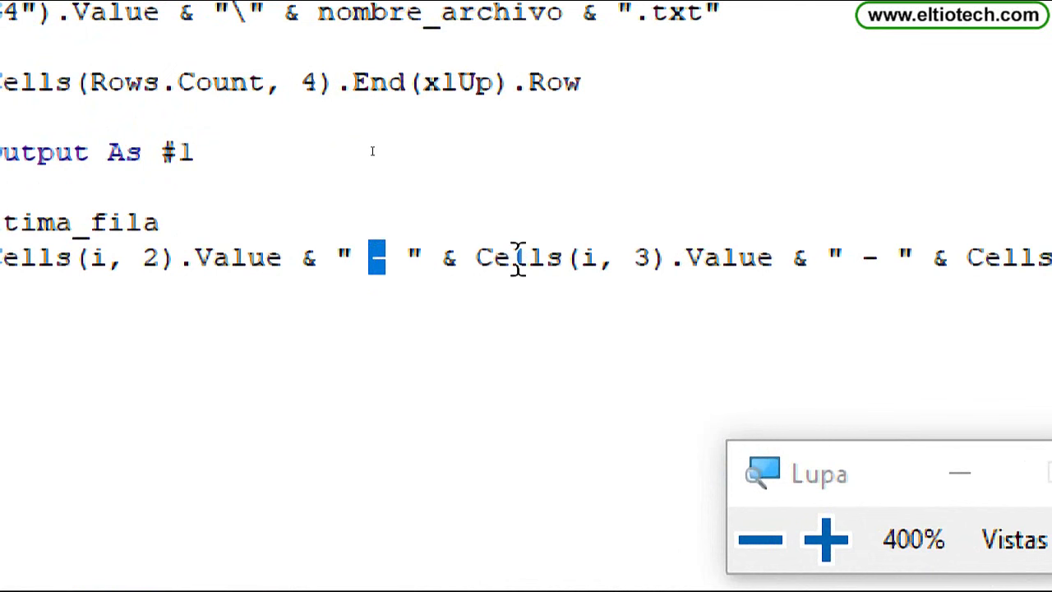
type("::::::")
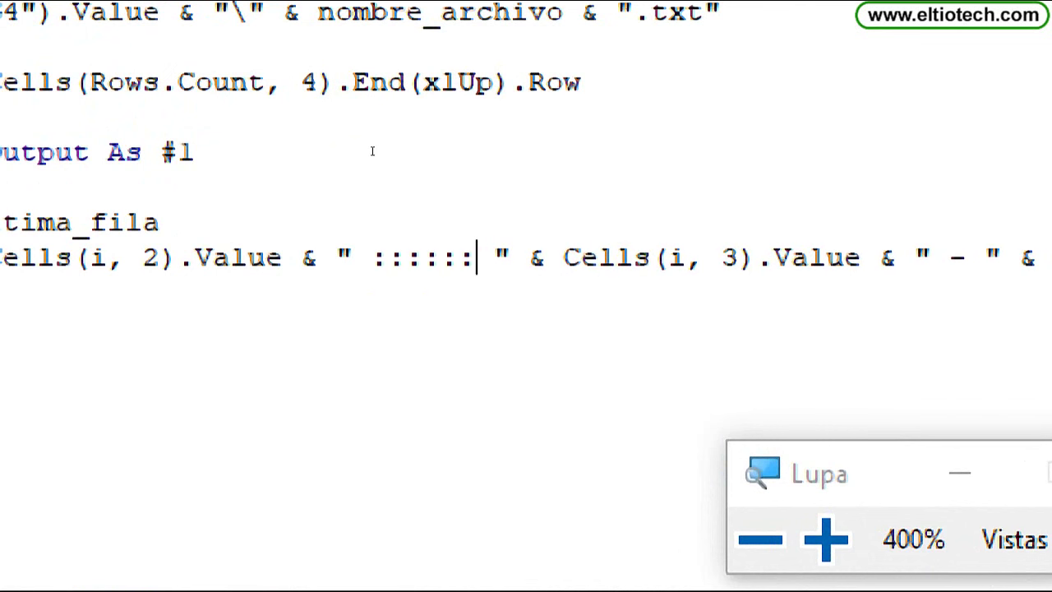
key("Right")
key("Right")
key("Right")
key("Right")
key("Right")
key("Right")
key("Right")
key("Right")
key("Right")
key("Right")
key("Left")
key("Left")
key("Left")
key("Left")
key("shift+Left")
key("shift+Left")
key("shift+Right")
type("::::")
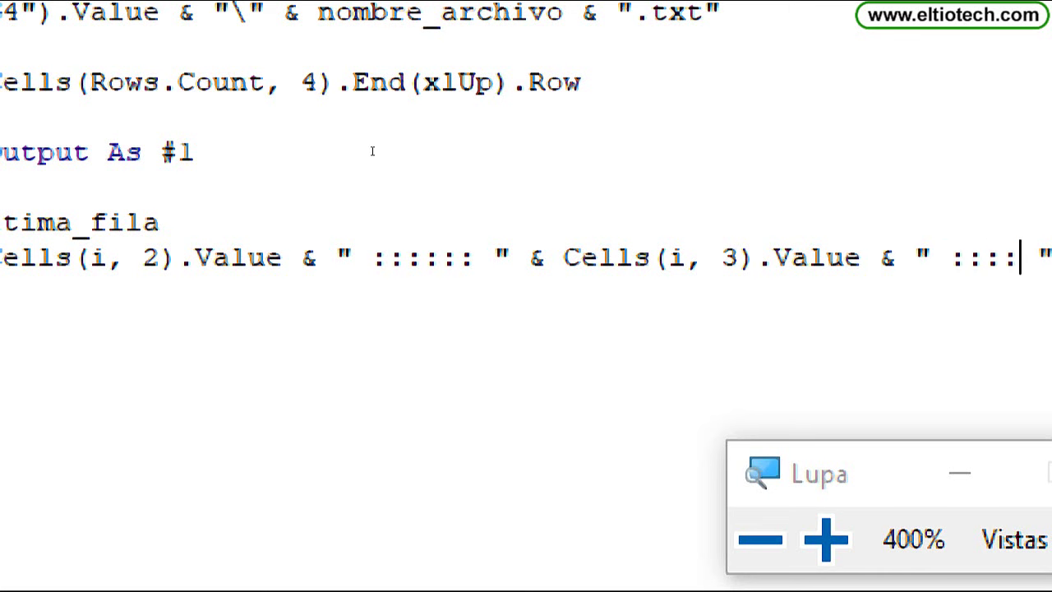
type("::")
key("super+Escape")
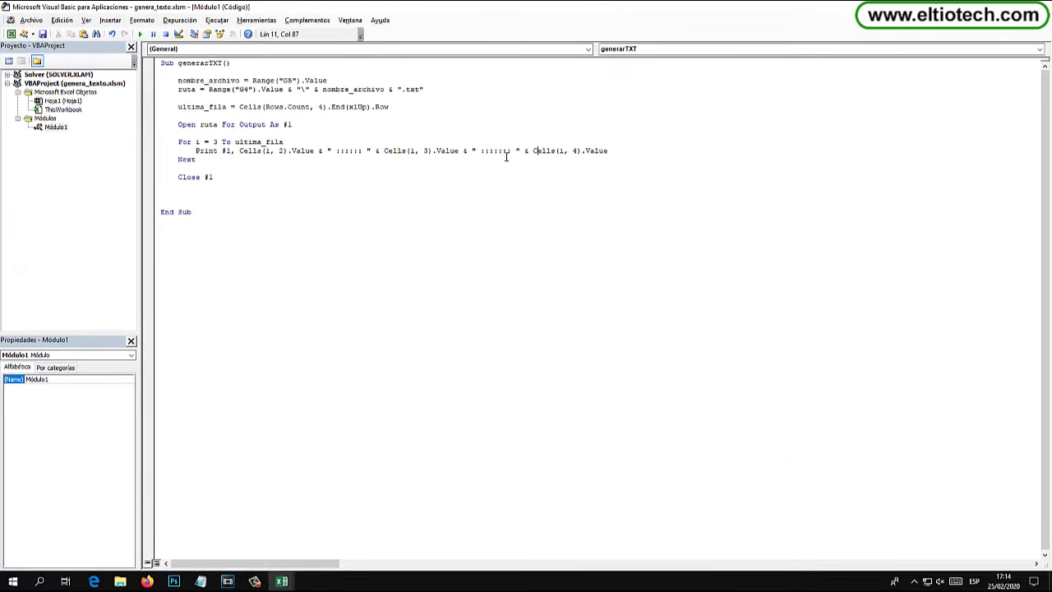
Add a MsgBox reading 'se convirtió correctamente !' after Close #1, then return to Excel
key("Down")
key("super+plus")
key("BackSpace")
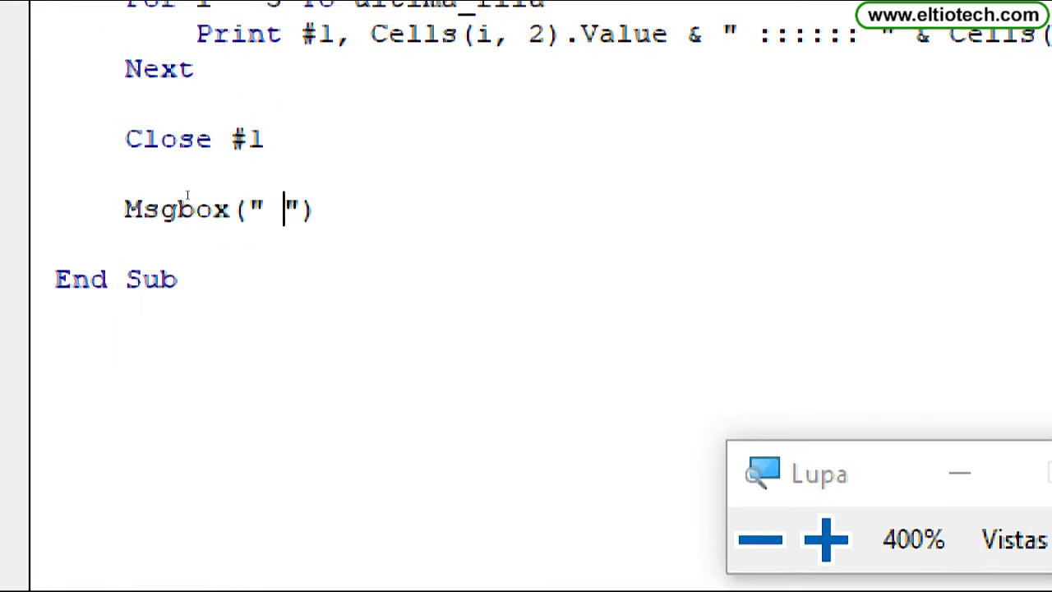
type("Con")
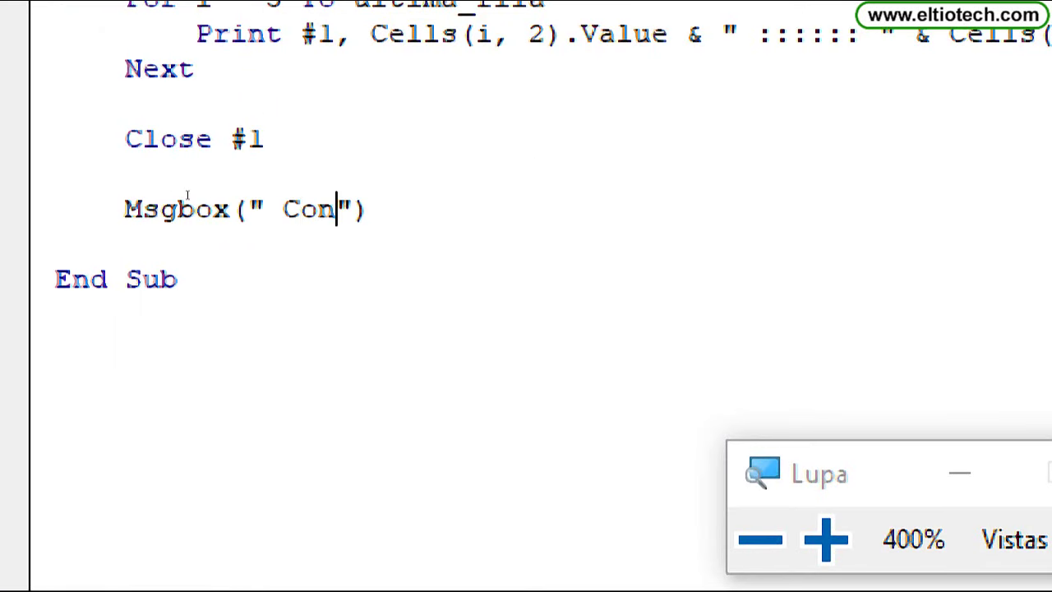
key("BackSpace")
key("BackSpace")
key("BackSpace")
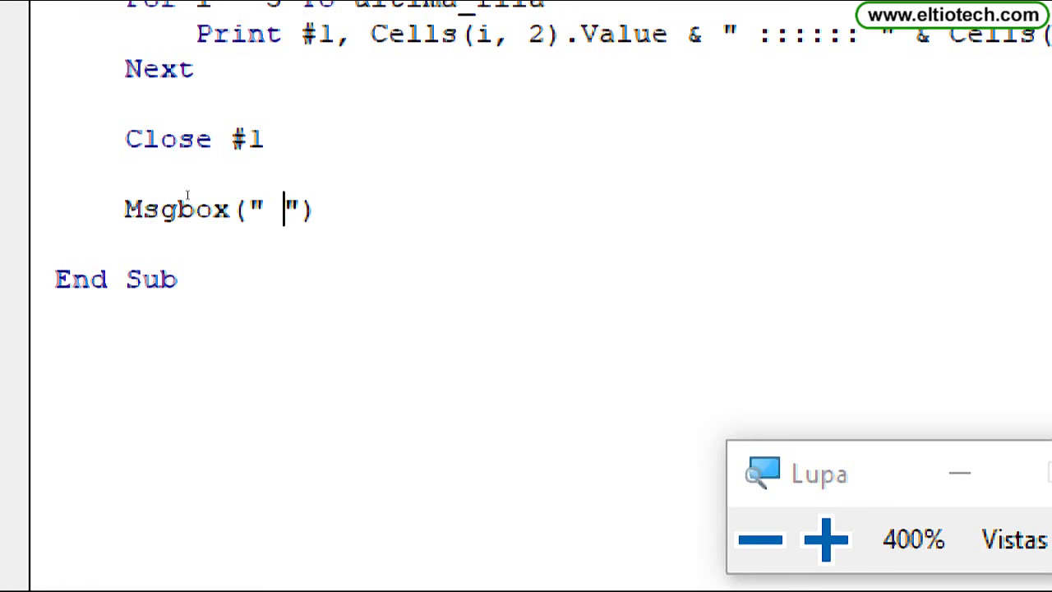
type("se convi")
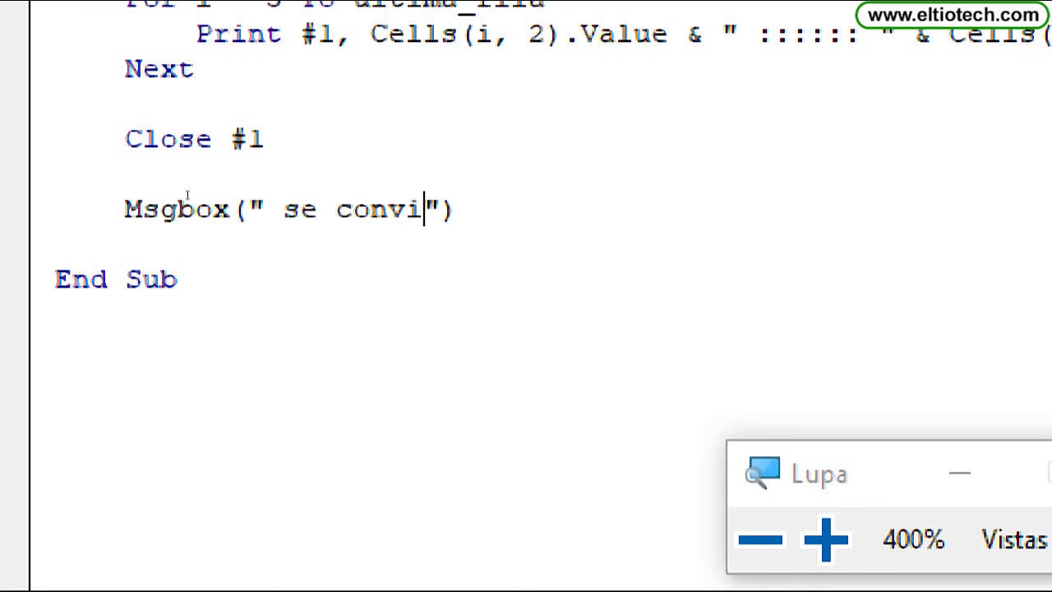
type("rtió correctam")
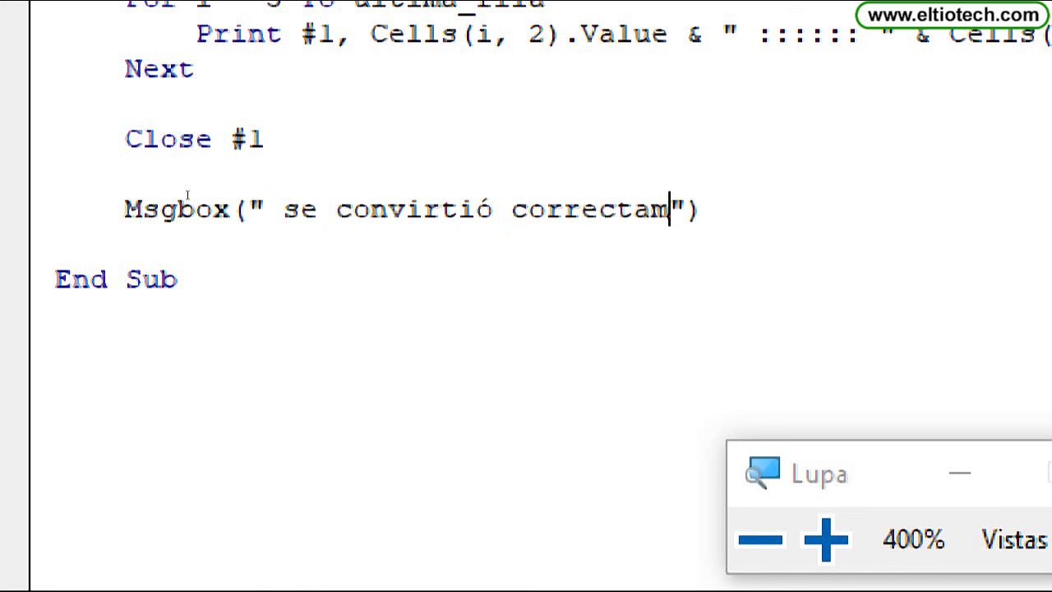
type("ente \"!")
key("BackSpace")
key("BackSpace")
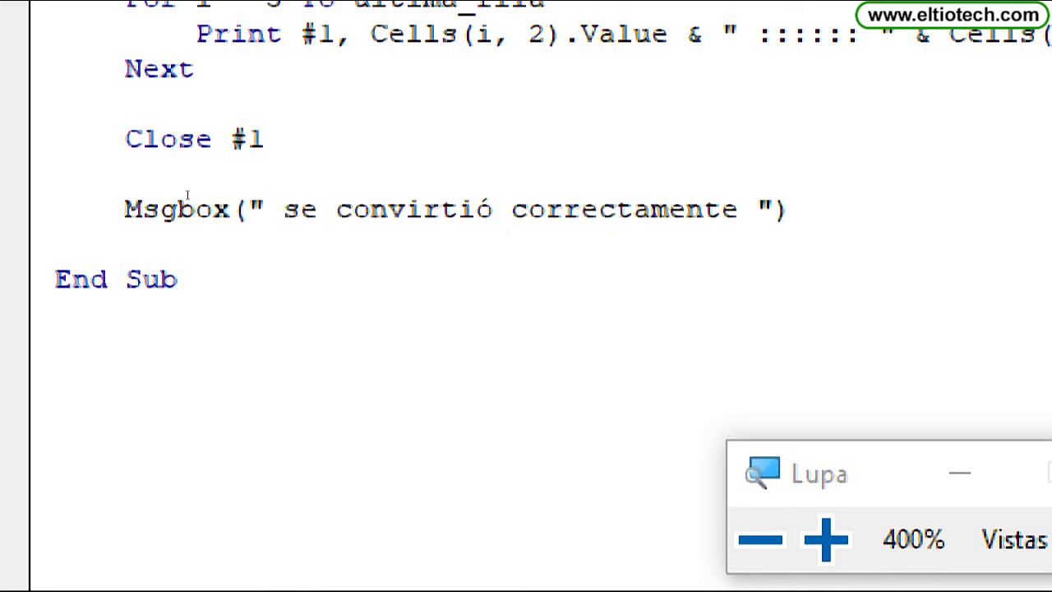
type("!")
key("shift+Left")
key("shift+Left")
key("shift+Left")
key("shift+Left")
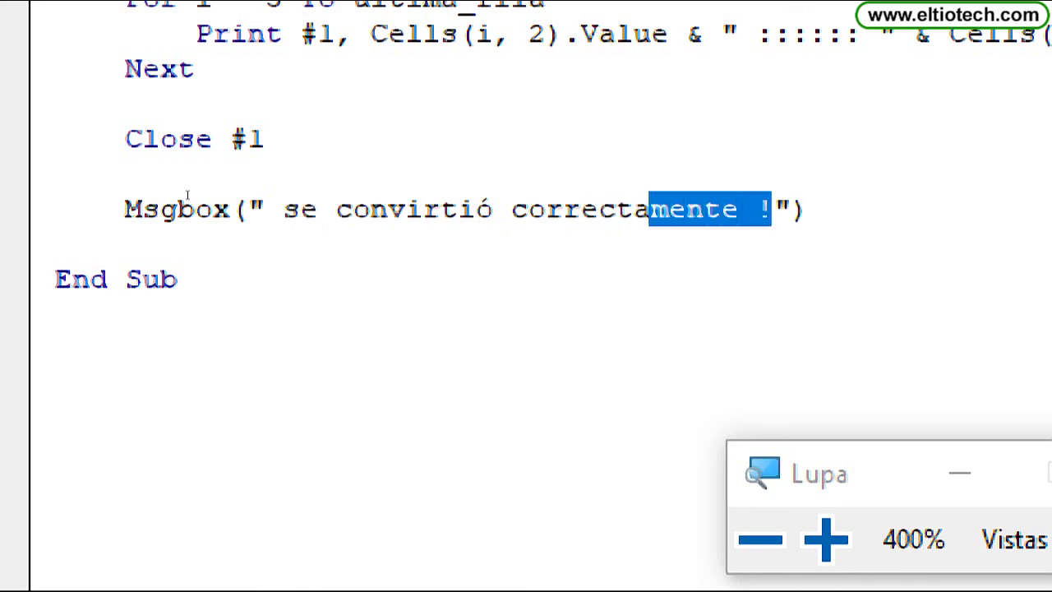
key("super+Escape")
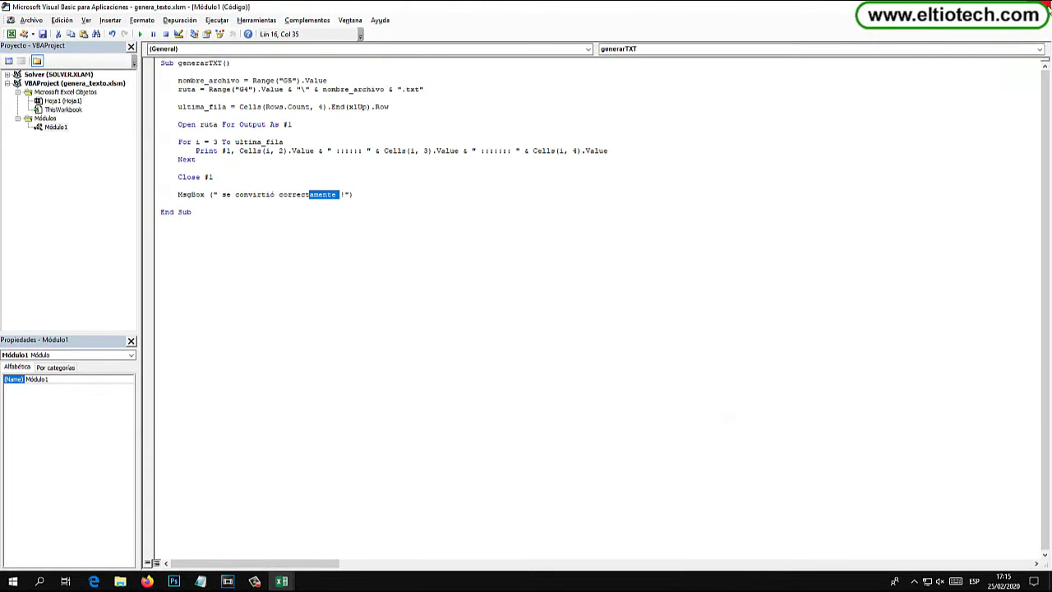
left_click(1039, 8)
Enter 'El Tío Tech 2020 2020' as the Nombre Archivo in cell G5
left_click(579, 407)
left_click(624, 265)
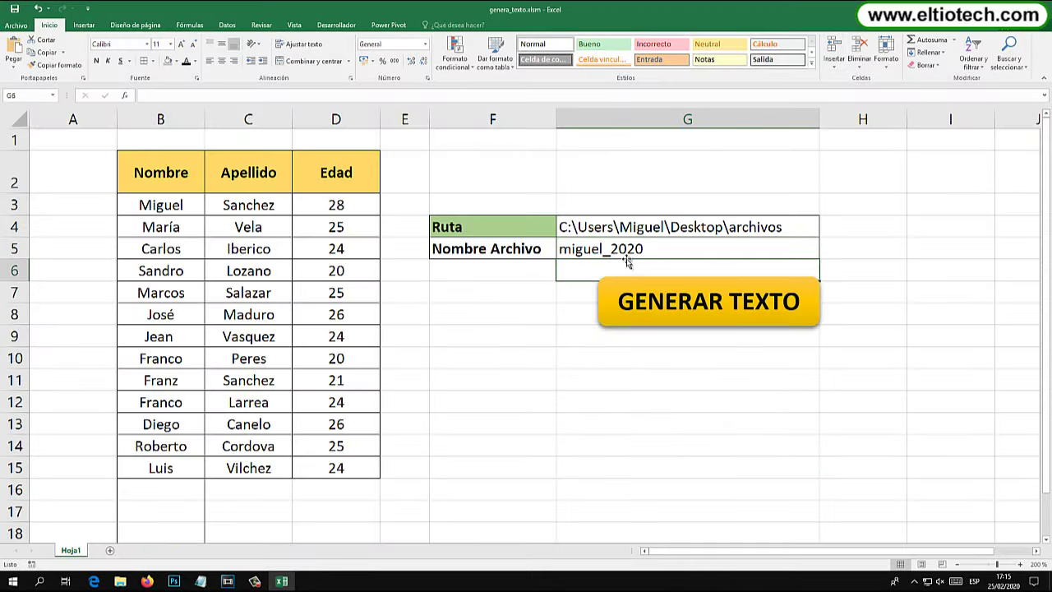
left_click(626, 233)
left_click(626, 249)
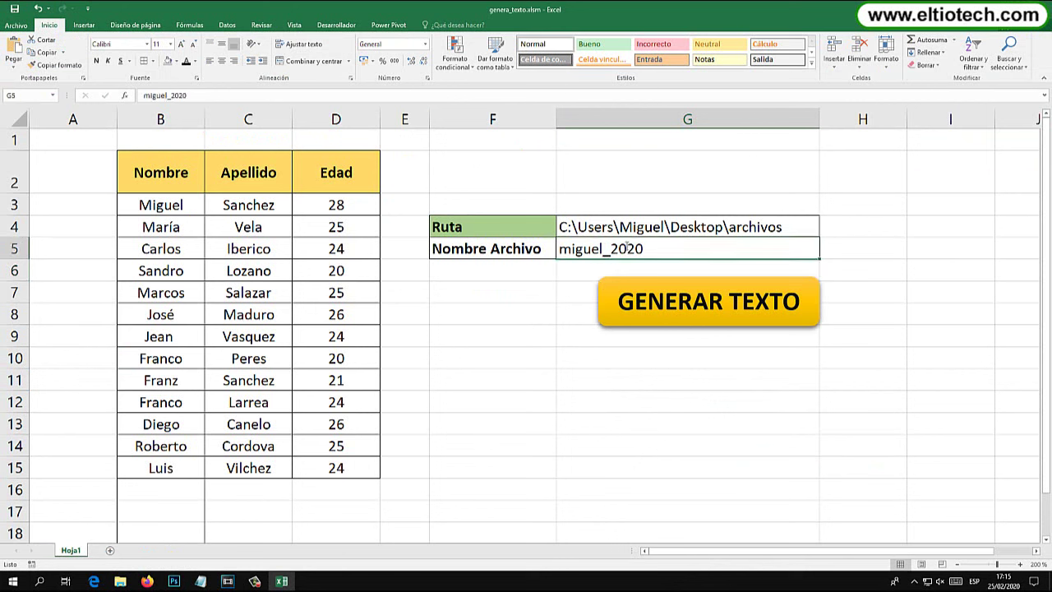
type("El T")
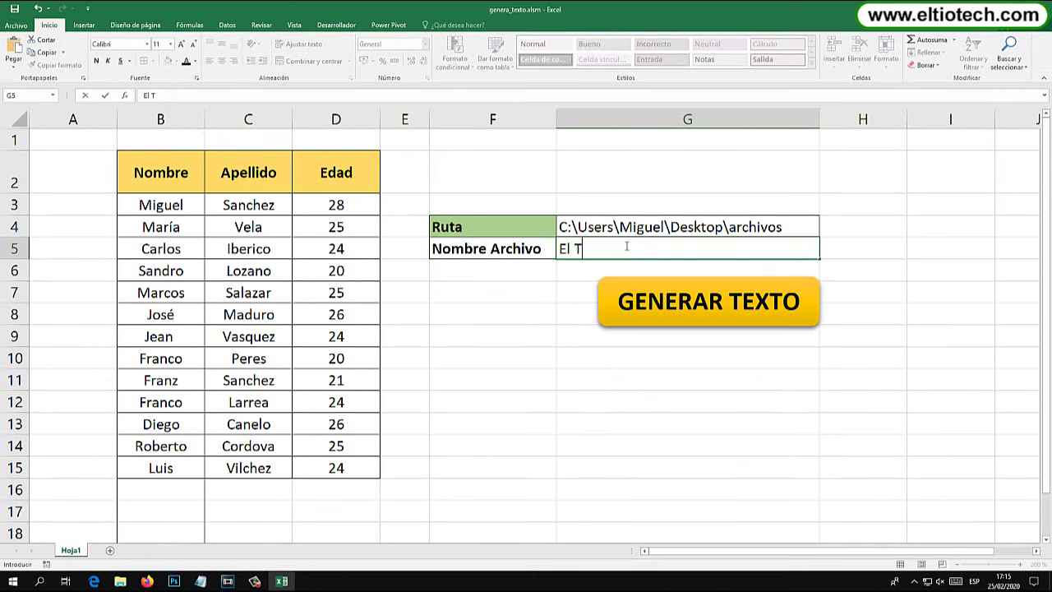
type("ío Tech 2020")
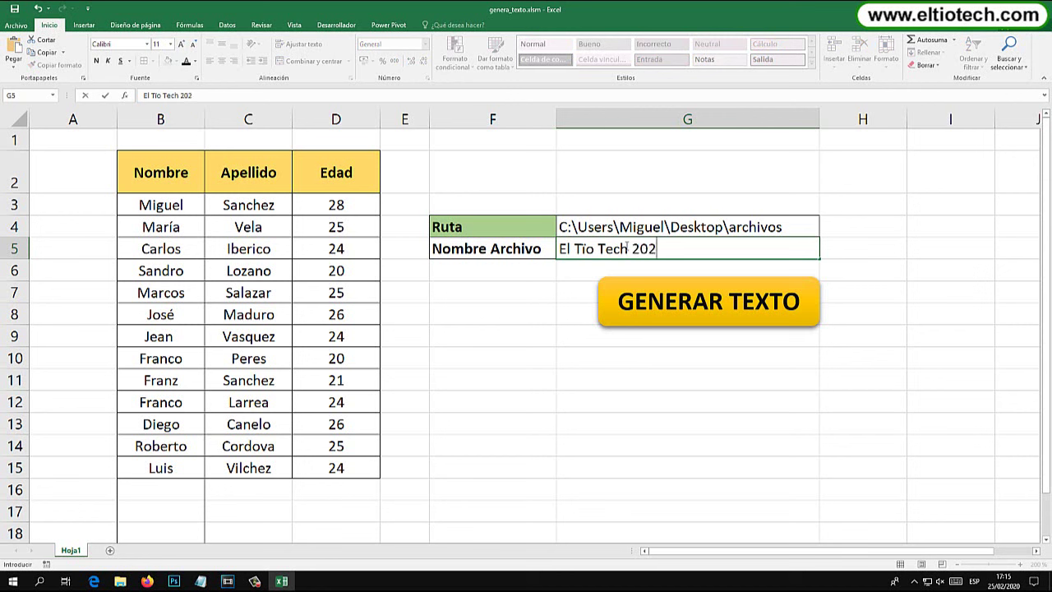
type(" 2020")
Run the GENERAR TEXTO export and dismiss the 'se convirtió correctamente !' confirmation
left_click(655, 321)
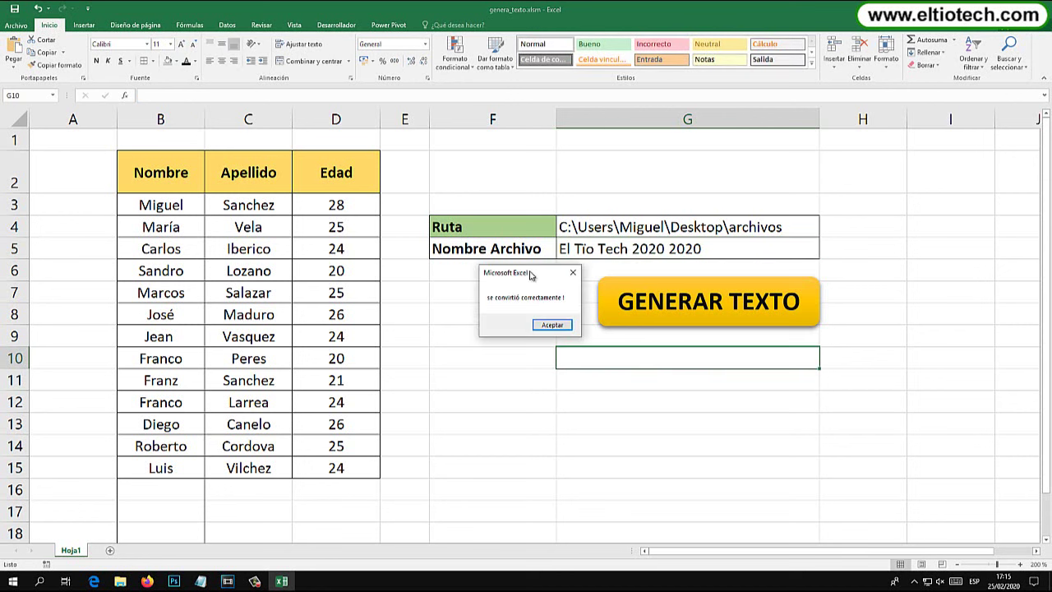
left_click_drag(613, 118, 491, 207)
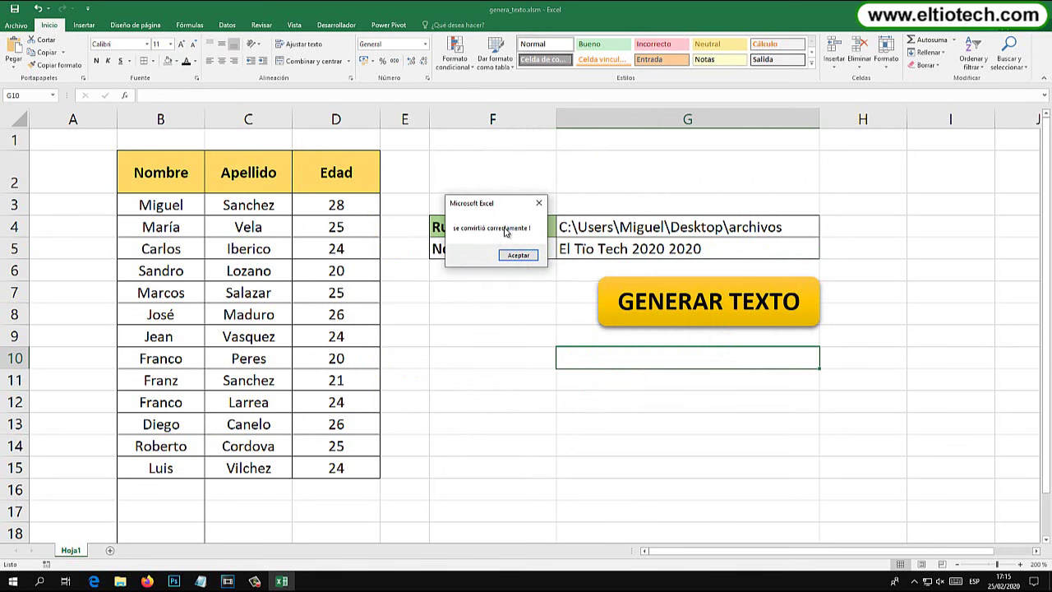
key("super+plus")
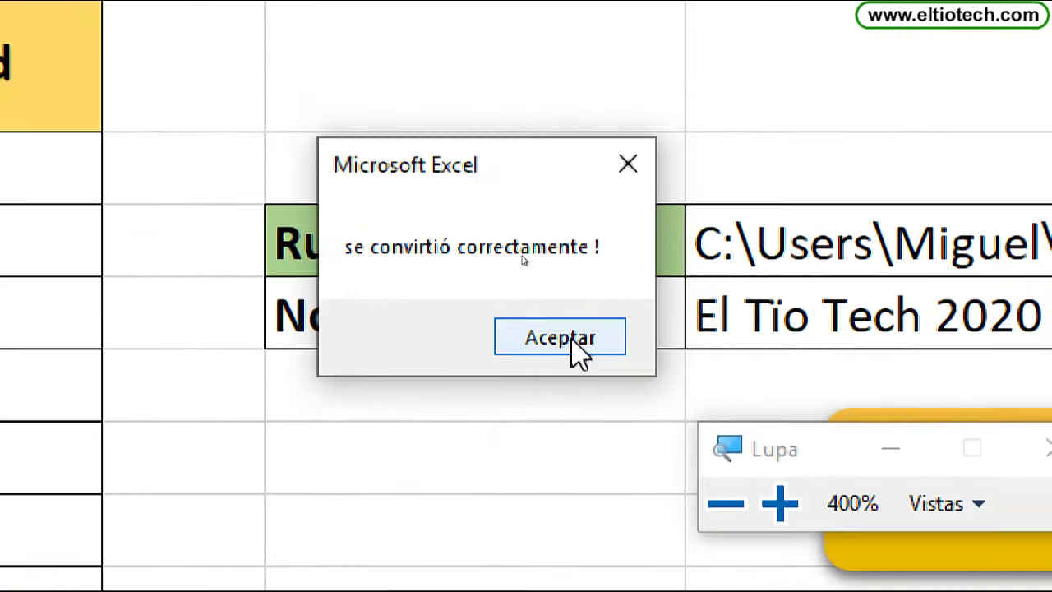
key("super+Escape")
left_click(520, 256)
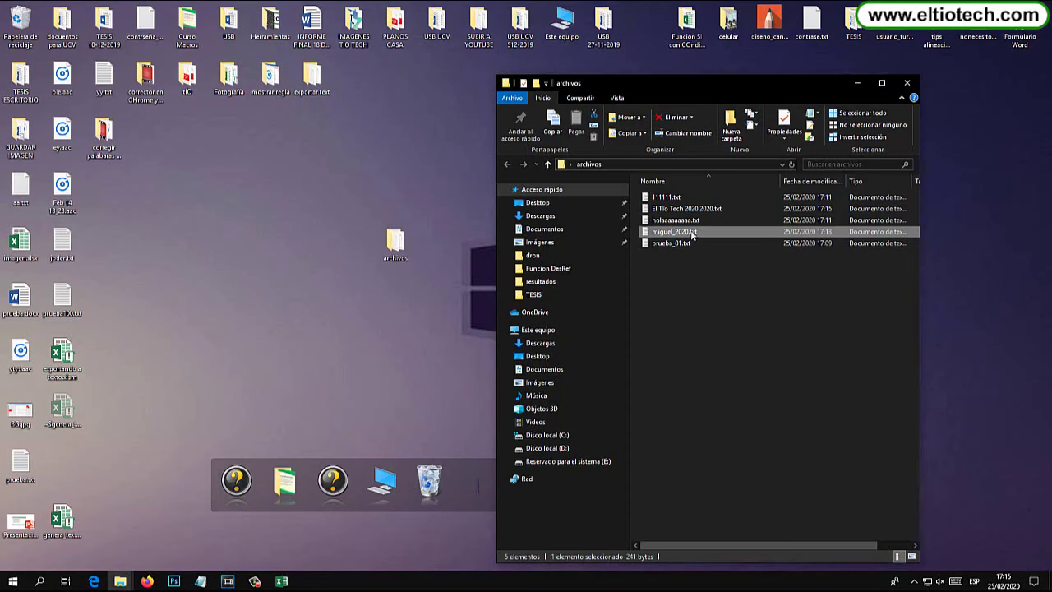
Open El Tio Tech 2020 2020.txt from archivos in a maximized Notepad window
left_click(694, 210)
key("super+plus")
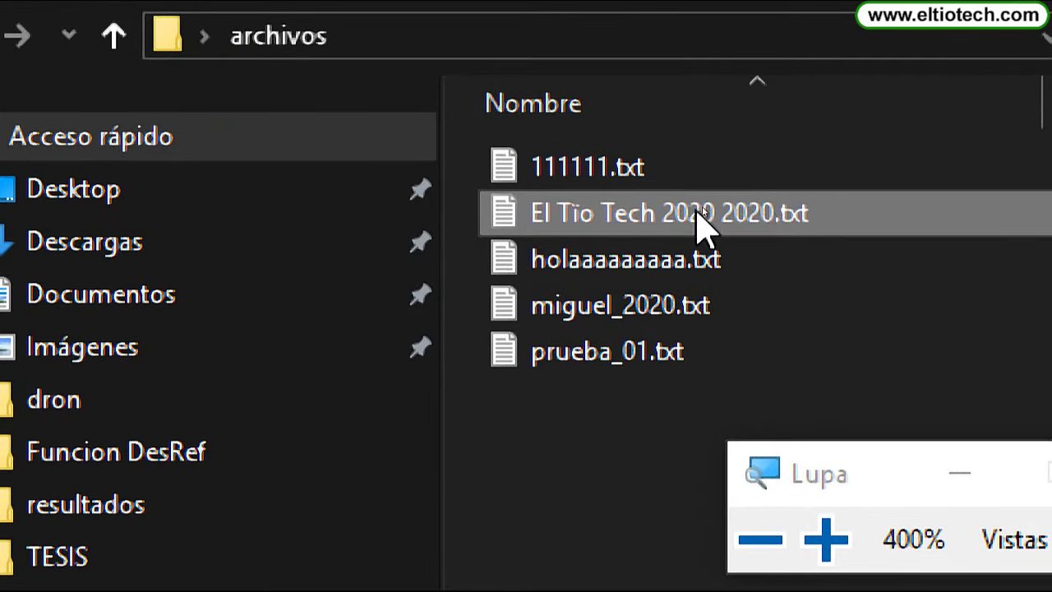
key("super+Escape")
double_click(703, 209)
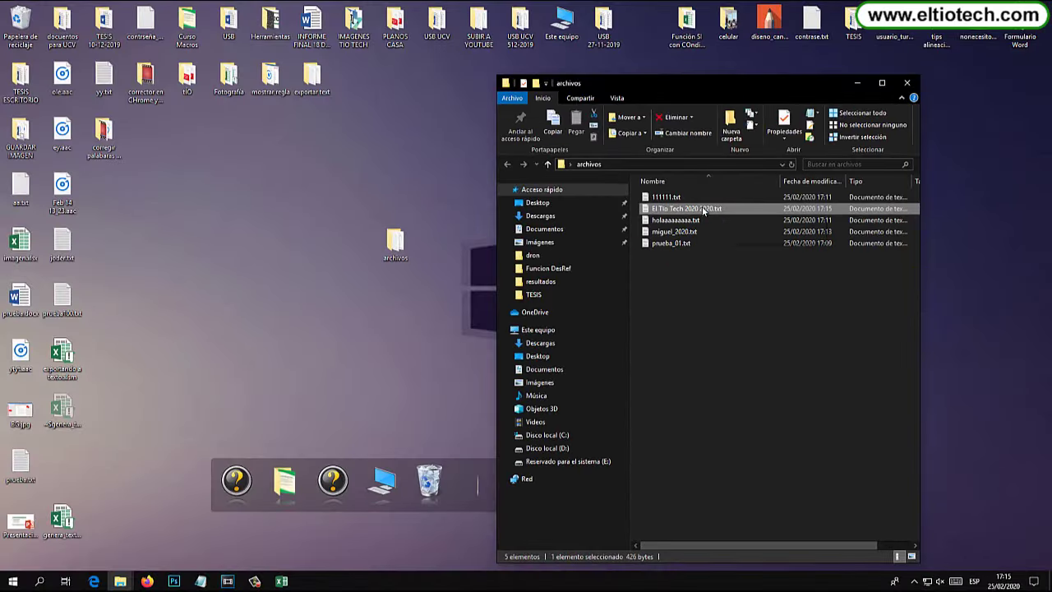
double_click(638, 160)
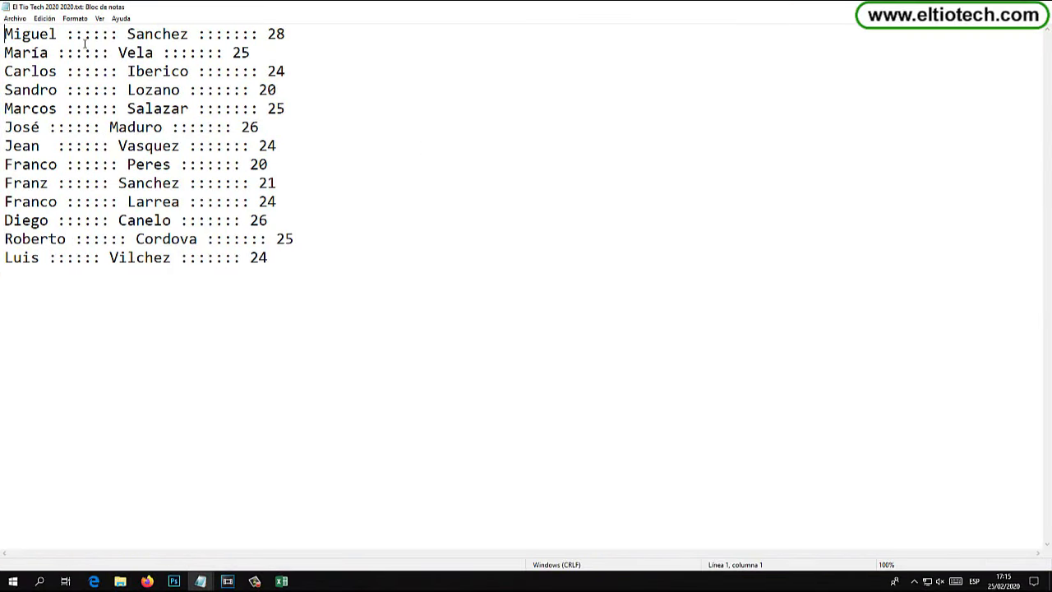
Zoom in and highlight the colon separator after Miguel in the exported rows
type("-")
key("super+plus")
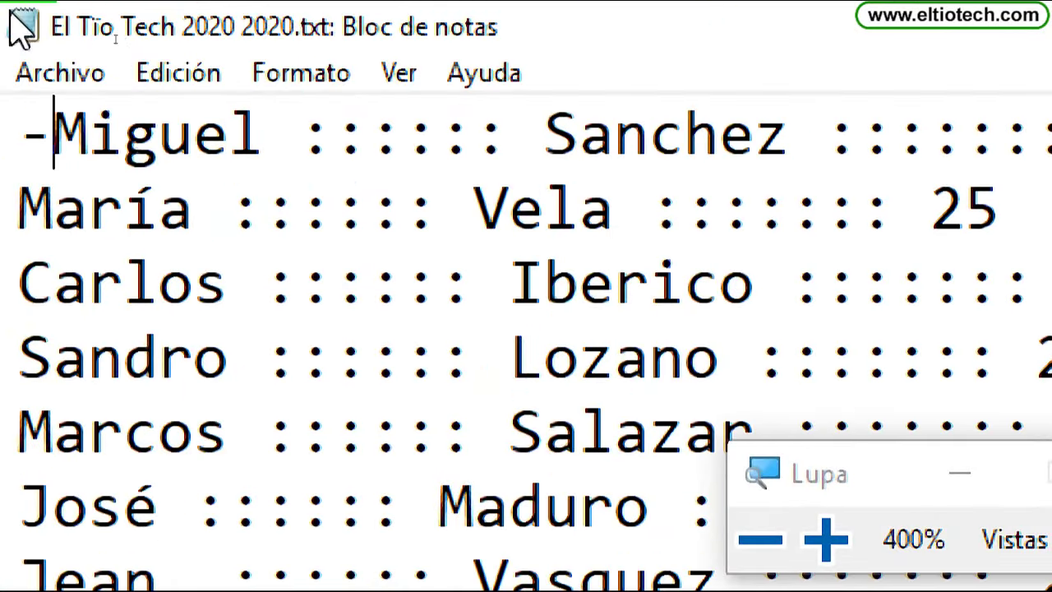
left_click_drag(505, 124, 312, 141)
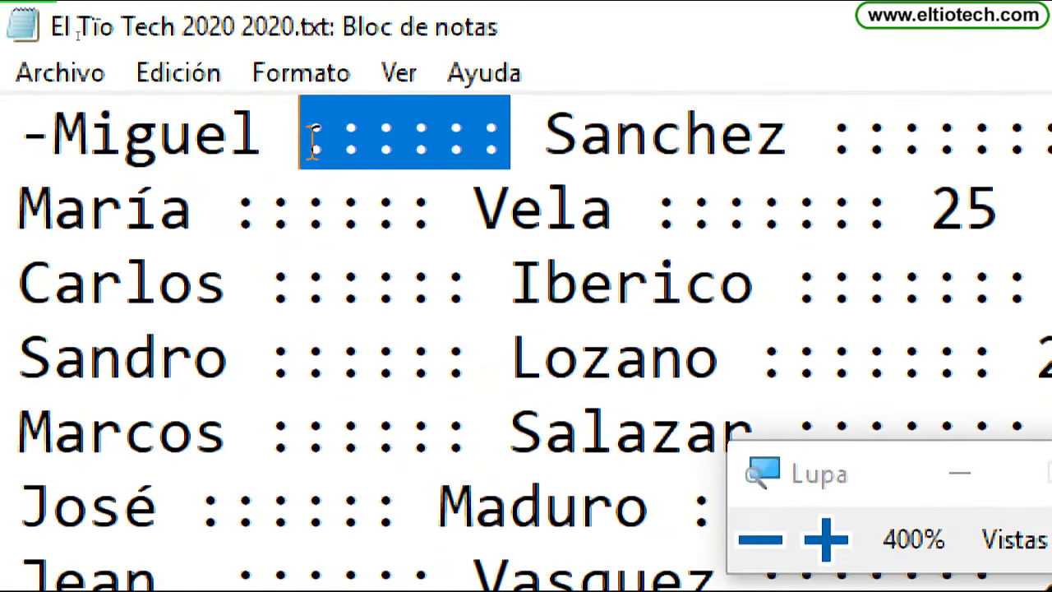
key("super+Escape")
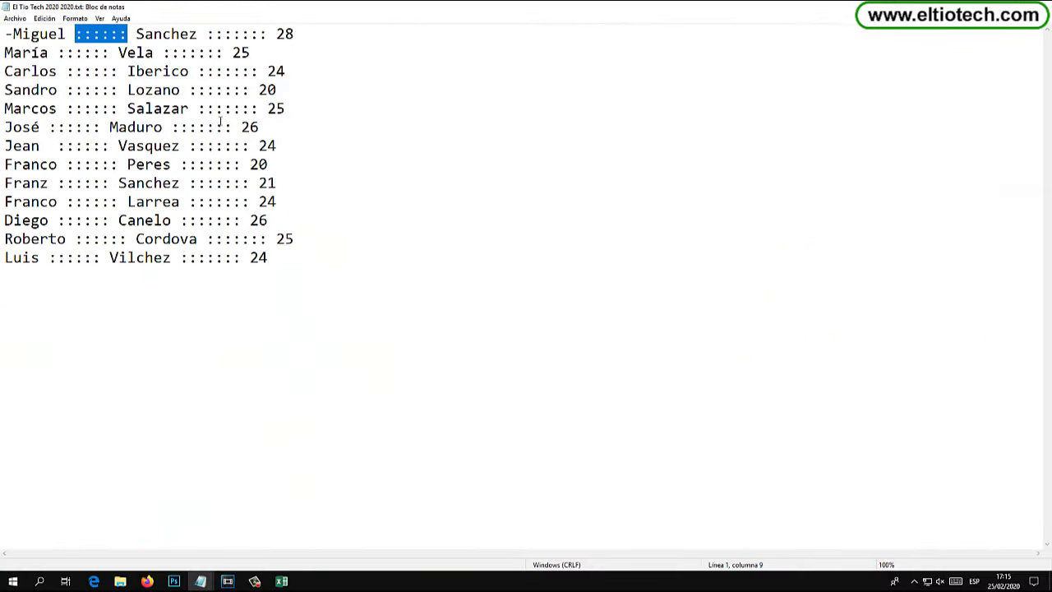